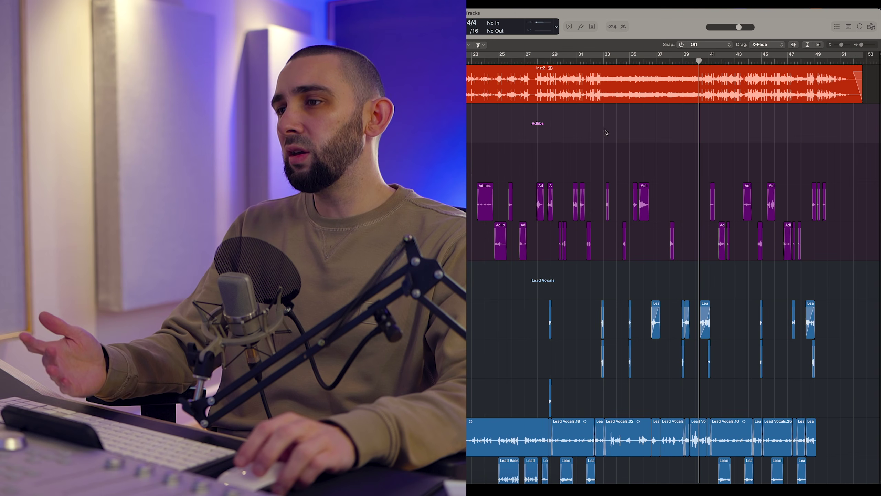
Play the song from bar 40 and look over the adlib, lead vocal, fill, harmony and effects tracks
scroll(656, 112, "up", 4)
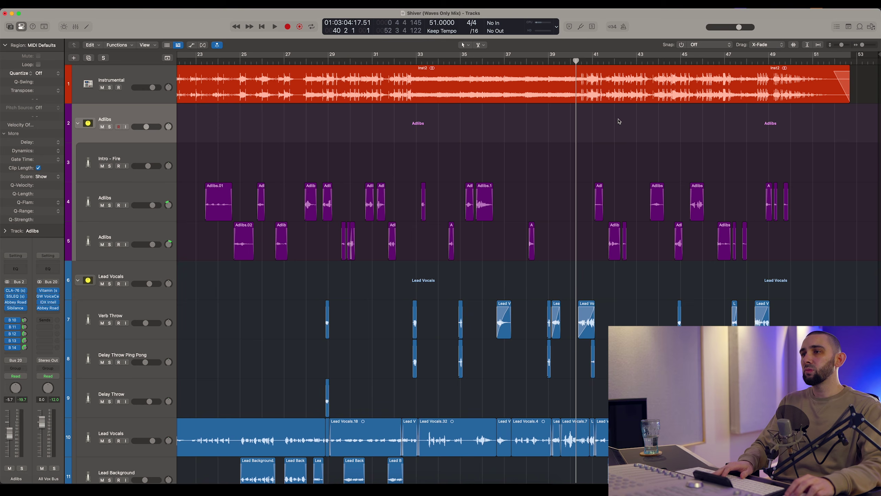
key("space")
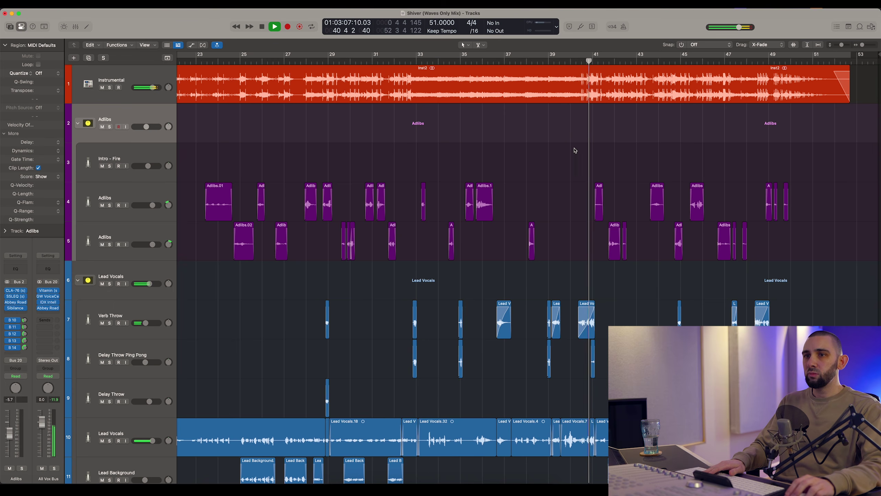
scroll(572, 150, "down", 3)
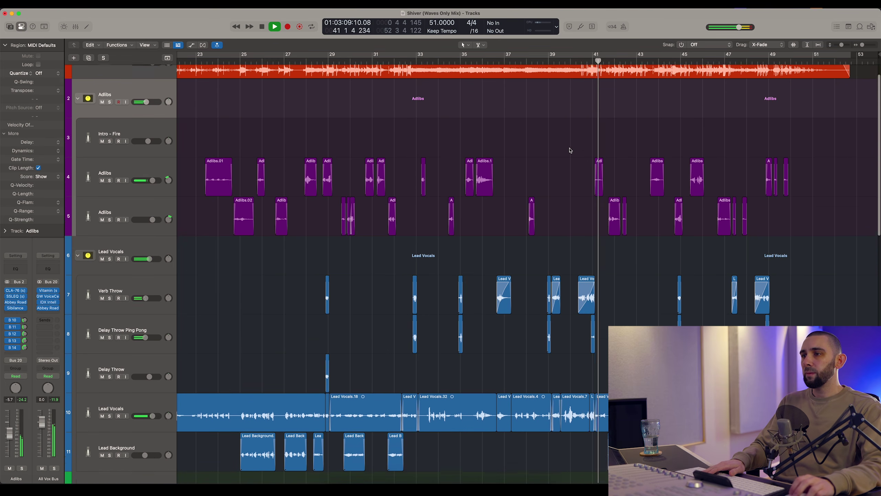
scroll(570, 150, "down", 6)
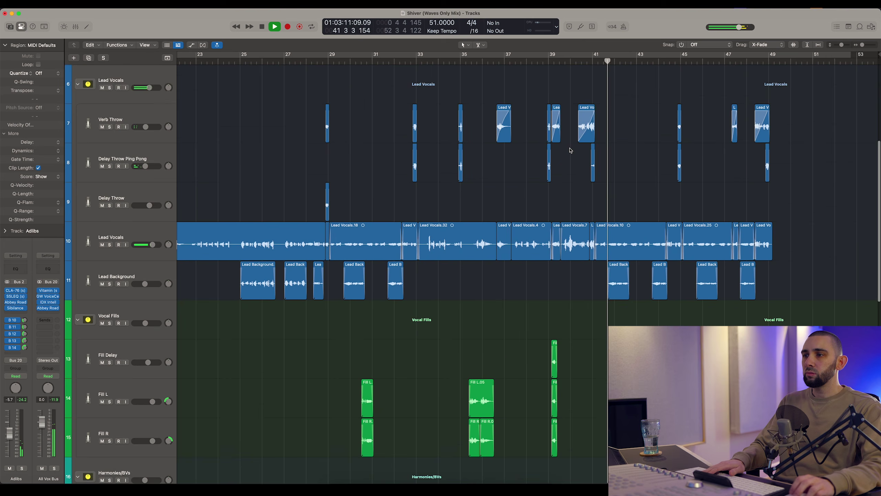
scroll(570, 150, "down", 10)
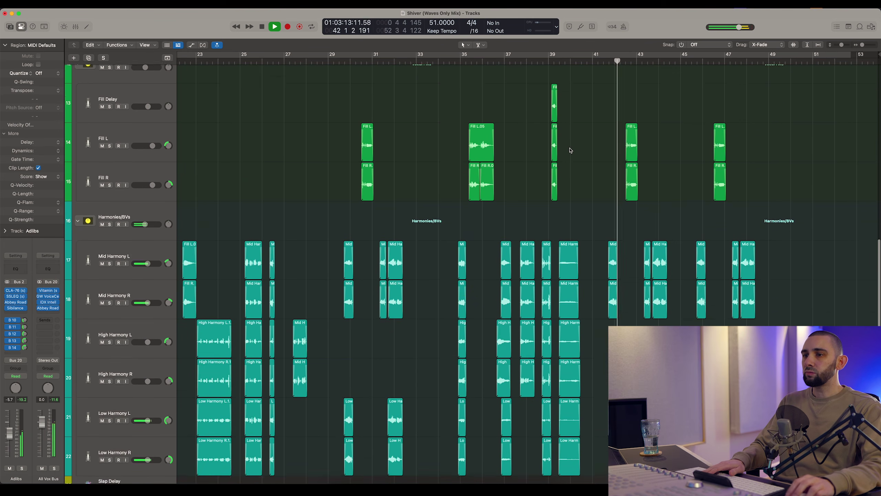
scroll(570, 151, "down", 2)
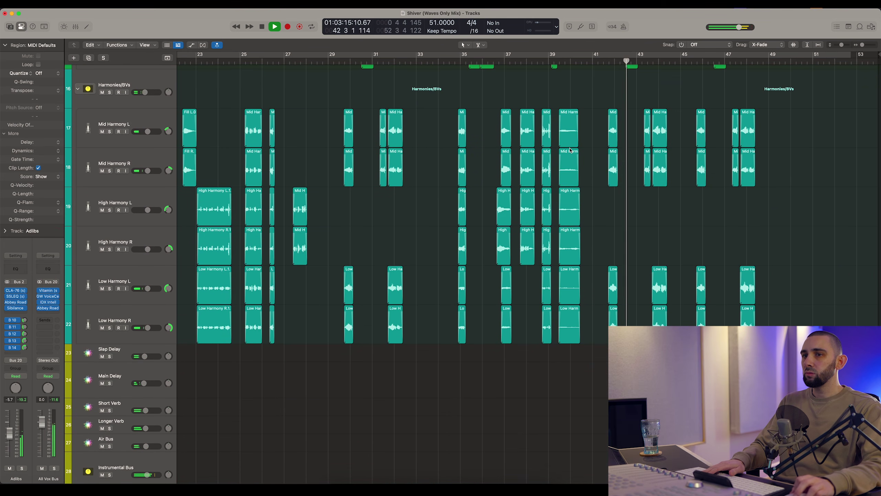
Return to the first tracks and view the channel strips, inserts and sends of the whole session in the mixer
scroll(570, 151, "up", 10)
scroll(571, 150, "up", 6)
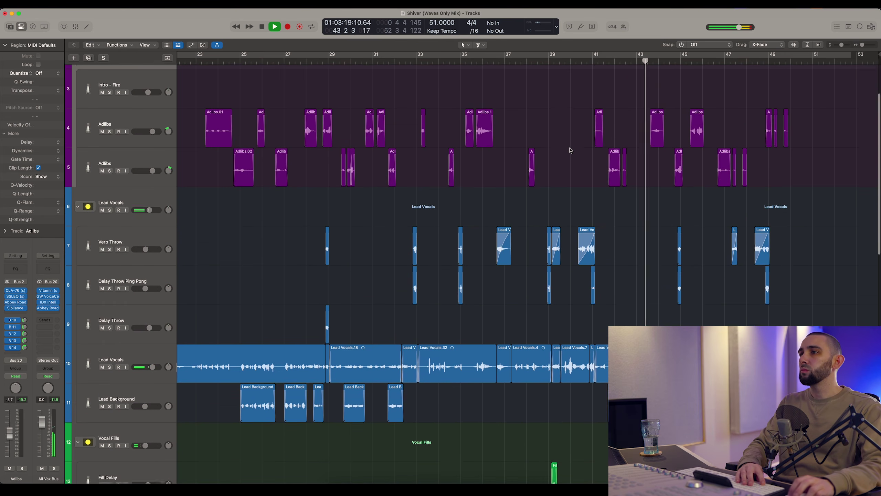
scroll(570, 150, "up", 2)
key("x")
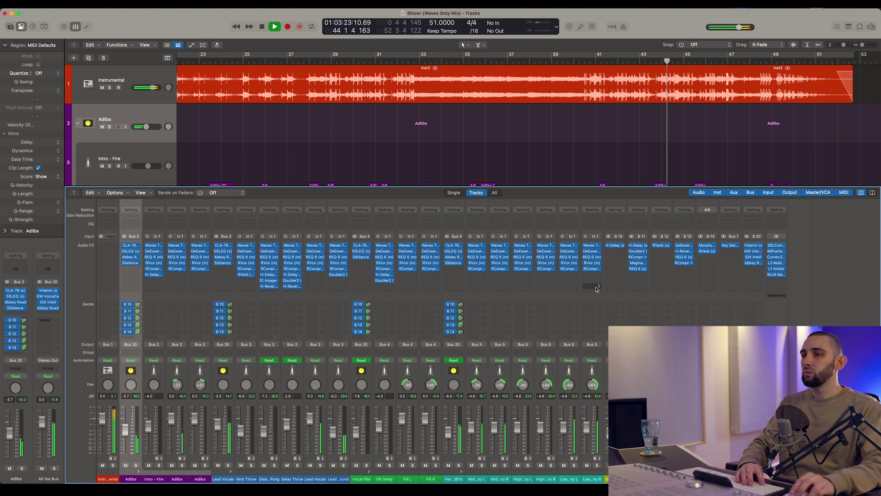
key("x")
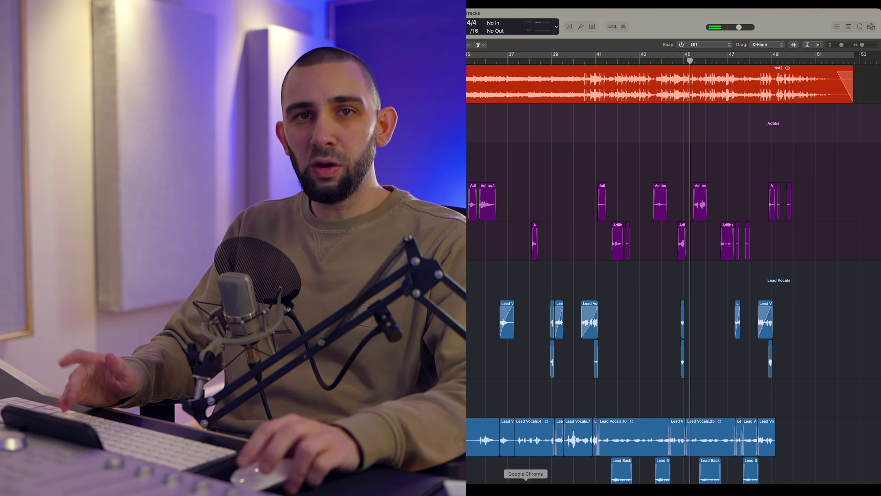
Switch to Google Chrome and view the "About That Time..." EP on Spotify and the hip-hop vocal mix video
left_click(526, 488)
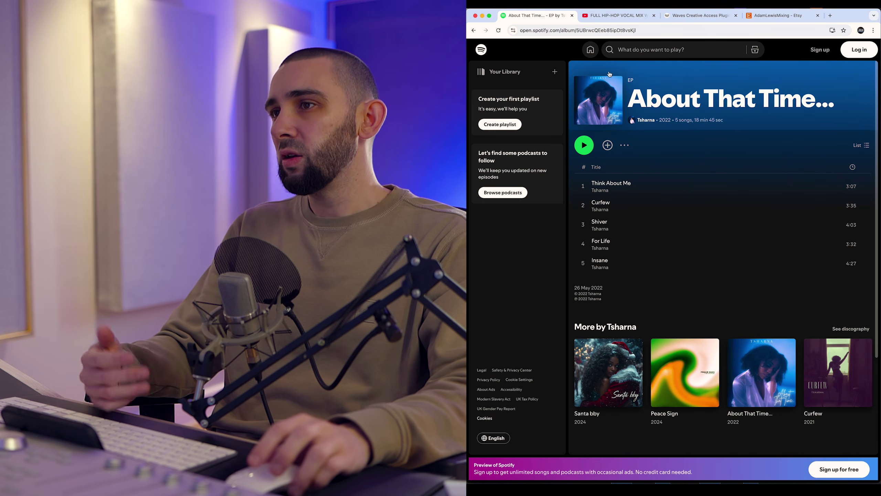
left_click(611, 17)
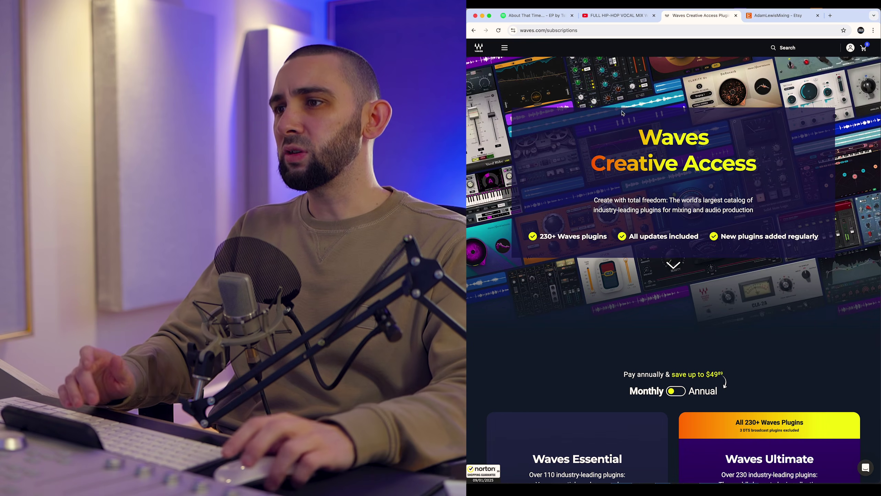
Open the Waves Creative Access page and examine the Waves Ultimate plan, highlighting its name and plugin offering
left_click(680, 22)
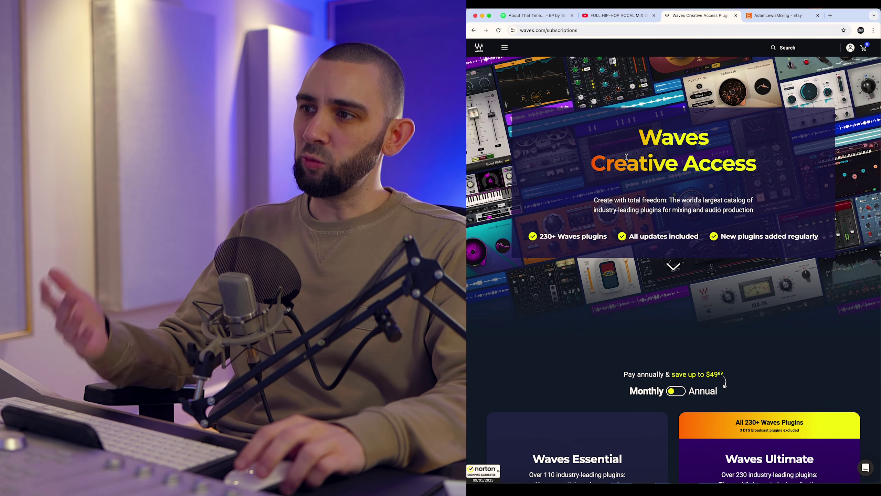
scroll(626, 157, "down", 6)
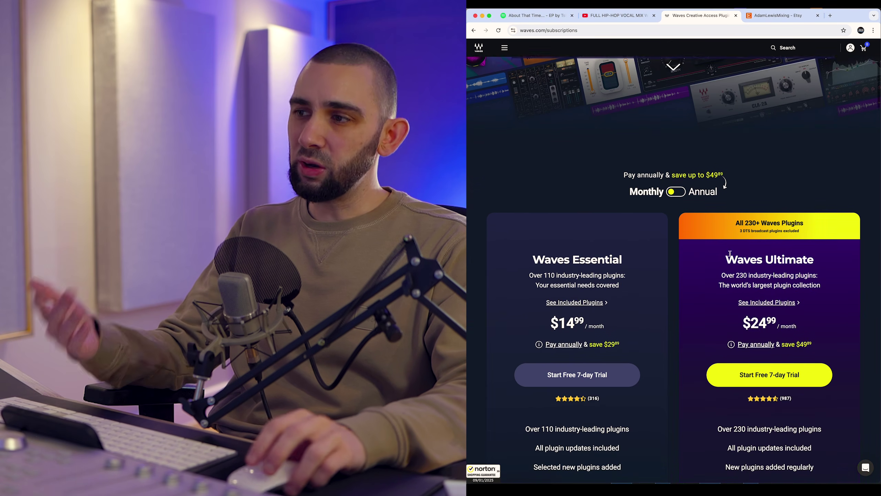
left_click_drag(725, 259, 829, 262)
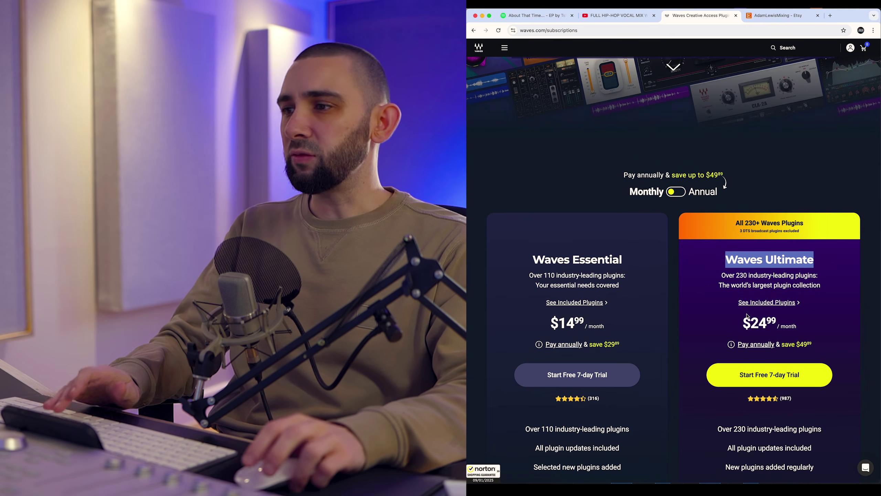
scroll(746, 314, "down", 5)
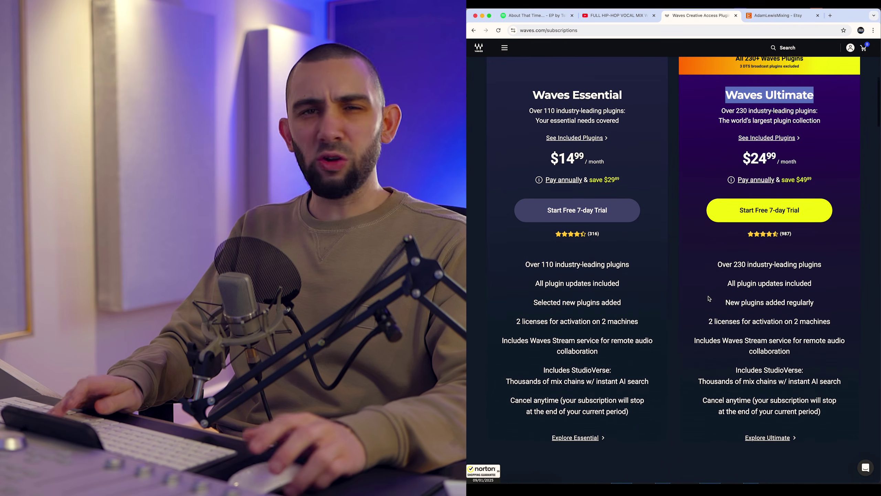
left_click_drag(718, 262, 797, 261)
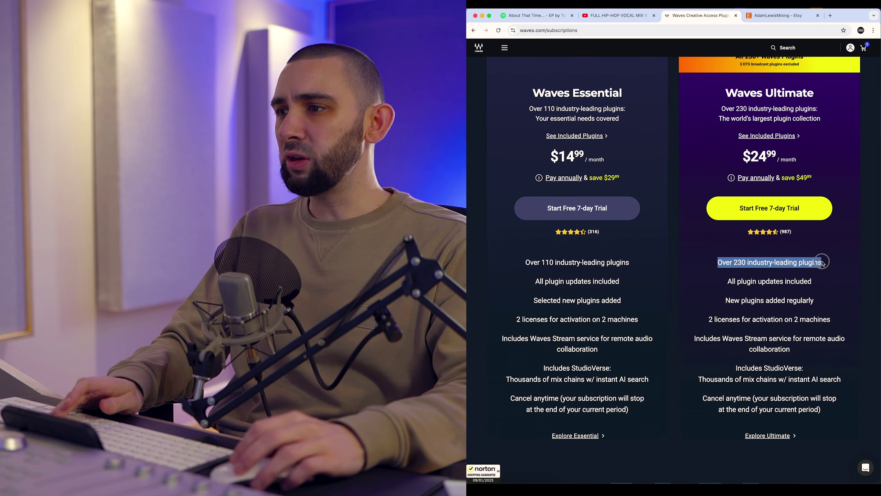
Review the remaining Waves plan features, the recently added plugins and the catalog description on the subscriptions page
scroll(735, 286, "down", 2)
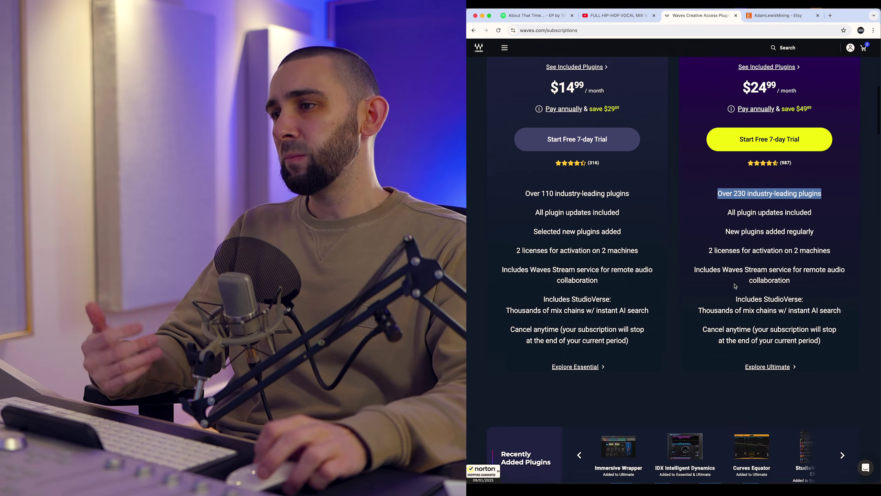
scroll(735, 285, "down", 1)
scroll(735, 285, "down", 2)
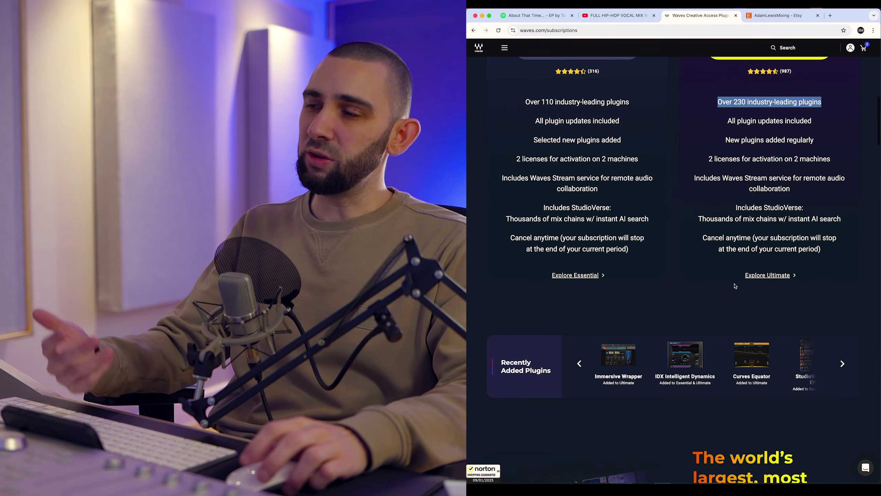
scroll(735, 285, "down", 5)
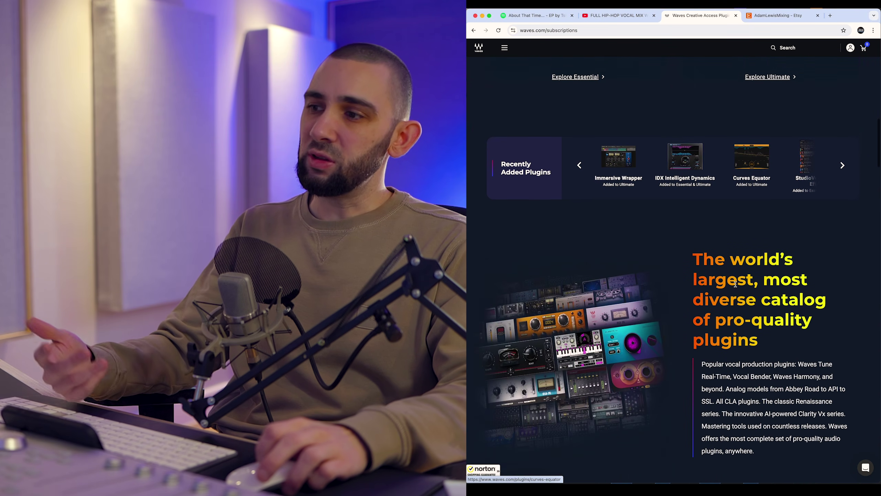
scroll(735, 285, "down", 7)
scroll(736, 286, "up", 15)
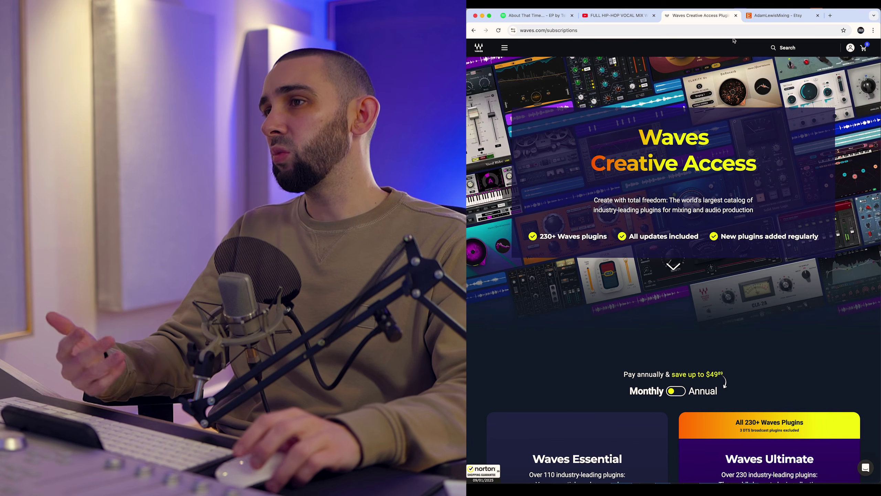
View the Logic Pro mix templates in the Etsy shop and return to the Waves Creative Access page
left_click(752, 17)
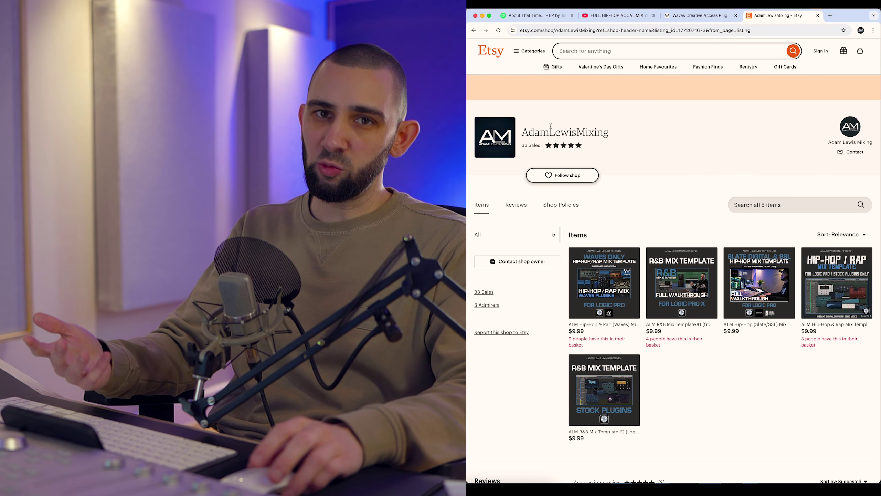
scroll(651, 303, "down", 2)
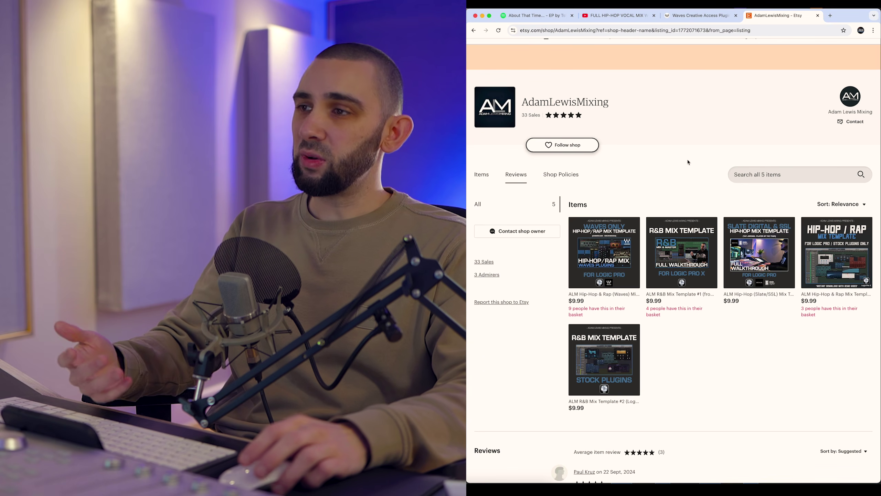
left_click(680, 15)
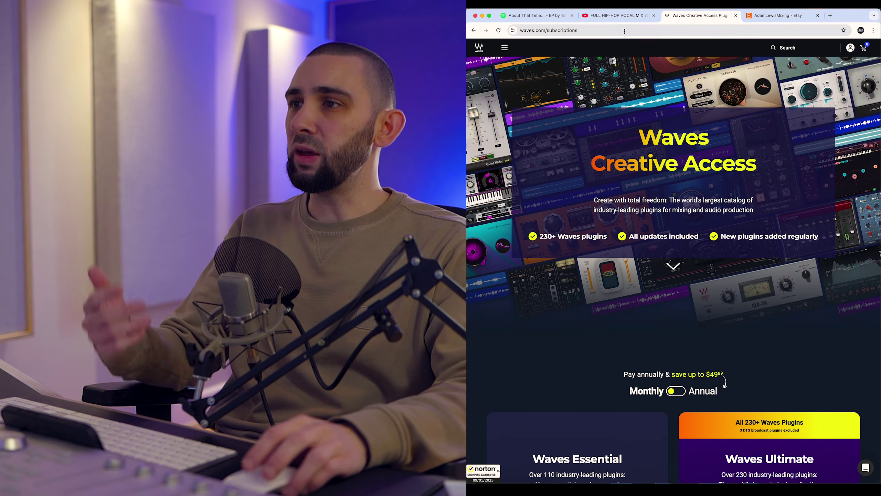
left_click(776, 16)
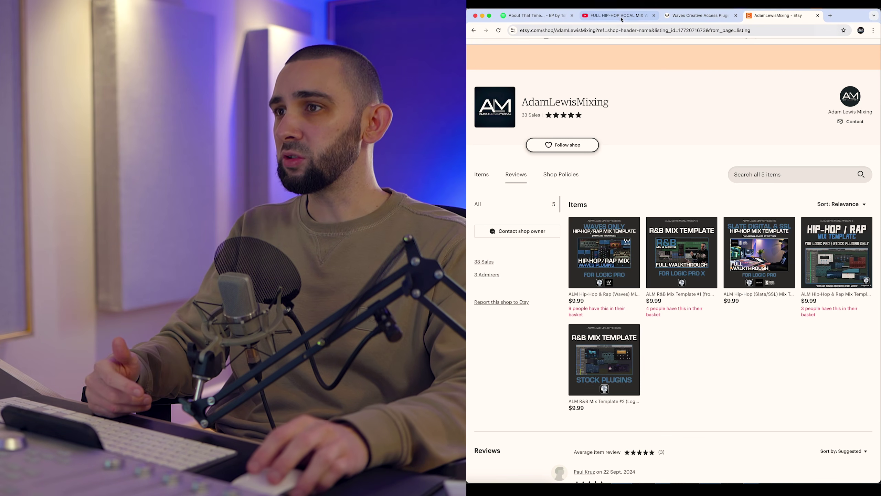
left_click(681, 15)
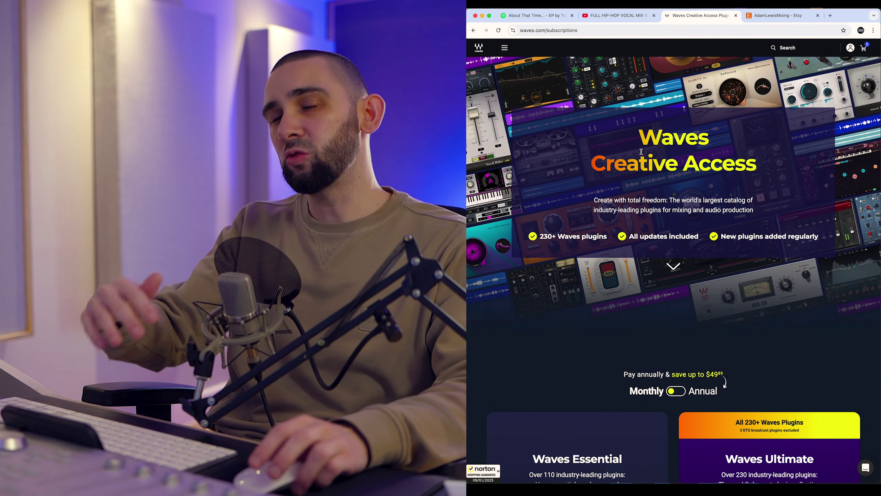
Switch back to Logic Pro and look over the Instrumental, Intro - Fire, lead vocal and vocal fill tracks
key("super+1")
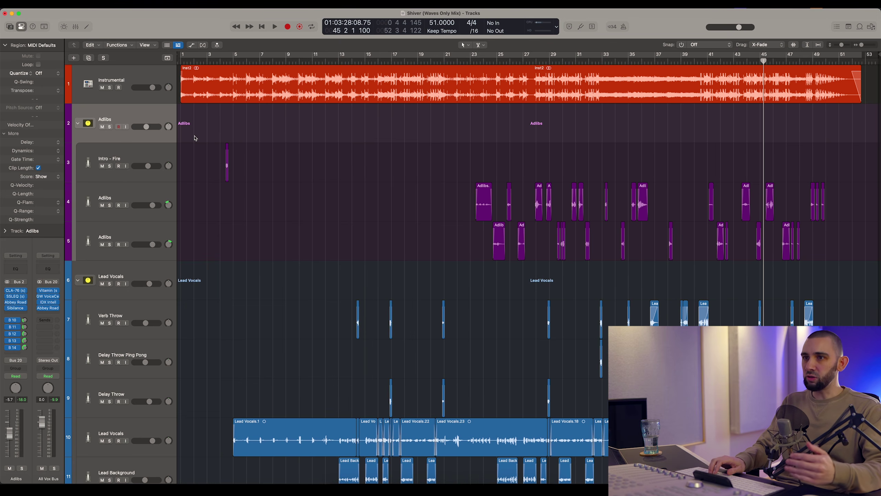
left_click(227, 163)
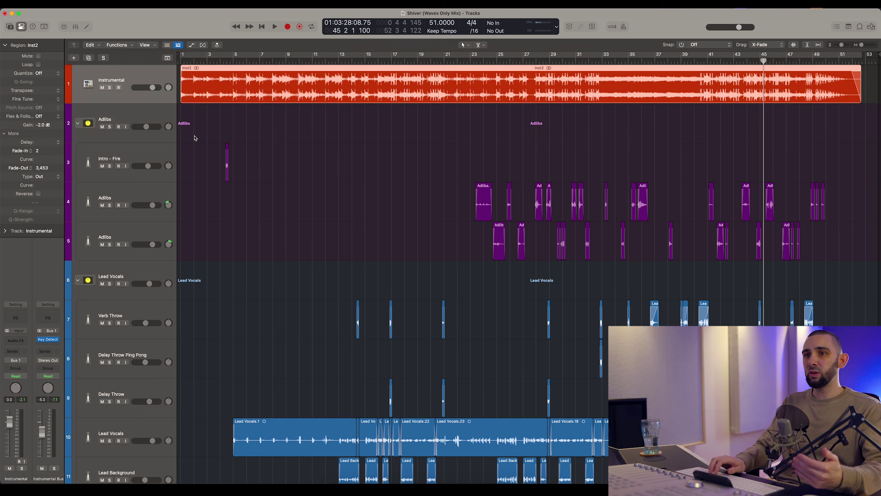
scroll(145, 165, "down", 5)
scroll(145, 164, "down", 15)
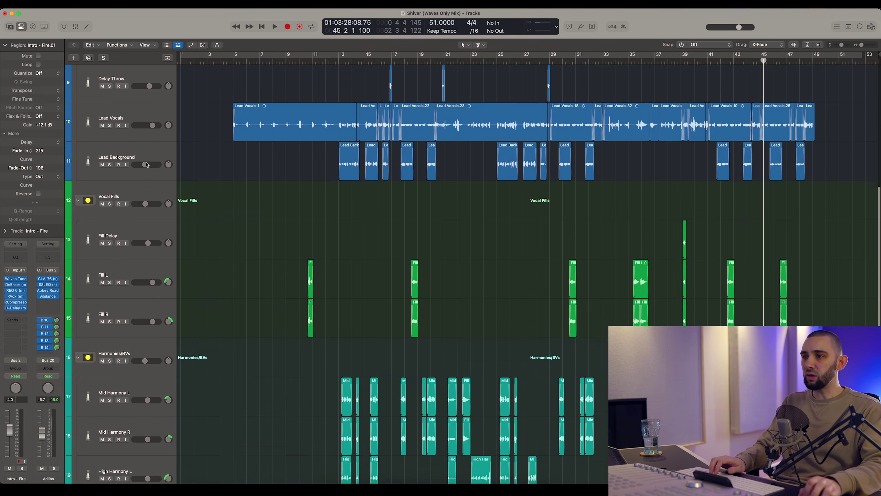
Inspect the Mid Harmony R, High Harmony L and Low Harmony R tracks in the Harmonies/BVs stack
left_click(135, 135)
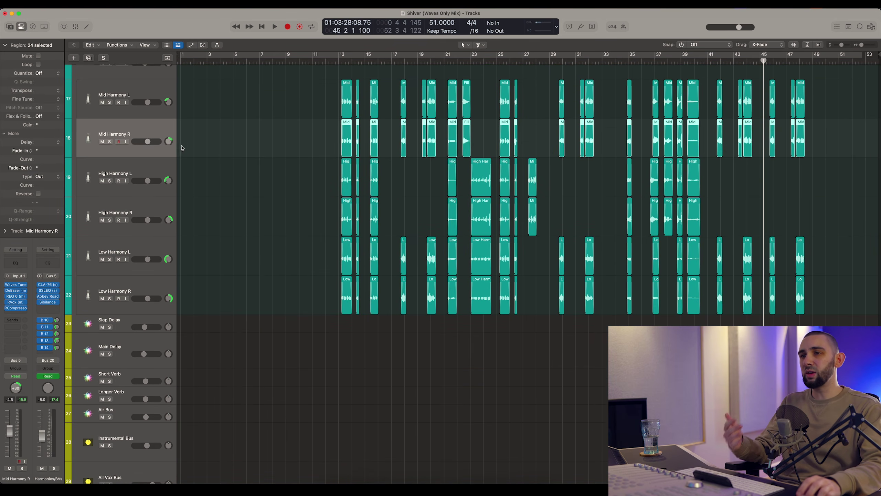
left_click(153, 163)
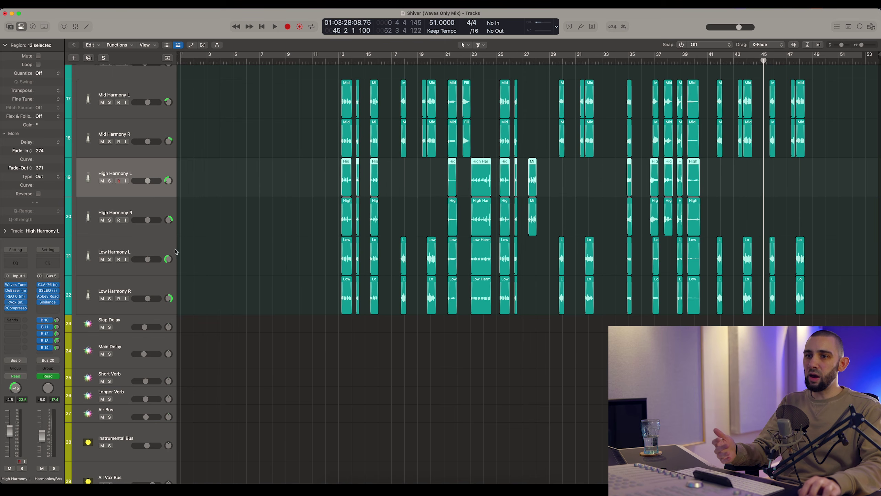
left_click(152, 280)
scroll(208, 271, "up", 20)
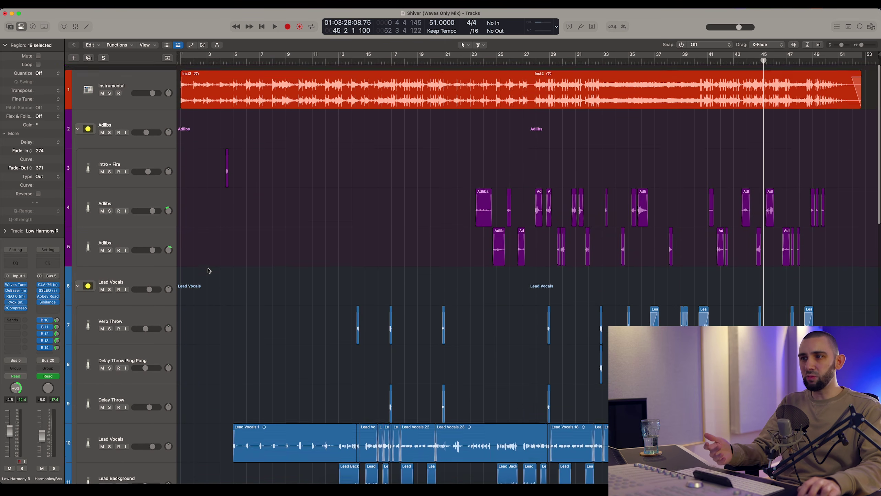
Look over the vocal fills and harmonies down to the delay, reverb and bus tracks, and inspect the Main Delay channel
scroll(216, 217, "down", 15)
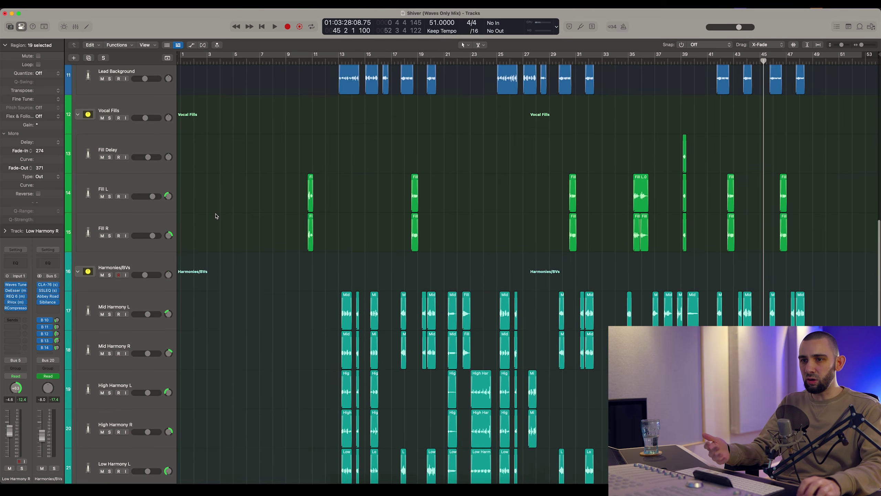
scroll(215, 217, "down", 7)
left_click(265, 250)
scroll(266, 250, "down", 2)
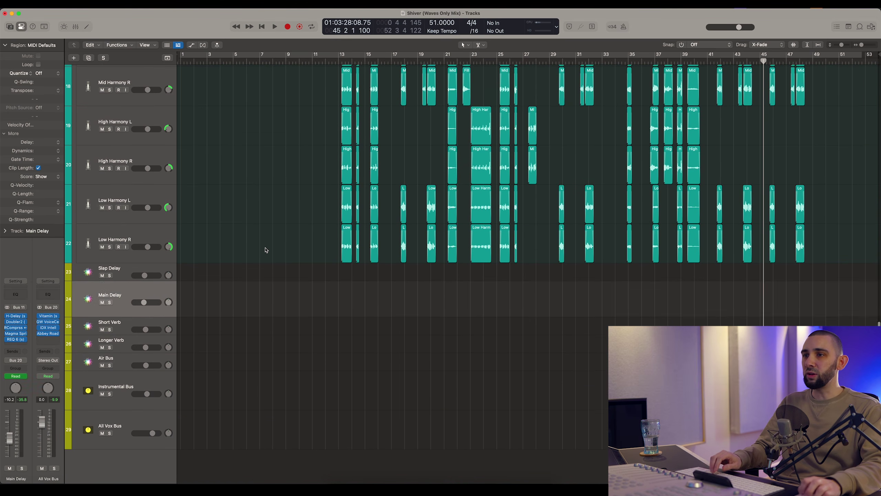
Inspect the Intro - Fire track and select the Instrumental track
scroll(266, 250, "up", 20)
left_click(127, 159)
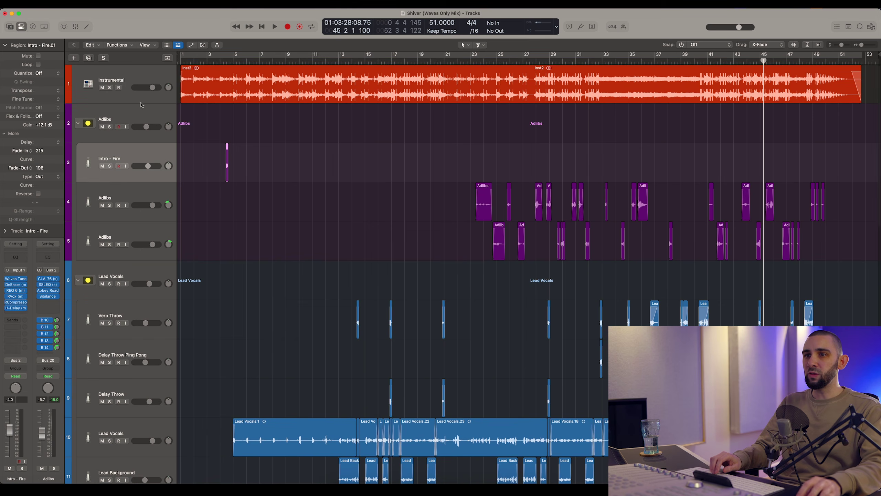
left_click(141, 79)
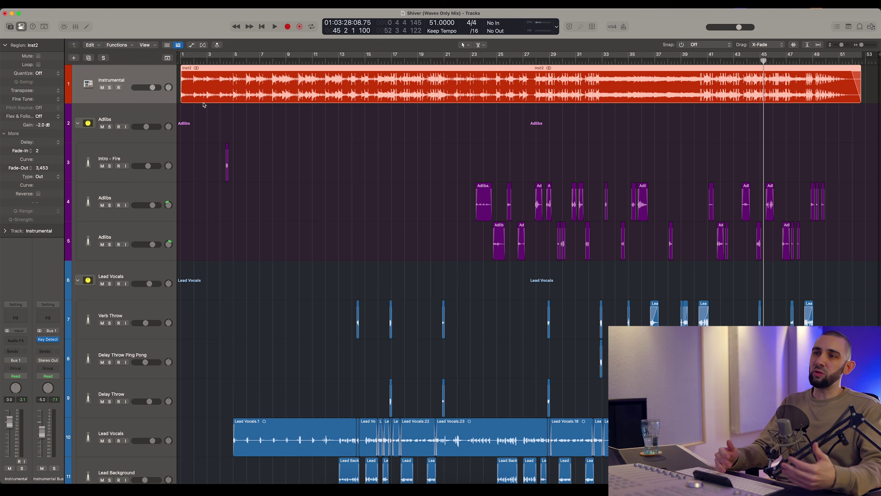
Inspect the Instrumental region, clear its selection, and look over the second-level Adlibs track and everything below it
left_click(225, 128)
left_click(327, 82)
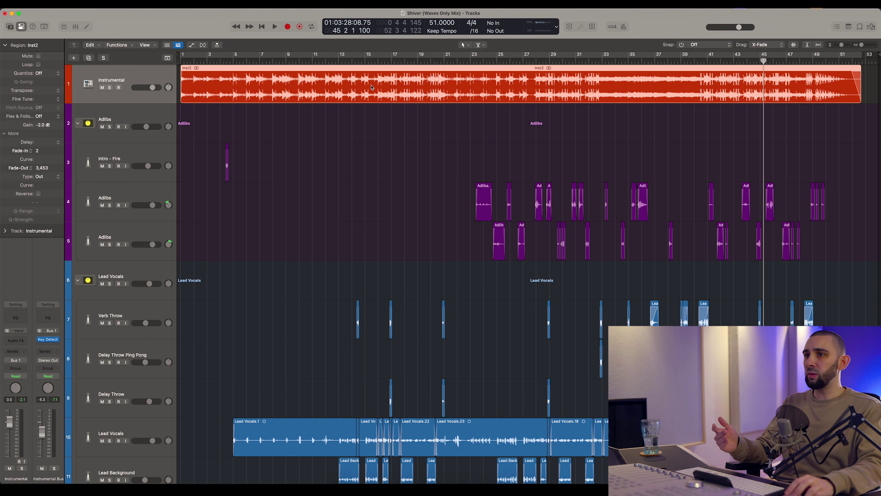
left_click(363, 122)
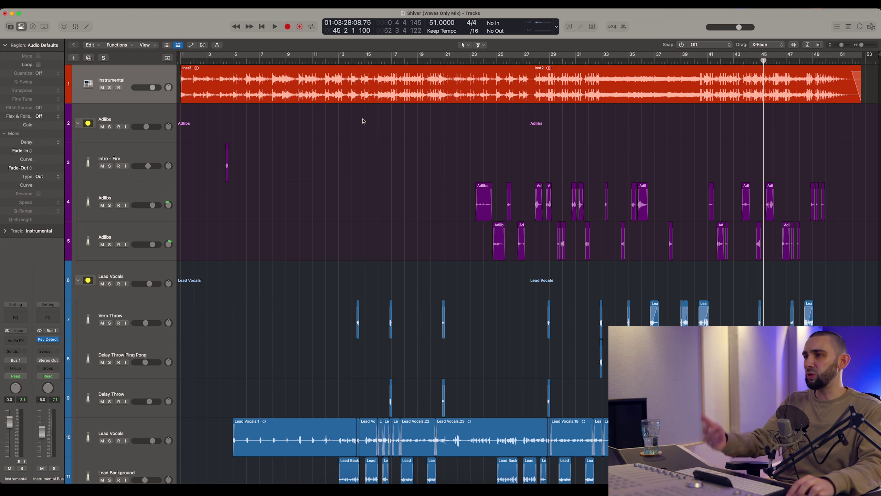
left_click(165, 192)
scroll(226, 204, "down", 10)
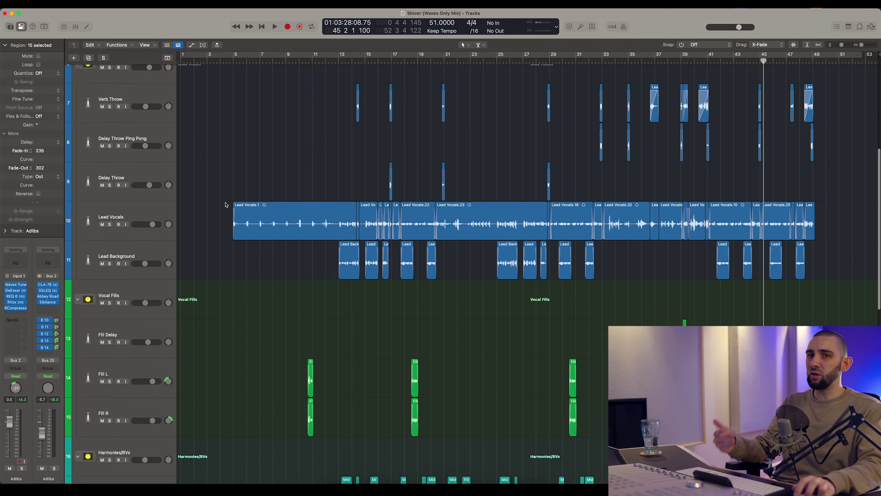
scroll(226, 204, "down", 8)
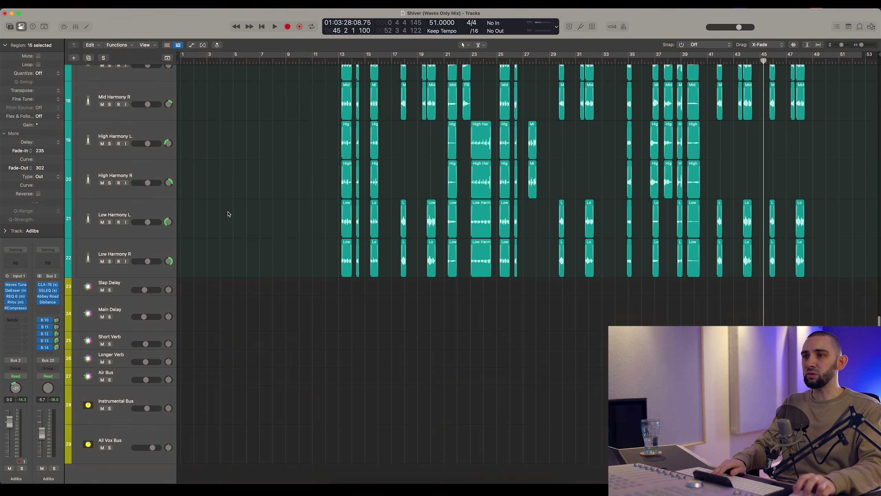
Inspect the Lead Vocals, Vocal Fills and Harmonies/BVs summing stacks one after another
scroll(227, 209, "up", 18)
left_click(120, 272)
scroll(120, 272, "down", 6)
left_click(118, 319)
scroll(119, 318, "down", 6)
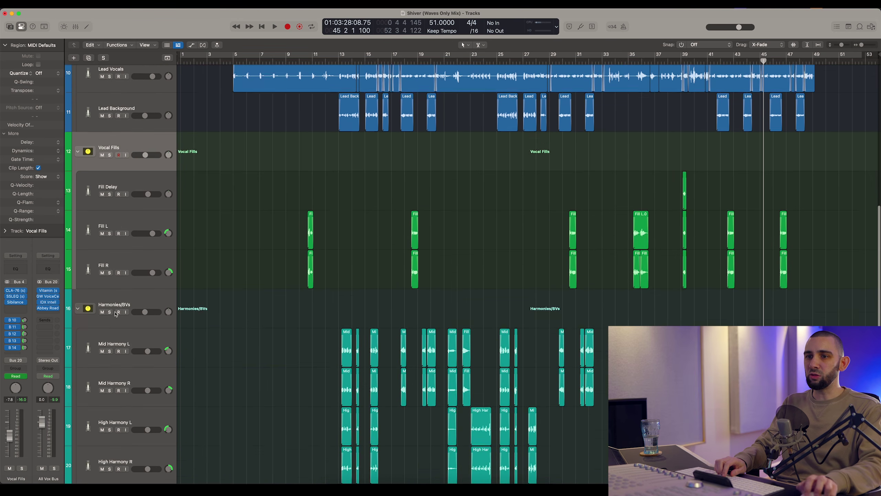
left_click(117, 291)
scroll(117, 286, "down", 5)
scroll(227, 222, "up", 15)
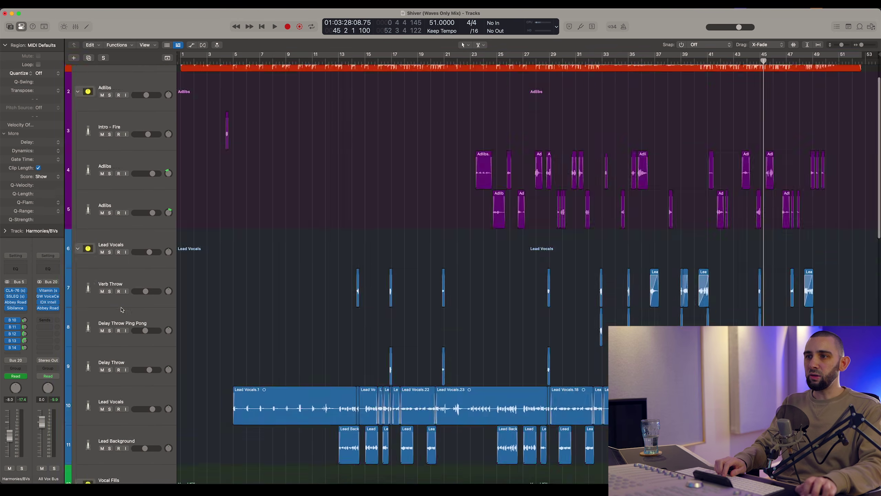
Select all regions in the Adlibs stack, and inspect the Lead Vocals stack and its tracks from Verb Throw to Lead Background
left_click(122, 120)
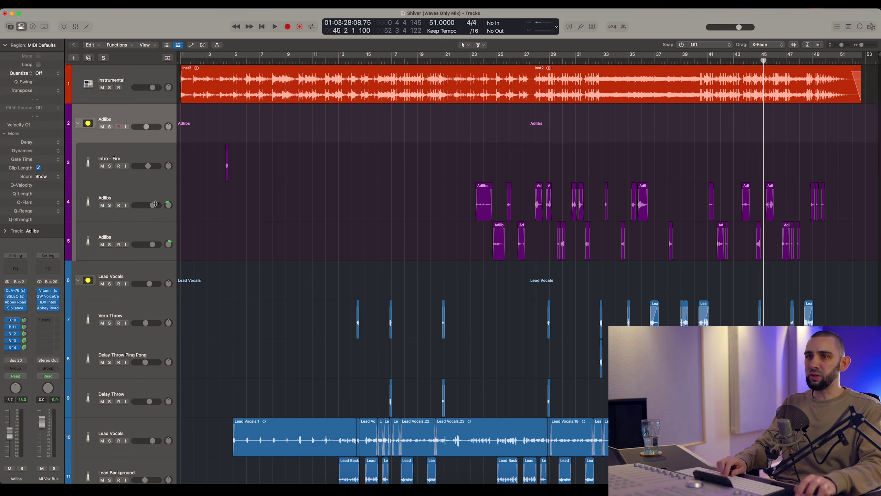
left_click_drag(842, 239, 210, 164)
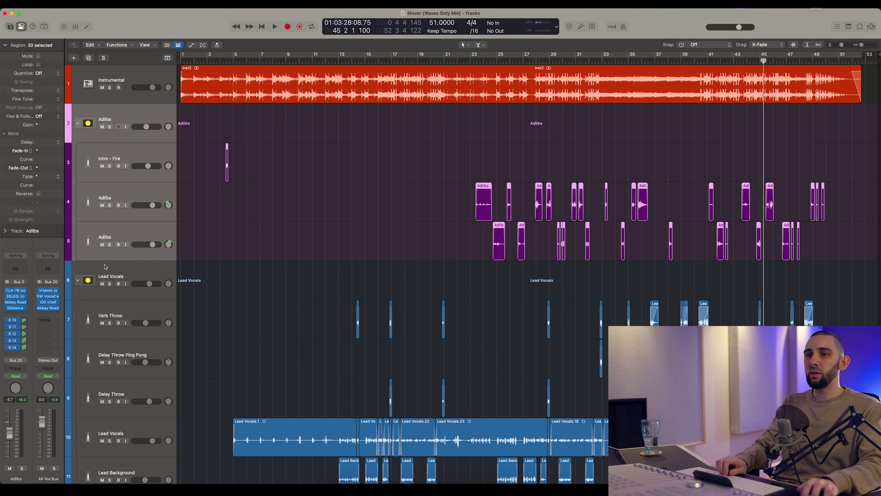
scroll(105, 266, "down", 10)
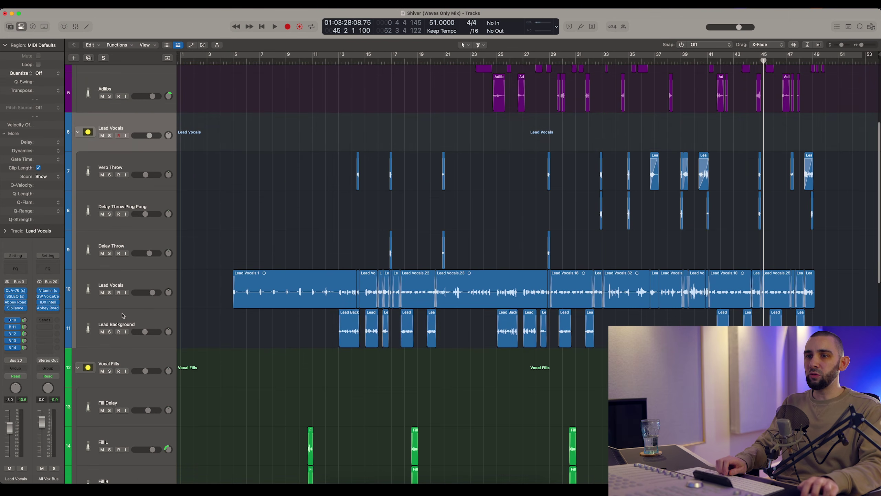
left_click(121, 311)
left_click(121, 162, "shift")
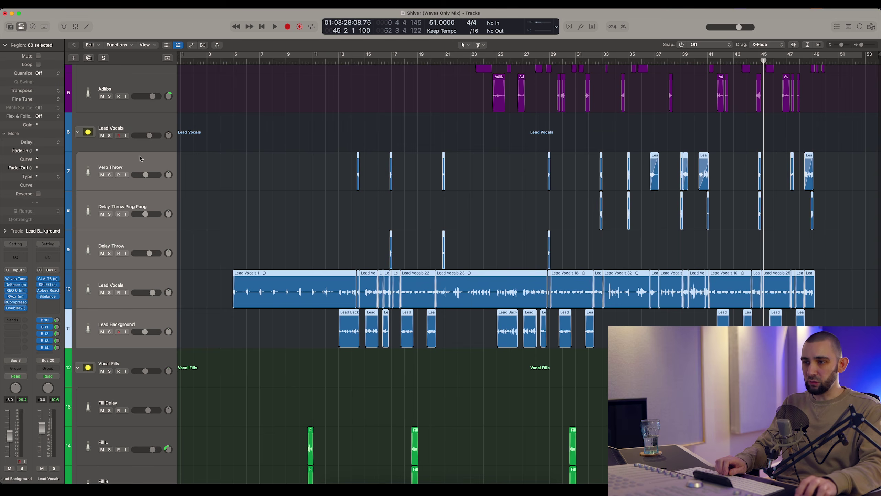
left_click(116, 127)
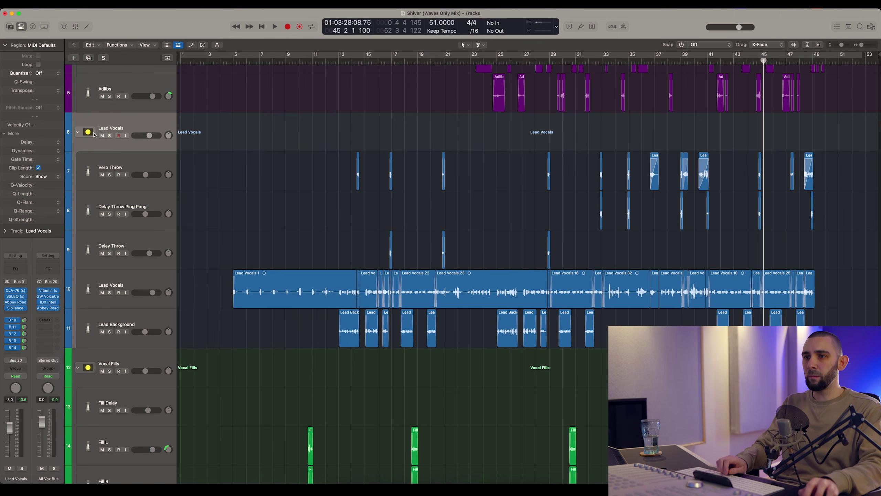
Inspect the Vocal Fills stack together with its Fill Delay, Fill L and Fill R tracks
scroll(100, 135, "down", 5)
scroll(100, 135, "down", 1)
left_click(100, 136)
left_click(114, 167)
left_click(129, 234)
left_click(138, 205)
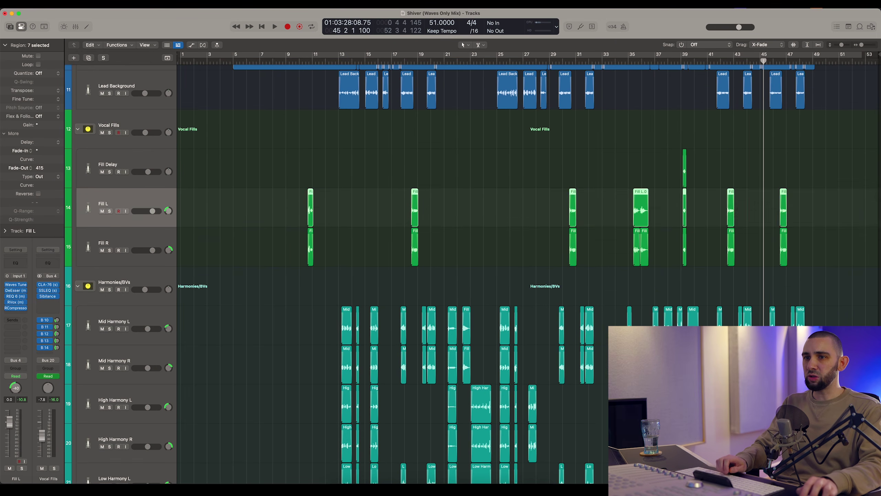
left_click(139, 174)
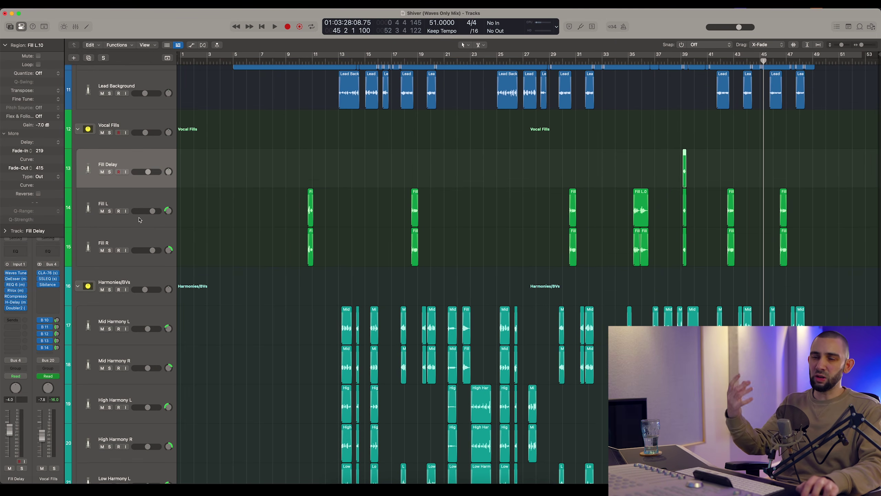
left_click(144, 235)
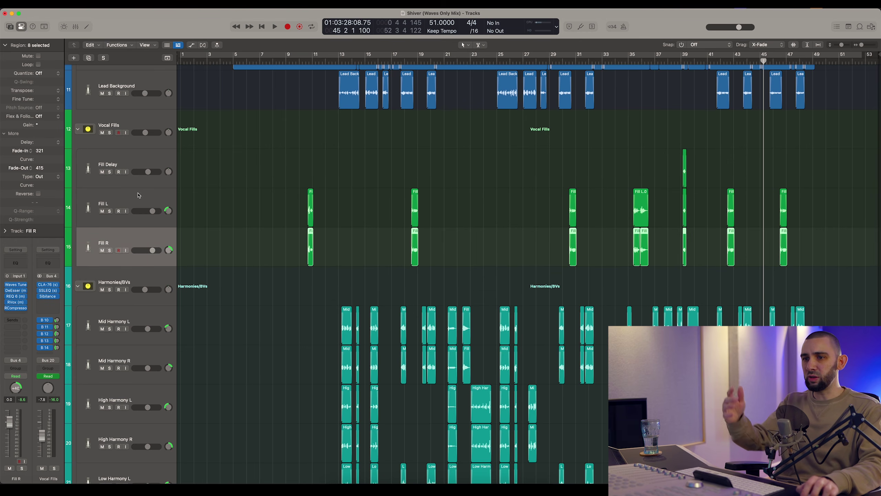
left_click(118, 140)
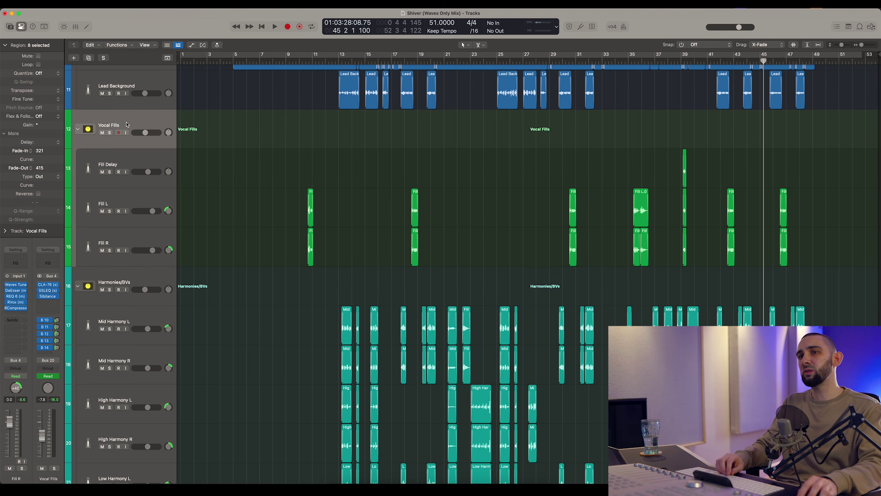
Inspect the Harmonies/BVs stack and select all its tracks from Mid Harmony L to Low Harmony R
scroll(119, 166, "down", 3)
left_click(121, 191)
scroll(120, 191, "down", 2)
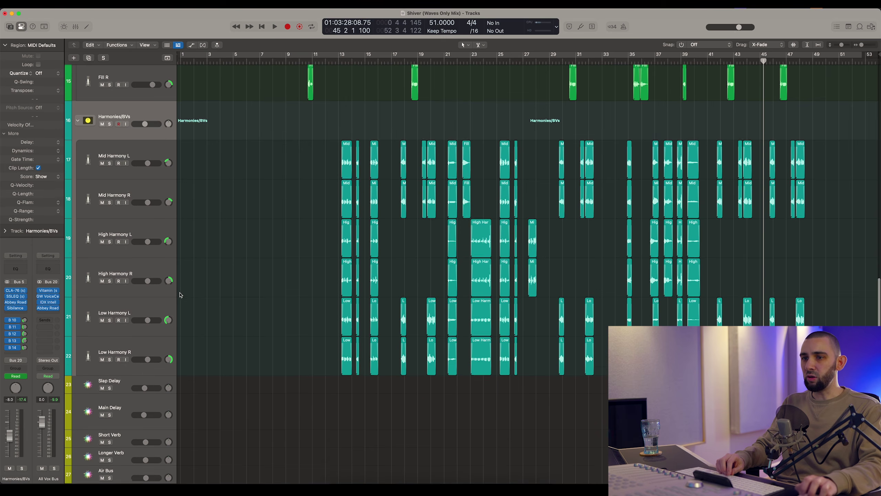
left_click(152, 347)
left_click(141, 150, "shift")
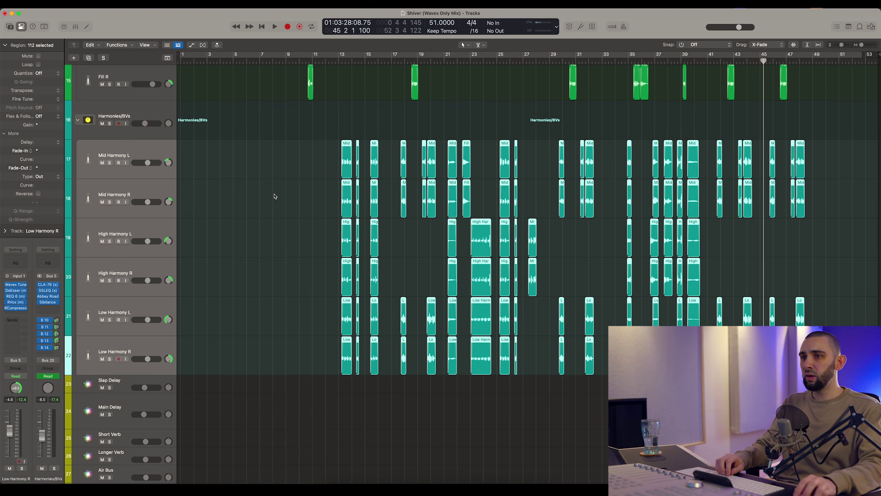
Step through the individual harmony tracks from Mid Harmony L to the low harmonies and back to Mid Harmony L
left_click(127, 155)
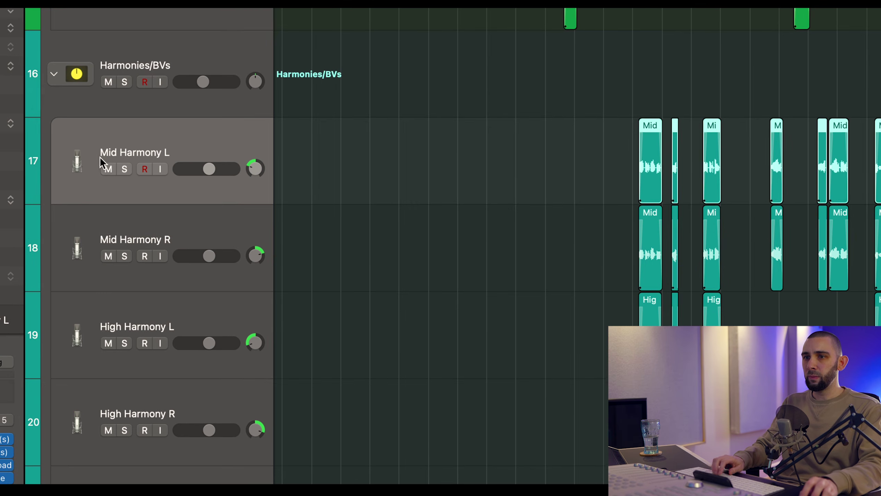
key("Down")
key("Down")
key("Down")
key("Down")
key("Down")
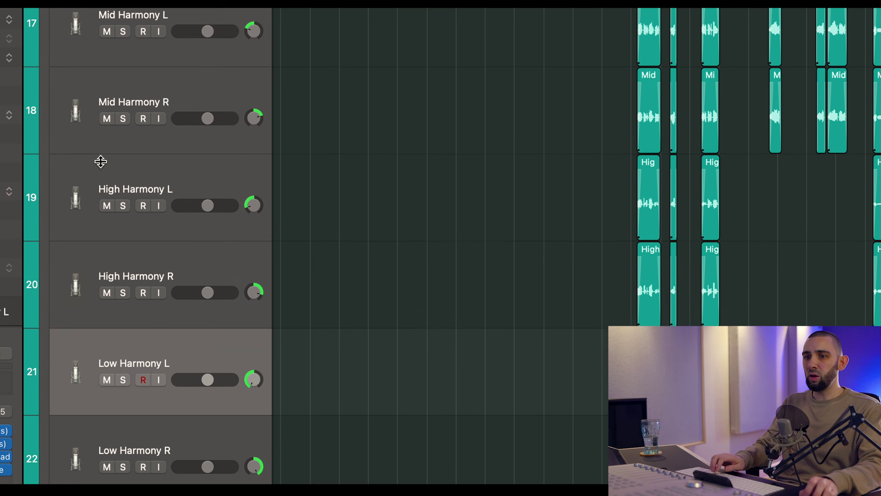
key("Up")
key("Up")
key("Up")
key("Up")
key("Up")
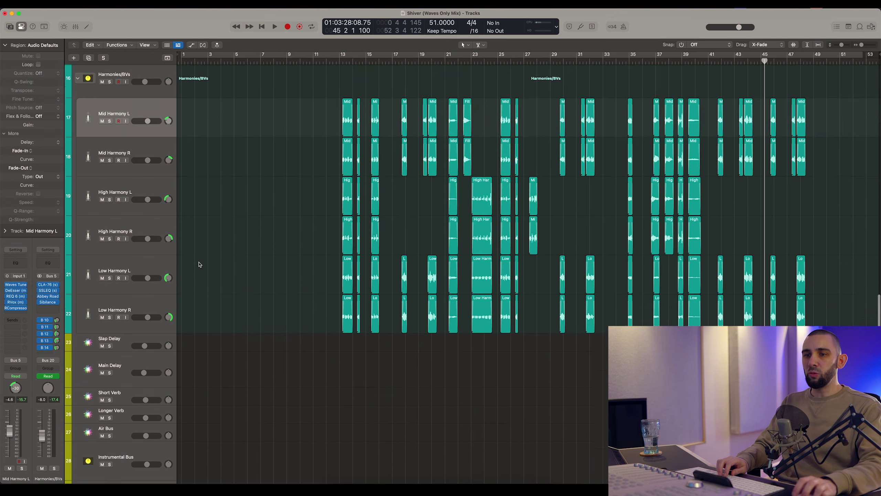
Inspect the Slap Delay, Main Delay, Short Verb, Longer Verb and Air Bus effect channels, plus the Instrumental Bus and All Vox Bus
scroll(200, 265, "down", 5)
scroll(200, 264, "up", 1)
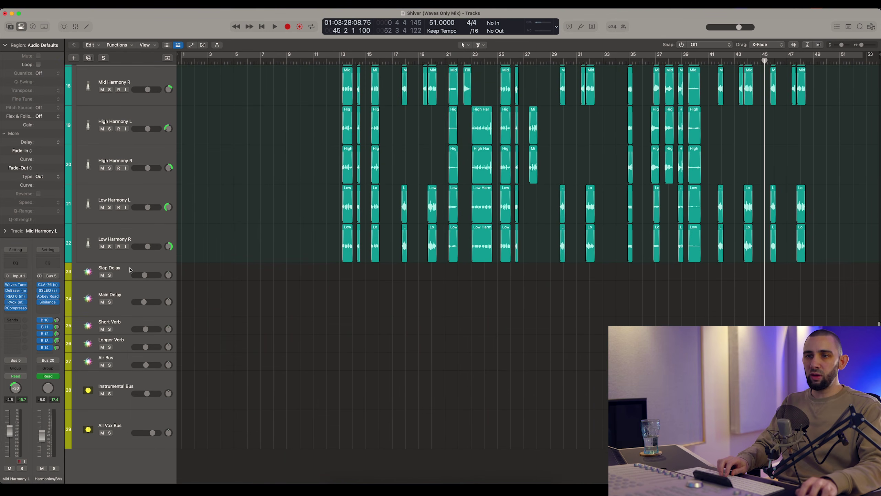
left_click(89, 273)
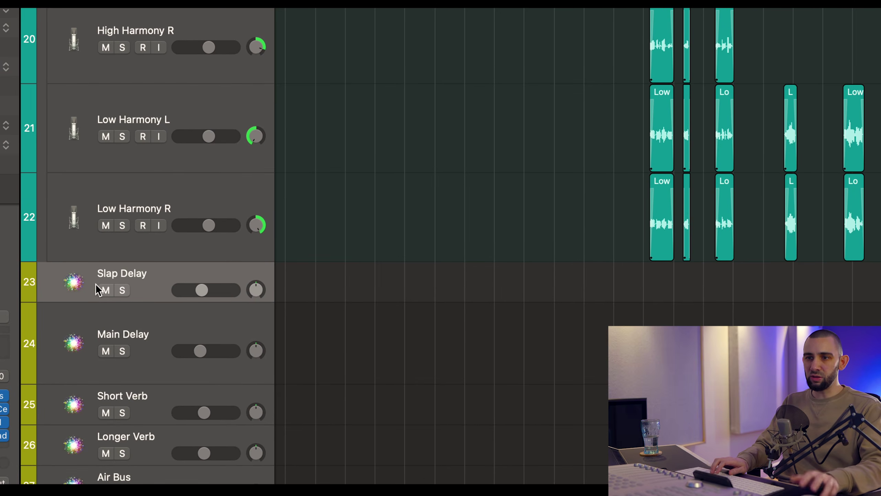
key("Down")
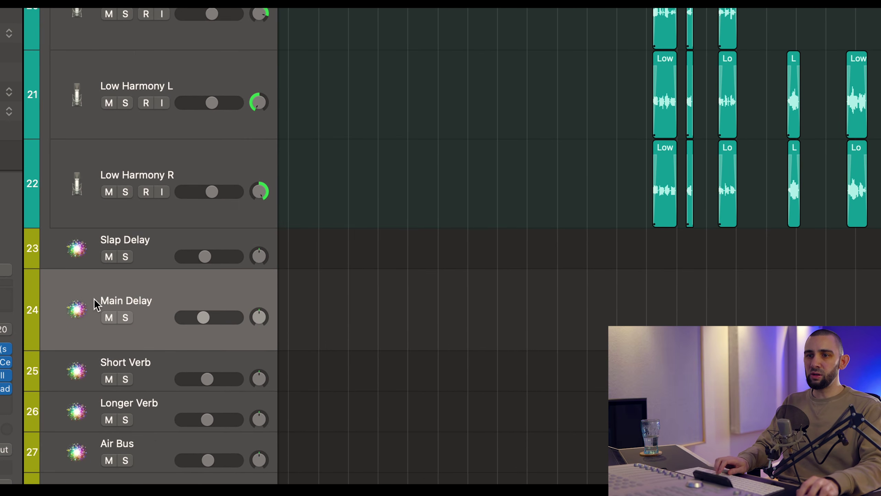
left_click(76, 334)
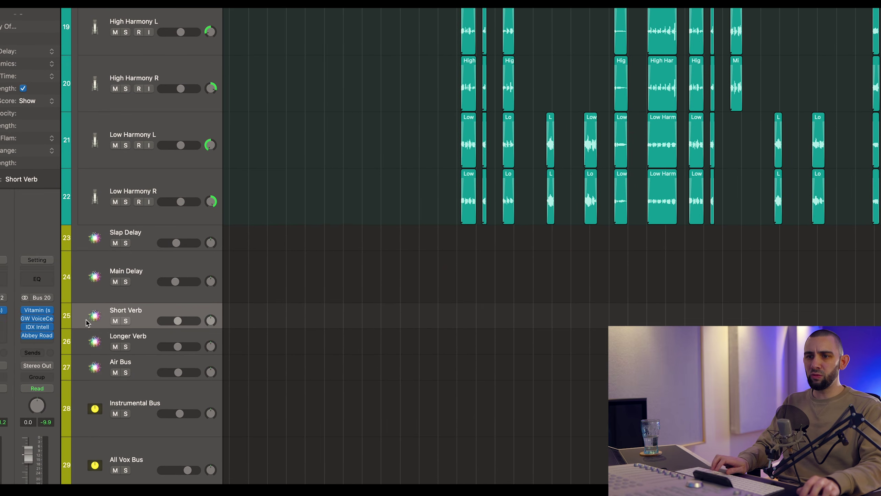
left_click(83, 349)
left_click(107, 358)
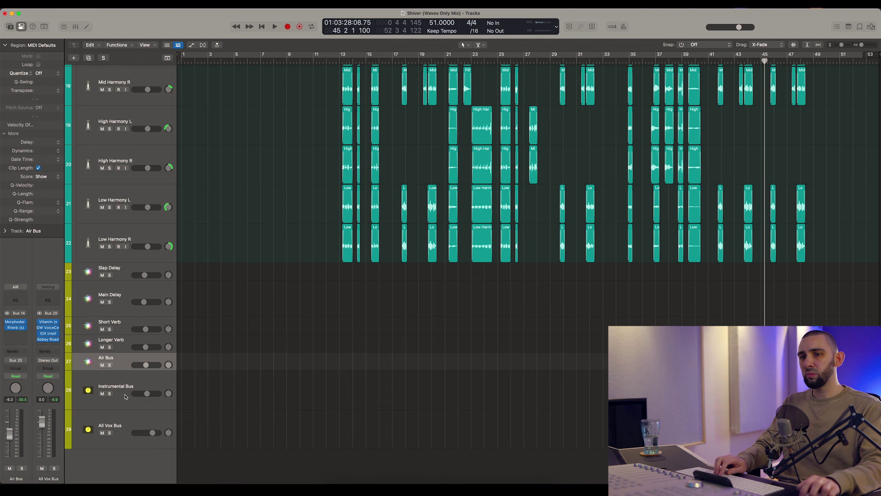
left_click(125, 394)
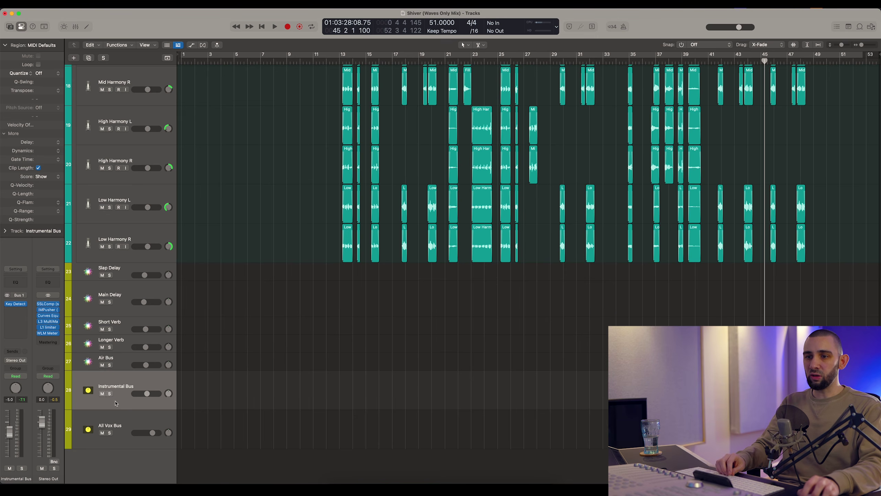
left_click(116, 413)
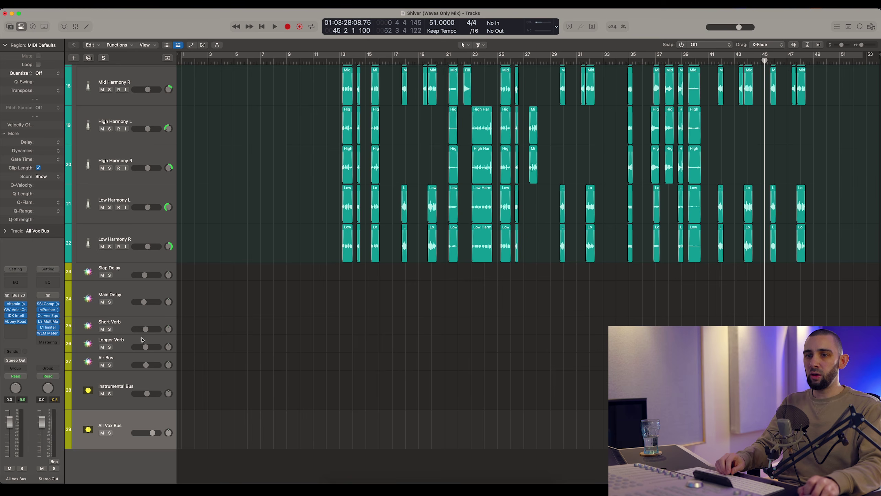
Go back up through the session, selecting the Low Harmony R track and the Harmonies/BVs and Vocal Fills stacks
scroll(142, 340, "up", 3)
left_click(135, 302)
scroll(135, 278, "up", 10)
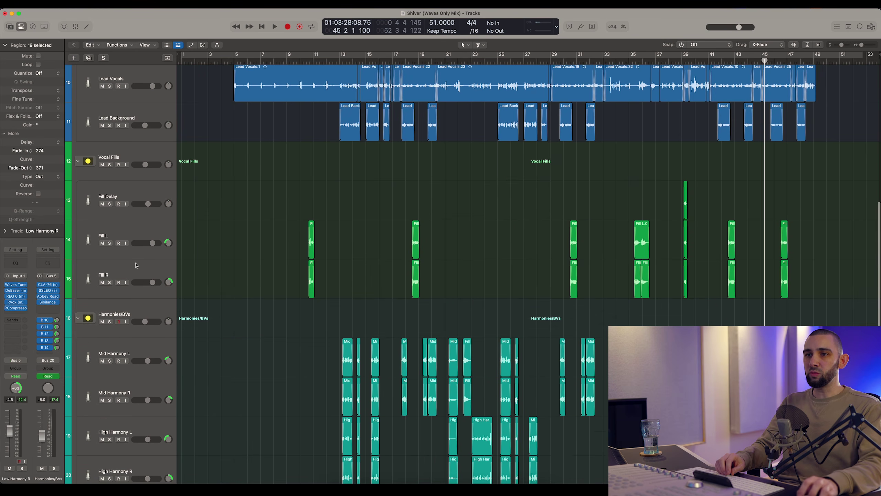
left_click(124, 307)
left_click(123, 172)
scroll(118, 267, "up", 10)
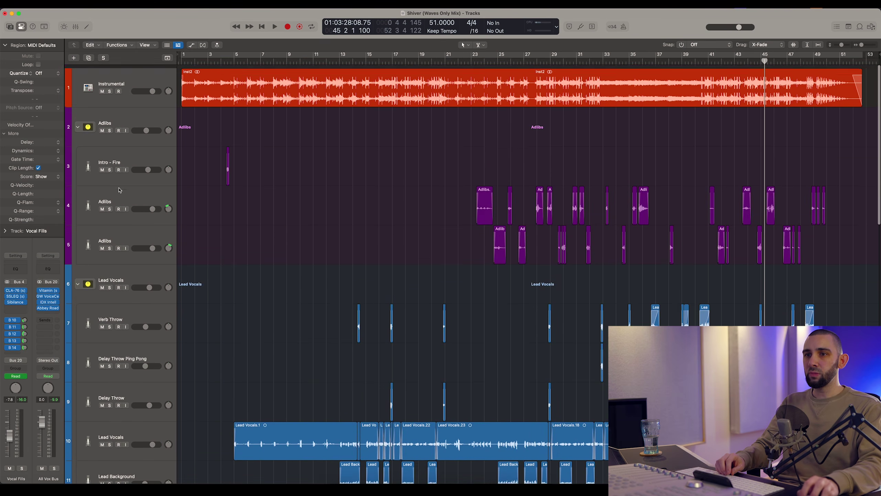
Check the Lead Vocals stack's output routing to Bus 20 (All Vox Bus) and close the output options
left_click(118, 267)
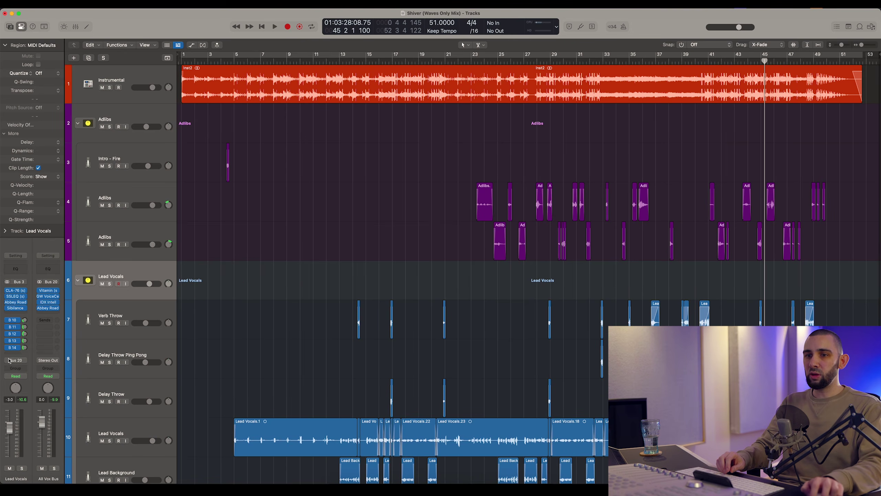
left_click(9, 360)
mouse_move(52, 400)
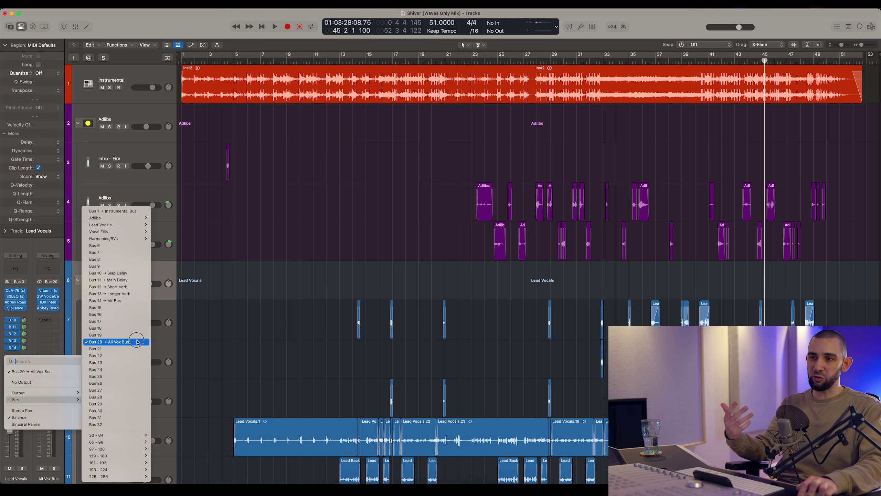
left_click(216, 334)
Compare the channel strips of the Adlibs, Lead Vocals and Vocal Fills stacks to review their routing
left_click(141, 118)
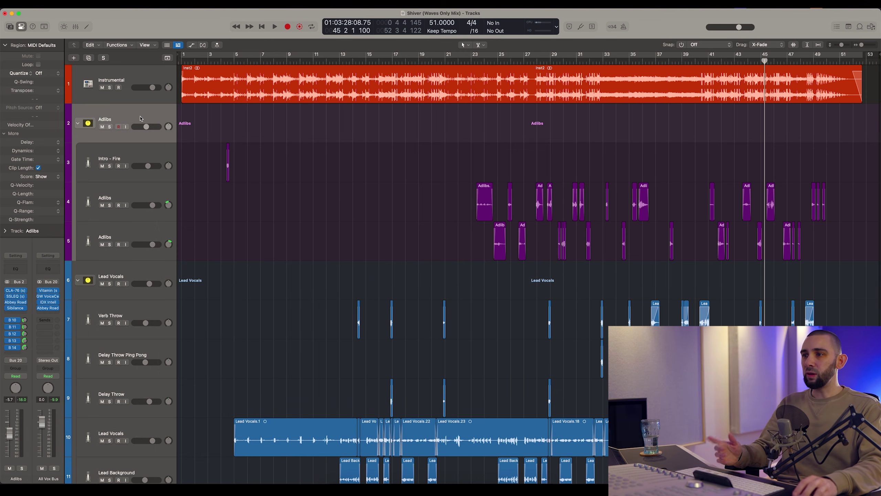
left_click(126, 274)
scroll(126, 226, "down", 10)
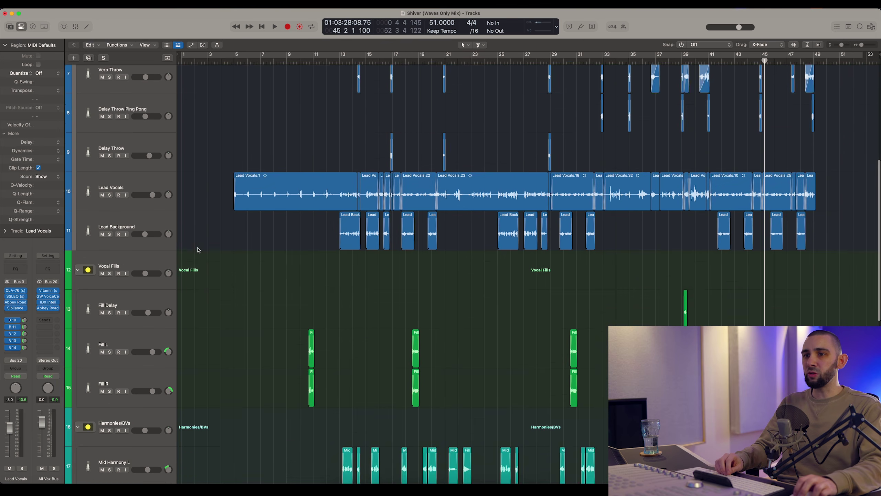
left_click(127, 164)
scroll(128, 165, "up", 8)
Look through the delay and reverb return channels again, from Slap Delay and Main Delay to the Short and Longer Verb
scroll(128, 165, "down", 16)
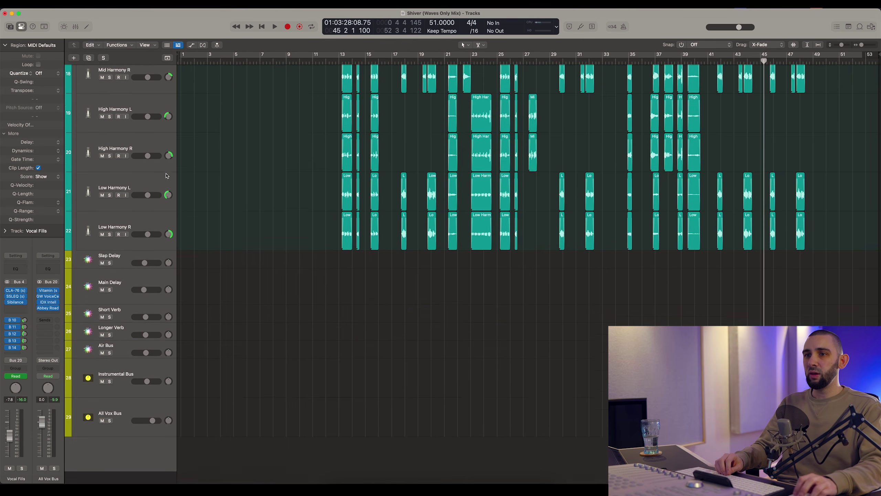
left_click(119, 275)
key("Down")
key("Down")
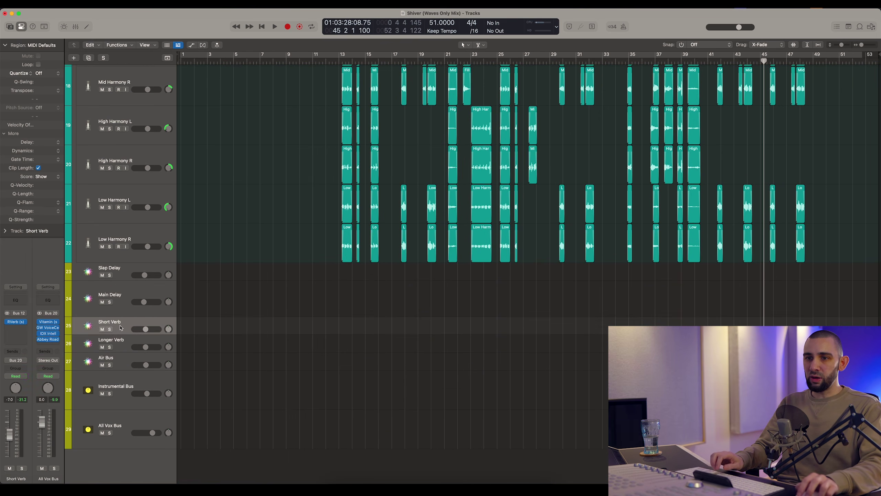
key("Down")
key("Down")
key("Up")
key("Up")
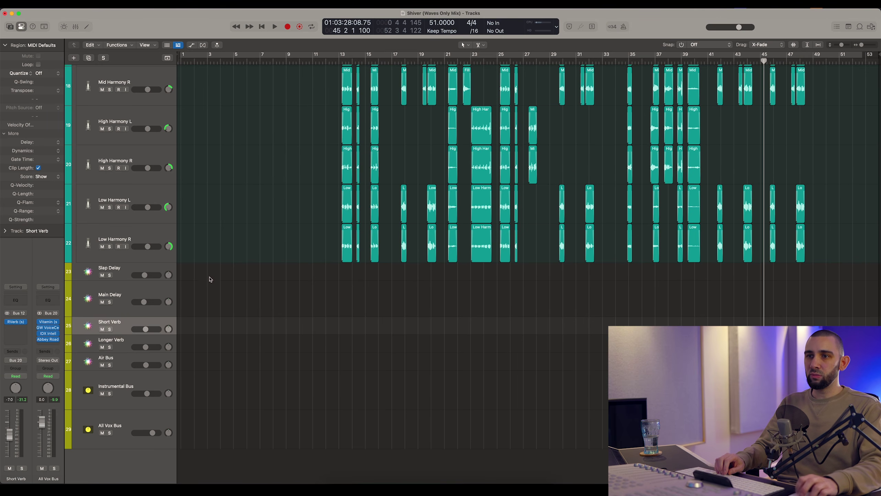
Review the Harmonies/BVs stack's channel strip and its routing into the All Vox Bus
scroll(210, 279, "up", 9)
left_click(132, 169)
scroll(132, 169, "up", 14)
scroll(159, 220, "down", 14)
scroll(157, 219, "down", 5)
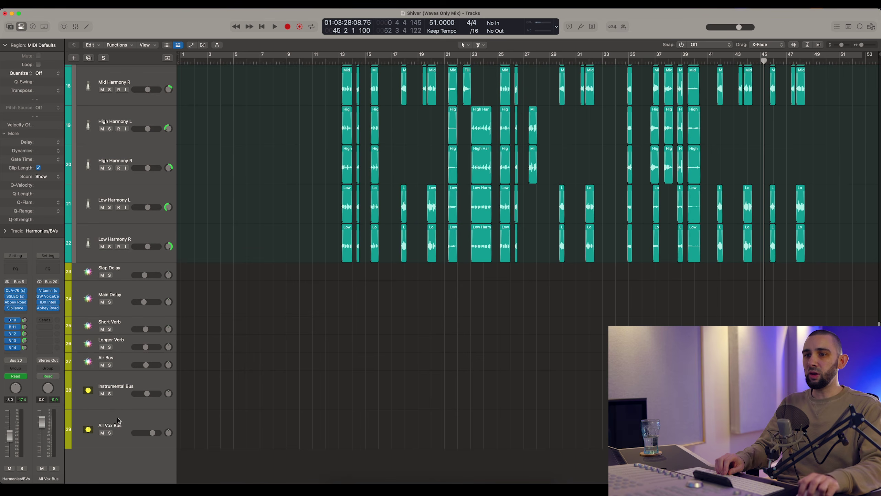
left_click(93, 422)
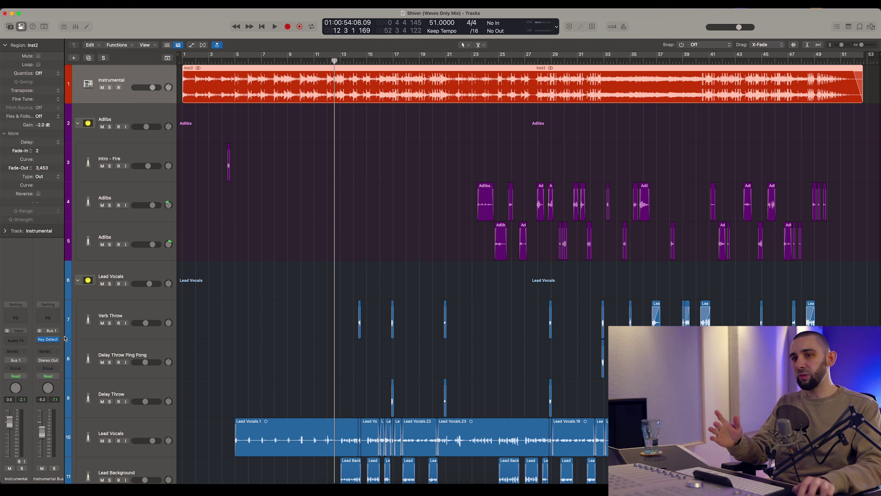
Open the Key Detector plug-in on the Instrumental Bus and place its window over the Adlibs tracks
left_click(47, 339)
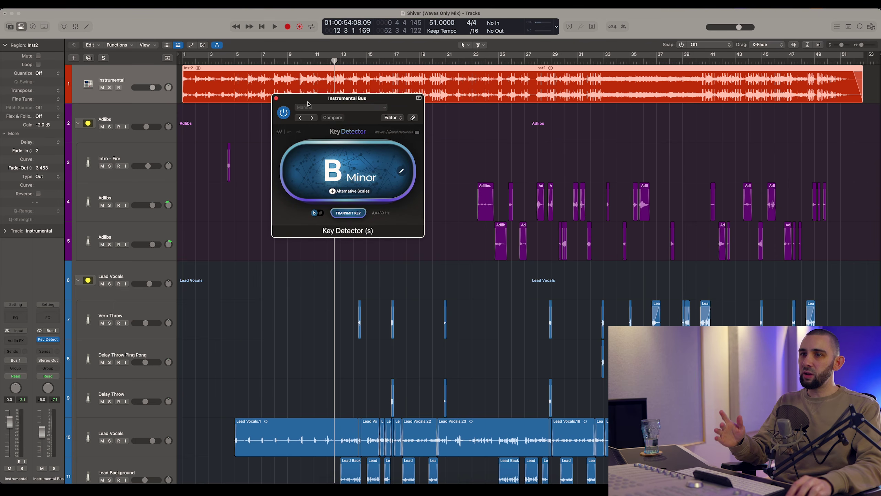
left_click_drag(307, 103, 318, 131)
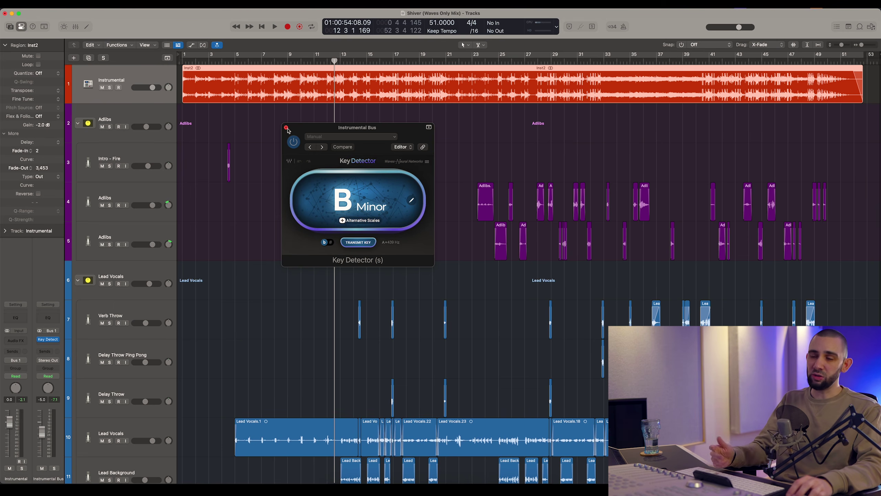
left_click(49, 342)
left_click(50, 342)
left_click_drag(342, 131, 330, 126)
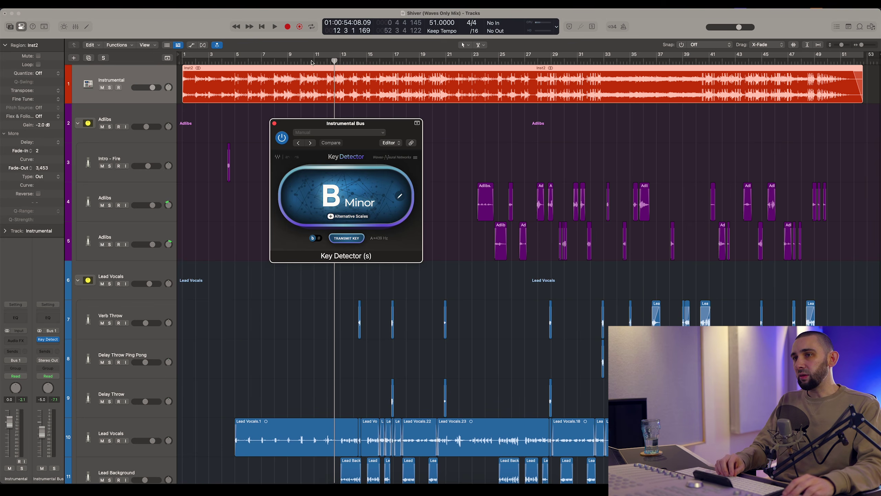
Solo the Instrumental track and play it from about bar 12 while running Key Detector's key detection
double_click(326, 61)
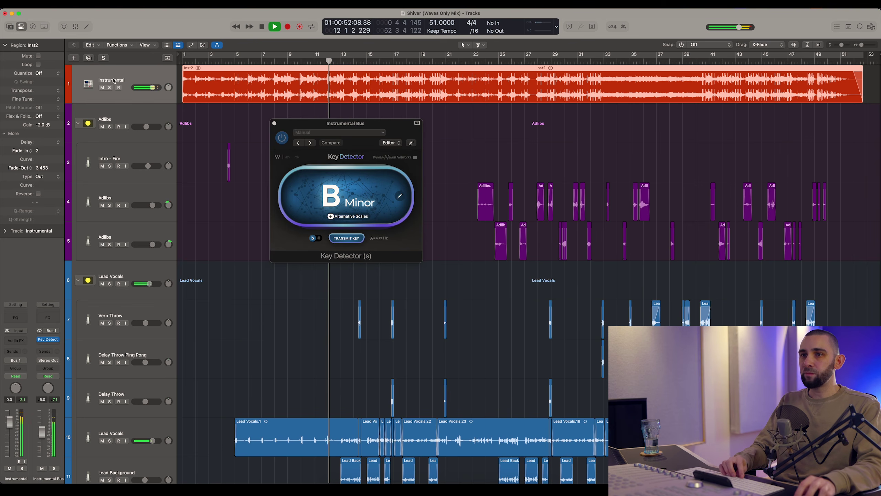
key("space")
left_click(110, 88)
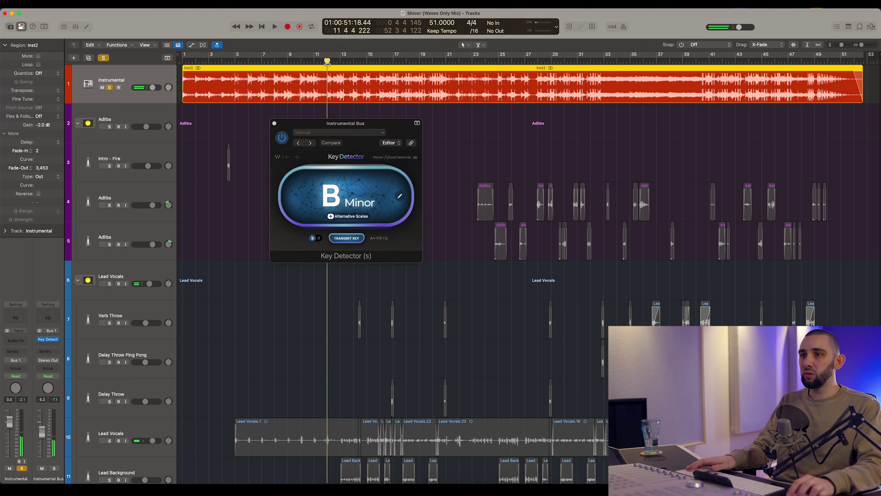
key("space")
left_click(339, 196)
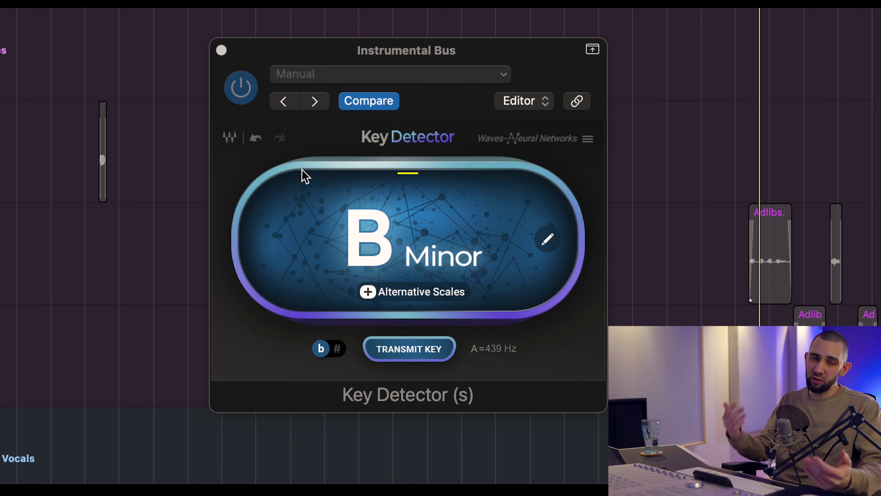
mouse_move(301, 171)
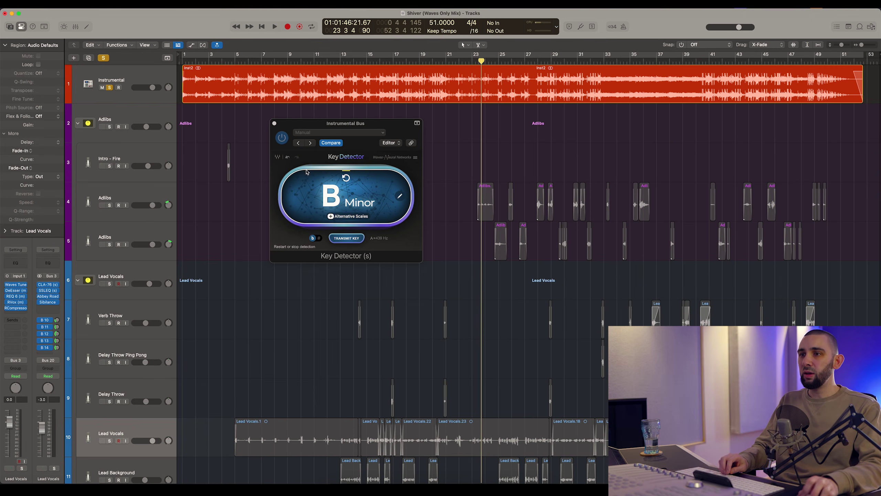
Inspect the scale settings of Waves Tune Real-Time on the Lead Vocals and Lead Background tracks, and close both plug-in windows
left_click(126, 435)
left_click(15, 284)
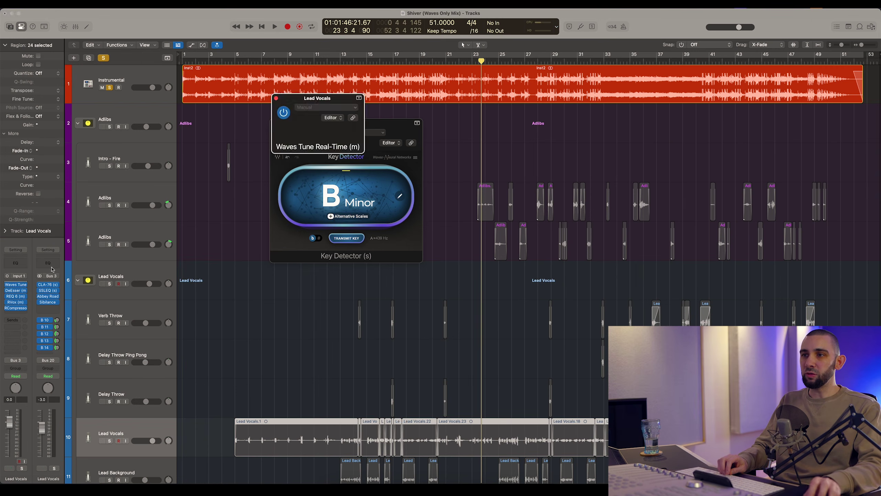
left_click_drag(316, 100, 485, 185)
scroll(198, 420, "down", 5)
left_click(125, 339)
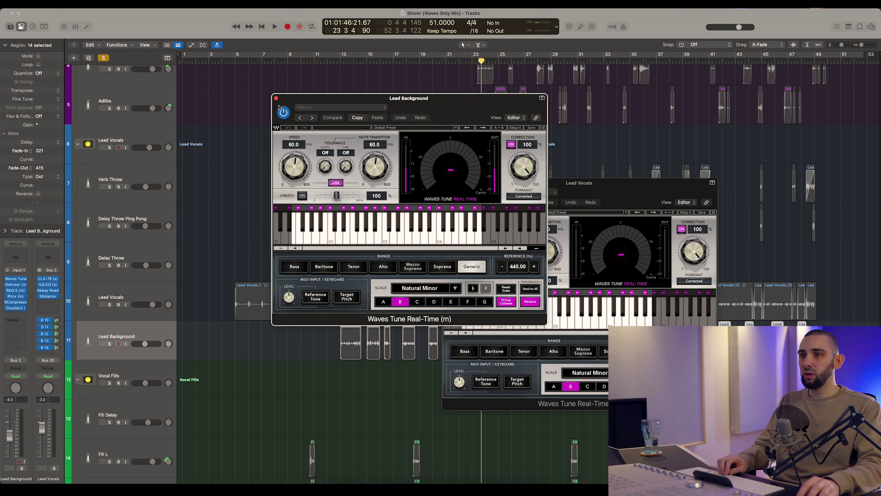
left_click(276, 98)
left_click(446, 183)
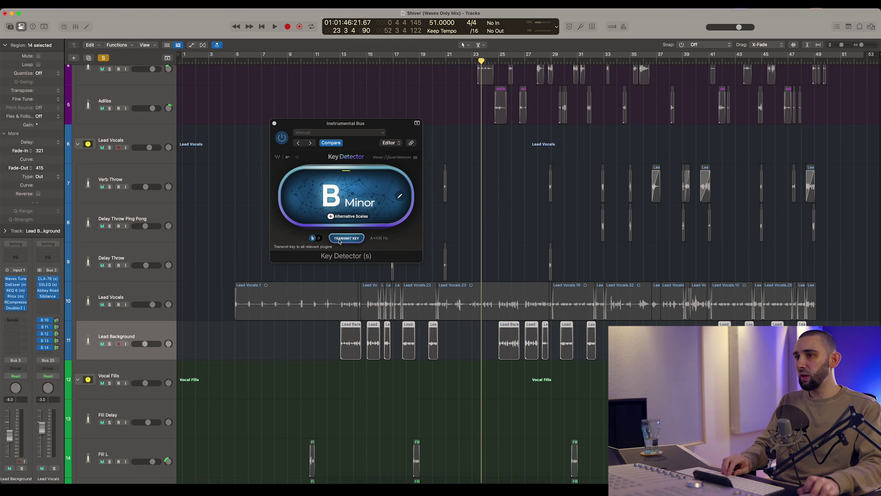
Finish with Key Detector on the Instrumental Bus and close its window
left_click_drag(340, 126, 362, 119)
scroll(264, 174, "up", 5)
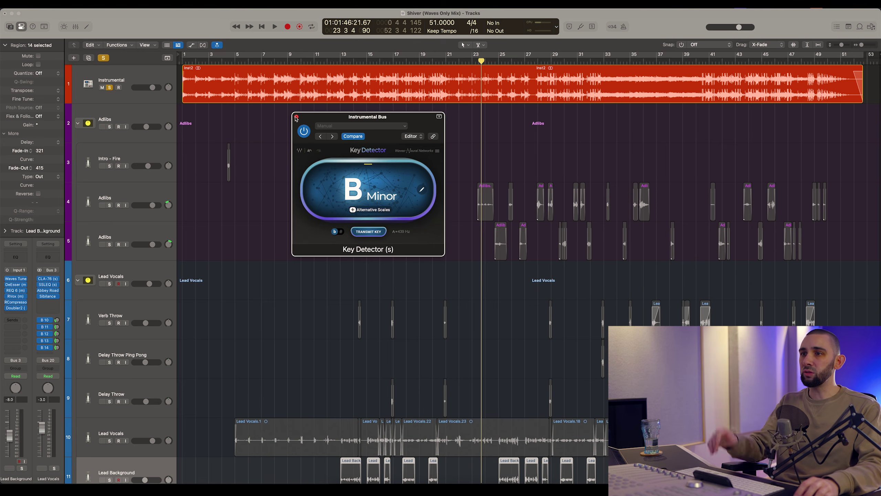
left_click(297, 118)
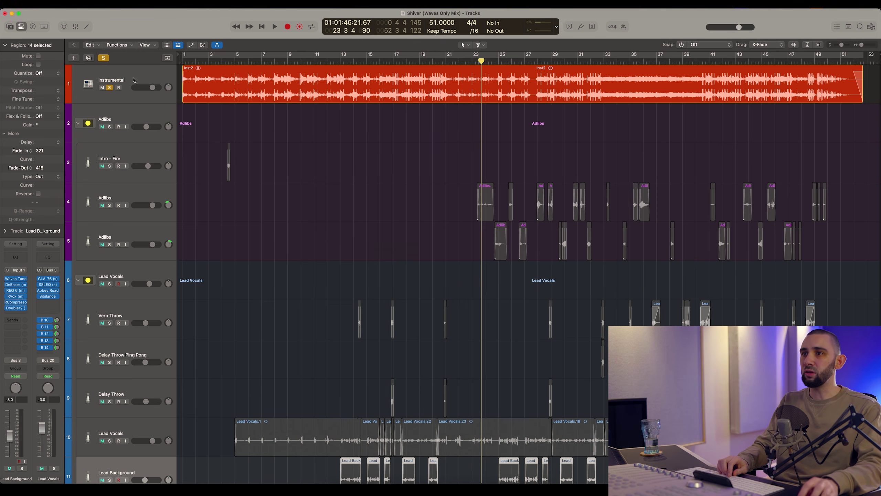
left_click(280, 71)
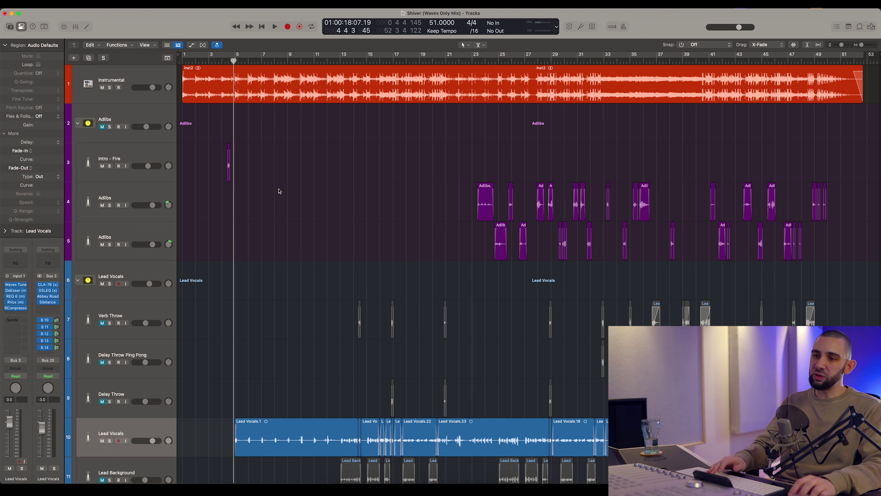
Select the Lead Vocals track and examine its regions across the whole song, along with the surrounding vocal tracks
scroll(220, 308, "down", 3)
left_click(156, 347)
scroll(243, 312, "down", 3)
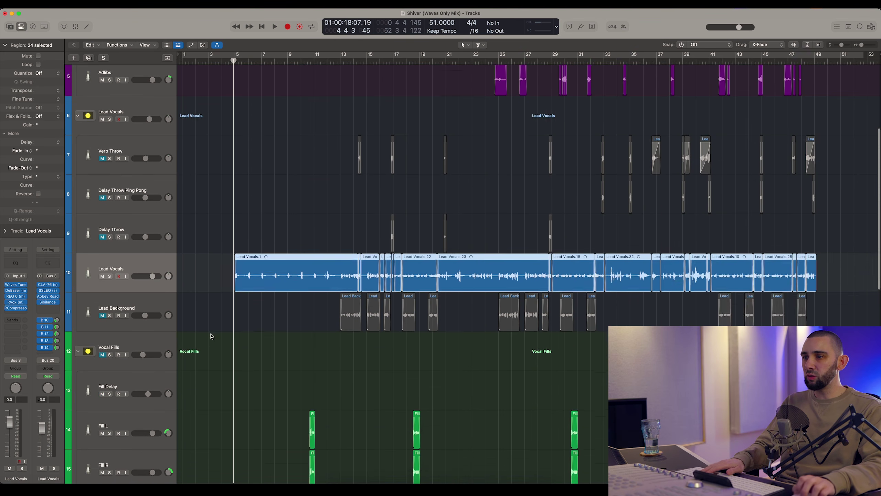
scroll(274, 279, "up", 3)
scroll(305, 276, "right", 10)
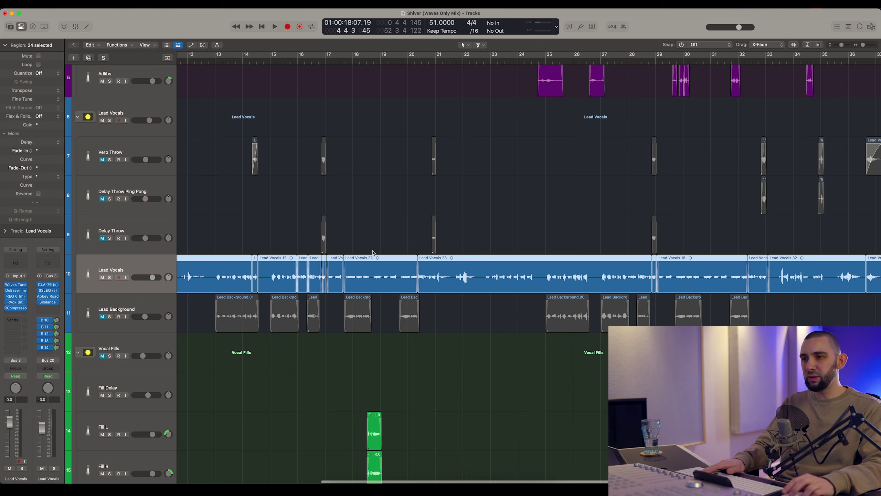
scroll(443, 259, "left", 3)
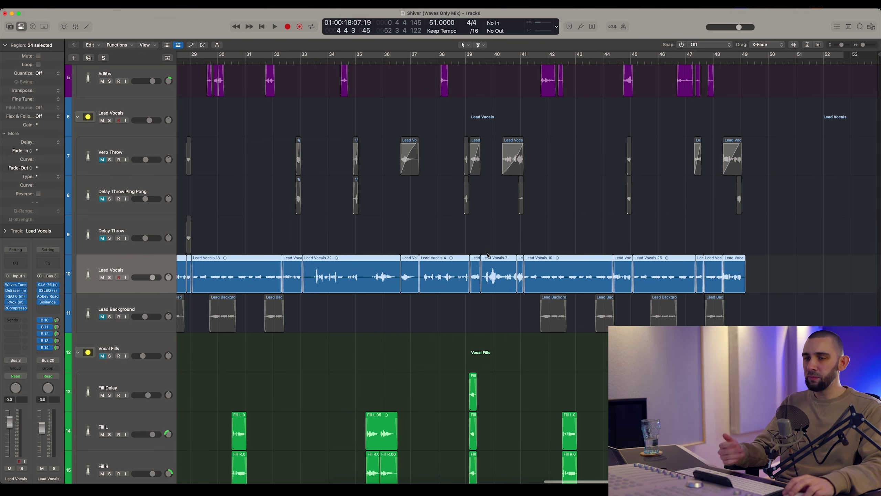
scroll(486, 254, "left", 8)
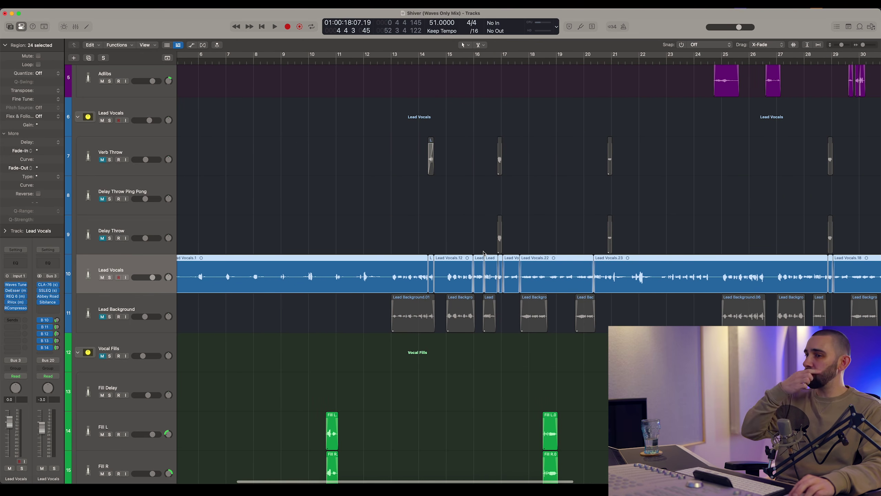
scroll(484, 253, "left", 6)
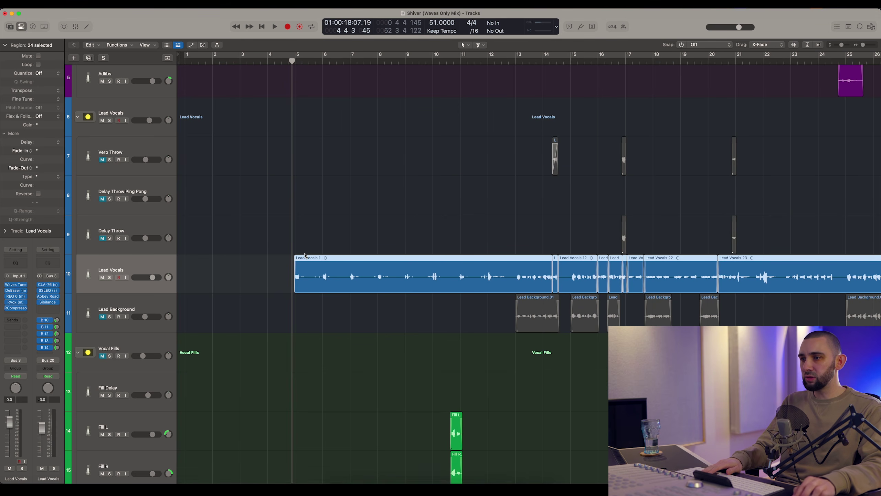
scroll(303, 257, "right", 10)
scroll(303, 258, "down", 5)
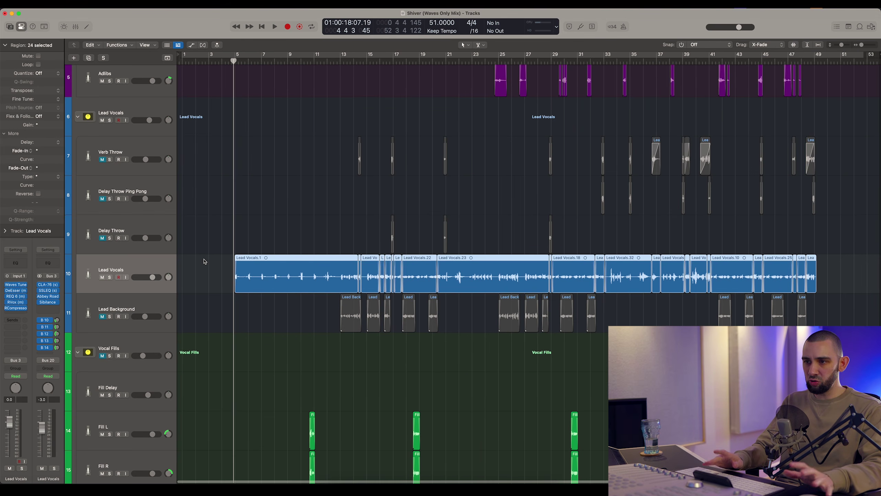
scroll(160, 261, "up", 5)
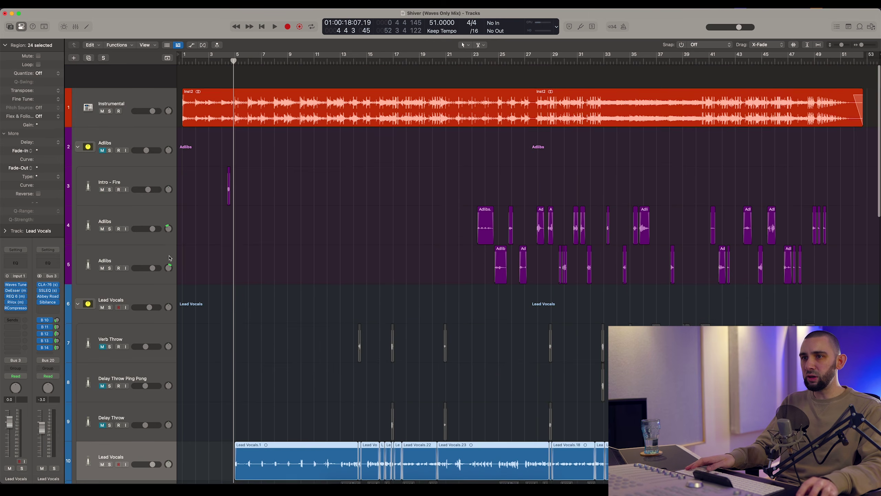
scroll(209, 255, "down", 3)
mouse_move(47, 288)
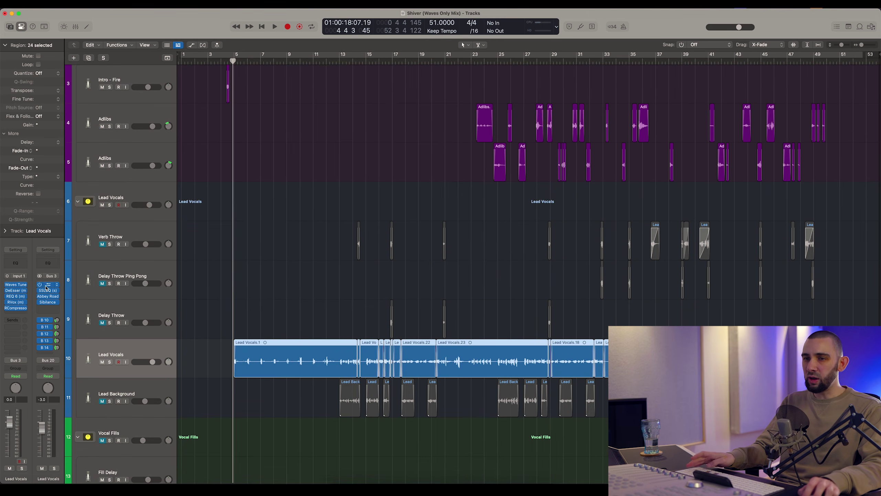
Temporarily enlarge the waveform display to examine the opening of the Lead Vocals recording, and restore the normal waveform size
key("super+Right")
key("super+Right")
key("super+Right")
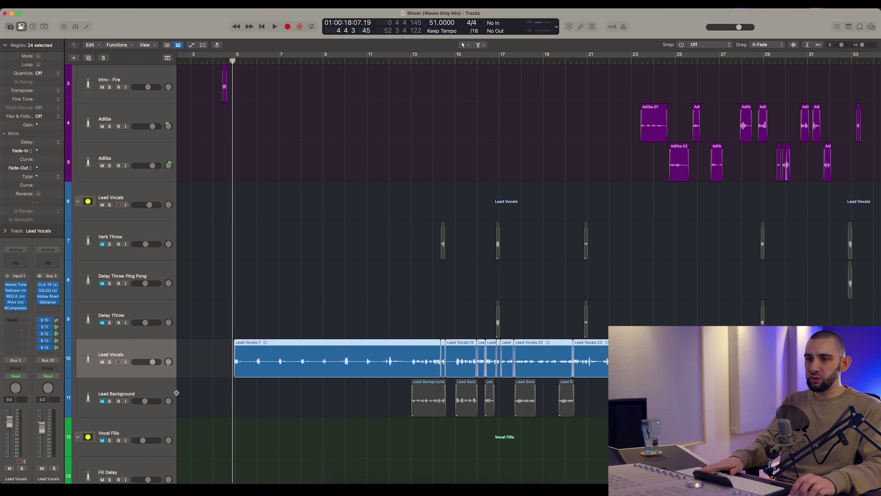
left_click(794, 45)
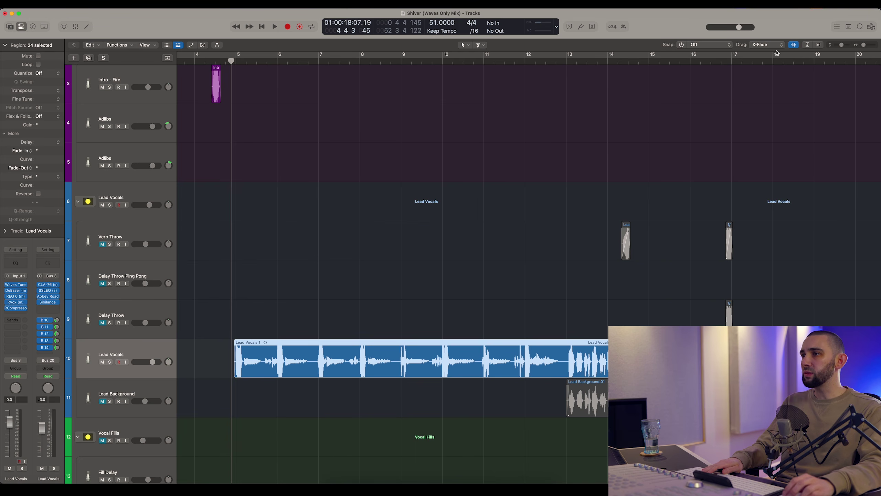
left_click(794, 45)
left_click(362, 240)
key("super+Left")
key("super+Left")
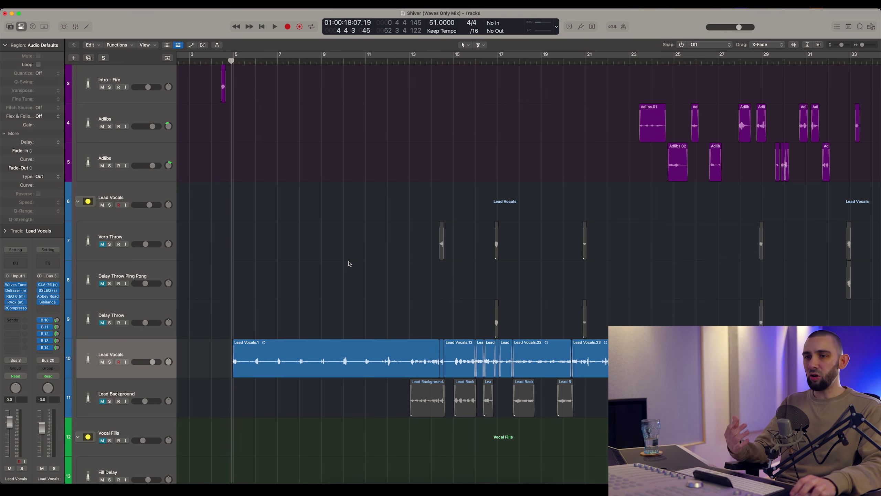
Turn on Catch Playhead and play the song from just before bar 5 through bar 8 to hear the lead vocal
scroll(348, 262, "right", 2)
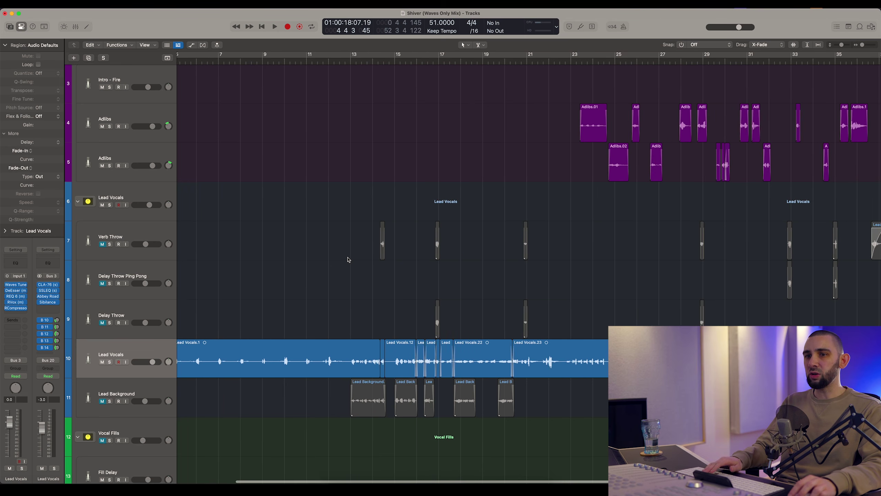
left_click(217, 45)
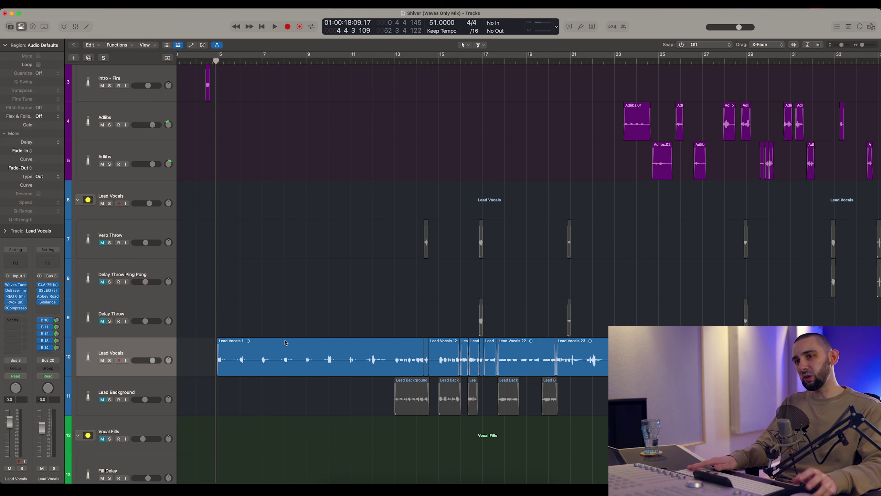
scroll(285, 342, "up", 3)
scroll(285, 341, "down", 4)
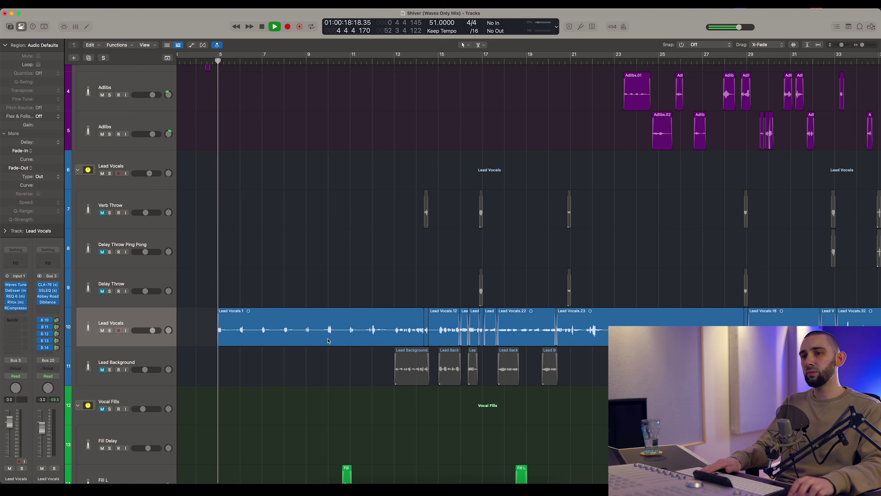
scroll(328, 339, "down", 3)
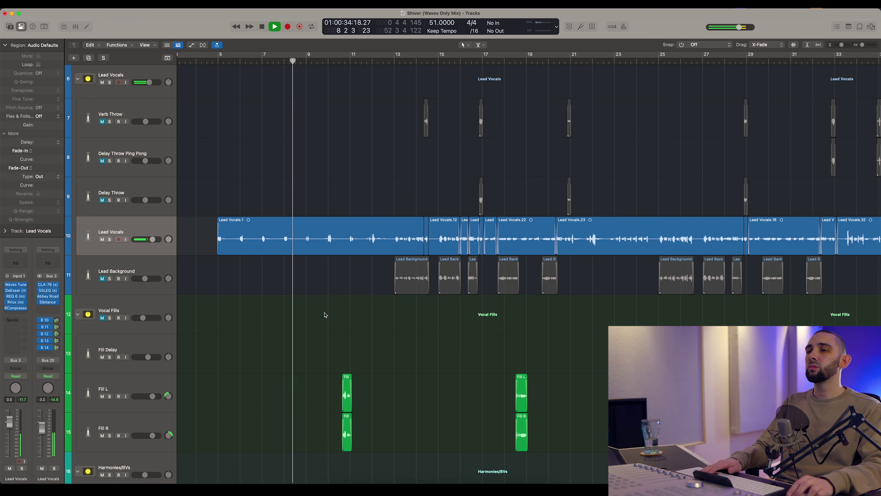
key("space")
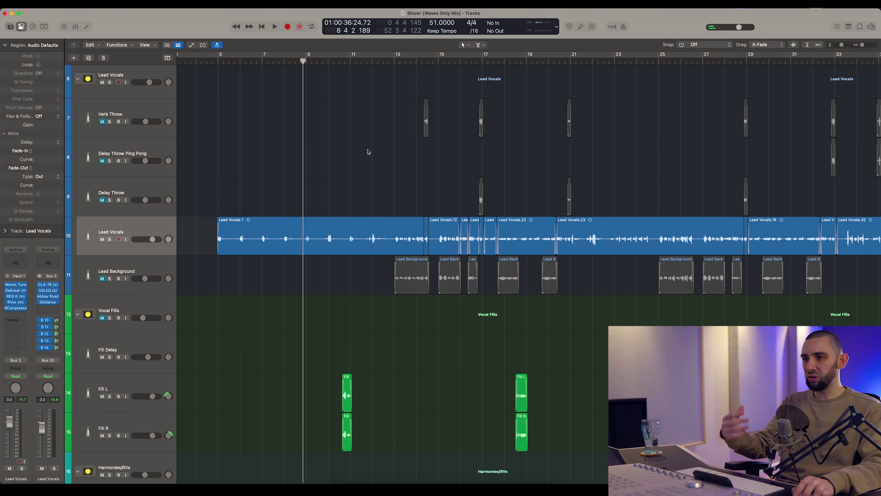
scroll(368, 150, "right", 3)
scroll(370, 150, "right", 2)
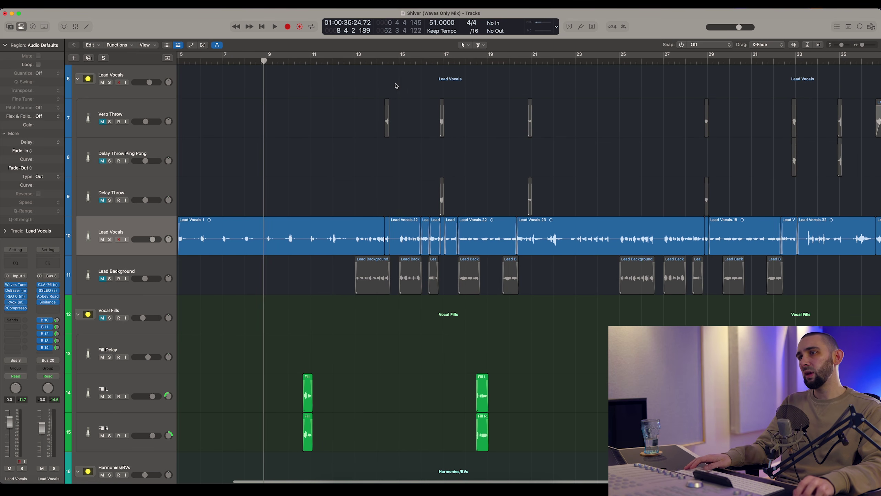
Play the song from just before bar 15 into bar 16 and mute the Harmonies/BVs track stack during playback
left_click_drag(397, 63, 396, 82)
key("space")
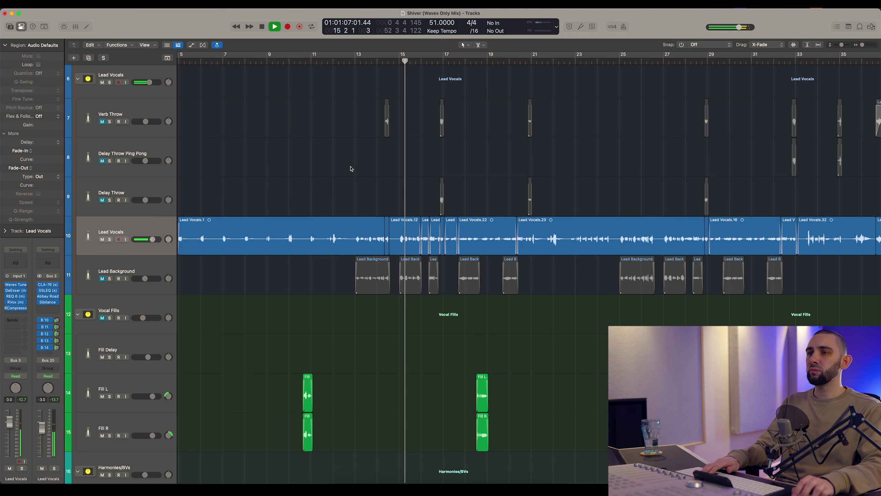
scroll(350, 171, "down", 5)
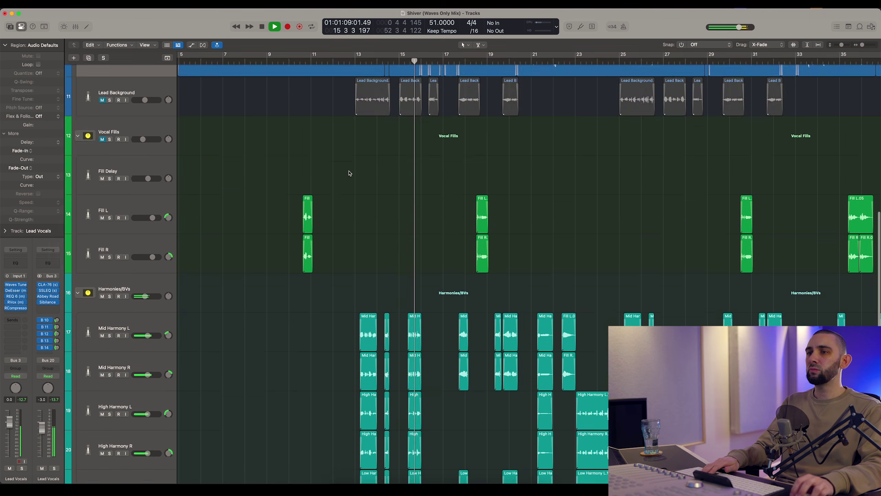
scroll(350, 173, "down", 2)
scroll(104, 222, "down", 4)
scroll(137, 217, "up", 12)
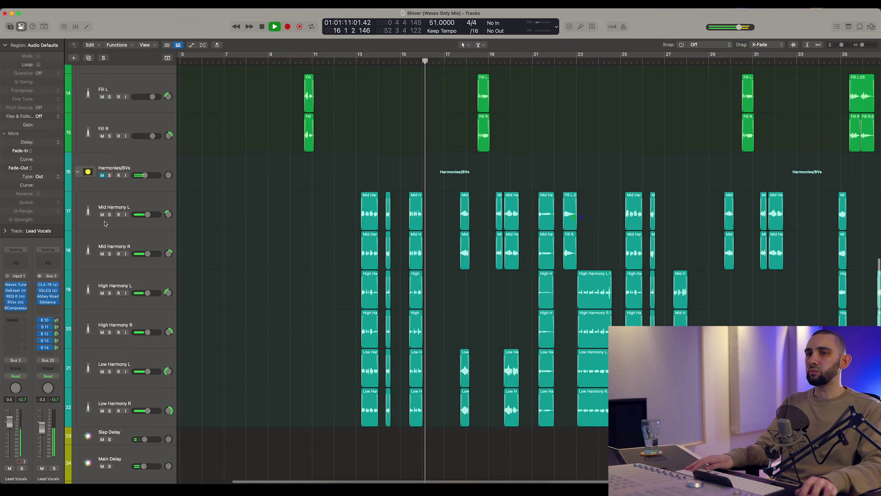
scroll(275, 137, "left", 3)
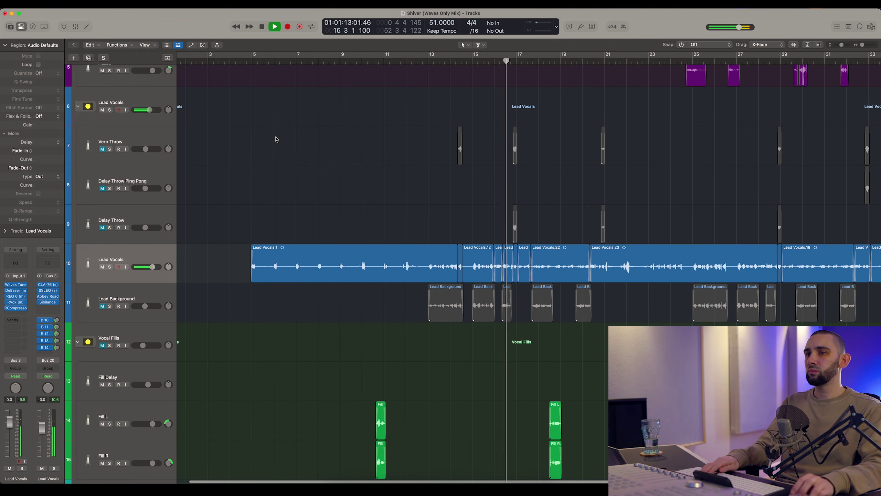
key("space")
Solo the Lead Vocals track with its plug-ins bypassed and play the dry vocal from just before bar 5 into bar 8
left_click(249, 61)
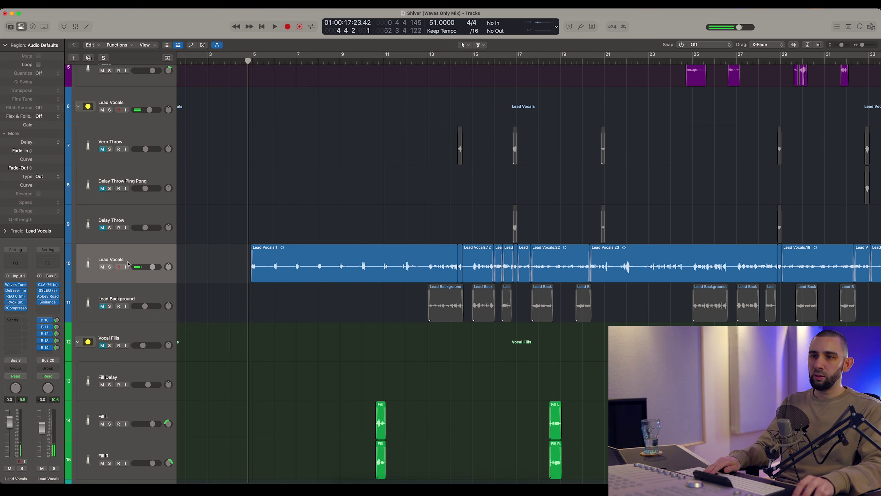
left_click(128, 264)
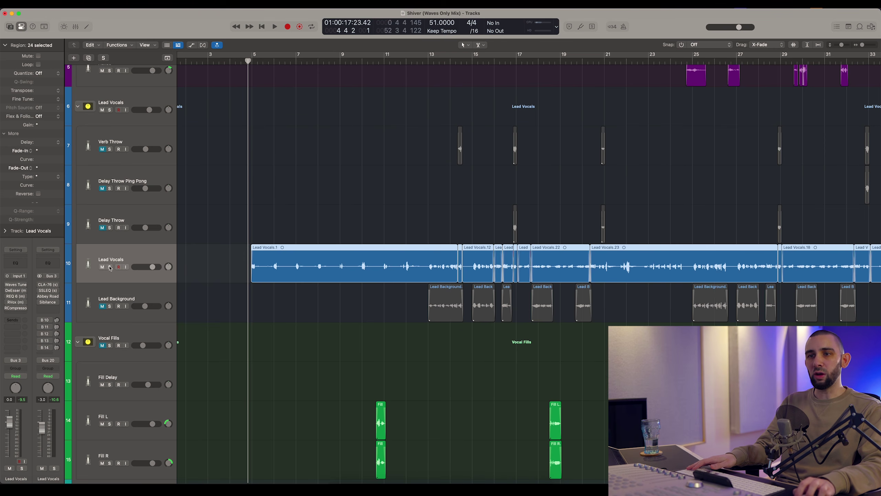
left_click(109, 267)
key("space")
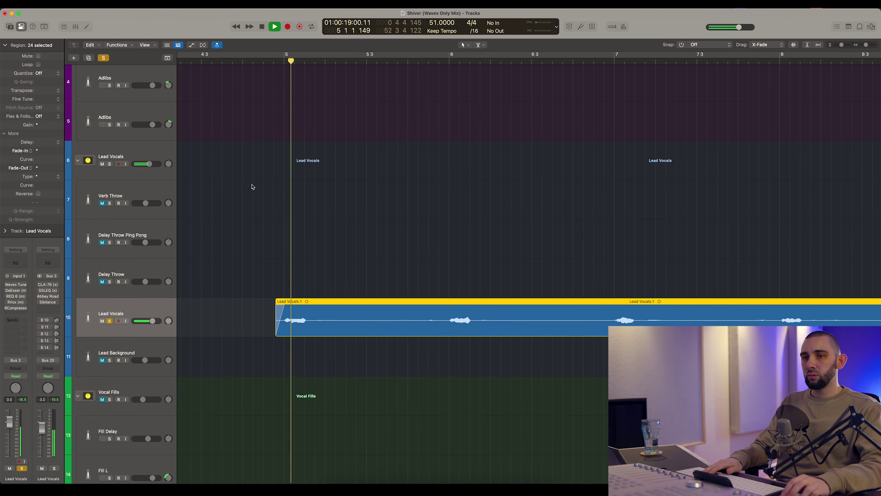
key("super+Left")
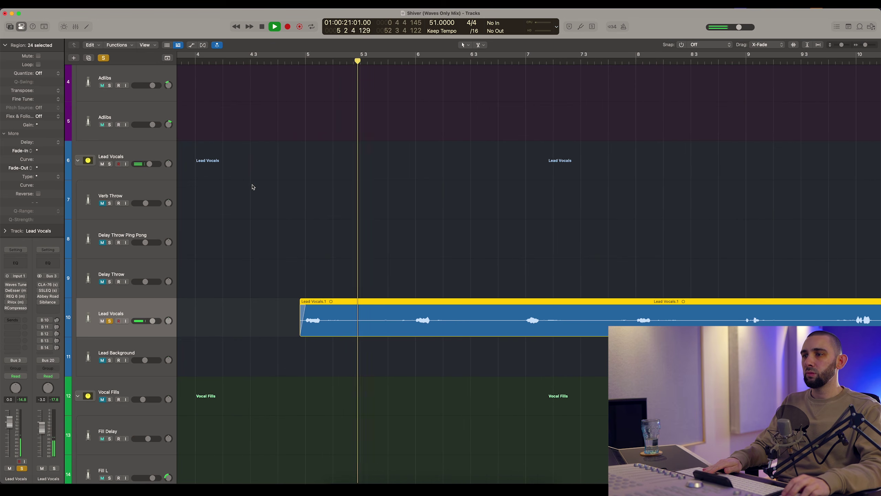
scroll(258, 188, "down", 3)
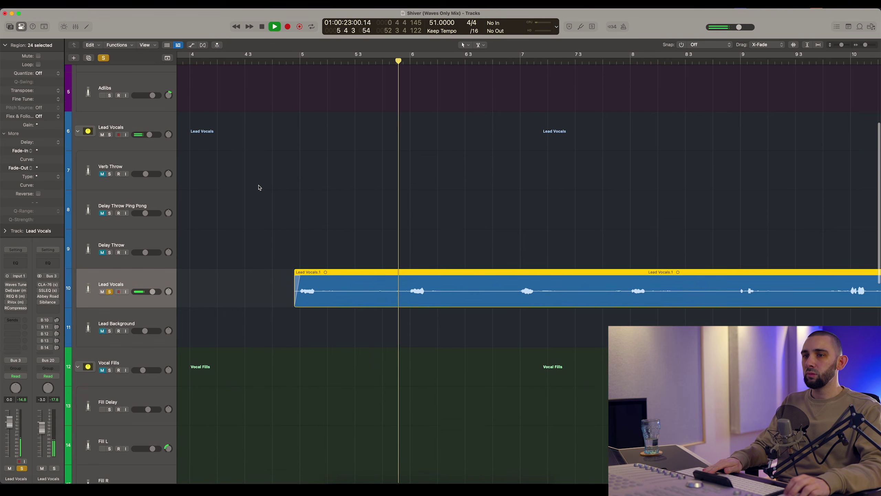
scroll(258, 188, "down", 1)
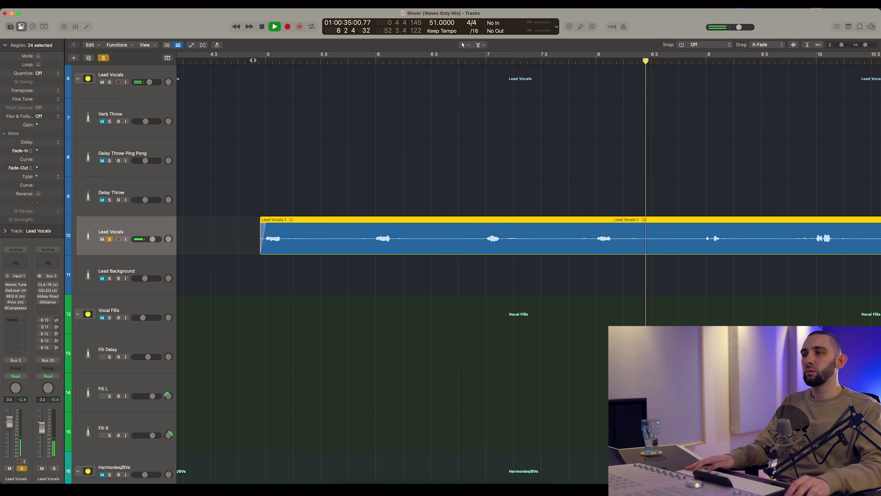
key("space")
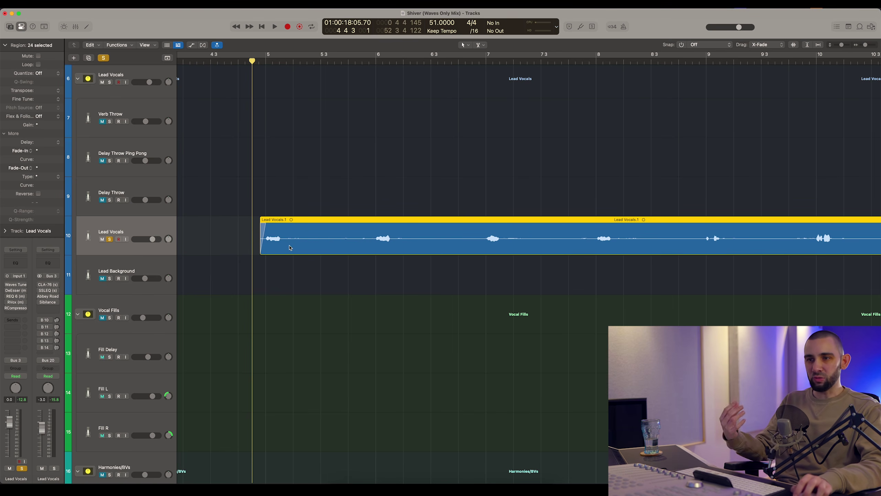
Turn on Waves Tune Real-Time on the Lead Vocals track and play the opening with Speed and Note Transition at 0.1 ms
left_click(16, 285)
left_click_drag(446, 188, 346, 105)
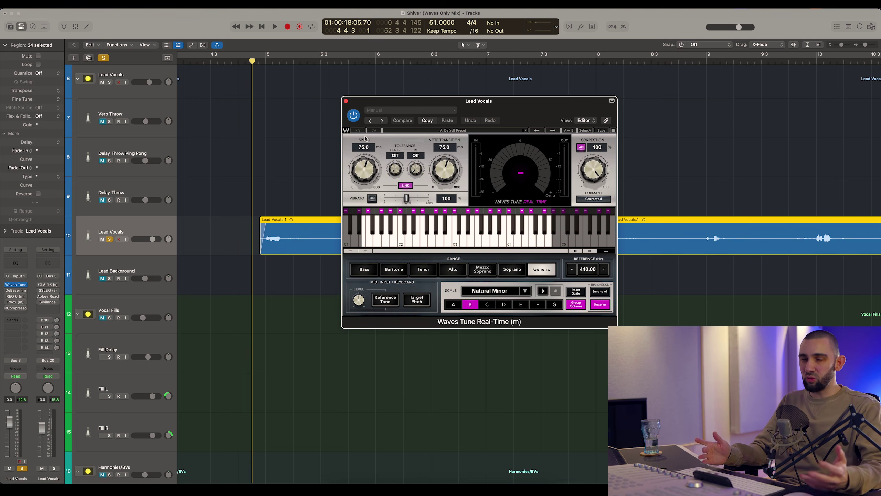
left_click_drag(385, 100, 367, 101)
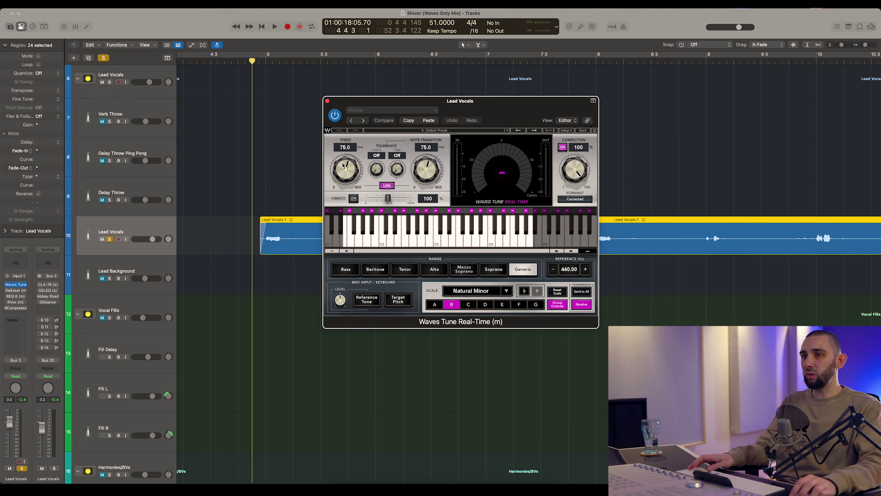
key("space")
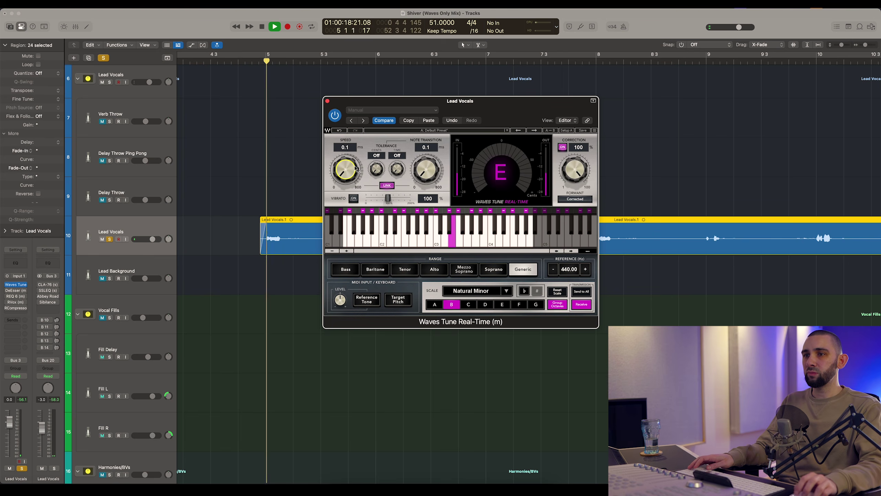
left_click_drag(360, 107, 430, 163)
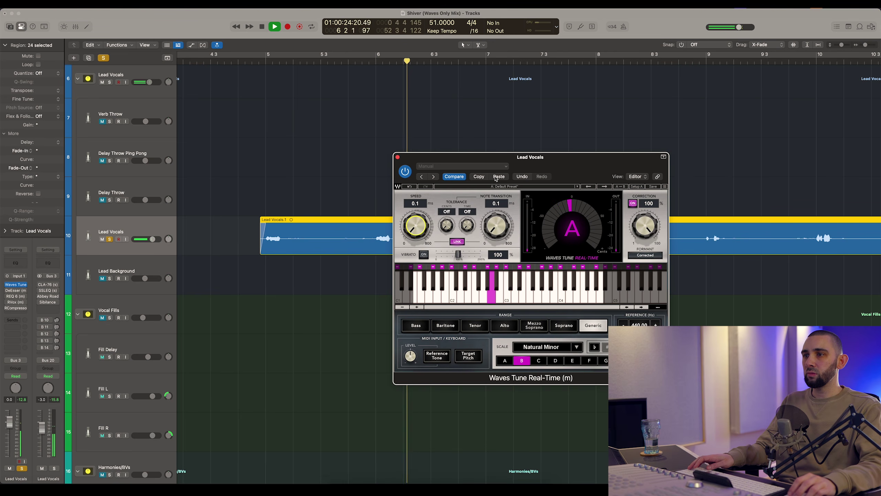
Restore Speed and Note Transition to 75.0 ms, listen to the tuned vocal into bar 8, and close Waves Tune Real-Time
left_click_drag(431, 161, 349, 114)
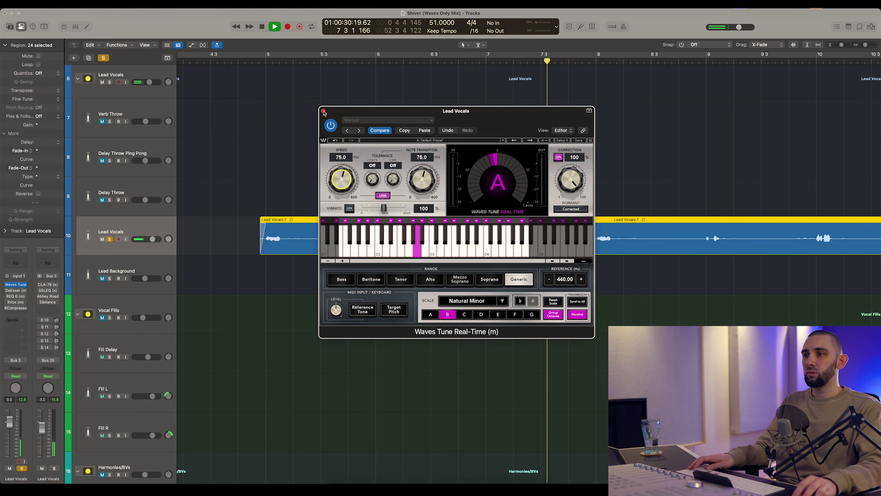
key("z")
left_click_drag(357, 113, 491, 131)
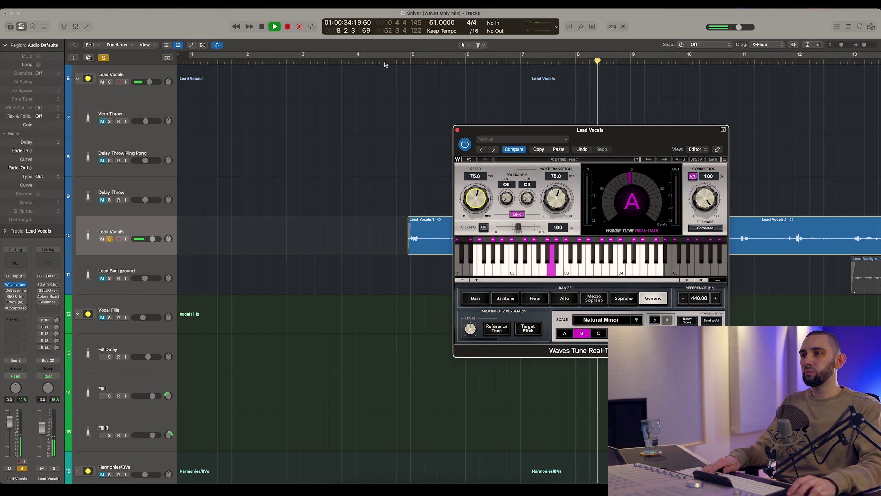
left_click(398, 63)
left_click(457, 129)
key("z")
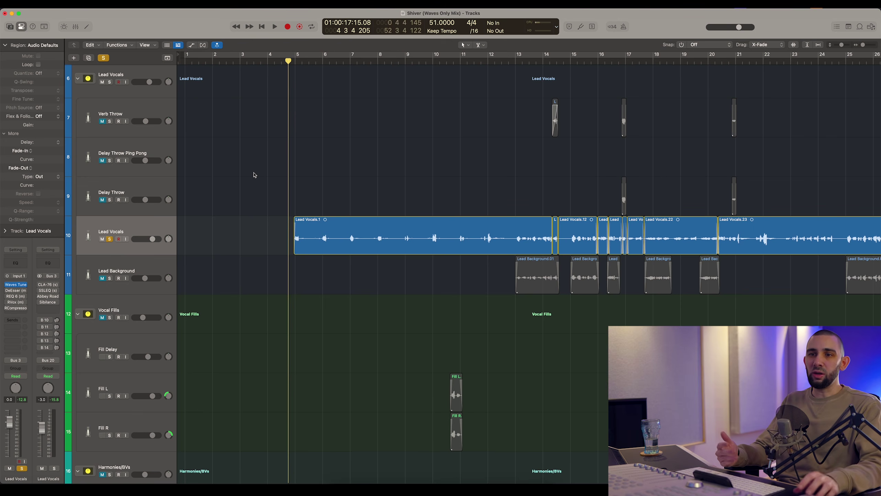
Turn on the DeEsser on the Lead Vocals track and play the vocal from just before bar 5 to hear it working
left_click(18, 291)
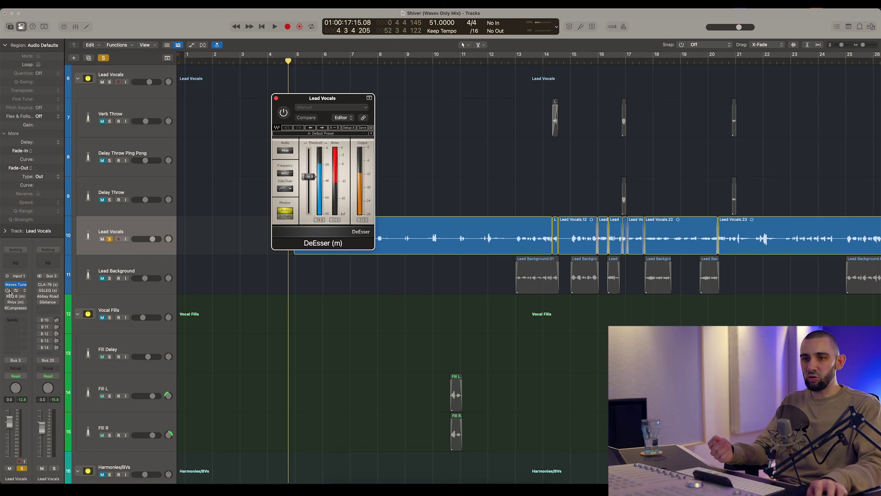
left_click_drag(329, 99, 407, 161)
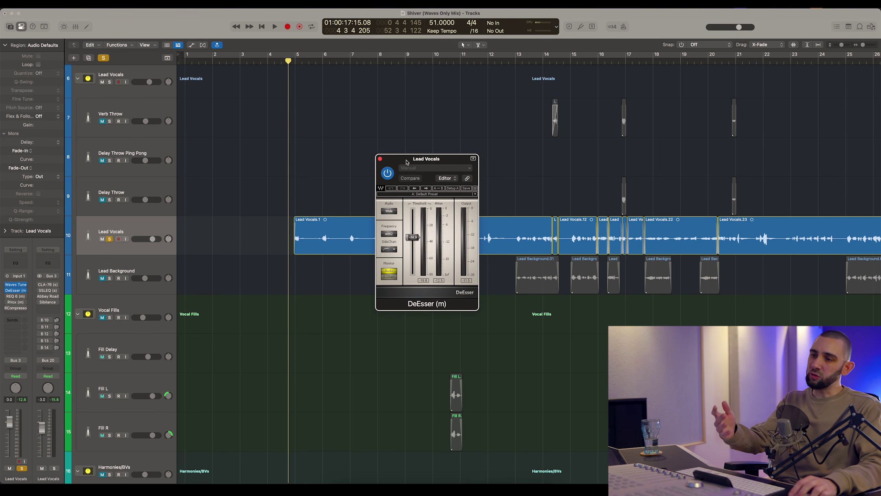
mouse_move(402, 161)
left_mouse_down()
mouse_move(402, 133)
mouse_move(412, 152)
left_mouse_up()
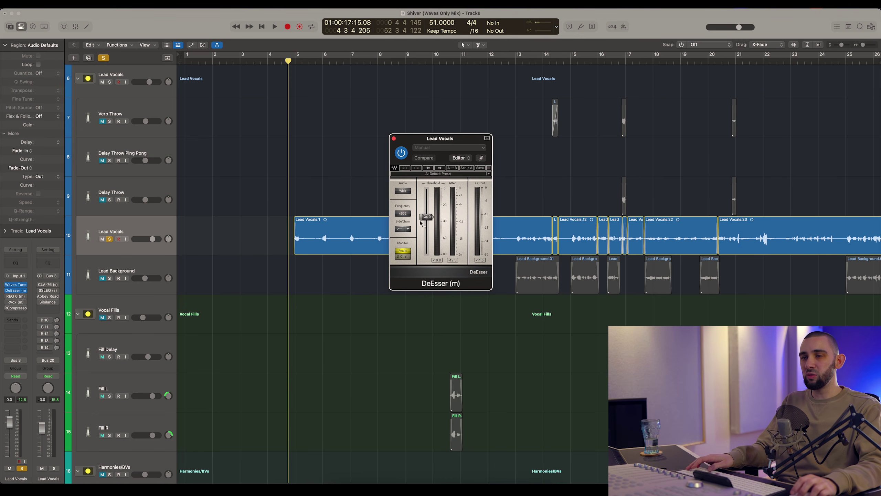
key("space")
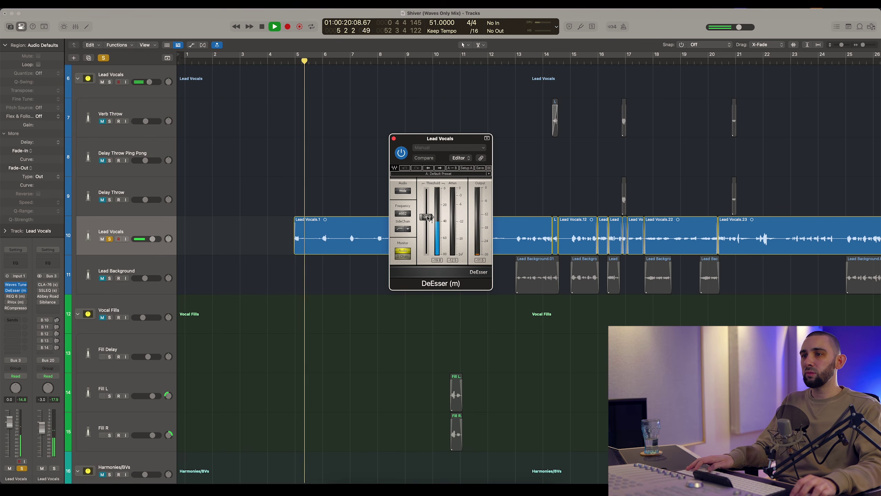
left_click_drag(422, 140, 426, 132)
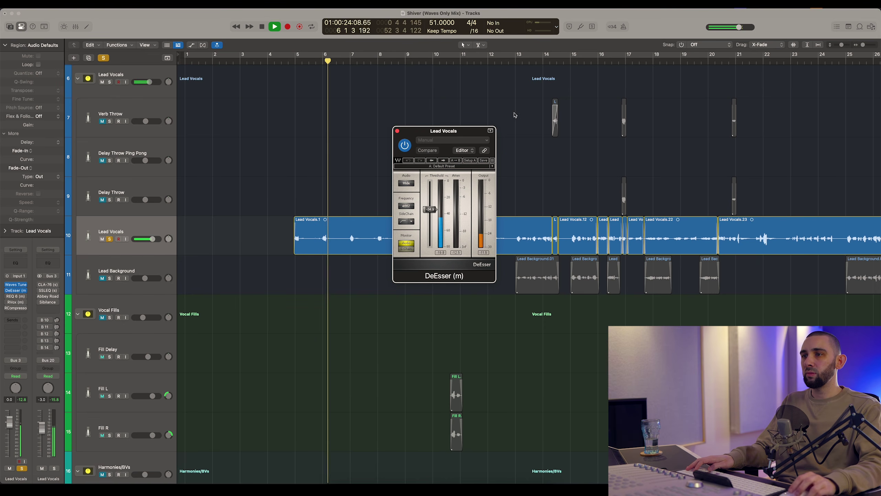
Play the de-essed lead vocal from around bar 15 to just before bar 16, and close the DeEsser window
left_click(570, 63)
key("space")
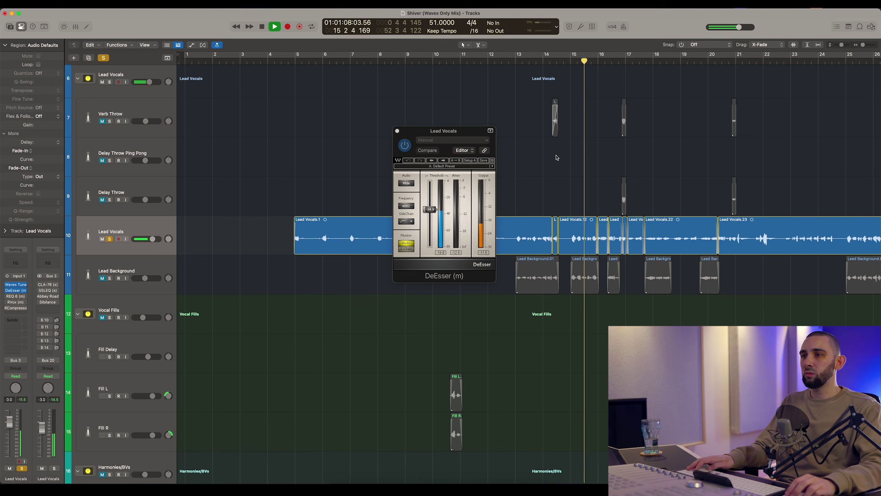
key("space")
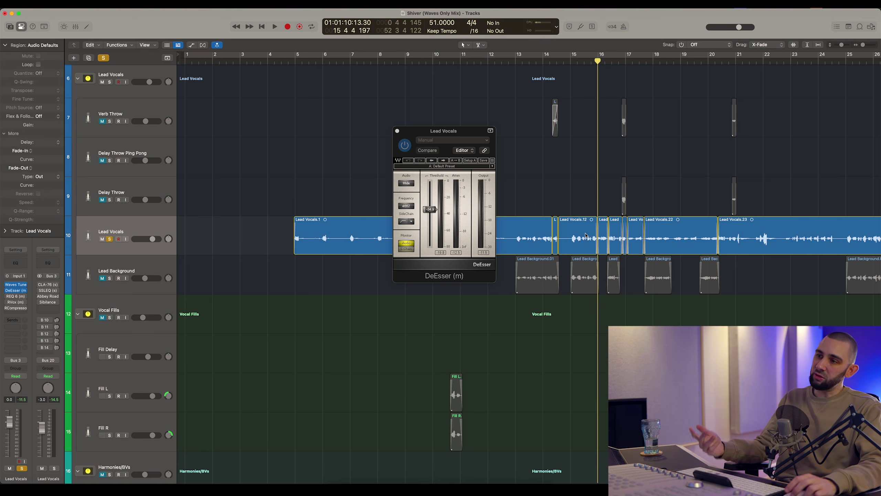
left_click_drag(456, 132, 443, 136)
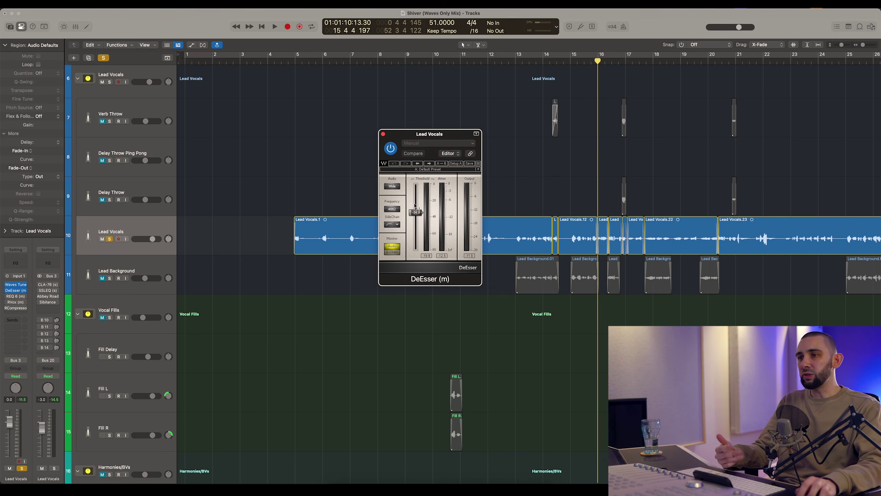
left_click(384, 134)
Turn on the REQ 6 equalizer on the Lead Vocals track and play the vocal from the start of its first region
left_click(293, 59)
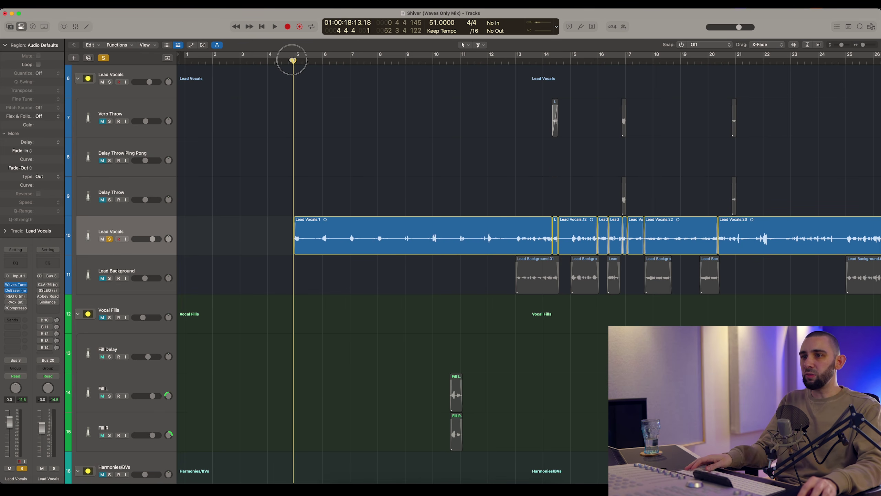
left_click(16, 297)
left_click_drag(312, 108, 400, 139)
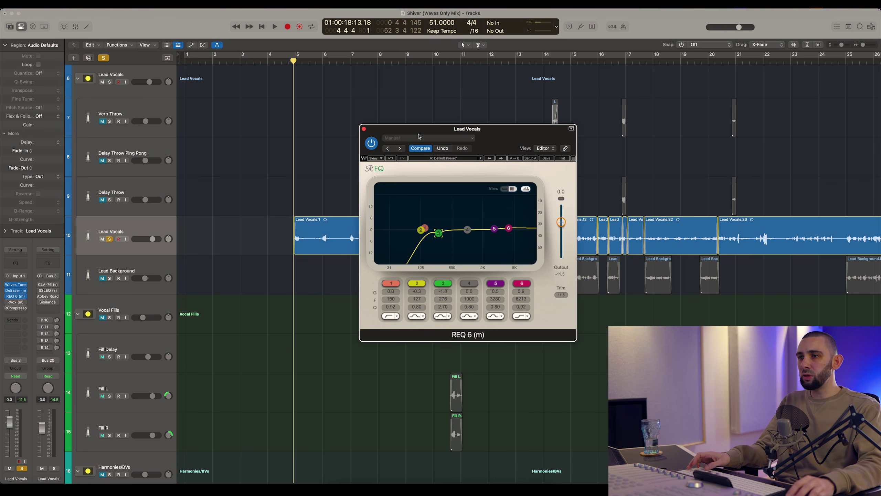
left_click_drag(419, 136, 398, 124)
key("space")
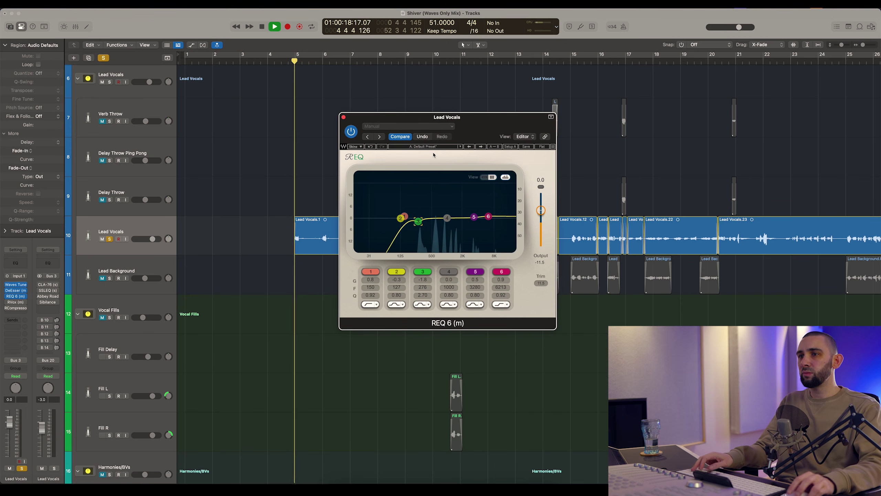
Compare the playing lead vocal with REQ 6 bypassed and active, close the equalizer window, and stop playback
left_click(351, 132)
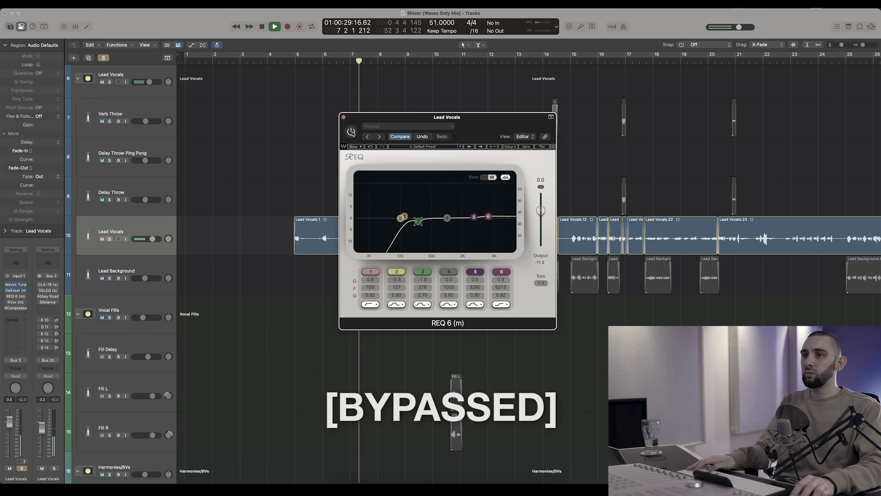
left_click(351, 132)
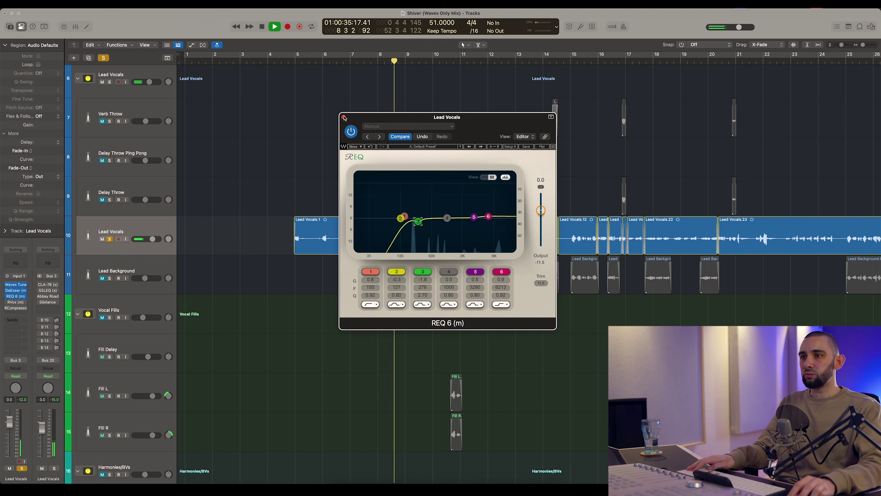
left_click(344, 118)
key("space")
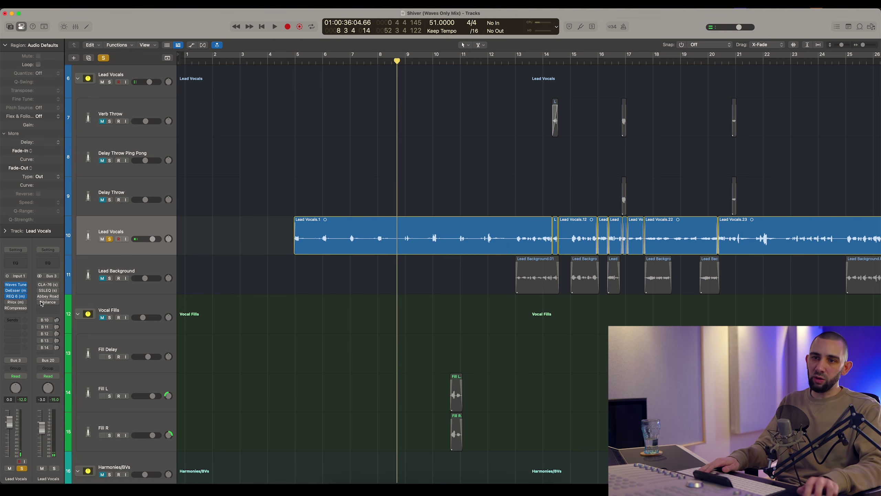
Turn on RVox on the Lead Vocals track and play the vocal from just before bar 5
left_click(16, 304)
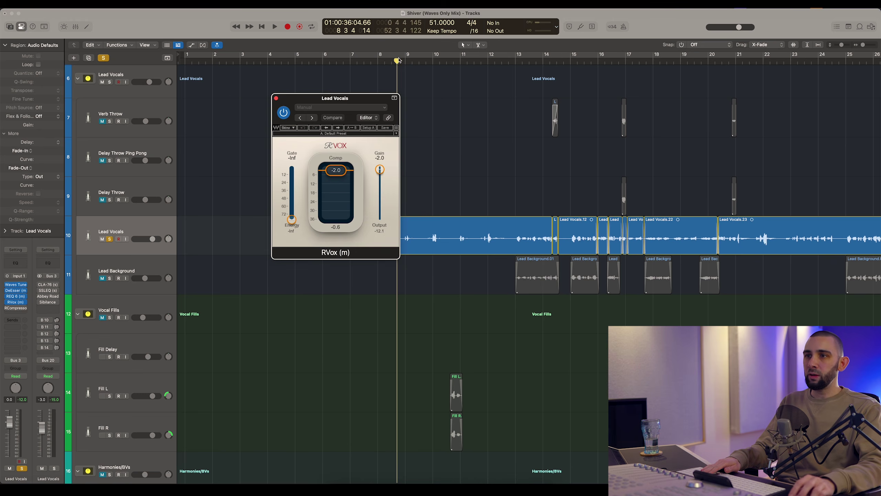
left_click_drag(340, 102, 472, 150)
left_click(306, 105)
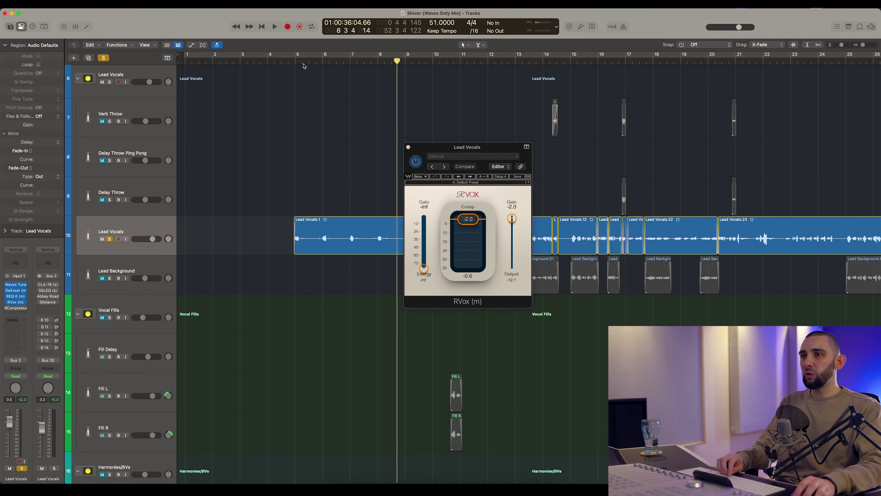
left_click(295, 61)
left_click(294, 61)
left_click(290, 61)
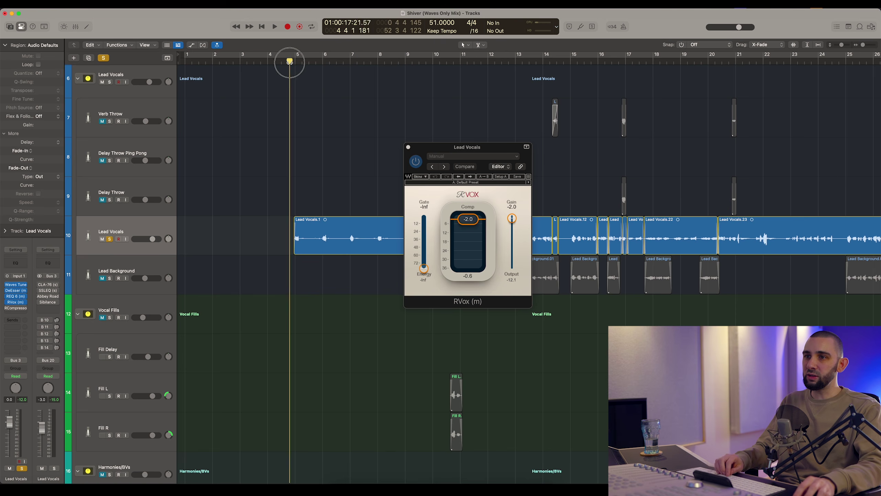
left_click_drag(437, 154, 371, 140)
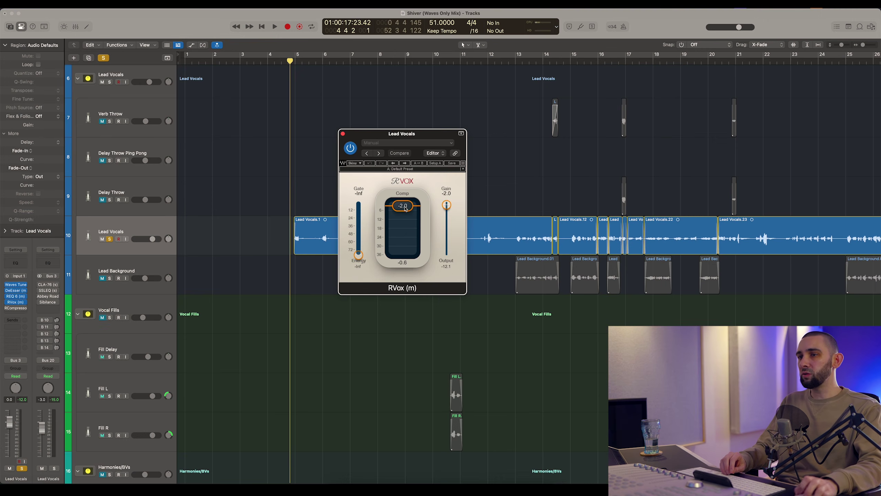
left_click_drag(397, 135, 445, 149)
key("space")
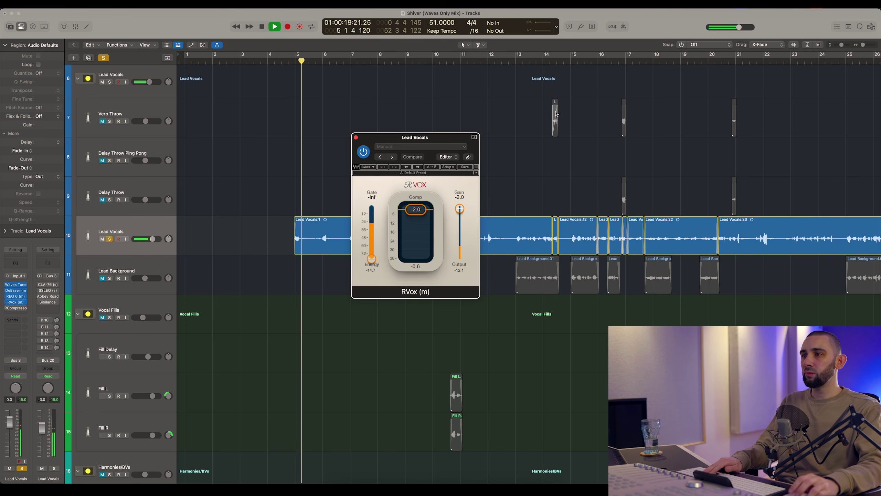
Play the lead vocal through RVox from just before bar 15, stop playback there, and close the RVox window
left_click(572, 63)
left_click_drag(434, 148, 433, 138)
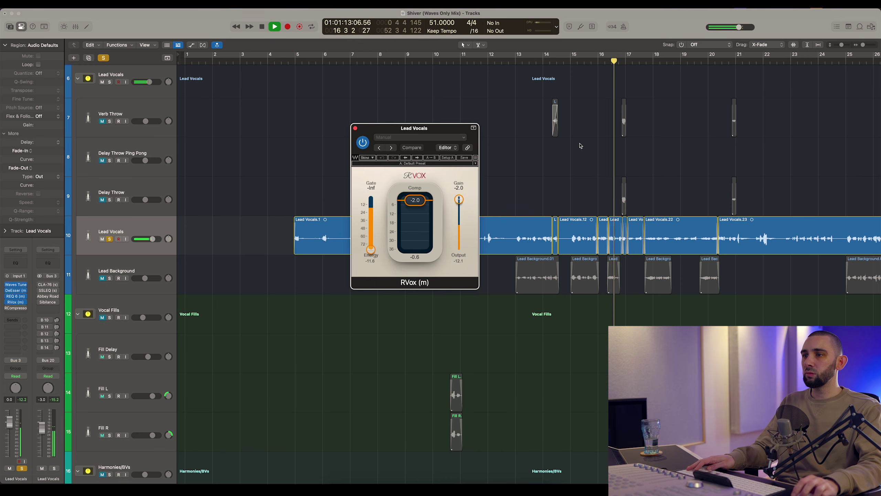
left_click(578, 65)
left_click(356, 129)
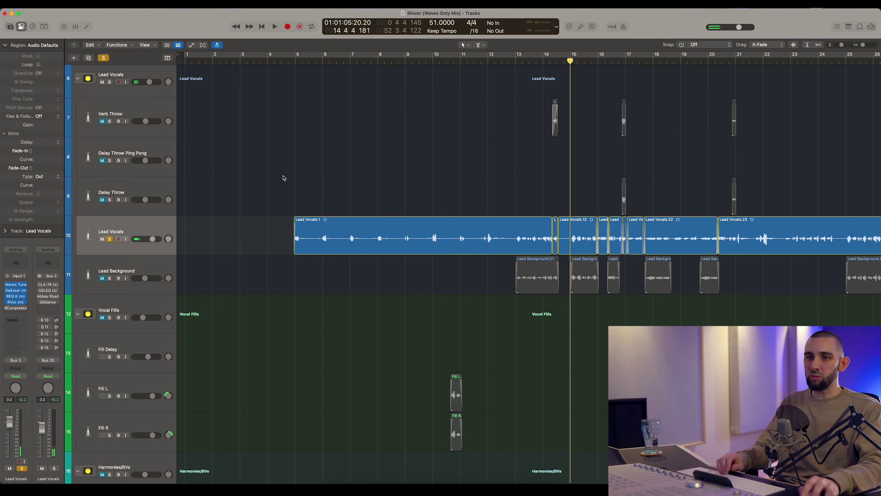
Turn on RCompressor on the Lead Vocals track and play the vocal from just before the start of its first region
left_click(16, 307)
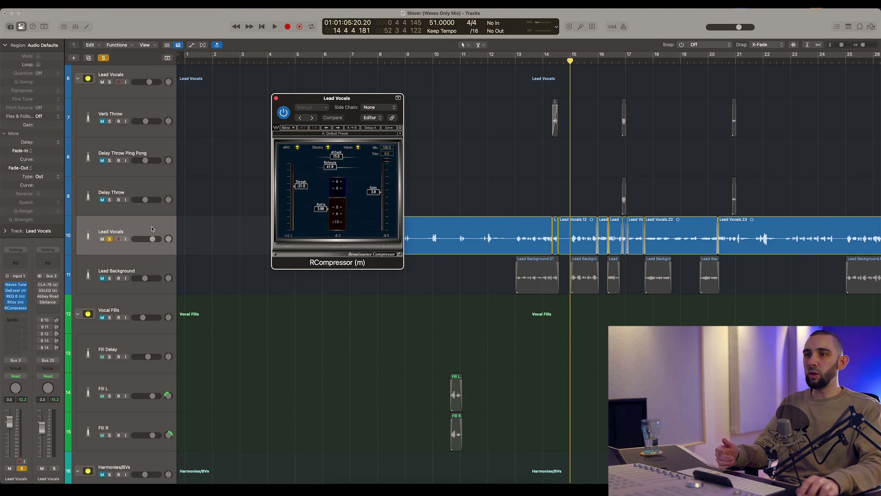
left_click_drag(305, 105, 350, 168)
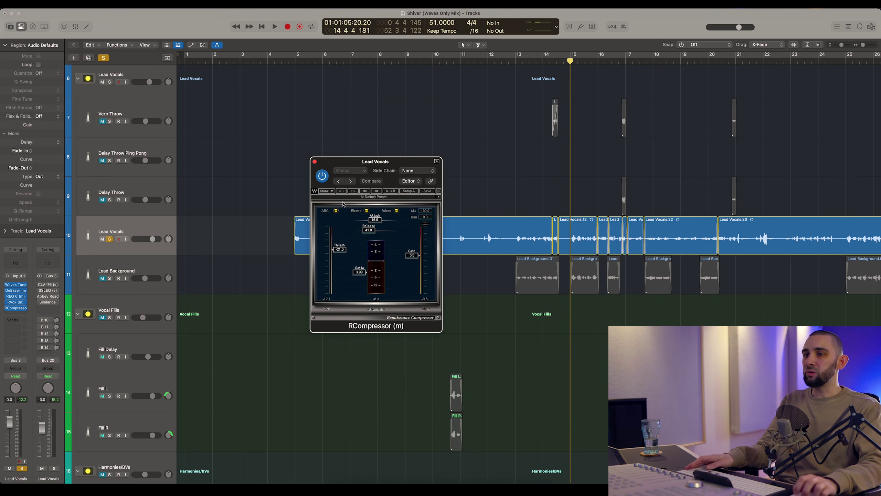
left_click(496, 169)
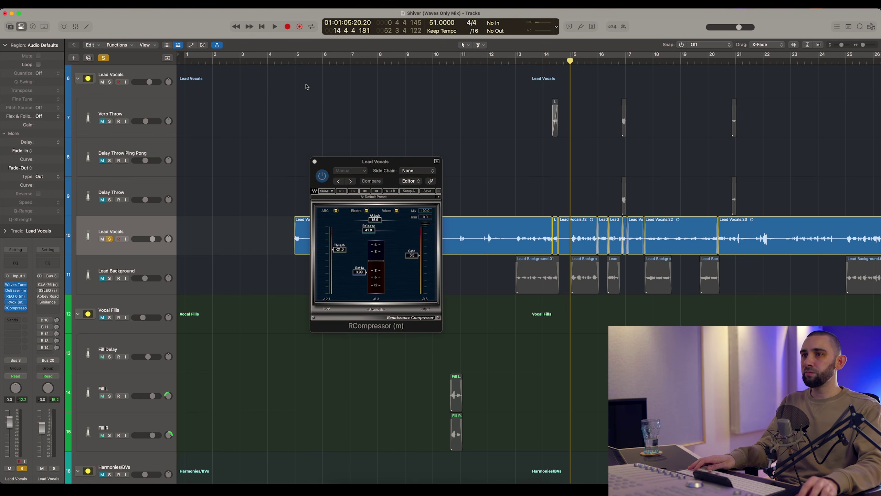
left_click(292, 60)
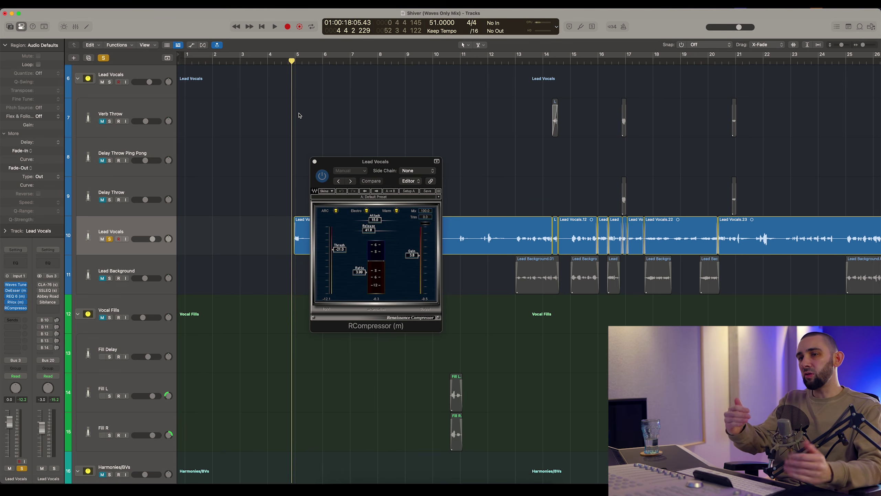
left_click_drag(343, 162, 360, 193)
scroll(295, 139, "down", 5)
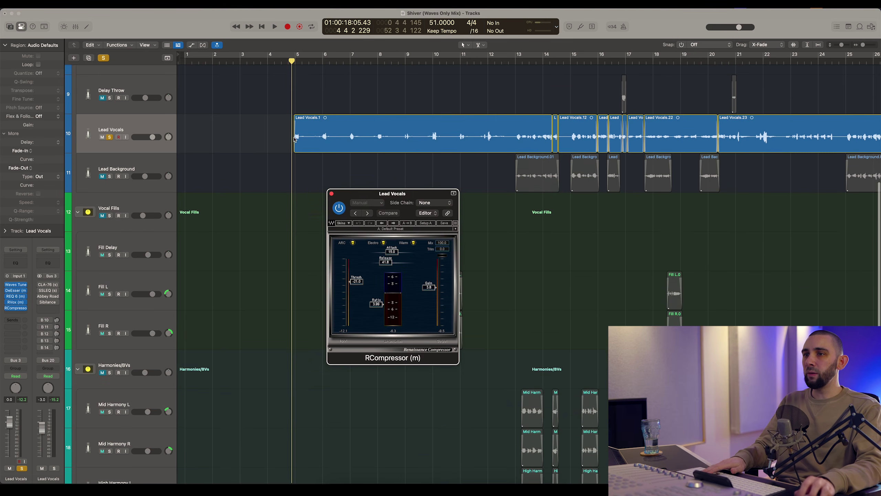
key("super+Right")
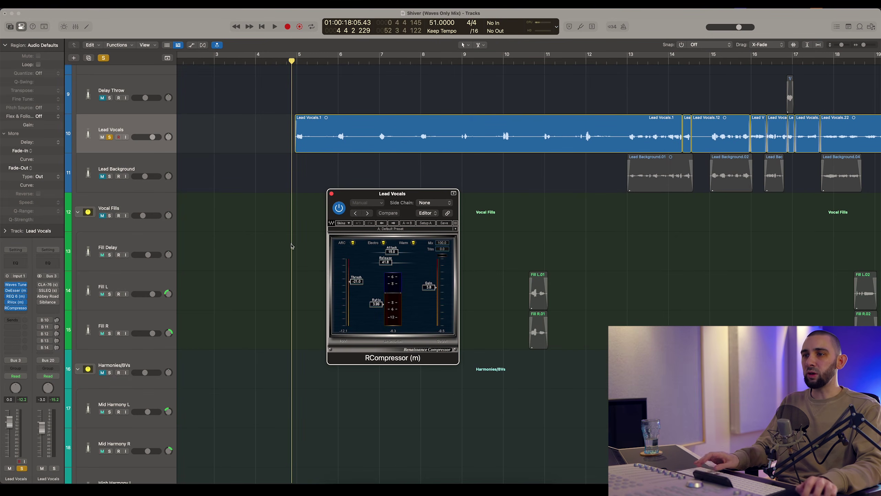
left_click(284, 245)
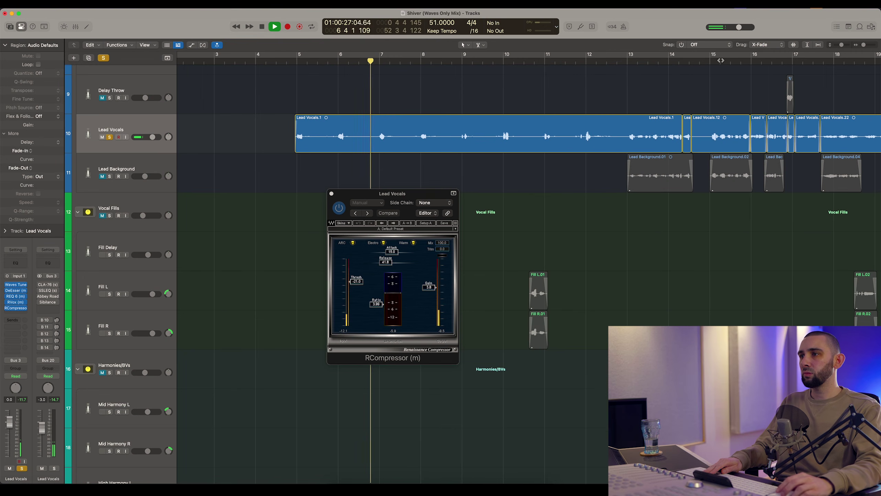
Play the compressed lead vocal from just before bar 15, return the playhead to just before bar 5, and review RCompressor's gain setting
left_click(709, 59)
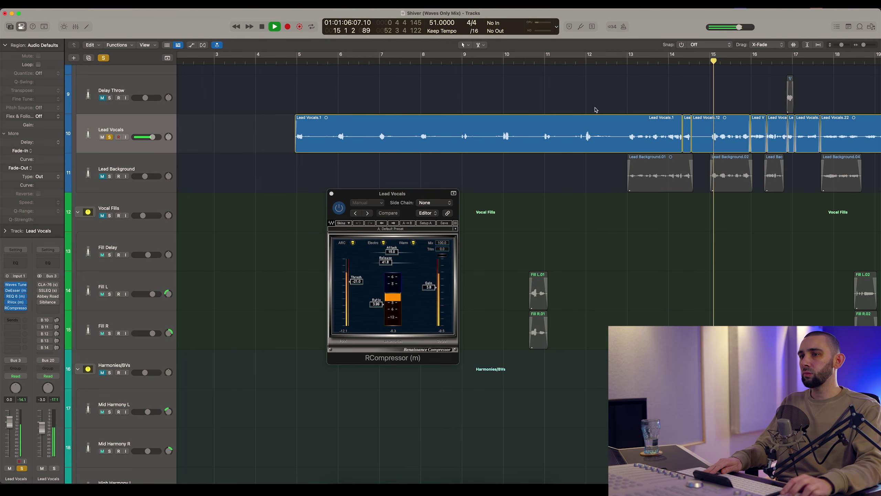
left_click_drag(364, 194, 362, 189)
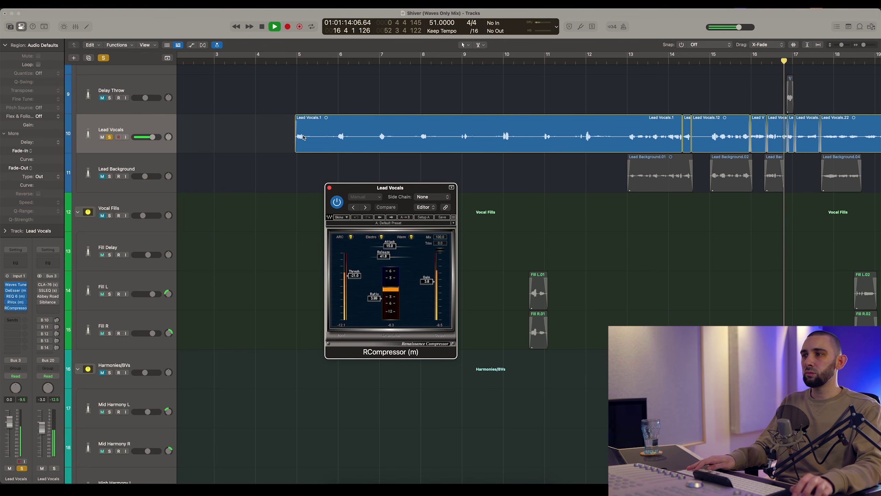
left_click(297, 69)
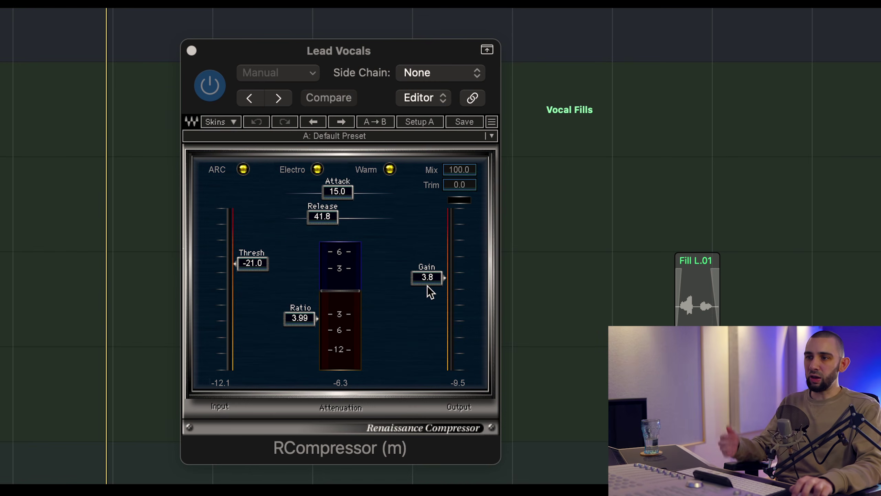
left_click(428, 283)
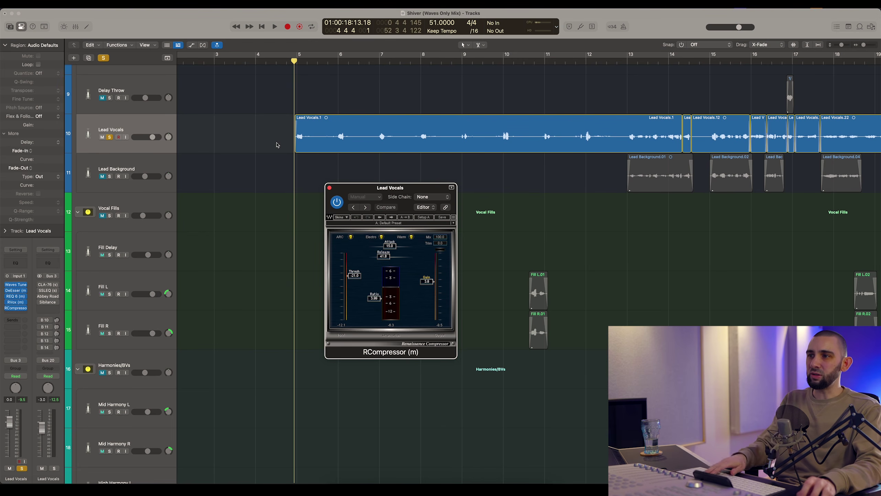
Turn on the CLA-76 compressor on the Lead Vocals bus channel and close the RCompressor window
scroll(283, 143, "up", 8)
scroll(284, 142, "down", 8)
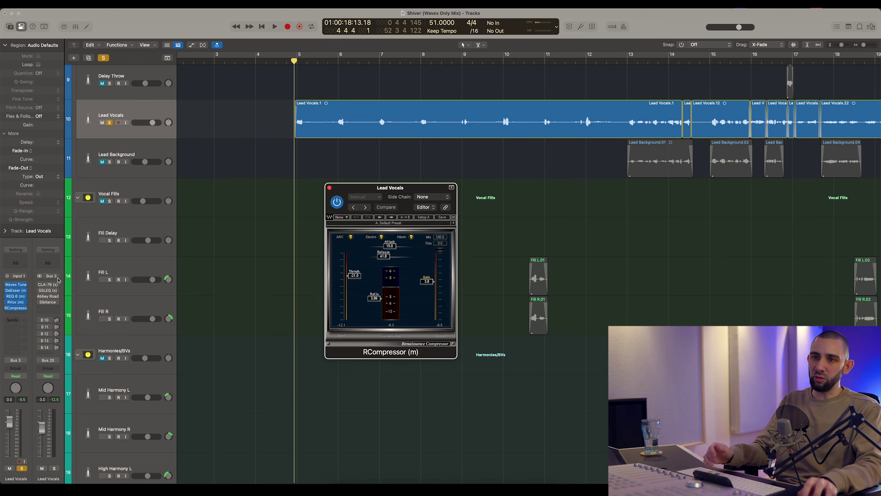
left_click(46, 285)
left_click_drag(311, 103, 456, 138)
left_click(329, 189)
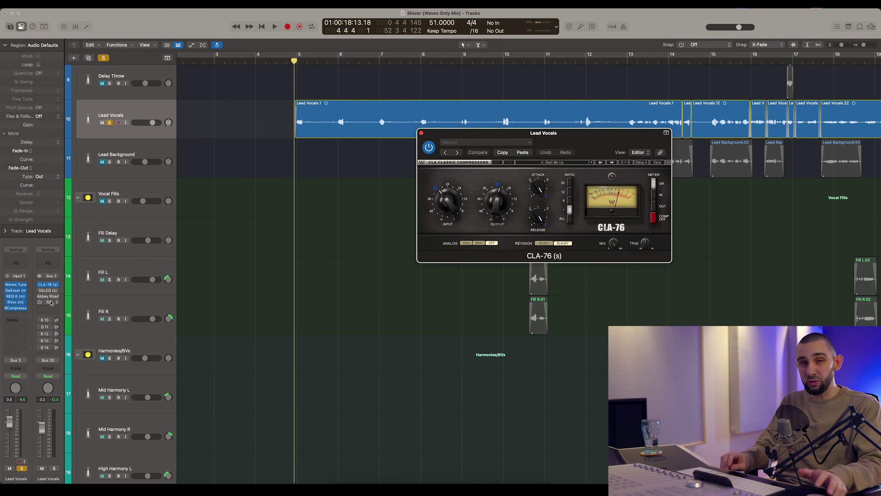
Review how the tracks from Verb Throw to Lead Background feed the Lead Vocals group channel, and reselect the Lead Vocals track
scroll(260, 210, "up", 5)
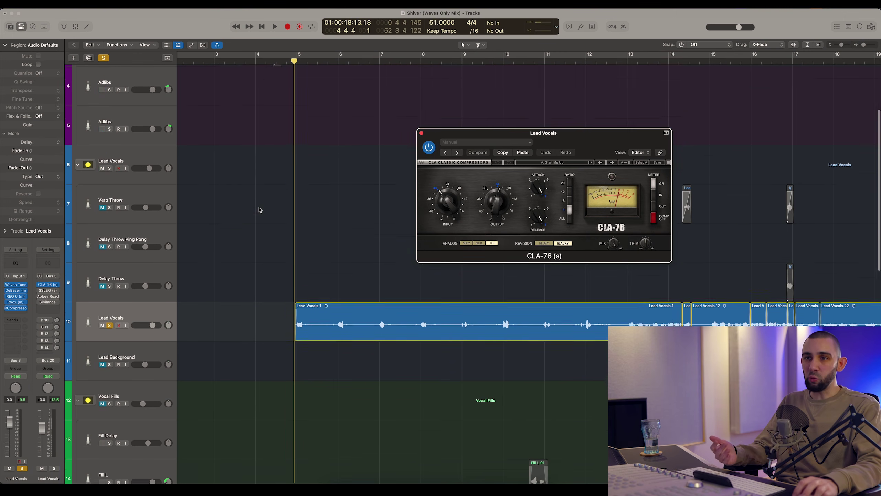
scroll(260, 209, "up", 1)
left_click(139, 334)
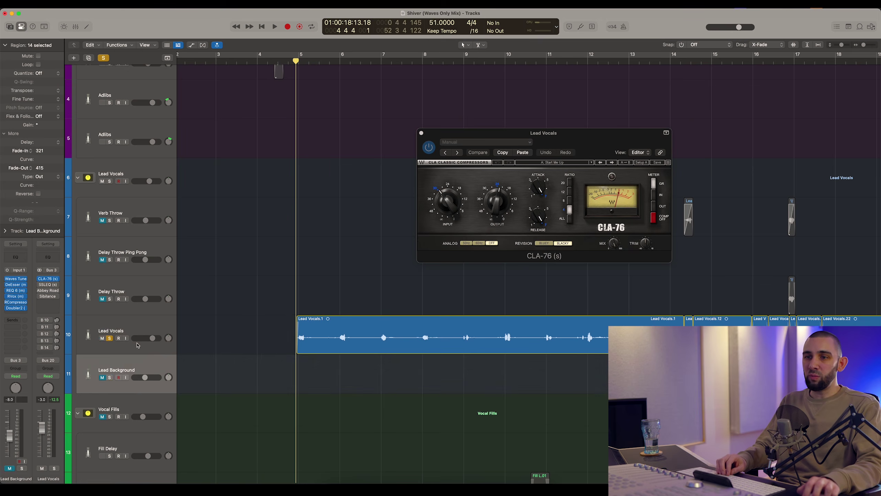
left_click(124, 226)
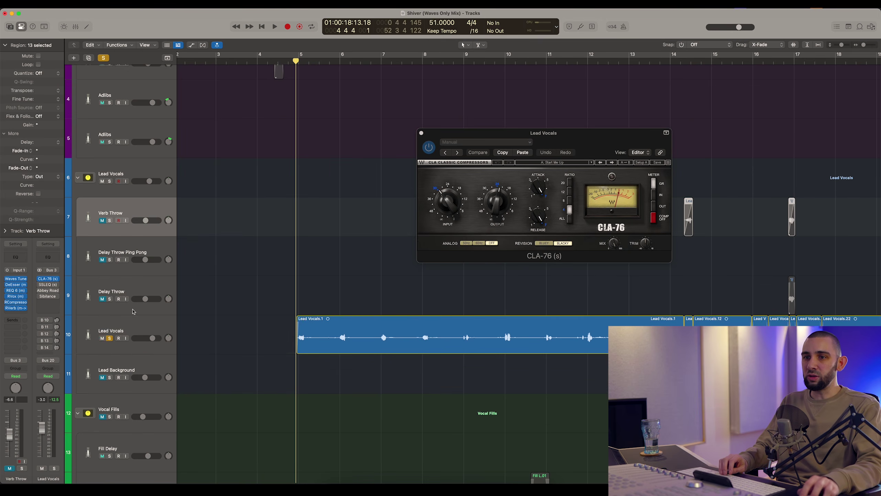
left_click(135, 364, "shift")
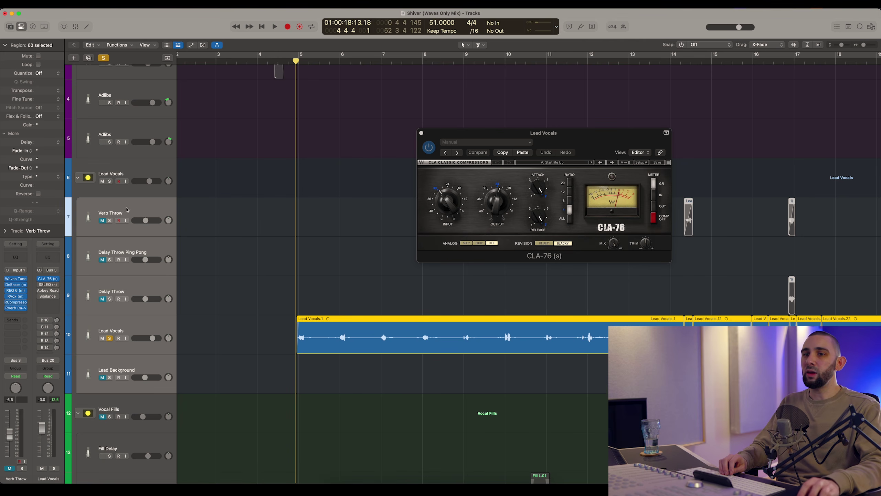
left_click(117, 170)
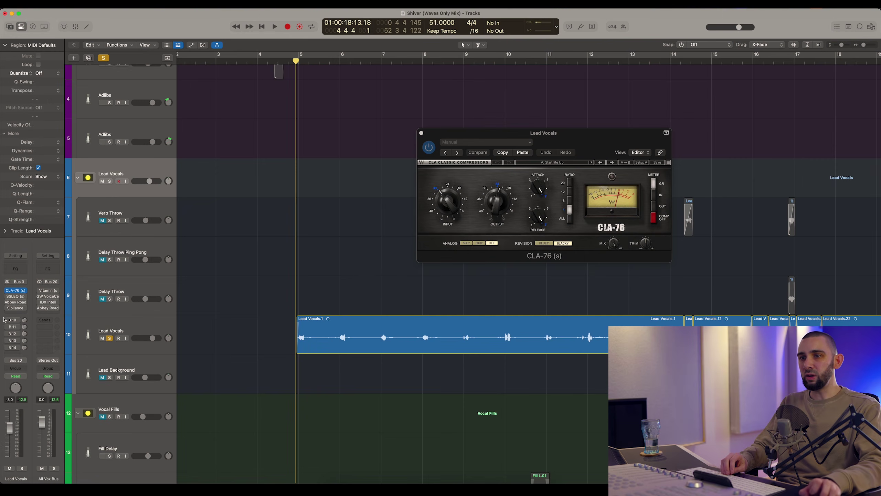
left_click(139, 328)
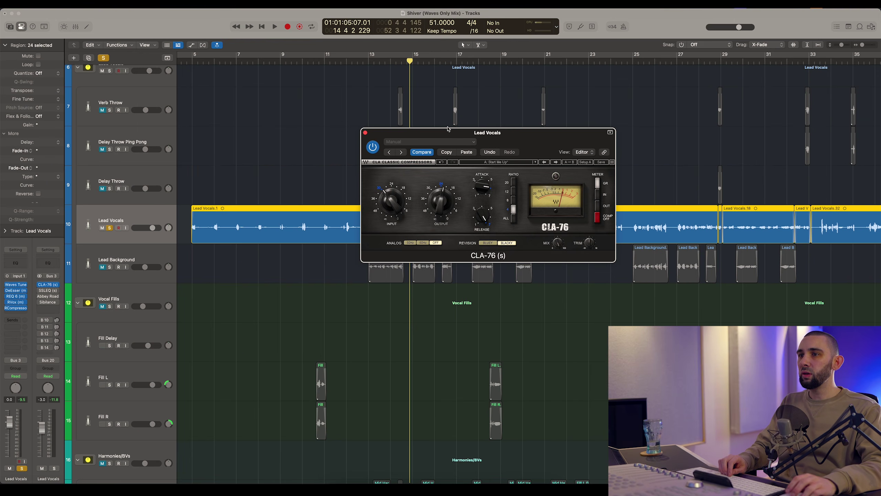
Place the playhead just before bar 15 and examine the CLA-76 attack and release settings
left_click_drag(448, 129, 452, 180)
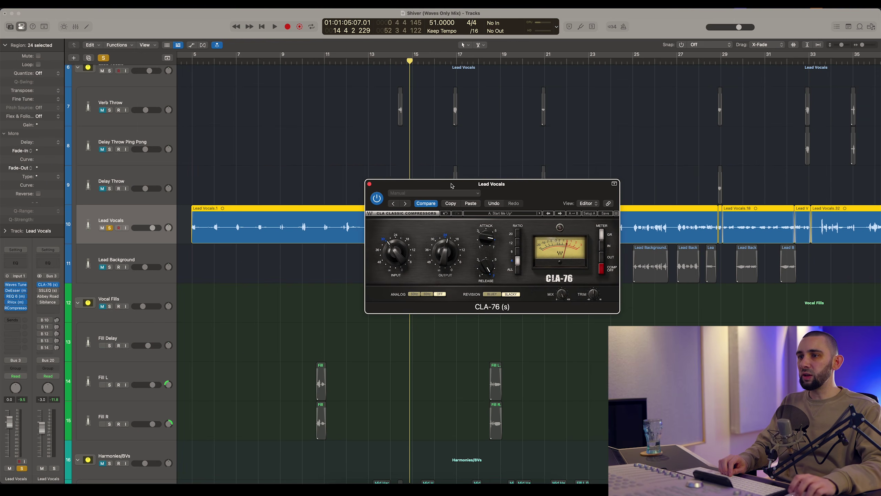
scroll(418, 78, "down", 3)
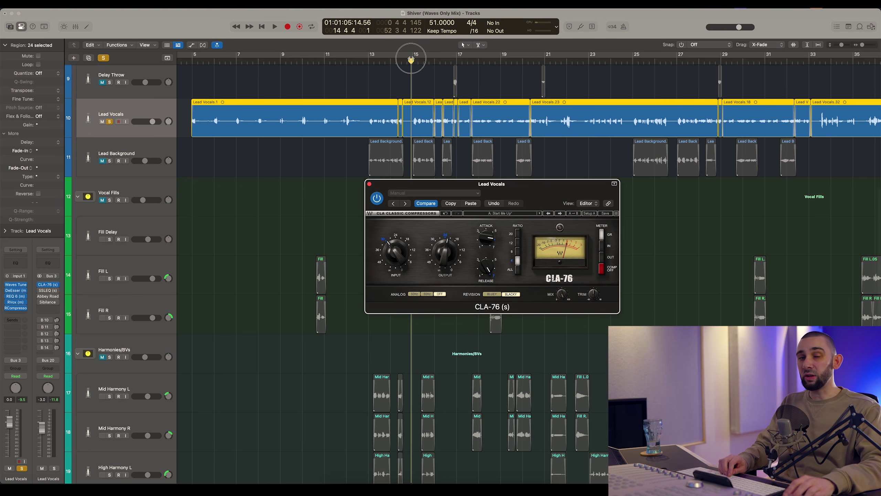
left_click(412, 61)
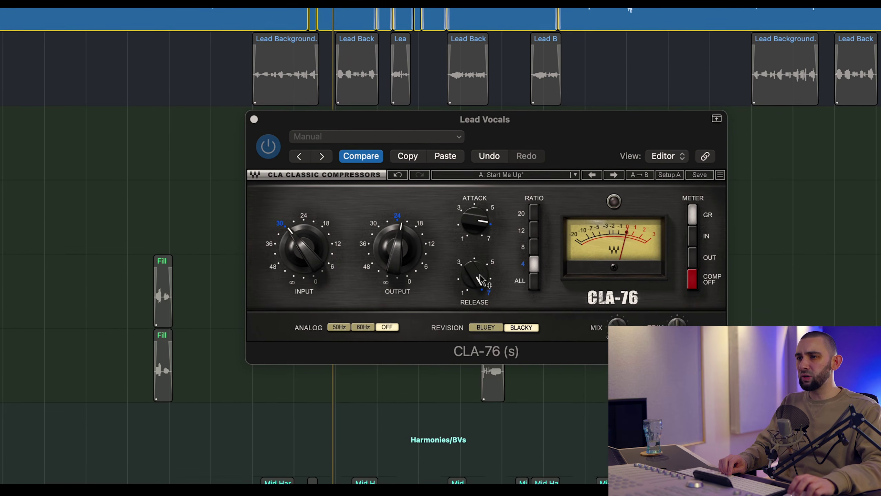
mouse_move(474, 217)
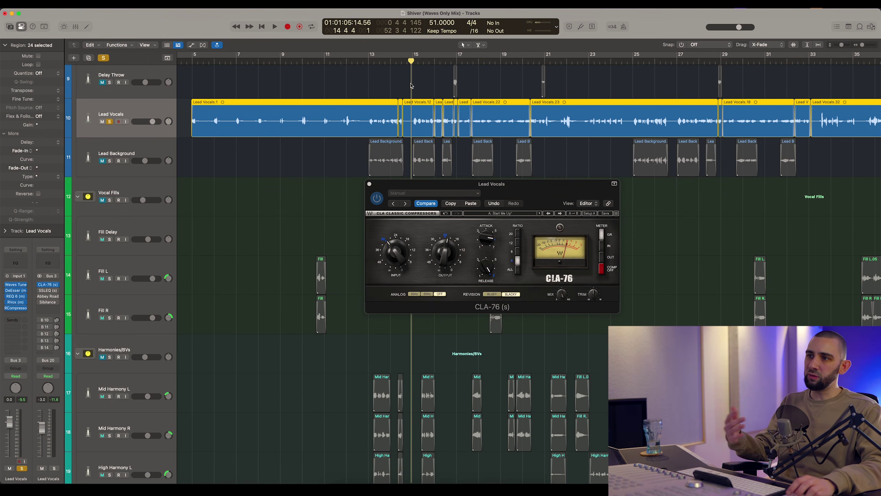
Play the lead vocal from just before bar 5 and compare it with CLA-76 active, bypassed, and active again
scroll(422, 85, "right", 2)
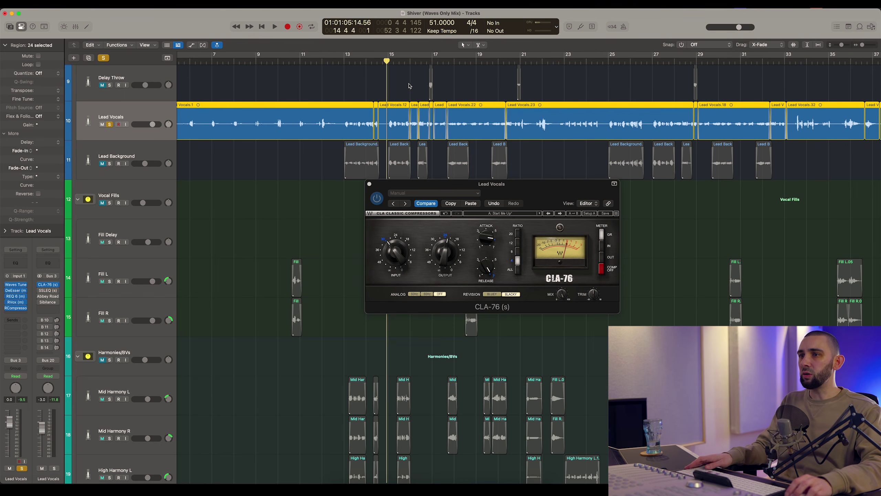
scroll(239, 71, "left", 4)
left_click(250, 61)
key("space")
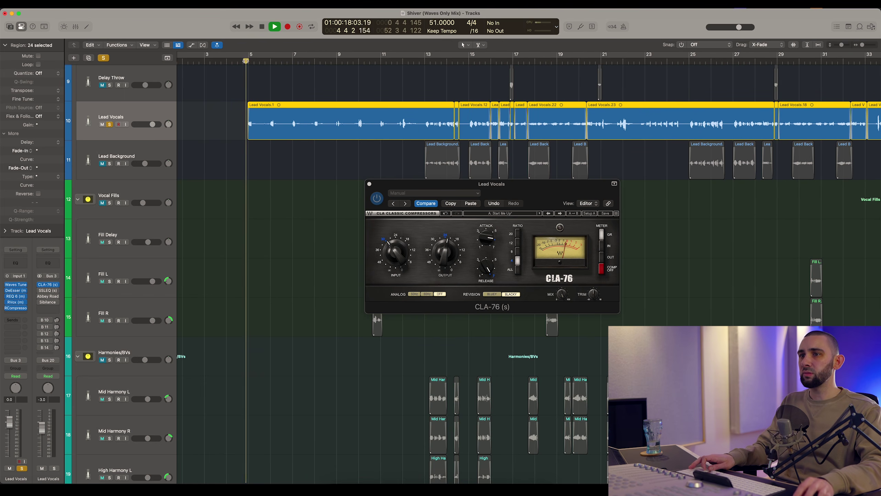
left_click_drag(398, 183, 319, 169)
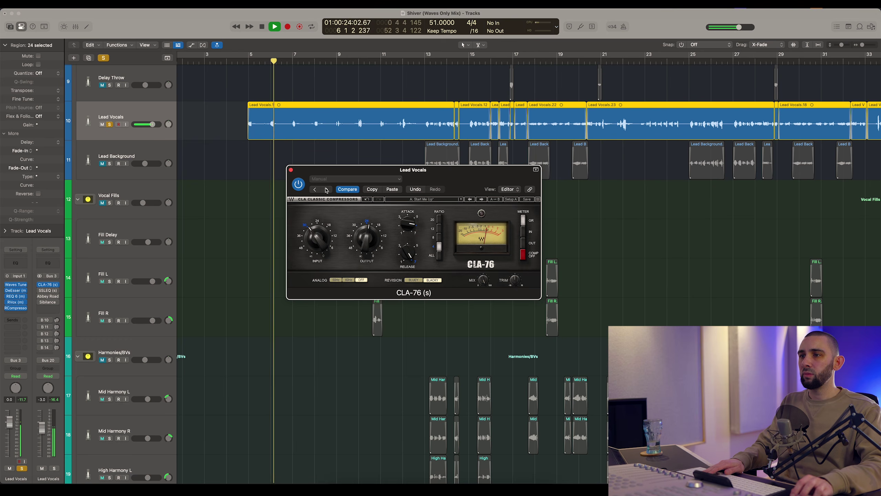
left_click(299, 185)
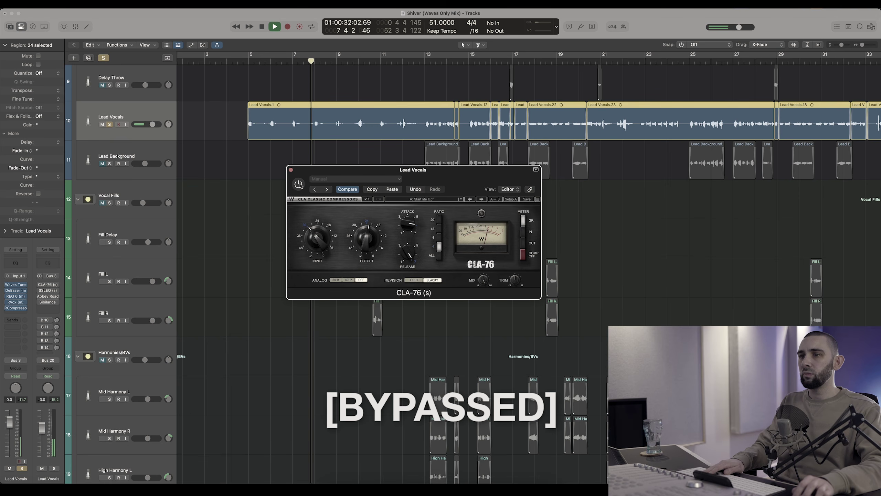
left_click(299, 184)
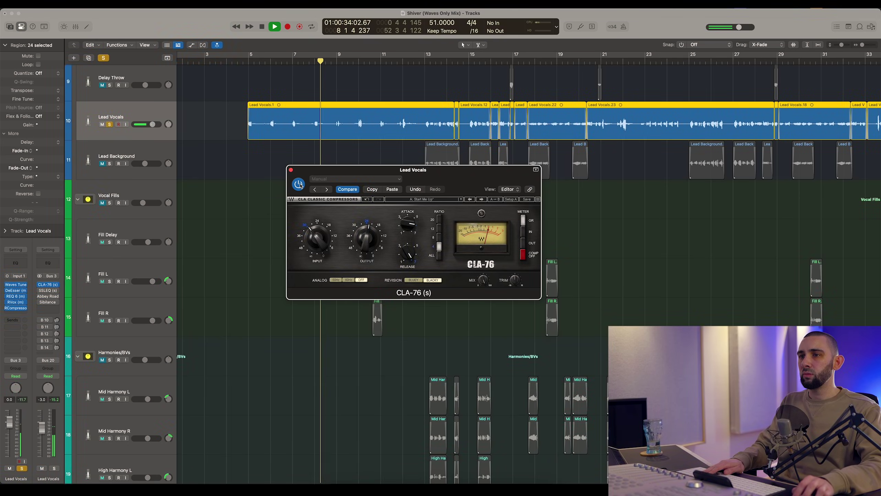
Play the lead vocal from bar 15, compare it with CLA-76 bypassed and active, and close the compressor window
left_click(469, 63)
left_click(299, 183)
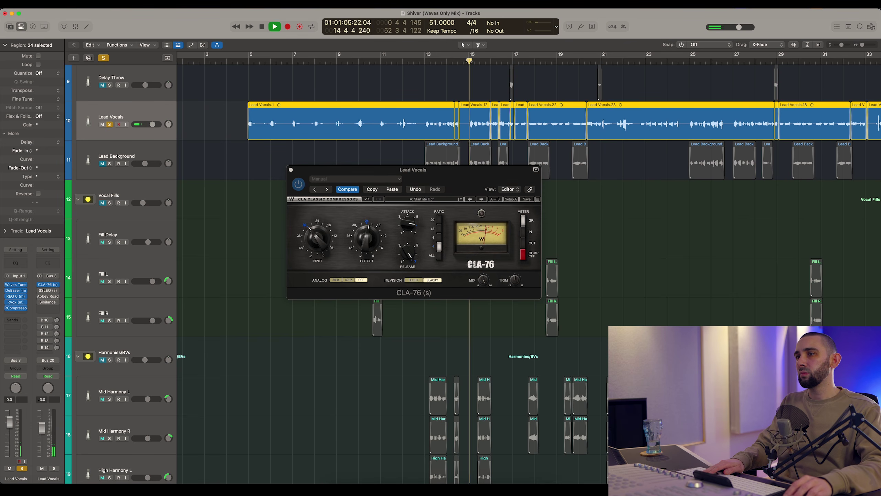
left_click(299, 184)
left_click(298, 185)
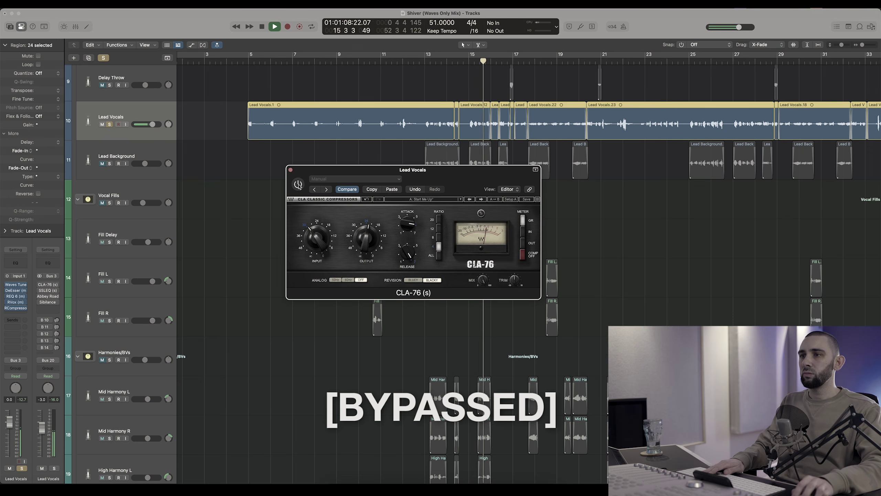
left_click(299, 185)
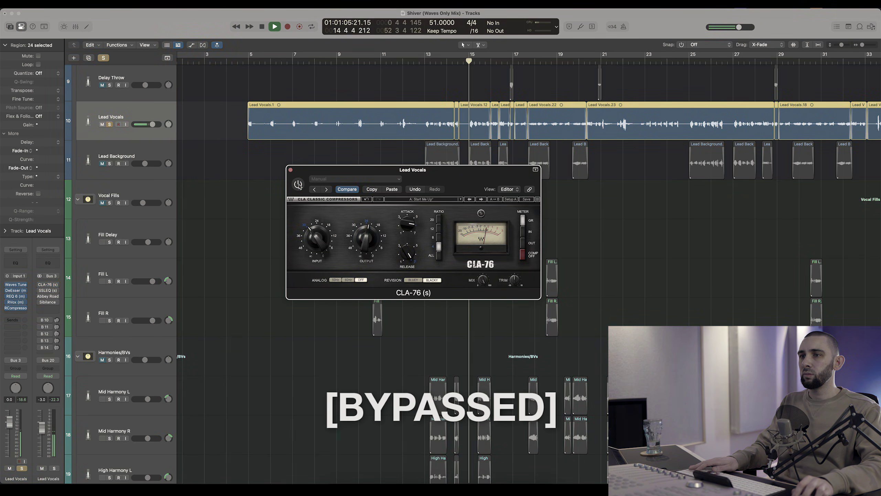
left_click(298, 184)
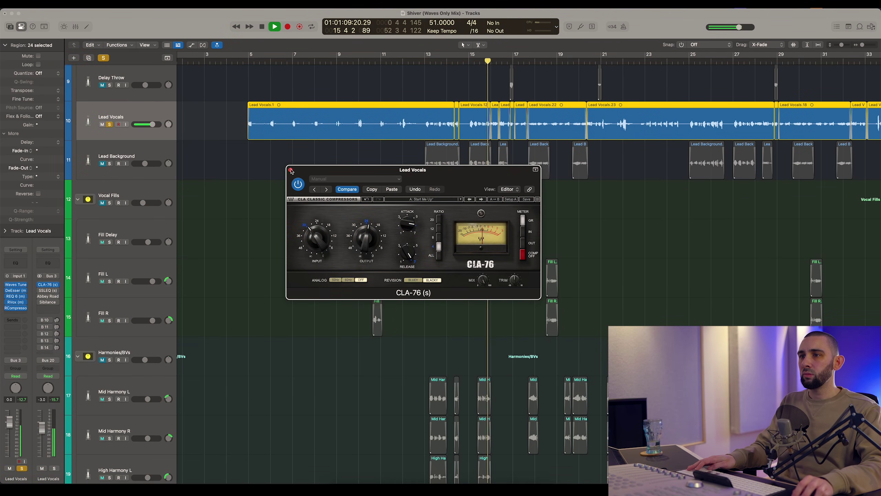
left_click(291, 170)
left_click(291, 171)
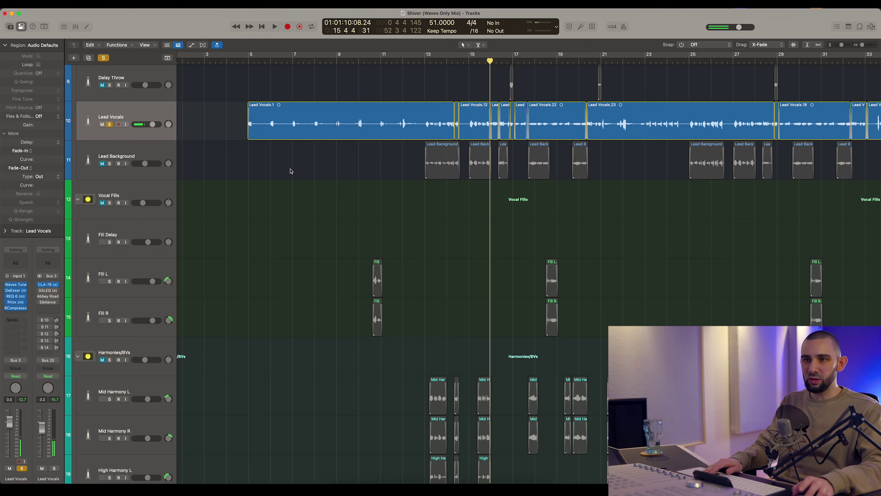
Place the playhead just before bar 5 and review the track groups from Instrumental down to Harmonies/BVs
left_click(241, 61)
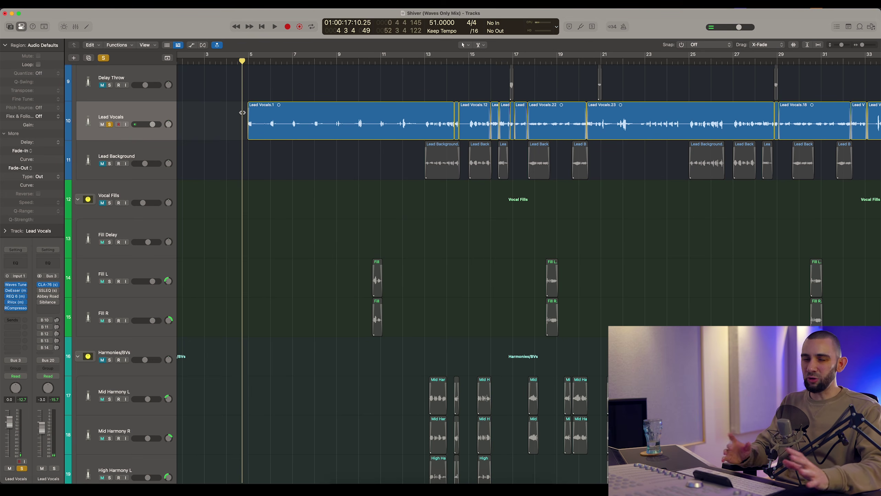
scroll(310, 203, "right", 10)
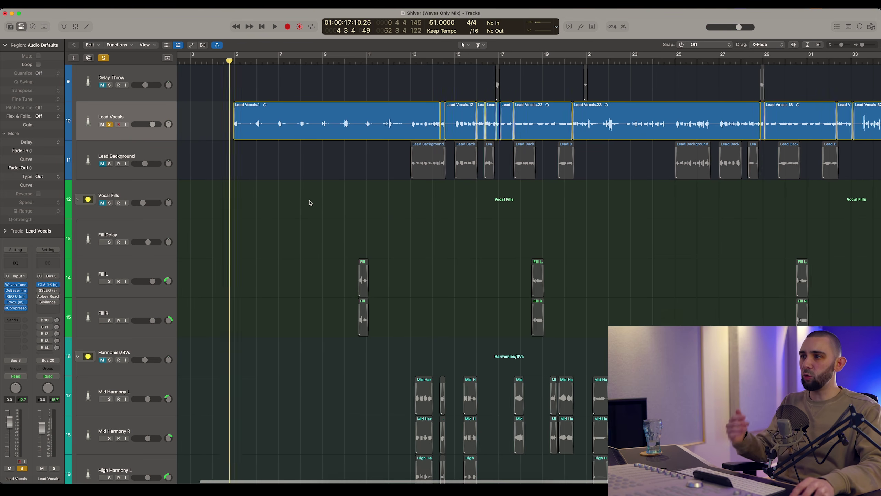
scroll(312, 202, "up", 2)
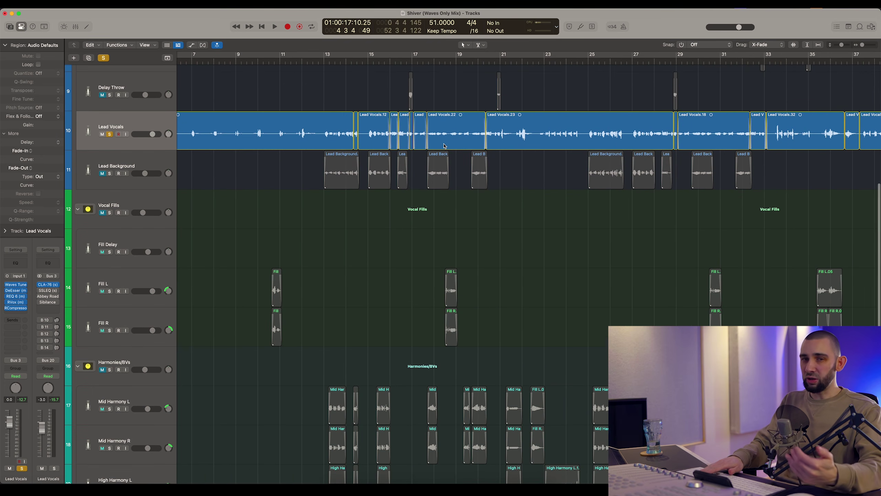
key("super+Left")
scroll(374, 149, "up", 10)
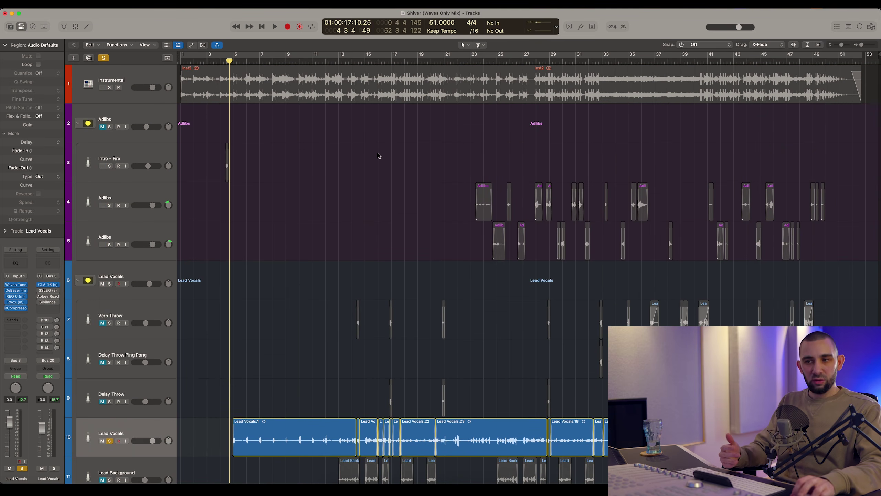
scroll(379, 156, "down", 8)
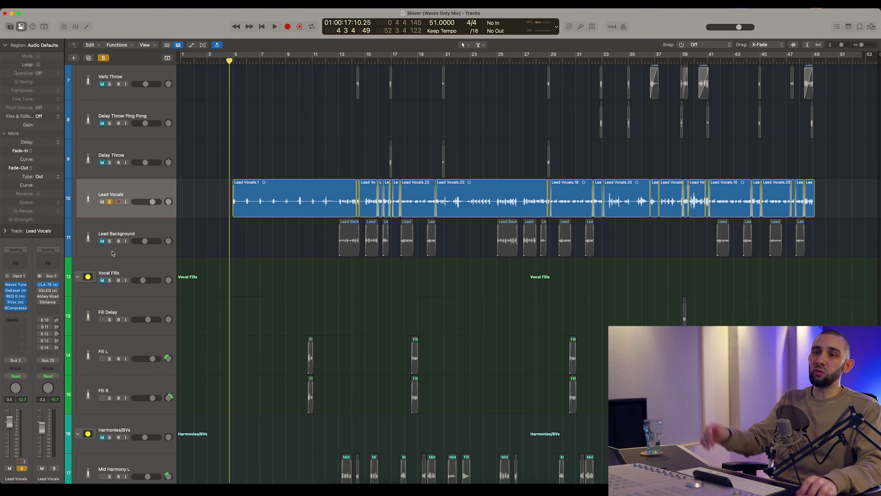
scroll(196, 182, "up", 5)
scroll(196, 181, "up", 5)
scroll(195, 181, "down", 7)
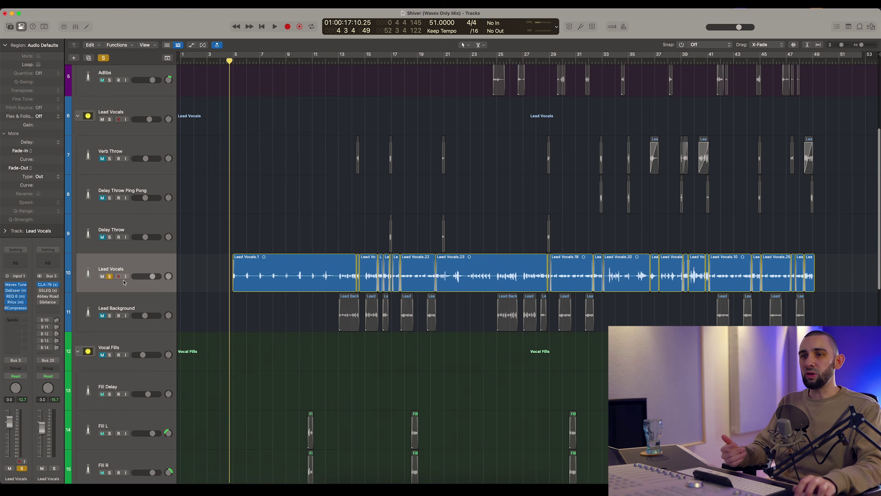
Turn off the solo on the Lead Vocals track so that the full mix is audible
left_click(126, 267)
key("s")
scroll(182, 69, "up", 7)
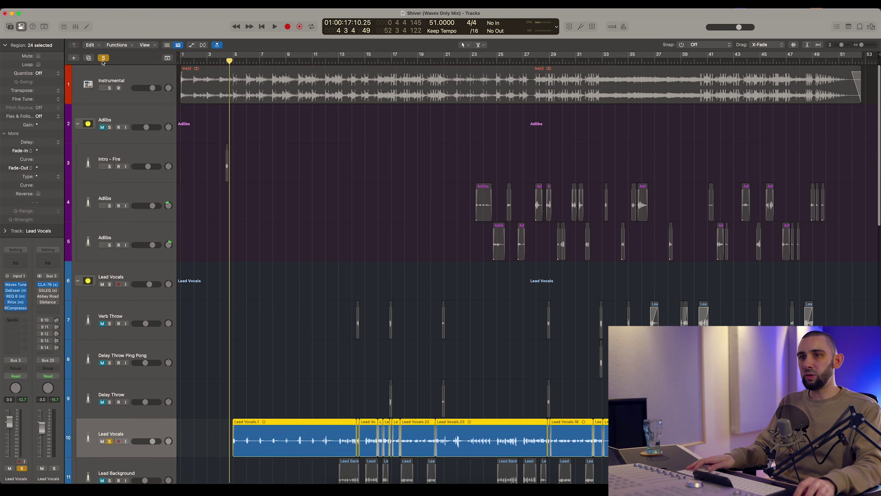
scroll(182, 69, "down", 3)
scroll(125, 122, "up", 2)
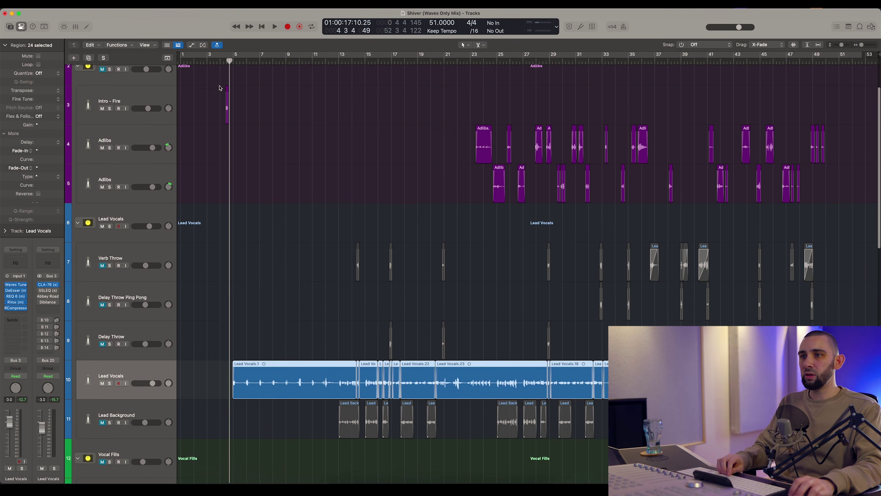
scroll(124, 122, "down", 6)
Play the full mix from just before bar 5 and compare it with CLA-76 and RCompressor bypassed and active
key("space")
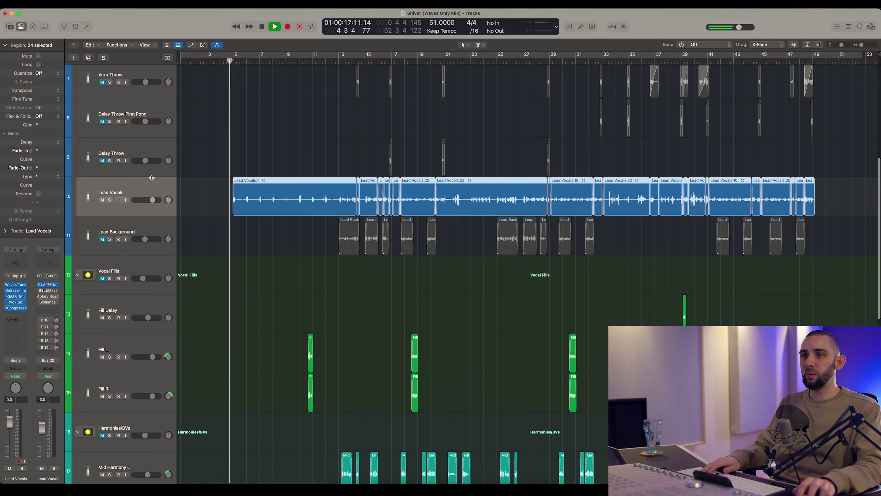
key("super+Right")
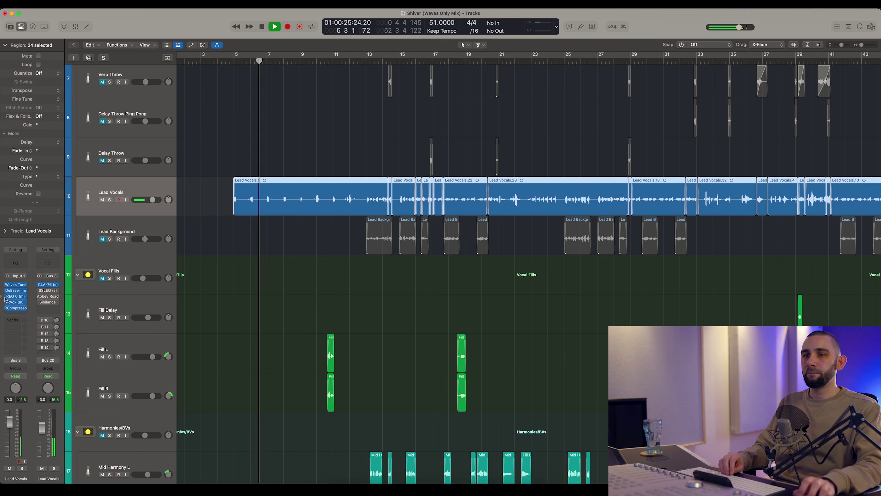
left_click(39, 285)
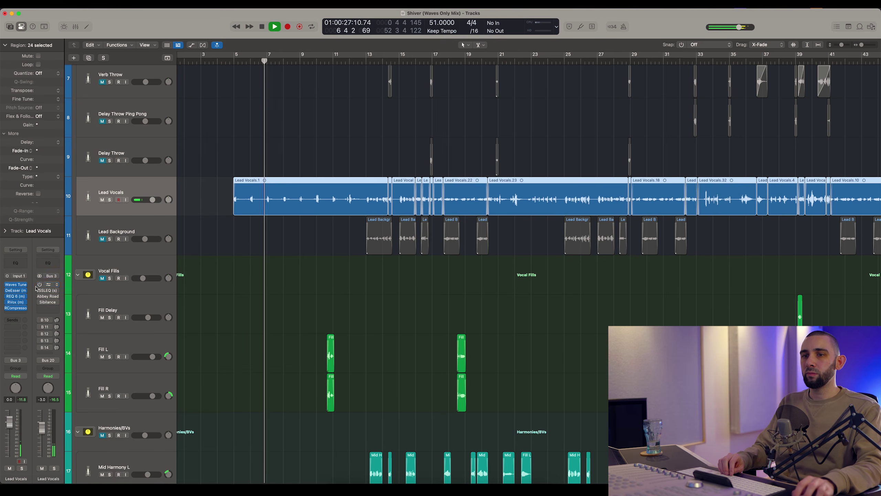
left_click(8, 308)
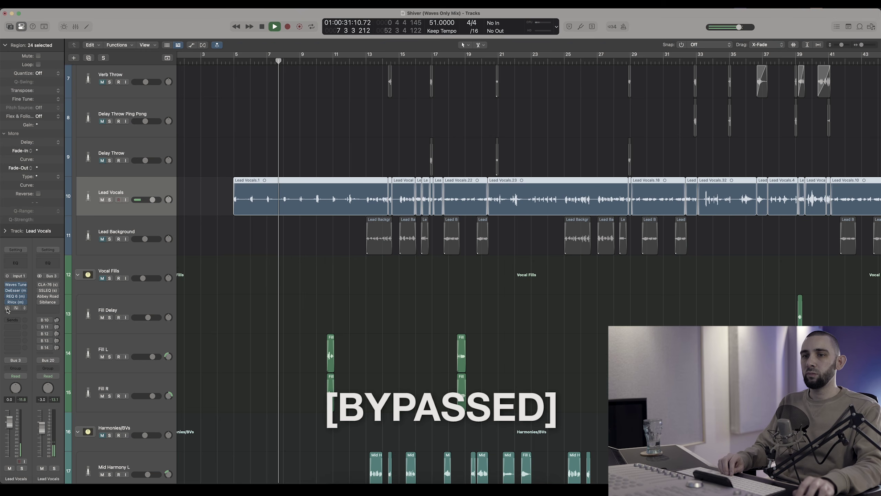
left_click(6, 308)
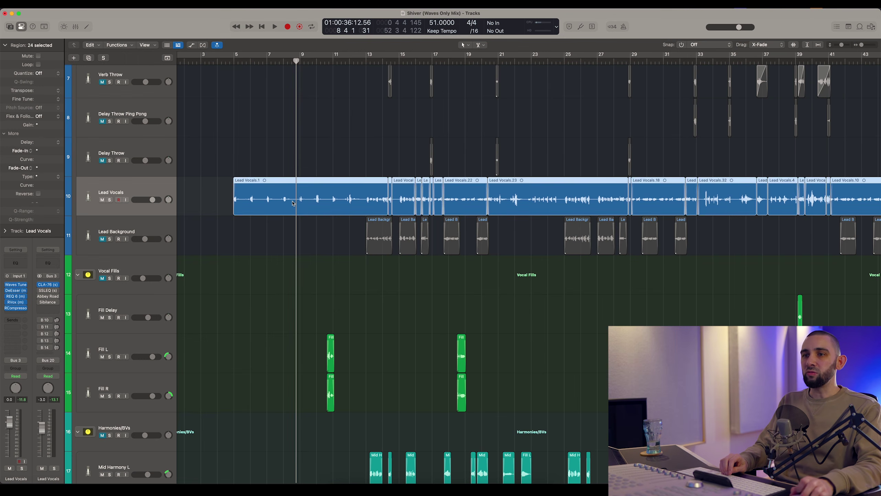
left_click(157, 284)
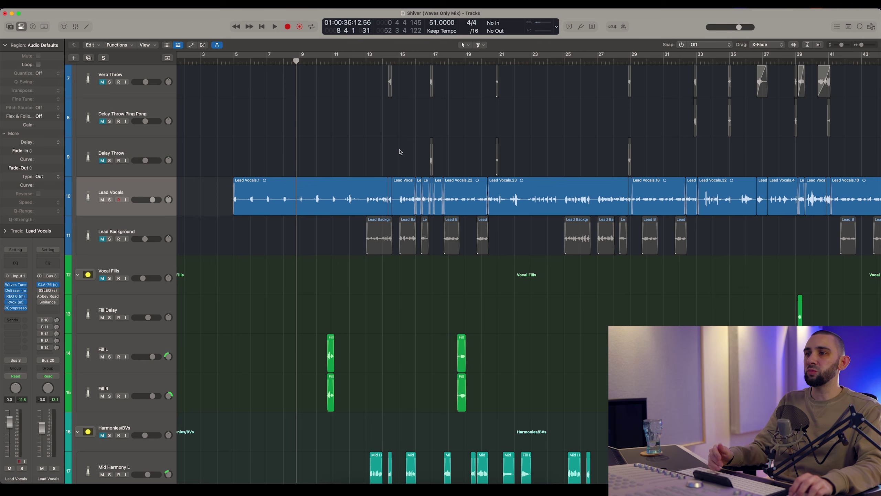
Place the playhead just before bar 13 and open the SSLEQ plug-in on the Lead Vocals bus channel
left_click(363, 61)
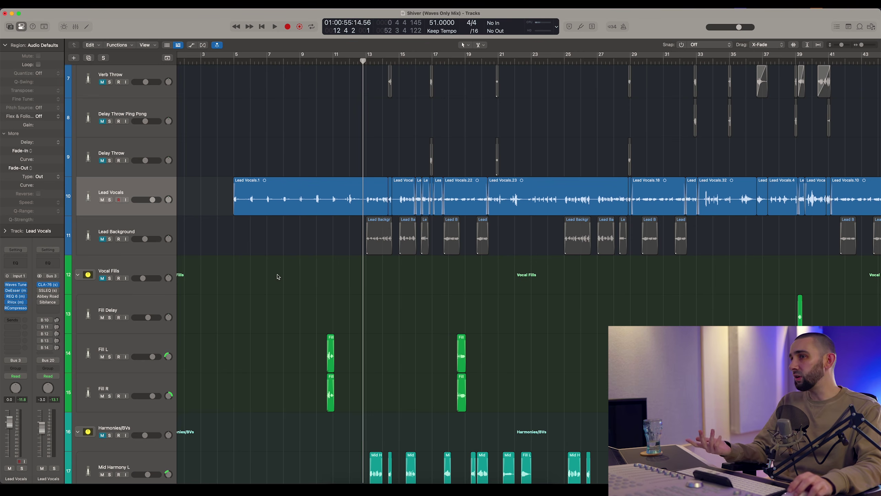
left_click(48, 291)
left_click_drag(376, 98, 374, 129)
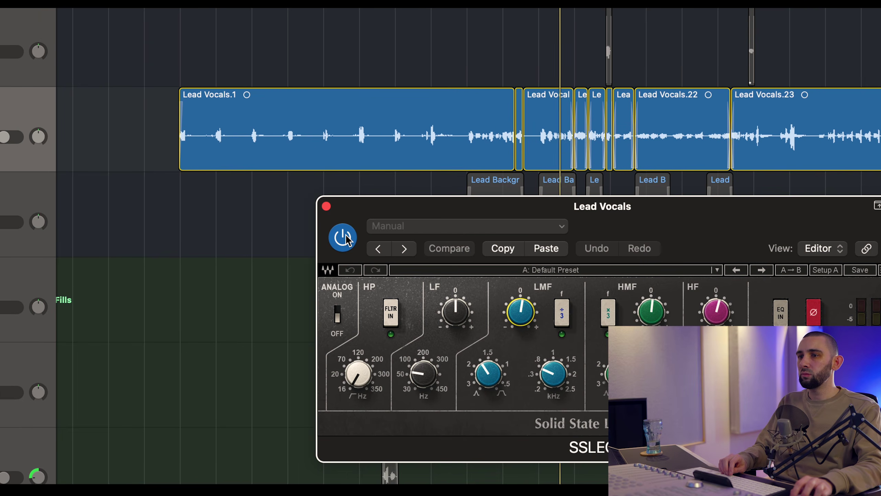
Compare the soloed lead vocal with SSLEQ bypassed and active, then close the EQ window and stop playback
left_click(343, 238)
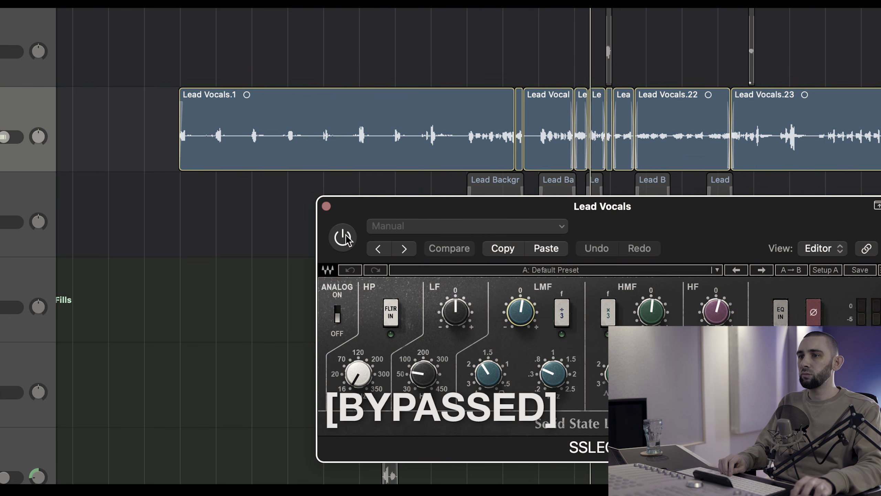
left_click(344, 238)
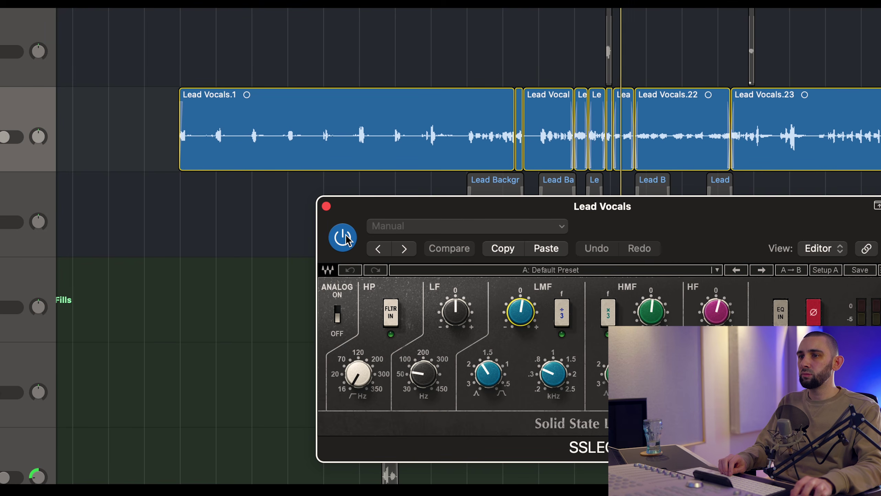
left_click(344, 237)
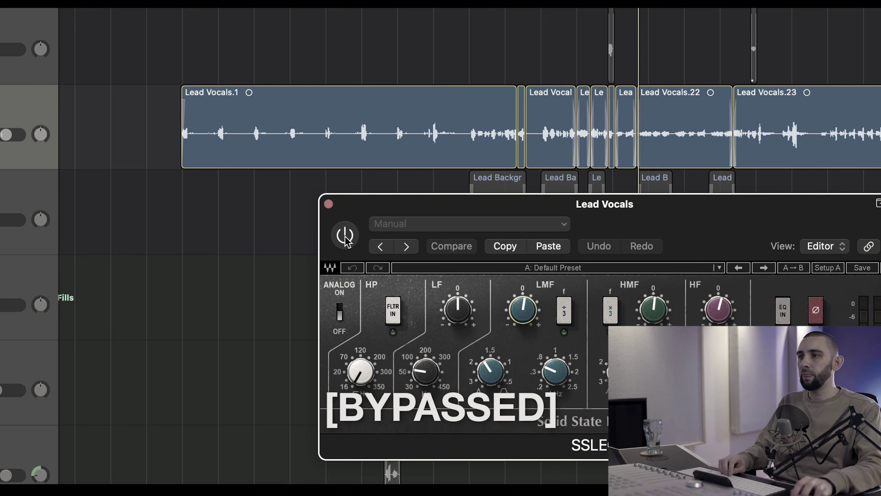
left_click(345, 236)
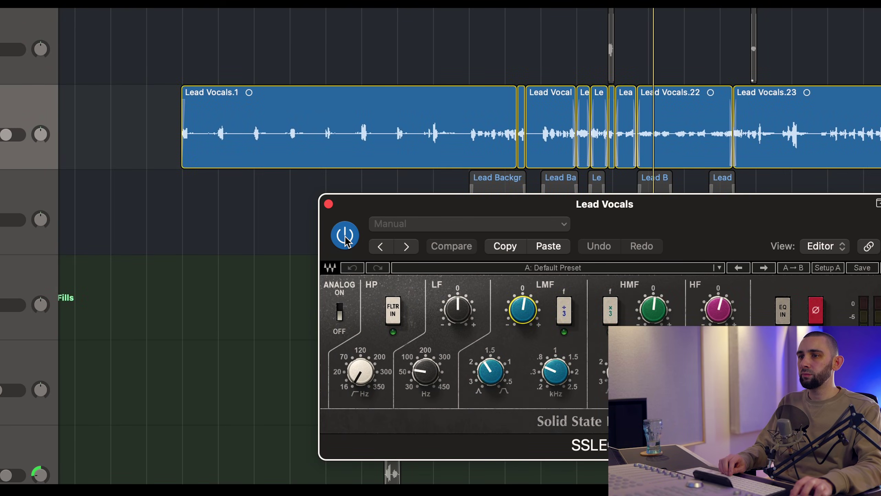
left_click(328, 204)
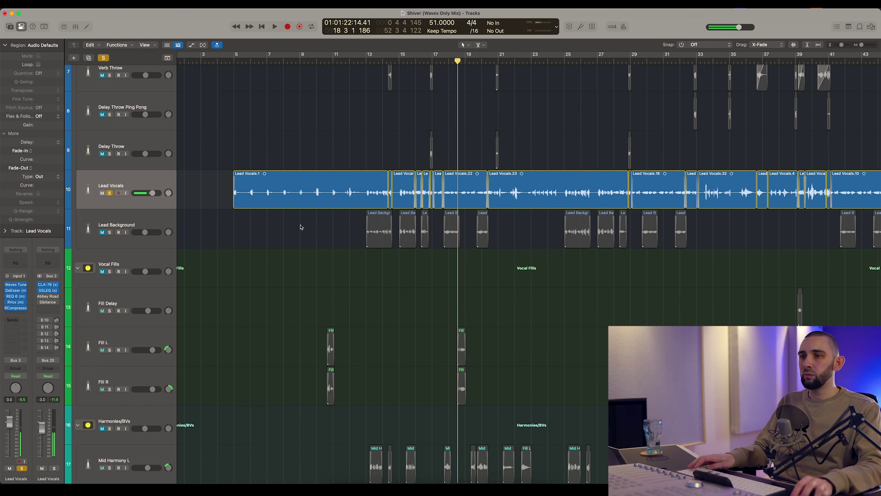
left_click(298, 227)
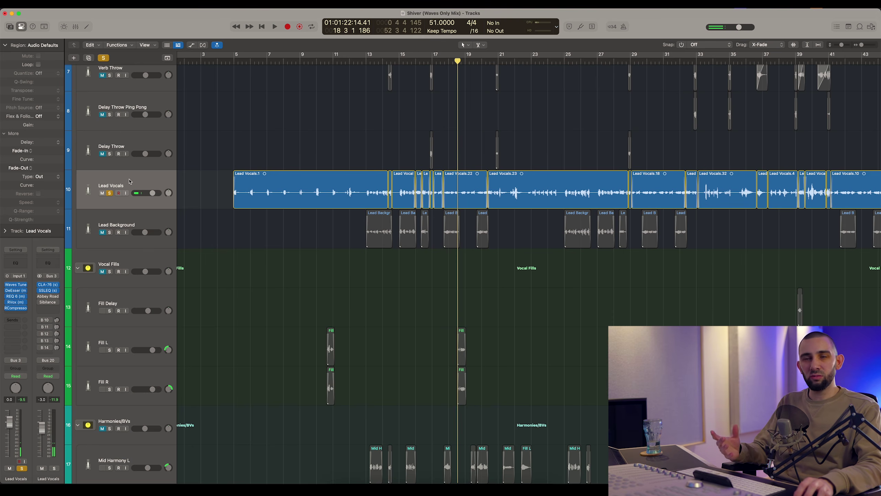
Place the playhead just before bar 15, open the Abbey Road Saturator on the Lead Vocals bus, and examine its Mix setting
left_click_drag(438, 59, 399, 59)
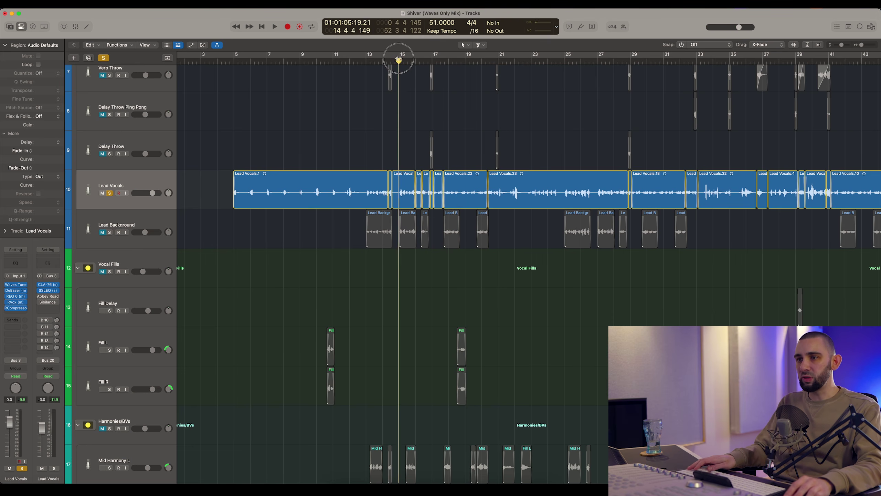
left_click(48, 296)
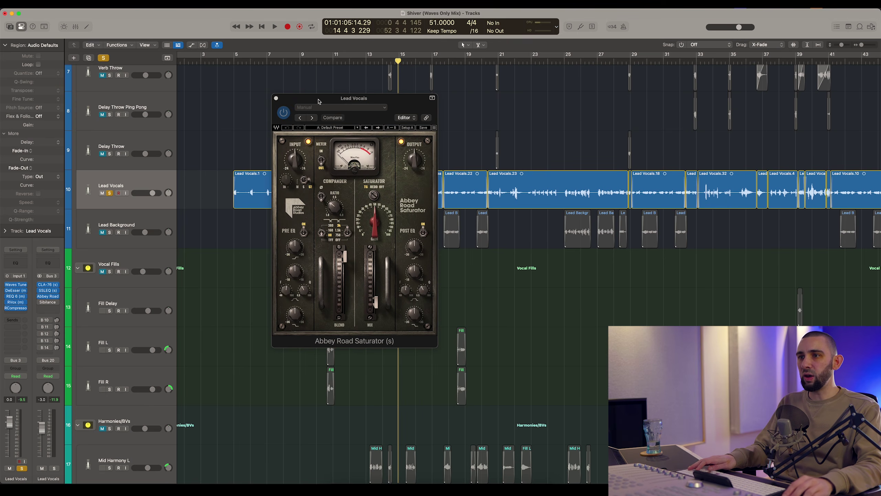
left_click_drag(319, 101, 359, 104)
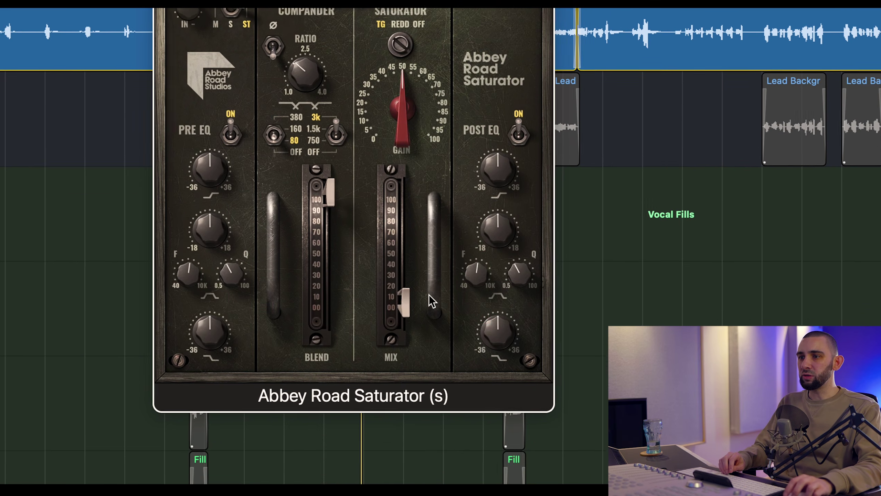
mouse_move(419, 305)
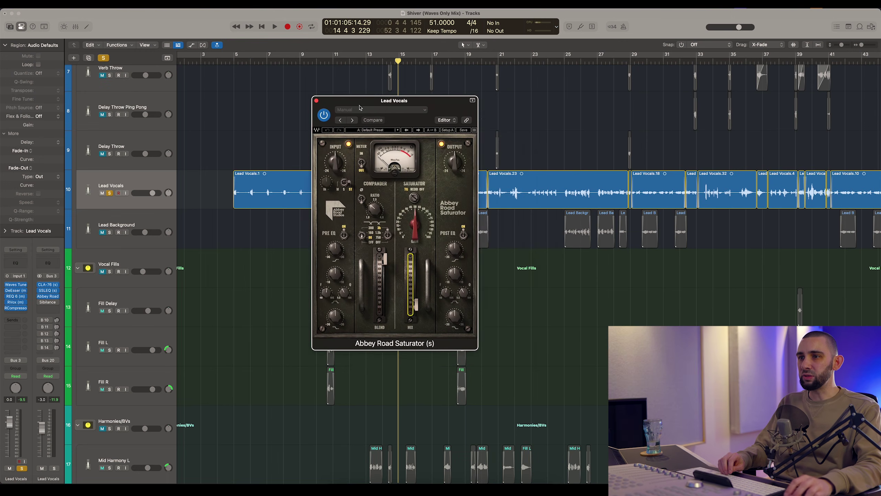
left_click_drag(358, 103, 466, 158)
Play the soloed lead vocal from just before bar 5, keeping the Abbey Road Saturator window in view
scroll(429, 105, "down", 1)
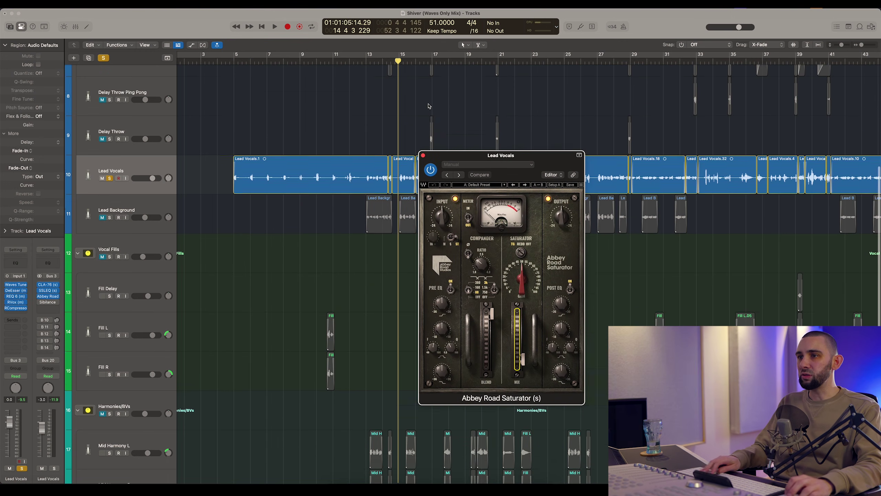
scroll(429, 106, "down", 2)
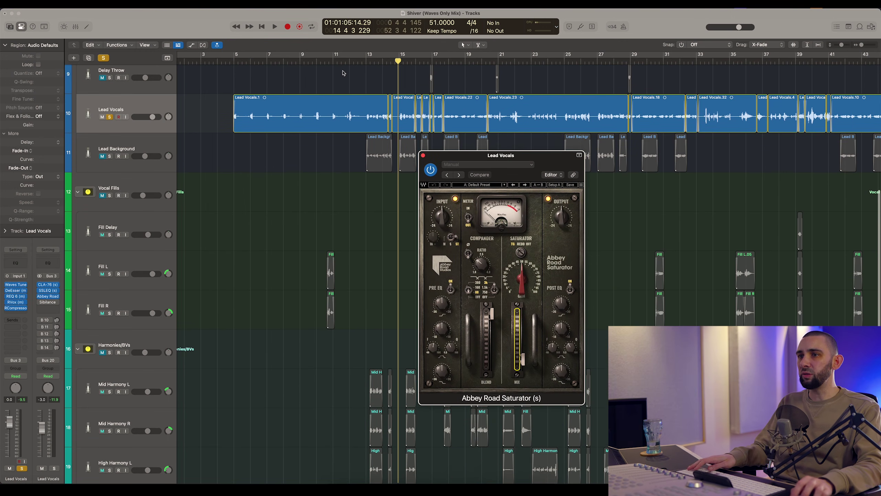
left_click(229, 63)
key("space")
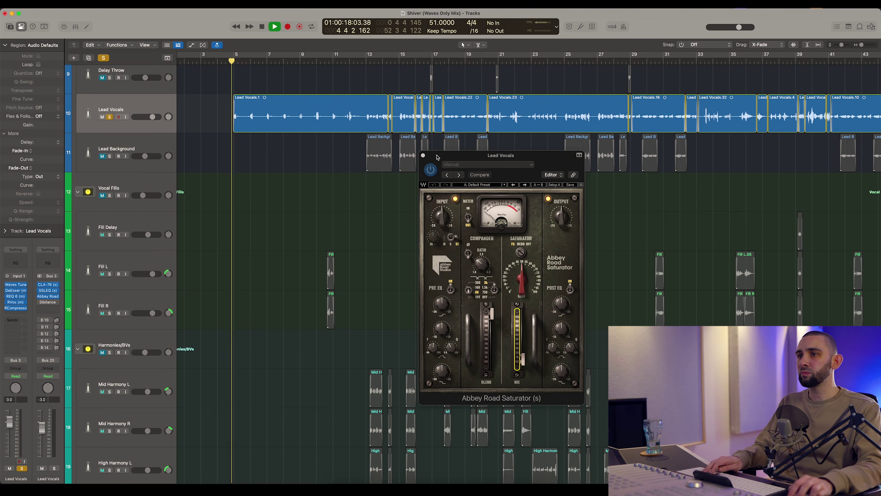
left_click_drag(436, 156, 354, 134)
scroll(352, 138, "up", 5)
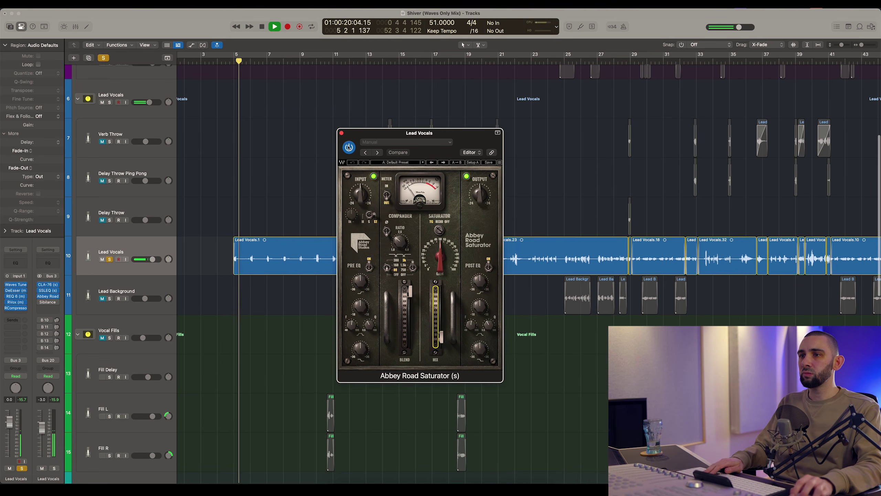
Compare the soloed lead vocal with Abbey Road Saturator bypassed and active, then close its window and stop playback
left_click(350, 147)
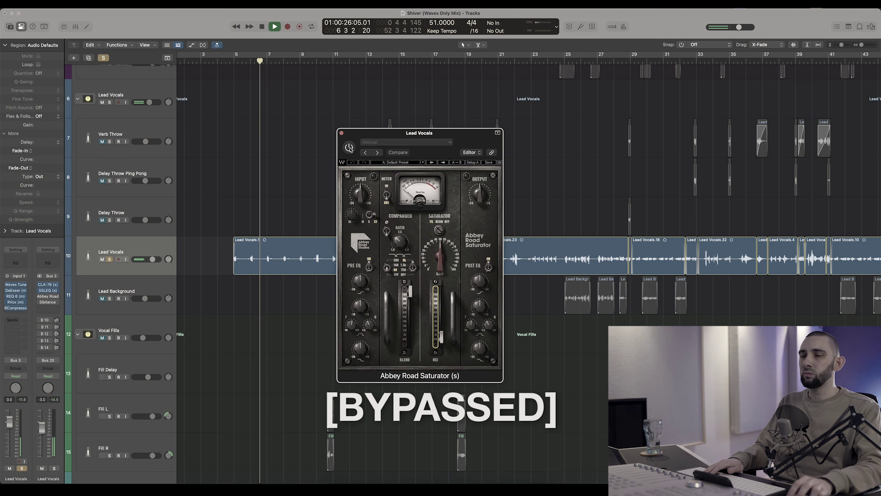
left_click(349, 148)
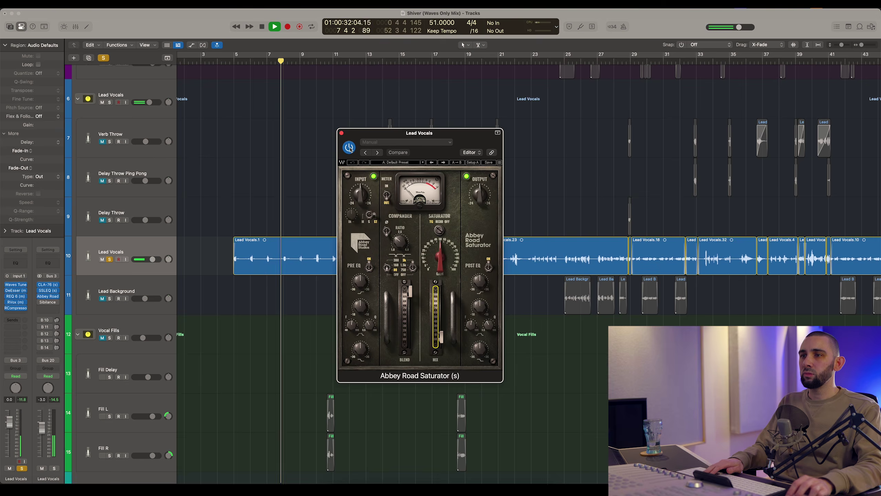
left_click(350, 148)
left_click(350, 147)
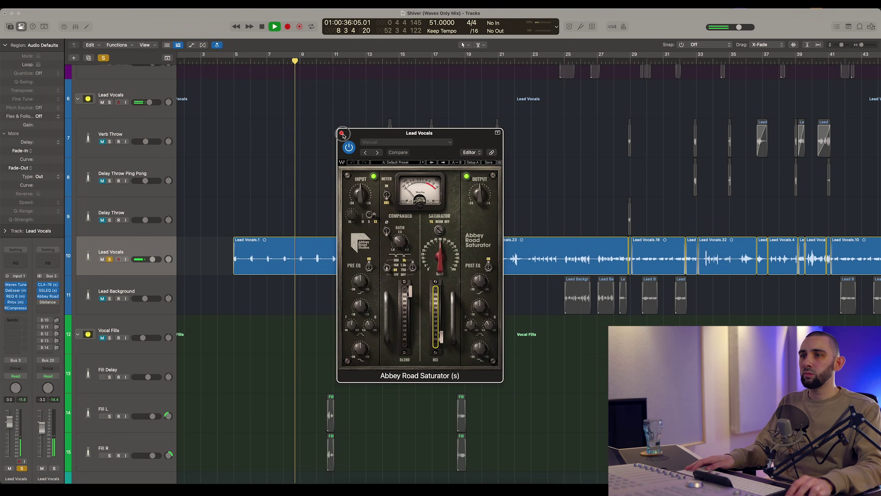
left_click(342, 133)
key("space")
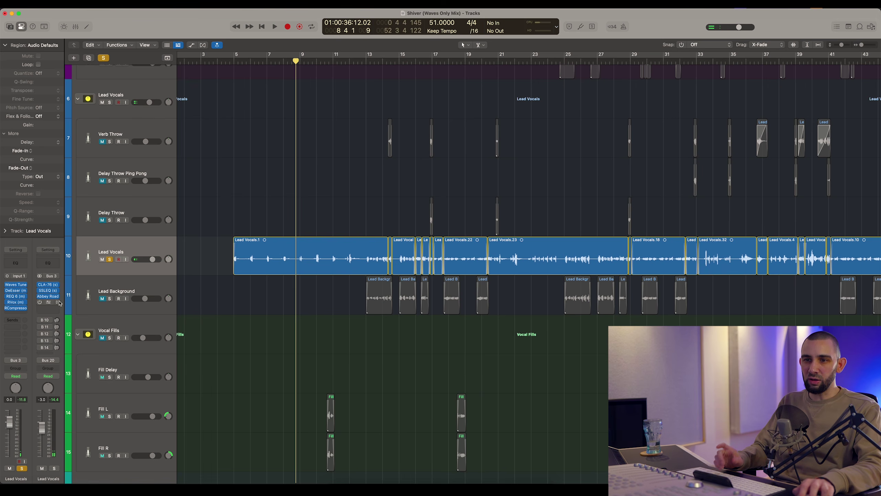
Open the Sibilance plug-in on the Lead Vocals bus, switch it on, and place the playhead just before bar 15
left_click(48, 302)
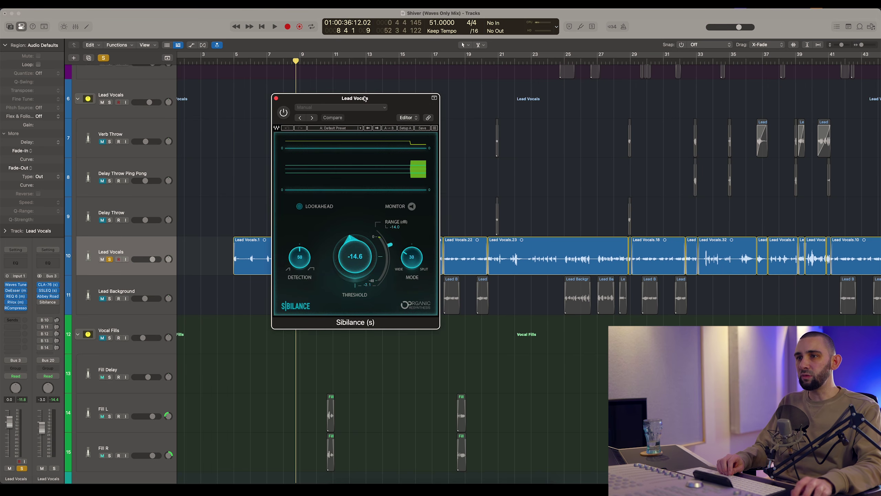
left_click_drag(365, 100, 427, 126)
scroll(452, 72, "down", 5)
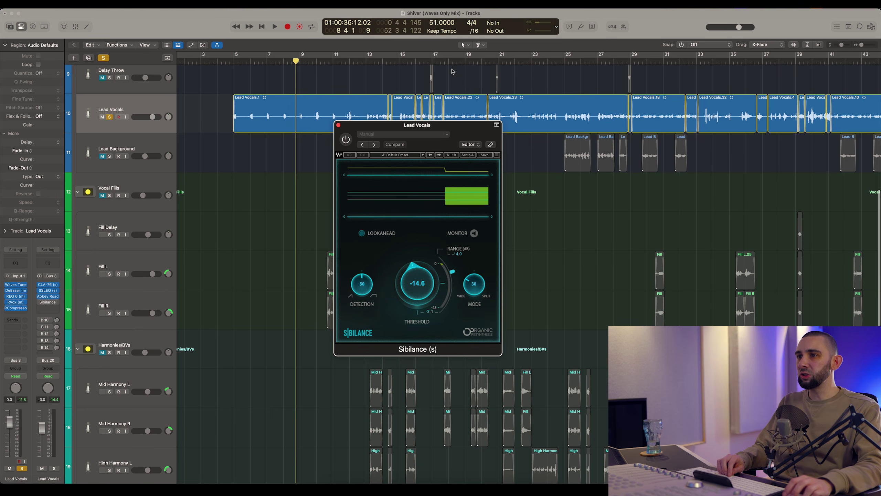
scroll(453, 72, "down", 1)
left_click(392, 60)
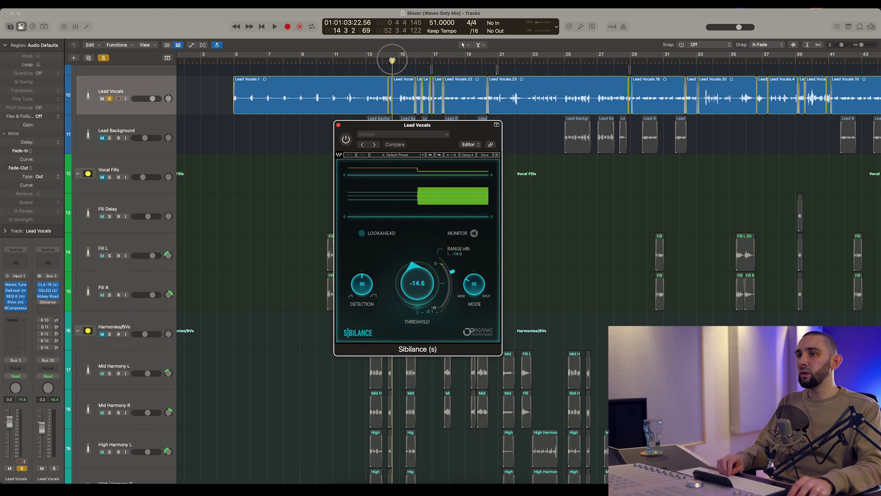
left_click_drag(402, 121, 376, 123)
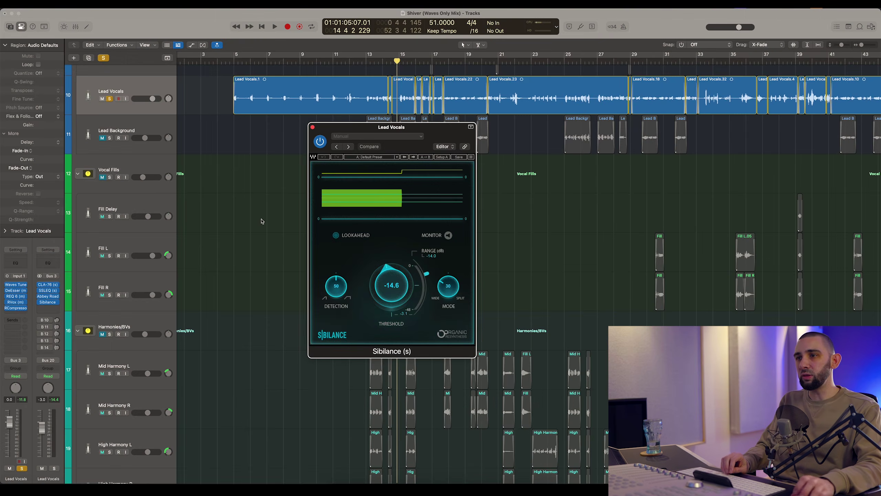
left_click_drag(350, 130, 338, 140)
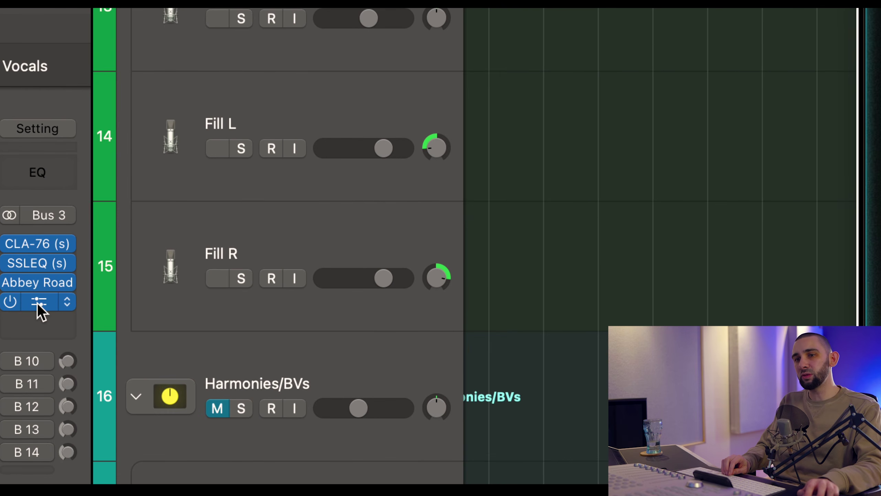
left_click(38, 302)
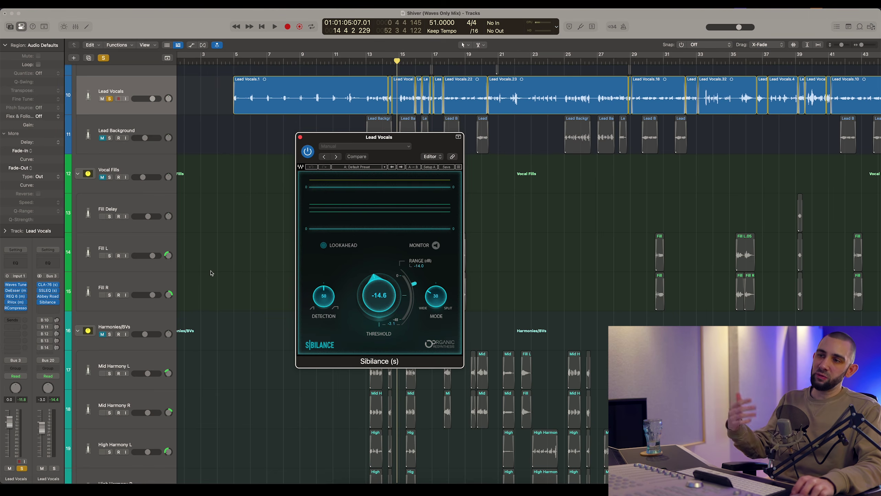
left_click_drag(359, 140, 352, 142)
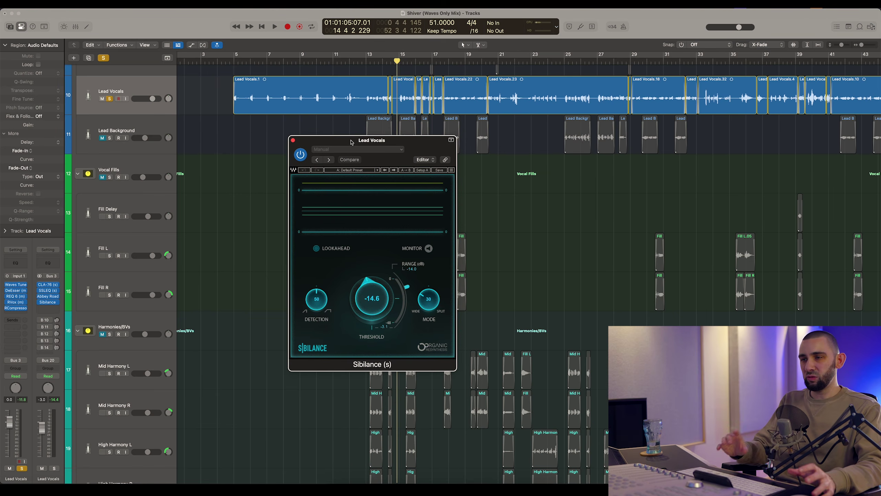
Play the soloed lead vocal from bar 15 and compare it with Sibilance bypassed and active
left_click(399, 61)
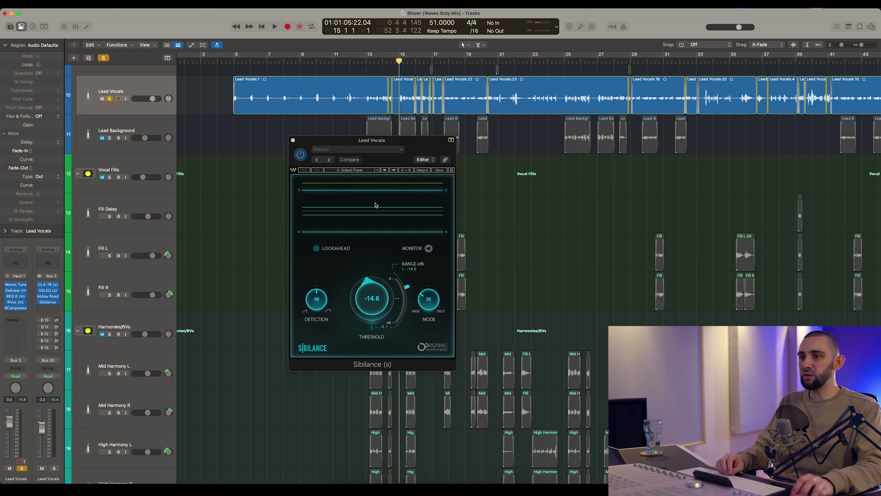
left_click_drag(362, 141, 357, 137)
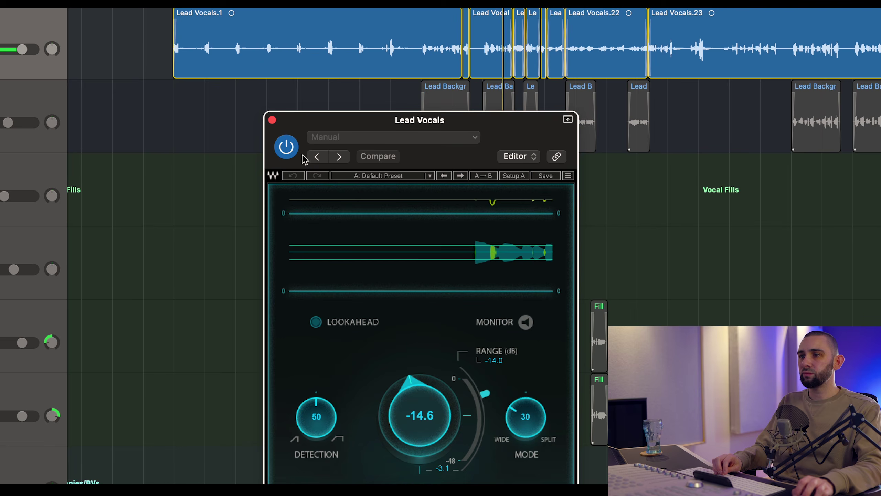
left_click(298, 155)
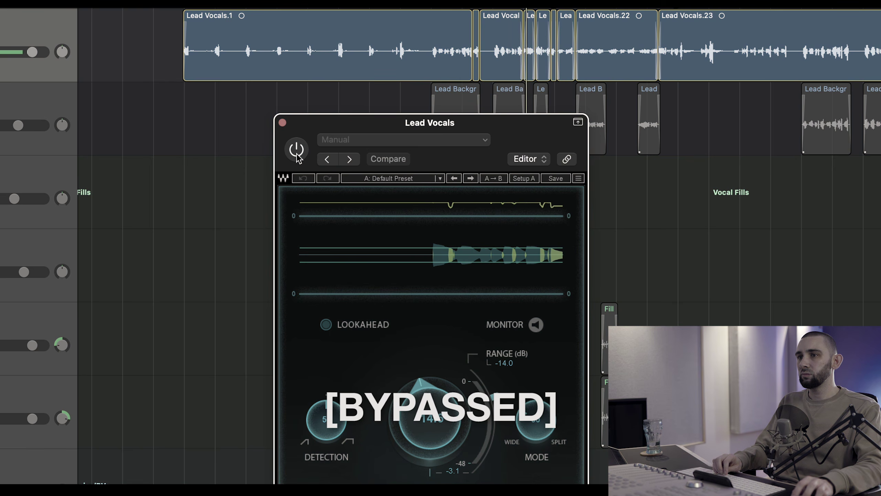
left_click(297, 155)
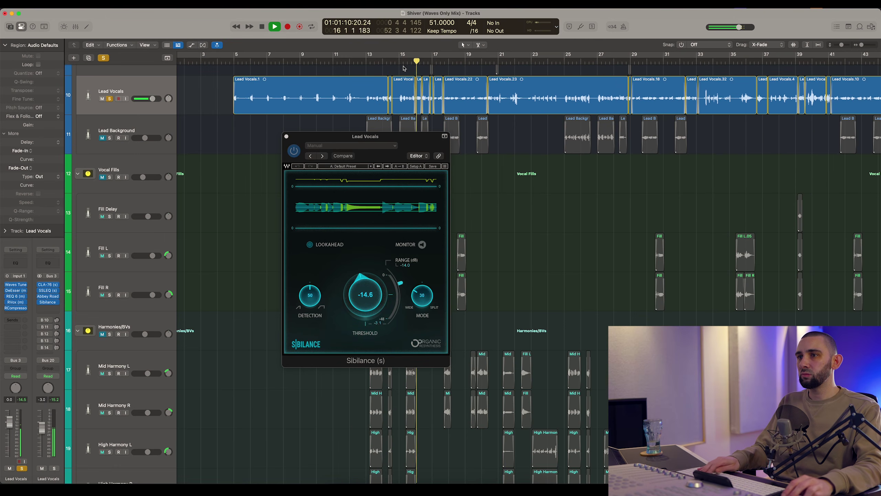
left_click(294, 152)
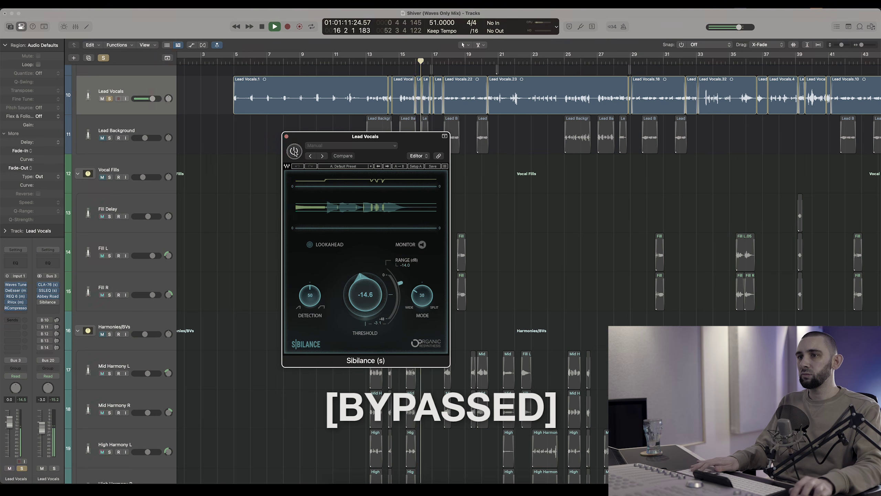
left_click(295, 152)
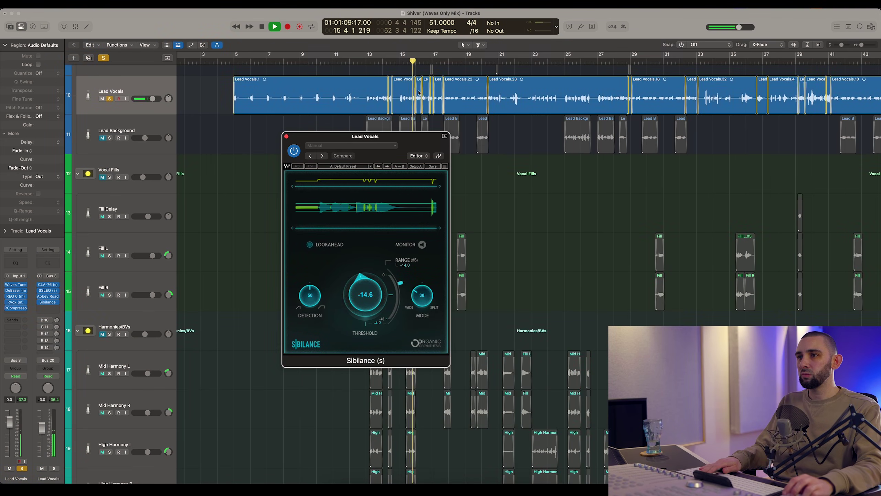
Replay the vocal phrase in bar 16 with Sibilance bypassed and active, then close the plug-in and stop playback
scroll(424, 86, "up", 5)
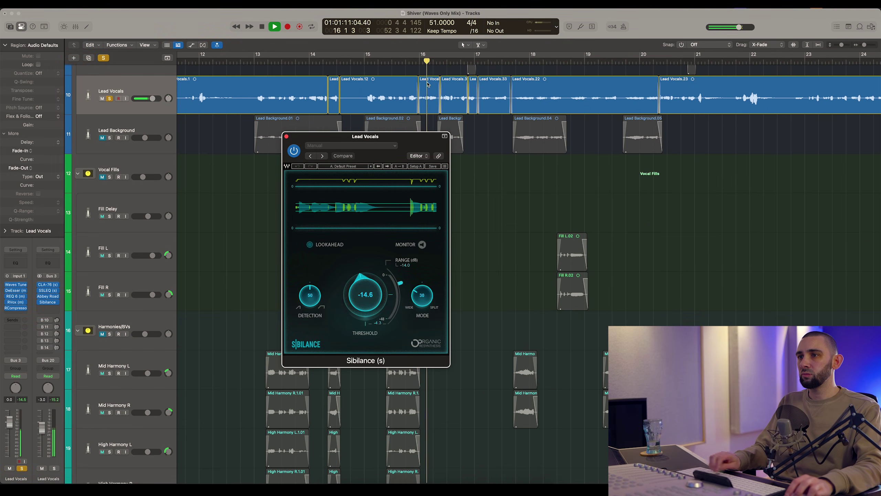
left_click(440, 62)
left_click(295, 151)
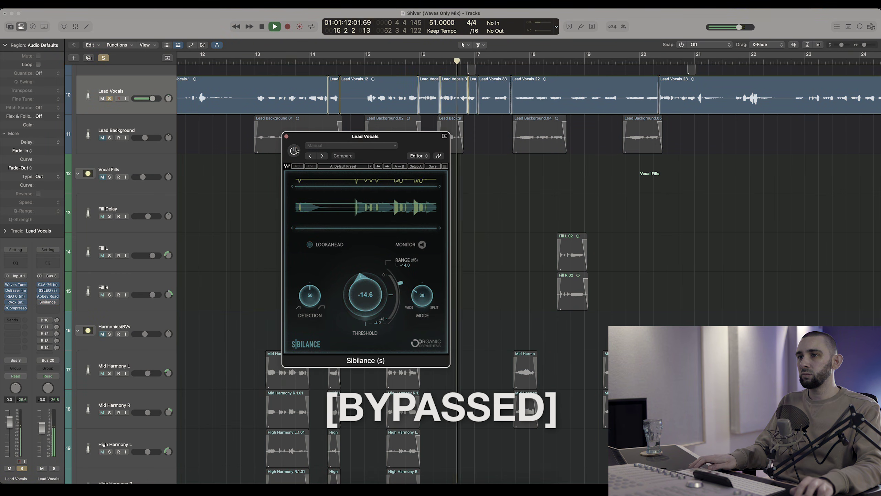
left_click(294, 151)
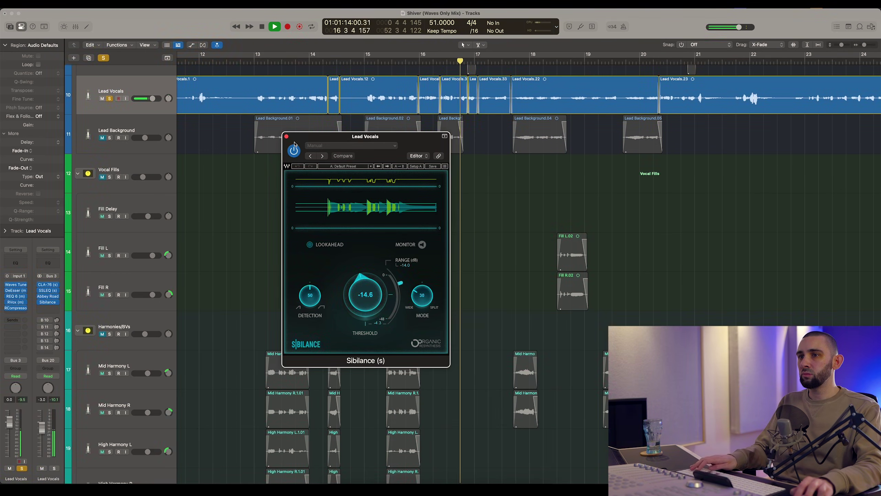
left_click(286, 136)
key("super+Left")
key("space")
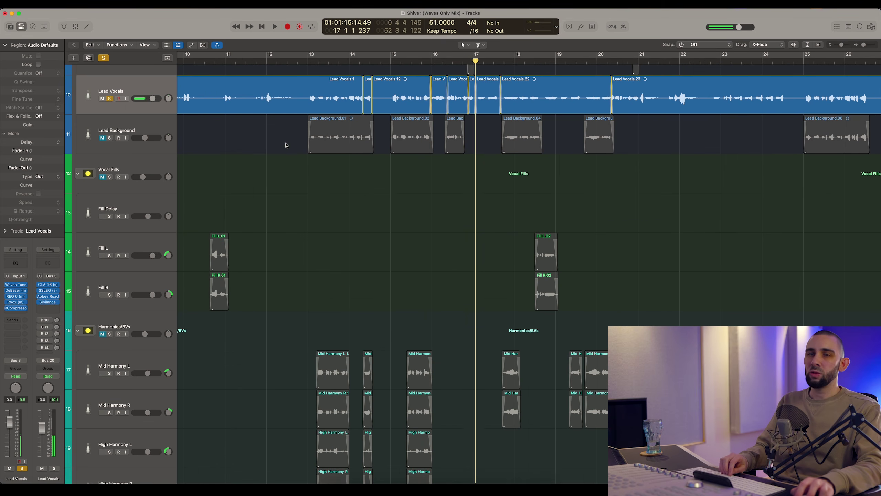
Place the playhead in bar 33, select the Lead Vocals track, and reopen Sibilance on its bus
scroll(292, 139, "up", 5)
key("super+Left")
key("super+Left")
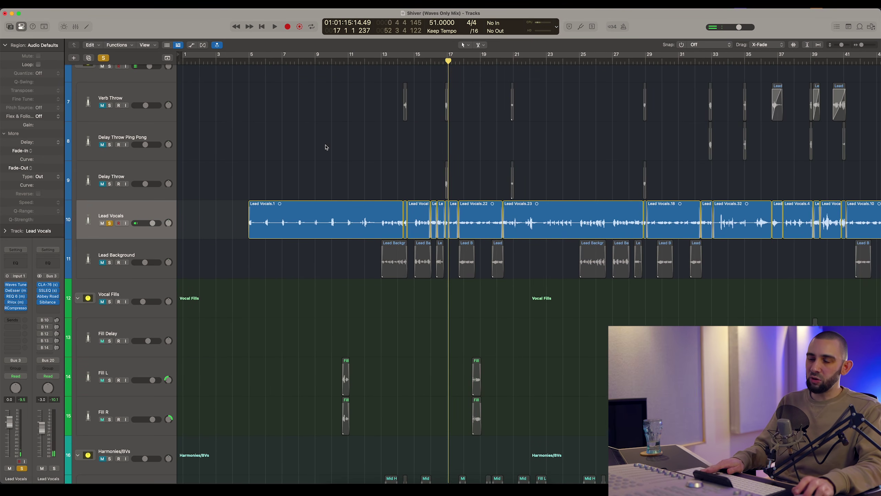
scroll(378, 153, "right", 5)
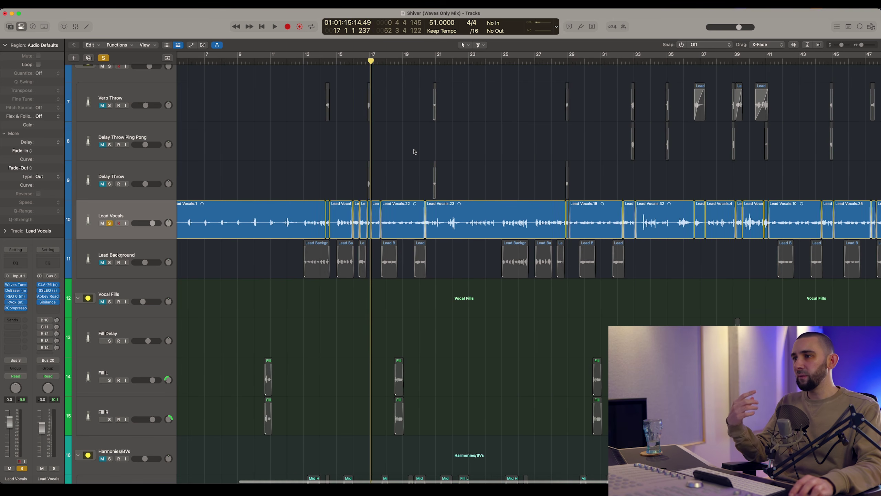
left_click_drag(558, 63, 537, 62)
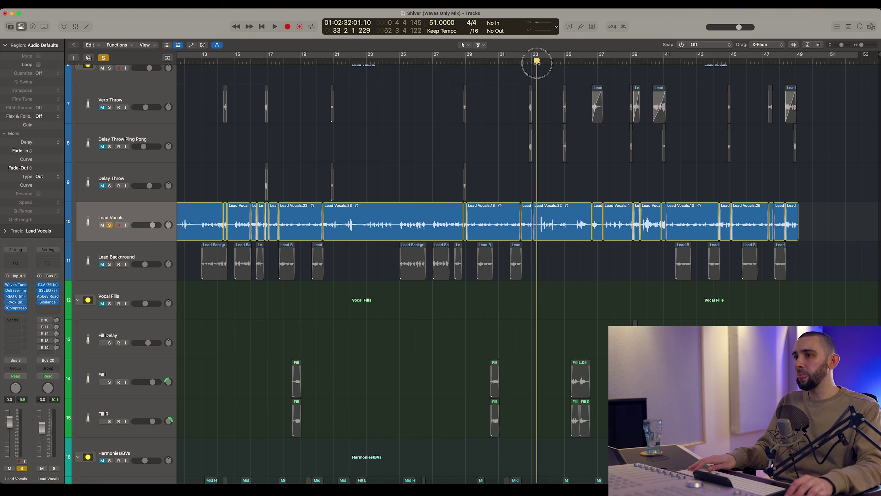
left_click(125, 221)
left_click(48, 303)
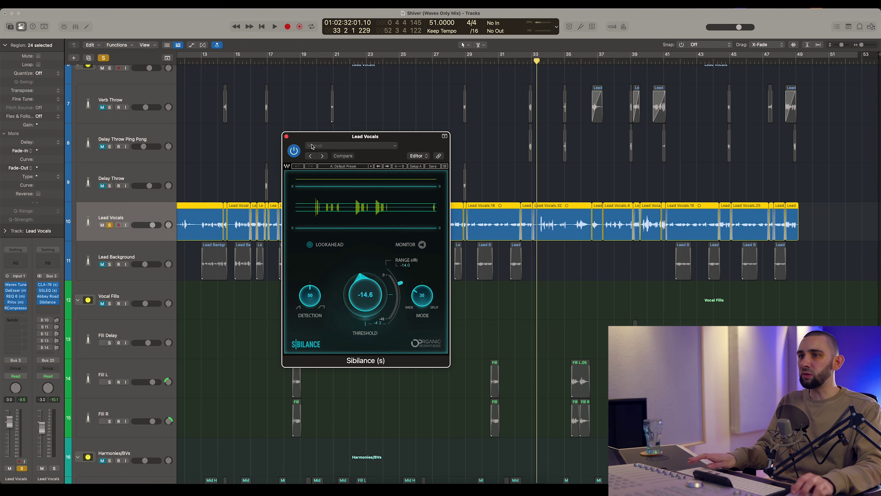
Compare the lead vocal from bar 33 with Sibilance bypassed and active, close the plug-in, stop playback, and examine the bus sends
left_click_drag(320, 139, 340, 123)
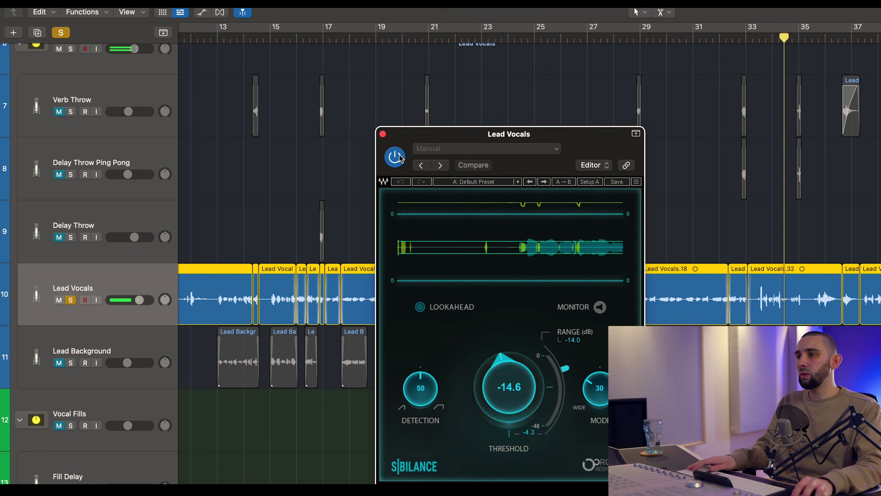
left_click(358, 137)
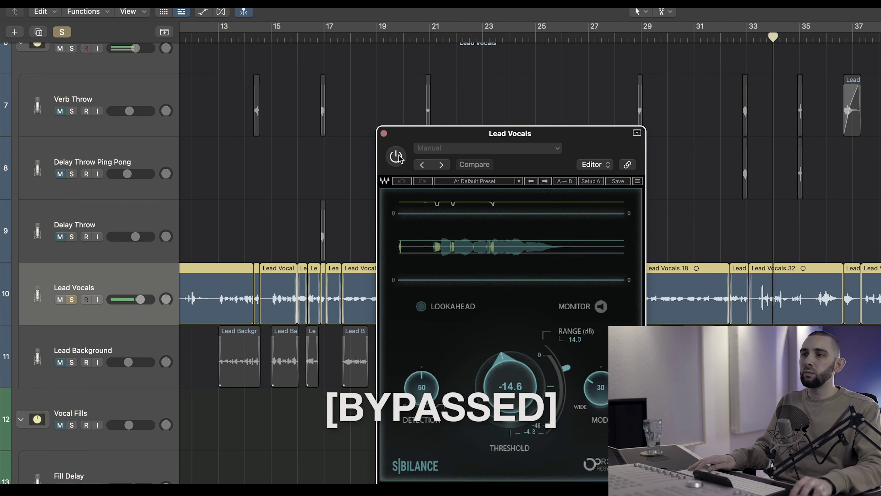
left_click(396, 156)
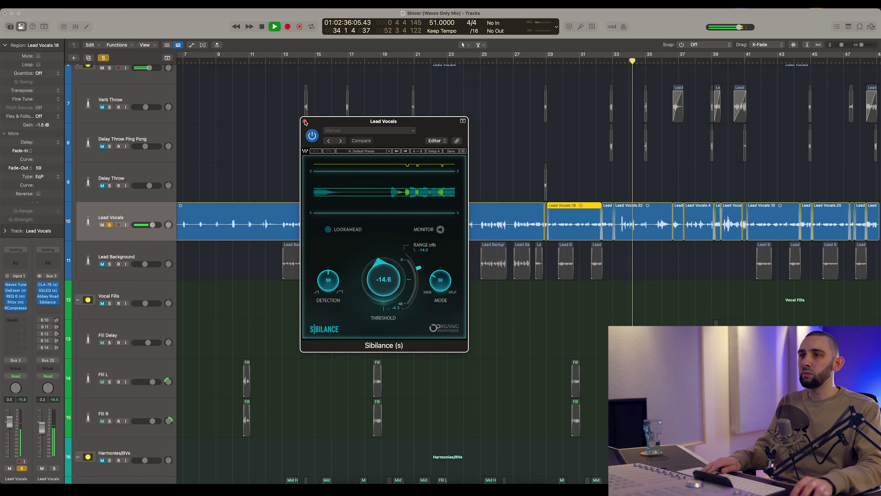
left_click(305, 122)
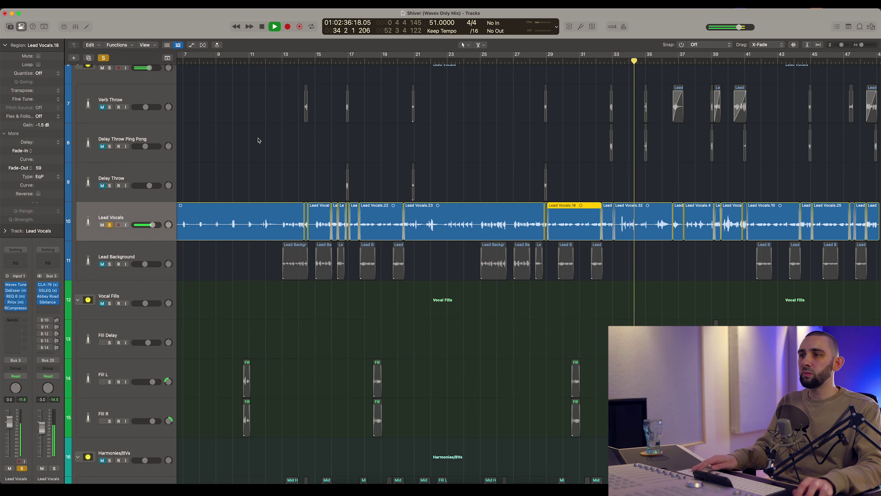
key("super+Left")
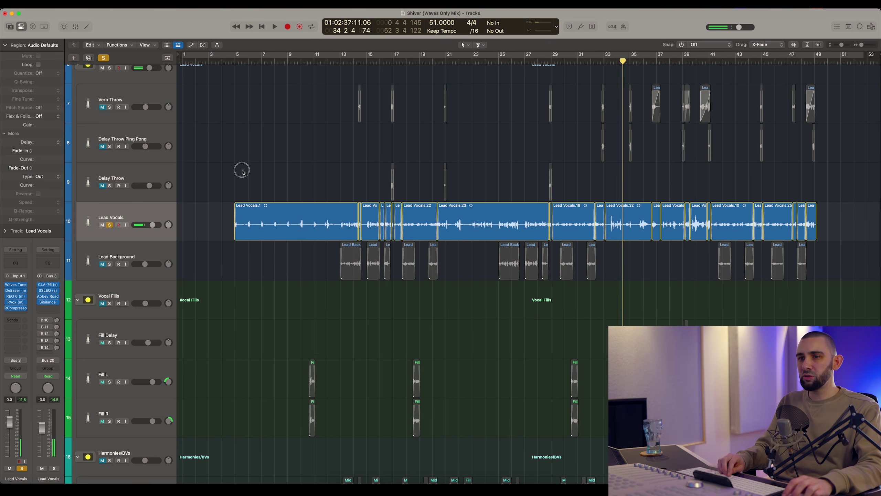
scroll(261, 134, "down", 5)
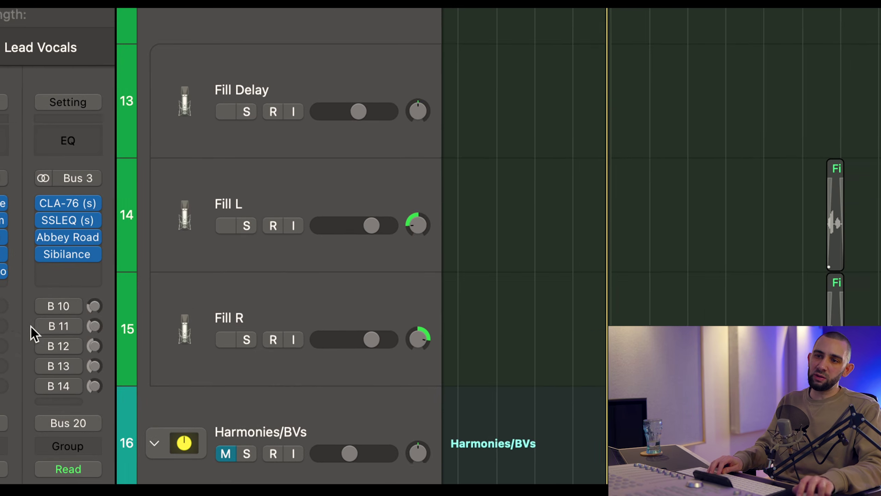
Select the All Vox Bus track and examine its plug-in chain, from Vitamin to the Abbey Road plug-in
mouse_move(39, 341)
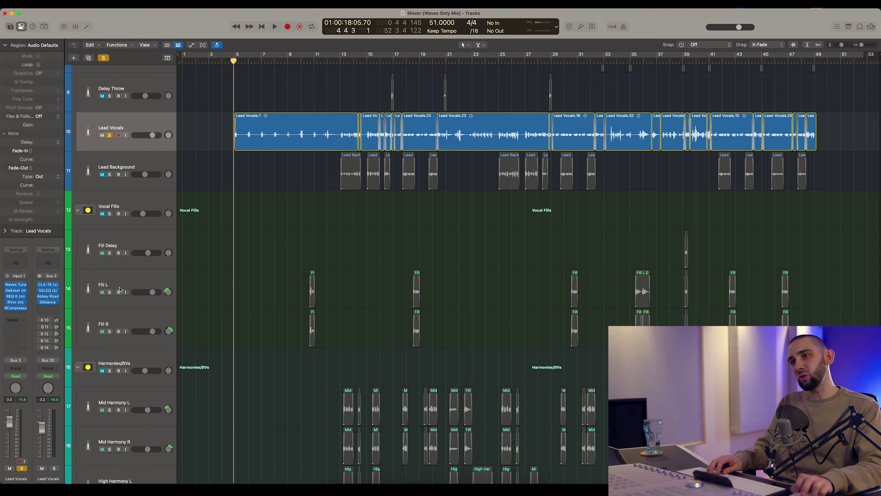
scroll(323, 195, "up", 8)
scroll(334, 179, "down", 20)
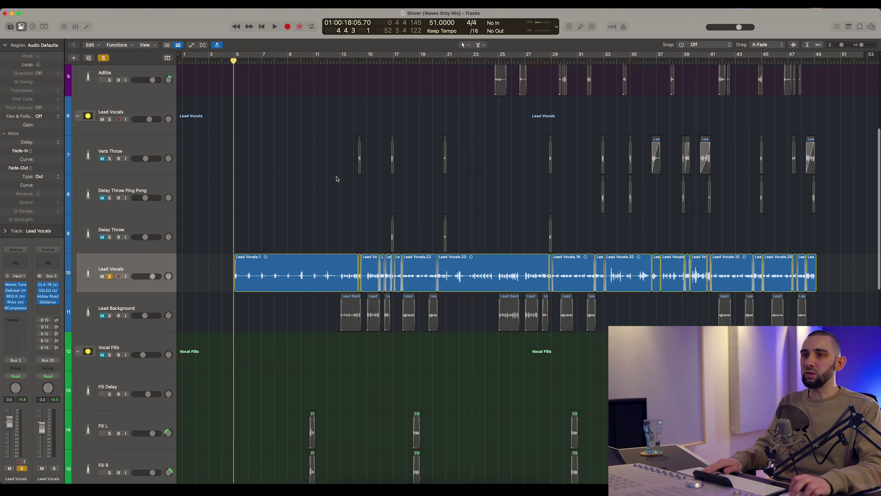
left_click(133, 426)
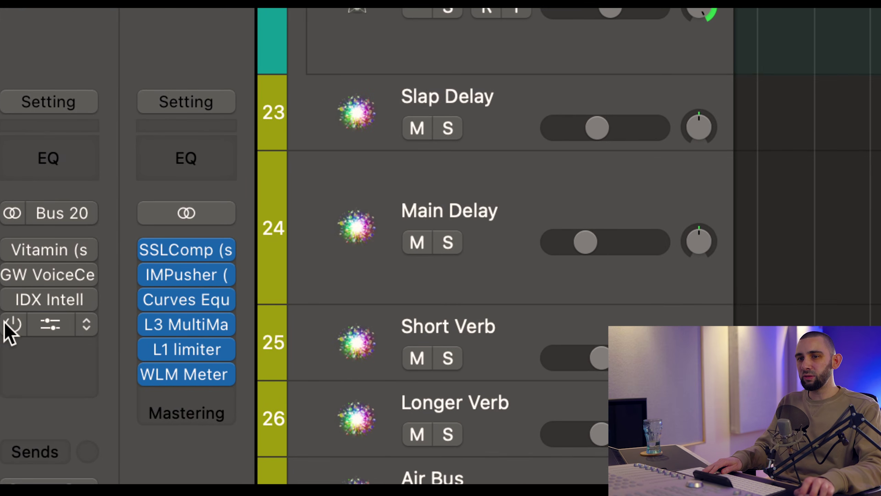
mouse_move(6, 309)
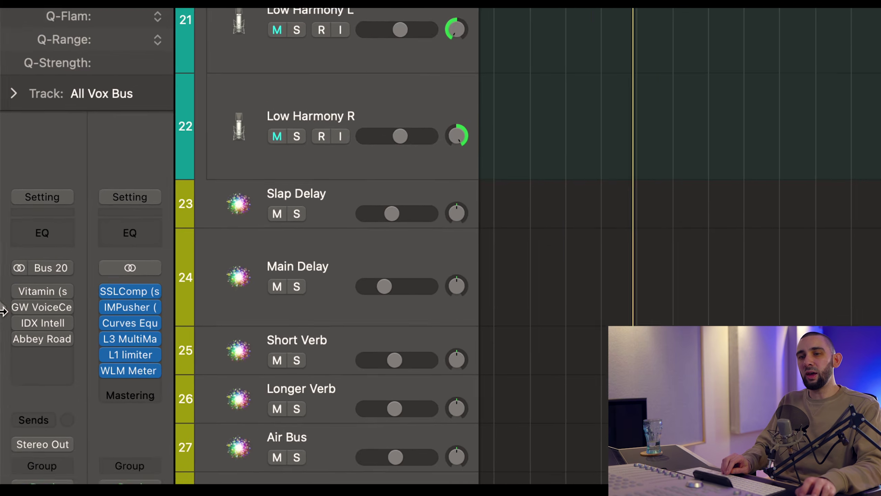
scroll(248, 191, "up", 6)
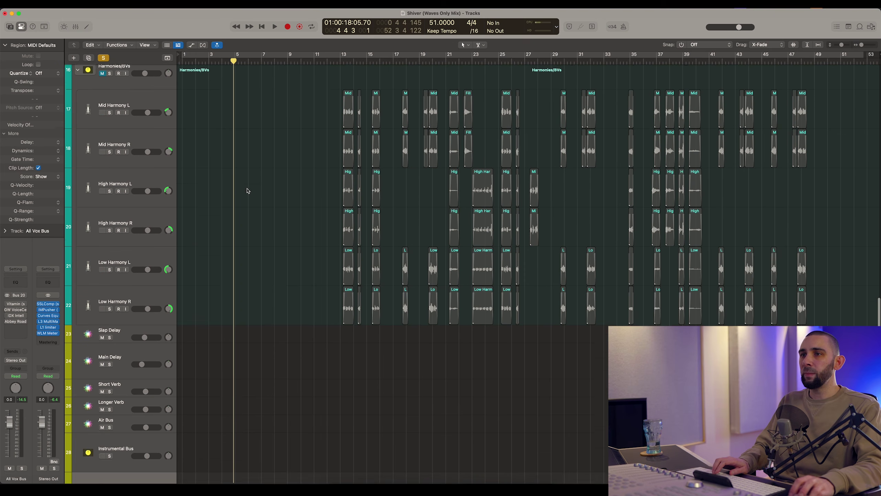
Select the Mid Harmony L track and review the adlib, lead, fill and harmony groups that feed the vocal bus
left_click(145, 149)
scroll(223, 184, "up", 20)
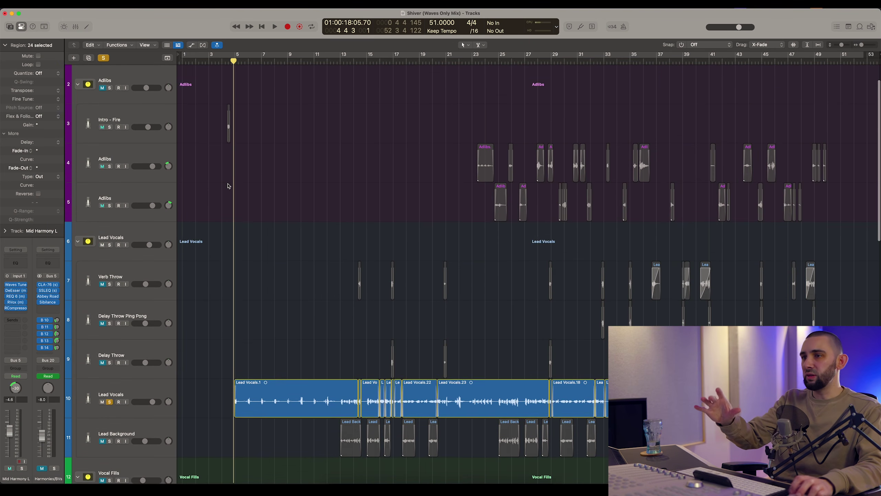
scroll(226, 188, "up", 2)
scroll(243, 194, "down", 15)
scroll(249, 201, "down", 1)
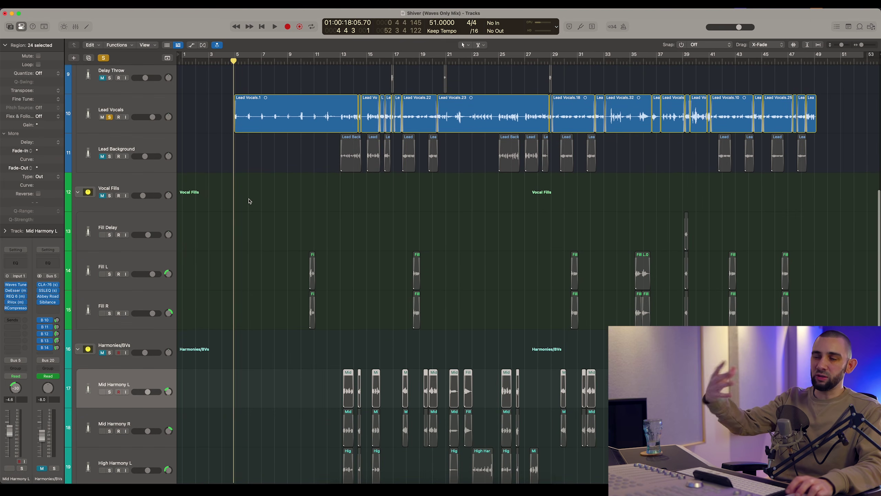
scroll(246, 199, "down", 15)
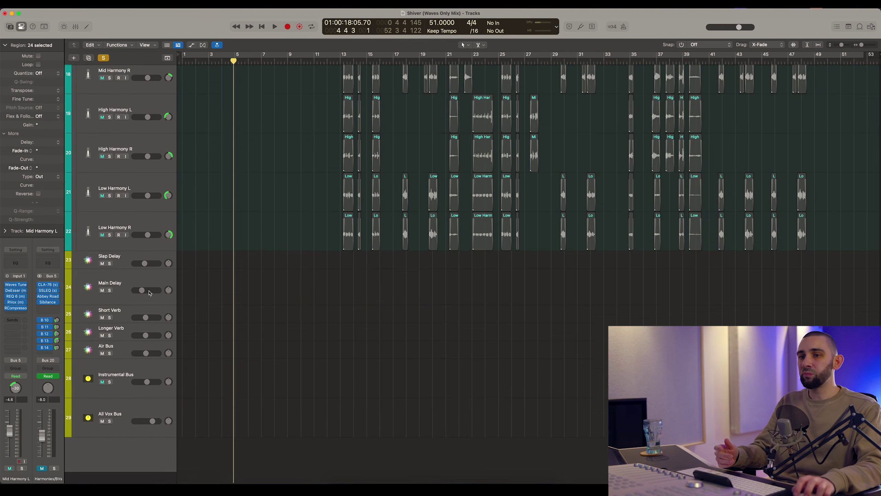
Select the All Vox Bus track, place the playhead in bar 14, and open Vitamin on the bus with the plug-in active
left_click(117, 421)
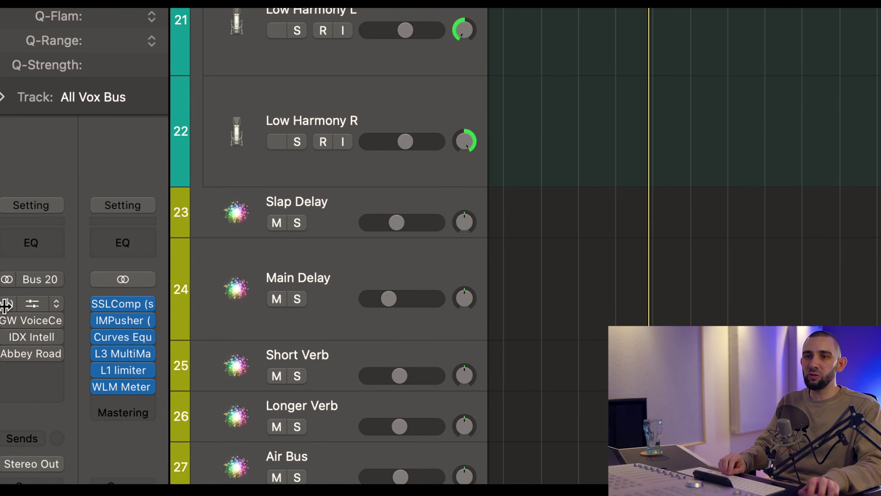
left_click_drag(5, 309, 1, 285)
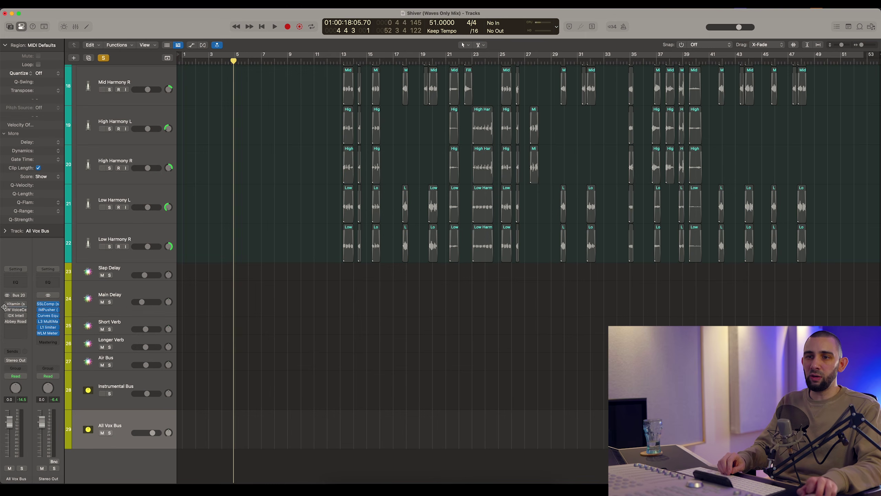
scroll(290, 220, "up", 4)
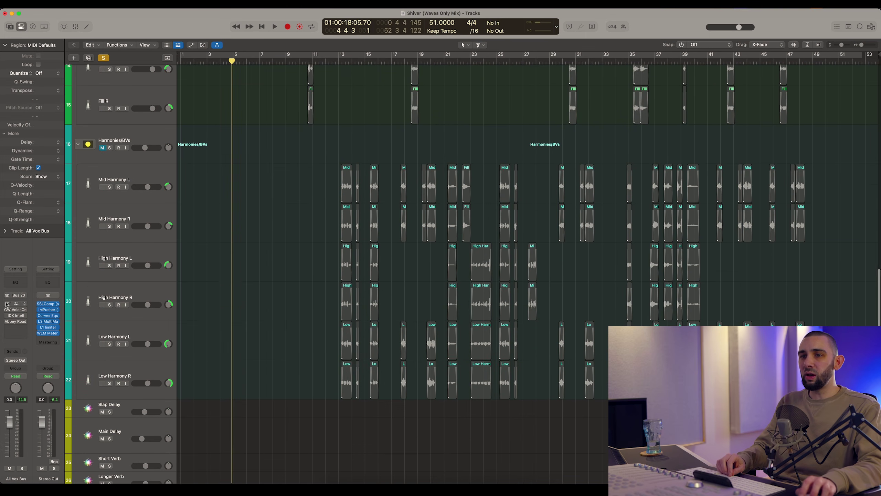
scroll(285, 225, "up", 7)
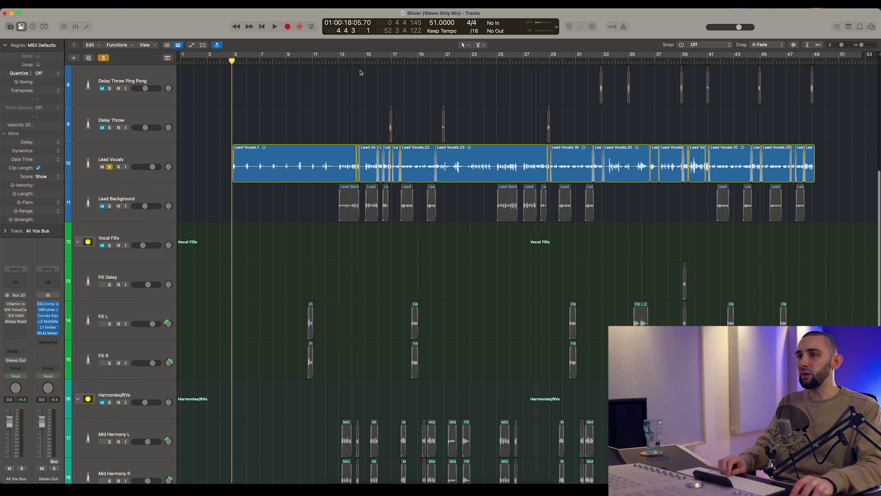
left_click(365, 60)
scroll(265, 217, "down", 7)
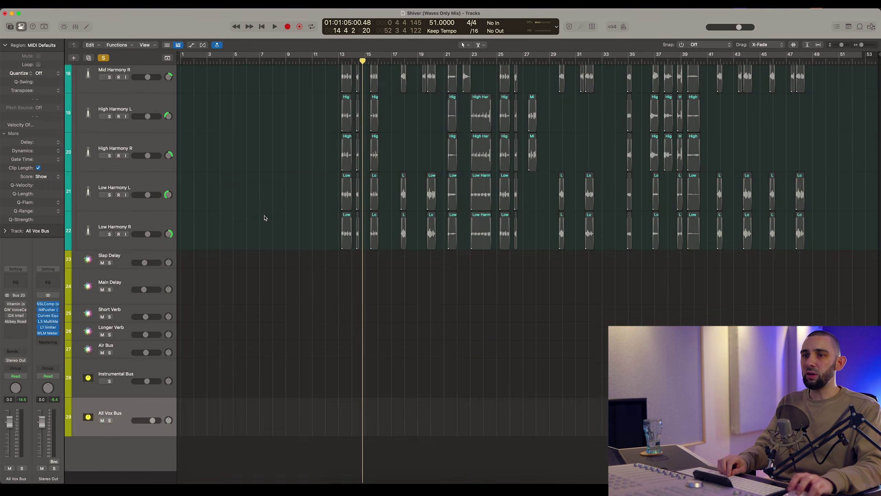
scroll(264, 218, "down", 5)
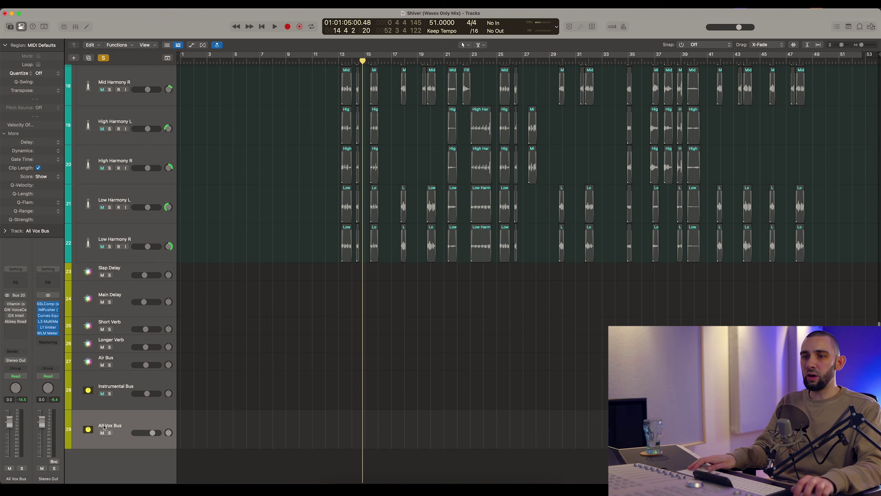
left_click(17, 305)
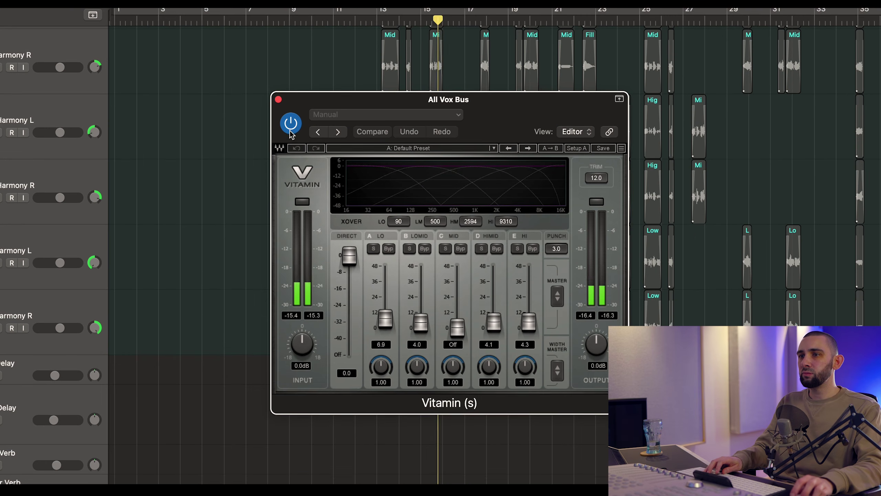
Compare the playing lead vocal with Vitamin bypassed and active, stop playback, and close the plug-in
left_click(290, 127)
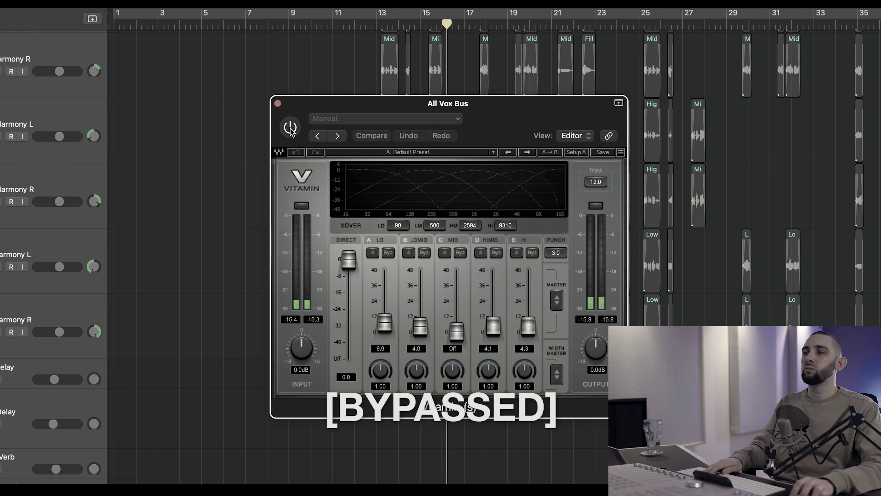
left_click(290, 128)
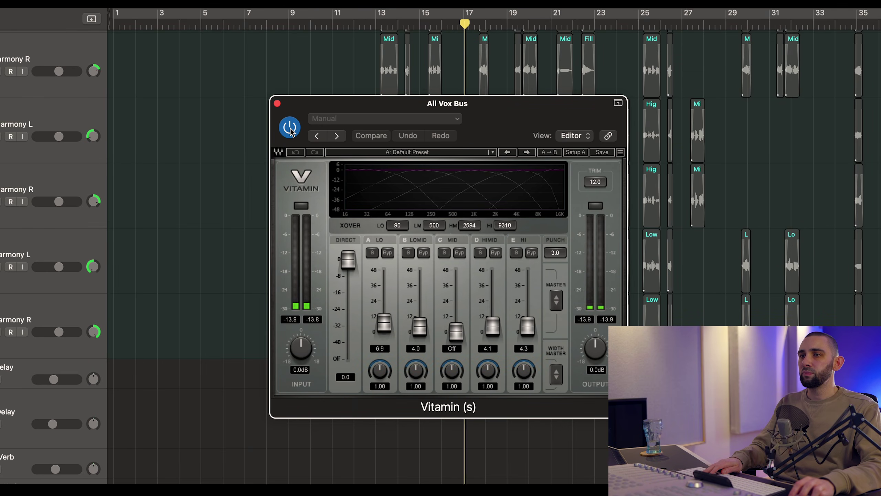
left_click(290, 128)
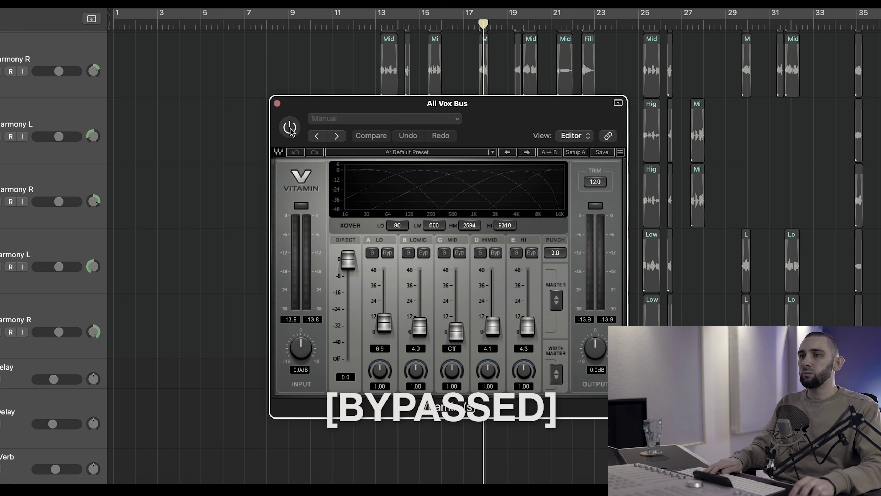
left_click(291, 127)
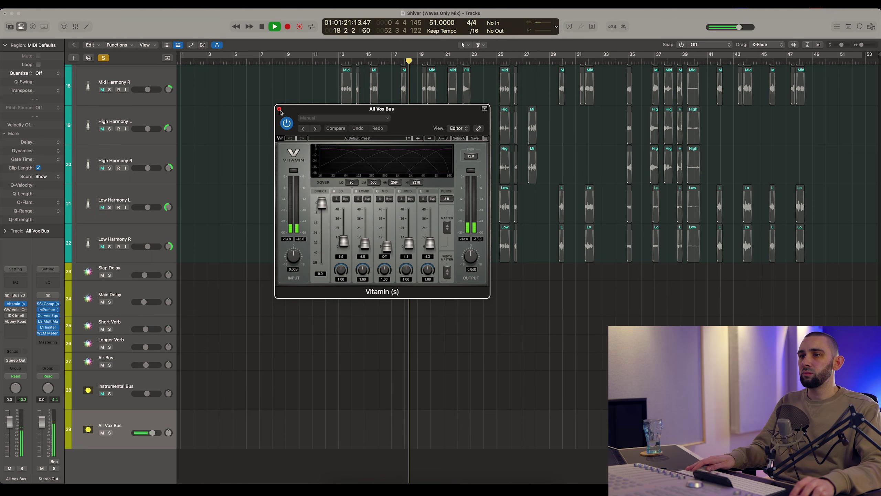
key("space")
left_click(279, 110)
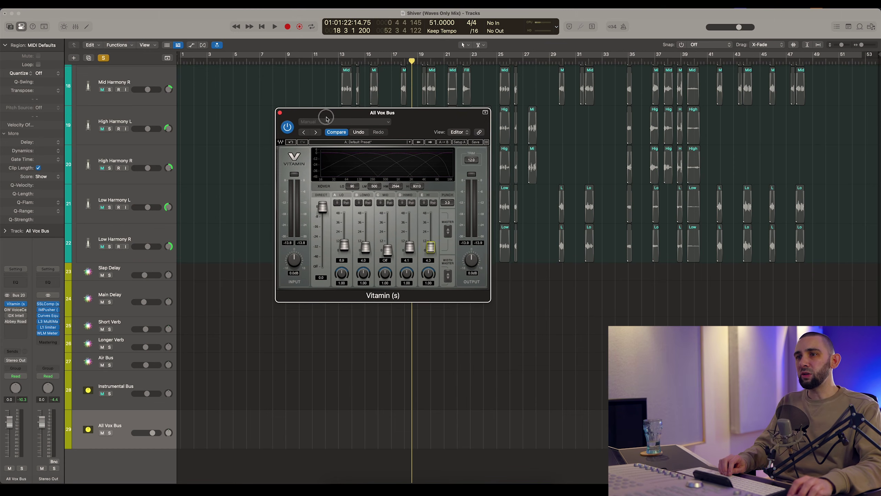
left_click_drag(285, 106, 286, 119)
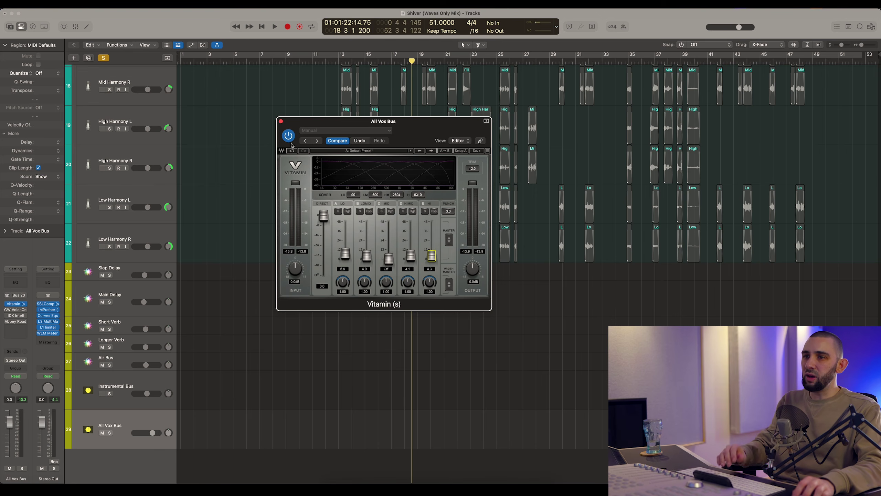
left_click(281, 122)
Open GW VoiceCentric on the All Vox Bus, turn it on, and examine its Doubler, Reverb and Intensity settings
left_click(16, 310)
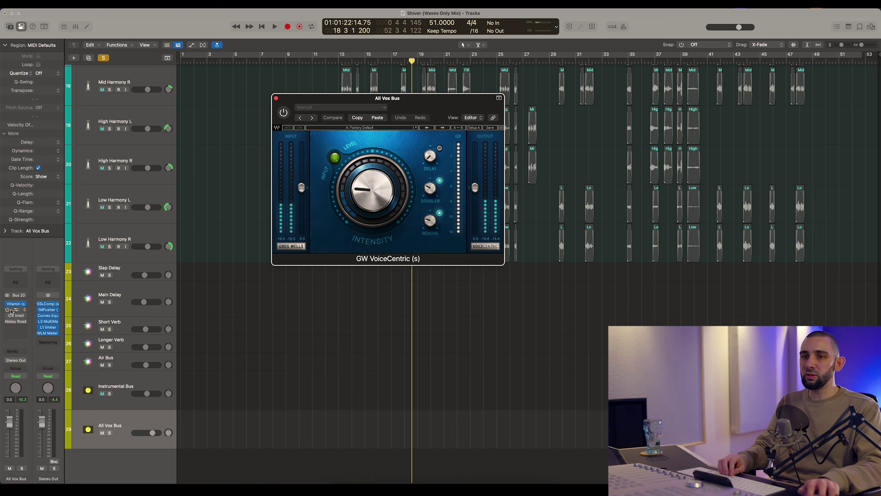
left_click_drag(333, 101, 347, 135)
scroll(244, 87, "up", 15)
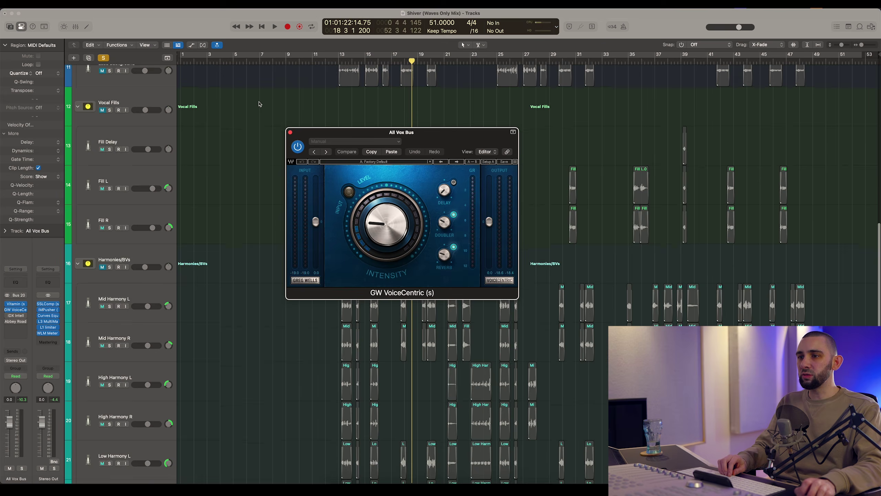
scroll(243, 87, "down", 6)
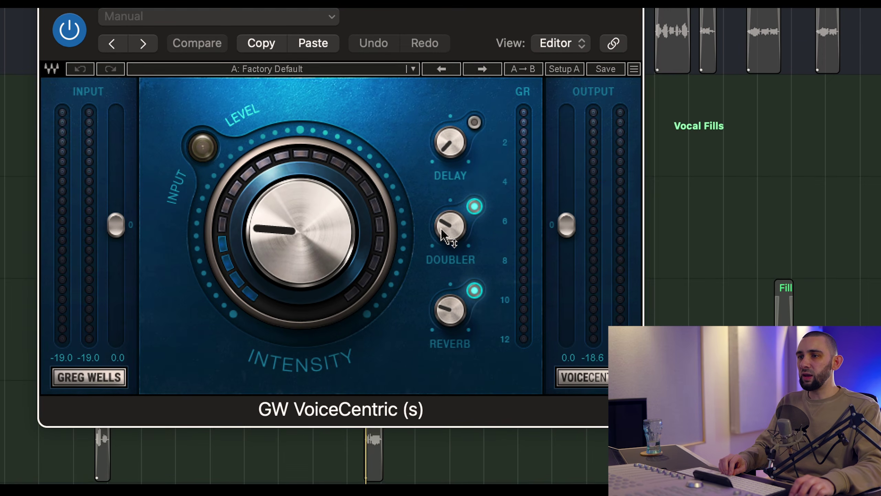
left_click(440, 217)
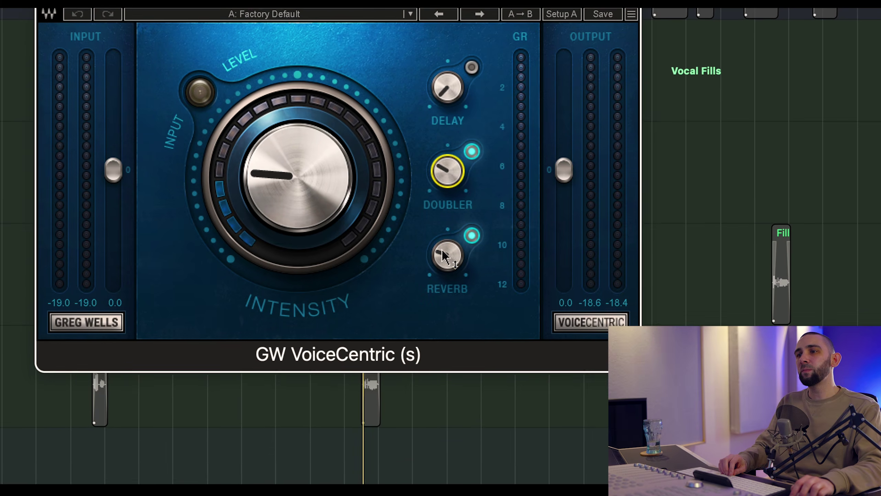
left_click(444, 308)
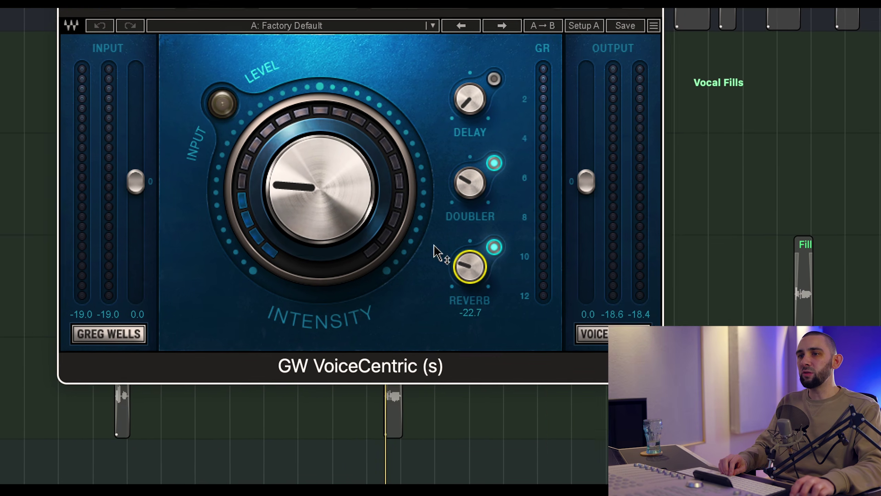
left_click(368, 173)
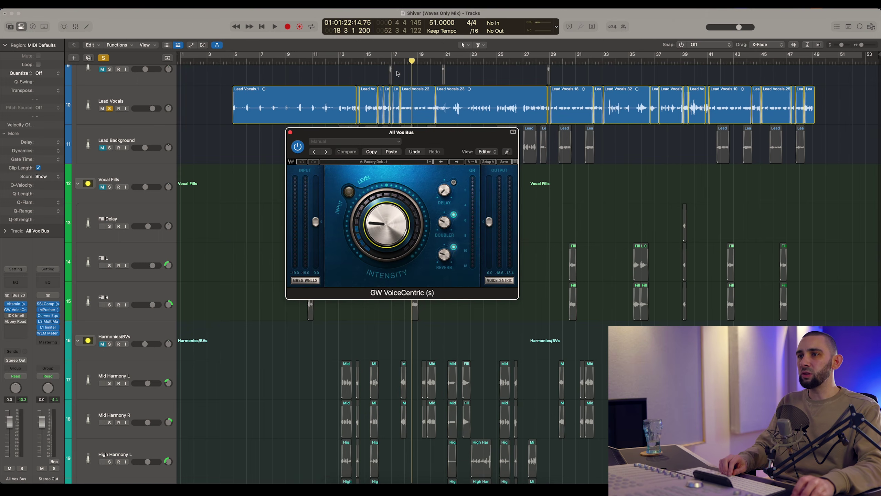
Play the lead vocal from bar 33 and compare it with GW VoiceCentric active and bypassed
left_click_drag(368, 59, 364, 60)
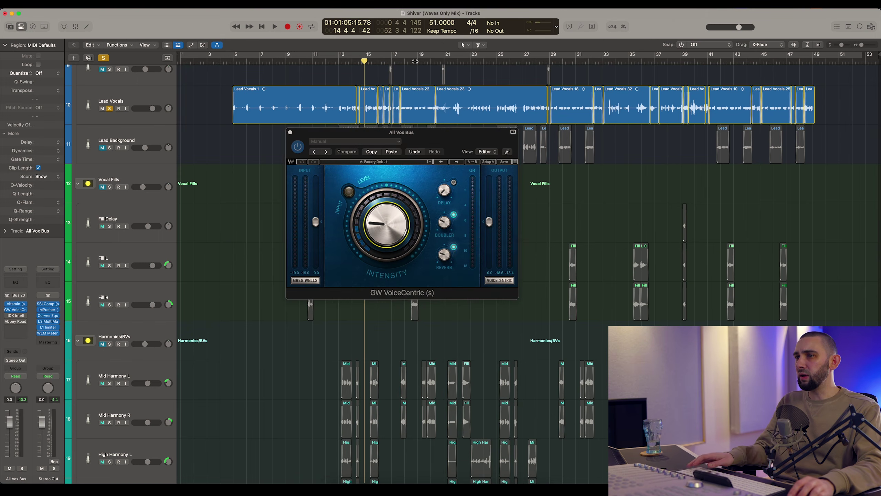
left_click_drag(472, 63, 608, 73)
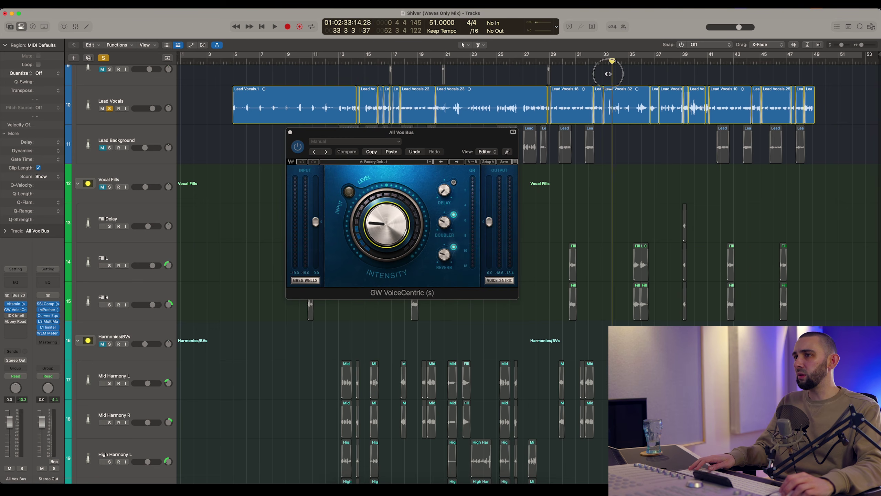
key("space")
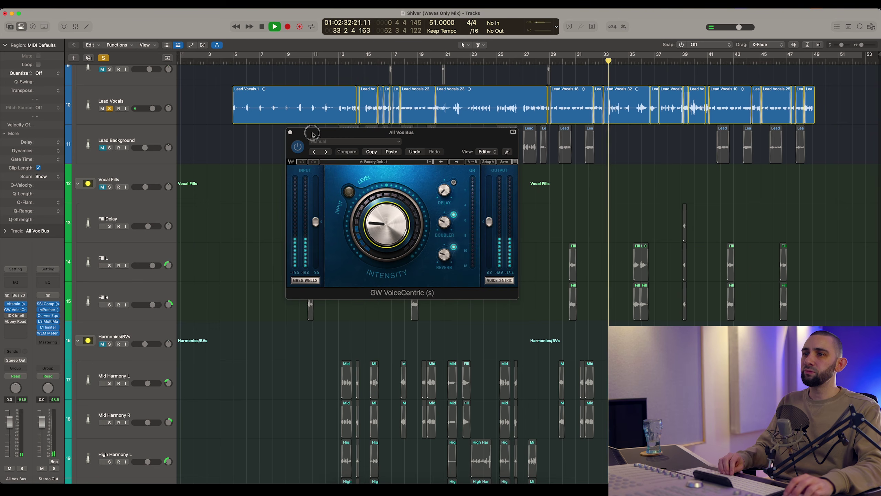
left_click(309, 135)
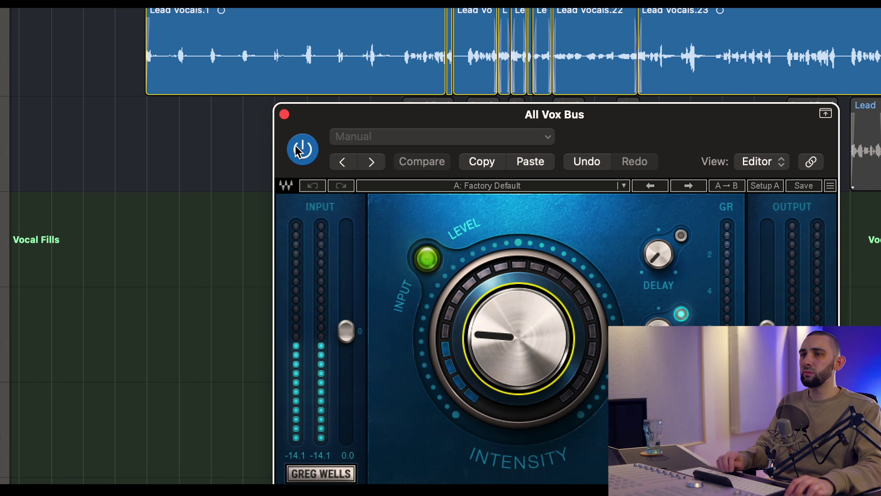
left_click(297, 150)
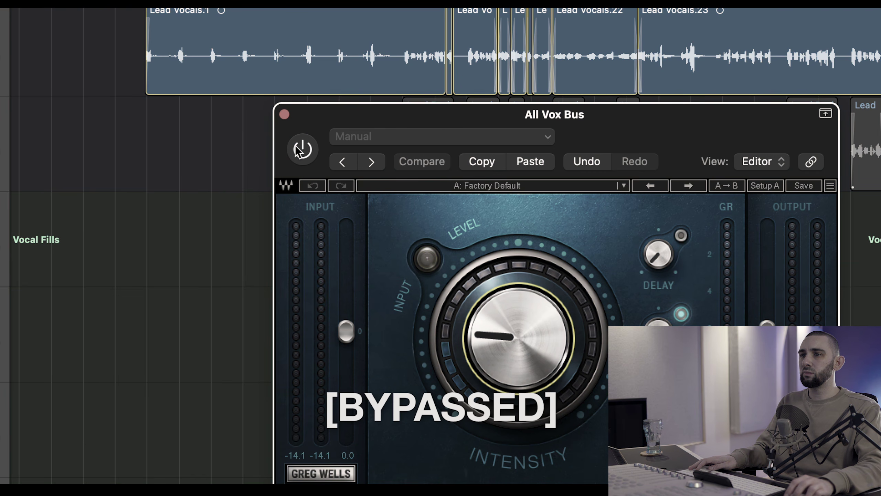
left_click(298, 150)
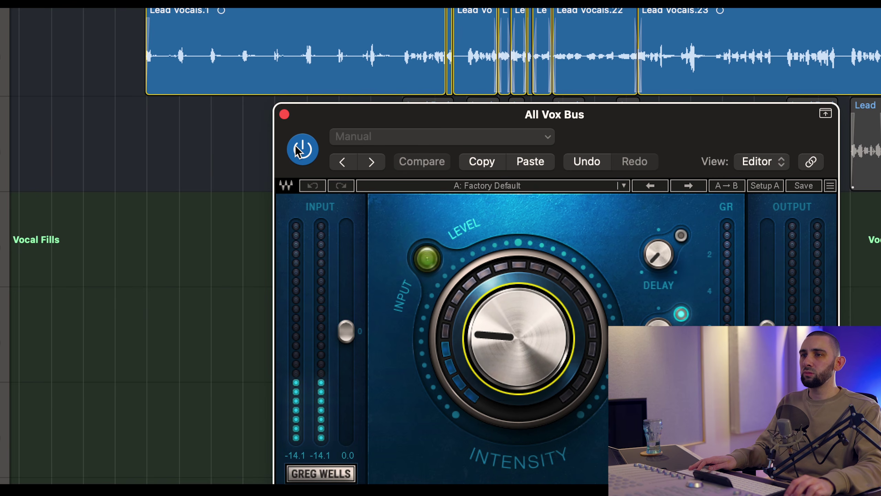
left_click(298, 151)
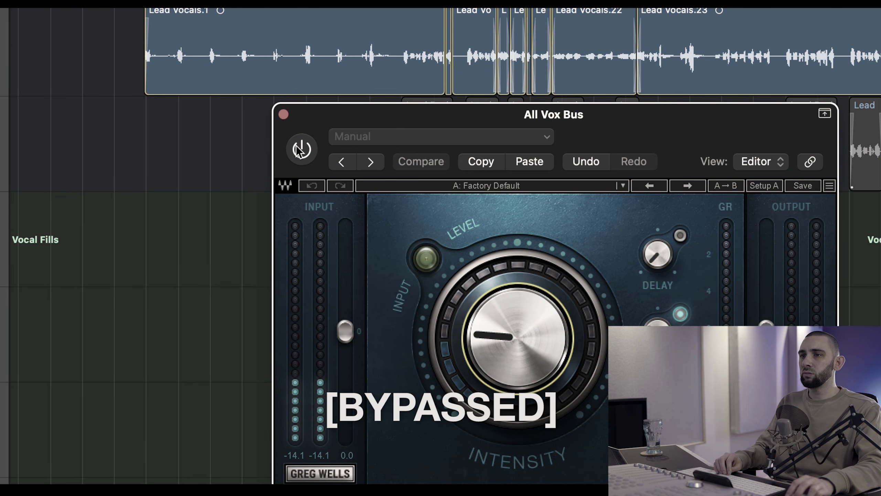
left_click(301, 149)
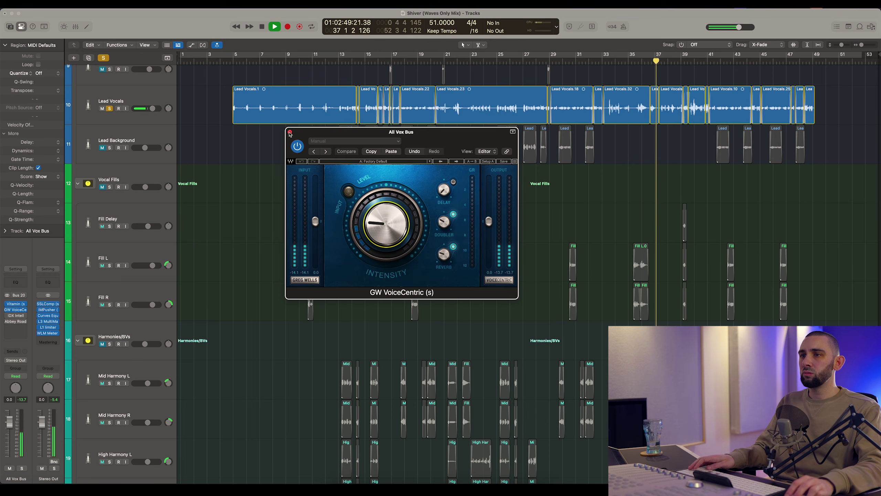
Close GW VoiceCentric, stop playback, and place the playhead in bar 22
left_click(290, 132)
key("space")
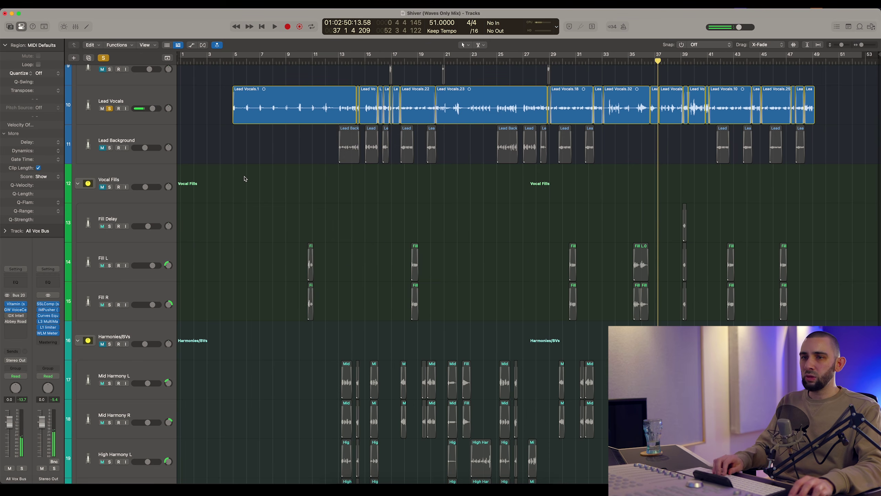
scroll(382, 122, "up", 5)
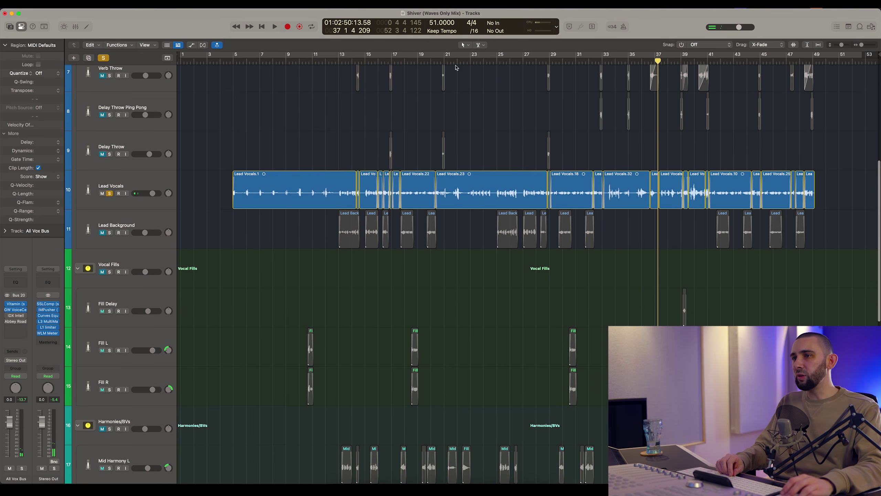
left_click(466, 61)
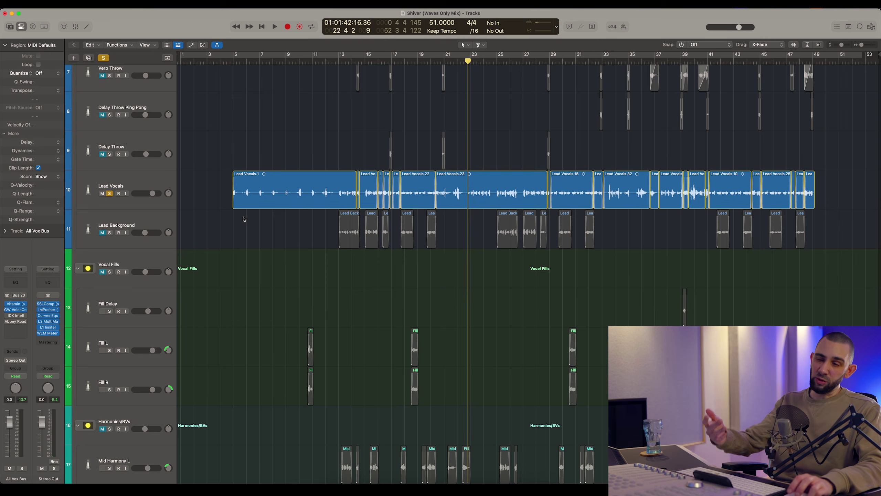
Reopen GW VoiceCentric on the All Vox Bus to review its settings, and close it
scroll(254, 227, "down", 20)
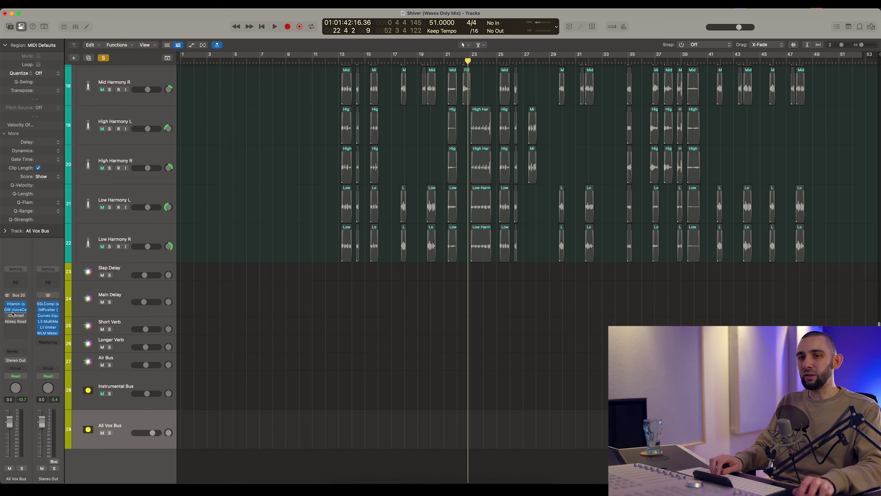
left_click(14, 309)
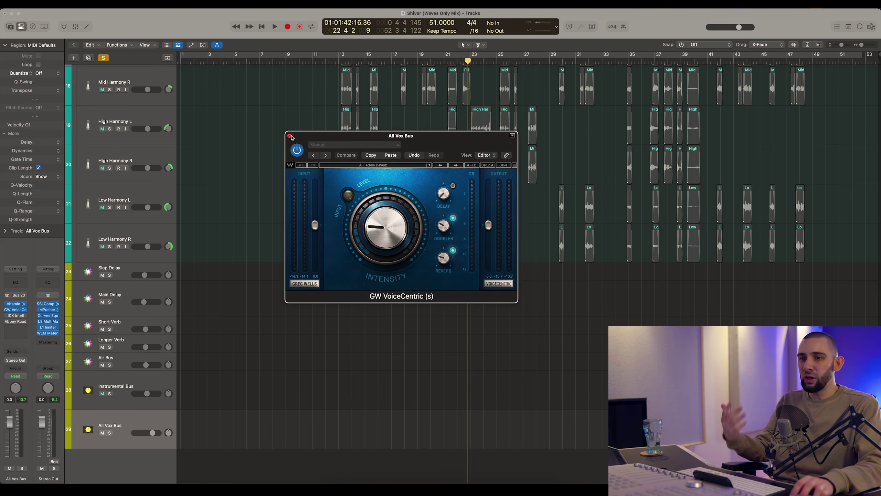
left_click(290, 132)
Open IDX Intelligent Dynamics on the All Vox Bus, turn it on with the Vocal To Front preset, and examine its Mix control
left_click(17, 316)
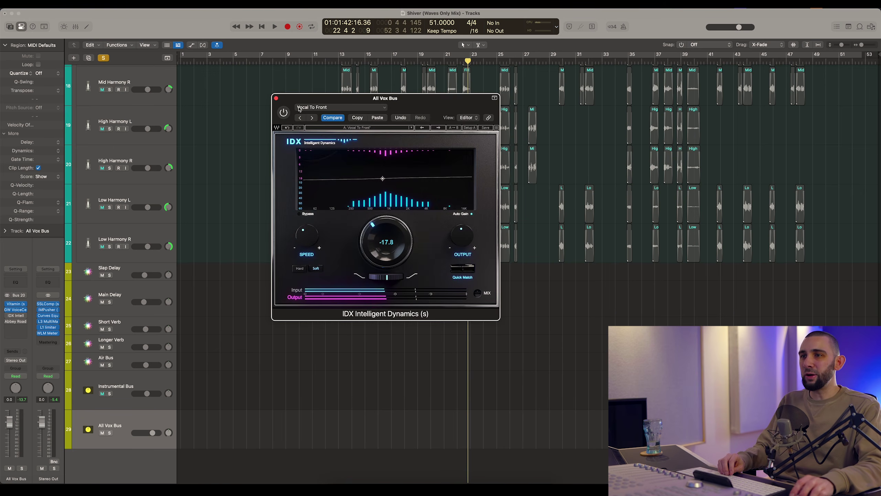
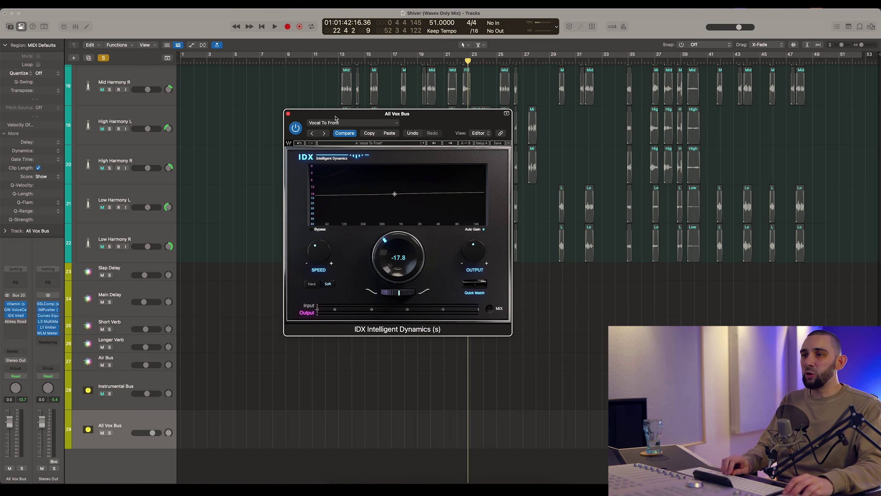
left_click_drag(335, 118, 329, 118)
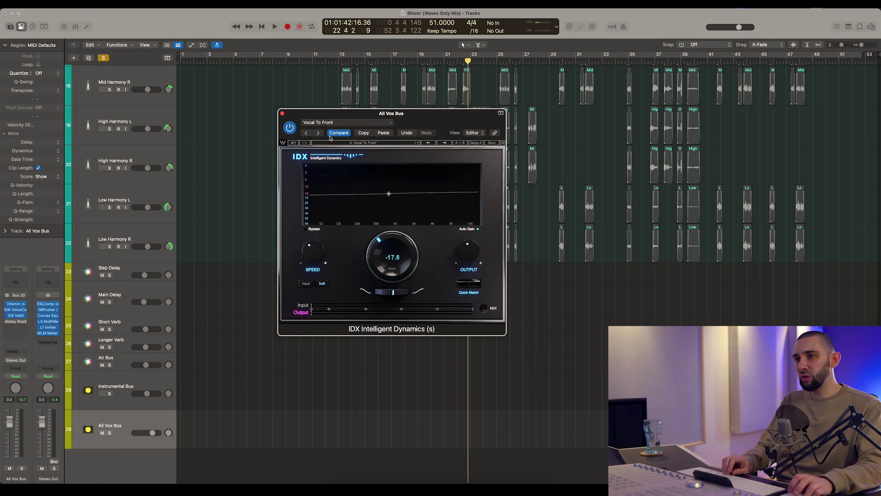
left_click(340, 146)
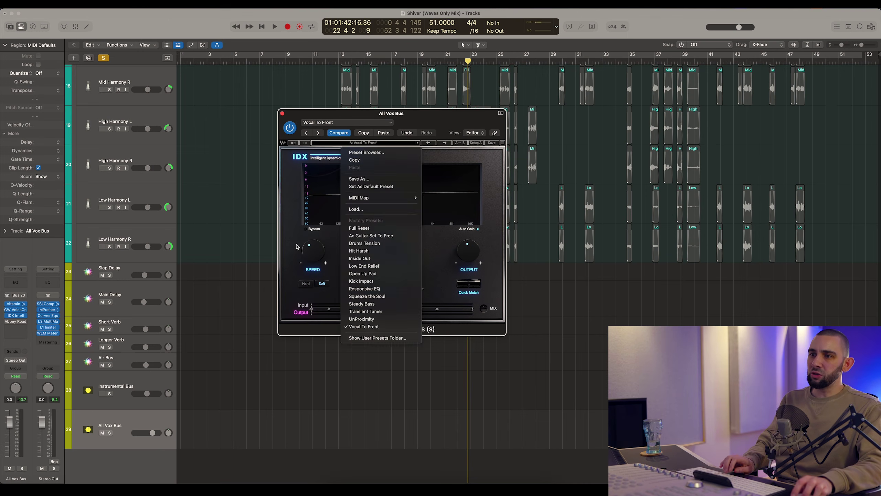
left_click(372, 326)
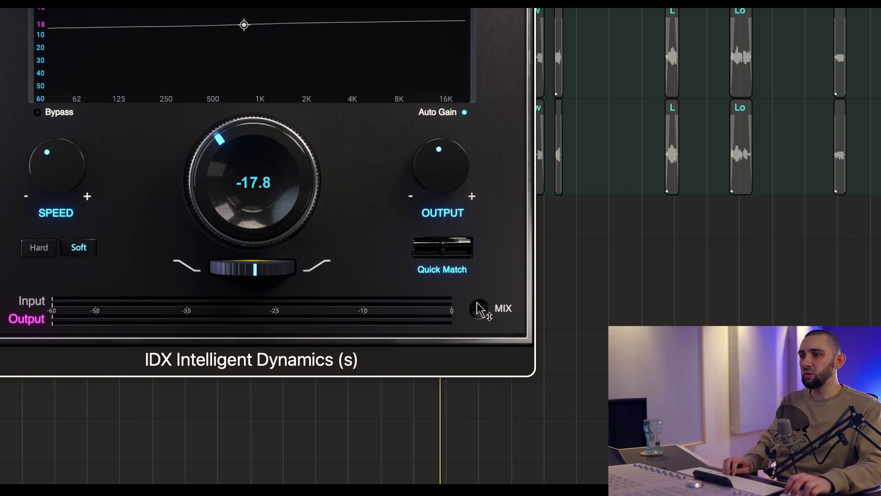
mouse_move(484, 308)
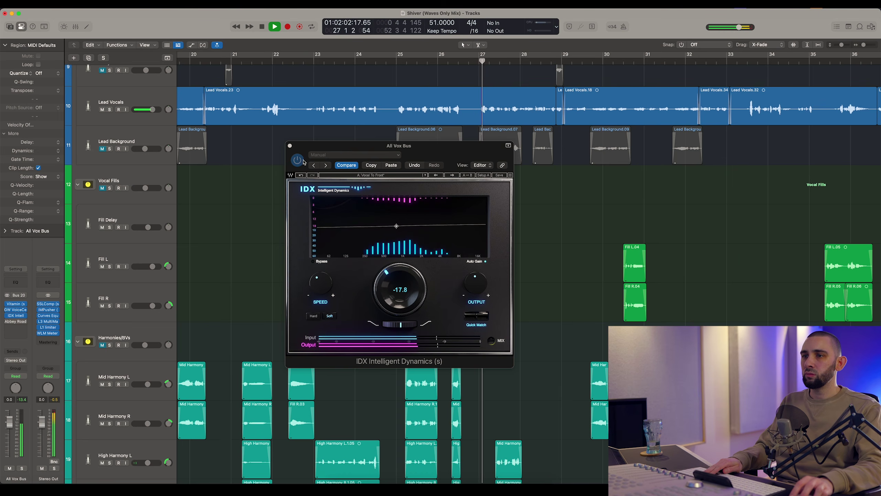
Compare the playing mix with IDX Intelligent Dynamics bypassed and active, stop playback, and close the plug-in
left_click(298, 161)
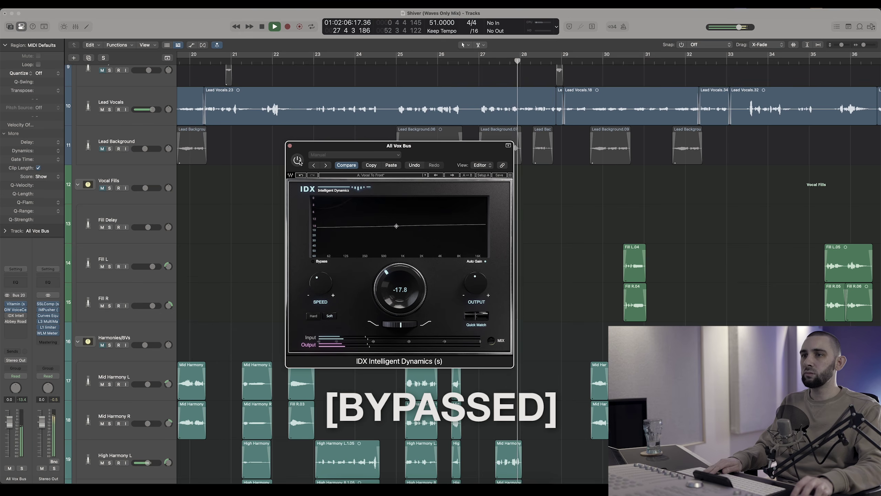
left_click(298, 160)
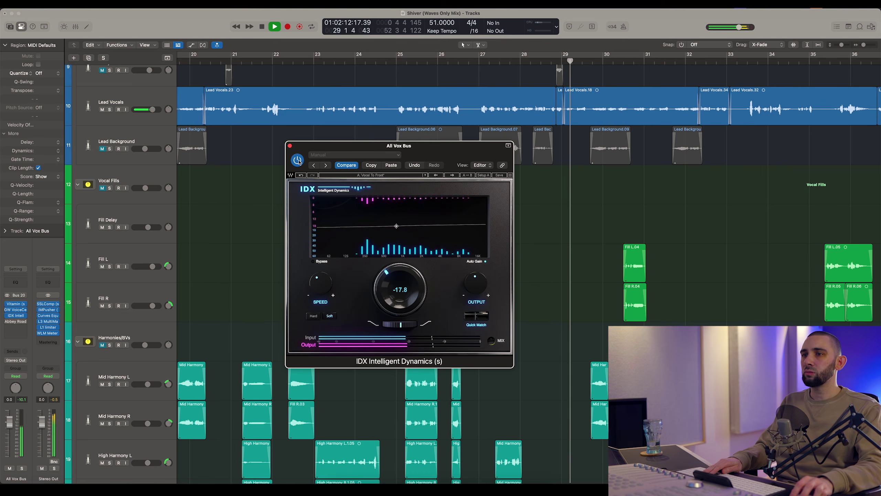
left_click(298, 161)
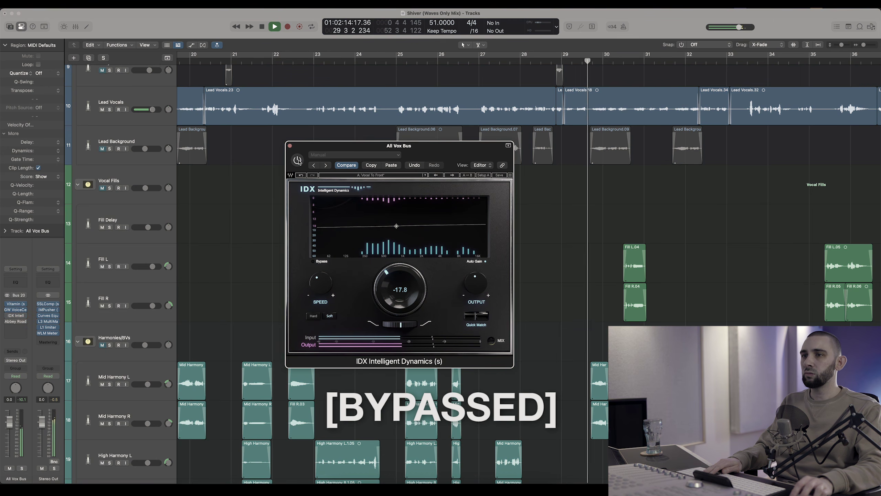
left_click(297, 161)
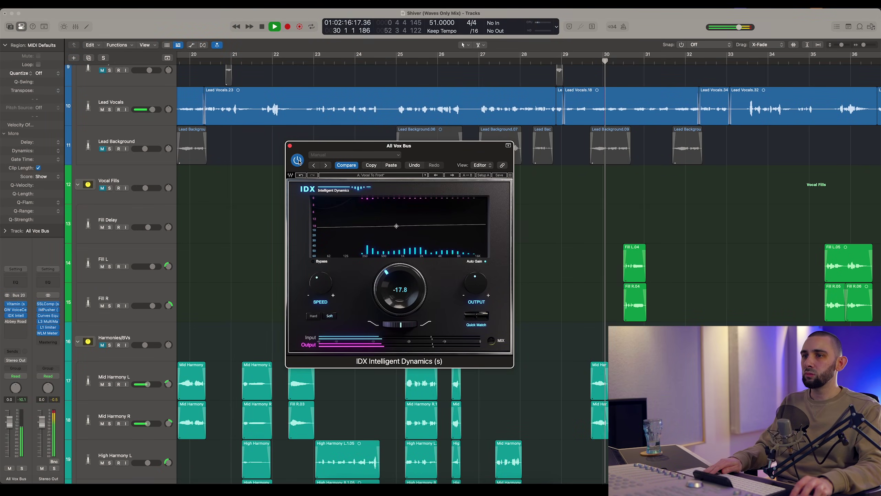
key("super+Left")
key("super+Left")
key("super+Left")
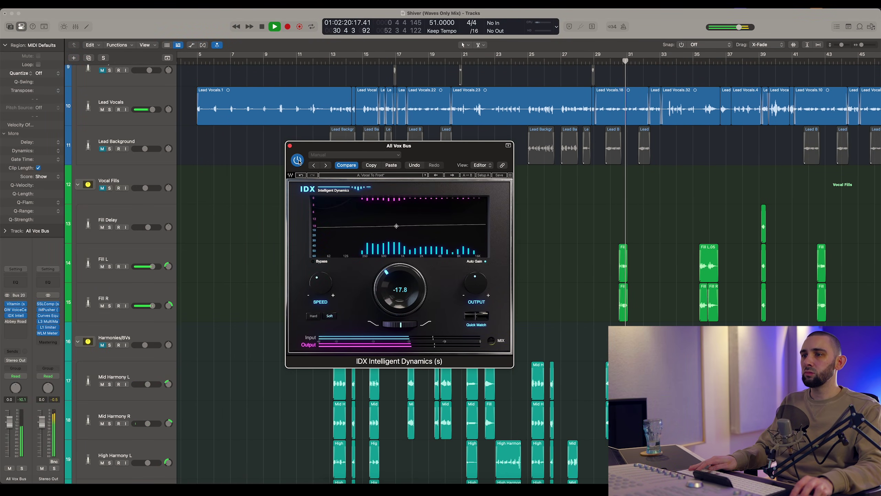
left_click(298, 161)
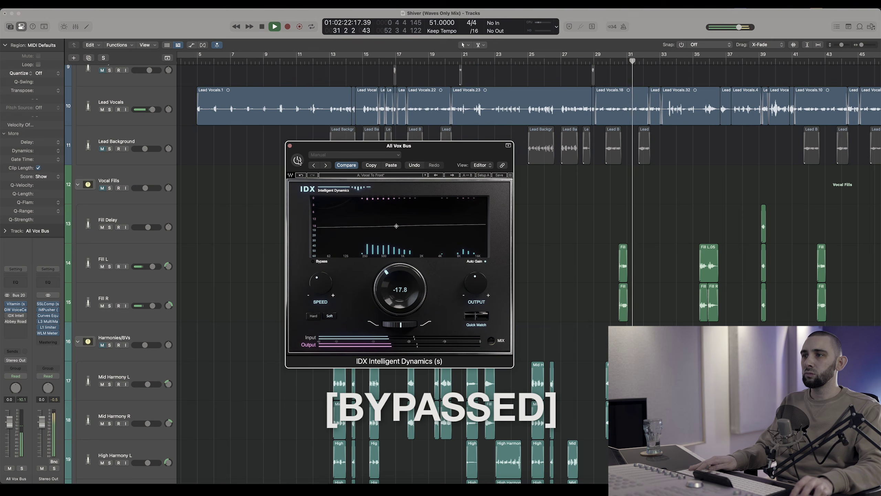
left_click(298, 161)
key("space")
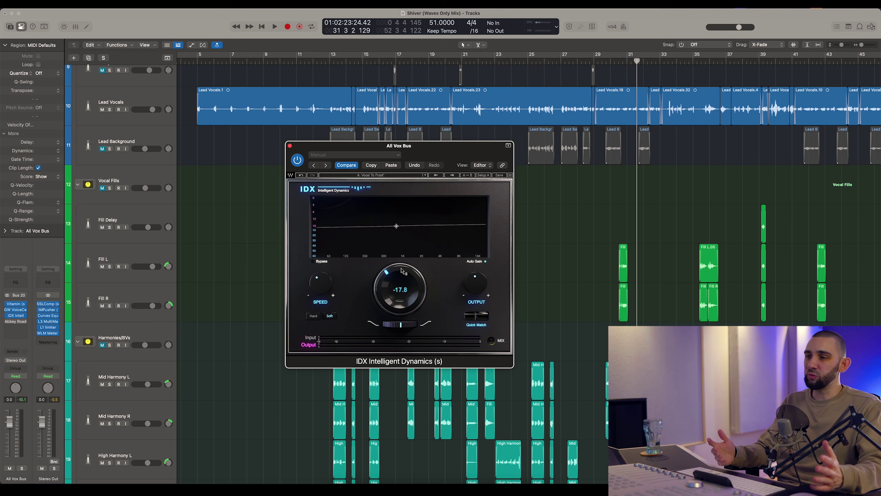
left_click_drag(355, 150, 350, 151)
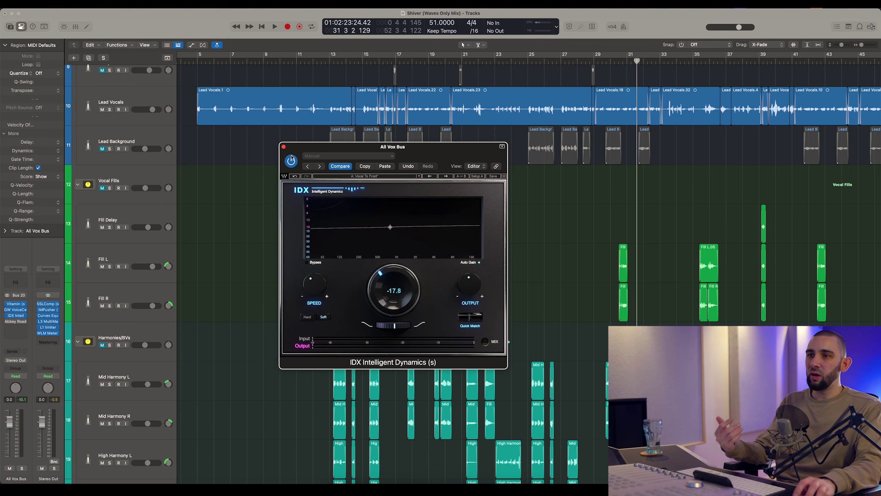
left_click(284, 147)
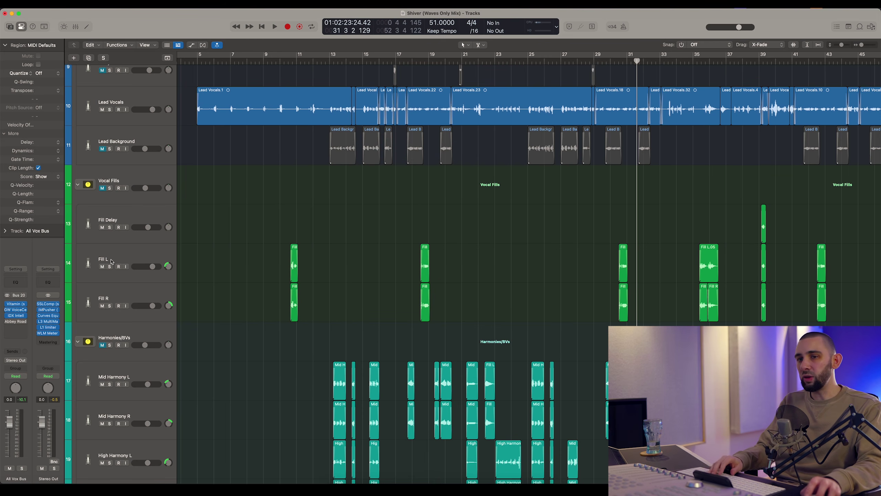
Open Abbey Road J37 Tape on the All Vox Bus with the plug-in active, and place the playhead in bar 22
left_click(17, 322)
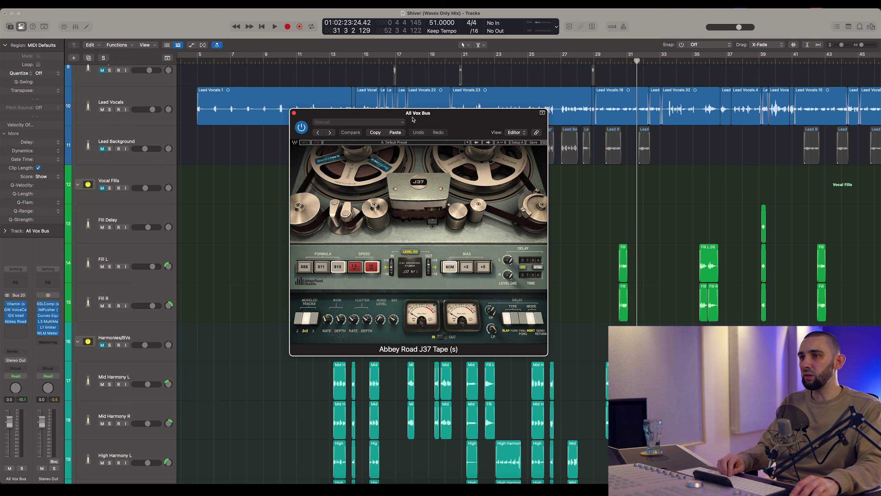
left_click_drag(413, 119, 400, 137)
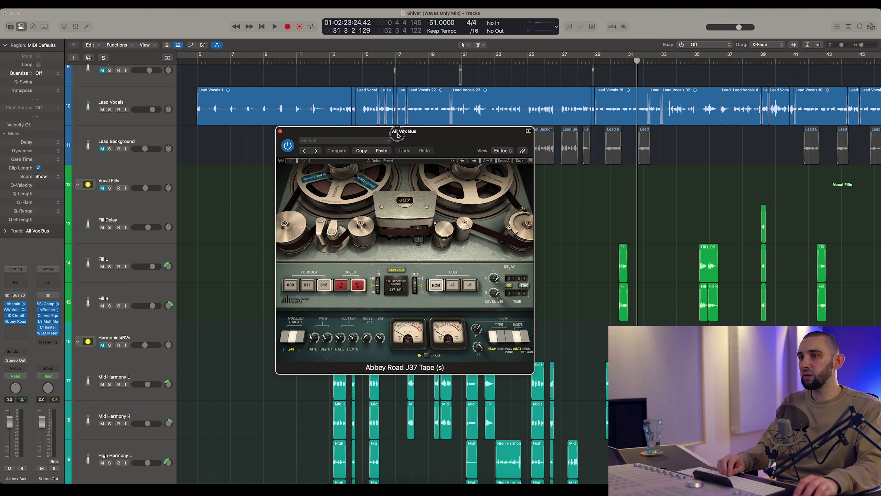
left_click(563, 69)
left_click_drag(596, 61, 491, 62)
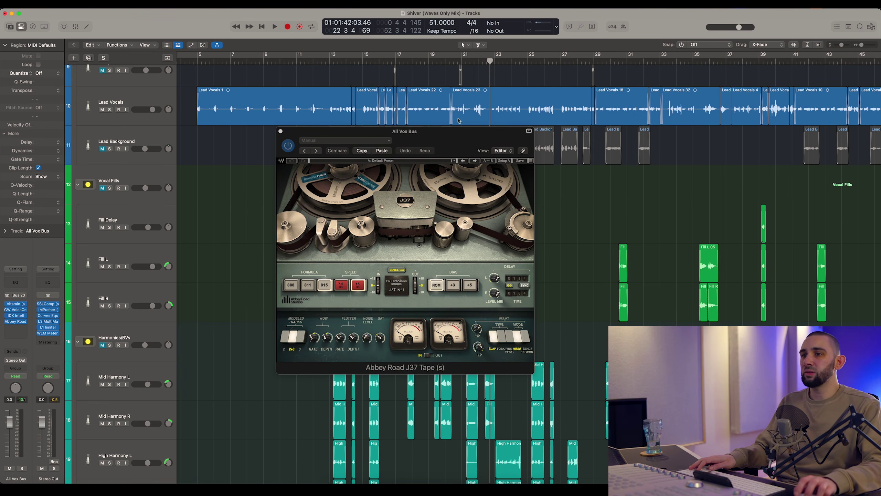
scroll(208, 111, "up", 3)
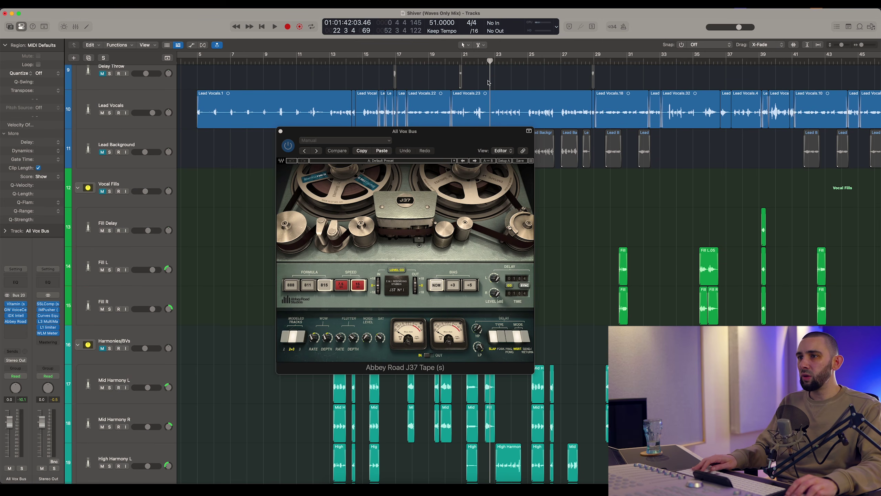
left_click(489, 60)
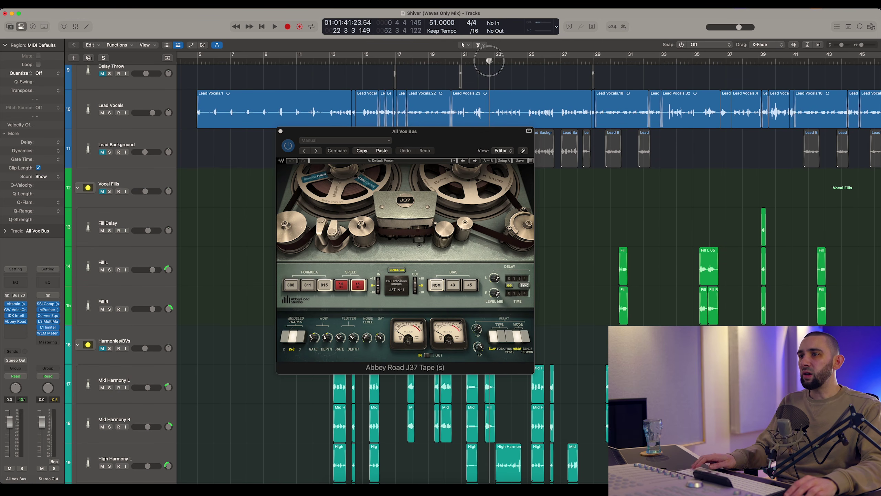
Solo the Lead Vocals, compare the playing vocal with J37 Tape bypassed and active, stop playback, and close the plug-in
left_click(109, 113)
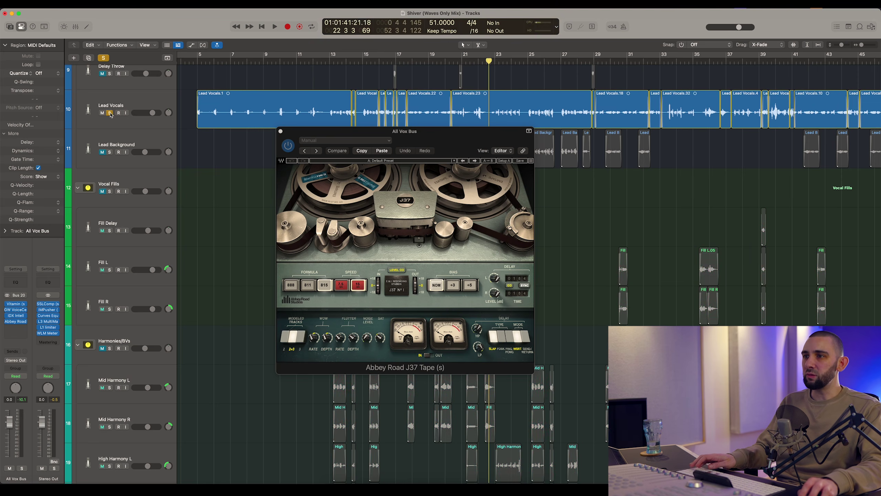
key("space")
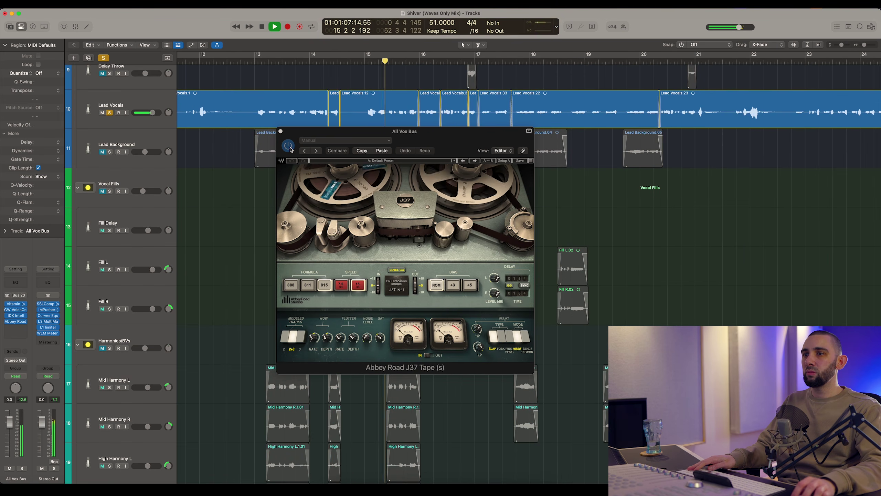
left_click(289, 147)
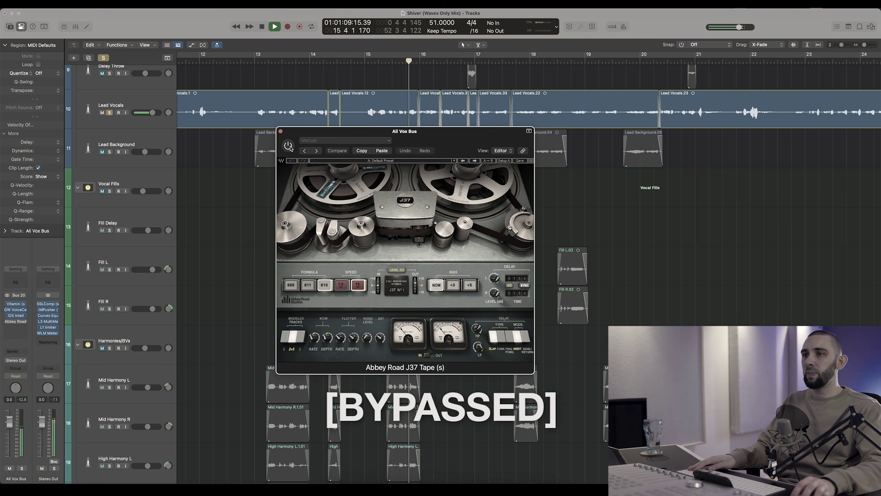
left_click(290, 147)
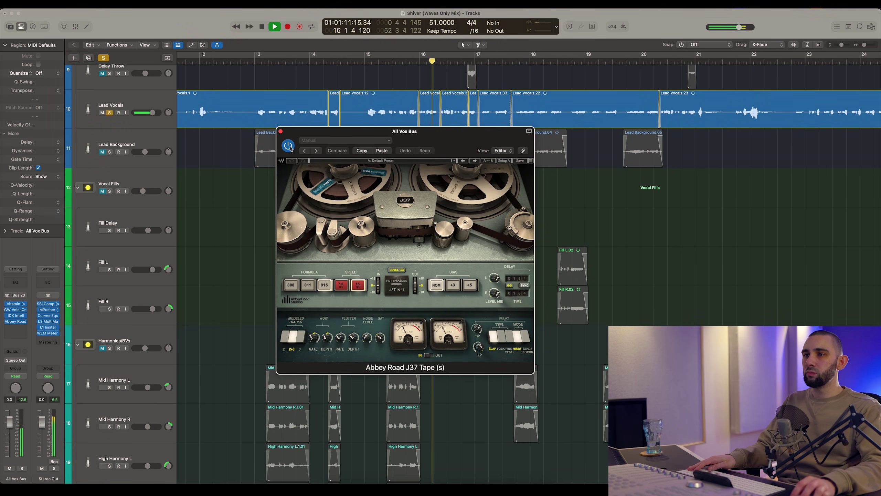
left_click(289, 146)
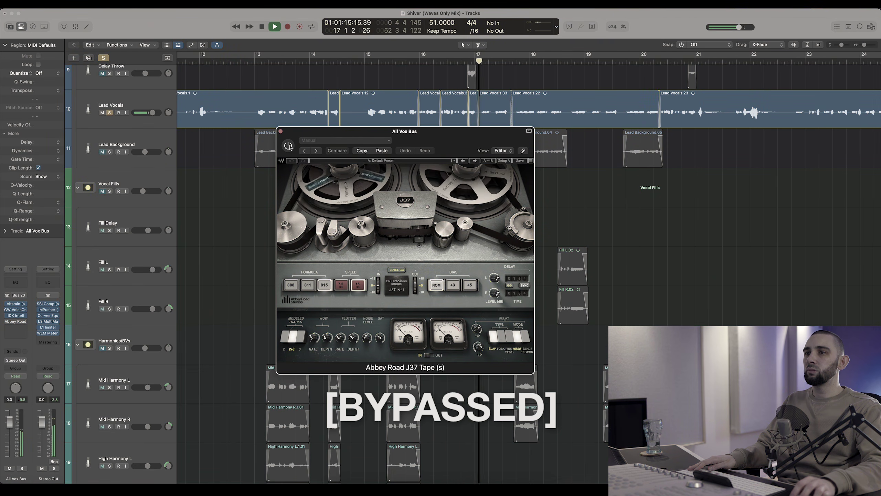
left_click(289, 146)
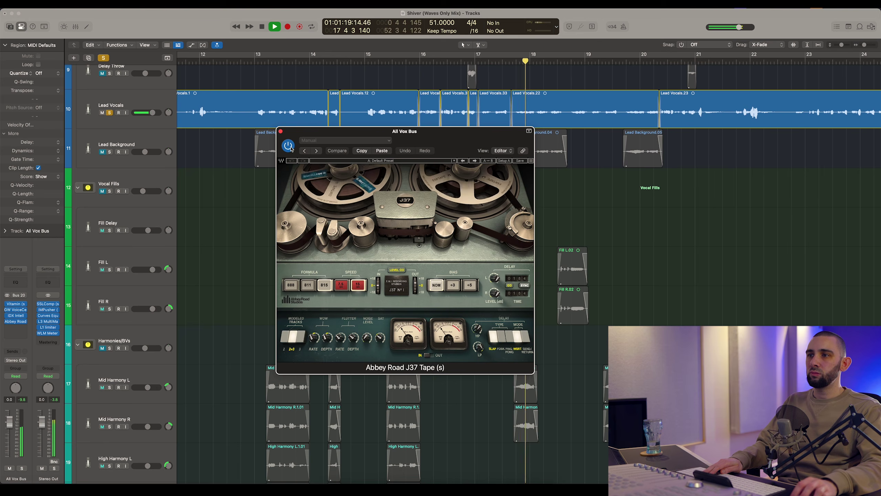
left_click(289, 146)
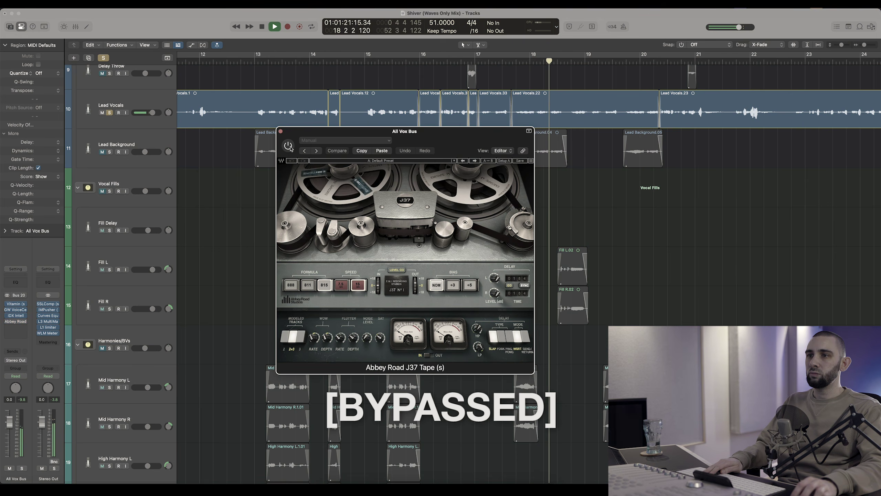
left_click(288, 146)
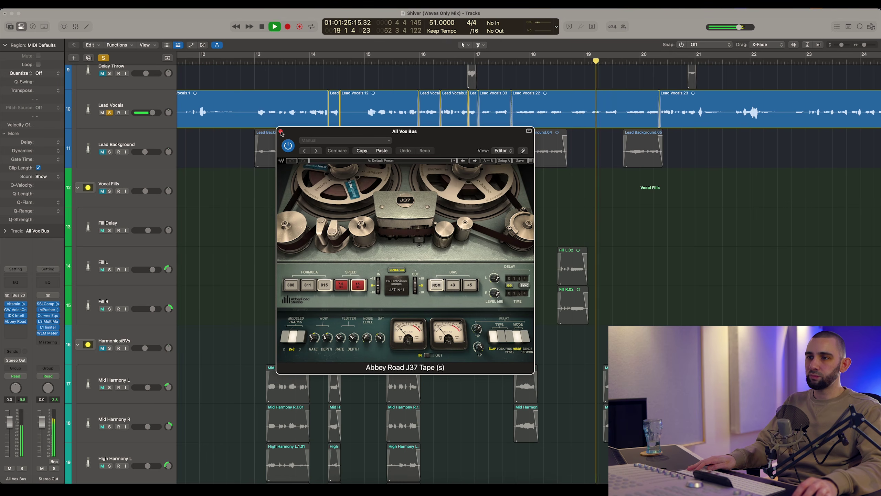
key("space")
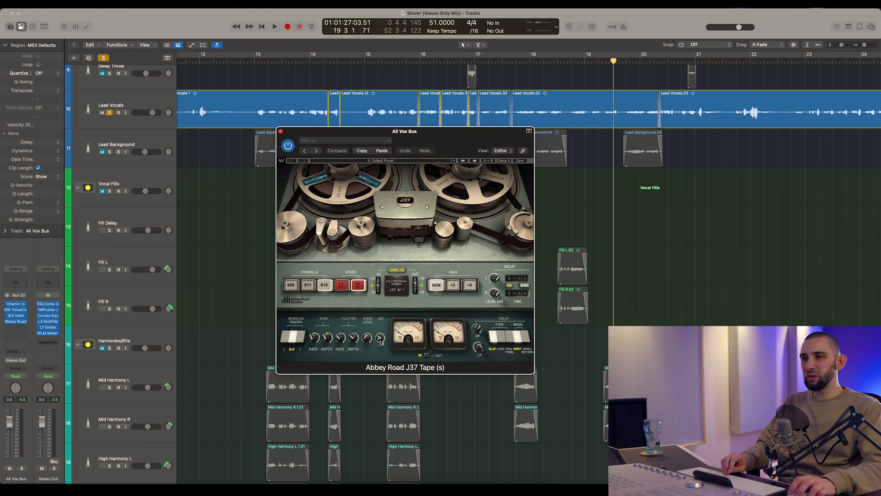
left_click(279, 136)
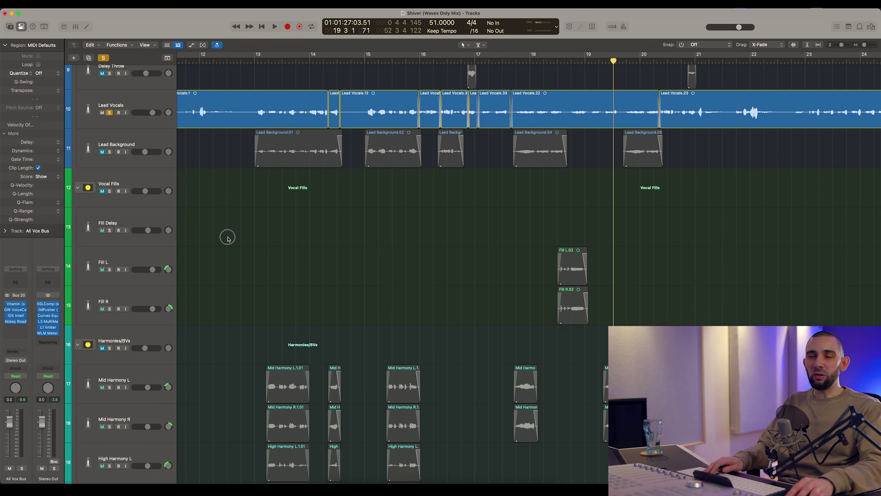
Turn off the Lead Vocals solo and select the All Vox Bus track
key("super+Left")
key("super+Left")
key("super+Left")
key("super+Left")
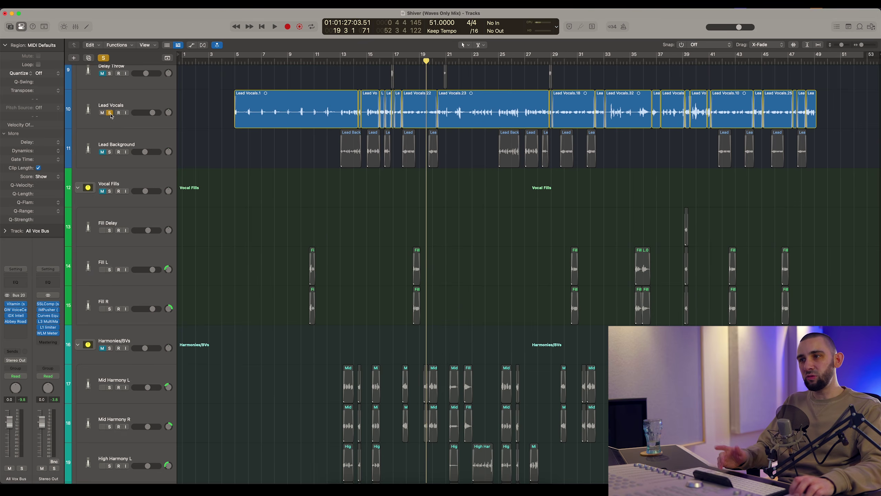
scroll(248, 144, "down", 5)
scroll(248, 144, "up", 10)
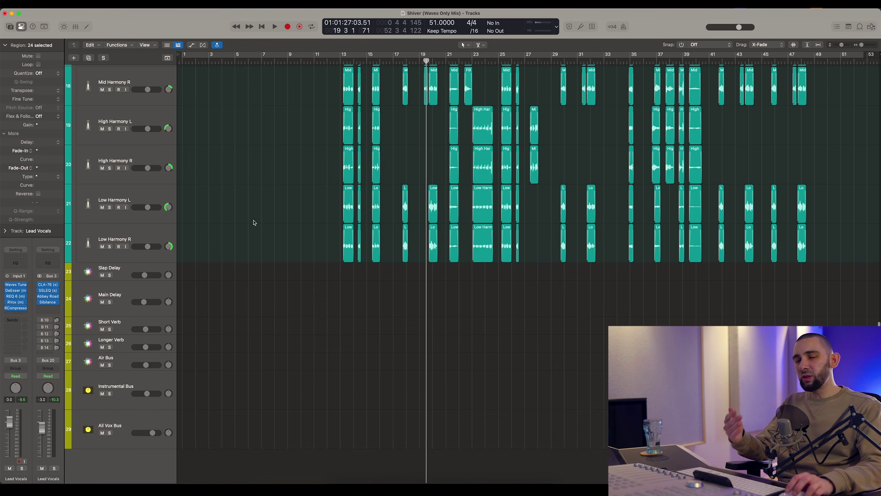
left_click(149, 416)
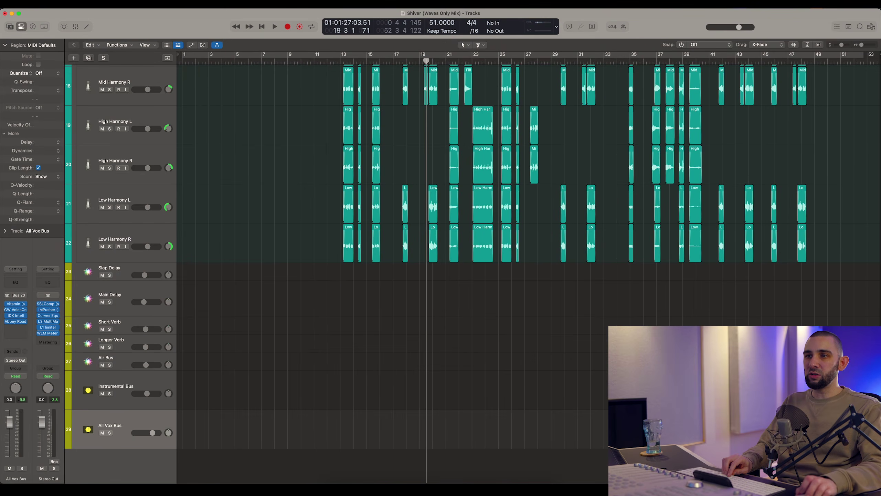
Select the Lead Vocals track to bring up its channel strip
scroll(269, 246, "up", 10)
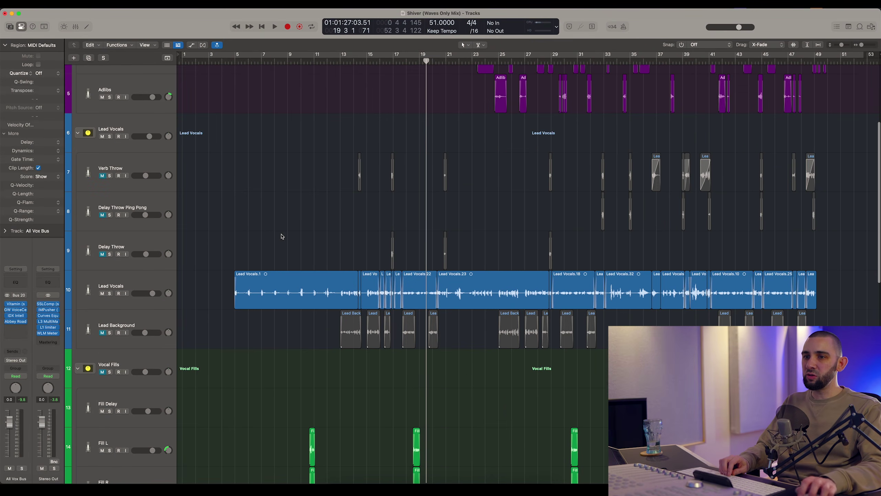
left_click(141, 283)
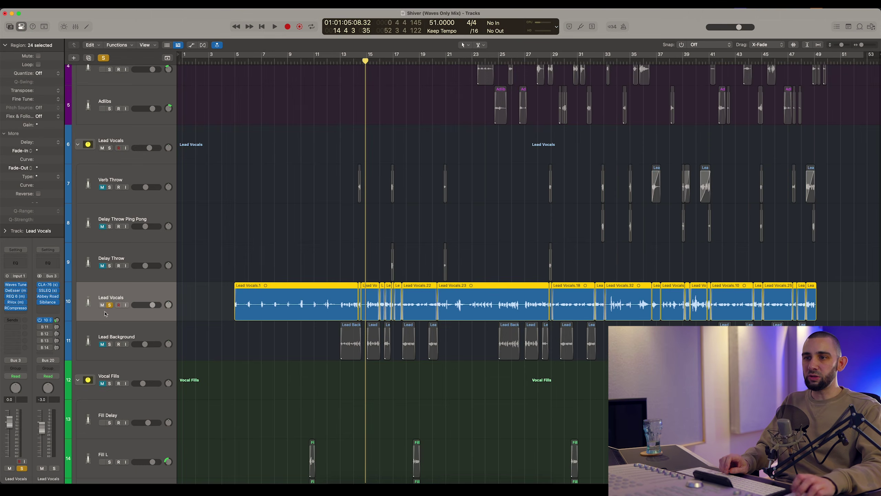
Select the Slap Delay track and open its H-Delay plug-in
scroll(242, 309, "down", 10)
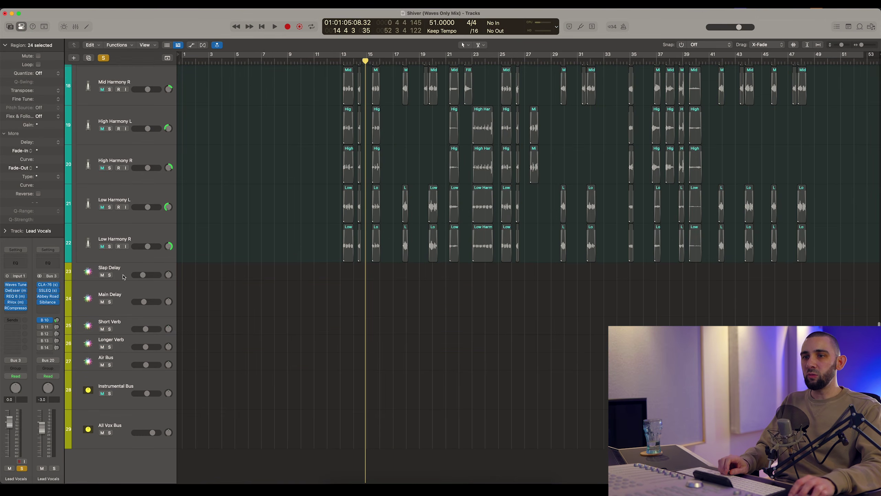
left_click(122, 277)
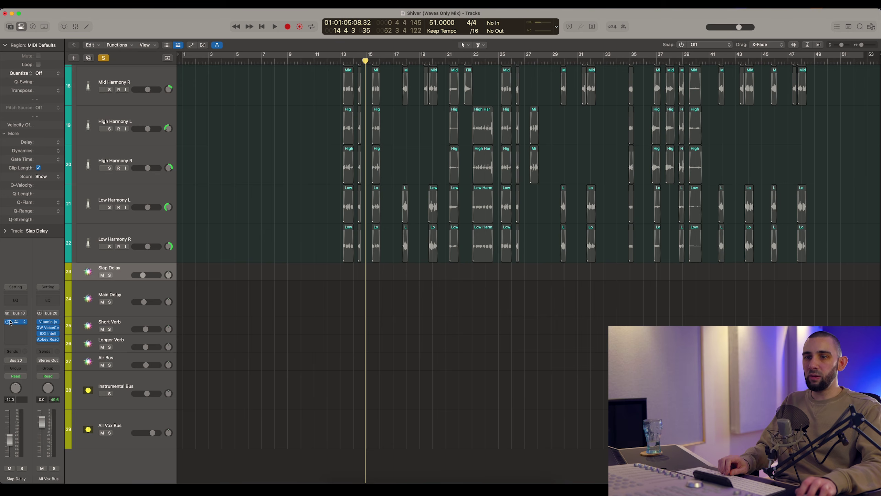
left_click(14, 321)
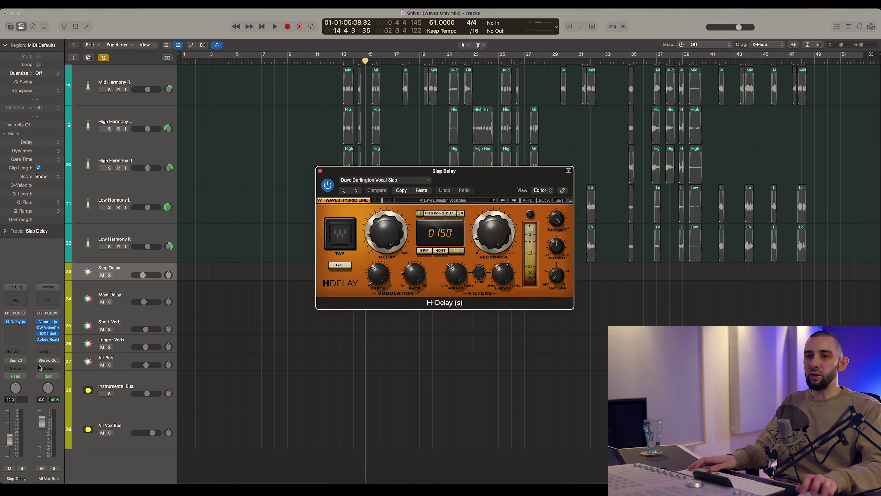
Position the playhead just before bar 15 and play the soloed lead vocals
scroll(271, 155, "up", 1)
scroll(271, 155, "up", 8)
left_click(344, 72)
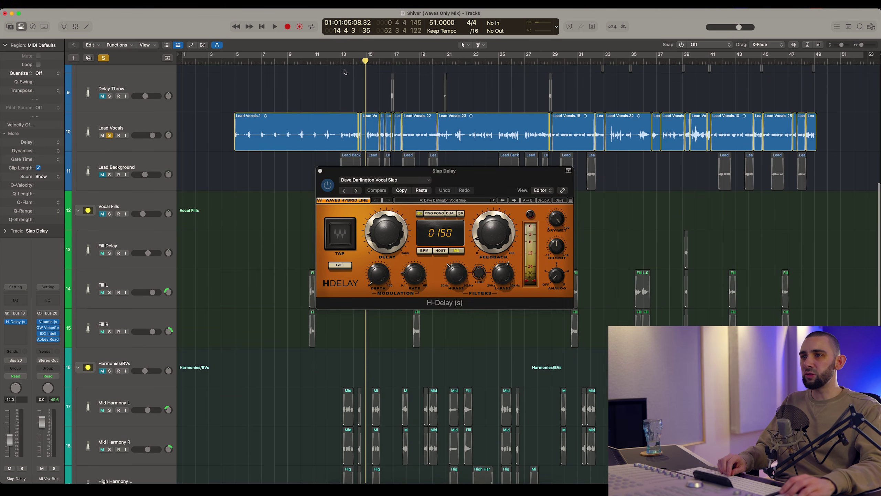
left_click_drag(367, 61, 365, 62)
scroll(238, 188, "down", 1)
scroll(238, 187, "down", 1)
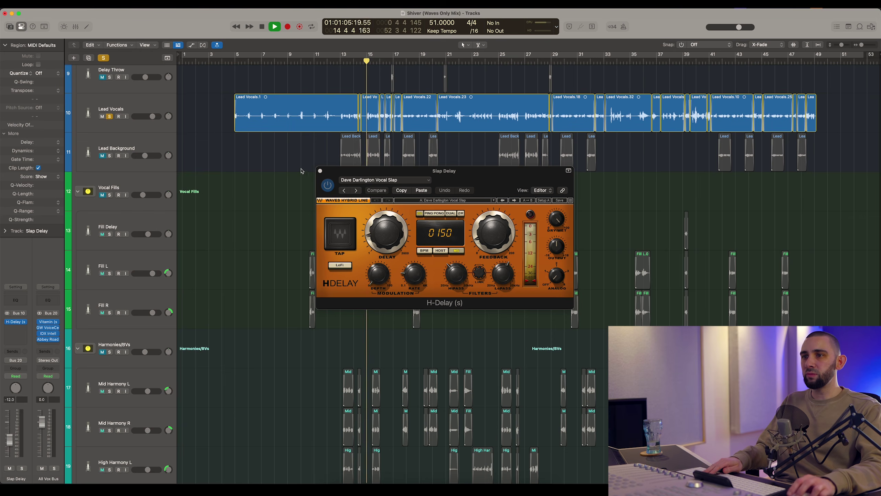
Mute and unmute the Slap Delay track twice during playback to compare the vocal with and without it
scroll(241, 208, "down", 10)
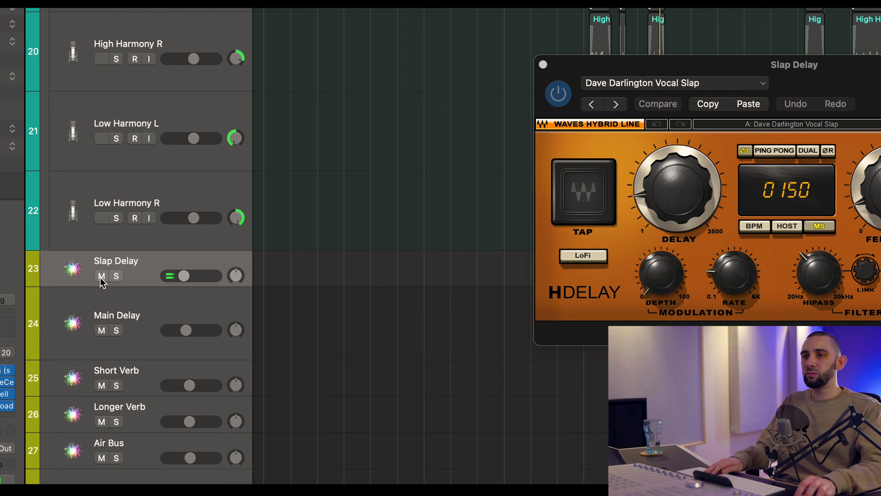
left_click(102, 276)
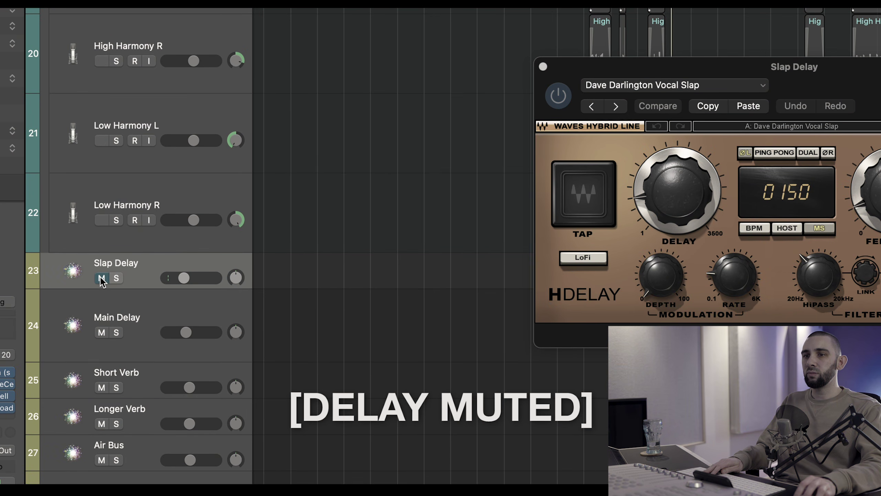
left_click(101, 279)
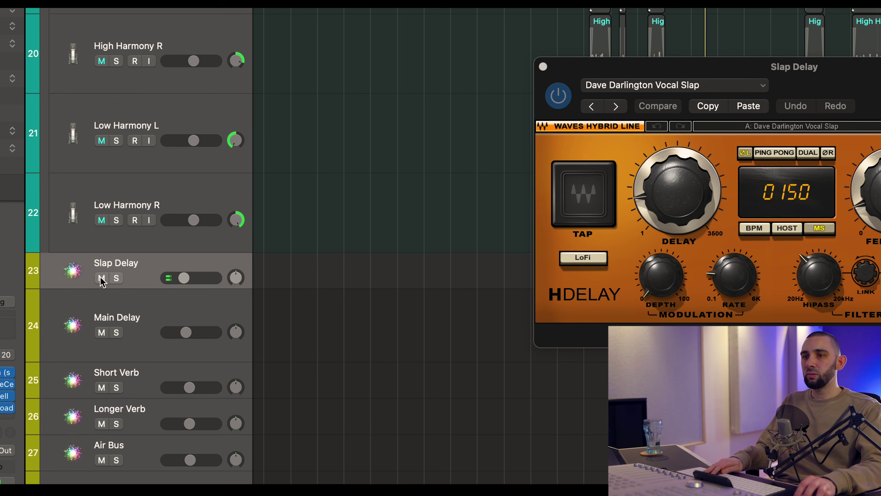
left_click(102, 278)
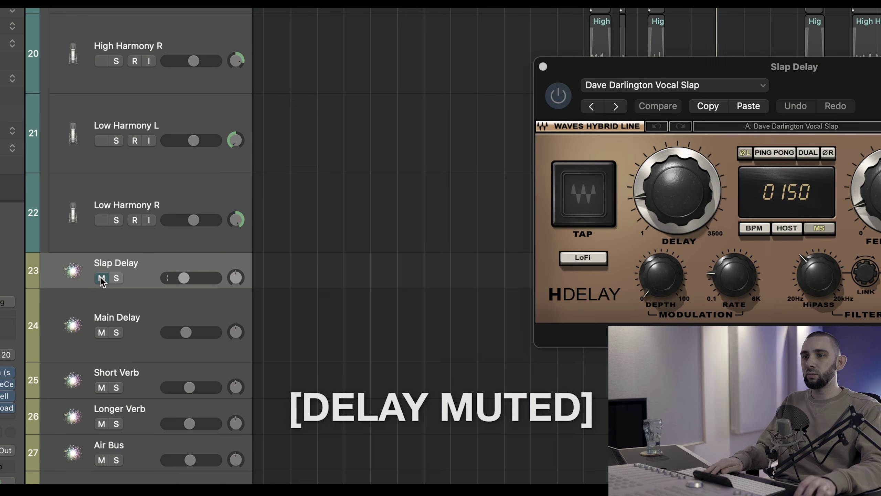
left_click(102, 278)
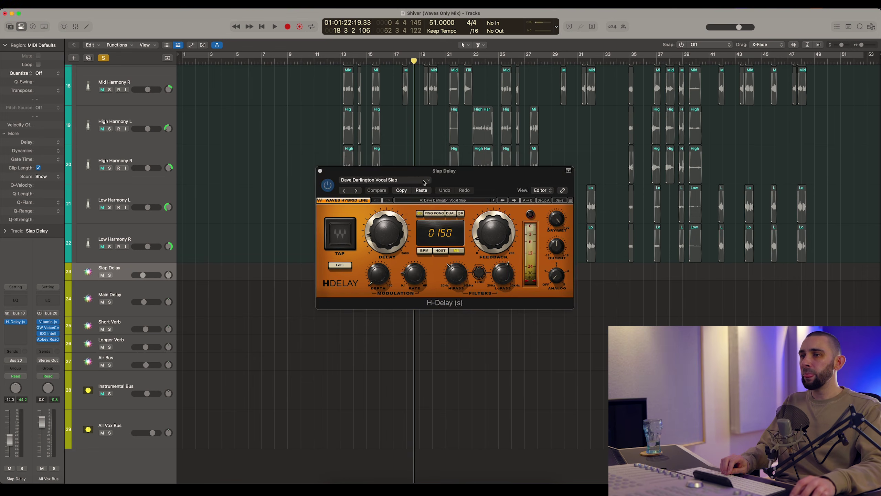
Examine the Dave Darlington Vocal Slap preset in the Slap Delay's H-Delay, and close the plug-in
left_click_drag(397, 136, 327, 111)
left_click_drag(408, 216, 407, 219)
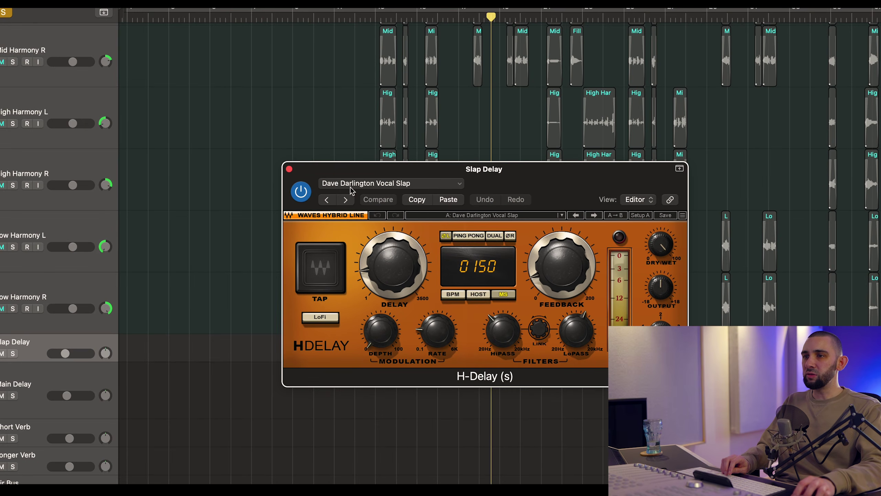
left_click(351, 188)
left_click(350, 188)
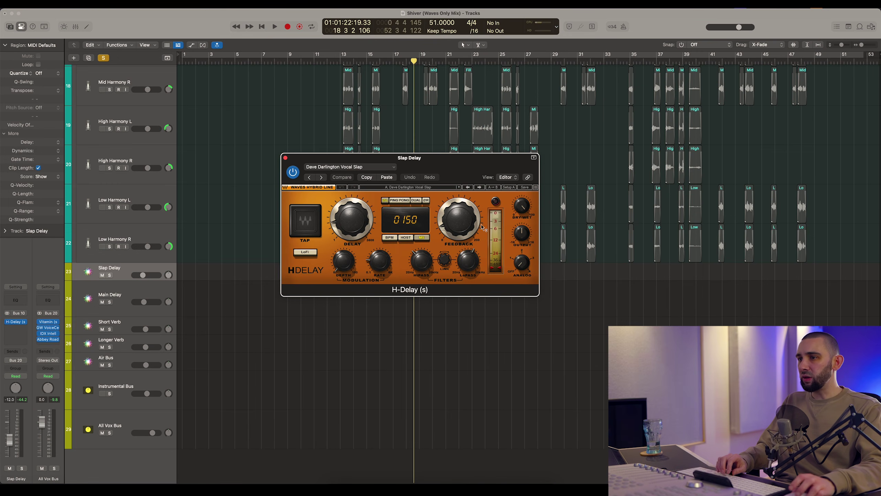
left_click(285, 158)
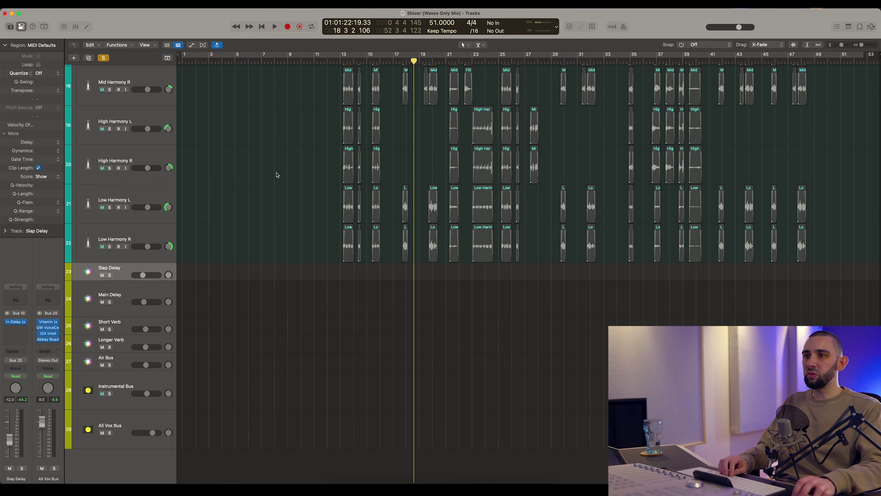
Open the H-Delay plug-in on the Main Delay track and briefly display the tracks' volume automation
scroll(274, 173, "up", 10)
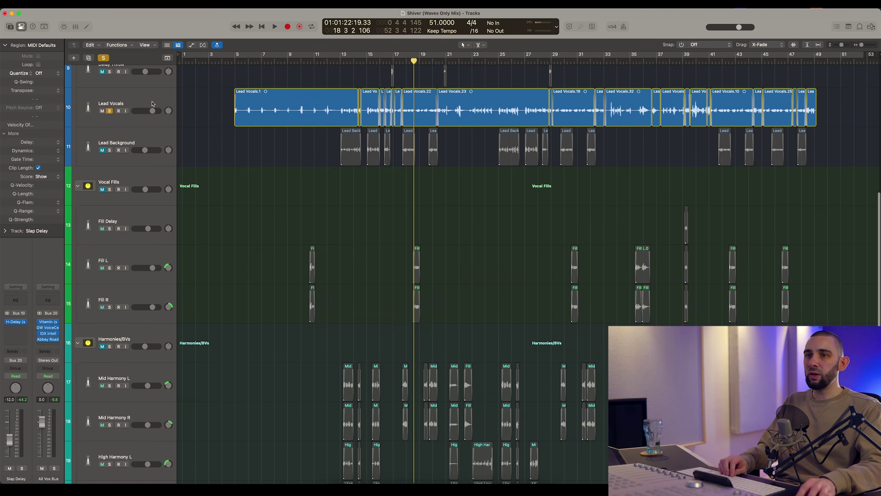
key("Down")
left_click(16, 317)
left_click_drag(315, 101, 365, 122)
key("a")
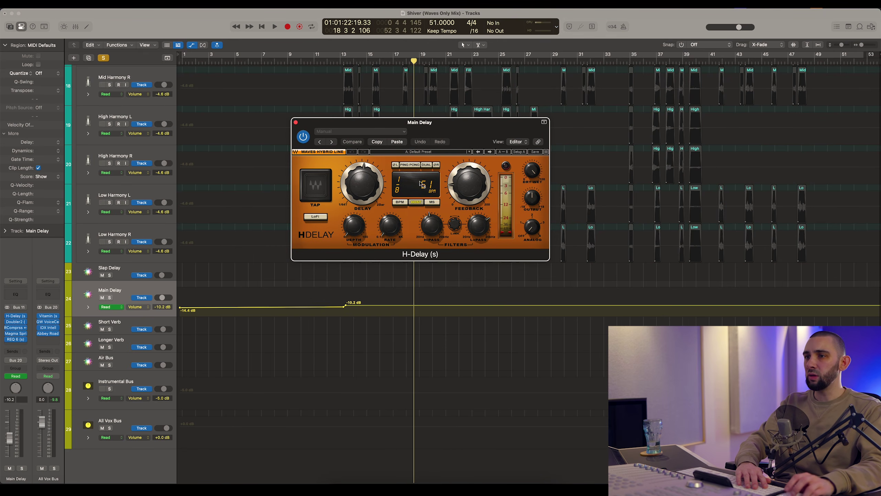
key("a")
left_click_drag(386, 125, 370, 128)
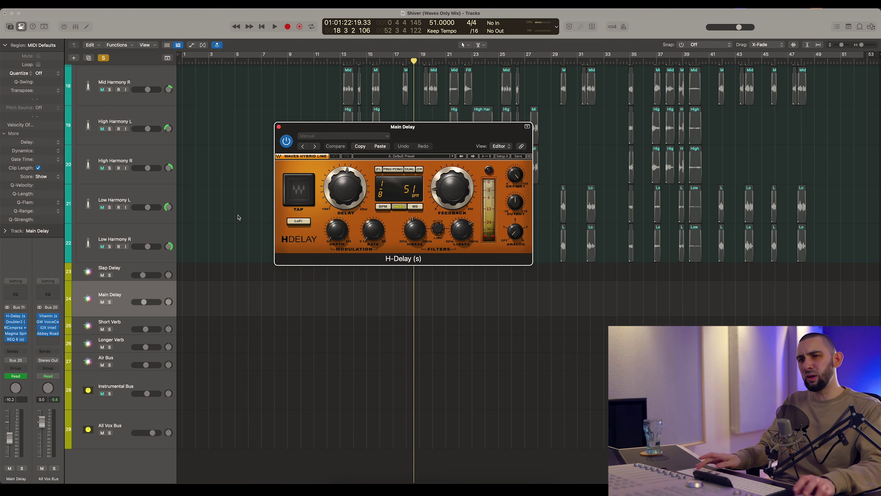
Play the vocal from about bar 18 to hear the Main Delay, and stop playback
left_click(118, 296)
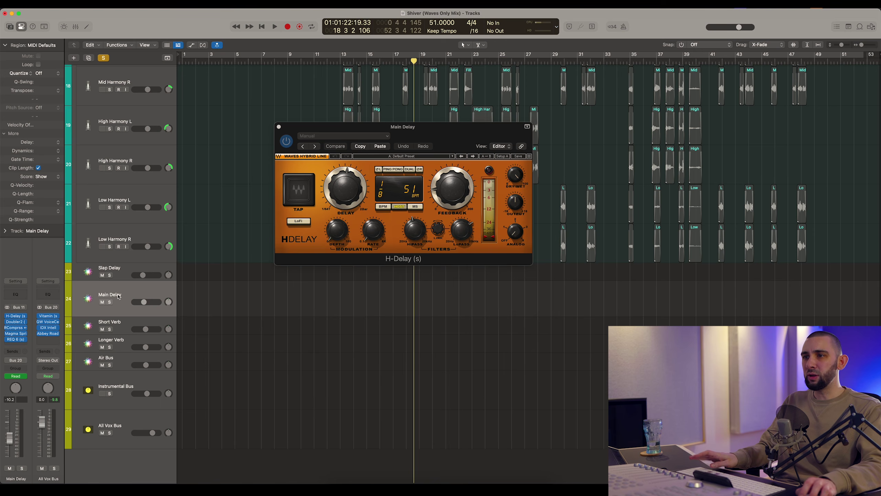
scroll(239, 250, "up", 3)
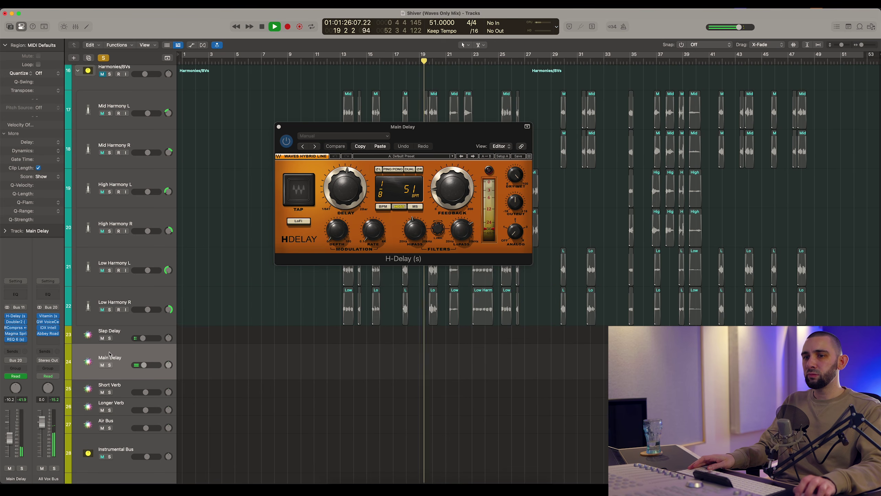
key("space")
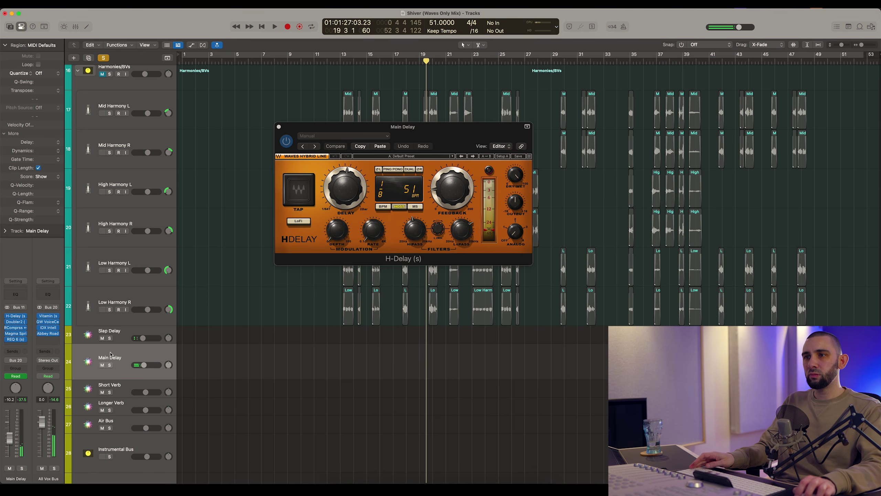
Zoom in horizontally on the timeline and move the playhead to just before bar 15
scroll(215, 346, "up", 8)
left_click(403, 59)
key("super+Right")
key("super+Right")
key("super+Right")
key("super+Right")
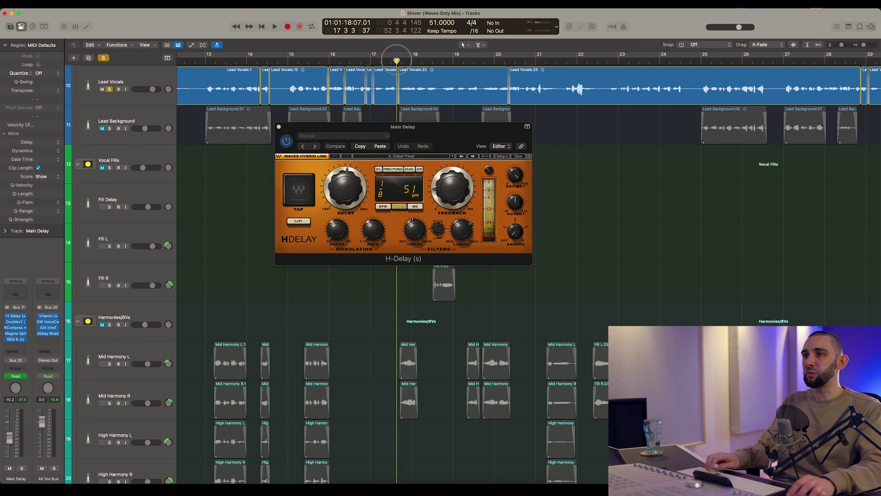
left_click_drag(396, 60, 285, 61)
Play from just before bar 15, mute and unmute the Main Delay track twice to compare, and stop playback
scroll(213, 210, "down", 10)
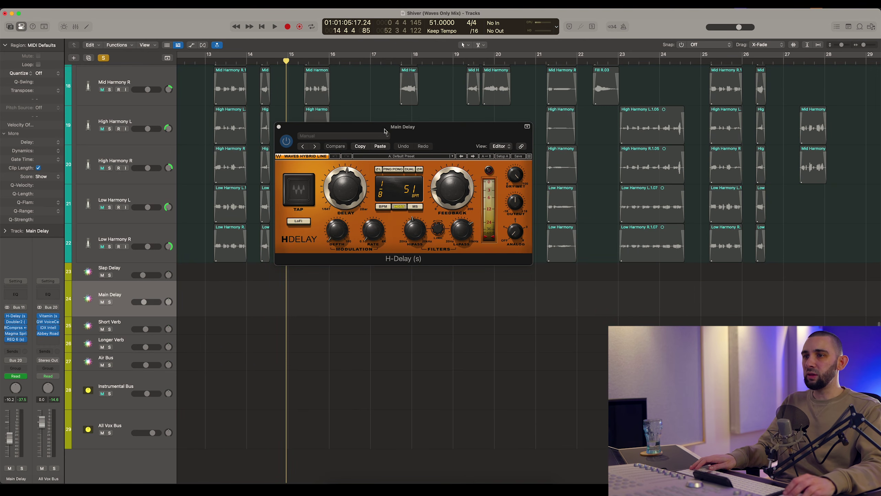
left_click_drag(385, 131, 372, 167)
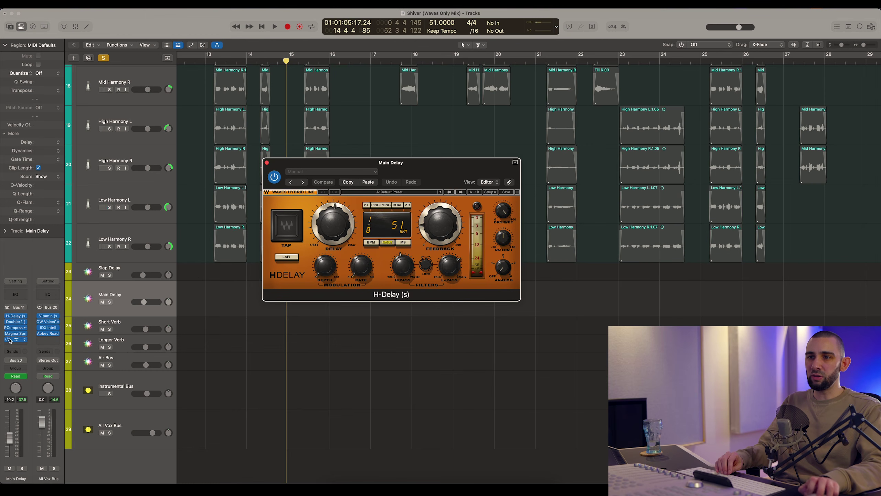
scroll(218, 232, "up", 8)
scroll(157, 278, "down", 8)
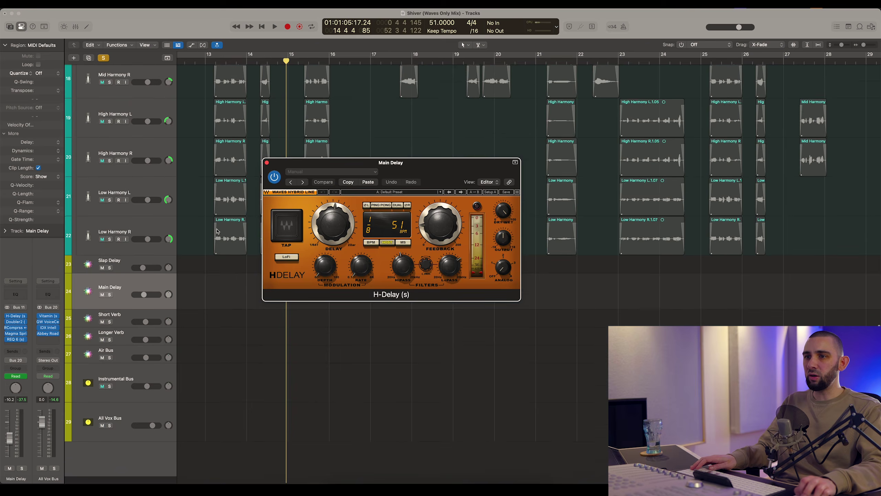
key("space")
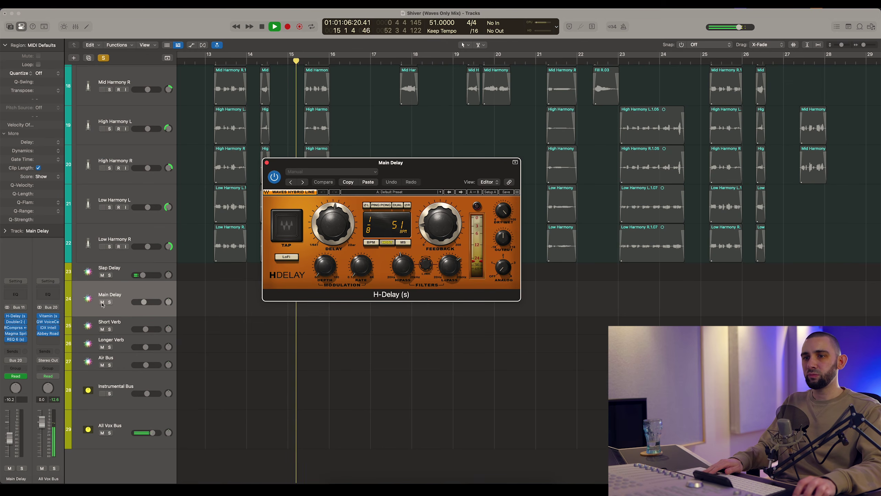
scroll(103, 306, "up", 1)
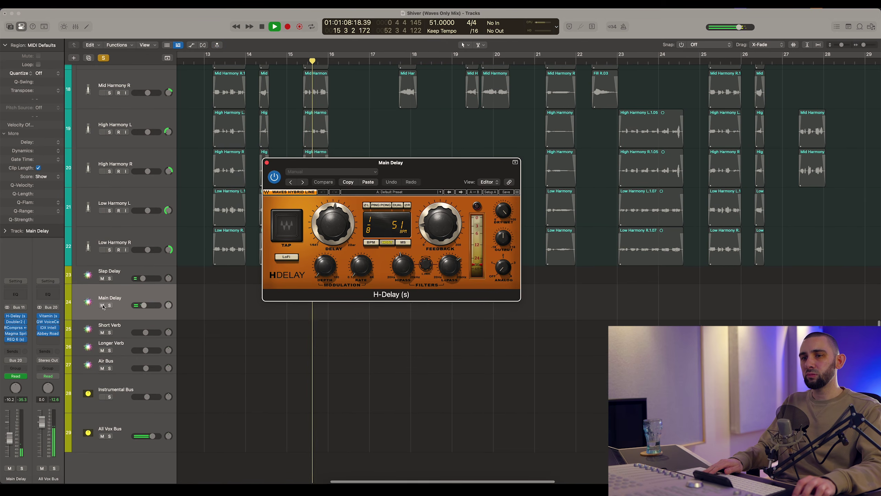
left_click(102, 309)
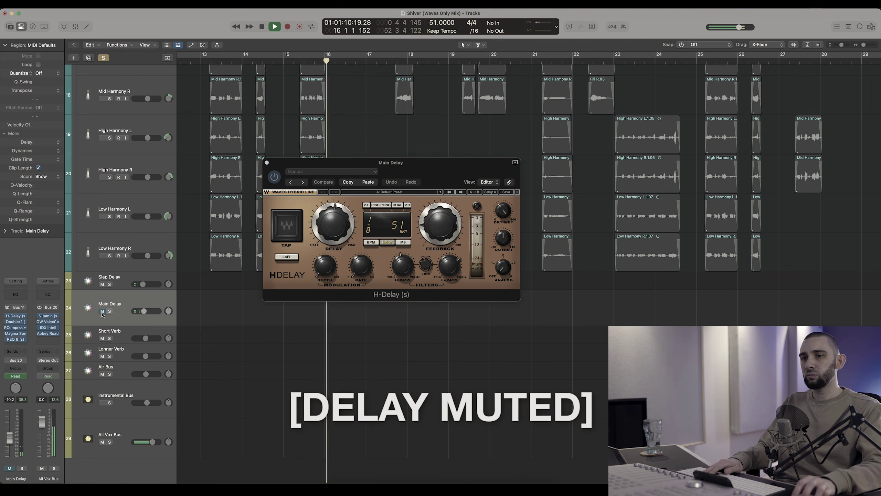
left_click(103, 311)
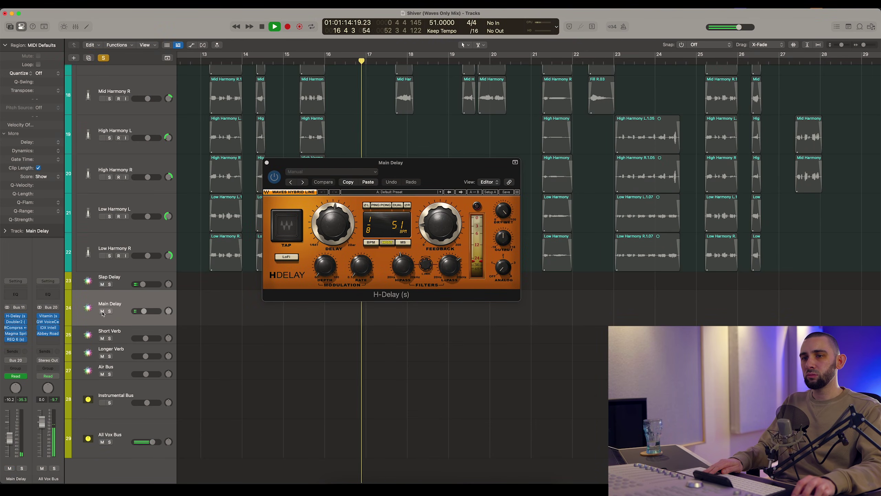
left_click(102, 312)
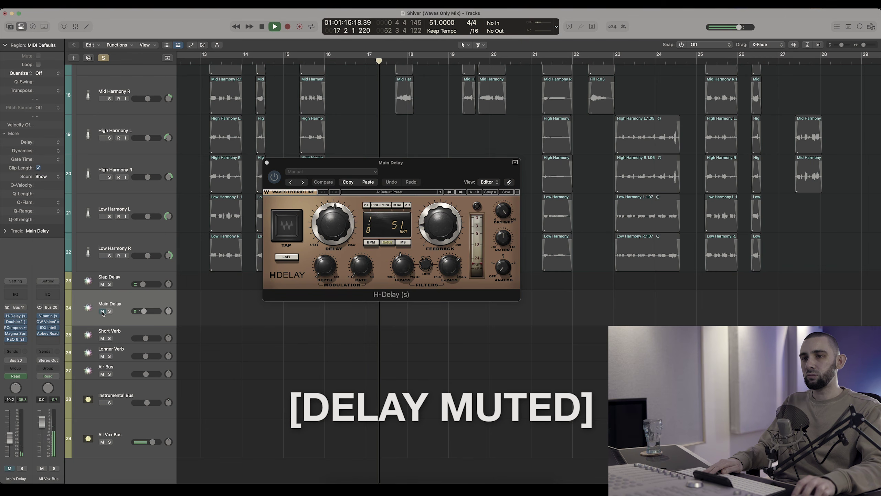
left_click(102, 311)
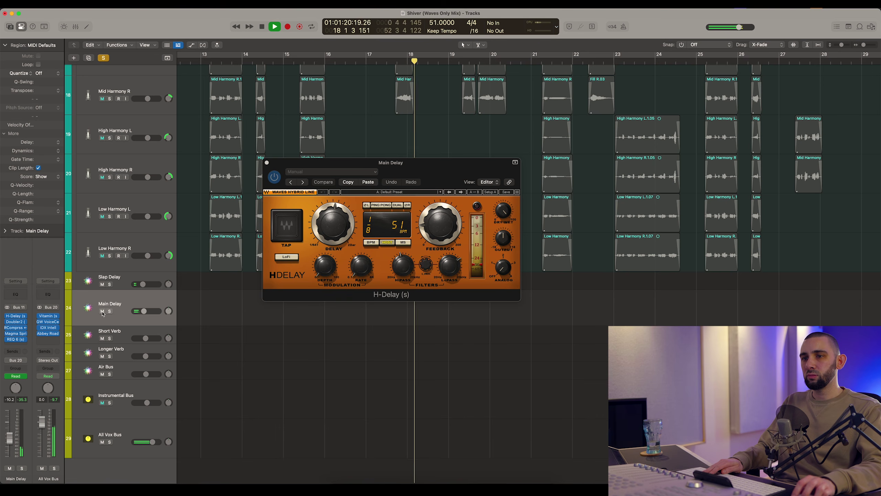
key("space")
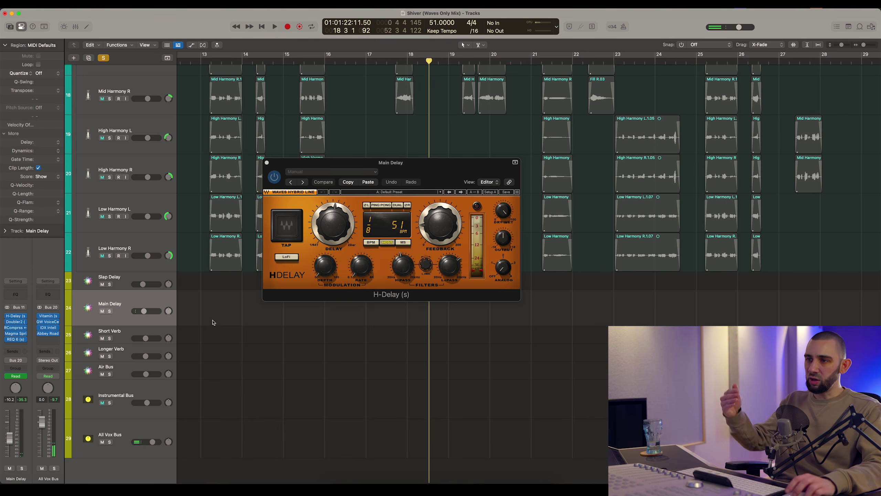
scroll(329, 125, "up", 3)
scroll(330, 125, "up", 2)
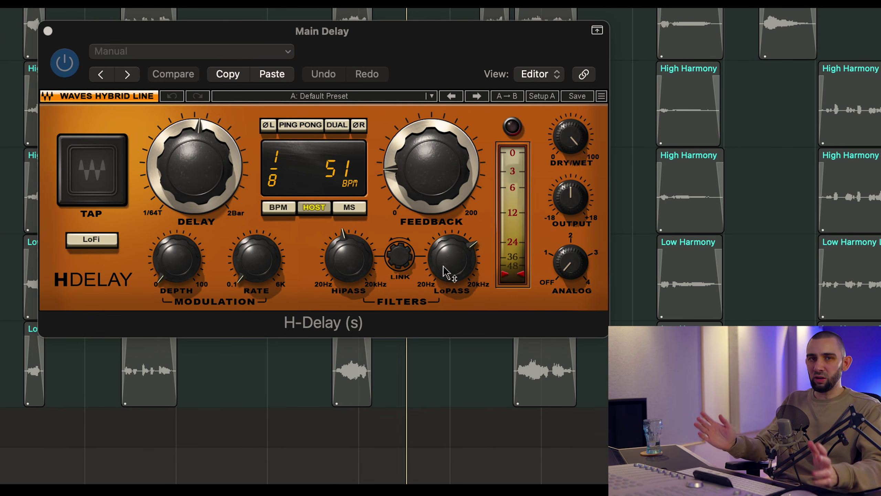
mouse_move(444, 266)
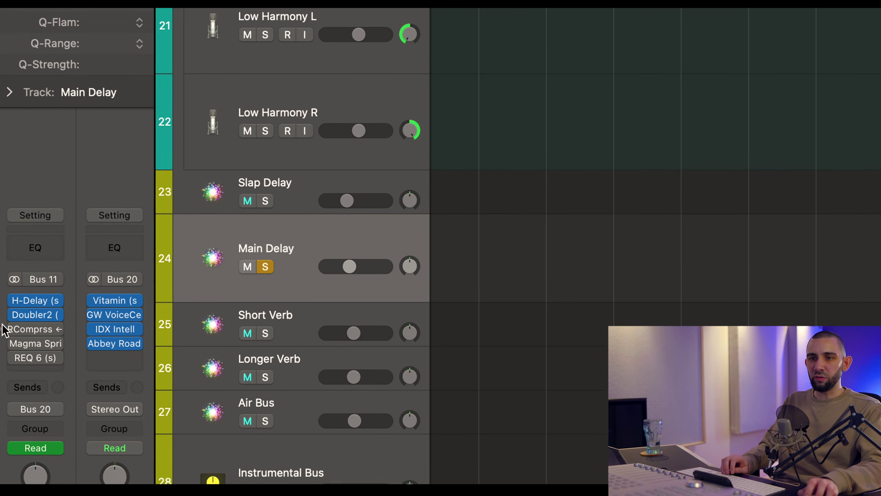
Open the Doubler2 plug-in on the Main Delay track to examine its settings
left_click(10, 324)
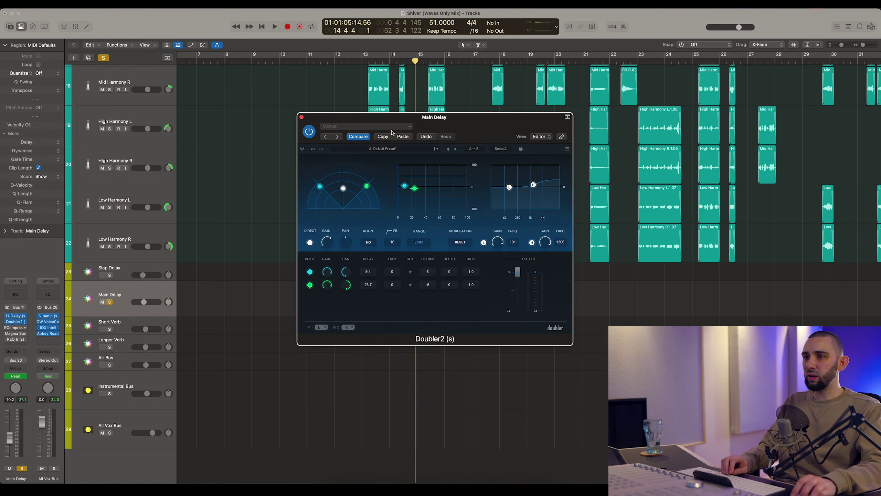
left_click_drag(391, 129, 394, 144)
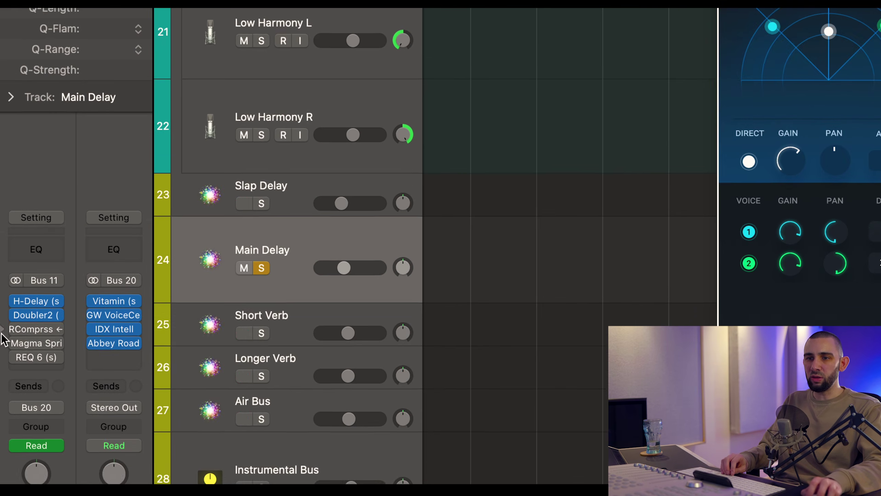
mouse_move(6, 323)
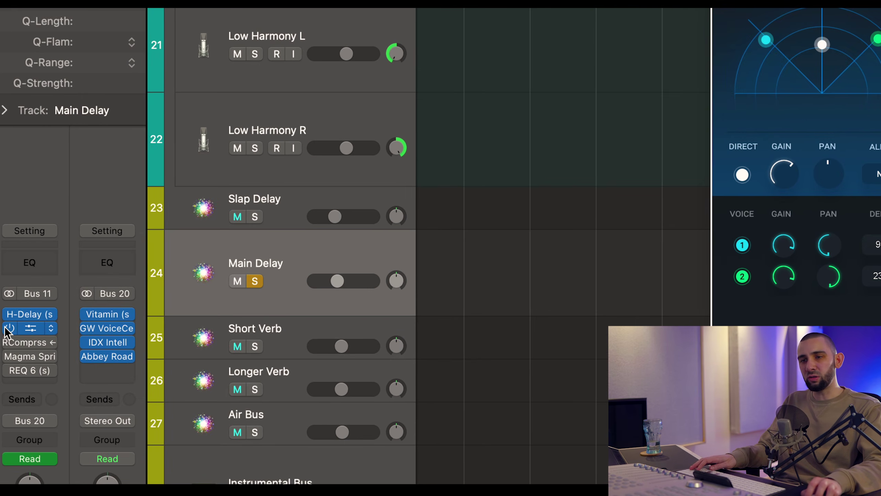
Bypass and re-enable Doubler2 on the Main Delay twice during playback to compare the delay with and without it
left_click(8, 328)
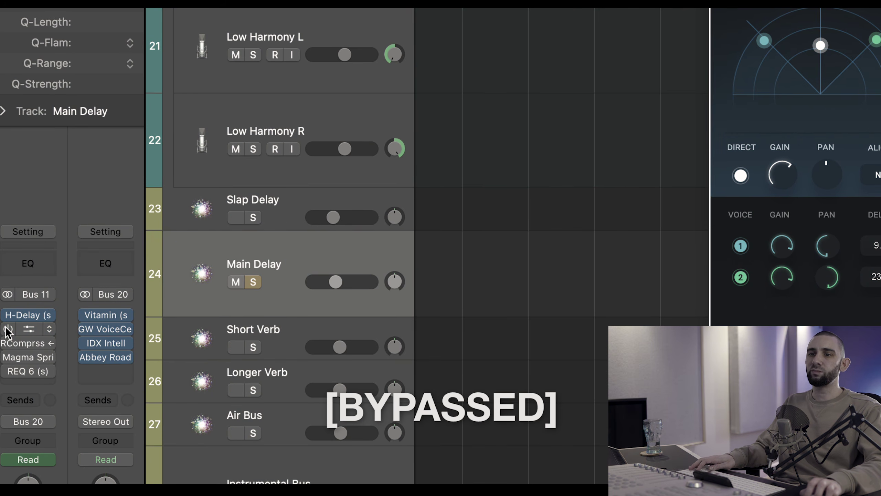
left_click(8, 328)
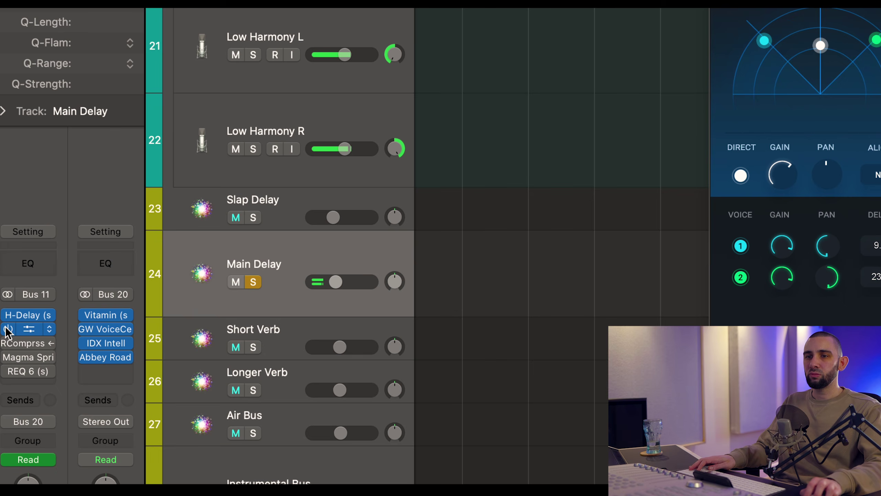
left_click(7, 328)
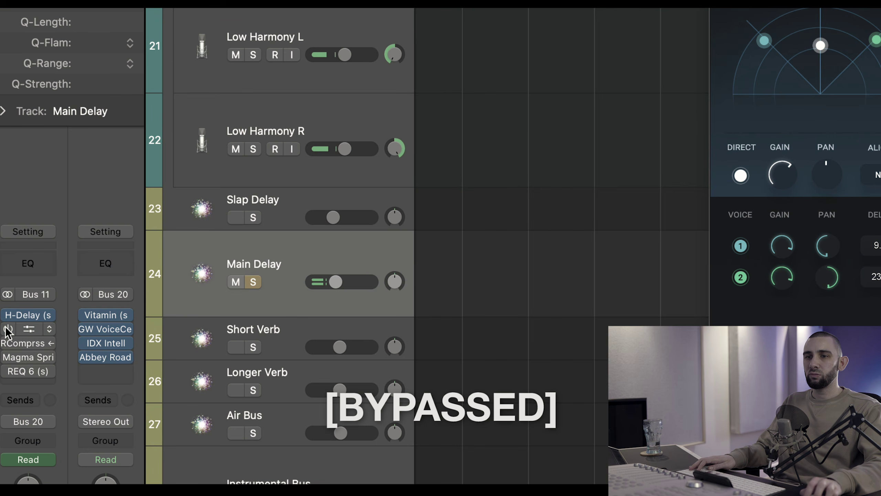
left_click(8, 329)
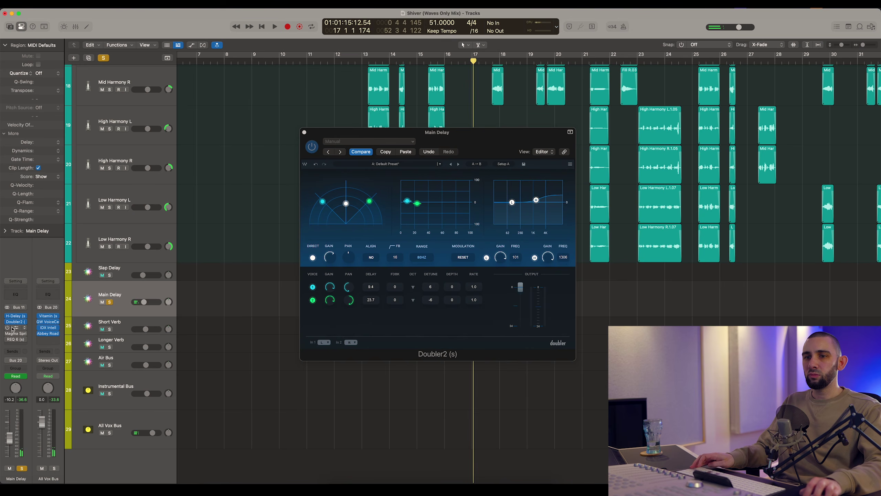
Enable and open the RCompressor on the Main Delay, and close the Doubler2 window
left_click(12, 328)
left_click_drag(327, 99, 325, 144)
left_click(305, 132)
scroll(413, 104, "up", 10)
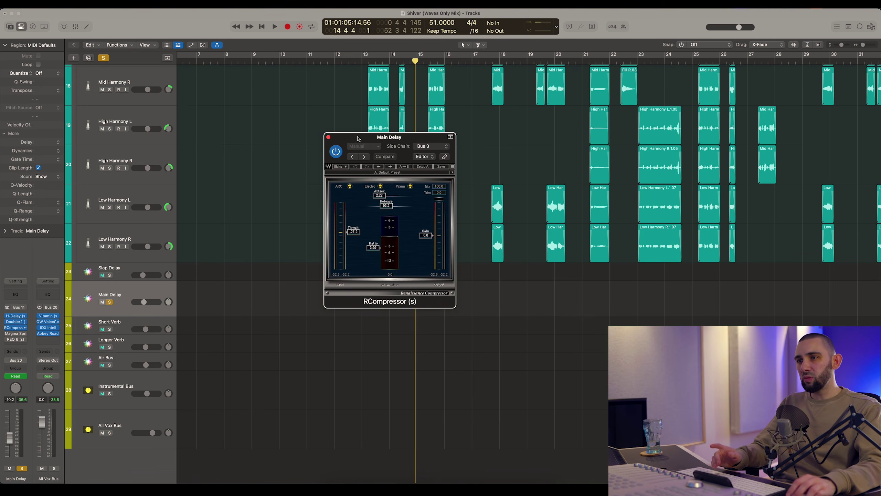
Examine the RCompressor's Bus 3 side-chain source on the Main Delay
left_click_drag(358, 139, 337, 136)
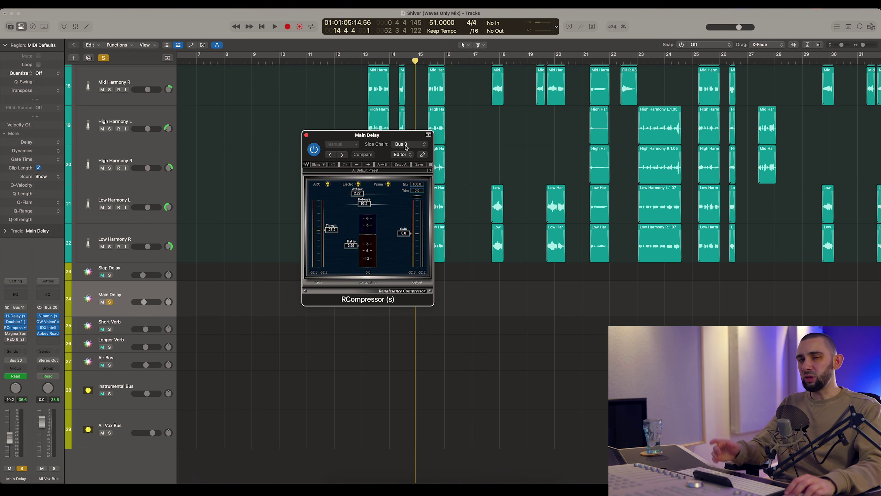
scroll(457, 157, "up", 2)
scroll(457, 157, "up", 9)
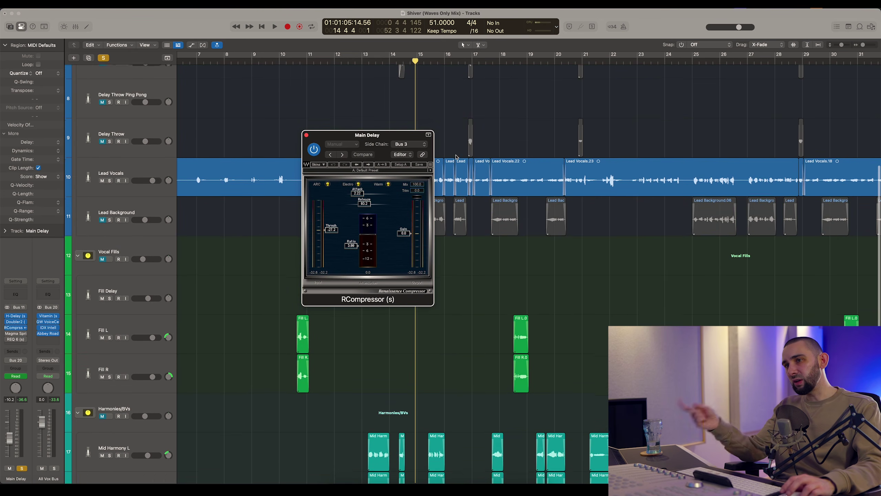
left_click(405, 144)
left_click(403, 146)
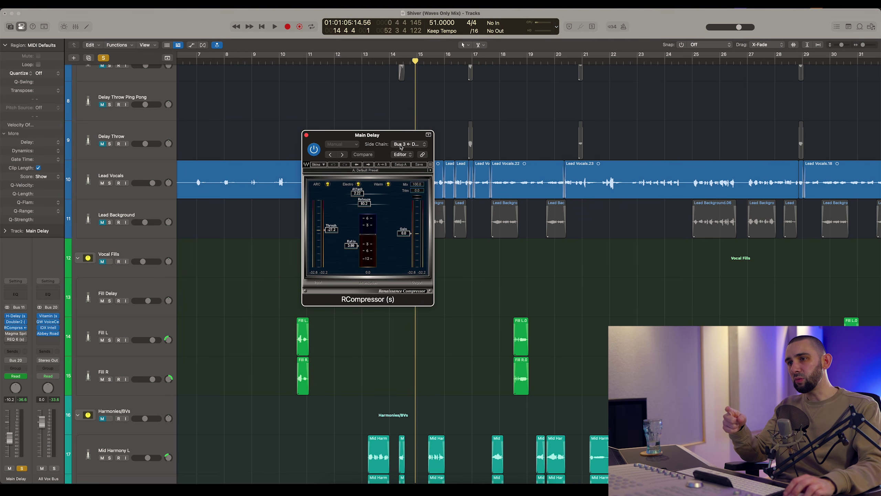
scroll(256, 213, "down", 4)
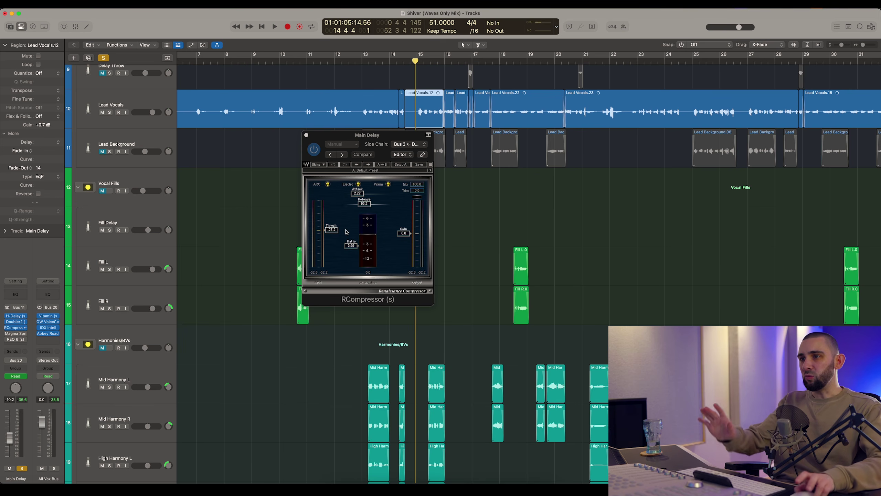
Move the playhead to just before bar 15, and switch the solo from the Main Delay to the Lead Vocals track
left_click(414, 61)
scroll(247, 139, "down", 10)
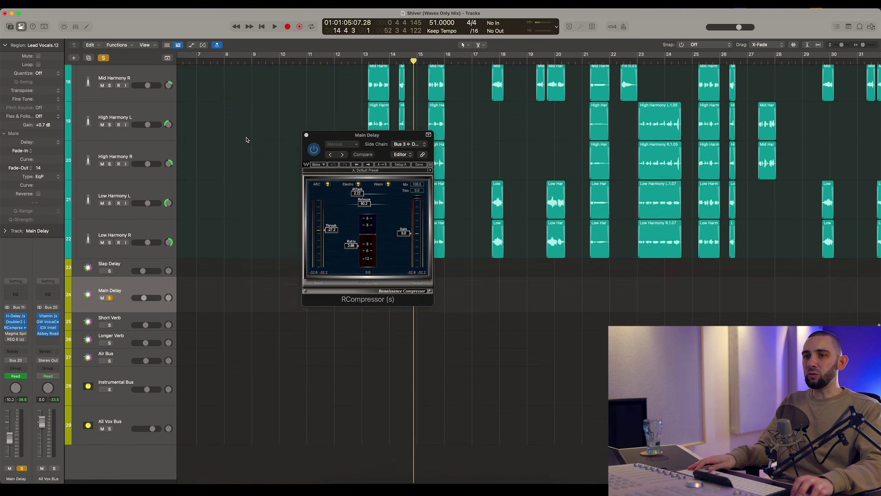
left_click(109, 302)
scroll(132, 208, "up", 12)
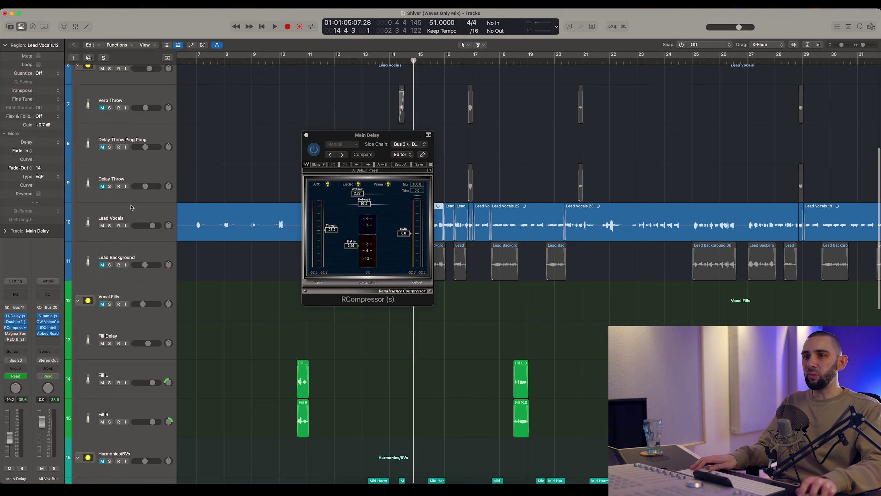
left_click(109, 225)
scroll(234, 227, "down", 12)
Play the soloed vocal, bypass and re-enable the RCompressor twice to compare, then stop playback and close the plug-in
key("space")
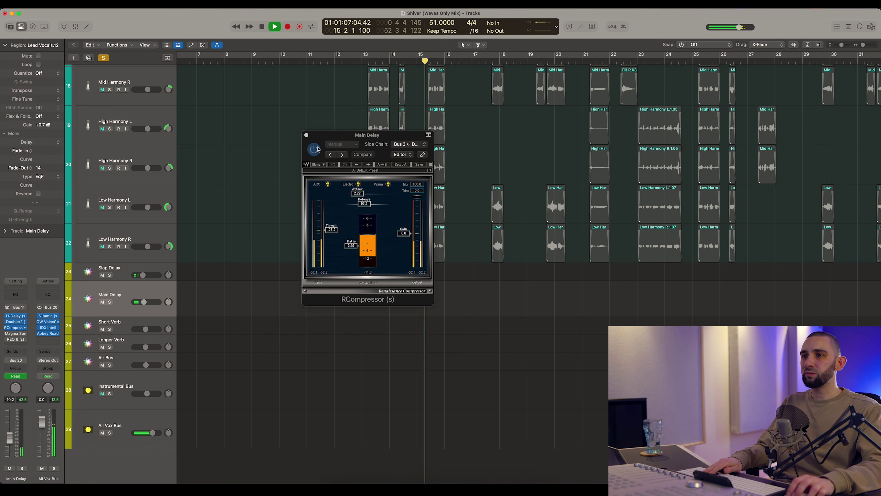
left_click_drag(318, 149, 313, 146)
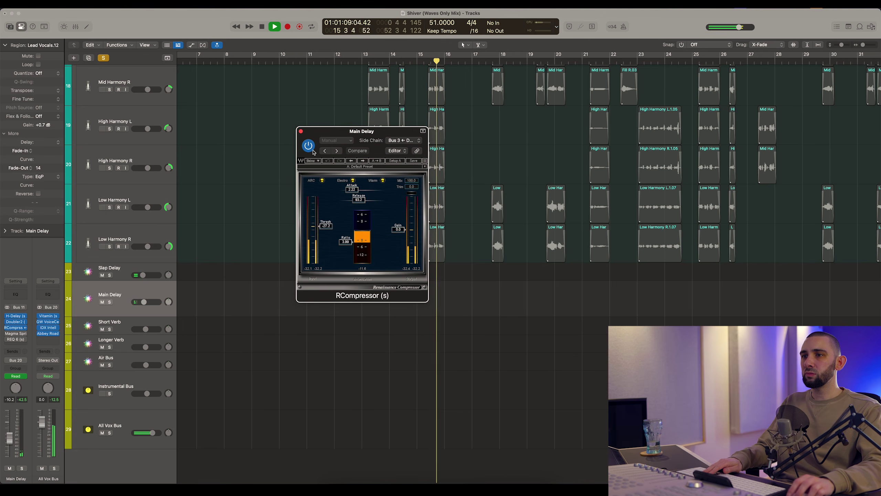
left_click(309, 145)
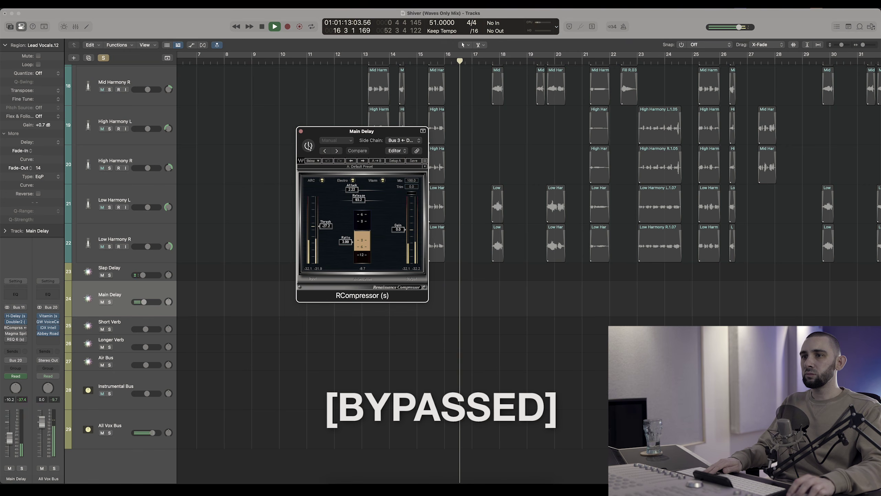
left_click(309, 146)
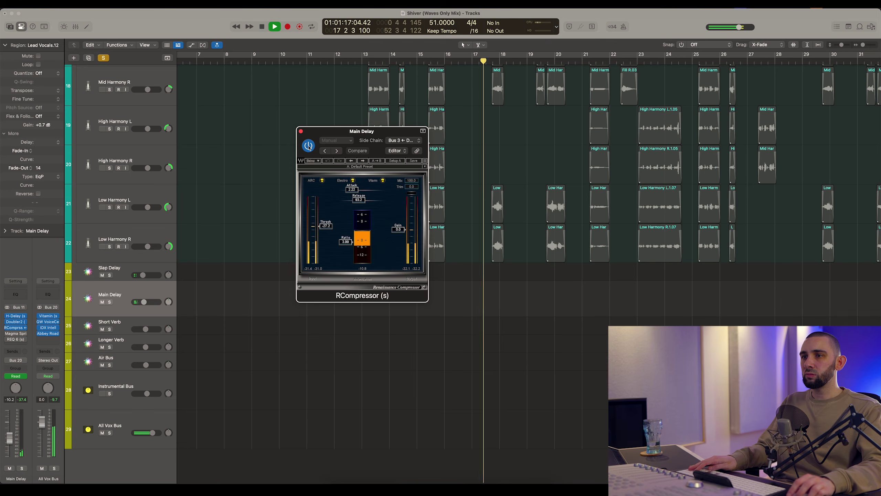
left_click(309, 146)
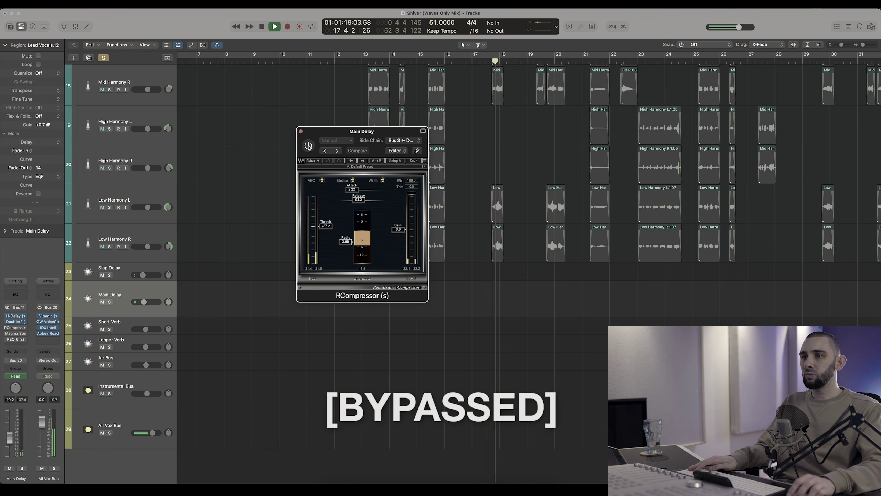
left_click(308, 146)
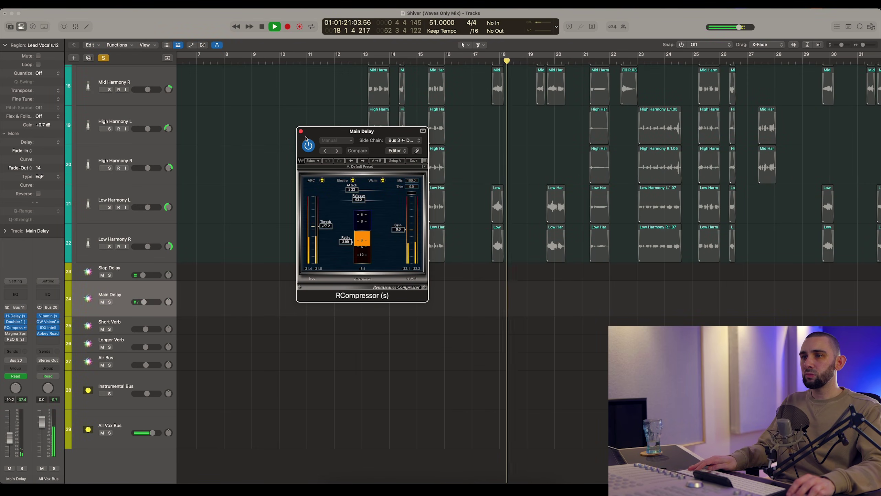
key("space")
left_click(300, 131)
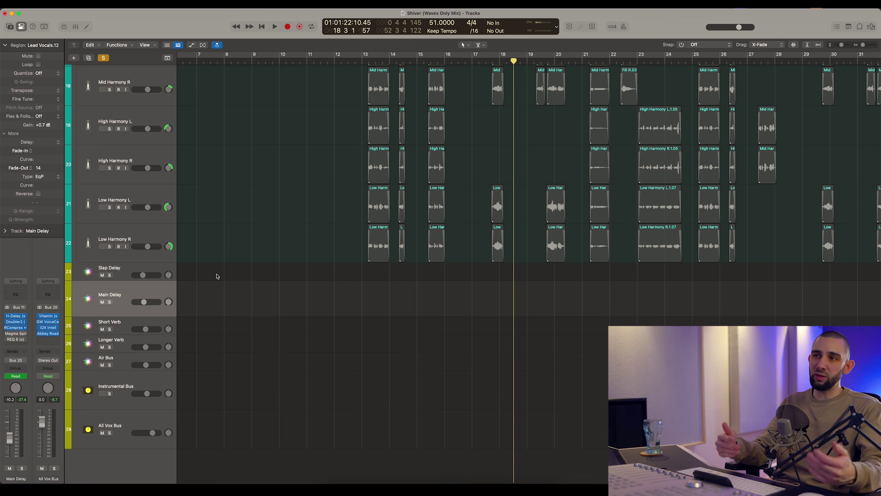
Return the playhead to just before bar 15, and enable and open Magma Springs on the Main Delay
scroll(305, 246, "up", 10)
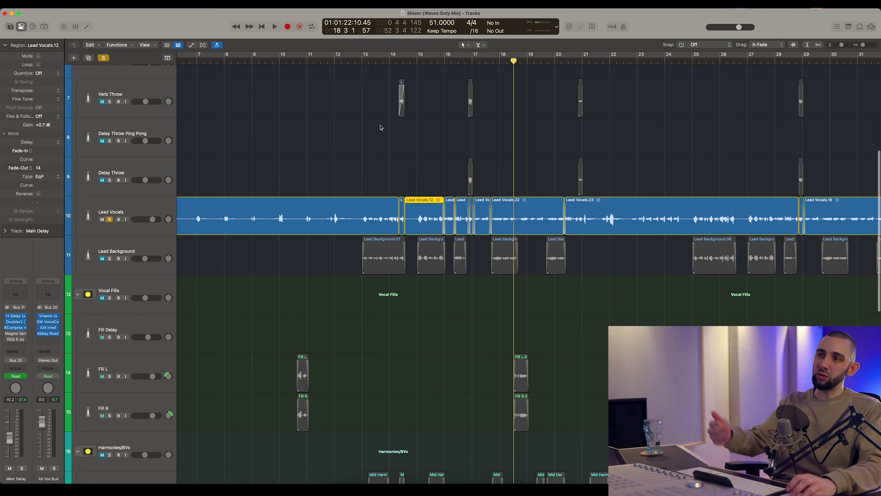
left_click(415, 61)
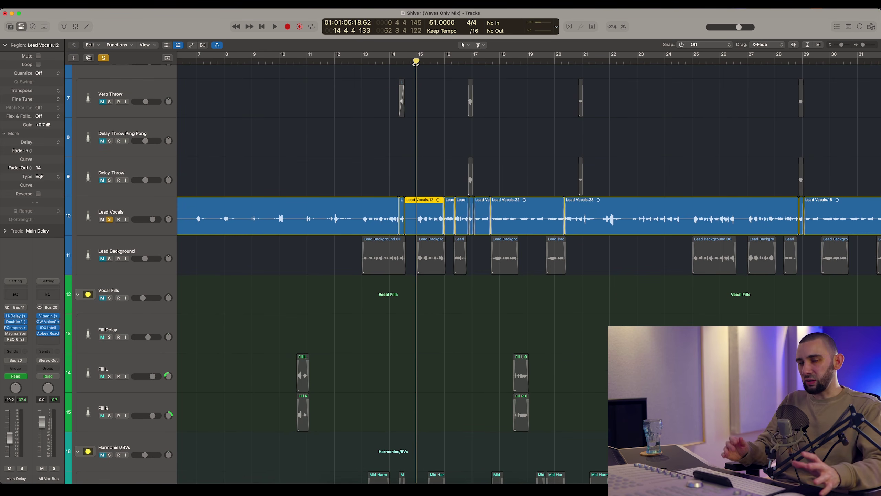
scroll(305, 212, "down", 10)
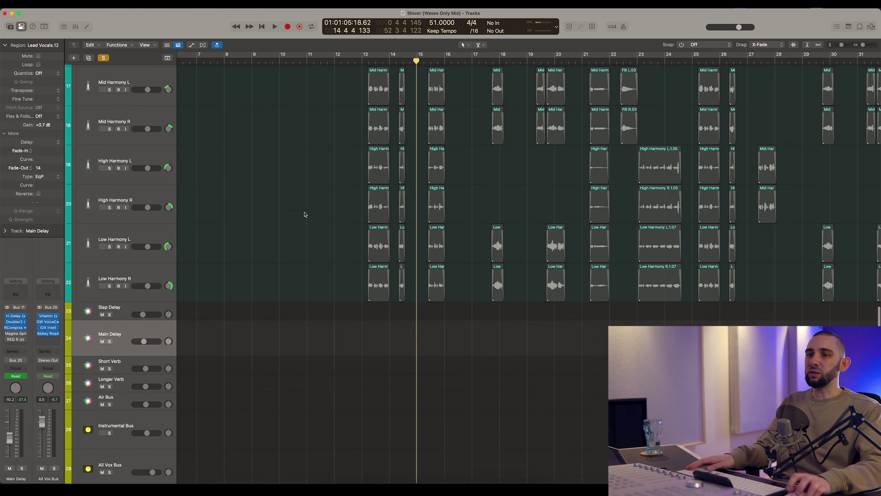
left_click(14, 334)
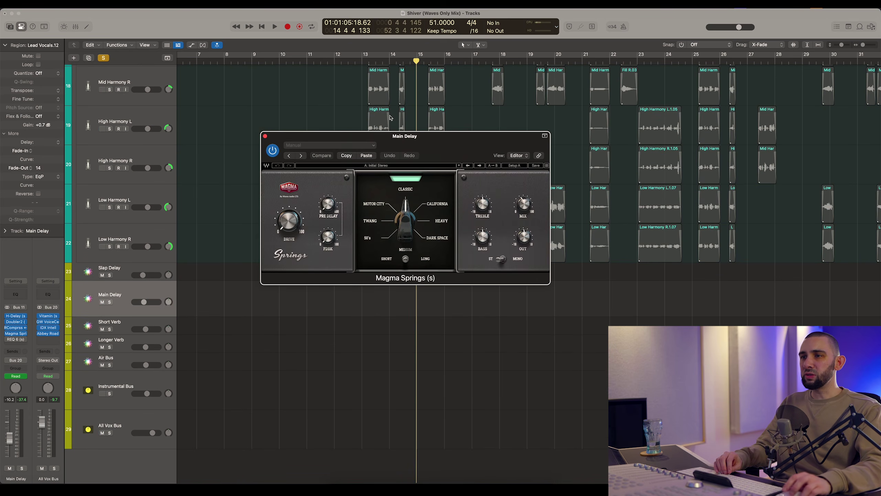
left_click_drag(383, 141, 344, 139)
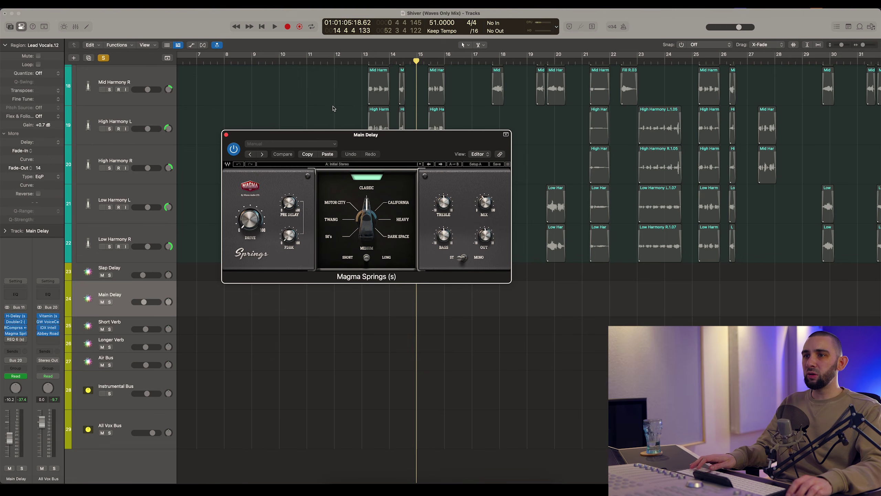
left_click(333, 109)
scroll(344, 103, "up", 6)
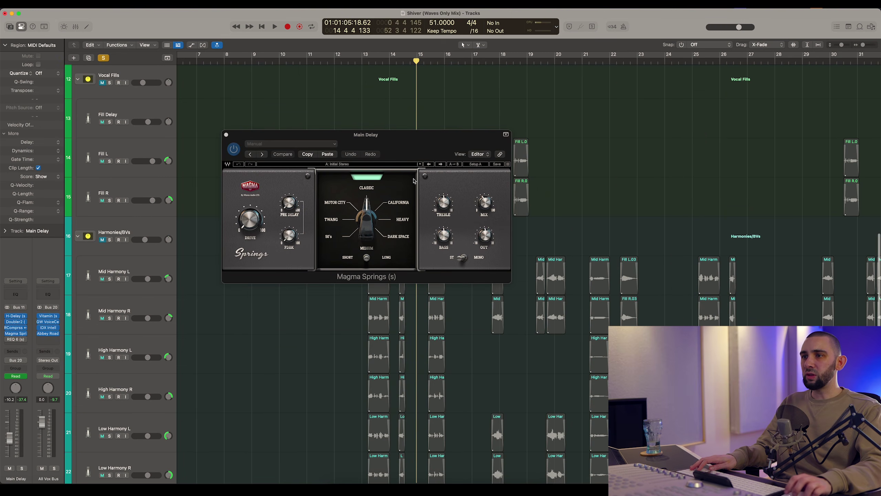
scroll(536, 177, "up", 3)
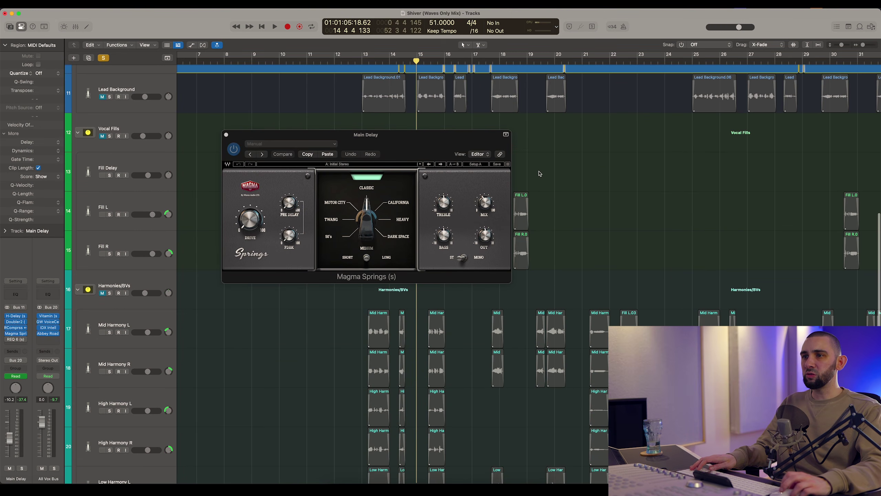
scroll(539, 172, "up", 1)
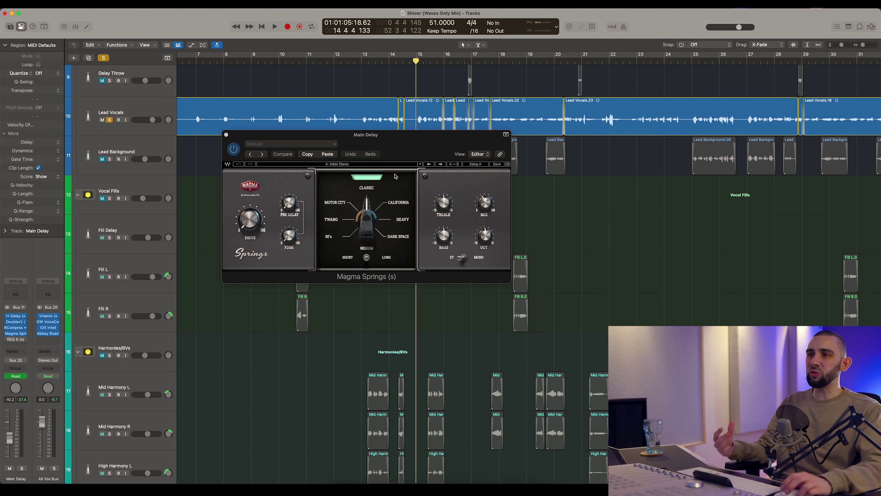
scroll(269, 339, "down", 10)
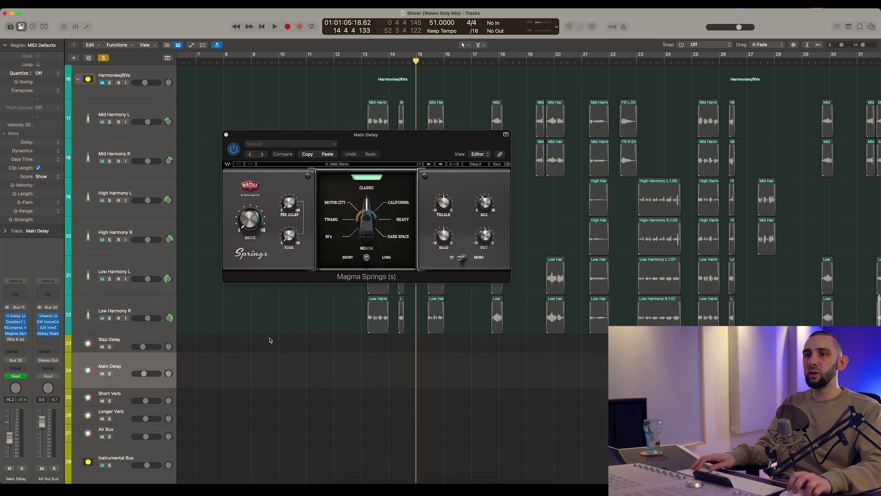
Play the vocal, bypass and re-enable Magma Springs to compare, then close the plug-in and stop playback
key("space")
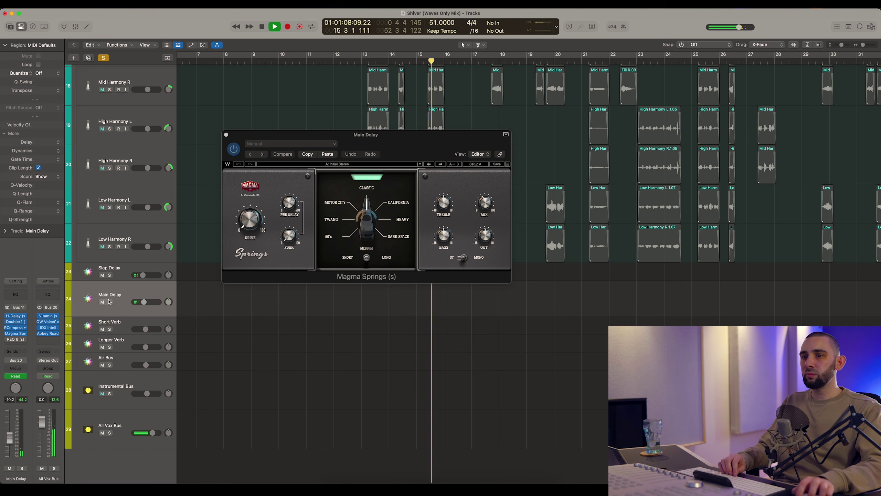
left_click(235, 151)
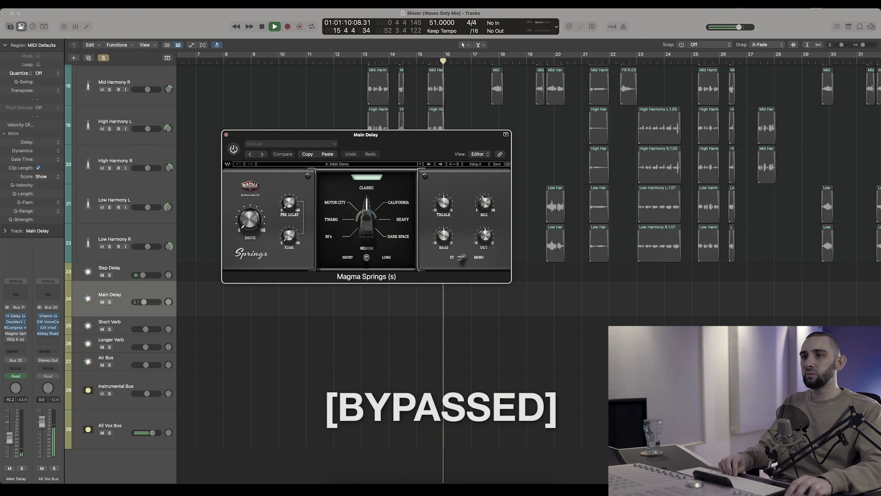
left_click(234, 150)
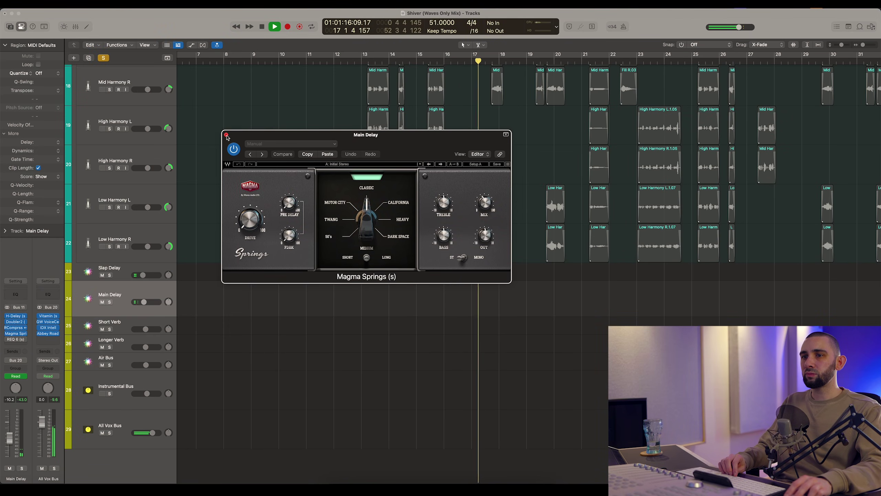
left_click(227, 135)
key("space")
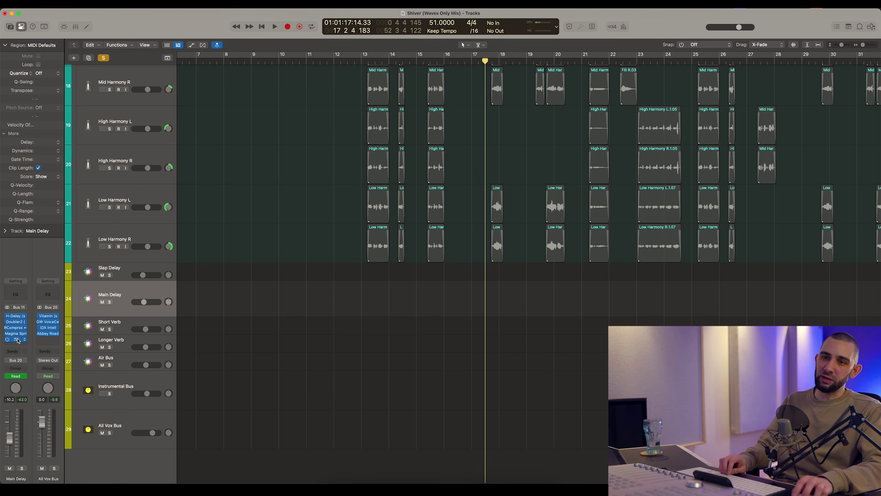
Open REQ 6 on the Main Delay and set the playhead just before bar 13, shifting the plug-in window down slightly
left_click(15, 339)
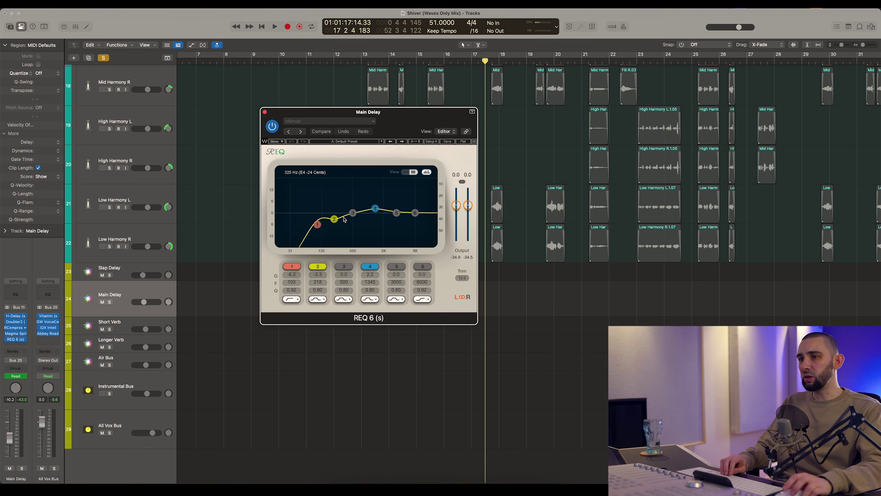
scroll(411, 76, "up", 15)
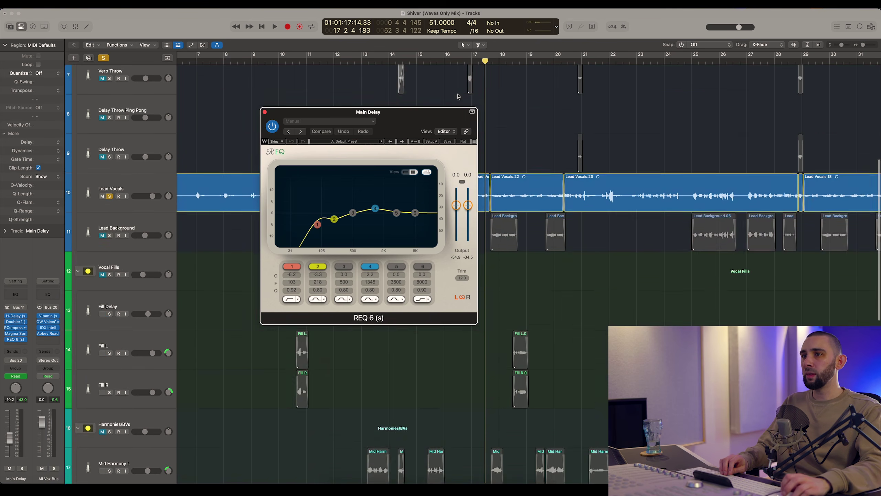
scroll(412, 76, "down", 2)
left_click(361, 60)
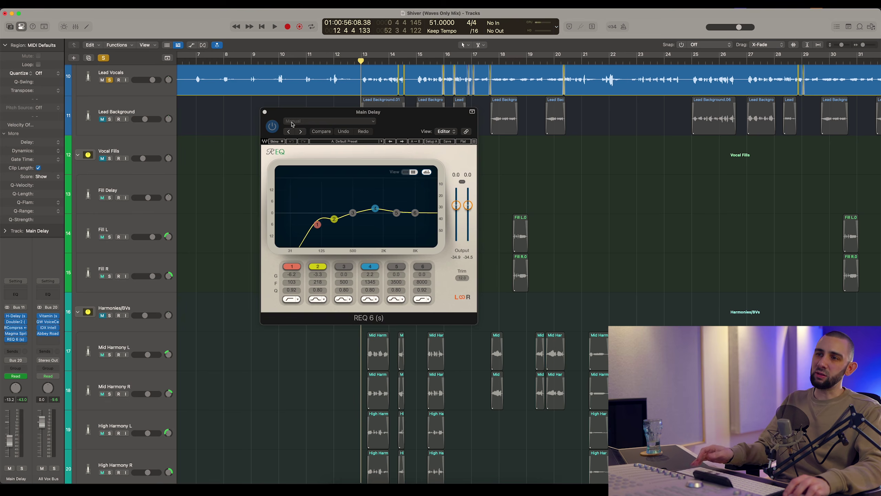
left_click_drag(292, 112, 301, 123)
Play the soloed vocal, bypass and re-enable REQ 6 to compare, then close the plug-in and stop playback
key("space")
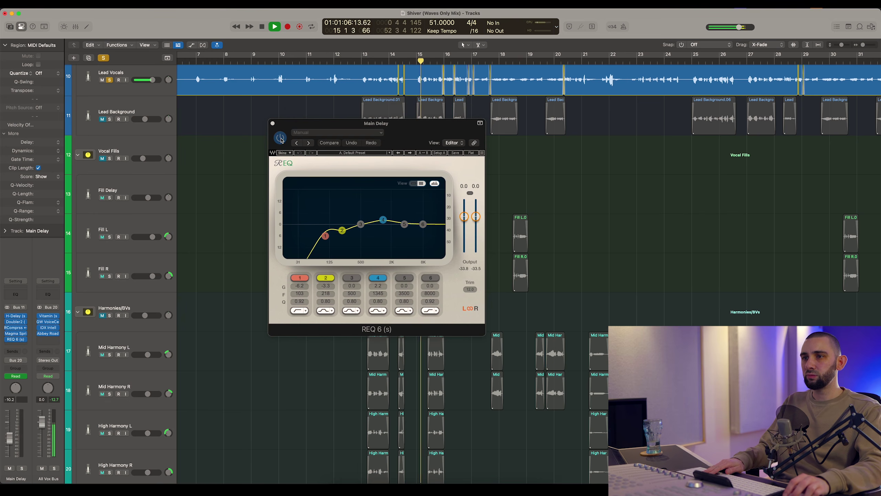
left_click(281, 138)
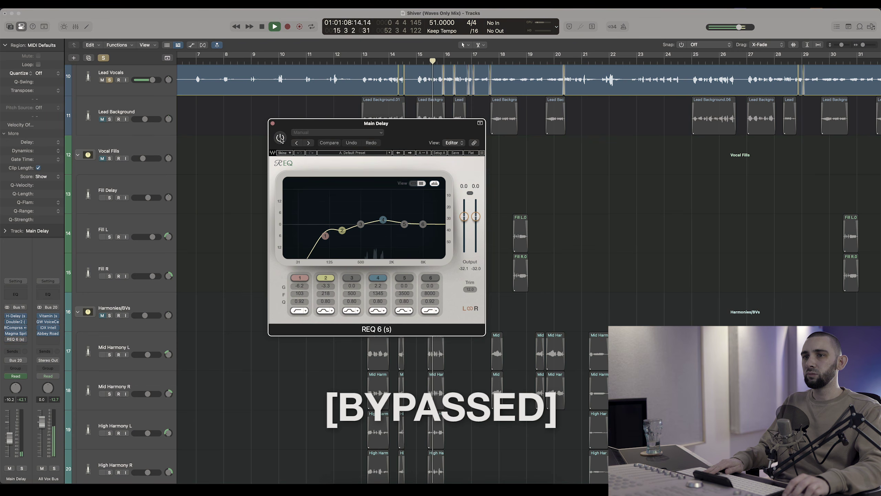
left_click(280, 138)
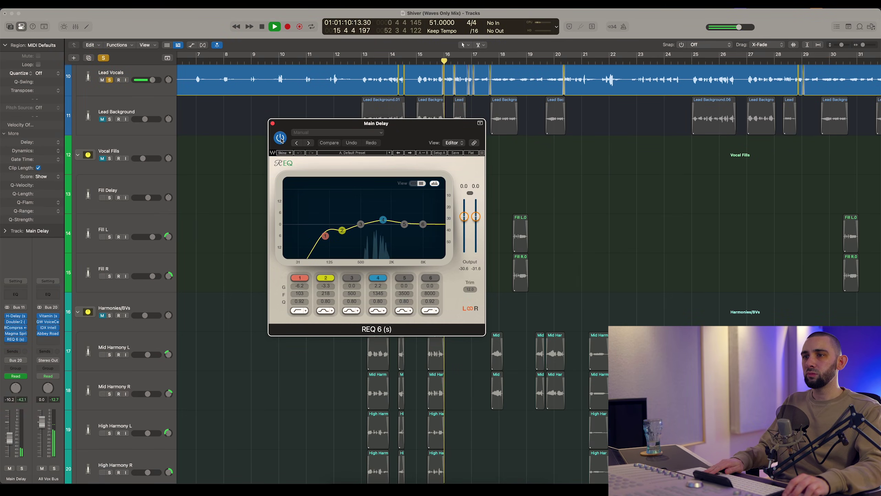
left_click(272, 124)
scroll(238, 187, "down", 10)
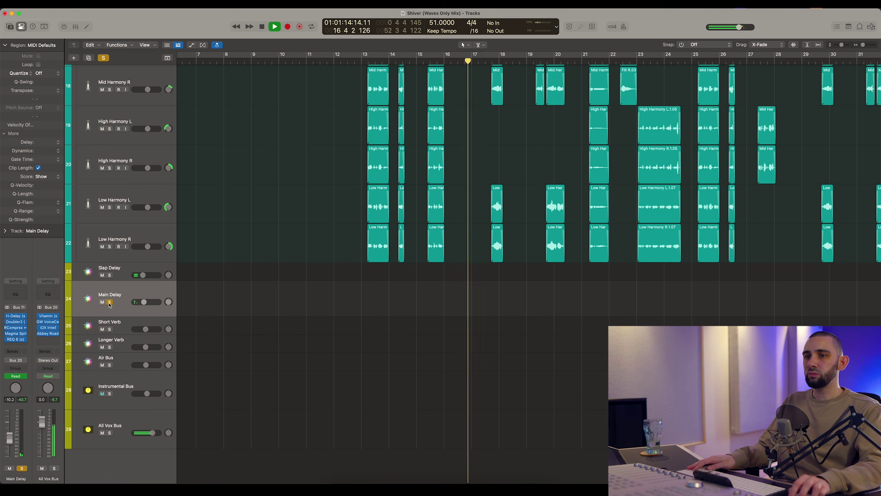
key("space")
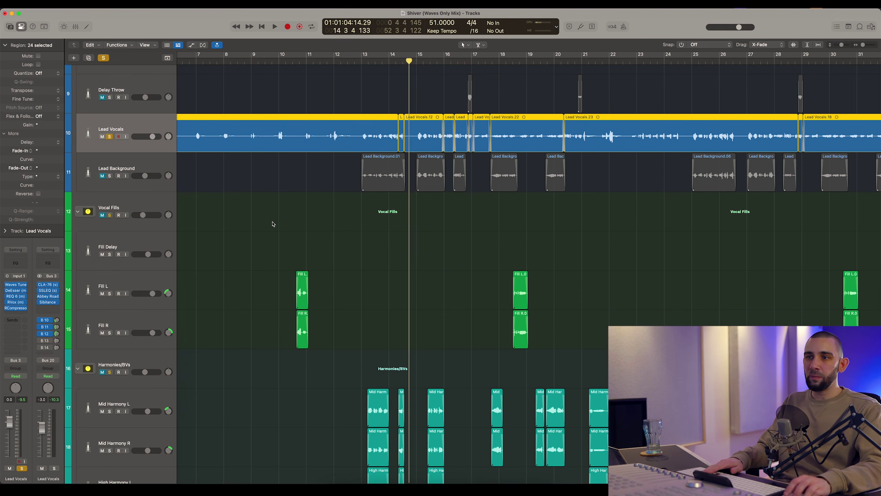
Select the Short Verb track, open its RVerb plug-in and place the window below the Lead Vocals track
scroll(272, 224, "down", 10)
left_click(125, 326)
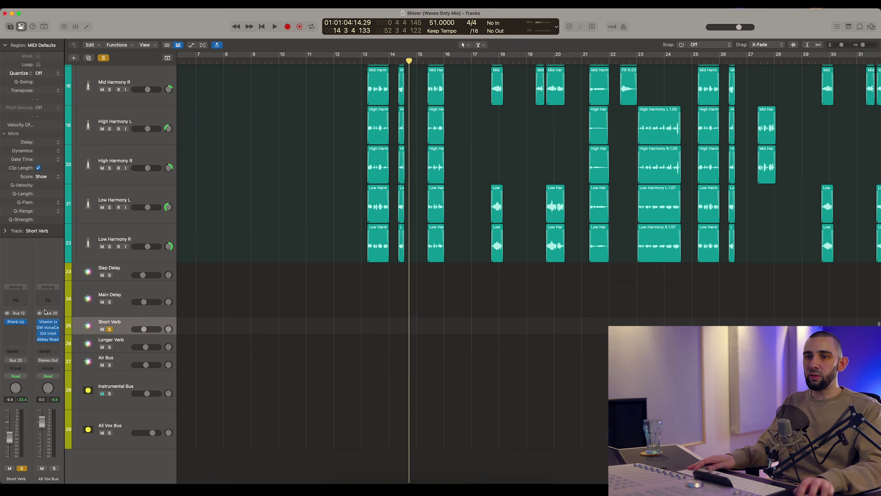
left_click(19, 322)
left_click_drag(356, 145, 352, 117)
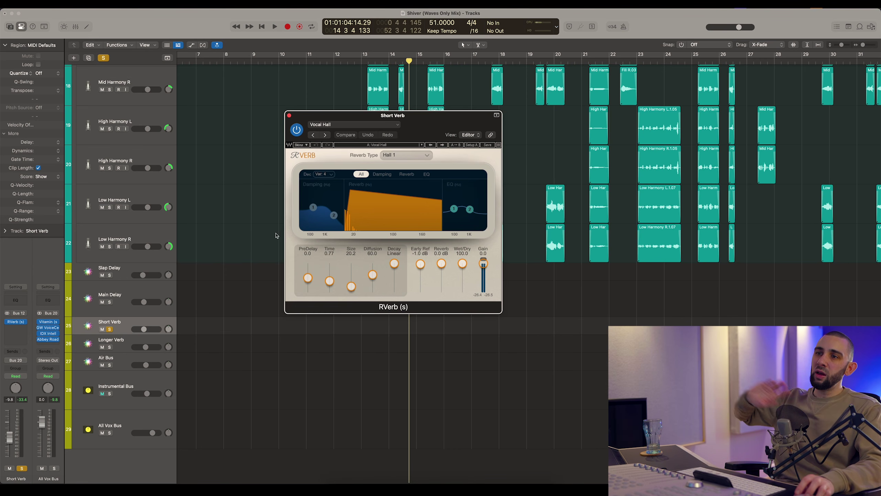
scroll(248, 229, "up", 10)
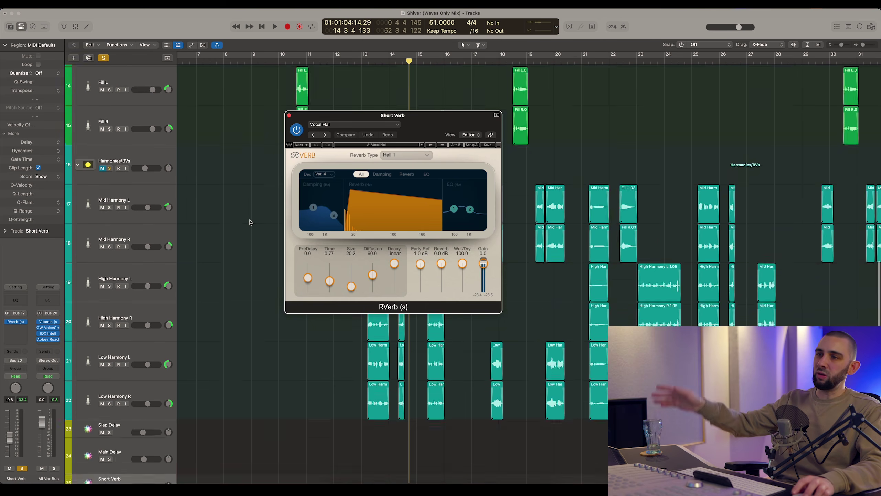
left_click_drag(325, 117, 327, 183)
Start playback, turn off the solo on the Short Verb track and mute it to hear the vocal without that reverb
key("space")
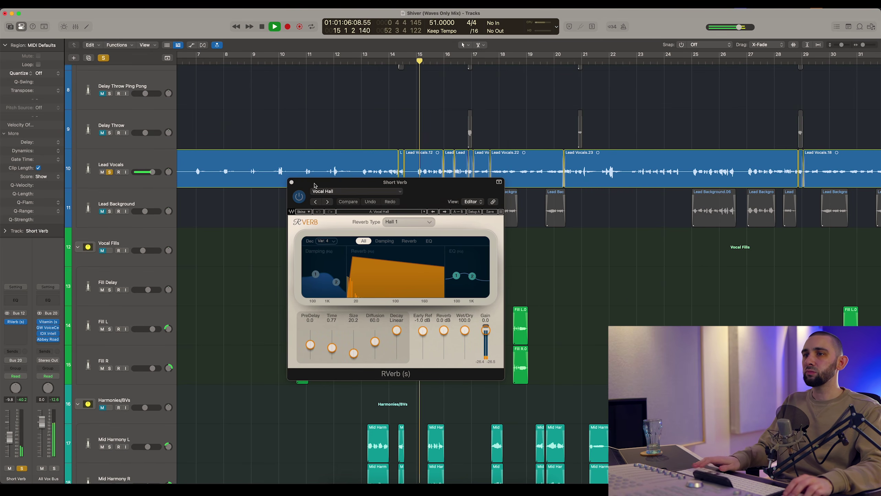
left_click_drag(315, 186, 308, 181)
scroll(107, 313, "down", 10)
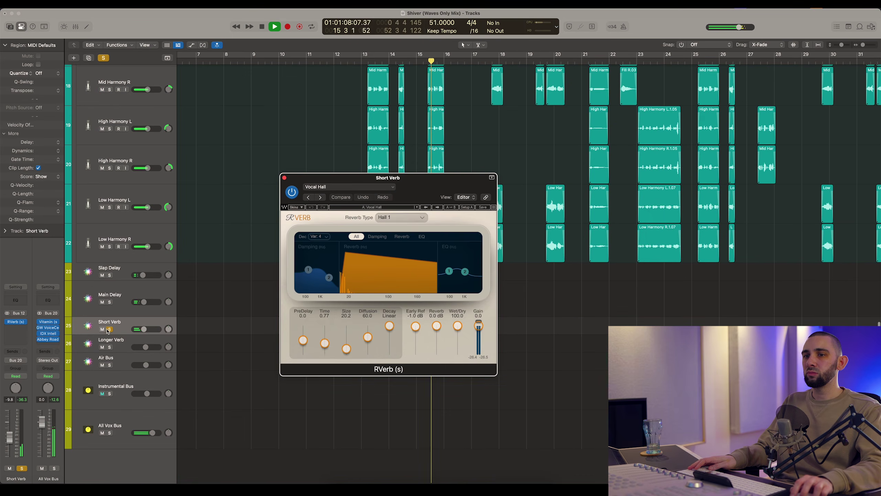
left_click(103, 329)
left_click(107, 331)
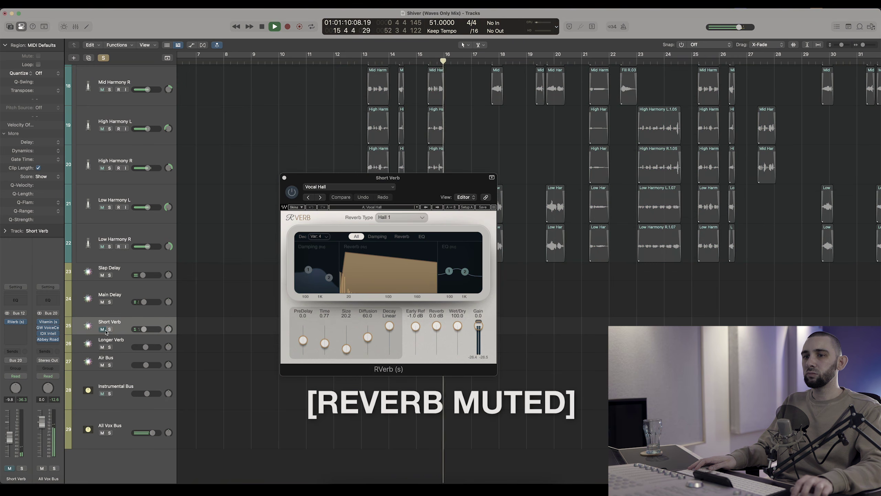
Unmute and re-mute the Short Verb repeatedly to compare, leave it unmuted, then stop playback and close RVerb
left_click(102, 329)
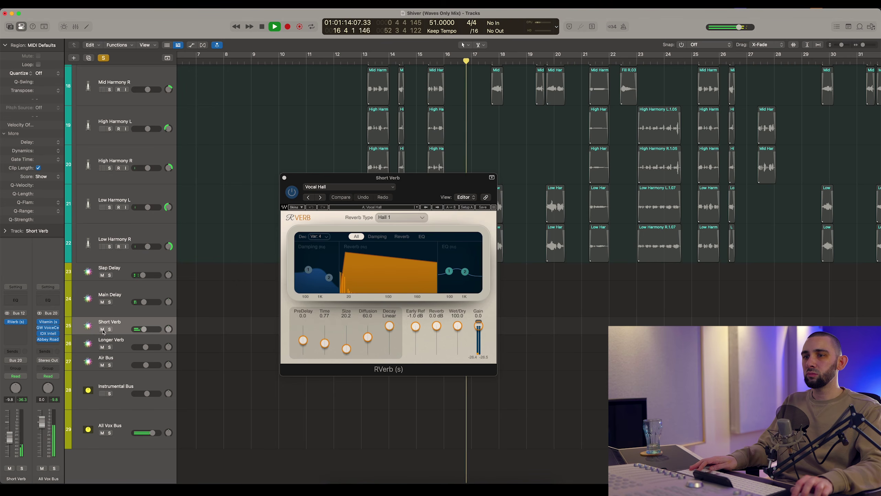
left_click(102, 329)
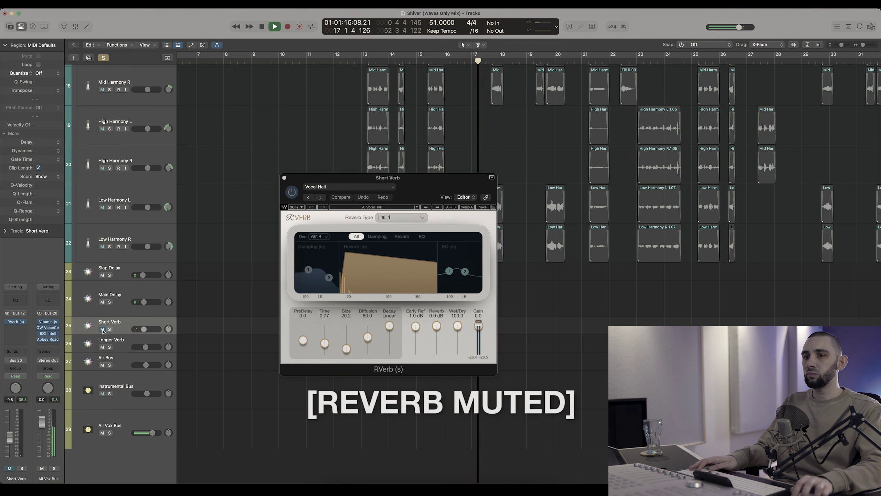
left_click(102, 330)
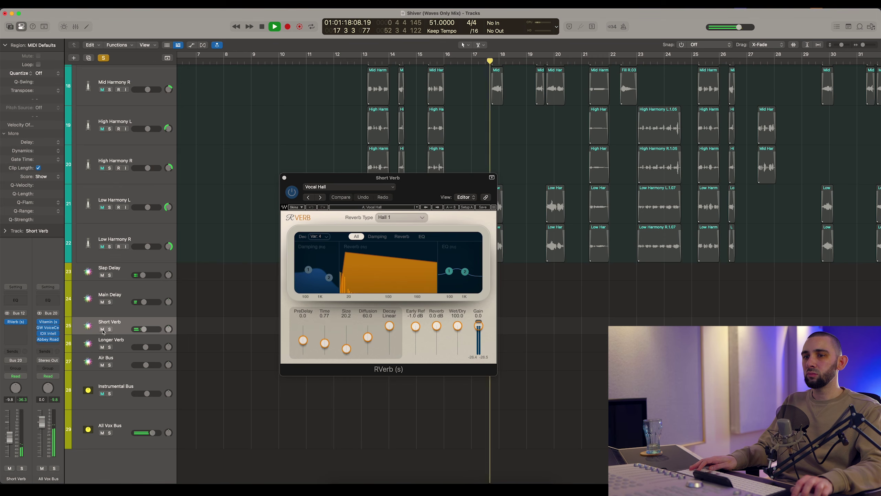
left_click(102, 329)
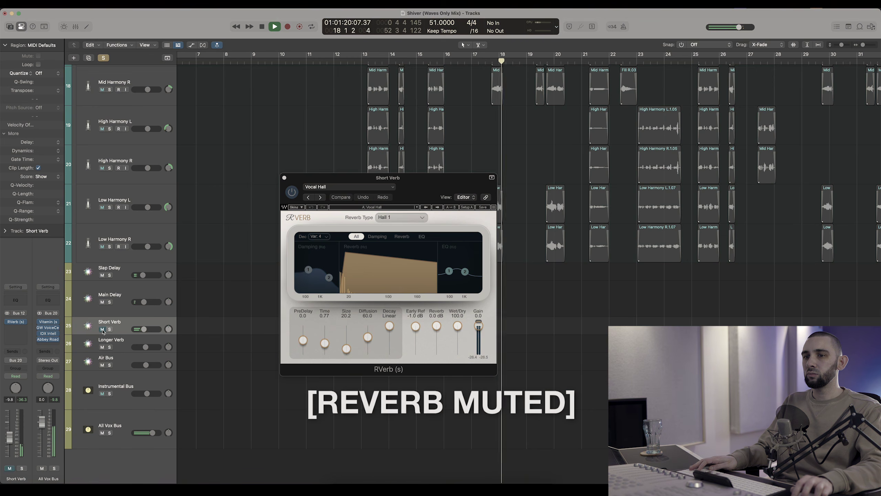
left_click(103, 330)
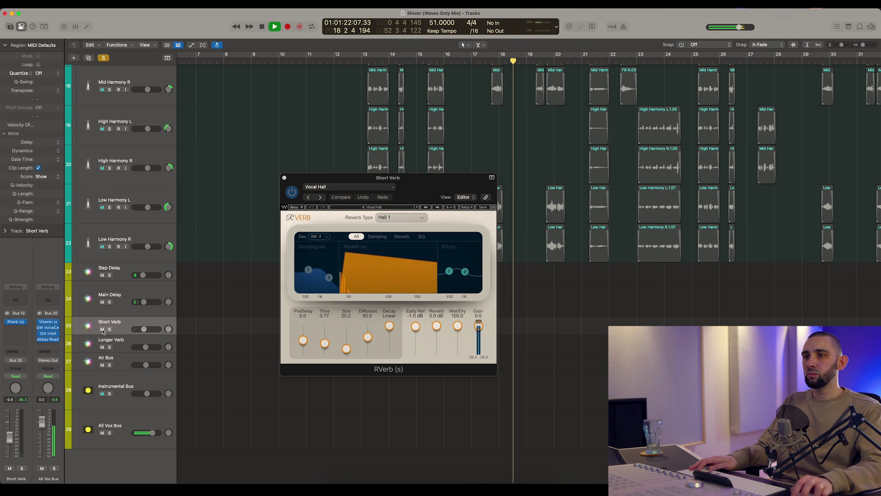
key("space")
left_click(285, 177)
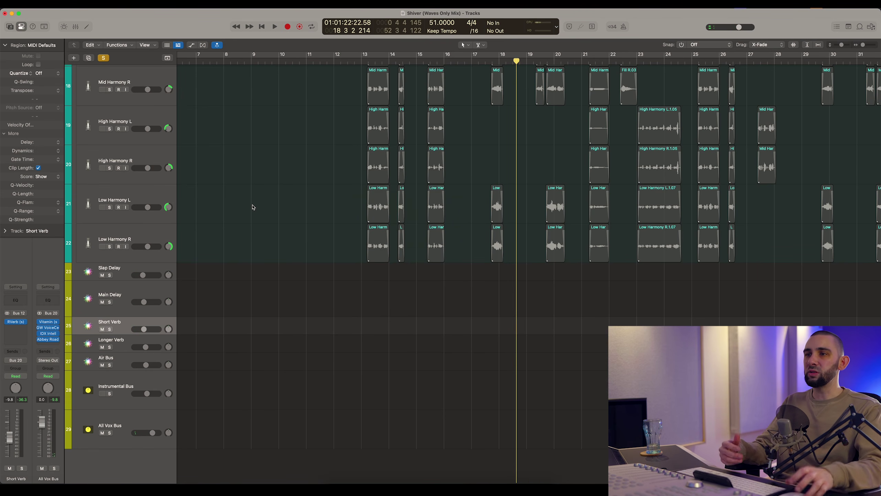
Return the playhead to just before bar 15
scroll(253, 207, "up", 8)
scroll(312, 184, "up", 3)
left_click(411, 60)
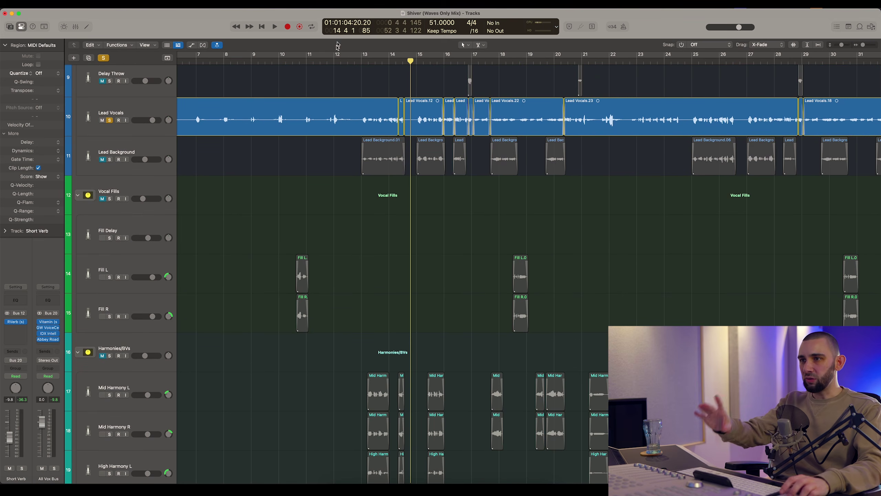
left_click(415, 61)
Select the Lead Vocals track and enable its Bus 13 send
scroll(229, 240, "down", 10)
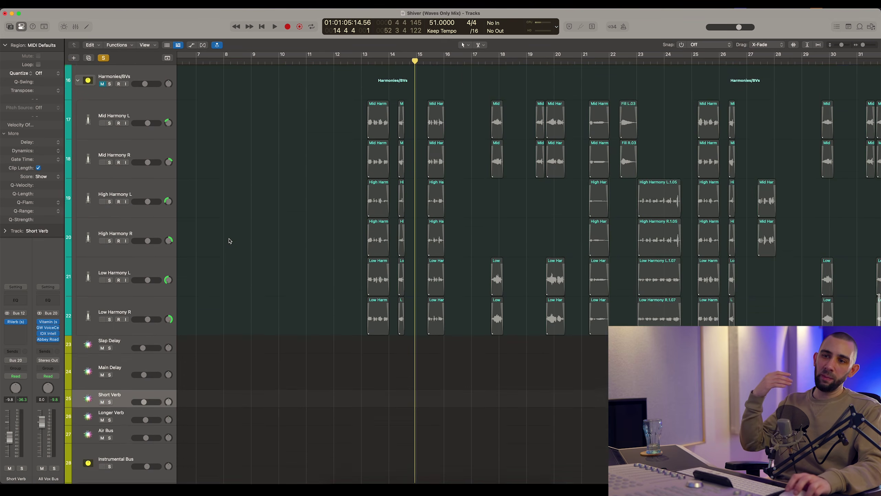
scroll(216, 258, "up", 10)
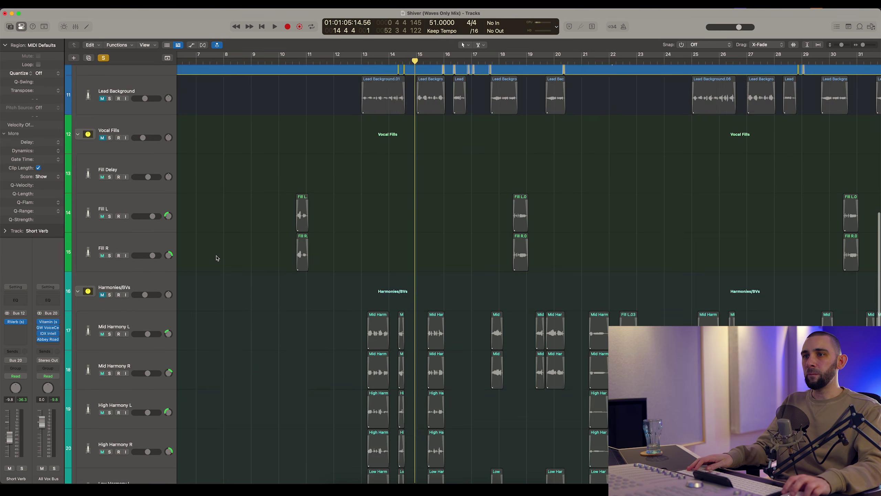
left_click(135, 220)
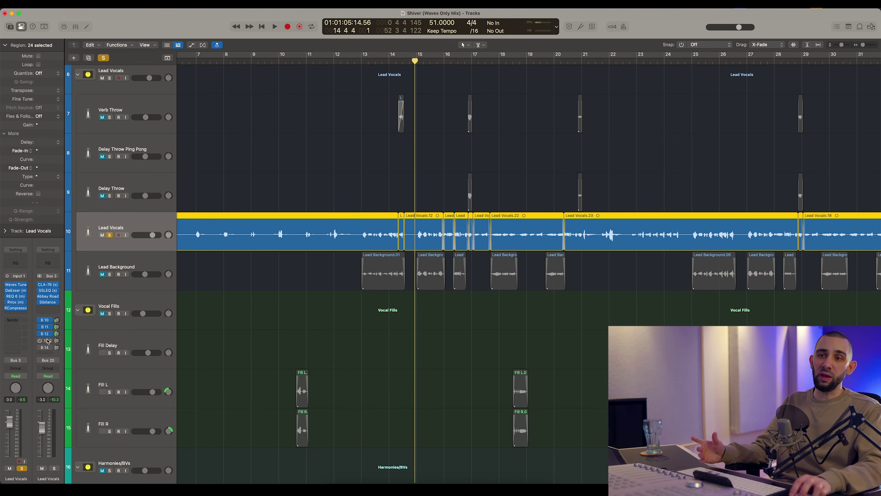
scroll(236, 311, "down", 10)
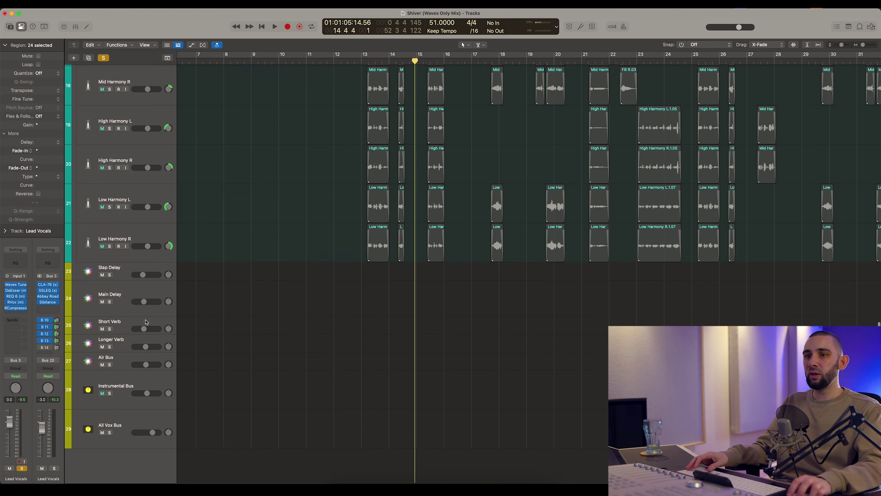
Select the Longer Verb track, open its DeEsser and move the plug-in window clear of the bar 15 regions
left_click(129, 341)
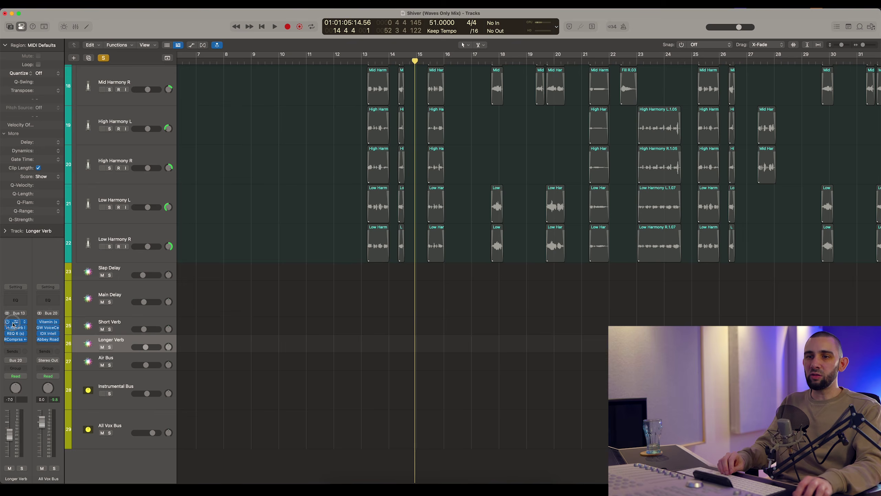
left_click(13, 323)
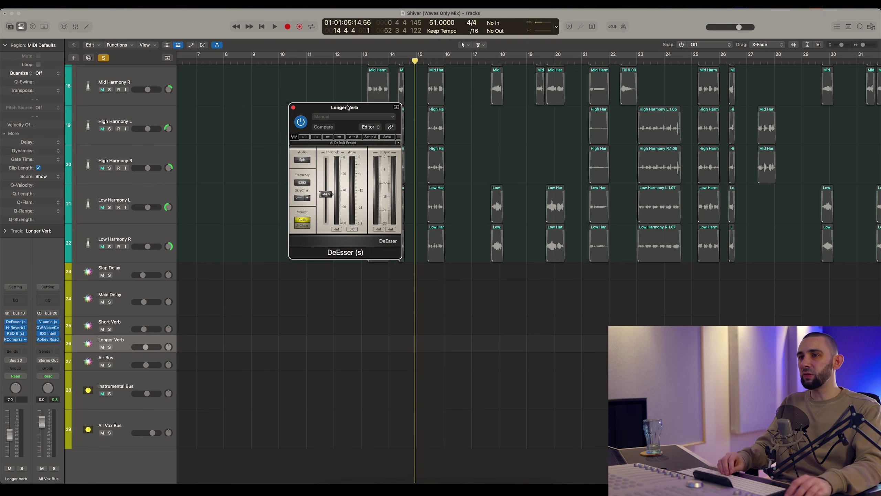
left_click_drag(348, 107, 349, 115)
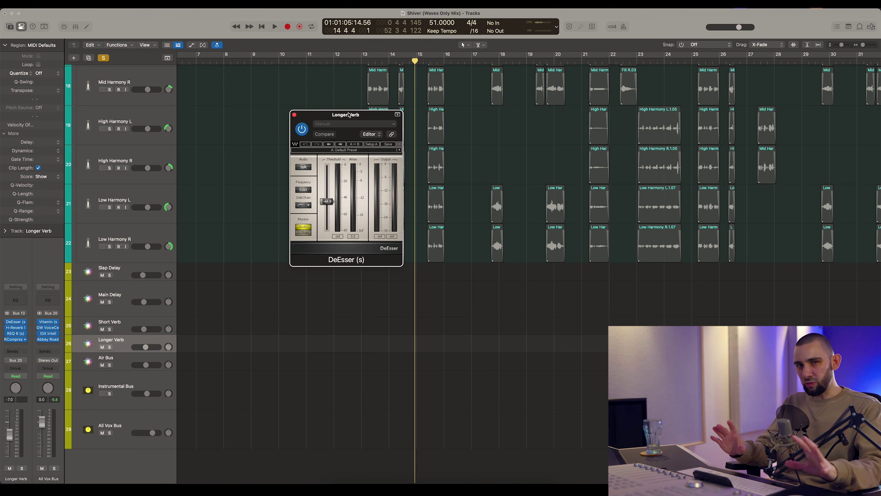
left_click_drag(355, 114, 335, 112)
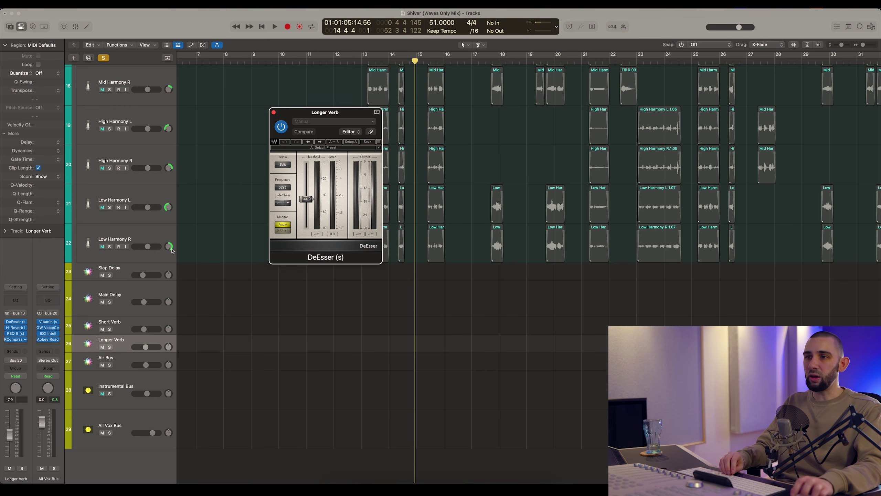
scroll(255, 173, "up", 5)
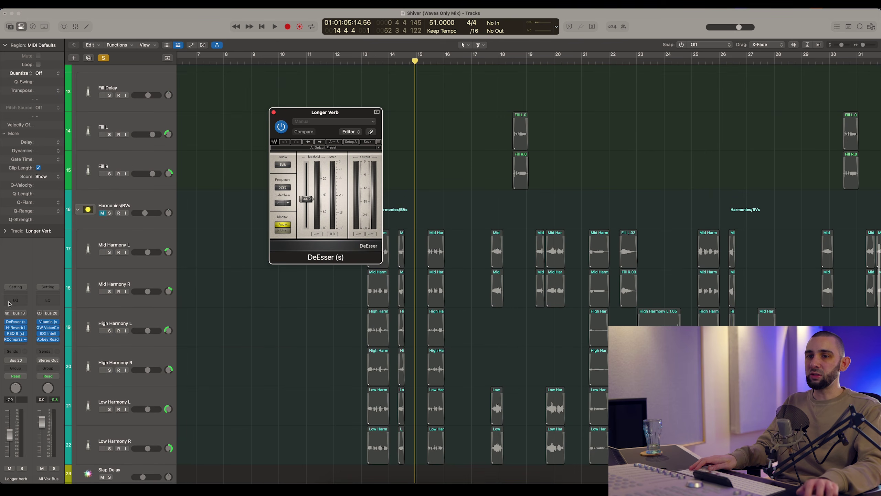
scroll(243, 180, "down", 5)
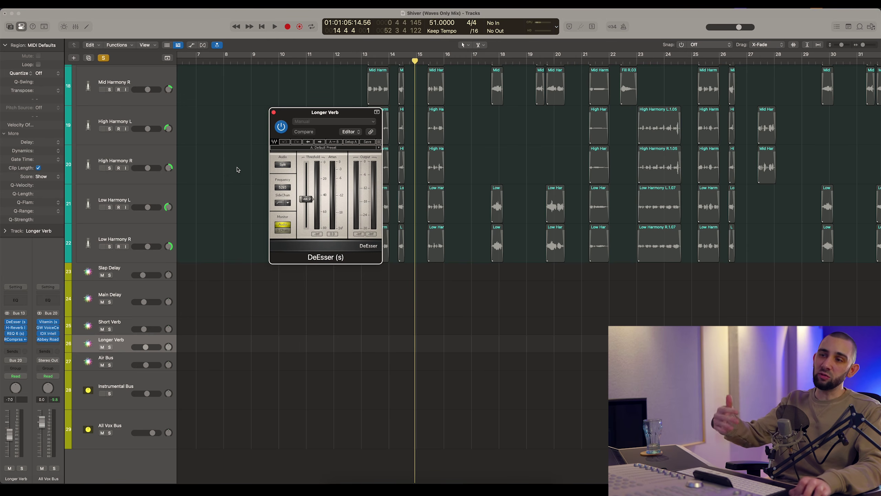
scroll(237, 169, "up", 12)
scroll(237, 148, "down", 3)
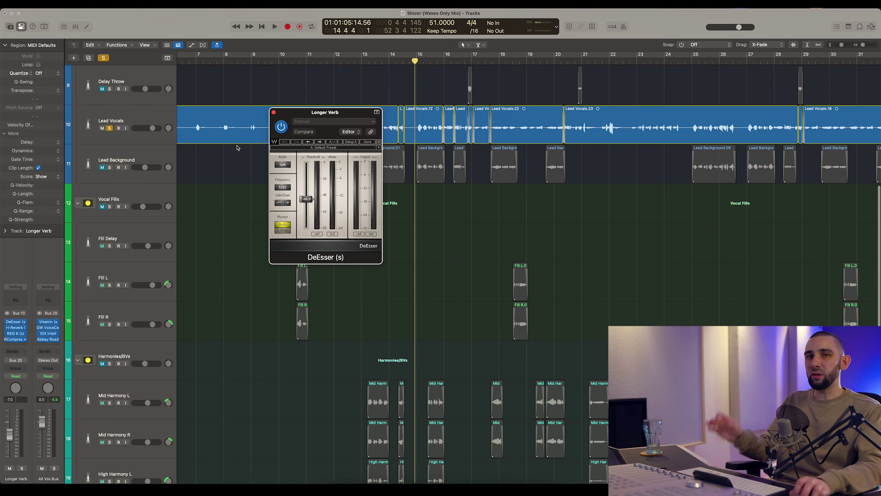
scroll(224, 170, "down", 3)
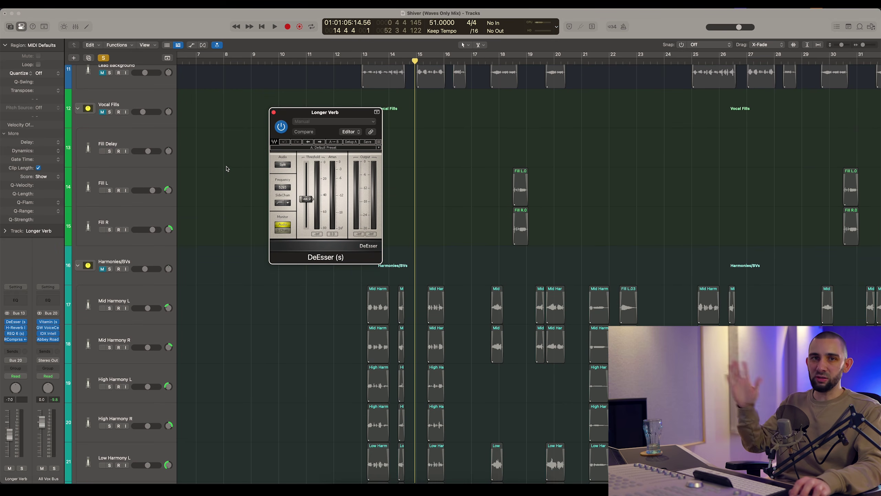
Open H-Reverb on the Longer Verb track and place its window beside the DeEsser
scroll(226, 168, "down", 8)
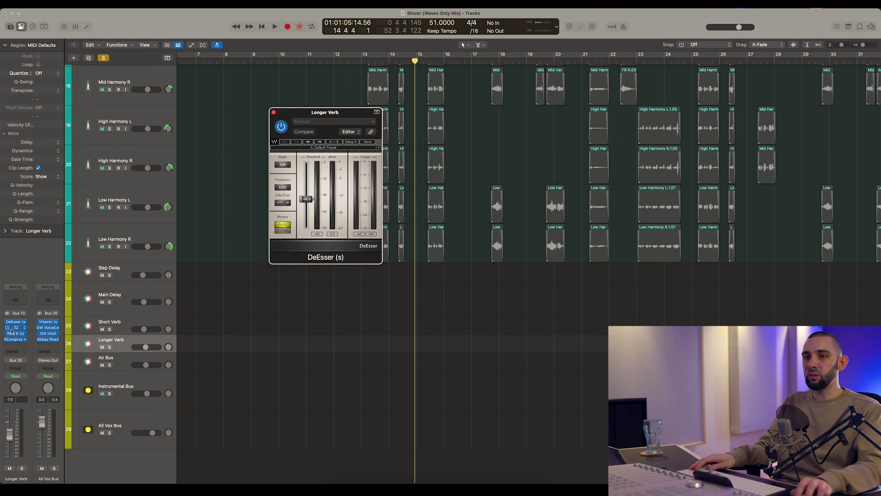
left_click(15, 328)
left_click_drag(386, 256, 524, 331)
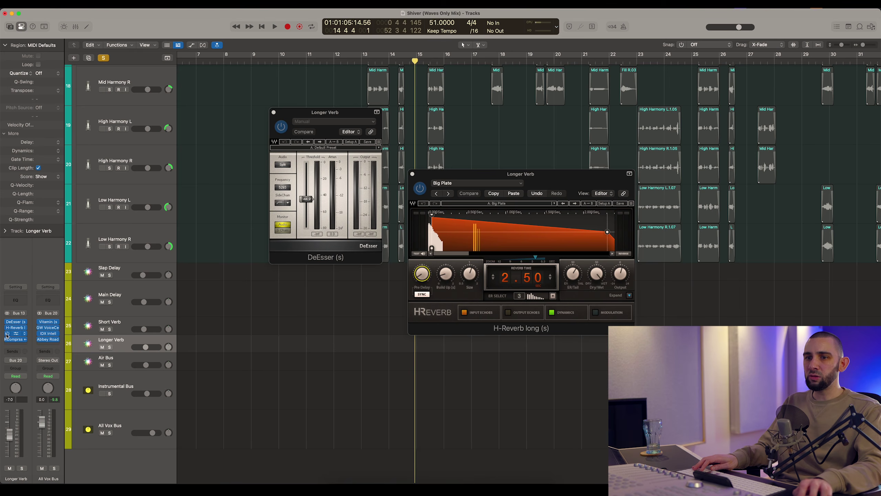
Play the lead vocals from just before bar 15 and compare the sound with the Longer Verb track muted and unmuted
scroll(289, 296, "up", 15)
key("space")
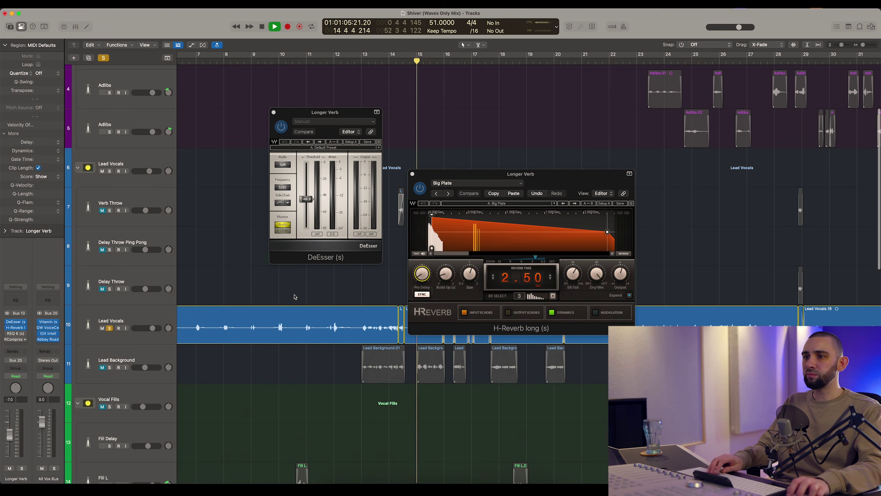
scroll(301, 292, "down", 15)
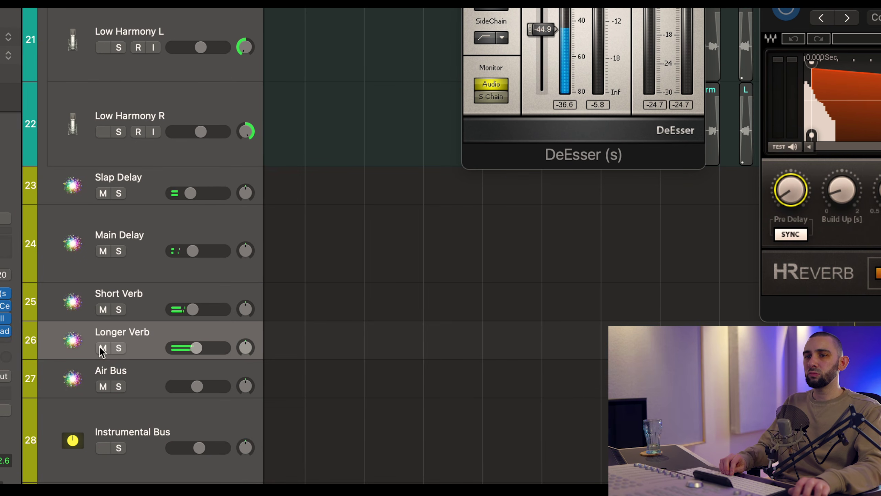
left_click(101, 348)
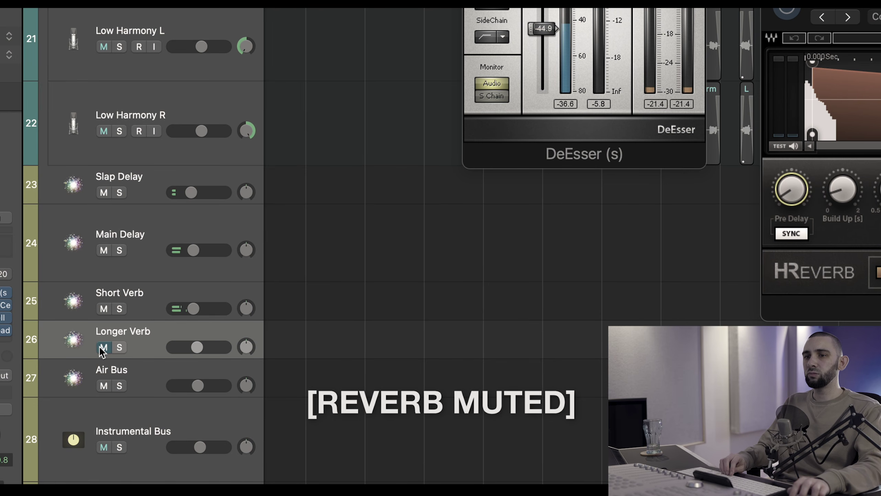
left_click(102, 348)
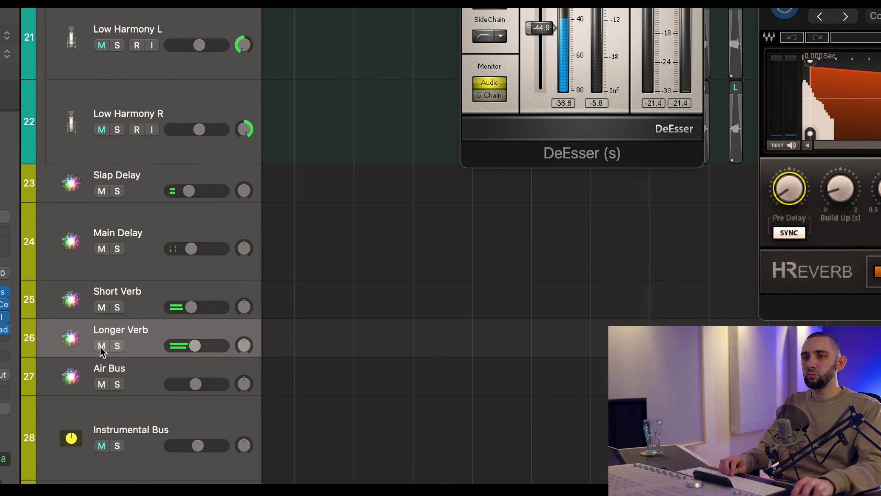
left_click(101, 348)
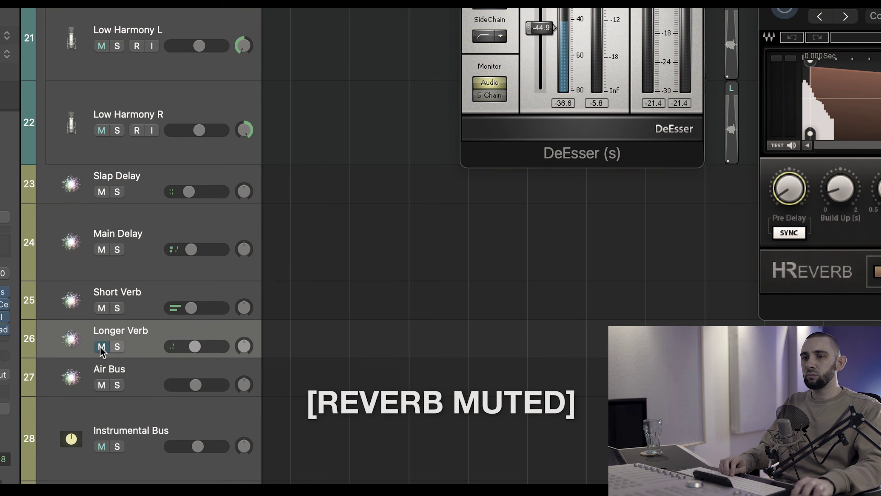
left_click(101, 346)
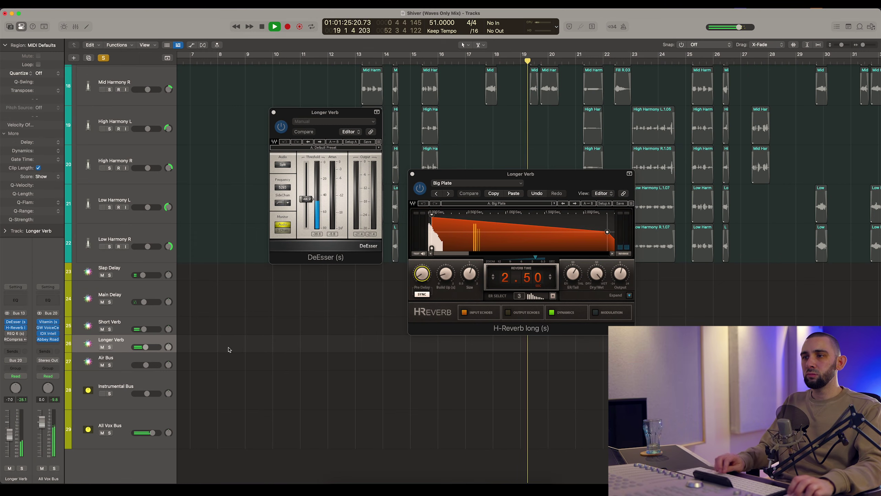
key("space")
Open REQ 6 on the Longer Verb track and move its window below the other plug-in windows' headers
mouse_move(6, 336)
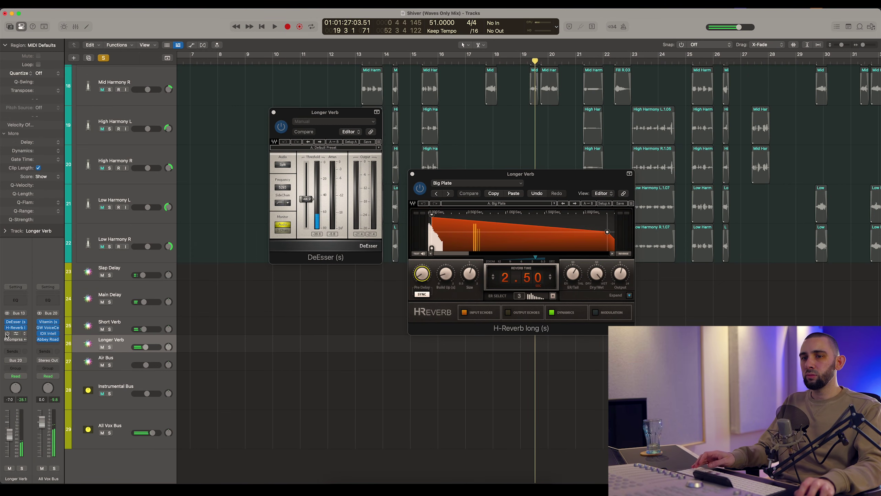
left_click(14, 336)
left_click_drag(338, 98, 388, 208)
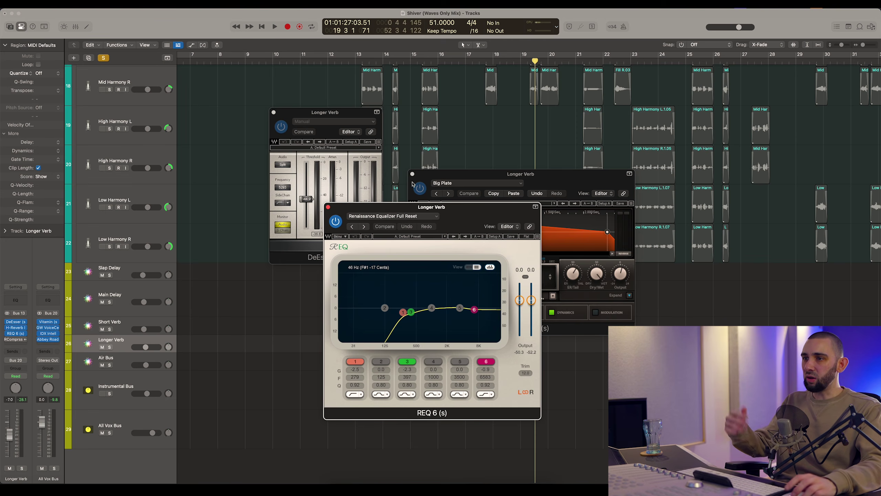
Close the H-Reverb and DeEsser windows and reposition the REQ 6 window in the freed space
left_click(413, 184)
left_click(407, 170)
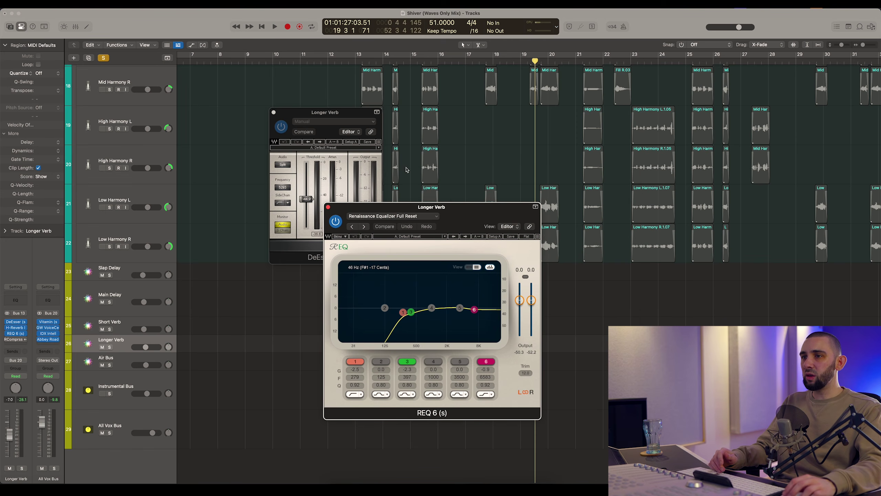
left_click(274, 113)
left_click_drag(366, 217, 318, 179)
scroll(470, 106, "up", 5)
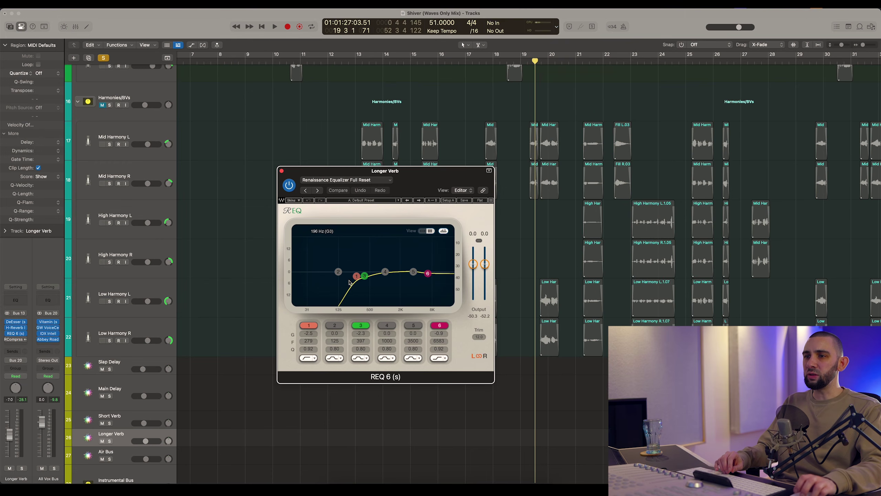
left_click_drag(334, 176, 325, 169)
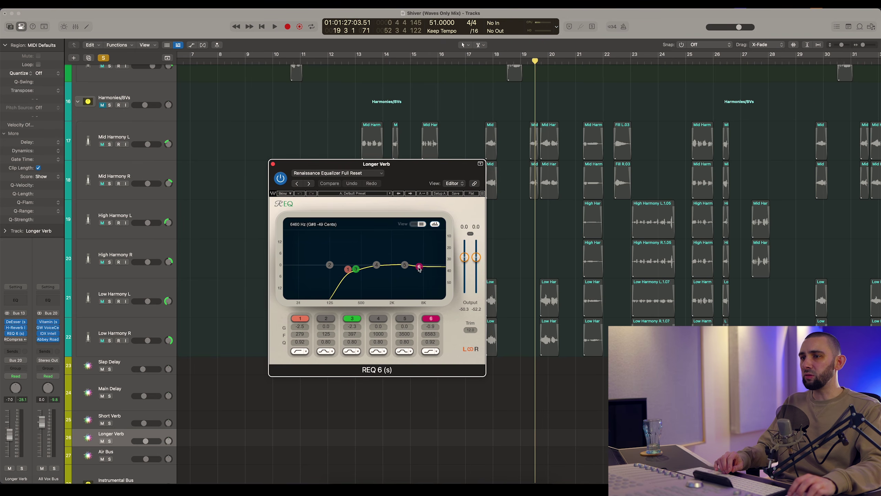
Resume playback near bar 19 and compare the long reverb with REQ 6 bypassed and active
scroll(505, 244, "down", 3)
key("space")
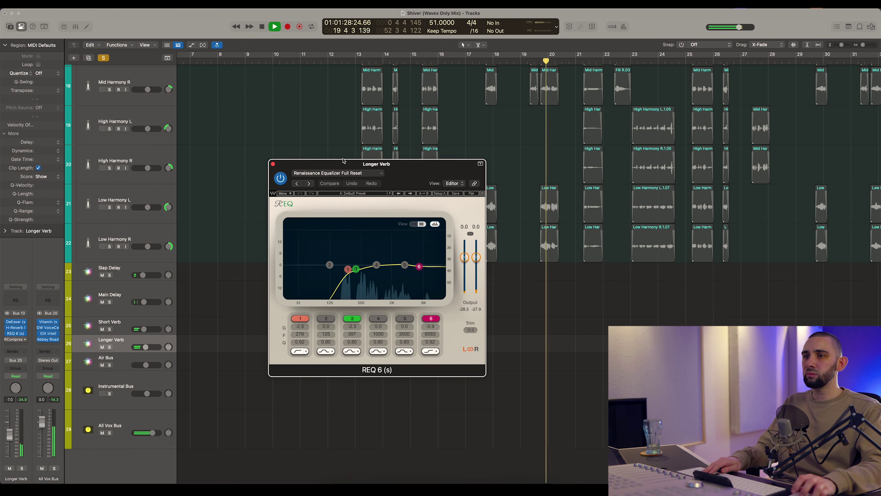
left_click(280, 178)
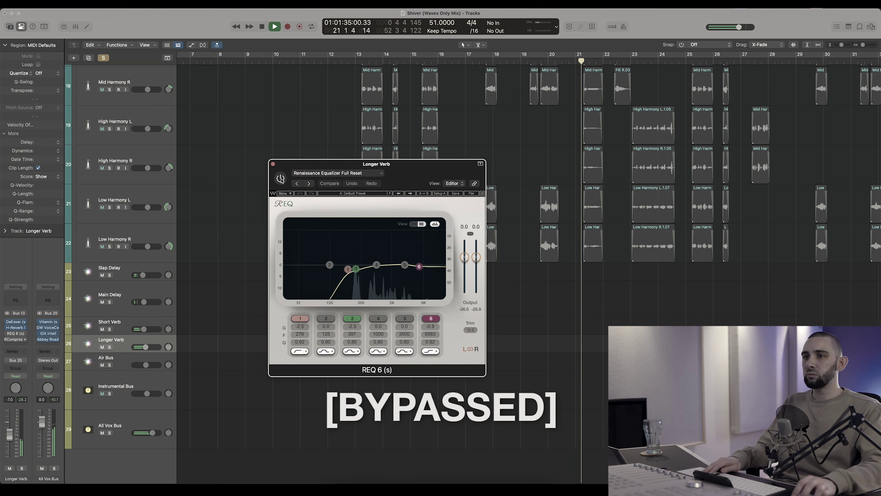
left_click(280, 179)
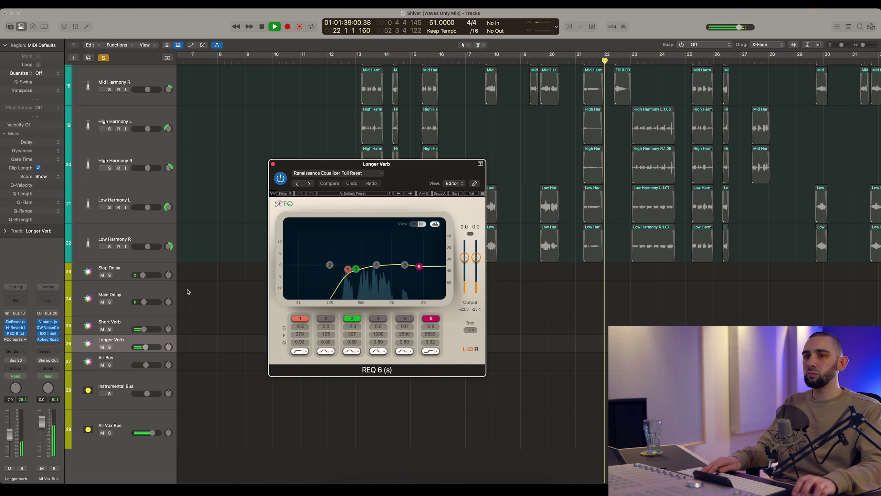
Open RCompressor on the Longer Verb track, play it from around bar 15 and shift its window clear of the regions
mouse_move(8, 339)
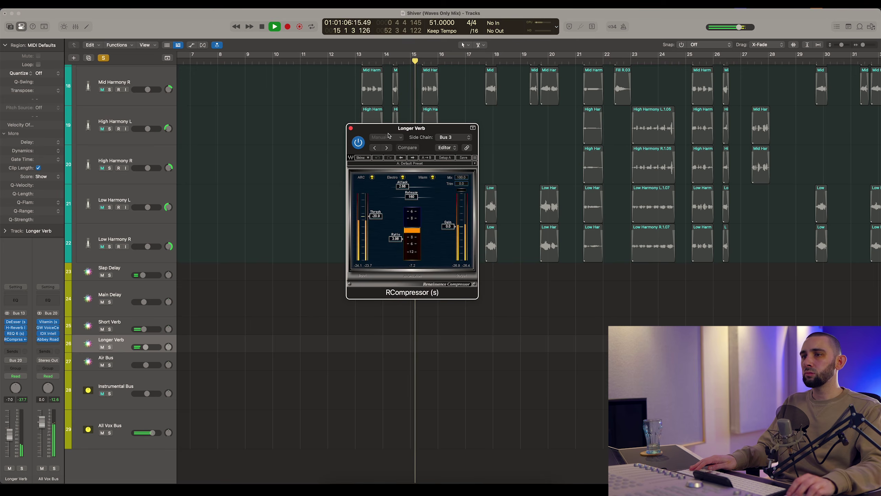
left_click_drag(376, 130, 327, 130)
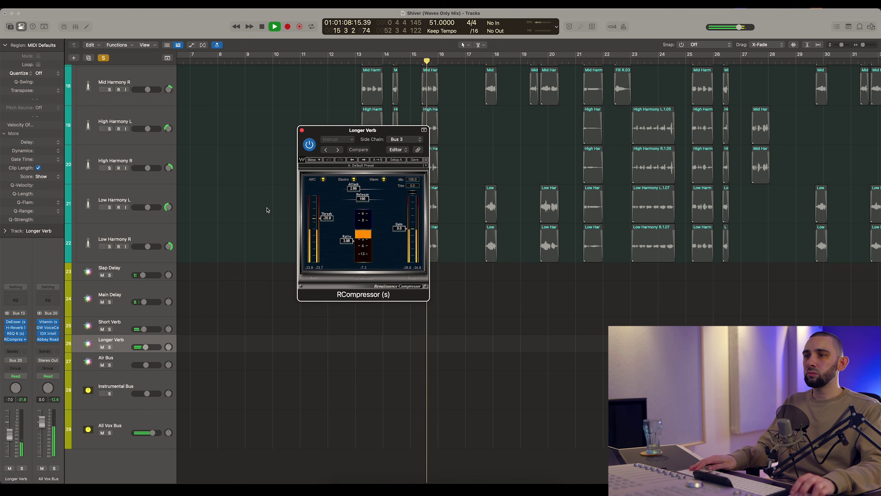
key("space")
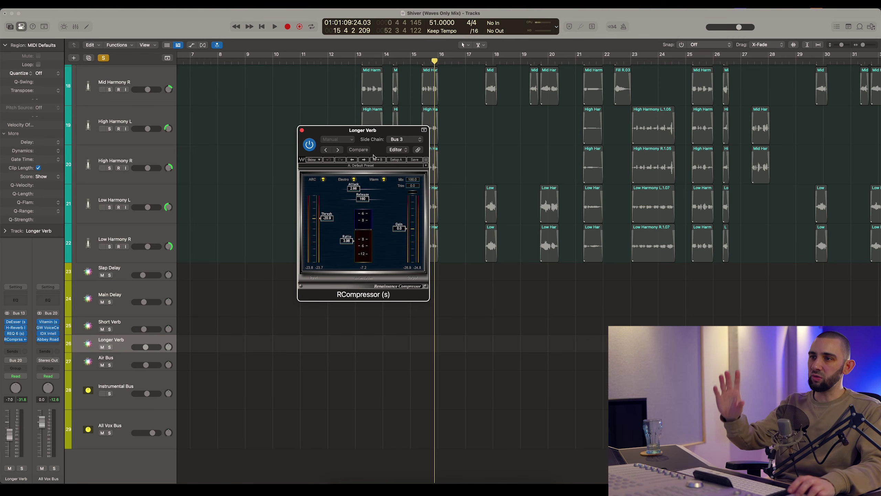
left_click_drag(377, 135, 349, 143)
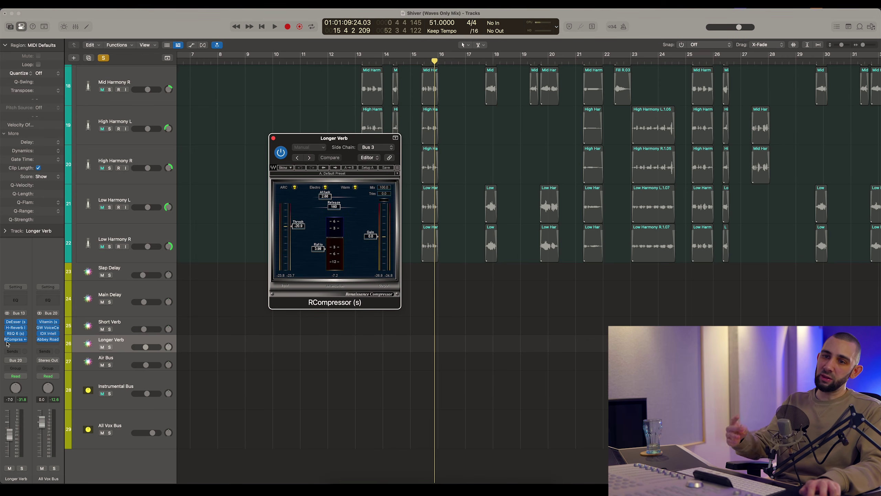
left_click_drag(328, 142, 324, 141)
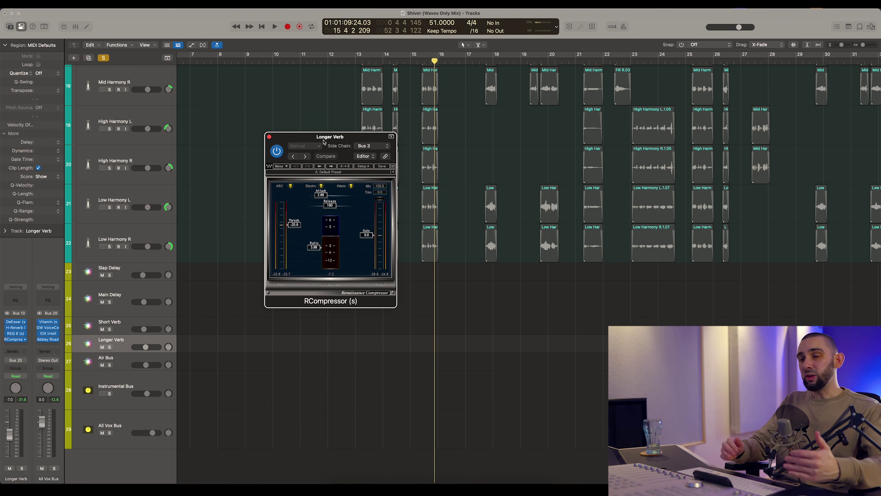
left_click_drag(323, 141, 316, 140)
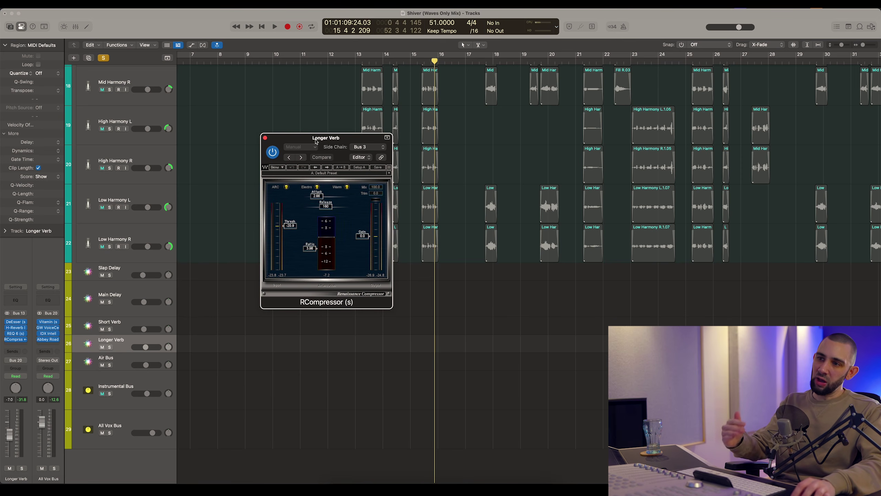
Choose Bus 3, fed by the lead vocal tracks, as the RCompressor's side-chain source
left_click(358, 149)
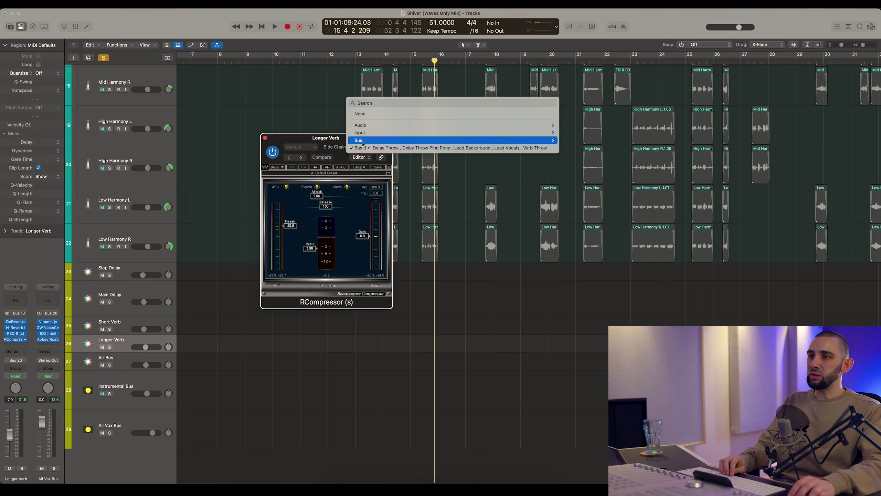
mouse_move(451, 140)
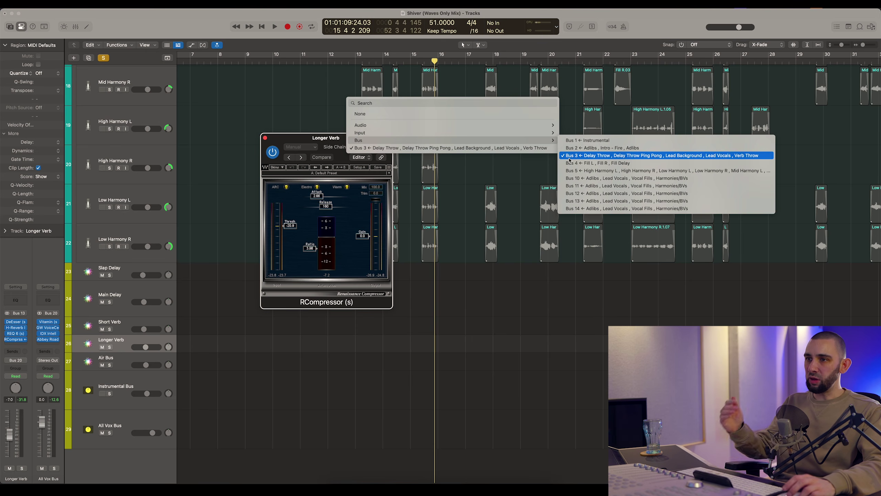
left_click_drag(298, 211, 280, 212)
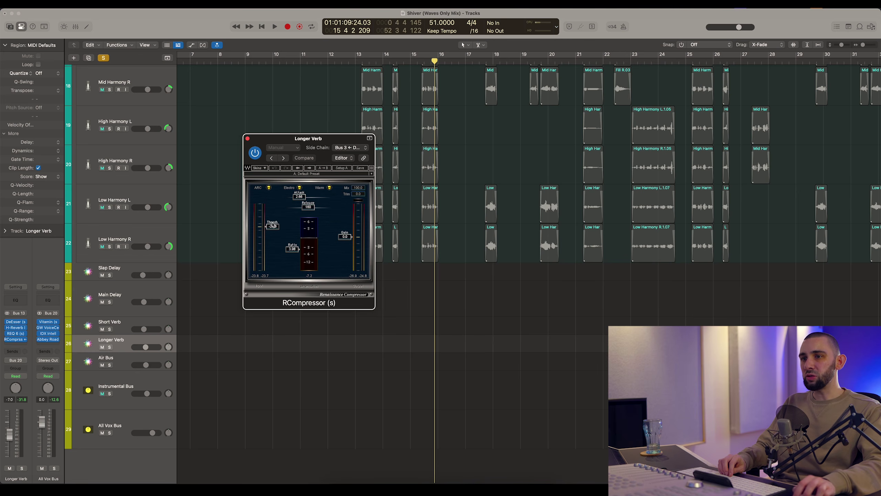
Play the lead vocals from just before bar 15 while watching the RCompressor's attenuation on the reverb
scroll(446, 230, "up", 15)
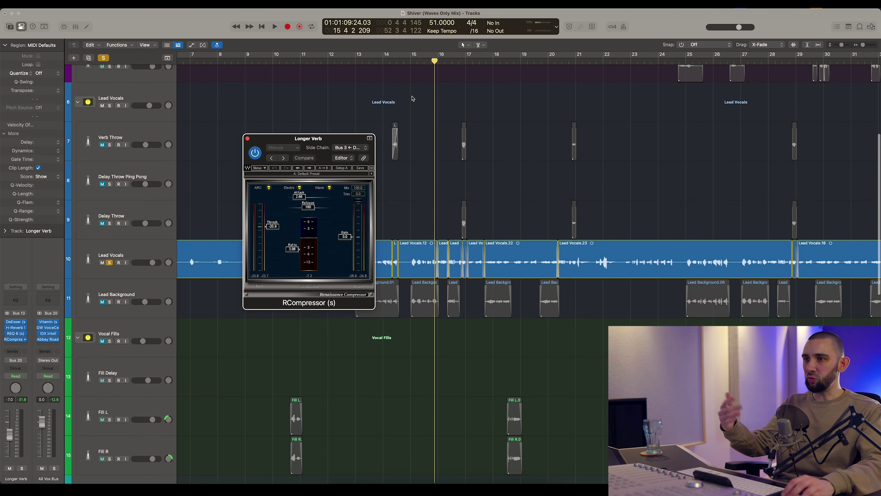
left_click(408, 62)
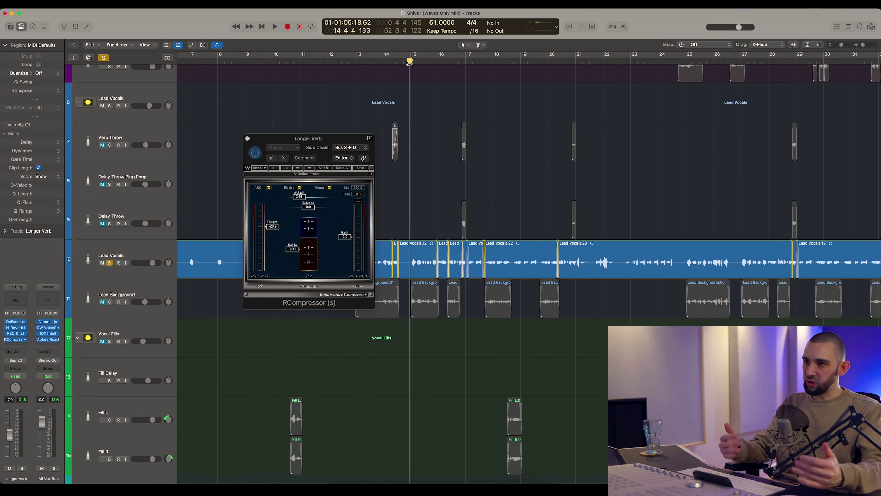
key("space")
scroll(424, 117, "down", 5)
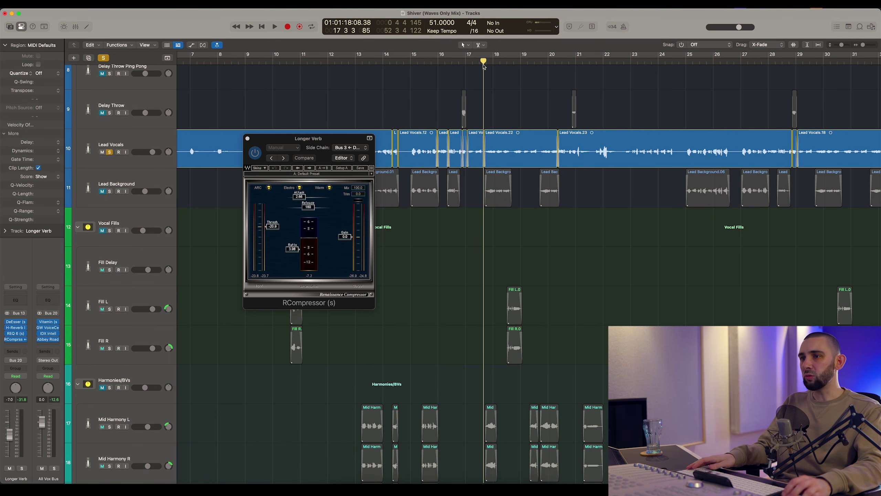
Move the playhead to bar 33, at the Lead Vocals.32 region
scroll(402, 280, "down", 12)
scroll(402, 281, "up", 15)
key("super+Left")
key("super+Left")
key("super+Left")
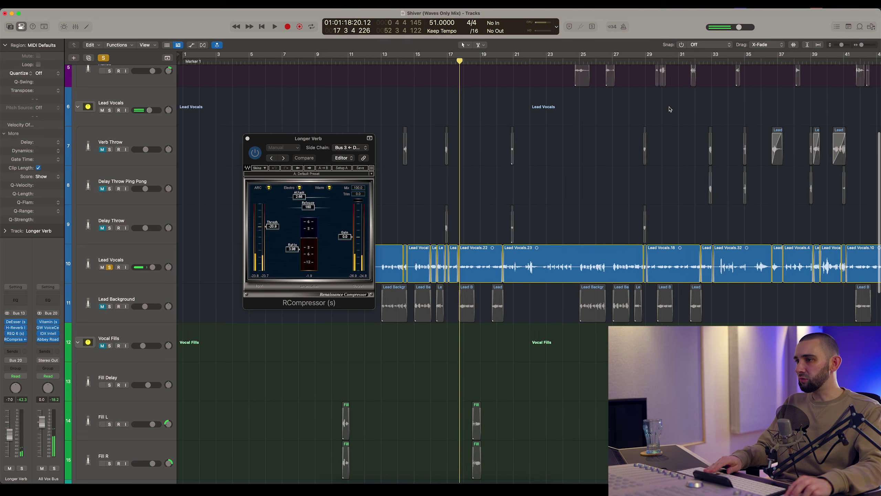
left_click(628, 61)
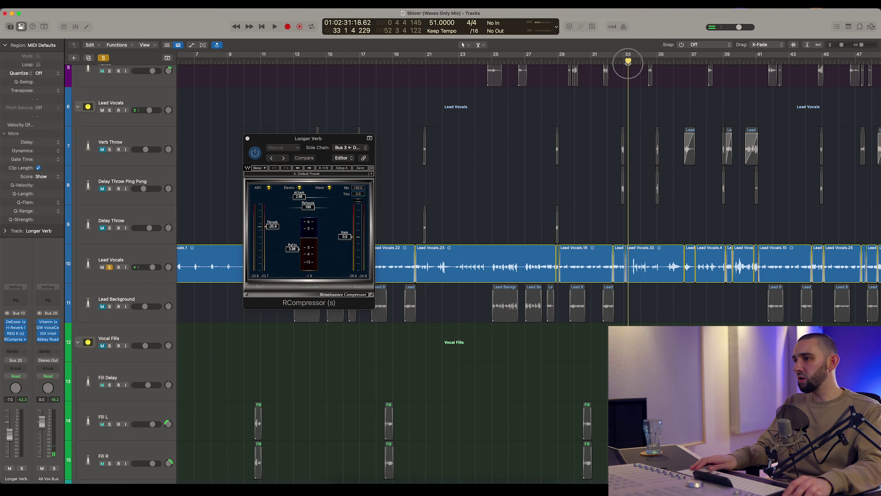
Play from bar 33 and compare the vocals with the Longer Verb track repeatedly muted and unmuted
key("space")
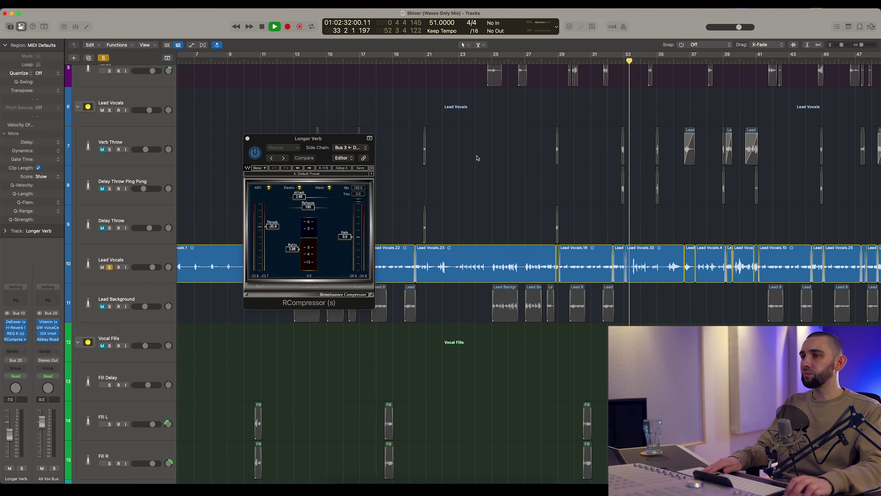
scroll(382, 245, "down", 13)
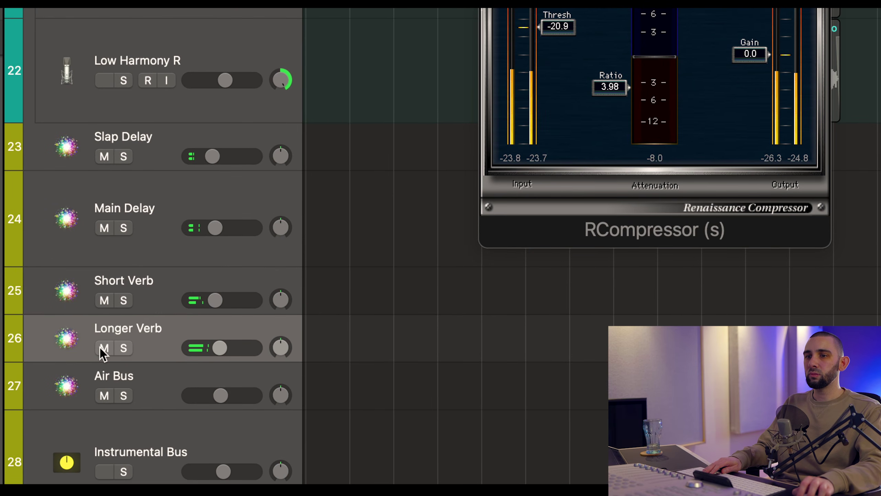
left_click(101, 349)
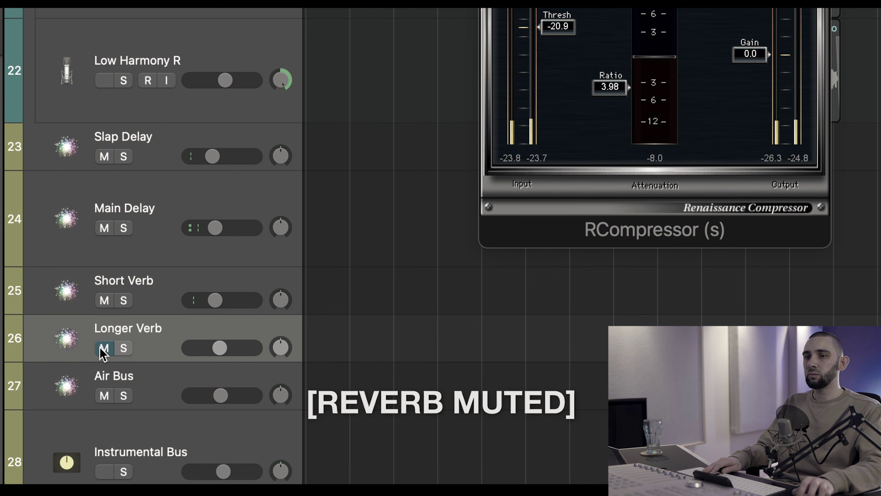
left_click(100, 349)
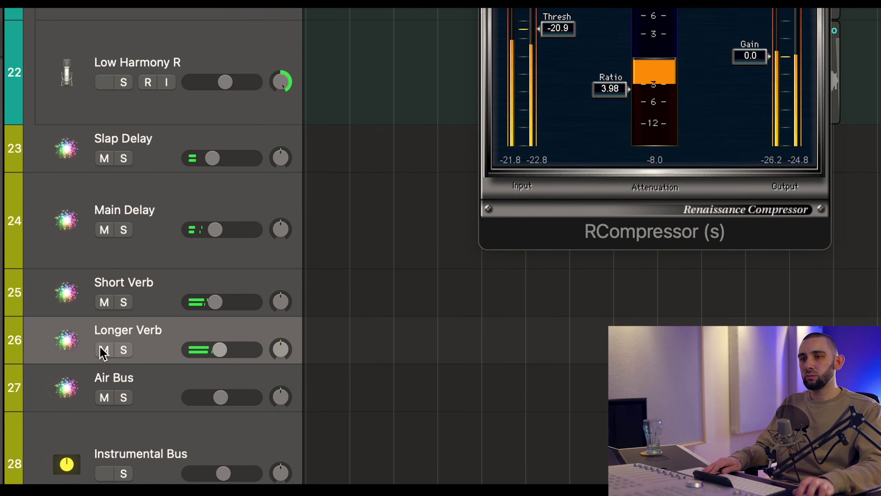
left_click(101, 349)
left_click(103, 350)
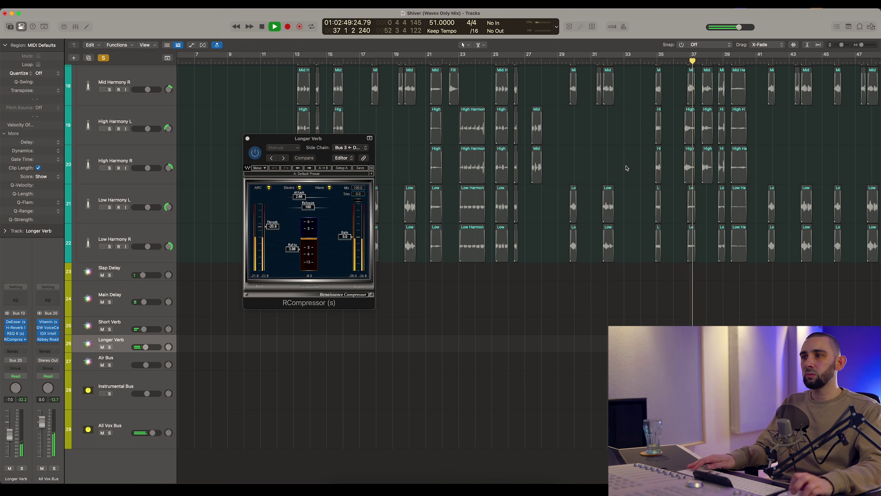
scroll(627, 167, "down", 5)
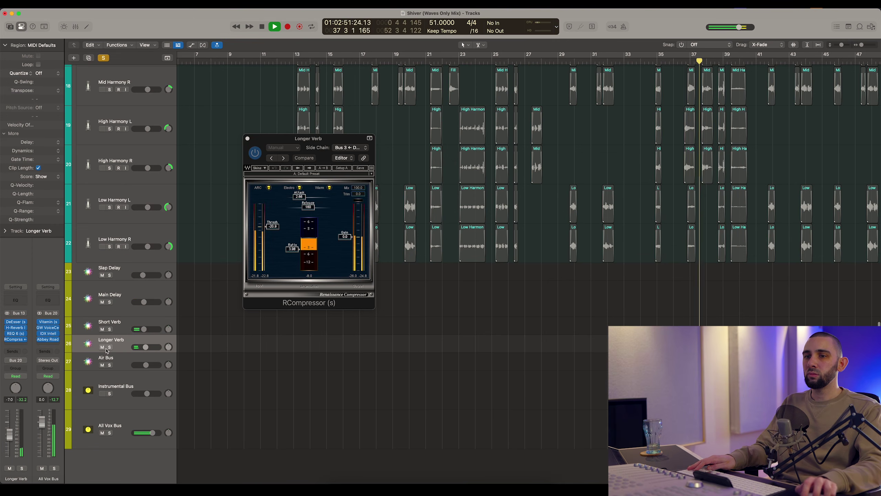
left_click(103, 348)
left_click(103, 348)
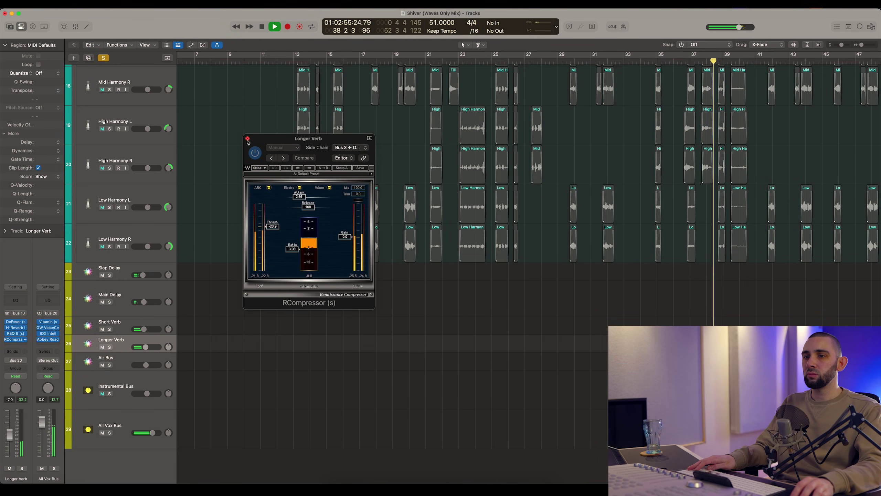
Hide the RCompressor window, stop playback and reposition the playhead near bar 33
key("v")
key("space")
scroll(223, 242, "up", 10)
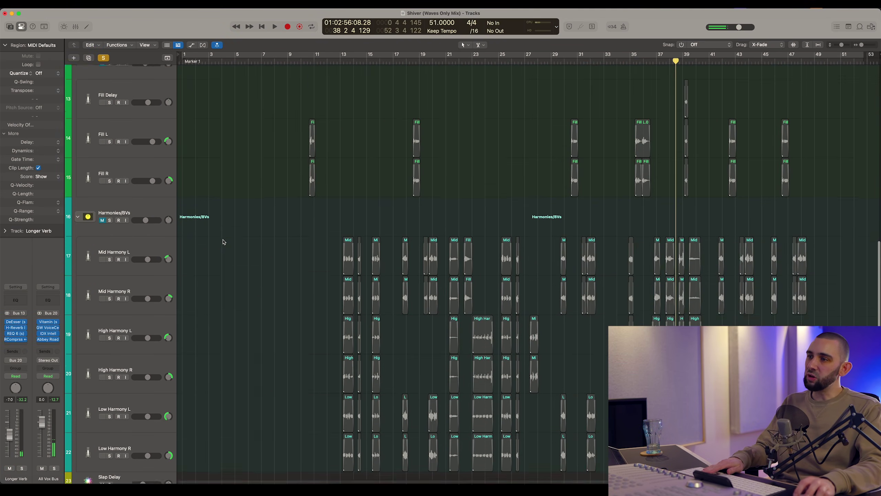
key("super+Right")
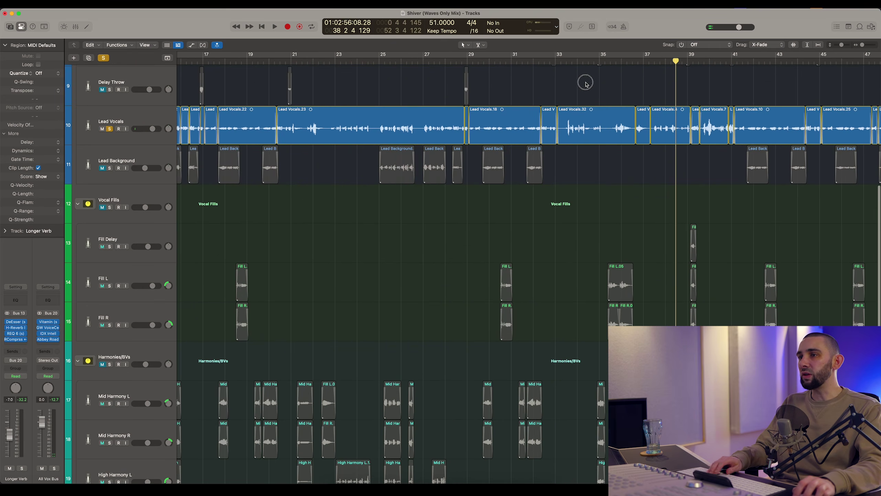
left_click(566, 60)
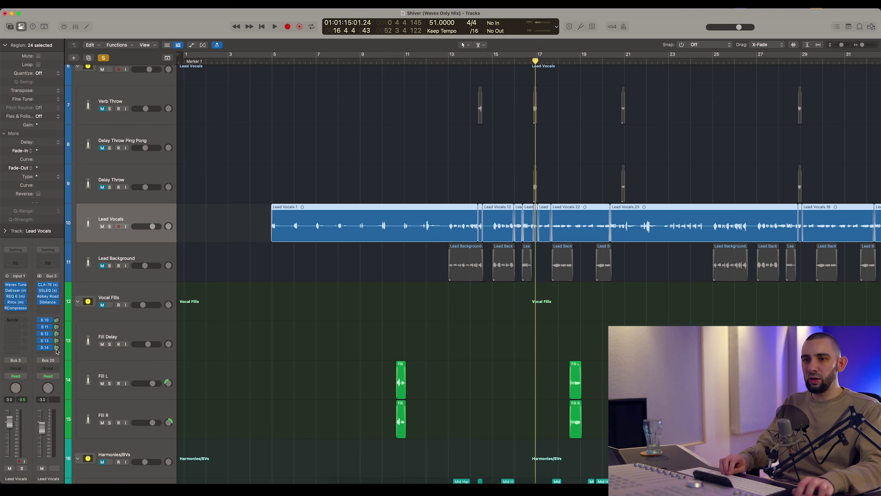
Select the Air Bus and solo the Lead Vocals track to isolate it
scroll(246, 304, "down", 15)
left_click(104, 363)
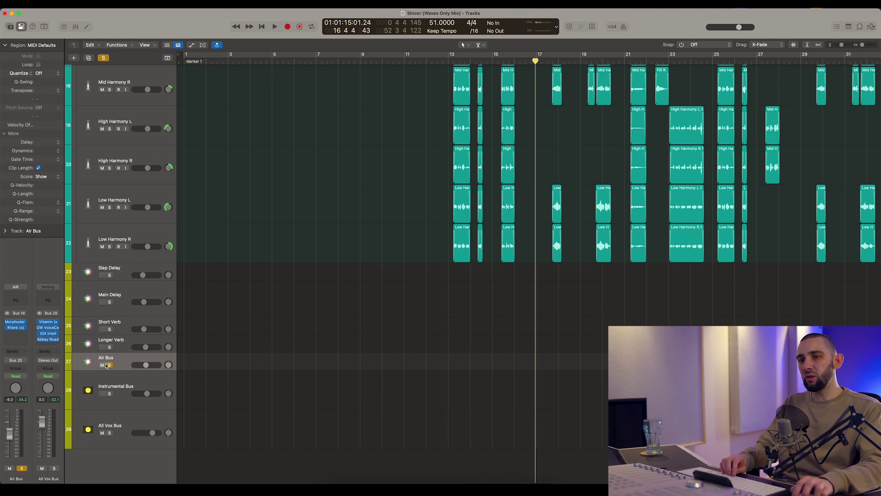
scroll(241, 323, "up", 15)
left_click(109, 182)
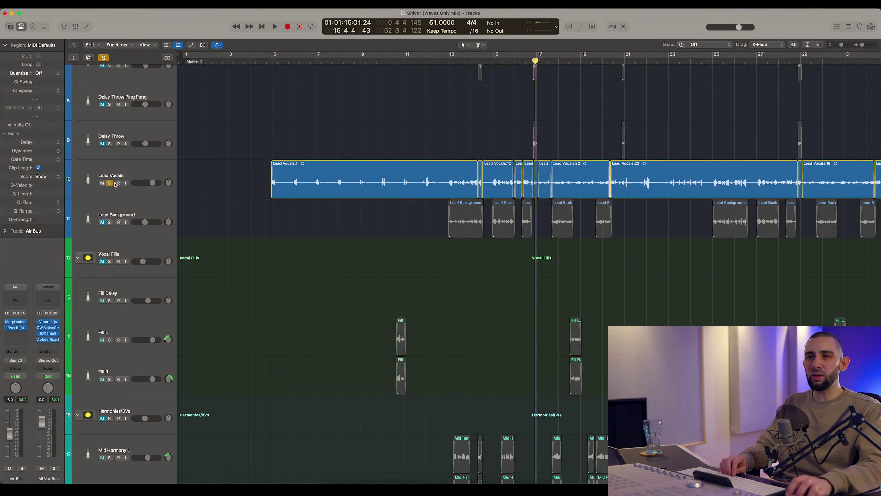
scroll(244, 236, "down", 15)
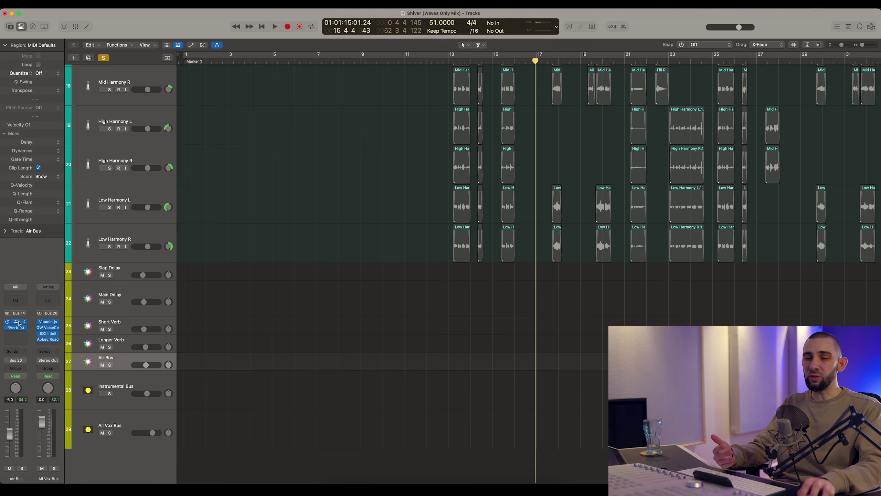
Open the Morphoder plug-in on the Air Bus and place its window over the arrangement
left_click(18, 323)
left_click_drag(329, 124, 367, 138)
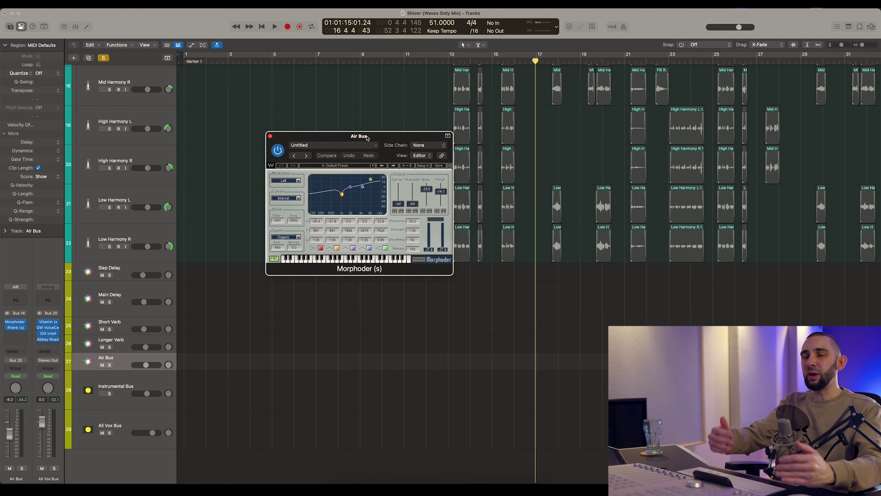
left_click_drag(367, 138, 322, 137)
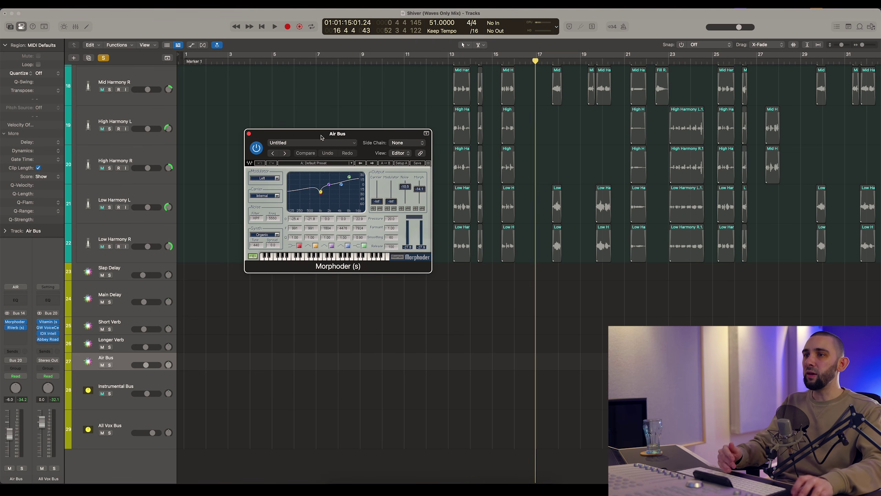
Open the Air Bus's RVerb plug-in and place its window beside the Morphoder
scroll(404, 82, "up", 10)
scroll(507, 130, "down", 11)
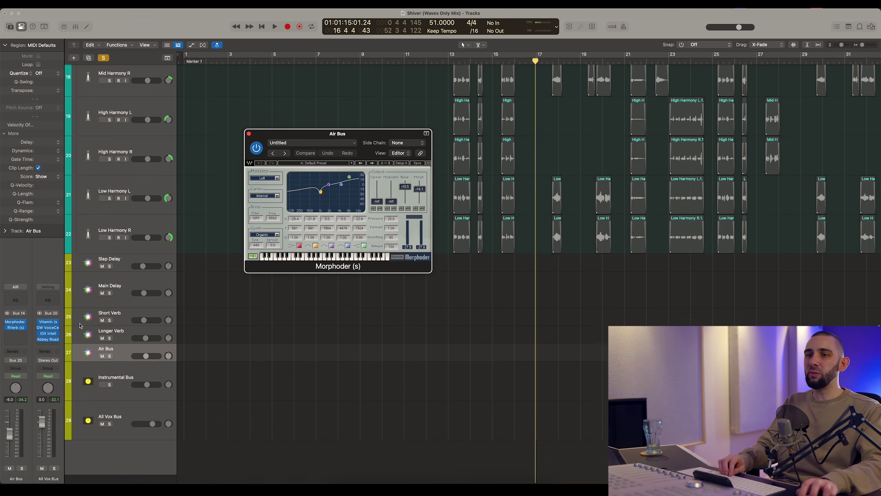
scroll(81, 326, "up", 1)
left_click(15, 328)
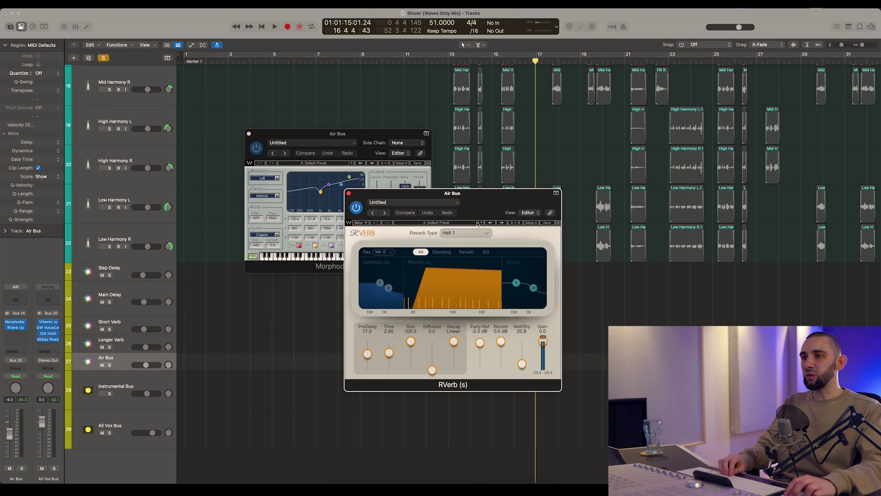
left_click_drag(398, 195, 388, 198)
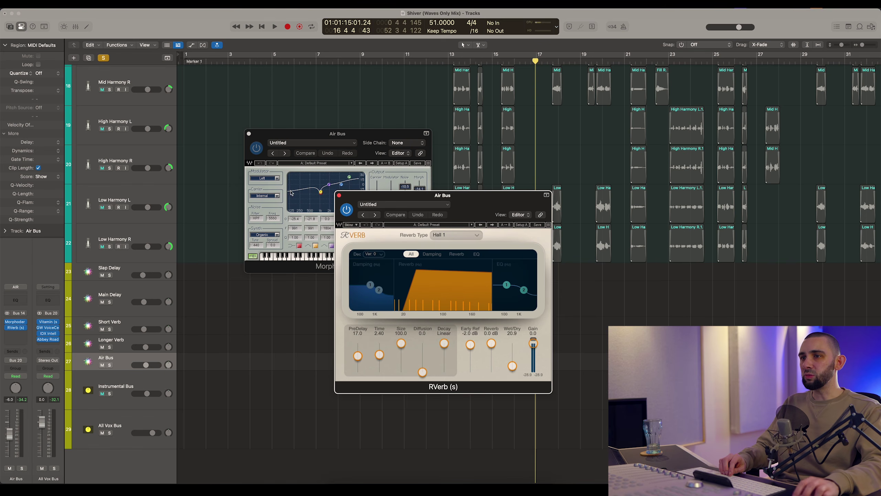
Move the playhead back to just before bar 15, near the start of Lead Vocals.12
scroll(305, 89, "up", 5)
scroll(304, 88, "up", 12)
key("comma")
key("comma")
key("comma")
key("comma")
left_click(491, 62)
scroll(138, 119, "up", 3)
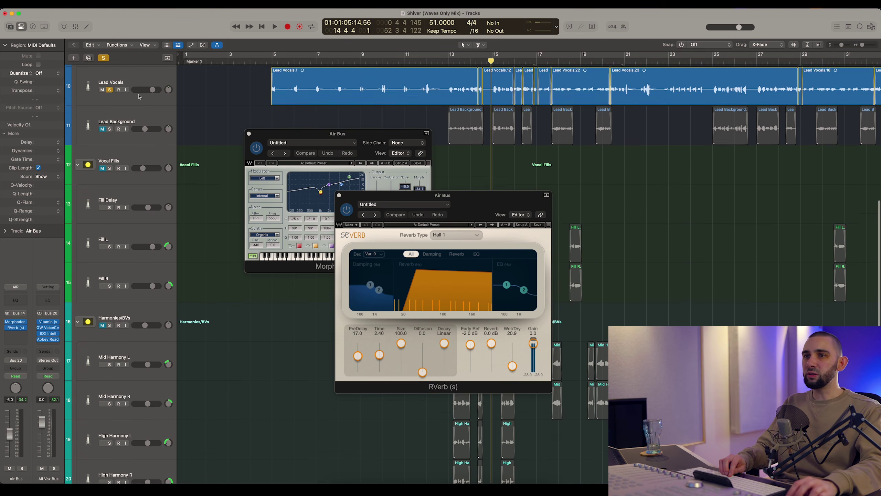
Select the Lead Vocals stack and play from just before bar 15 while trying out its Bus 14 send to the Air Bus
left_click(138, 119)
scroll(132, 113, "up", 8)
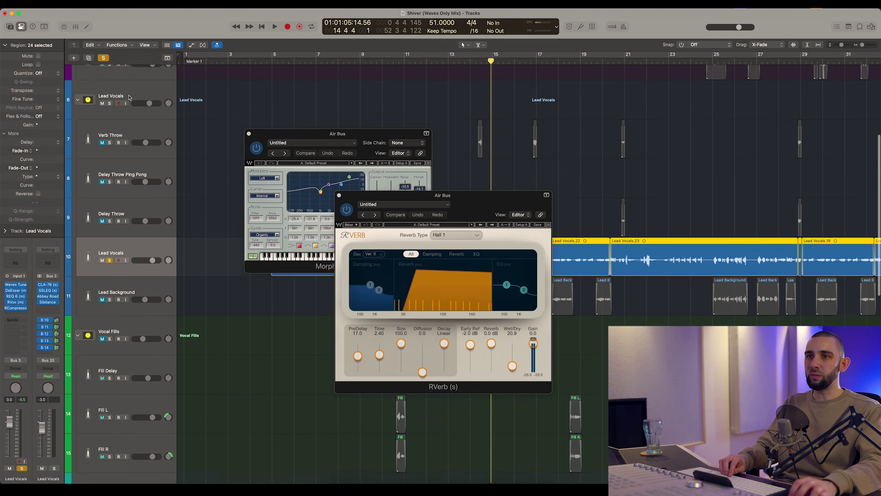
left_click(126, 108)
mouse_move(25, 347)
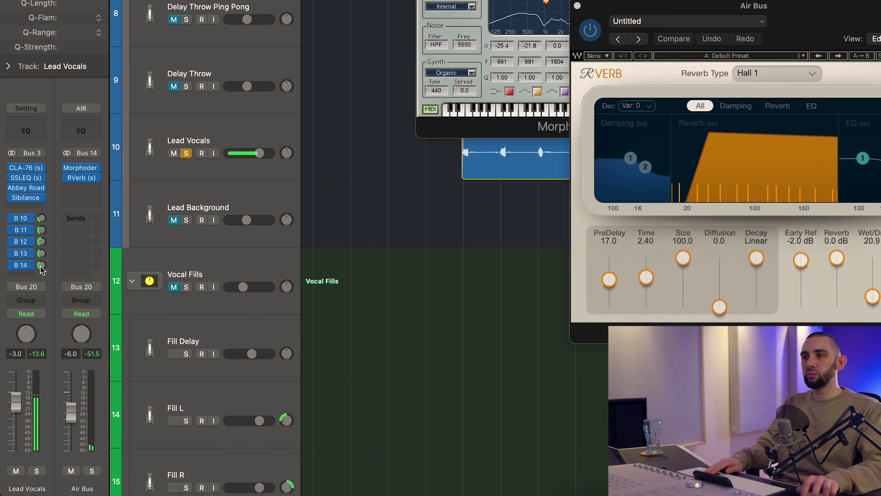
left_click_drag(42, 253, 53, 215)
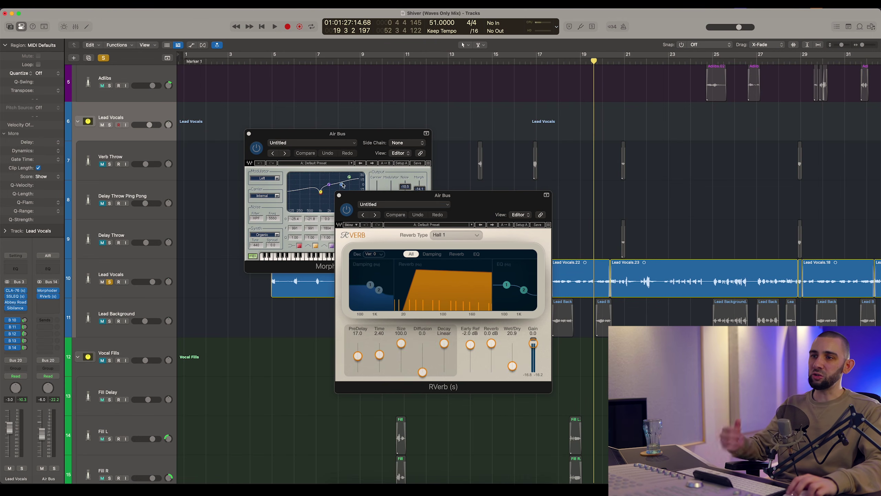
Close the RVerb and Morphoder windows and select the Lead Vocals track inside the Lead Vocals stack
left_click(339, 195)
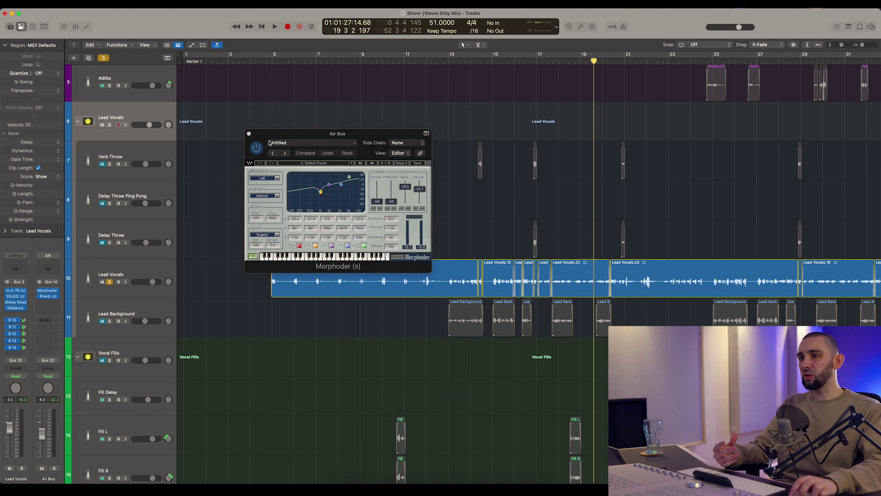
left_click(248, 134)
left_click(139, 274)
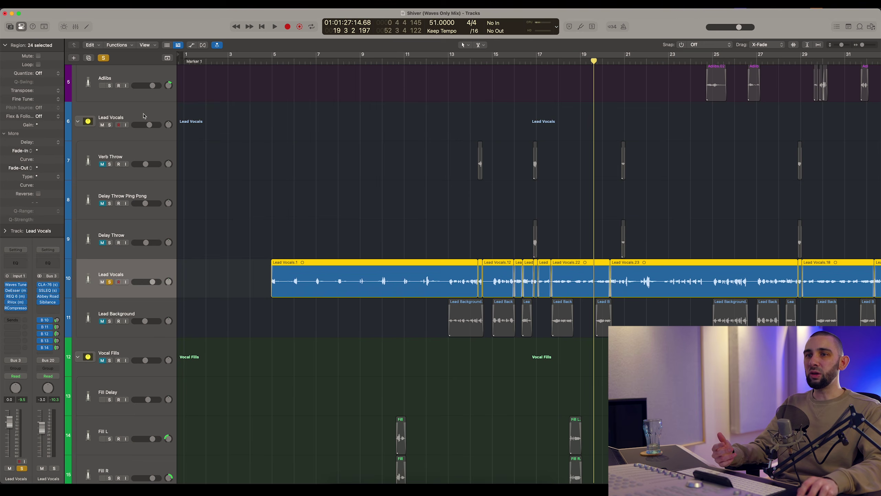
left_click(144, 116)
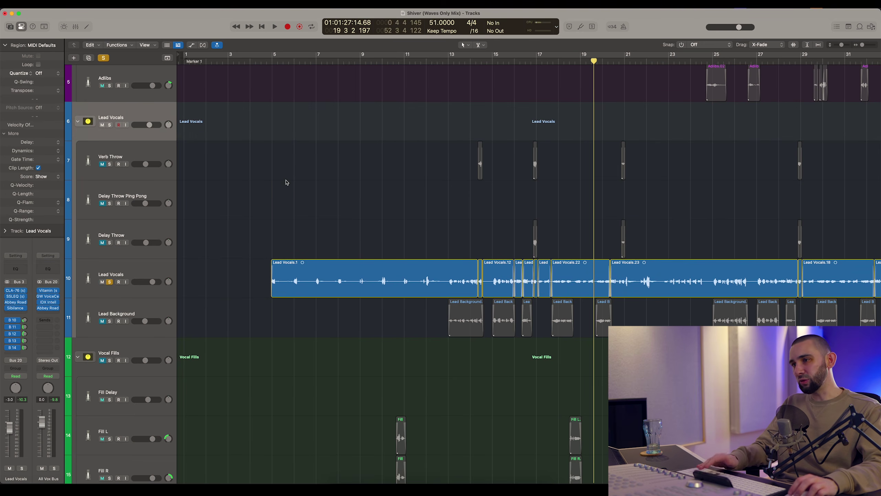
key("super+Left")
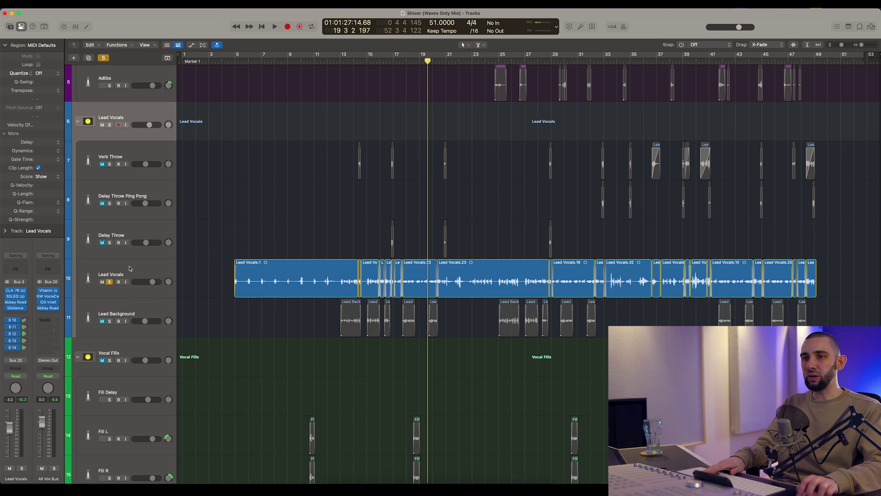
left_click(129, 269)
left_click(215, 234)
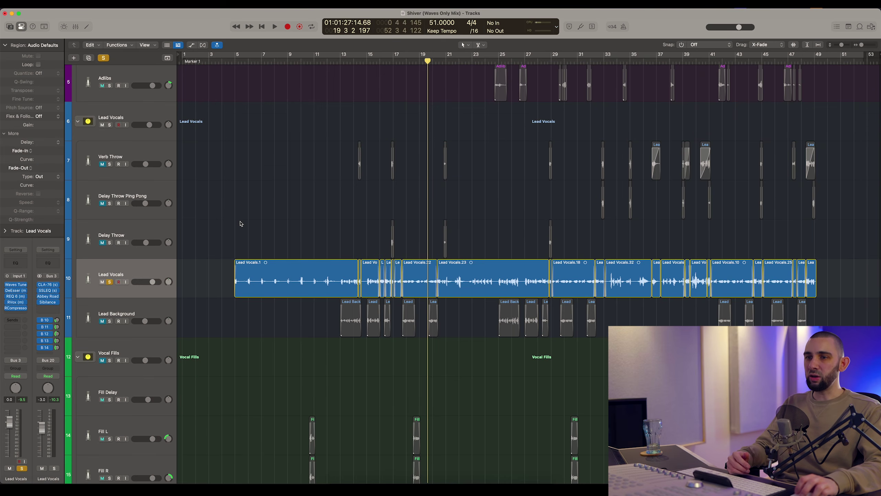
Turn off the Lead Vocals solo and move the playhead to bar 33
scroll(171, 226, "down", 3)
left_click(111, 228)
left_click(126, 252)
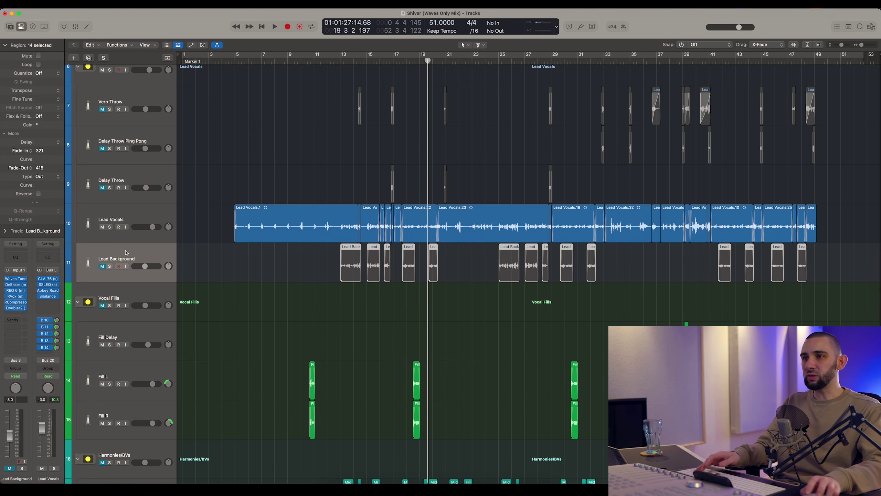
left_click(223, 163)
scroll(539, 97, "up", 1)
left_click(605, 60)
scroll(221, 224, "up", 5)
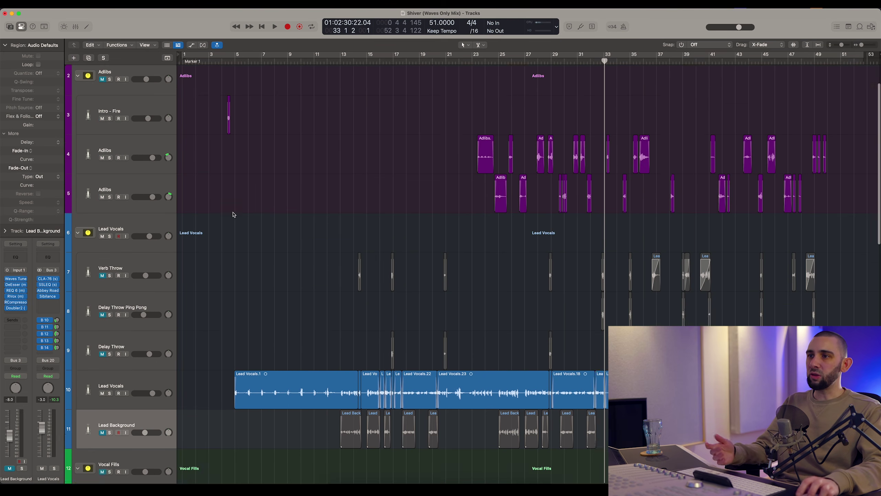
Play the full mix from bar 33 and look over the adlib, lead vocal, fill and harmony tracks
scroll(150, 277, "down", 4)
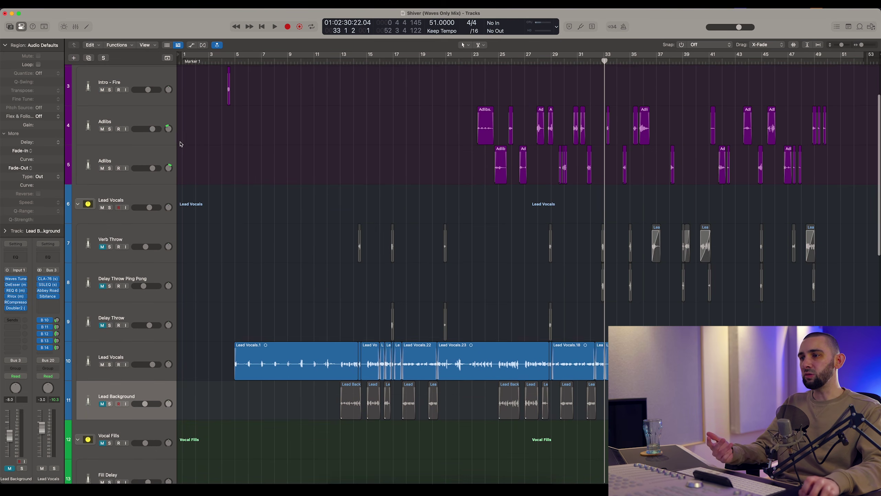
left_click(145, 287)
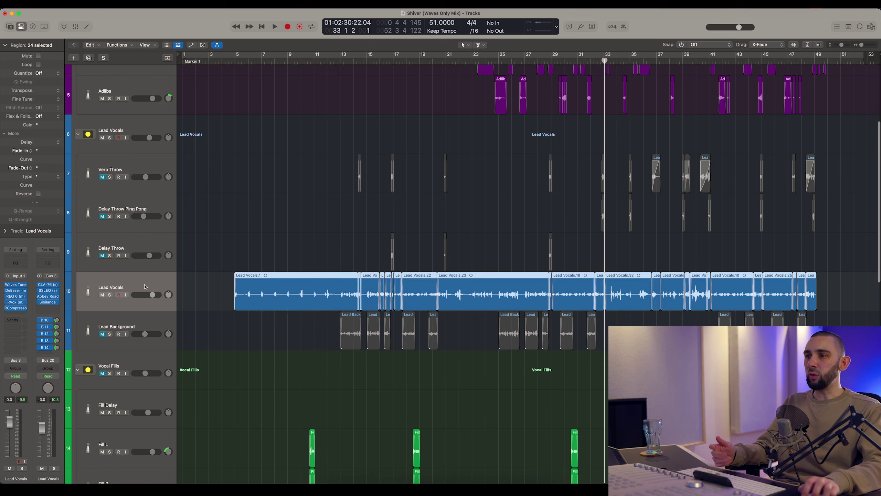
left_click(236, 205)
scroll(236, 205, "down", 3)
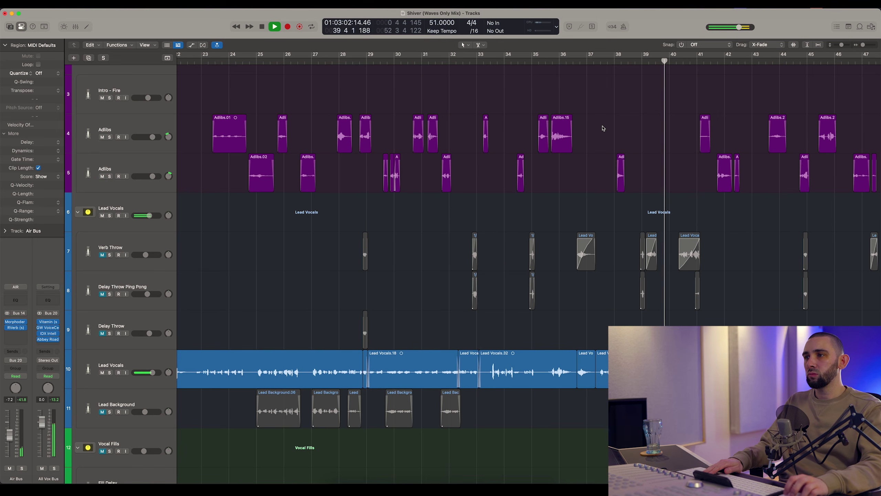
scroll(603, 128, "up", 3)
scroll(602, 131, "down", 5)
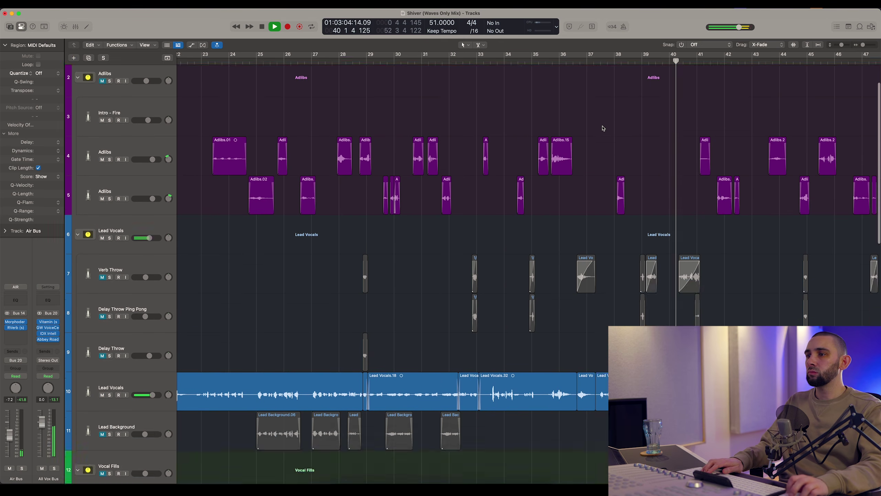
scroll(574, 165, "down", 4)
scroll(563, 183, "down", 2)
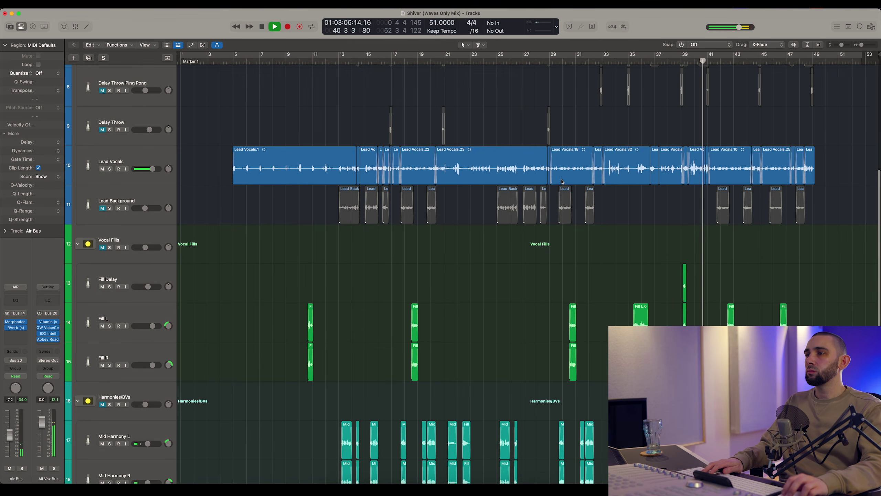
scroll(563, 181, "up", 3)
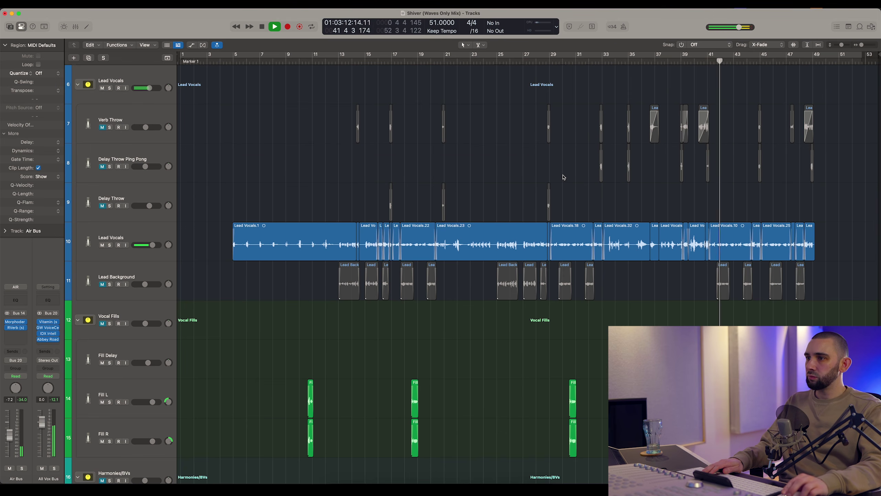
scroll(563, 177, "up", 6)
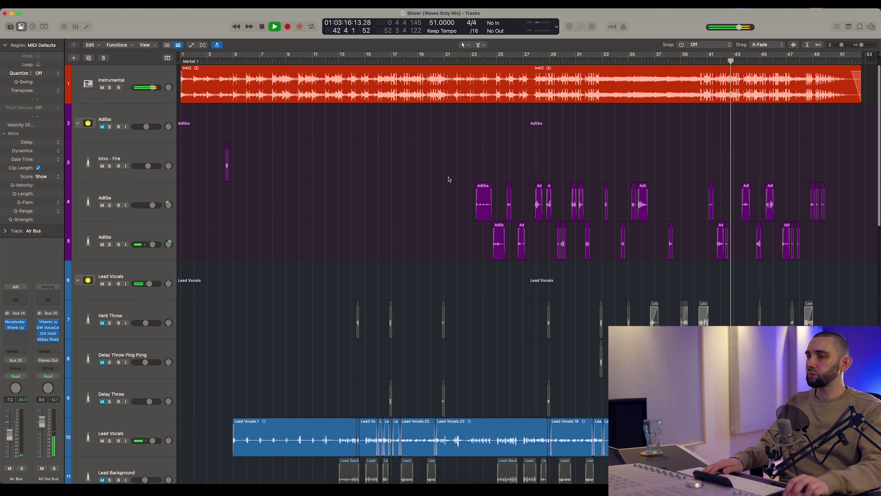
scroll(449, 179, "down", 2)
scroll(449, 179, "down", 5)
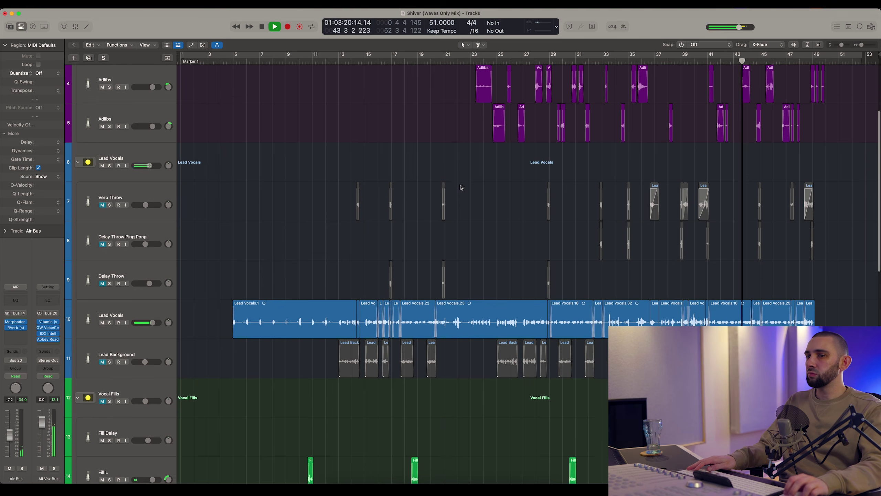
scroll(454, 187, "down", 3)
Select the Lead Vocals track and stop playback at bar 45
left_click(115, 279)
scroll(212, 269, "down", 3)
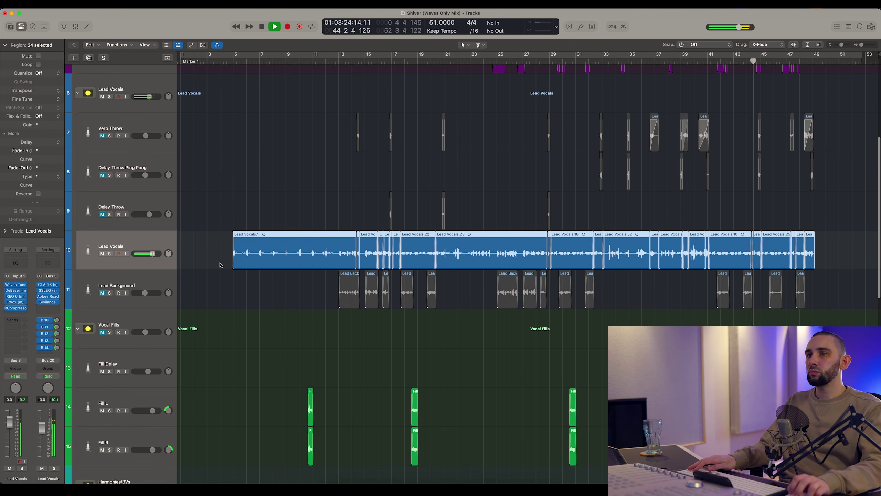
scroll(219, 265, "up", 10)
scroll(219, 264, "down", 4)
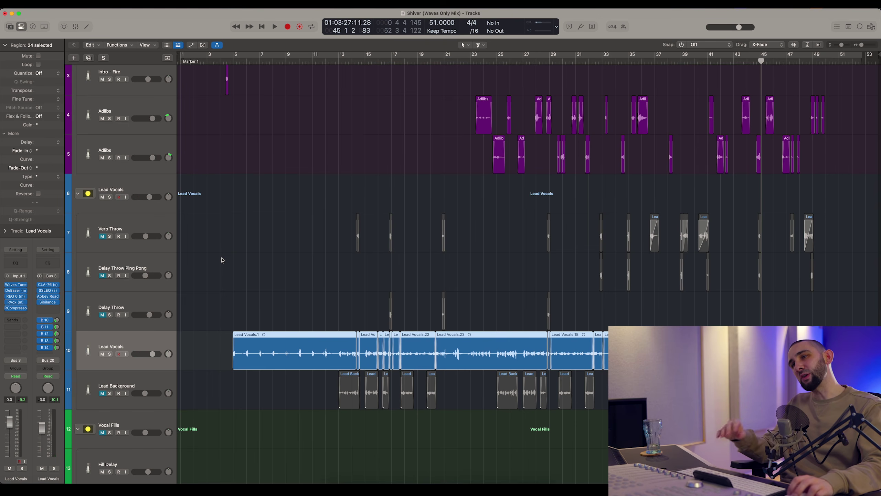
scroll(223, 260, "up", 2)
scroll(223, 260, "up", 3)
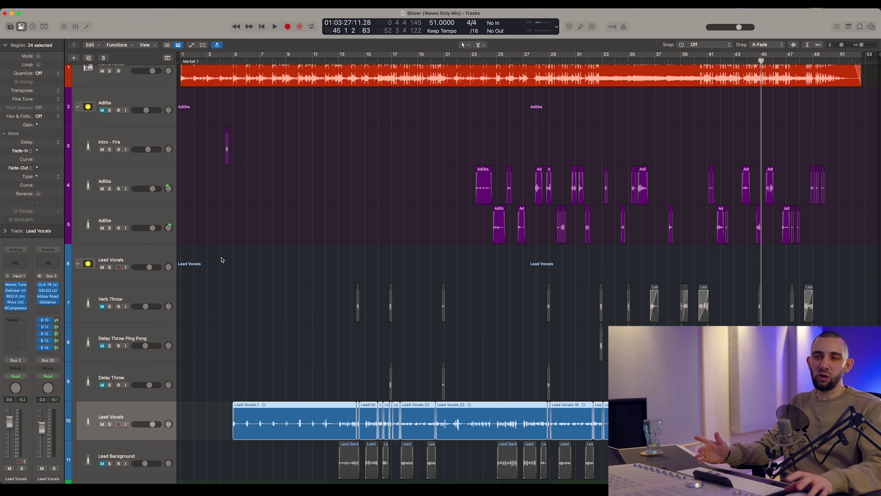
scroll(222, 260, "down", 20)
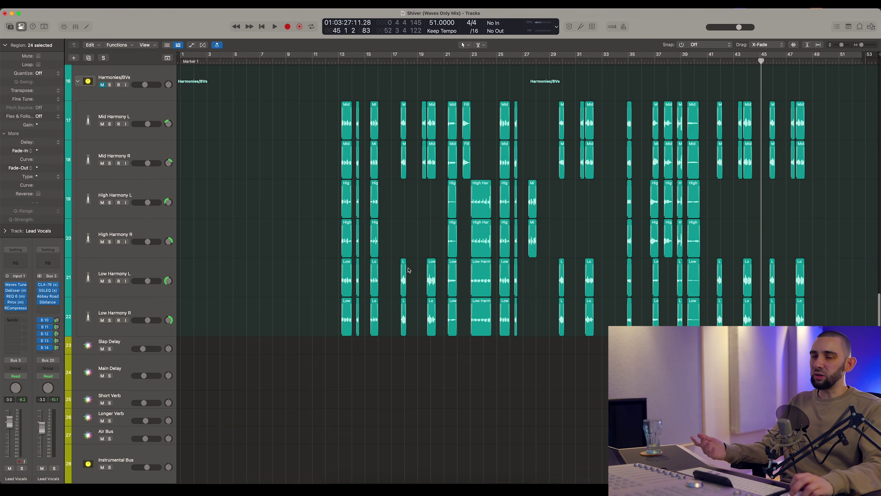
scroll(408, 270, "up", 20)
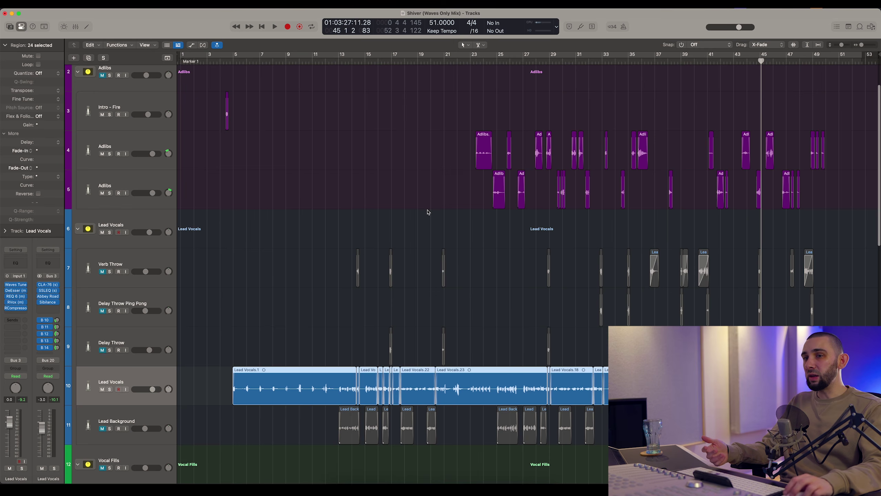
Select the Verb Throw track and step through the throw tracks to examine the inserts of Verb Throw and Delay Throw Ping Pong
left_click(133, 265)
key("Down")
key("Down")
key("Up")
key("Up")
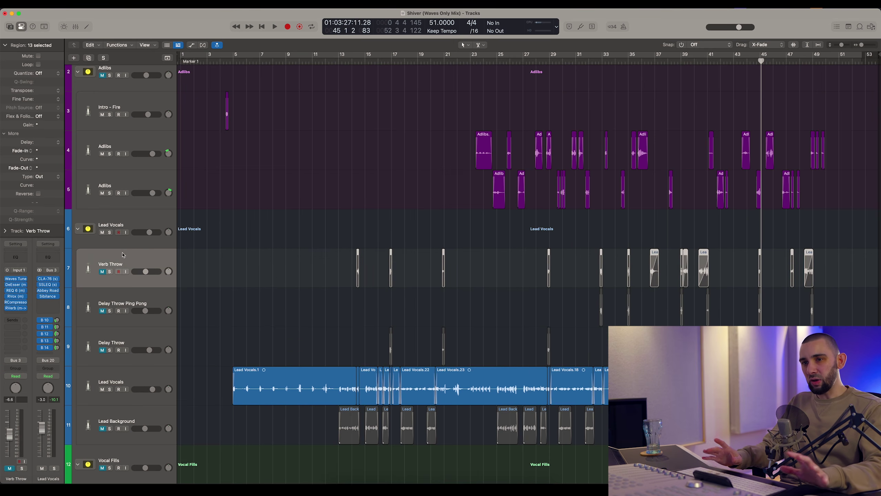
key("Down")
key("Down")
key("Up")
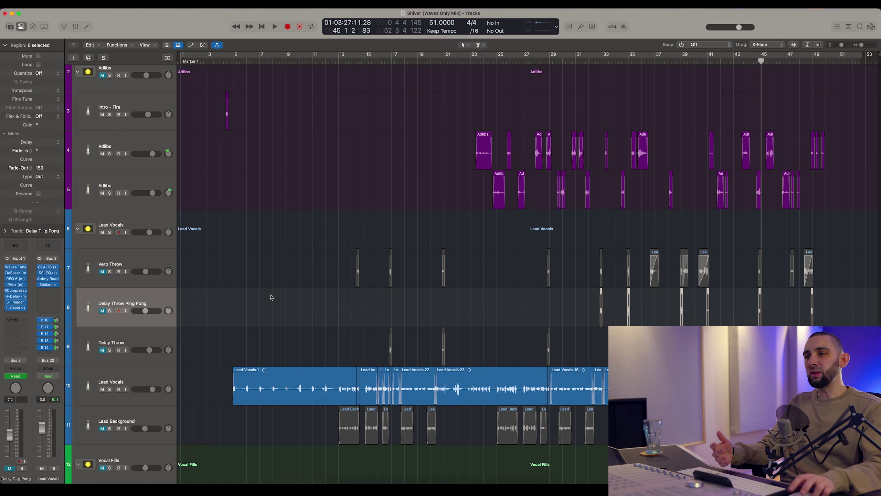
Select the Lead Background track and compare its insert chain with that of the Lead Vocals track
scroll(272, 297, "down", 5)
left_click(107, 309)
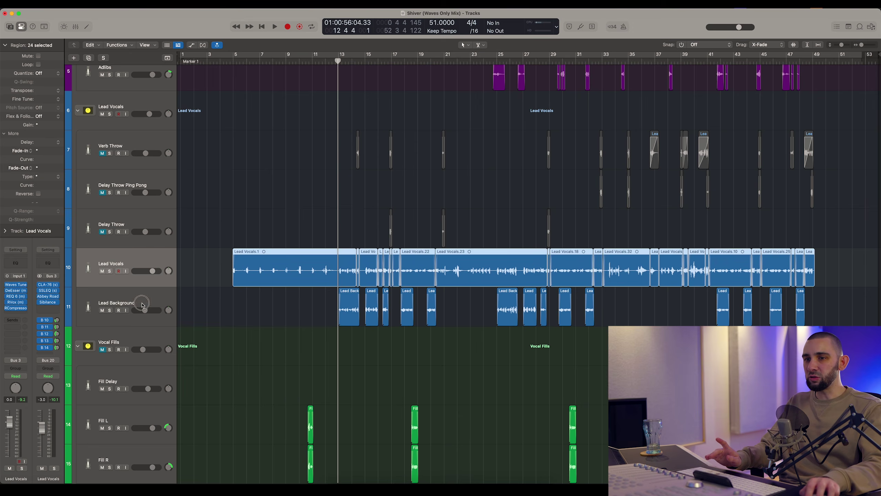
left_click(106, 312)
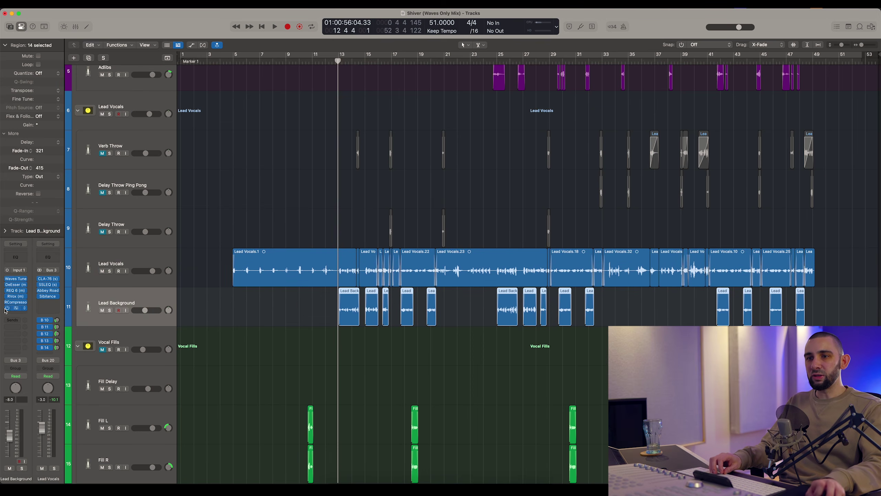
key("Up")
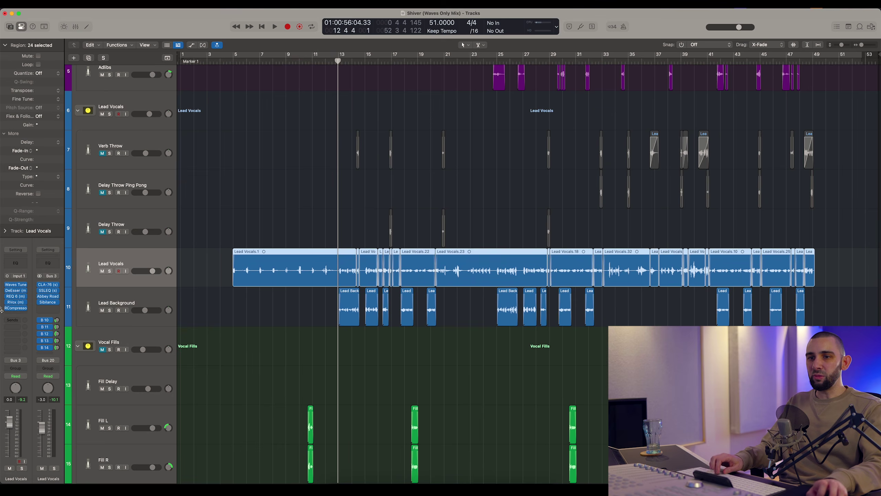
key("Down")
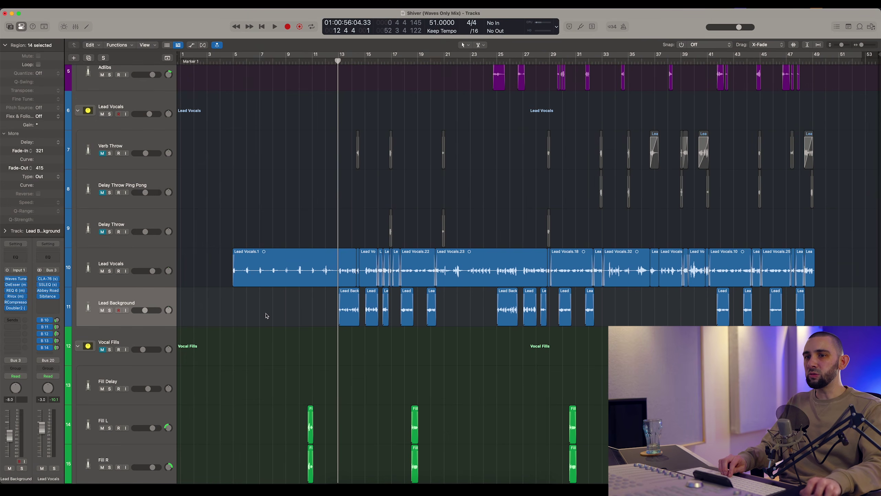
Solo the Lead Vocals and Lead Background tracks and play them from around bar 13
left_click(109, 271)
left_click(109, 311)
key("super+Right")
key("super+Right")
key("super+Right")
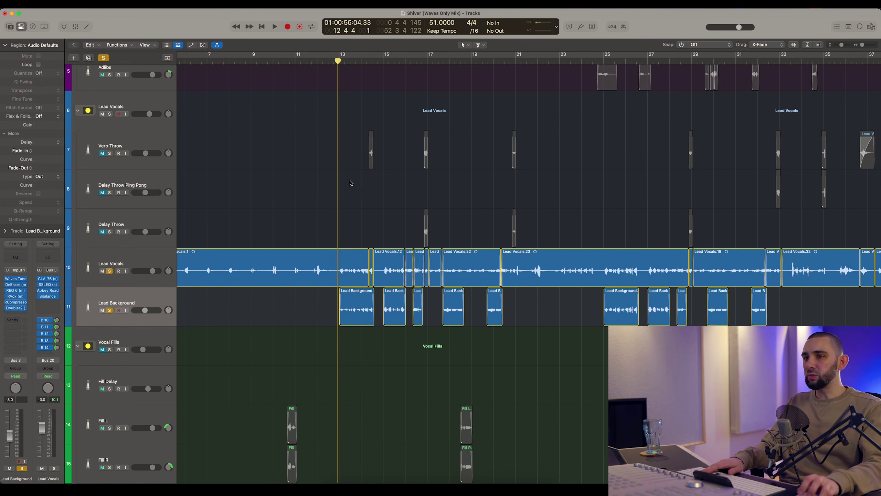
scroll(339, 59, "up", 1)
left_click_drag(338, 61, 340, 61)
scroll(389, 101, "right", 3)
left_click(779, 62)
scroll(555, 194, "right", 10)
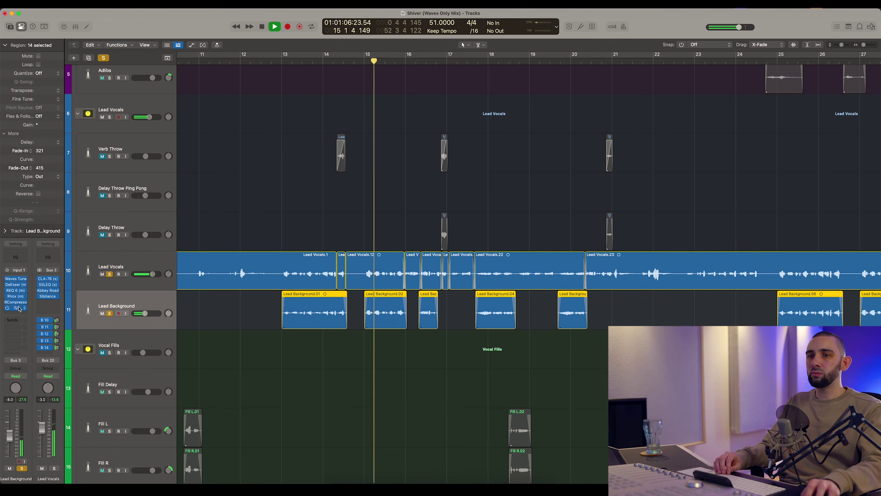
Open Doubler2 on Lead Background, compare the playback with and without the soloed tracks, and stop playback
left_click(17, 308)
left_click_drag(318, 100, 525, 136)
left_click(110, 314)
left_click(110, 314)
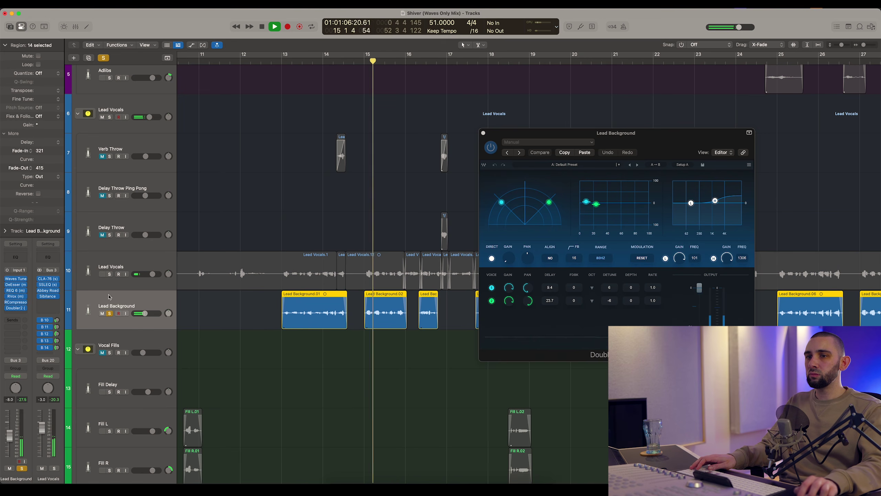
left_click(109, 274)
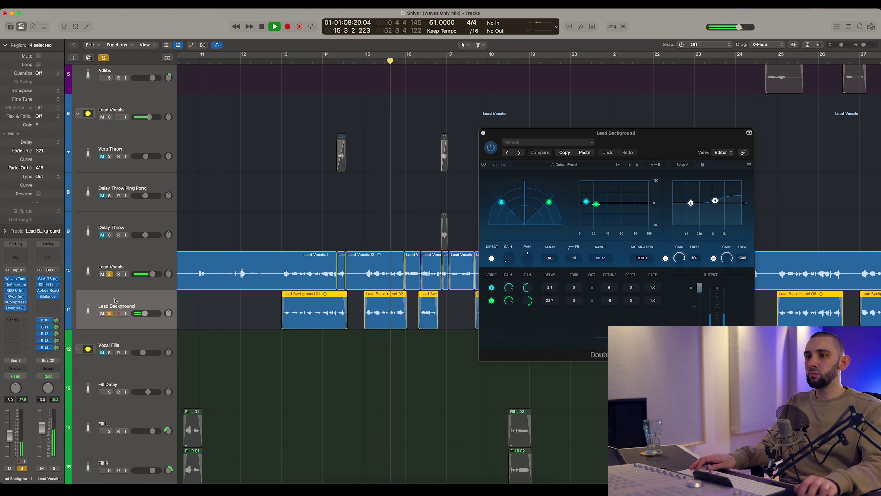
key("space")
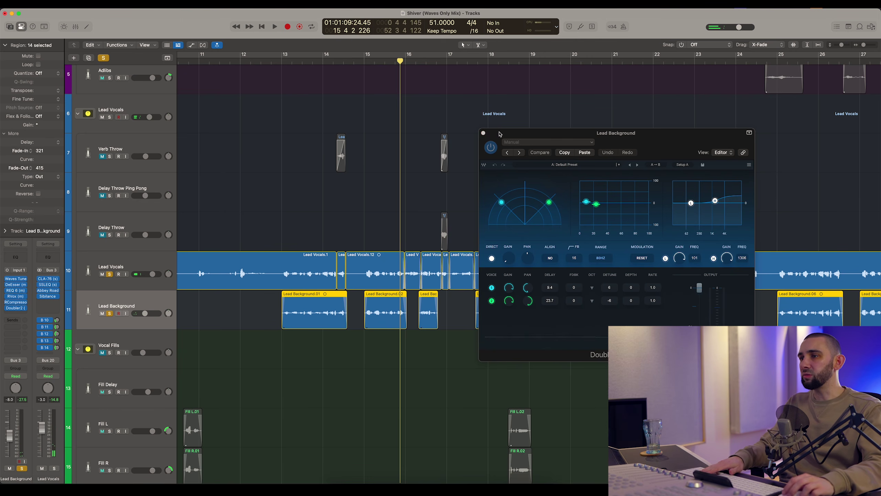
Examine the Doubler2 settings on Lead Background with the whole arrangement in view, and close the plug-in window
left_click_drag(499, 134, 442, 119)
key("super+Left")
key("super+Left")
key("super+Left")
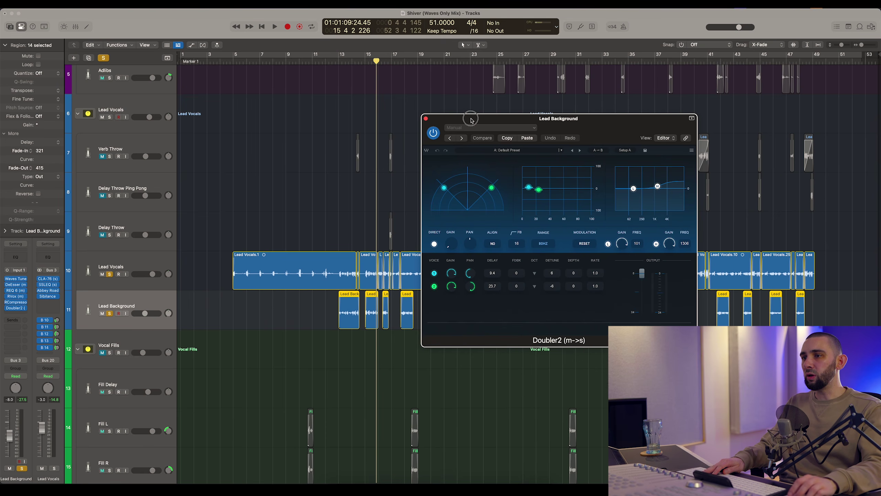
left_click_drag(471, 120, 455, 122)
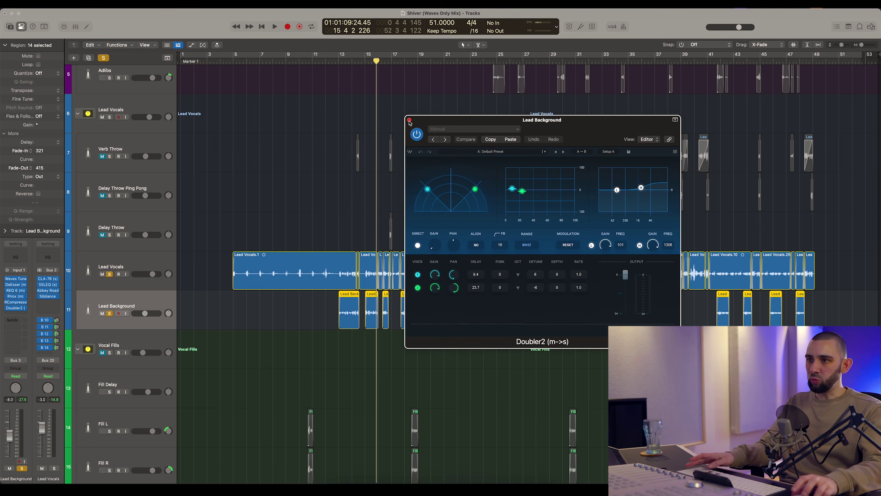
left_click(409, 120)
Play from just before bar 25, clear all solos, and follow the Lead Background regions in the full mix
left_click(496, 61)
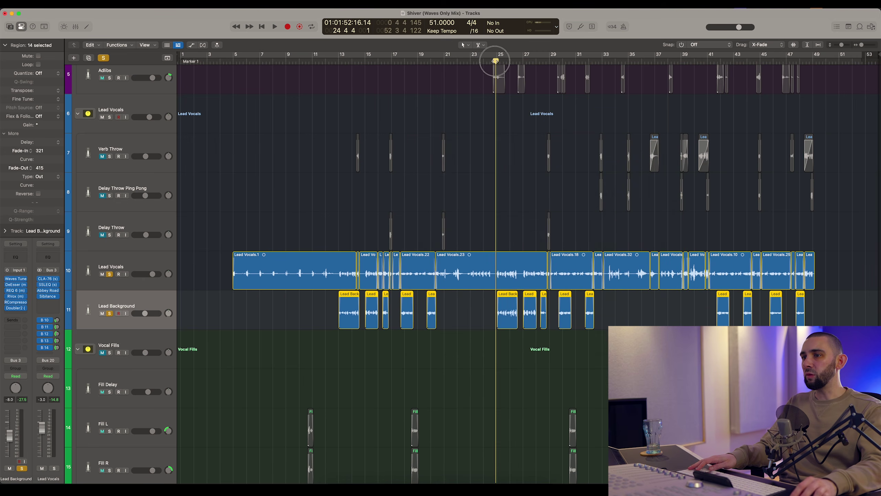
key("space")
left_click(103, 57)
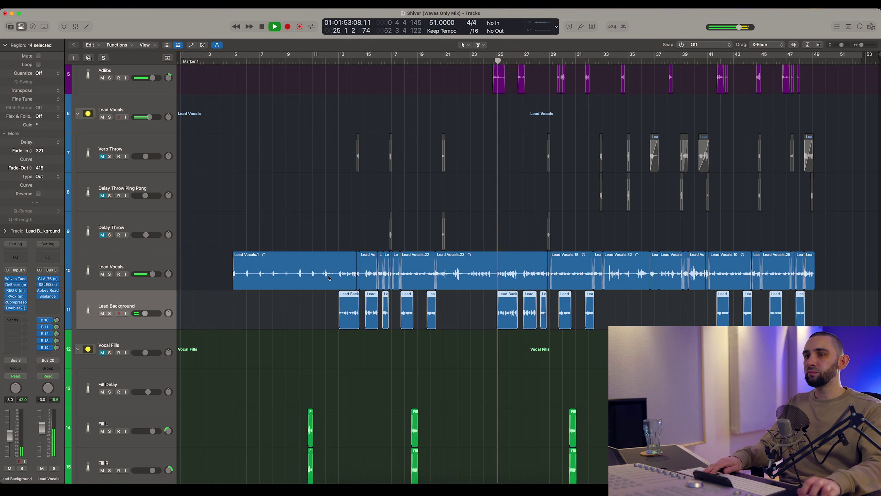
scroll(489, 308, "up", 5)
scroll(489, 308, "up", 3)
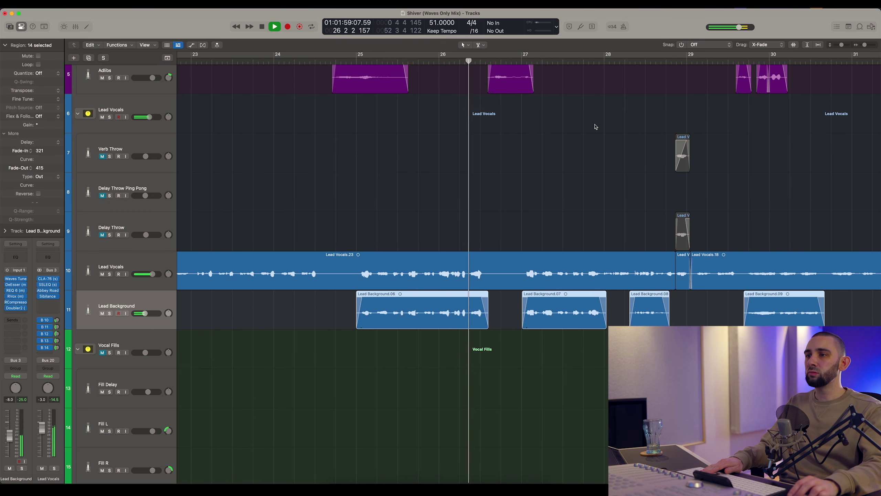
scroll(459, 181, "down", 3)
scroll(380, 183, "down", 5)
left_click(289, 195)
scroll(295, 197, "up", 3)
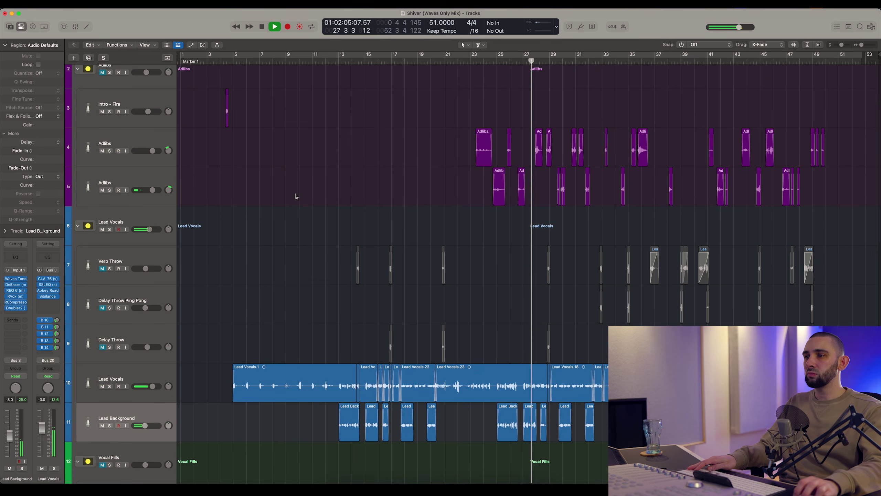
Look over the adlib, lead vocal, throw, fill and harmony tracks across the arrangement
scroll(296, 196, "down", 3)
scroll(451, 159, "up", 3)
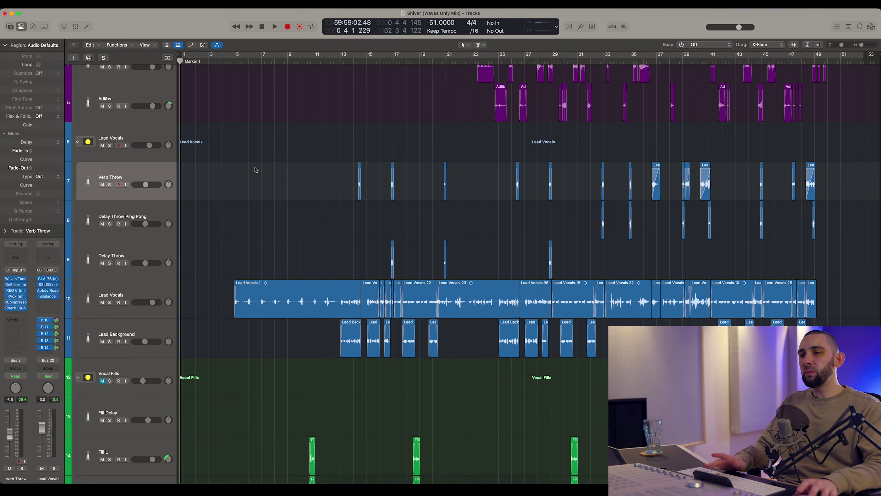
scroll(256, 169, "down", 8)
scroll(364, 226, "up", 5)
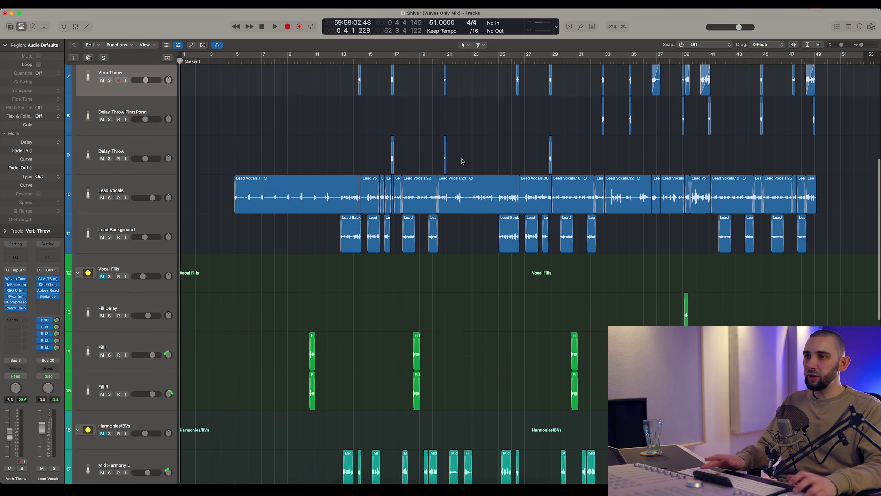
scroll(462, 161, "up", 6)
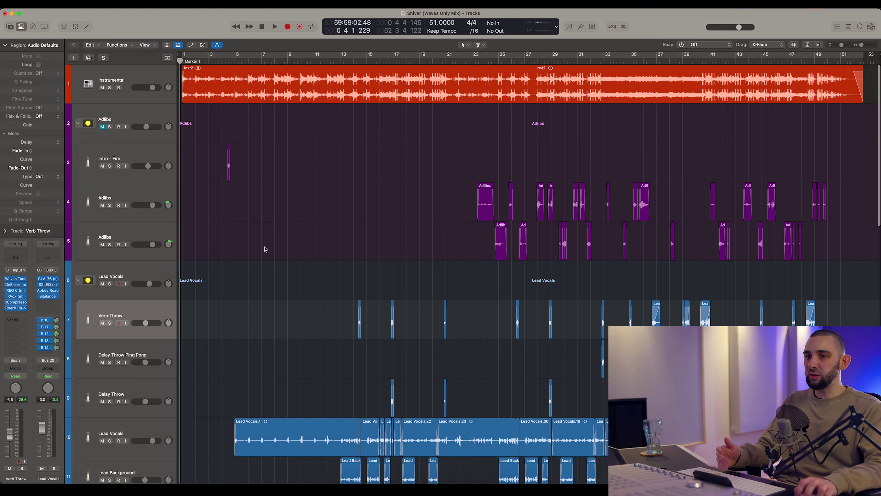
Step through the Verb Throw, Delay Throw Ping Pong and Delay Throw tracks and examine where their regions fall
scroll(411, 196, "down", 2)
key("Down")
key("Down")
key("Up")
key("Up")
key("Down")
key("Down")
scroll(298, 289, "down", 2)
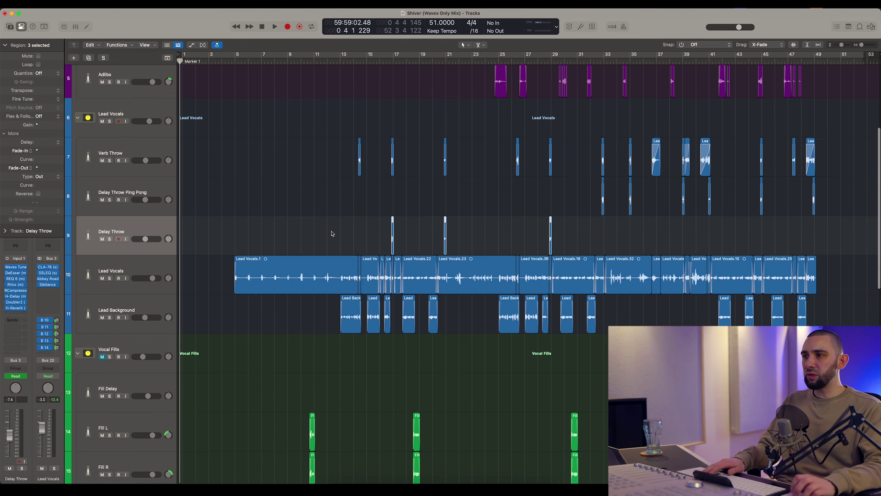
scroll(330, 231, "up", 3)
key("Up")
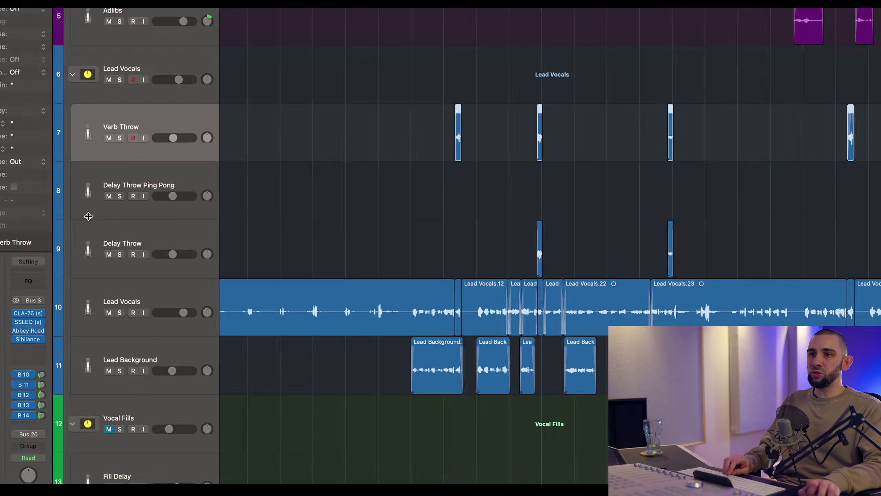
key("Down")
key("Down")
key("super+Left")
key("super+Left")
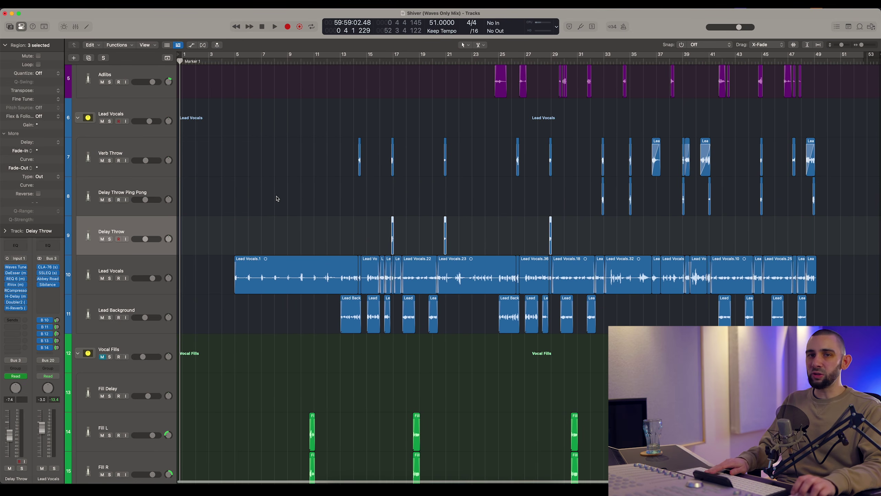
Open H-Delay on the Delay Throw track to view its settings and close the plug-in window
left_click(171, 180)
left_click(143, 225)
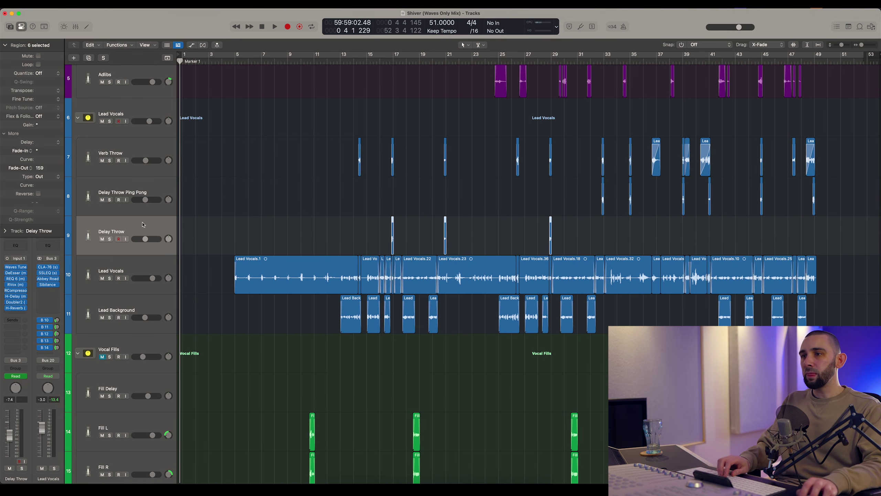
left_click(15, 298)
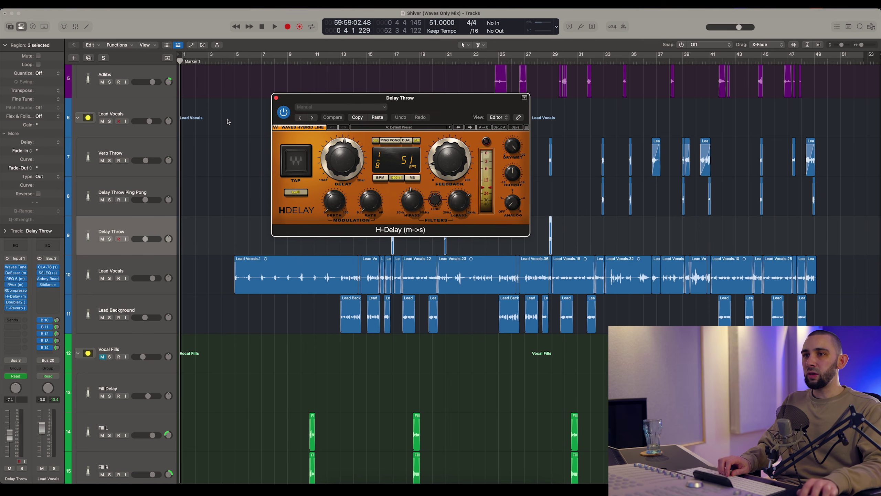
left_click(276, 98)
left_click(371, 79)
Mute the Verb Throw and Delay Throw Ping Pong tracks and play the mix through the Delay Throw region near bar 29
left_click(380, 62)
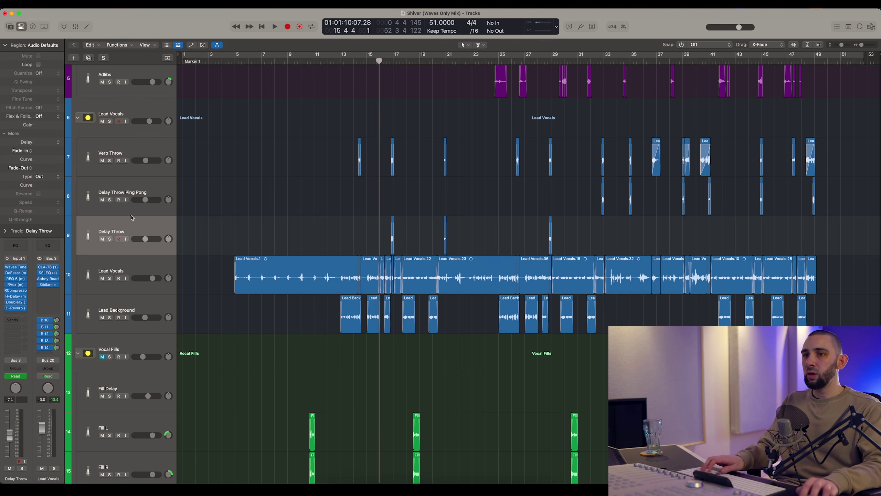
left_click(101, 160)
left_click(389, 61)
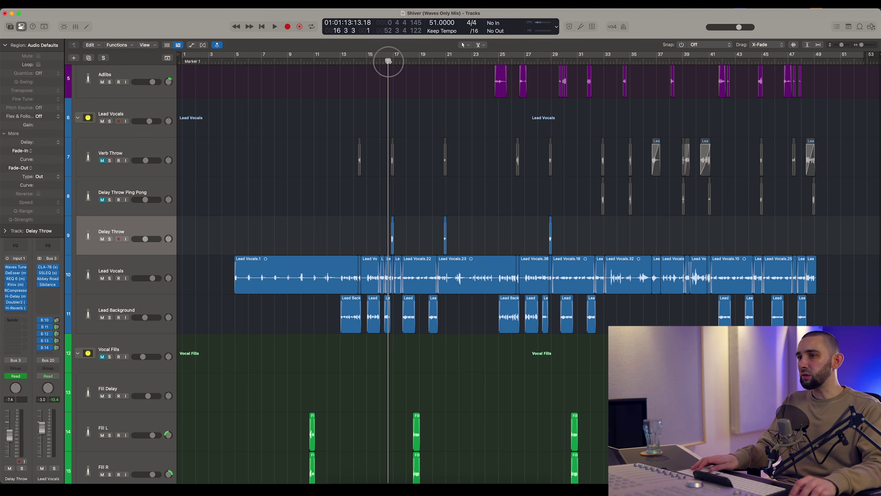
key("super+Right")
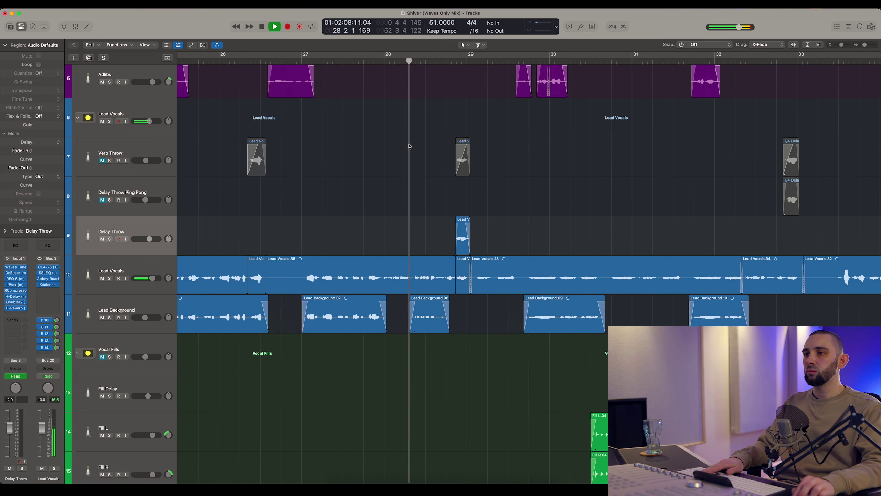
key("super+Right")
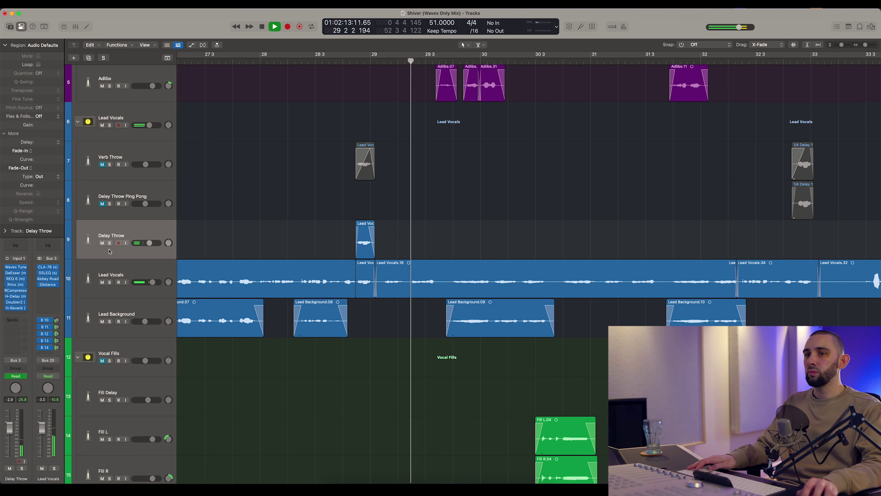
Solo the Delay Throw and Lead Vocals tracks, replay the passage from bar 28, and stop playback
key("s")
key("comma")
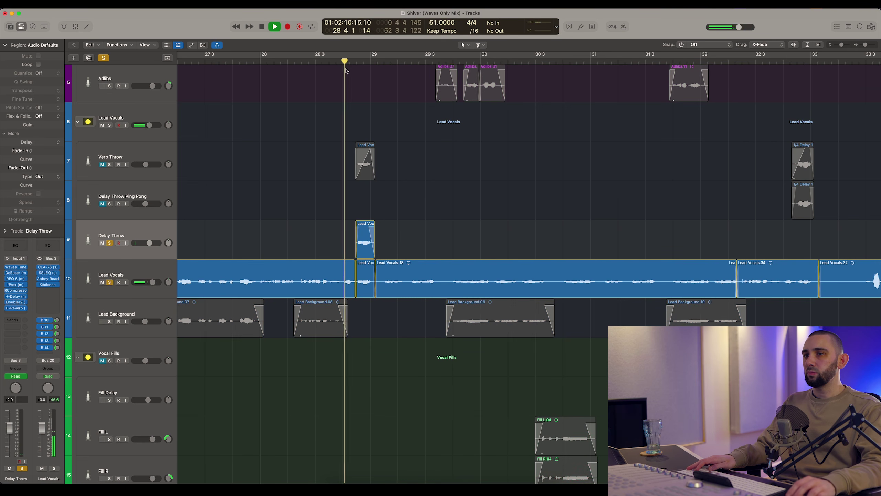
left_click(121, 233)
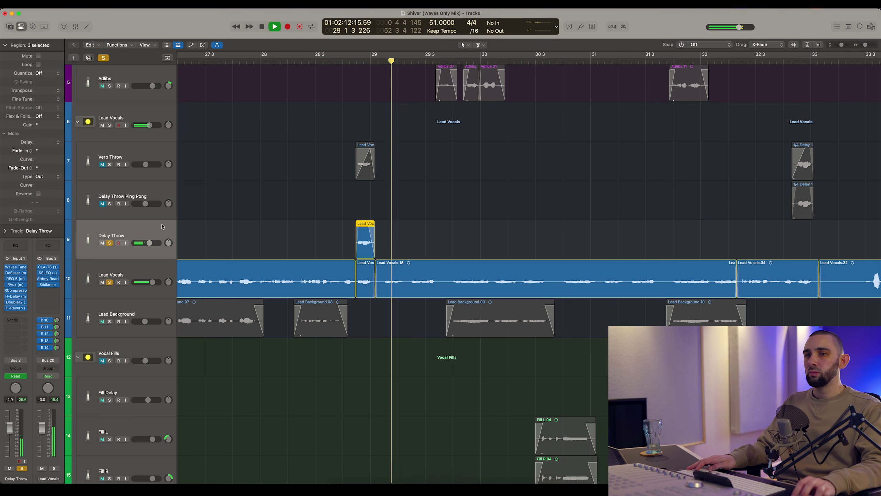
key("space")
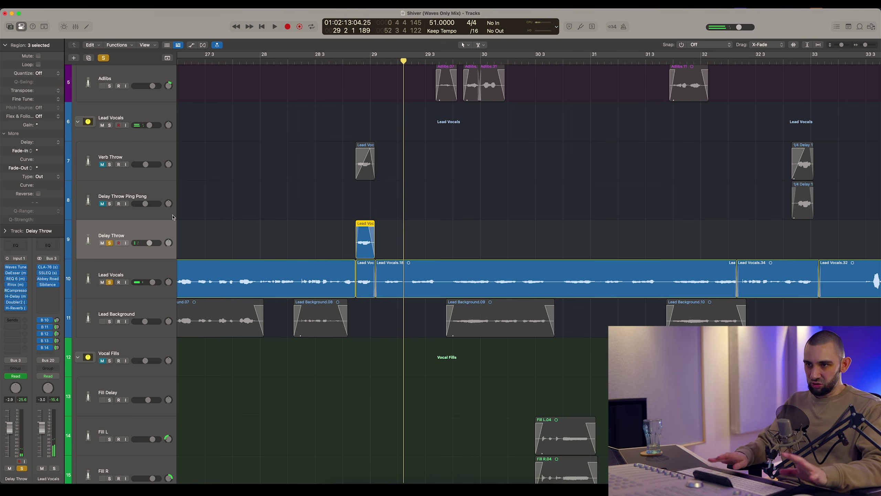
Return the playhead to bar 28 before the Delay Throw region, check the Lead Vocals track, and select the Delay Throw track
left_click(334, 62)
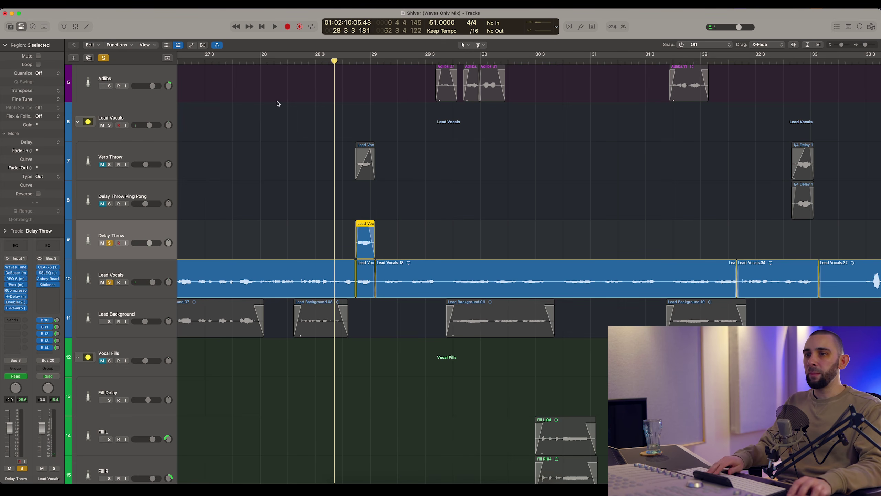
left_click(128, 272)
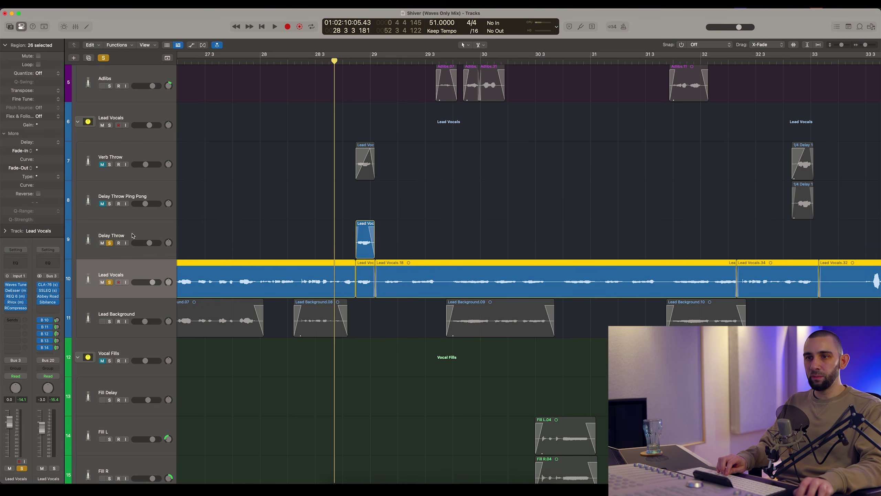
left_click(145, 232)
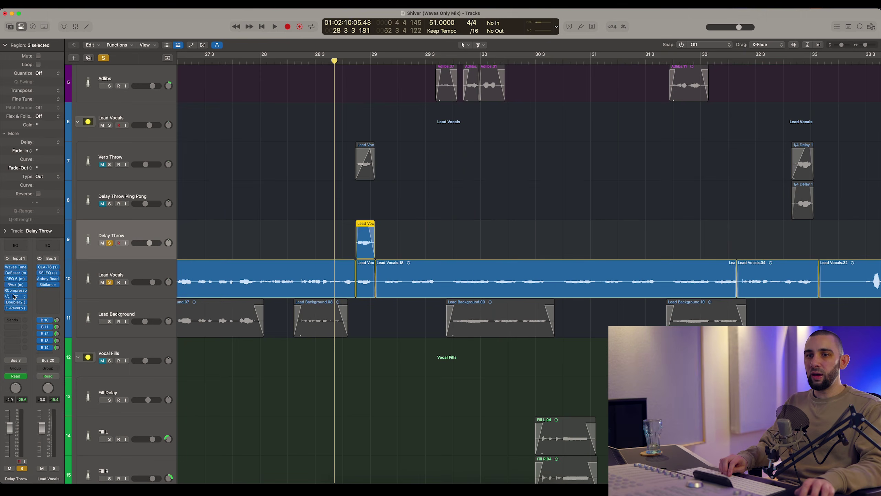
Open H-Delay, Doubler2 and H-Reverb on the Delay Throw track and spread out their windows to view all settings
left_click(14, 296)
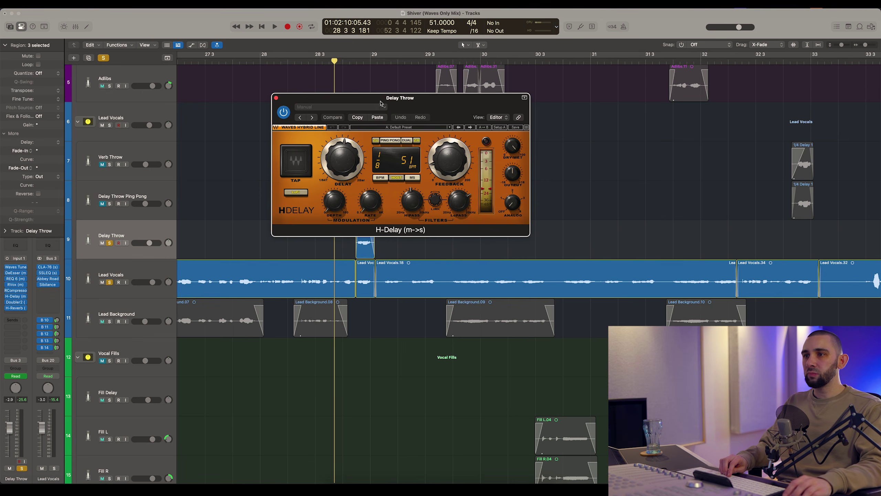
left_click_drag(381, 103, 569, 129)
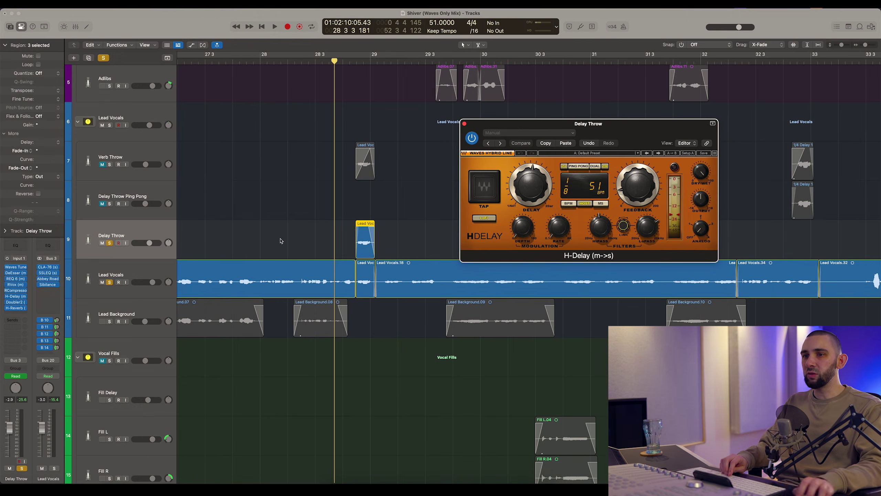
left_click(16, 302)
left_click_drag(406, 196, 397, 189)
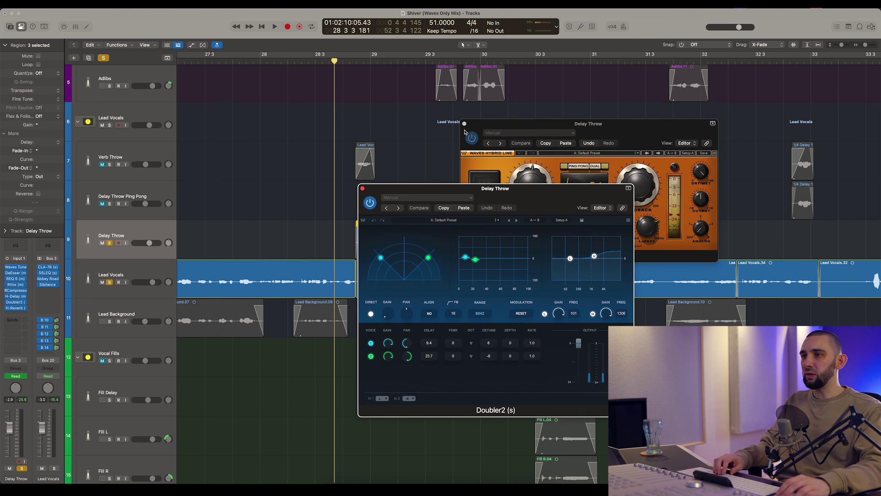
left_click_drag(475, 125, 500, 140)
left_click(12, 309)
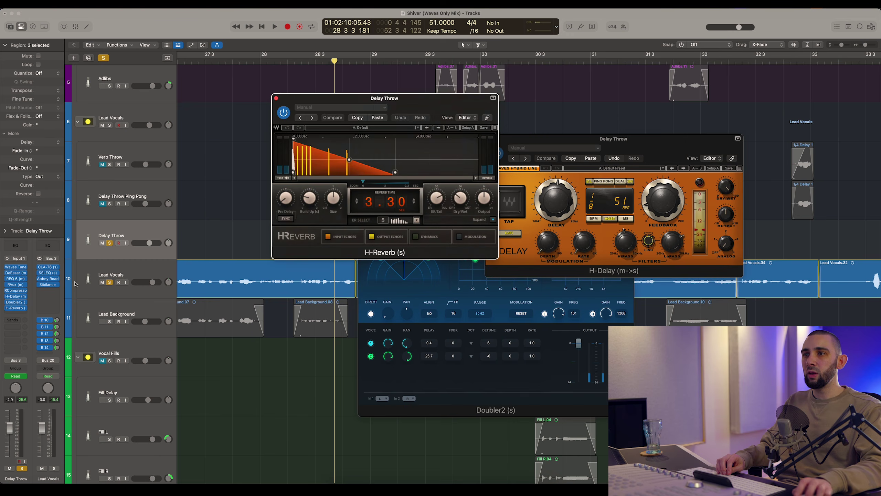
left_click_drag(375, 103, 447, 188)
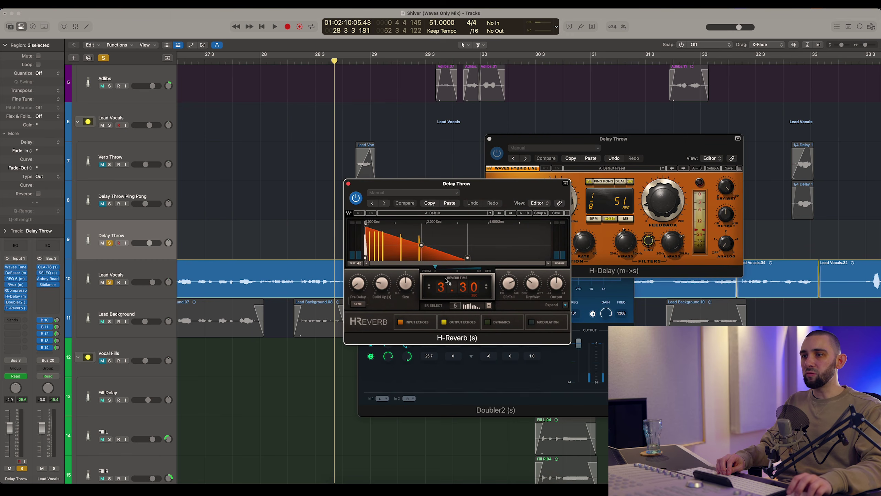
Unsolo Lead Vocals and audition the Delay Throw near bar 29 with Doubler2 and H-Reverb bypassed and re-enabled
scroll(175, 143, "down", 5)
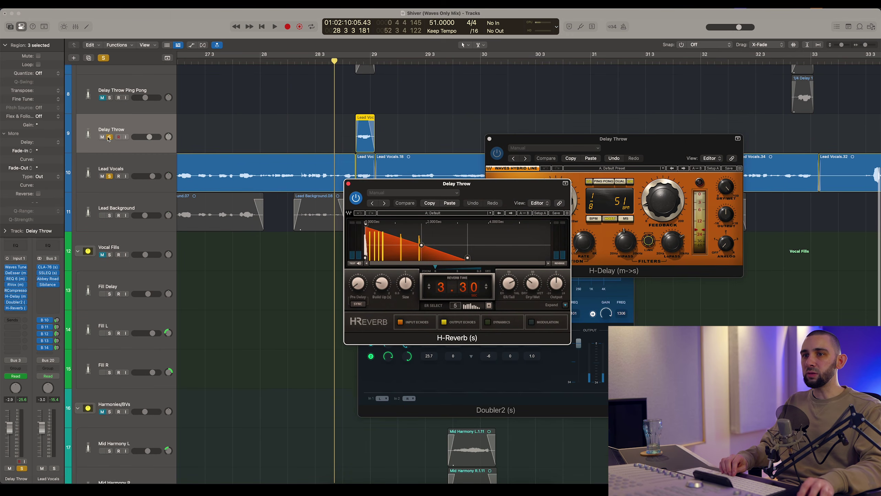
left_click(110, 176)
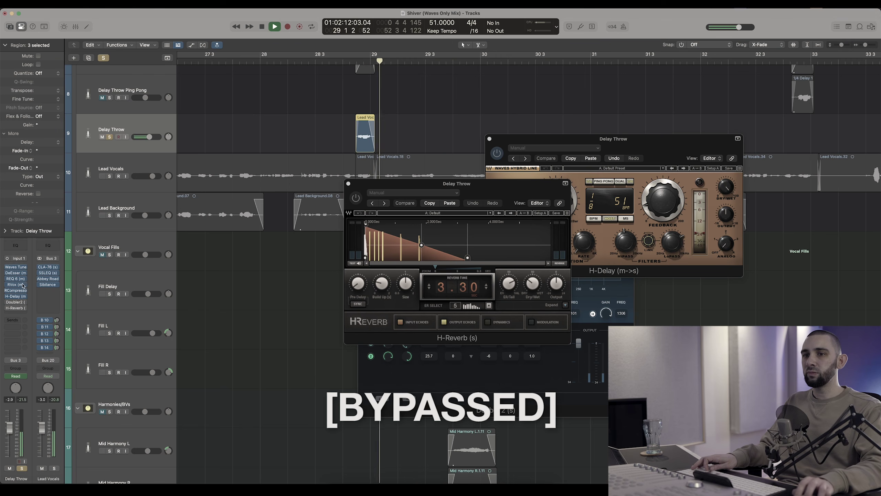
left_click(6, 303)
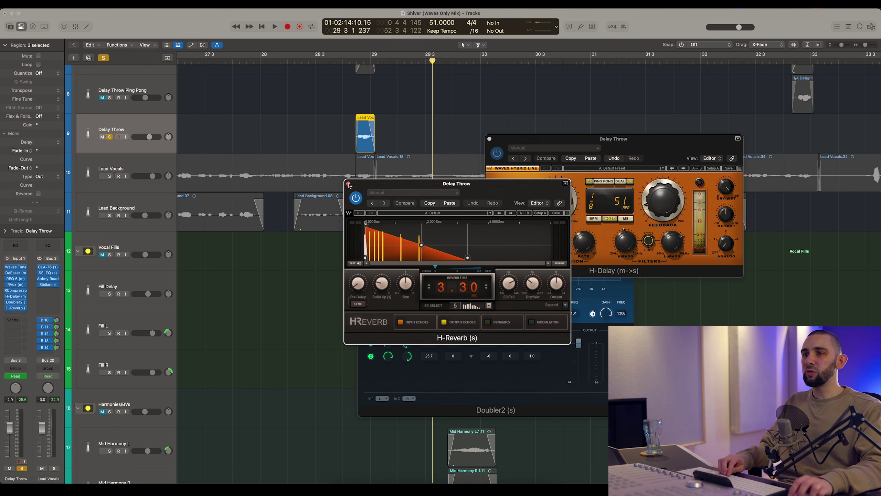
Close the Delay Throw track's three plug-in windows and review its regions along the timeline
left_click(349, 182)
left_click(363, 189)
left_click(490, 139)
scroll(351, 116, "down", 5)
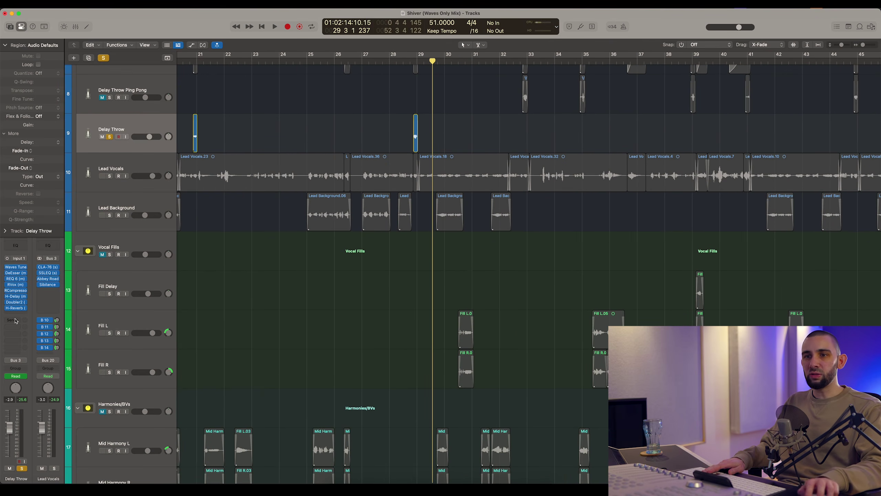
scroll(281, 113, "up", 3)
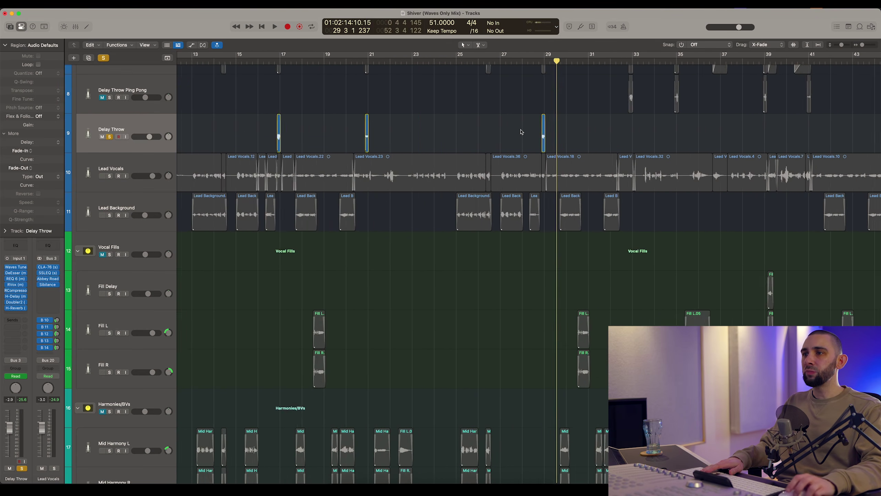
scroll(588, 167, "up", 2)
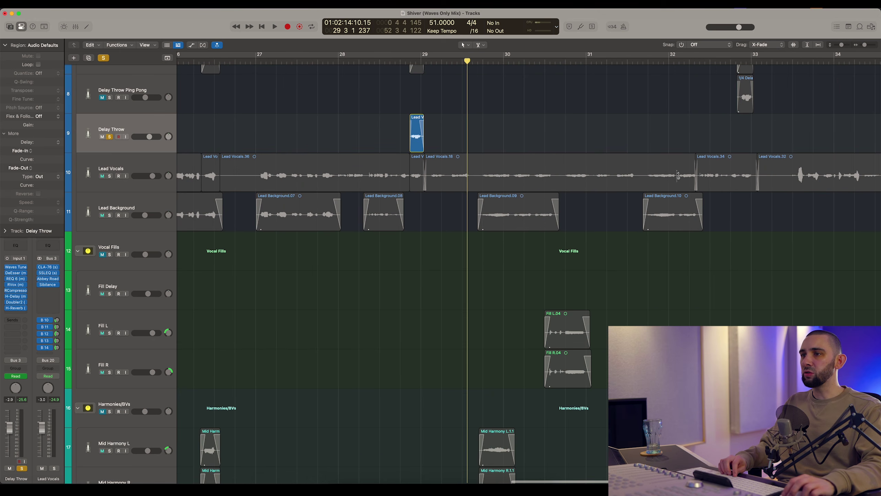
Try splitting out a Lead Vocals phrase near bar 32 and placing it on the Delay Throw track
left_click(679, 177, "super")
left_click_drag(688, 180, 688, 146)
scroll(689, 146, "right", 4)
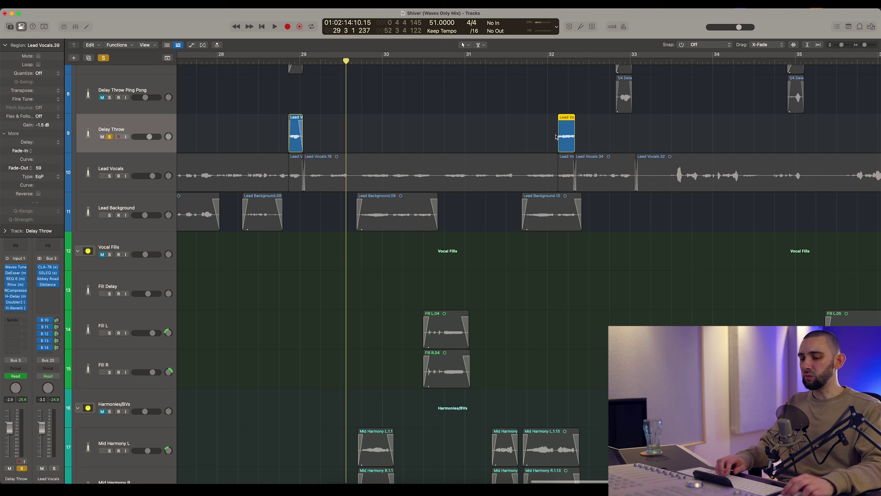
key("Delete")
left_click(409, 132)
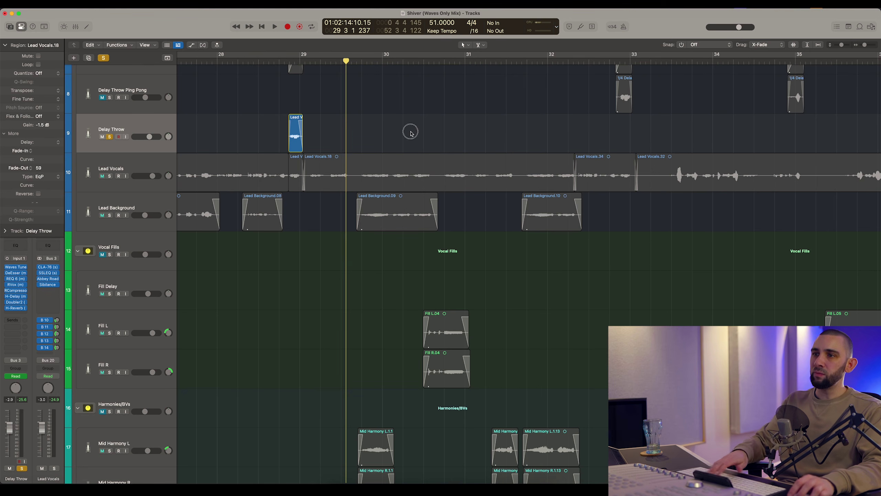
Solo Lead Vocals alongside Delay Throw and play from bar 20 through the throw near bar 21
scroll(404, 134, "down", 5)
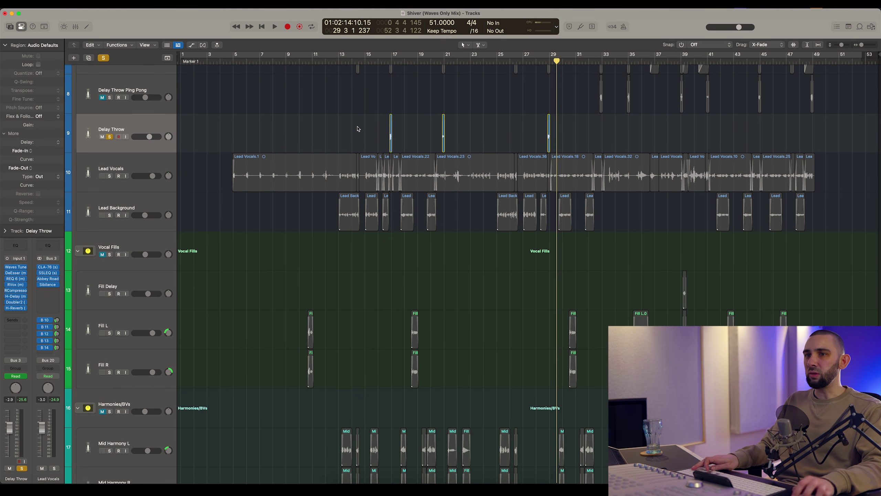
left_click(438, 62)
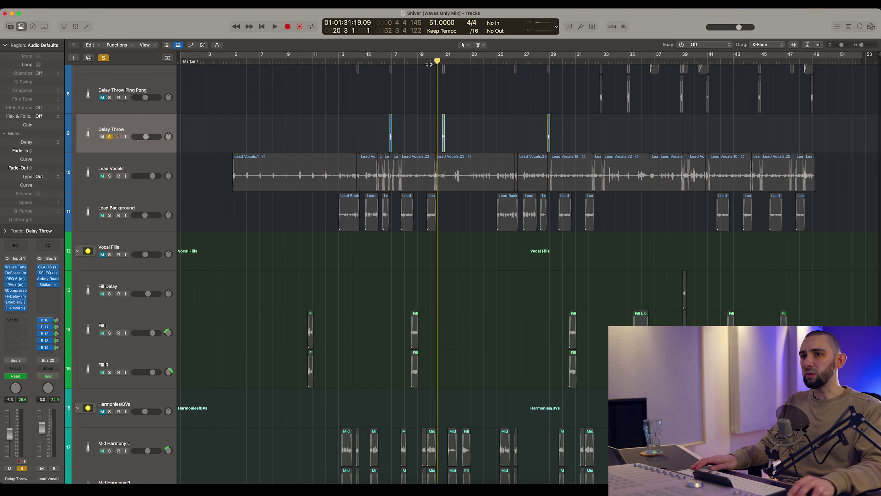
left_click(111, 176)
key("space")
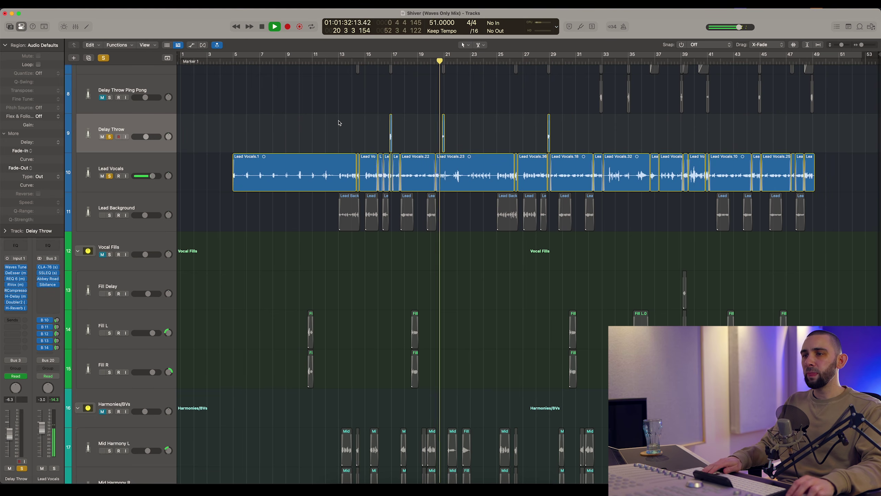
key("super+Right")
key("super+Right")
key("super+Right")
key("super+Left")
key("super+Left")
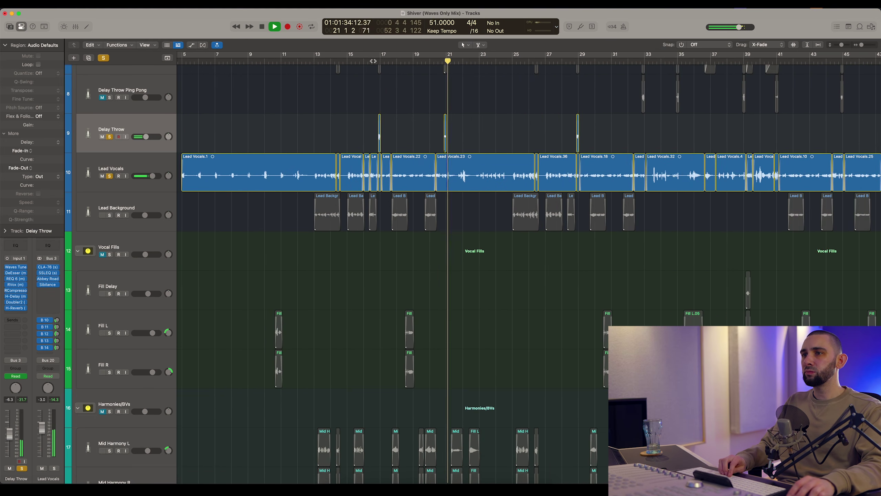
Play the Delay Throw region near bar 17, solo the Delay Throw Ping Pong track, and stop playback before bar 33
scroll(99, 141, "up", 3)
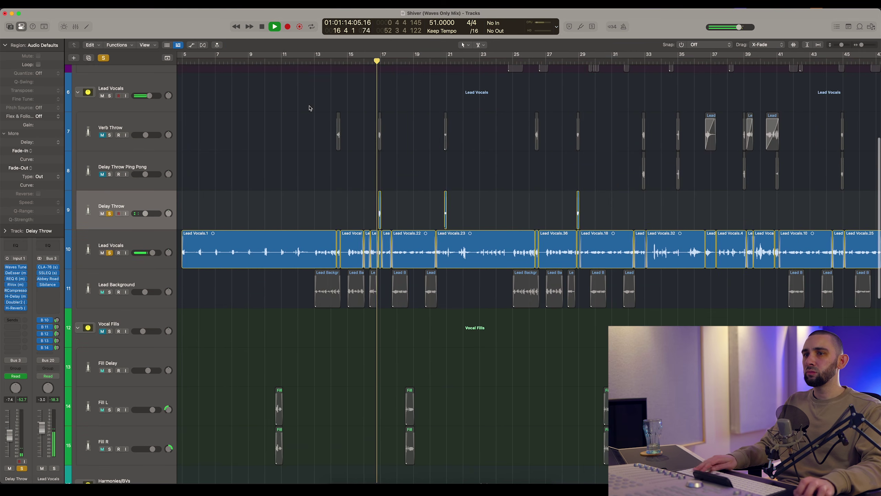
key("super+Left")
key("space")
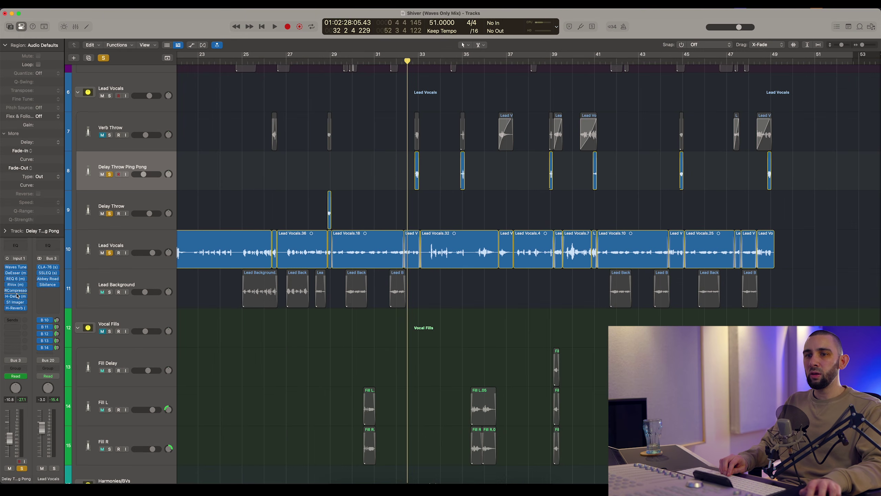
Open H-Delay on the Delay Throw Ping Pong track and play the throw near bar 35 with the lead vocal
left_click(16, 296)
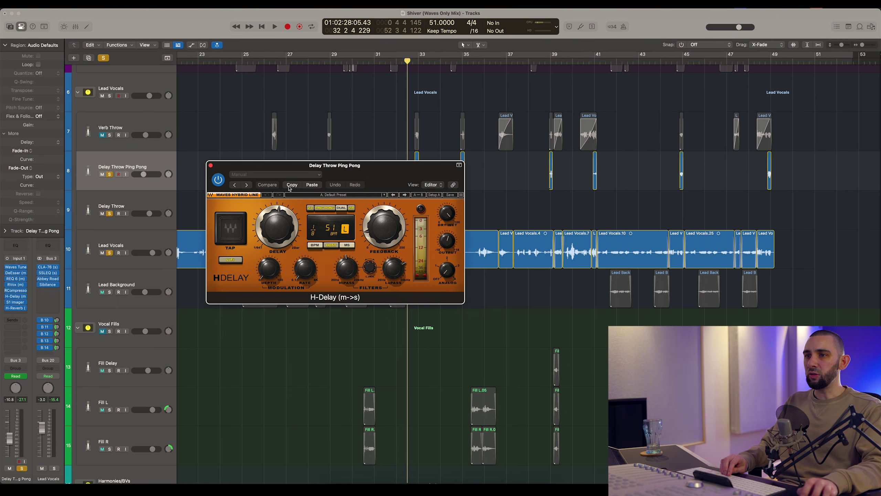
scroll(344, 156, "down", 2)
left_click_drag(543, 64, 458, 64)
key("space")
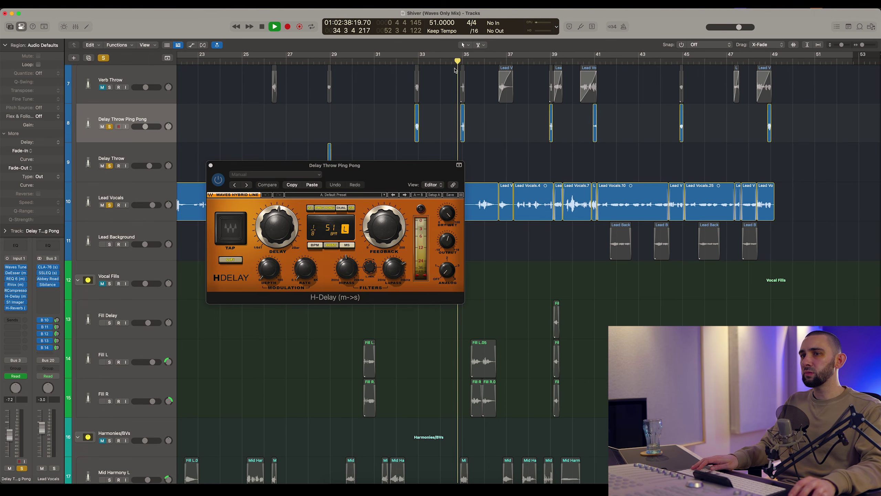
key("super+Right")
key("super+Right")
key("super+Right")
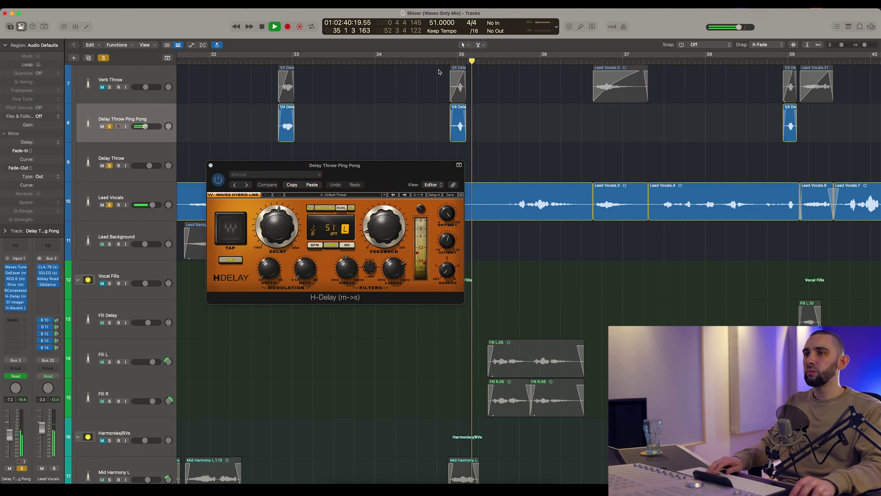
key("space")
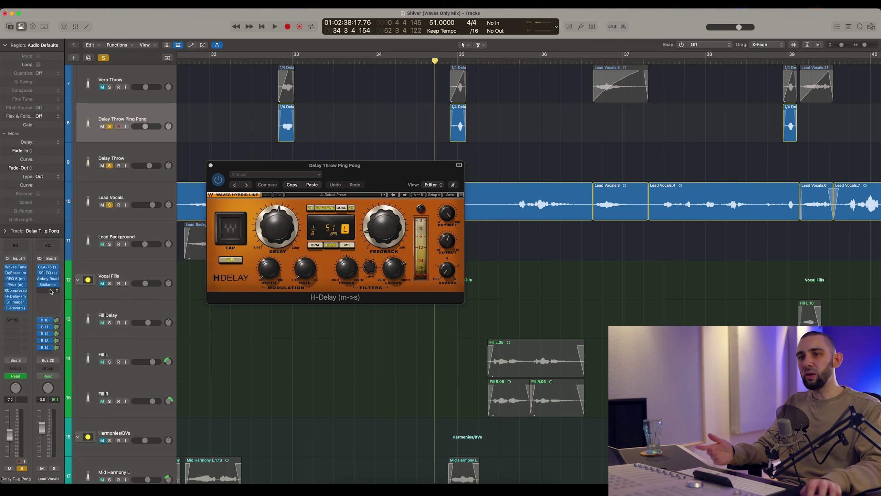
Open S1 Imager on the Delay Throw Ping Pong track and compare the bar 35 throw with the imager bypassed and enabled
left_click(19, 304)
left_click_drag(323, 98, 479, 117)
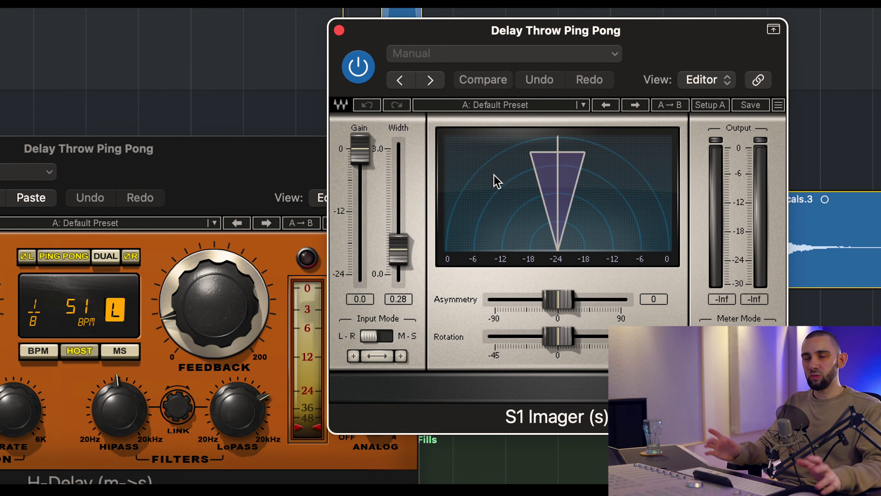
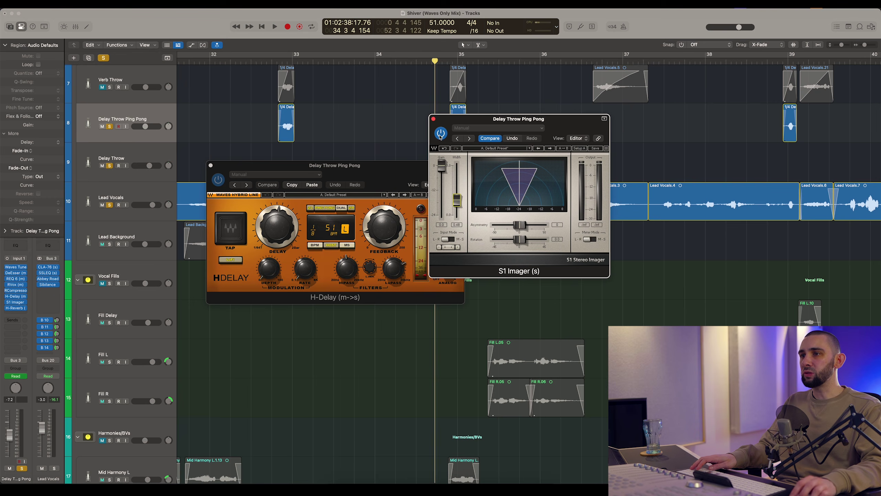
double_click(446, 62)
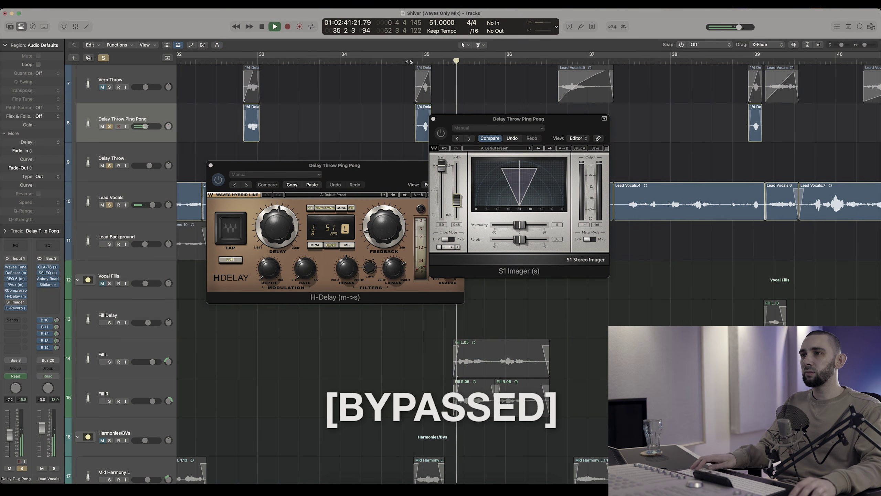
left_click(441, 133)
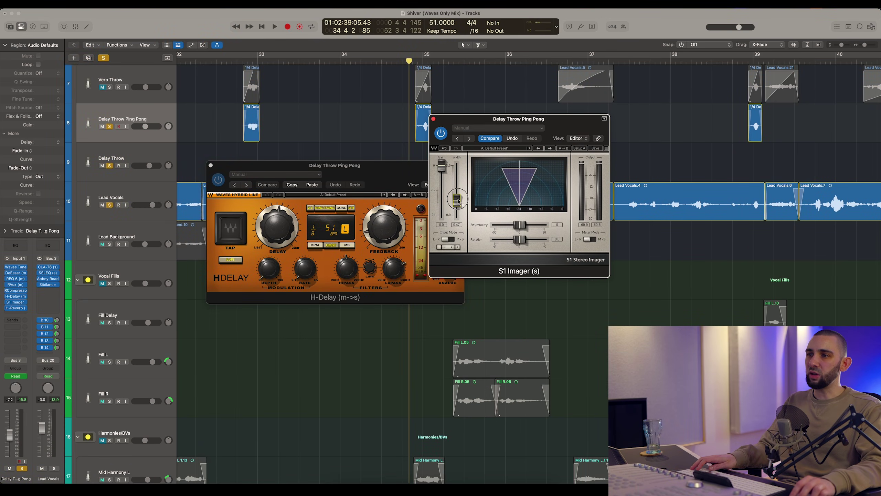
left_click(401, 133)
key("space")
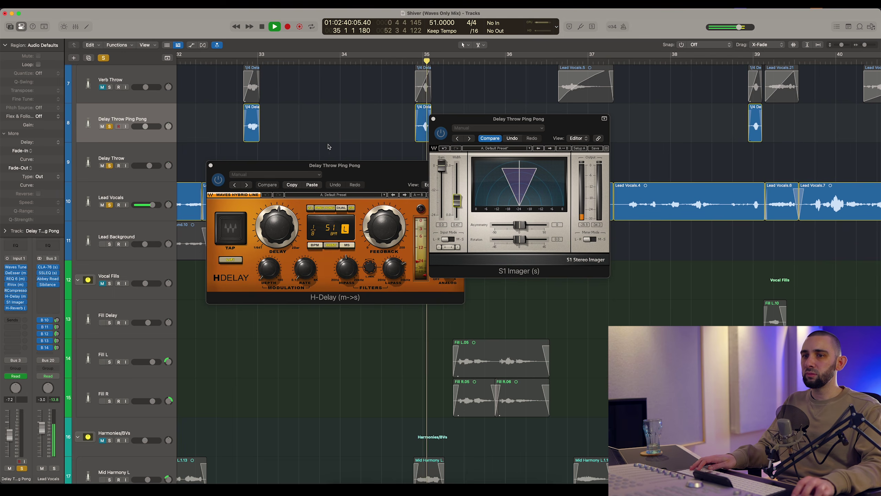
View H-Reverb on the Delay Throw Ping Pong track during playback, and close the H-Reverb and H-Delay windows after stopping
left_click(15, 307)
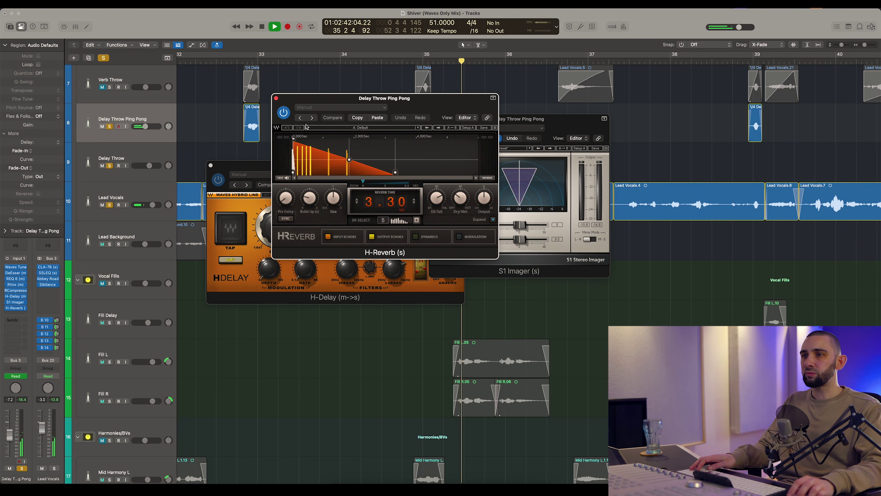
left_click_drag(371, 169, 389, 194)
key("space")
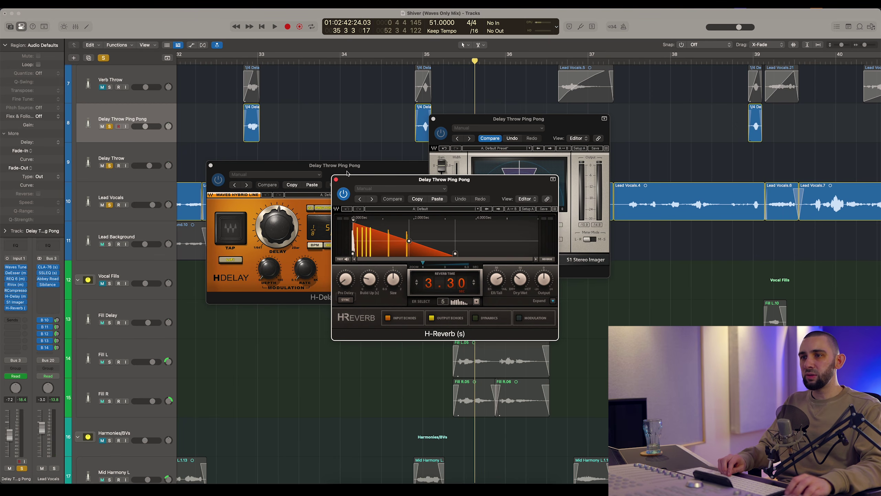
left_click(336, 179)
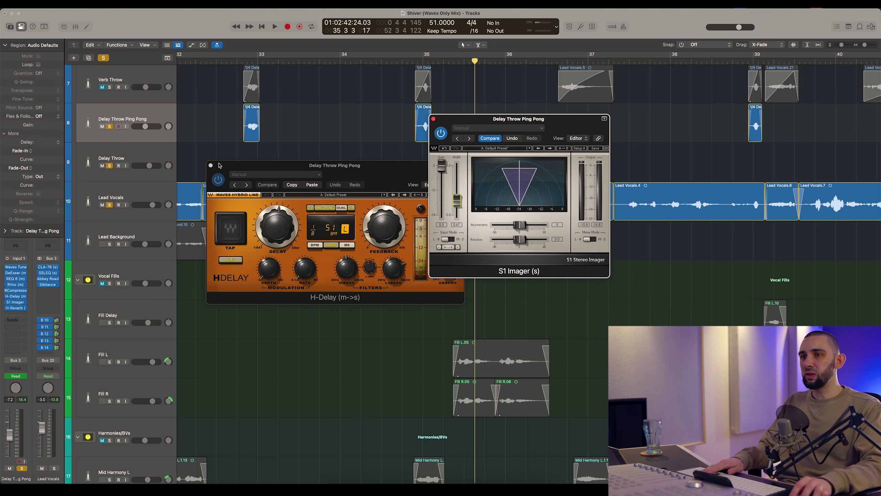
left_click(210, 165)
Clear all track solos, close the S1 Imager window, and unmute the Delay Throw Ping Pong track
key("super+Left")
key("super+Left")
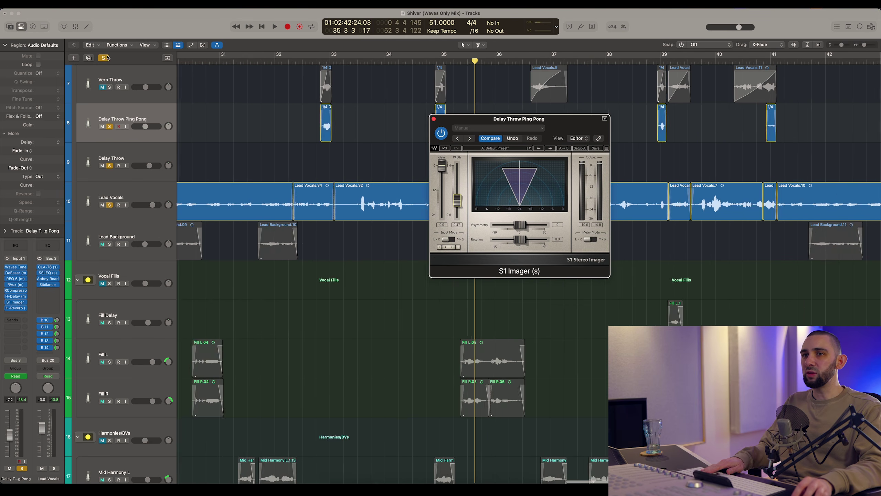
left_click(429, 96)
key("ctrl+alt+super+s")
left_click(434, 118)
key("super+Left")
key("super+Left")
left_click(103, 126)
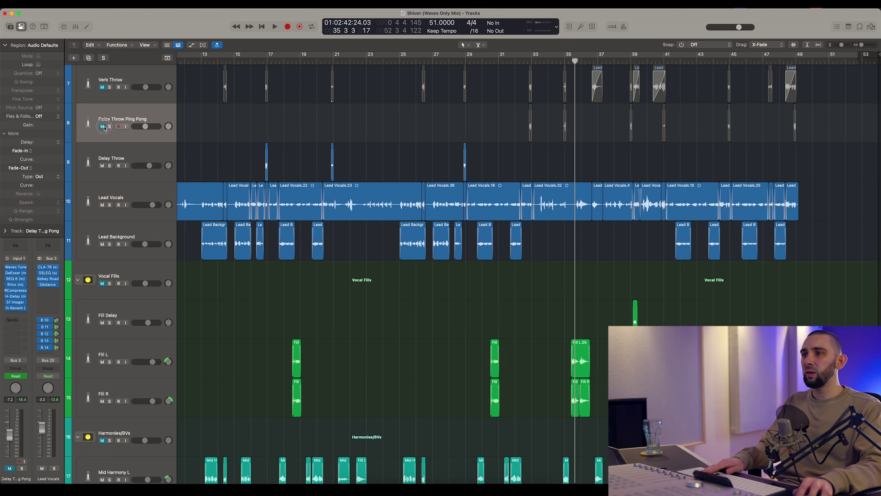
Play the full mix from bar 38 through the Delay Throw Ping Pong region near bar 39
left_click(622, 61)
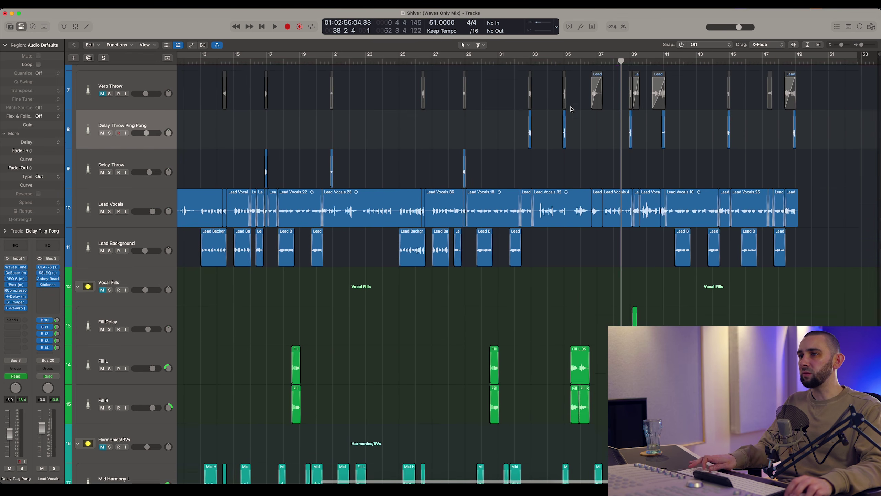
scroll(576, 108, "up", 5)
key("super+Right")
key("space")
key("super+Right")
scroll(578, 106, "up", 3)
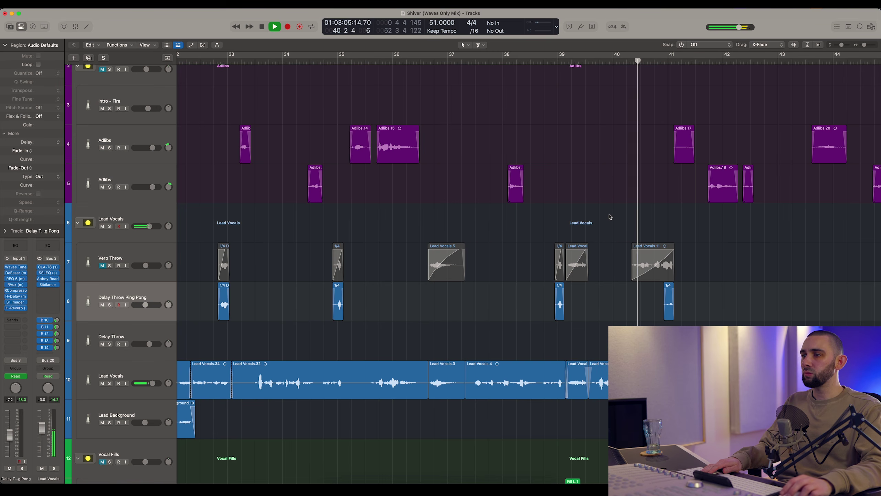
Stop playback, return the playhead to bar 13, and unmute the Verb Throw track
key("super+Left")
key("super+Left")
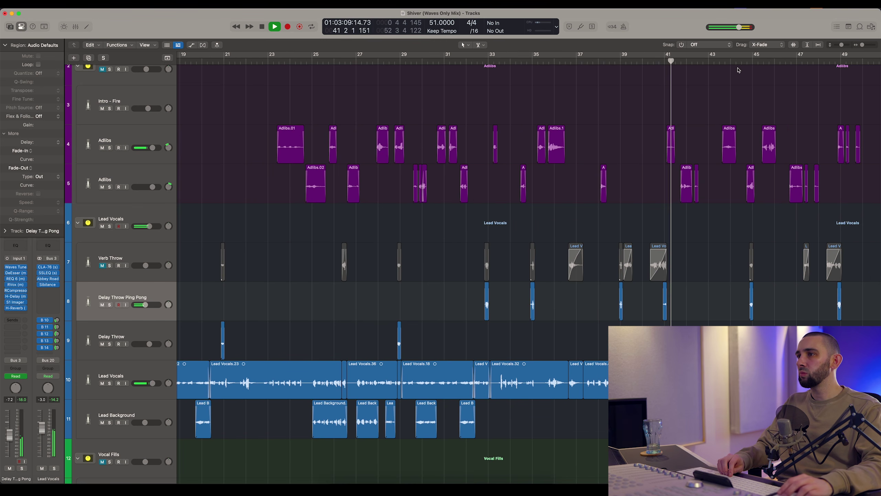
key("space")
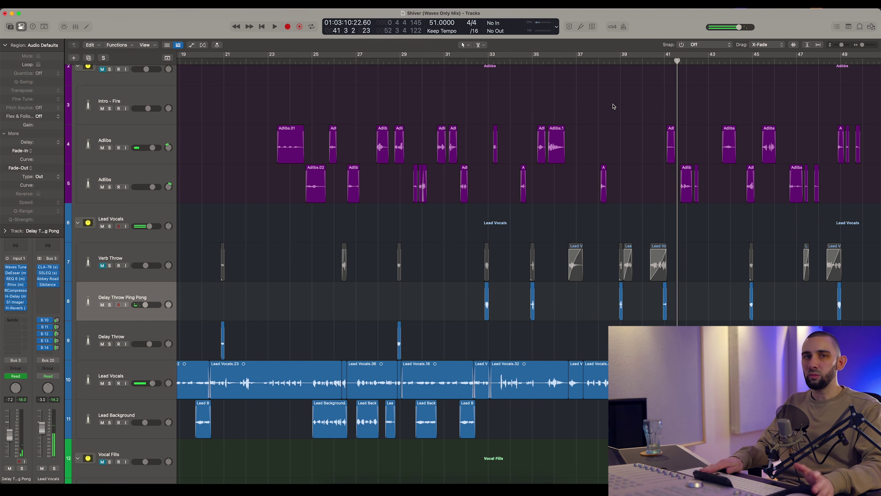
key("super+Left")
scroll(333, 170, "down", 3)
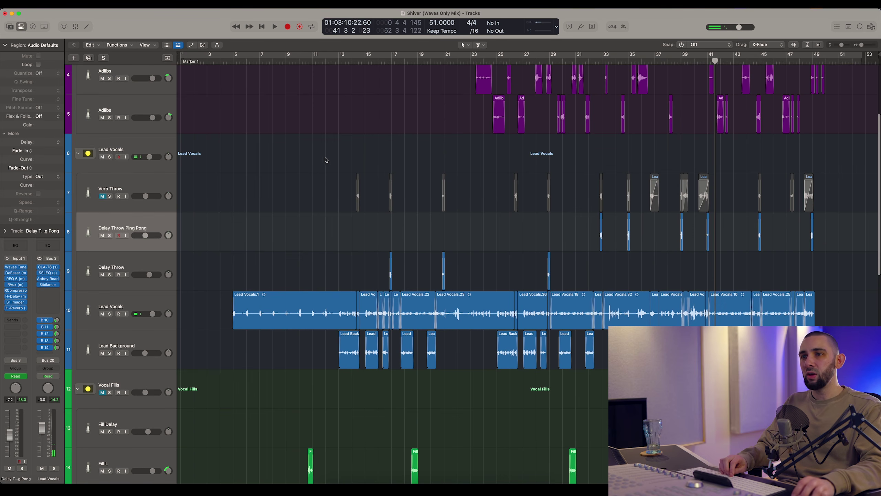
left_click(348, 63)
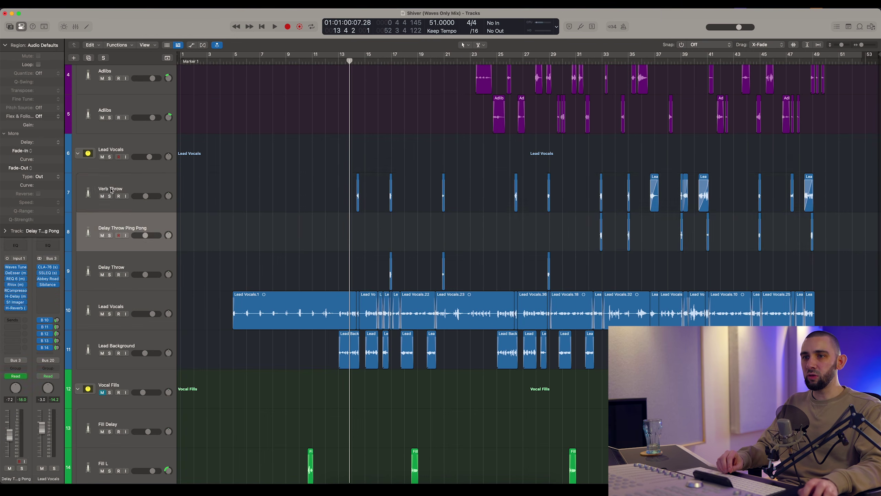
Compare the Verb Throw and Lead Vocals plug-in chains, and open RVerb on the Verb Throw track
left_click(258, 142)
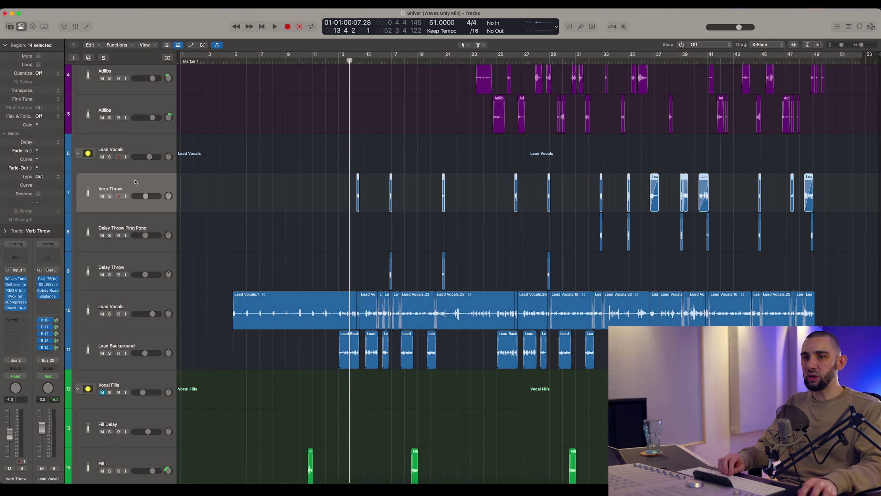
left_click(127, 311)
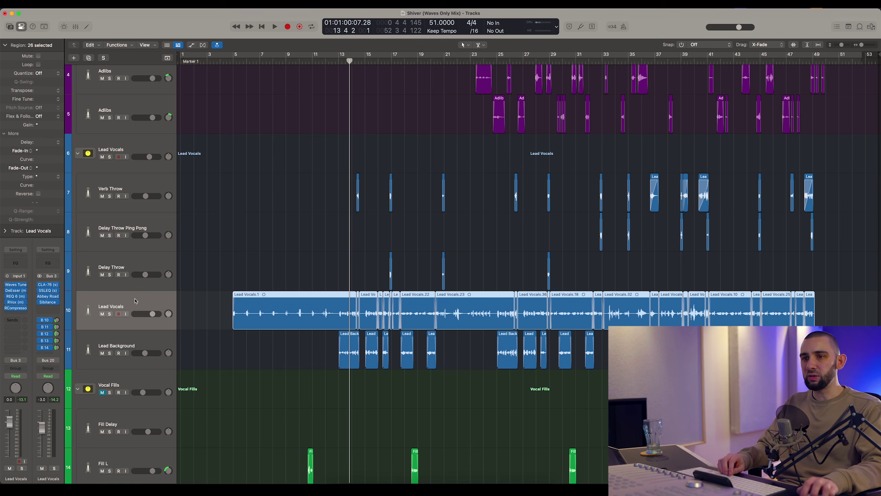
left_click(145, 188)
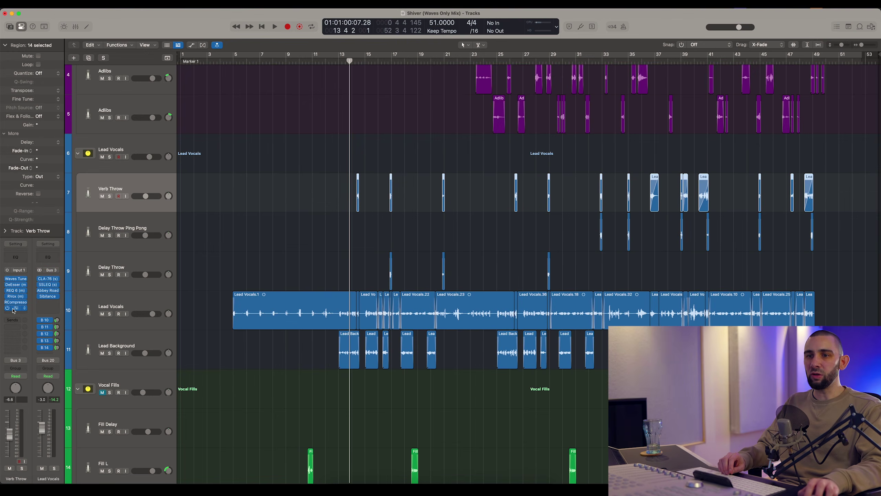
left_click(14, 308)
left_click_drag(323, 100, 501, 203)
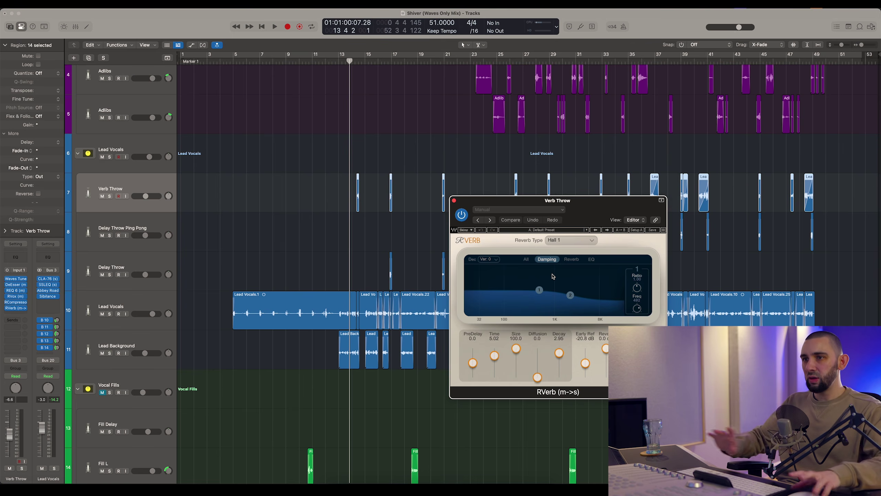
Examine the placement and fade-ins of the Verb Throw regions along the timeline from bar 14 to bar 41
key("super+Right")
key("super+Right")
key("super+Right")
key("super+Right")
key("super+Right")
key("super+Right")
key("super+Right")
key("super+Right")
key("super+Right")
key("super+Right")
key("super+Right")
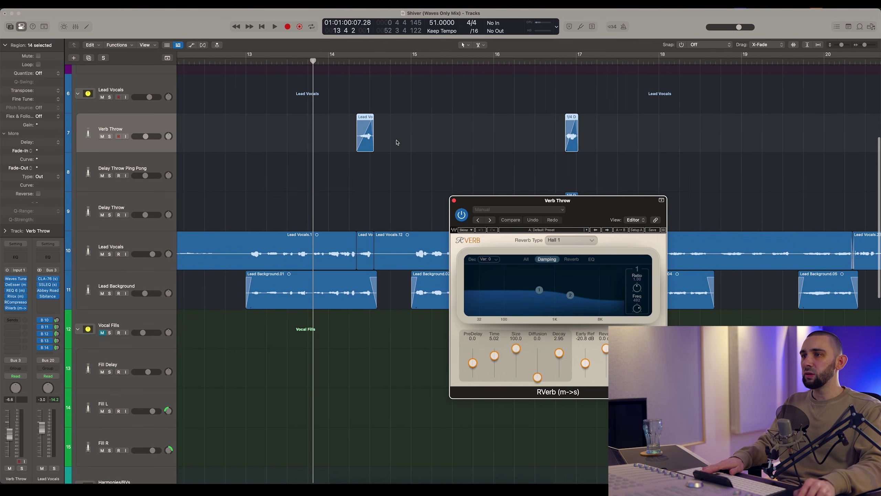
scroll(683, 128, "right", 20)
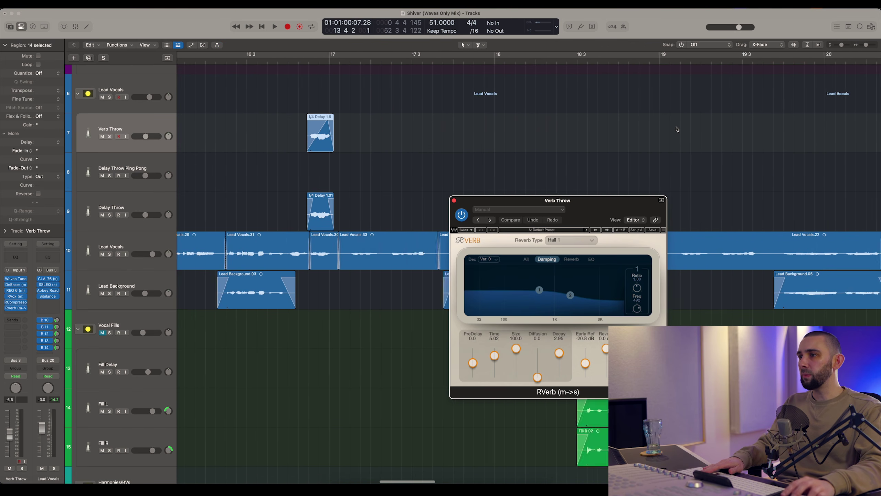
left_click(603, 142)
scroll(601, 139, "right", 20)
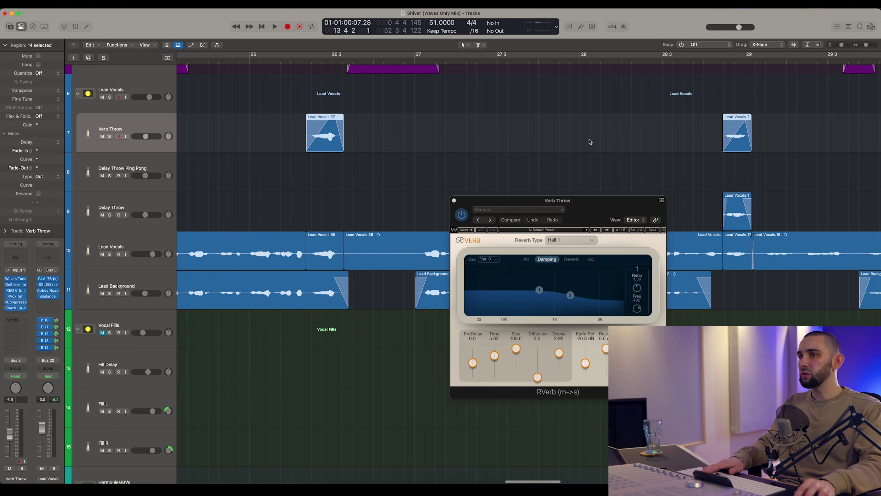
scroll(712, 118, "right", 20)
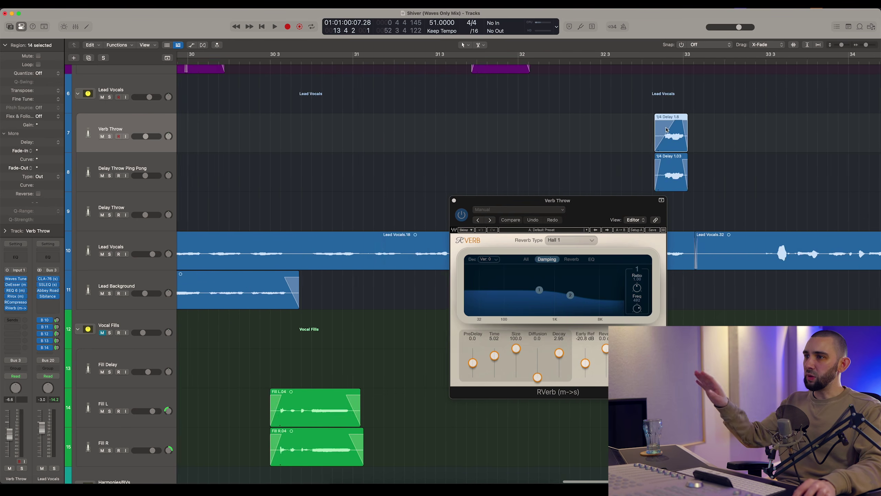
scroll(666, 130, "right", 20)
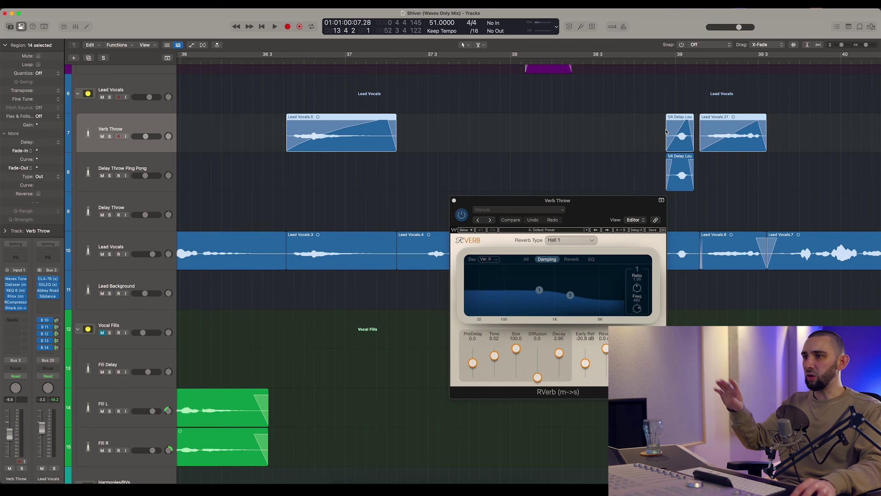
scroll(668, 131, "right", 7)
left_click(576, 165)
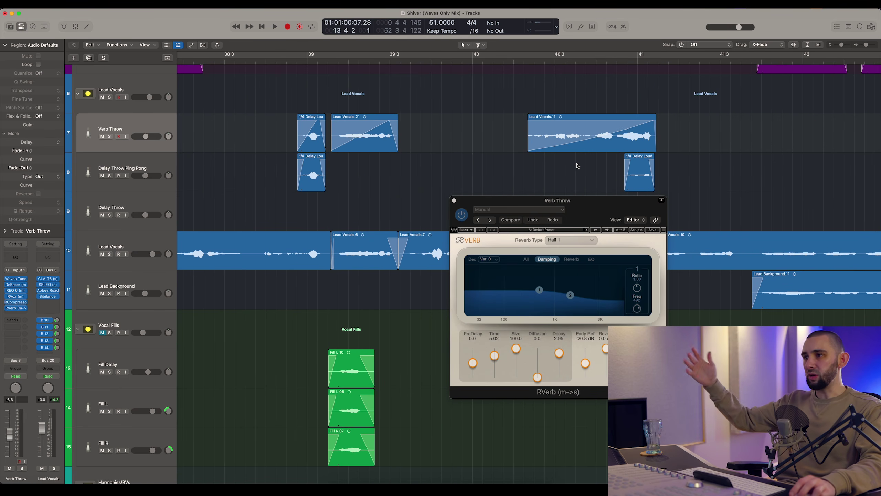
scroll(574, 158, "right", 6)
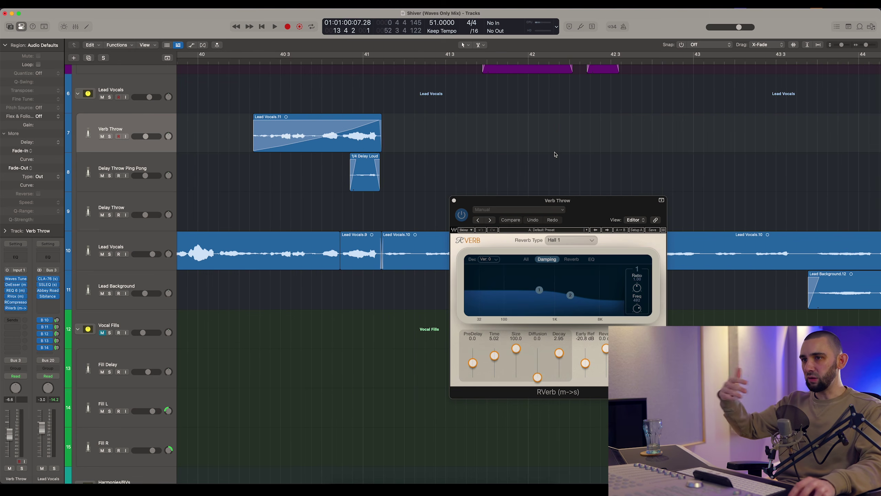
Play the soloed Lead Vocals stack from bar 40 past the Verb Throw region, and mute both delay throw tracks after stopping
left_click(230, 59)
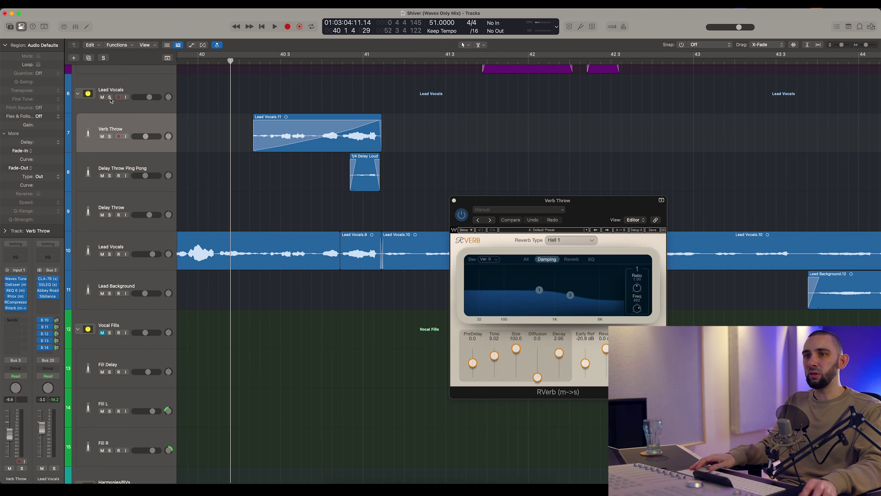
key("space")
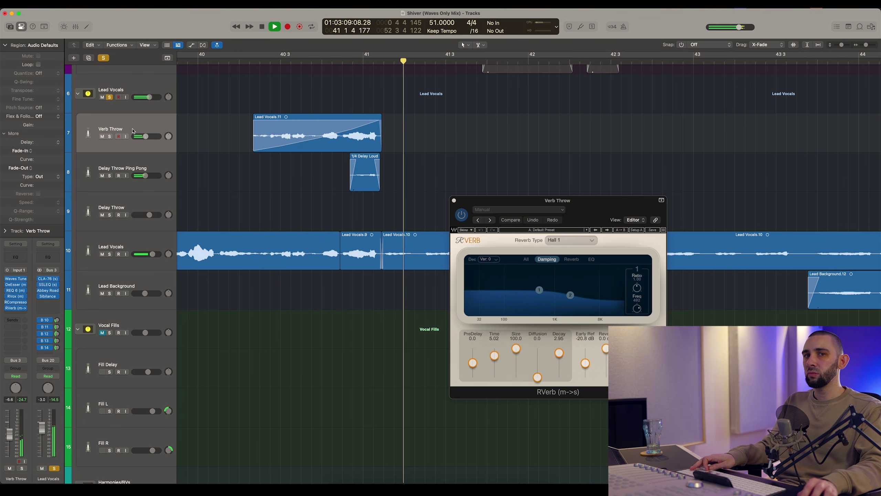
key("space")
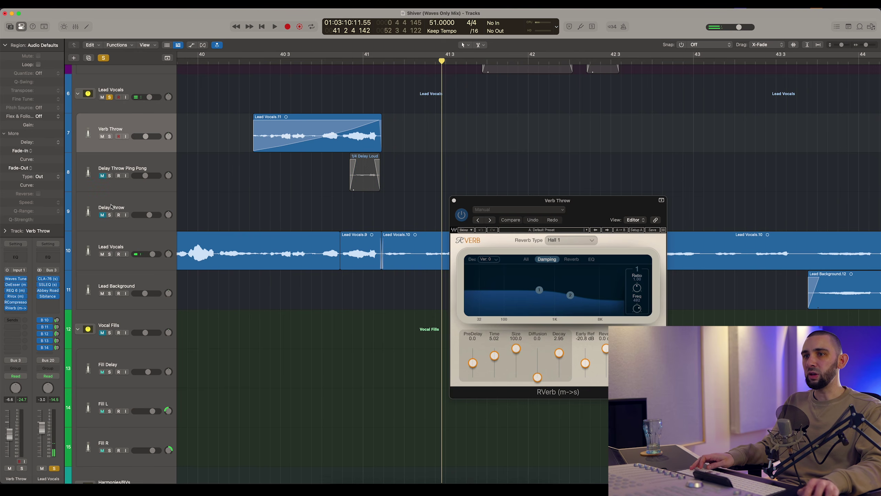
Replay the Lead Vocals.11 region on Verb Throw from bar 40 without the delay throws, and close the RVerb window
left_click(252, 62)
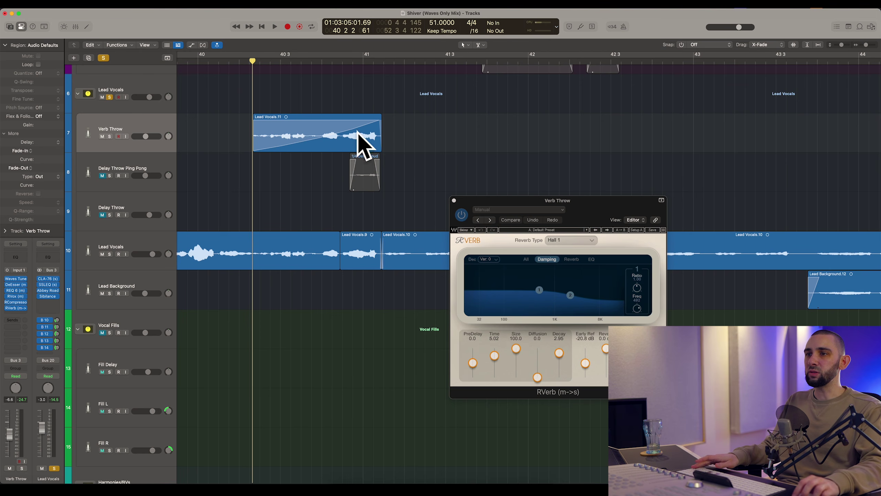
left_click(368, 138)
key("space")
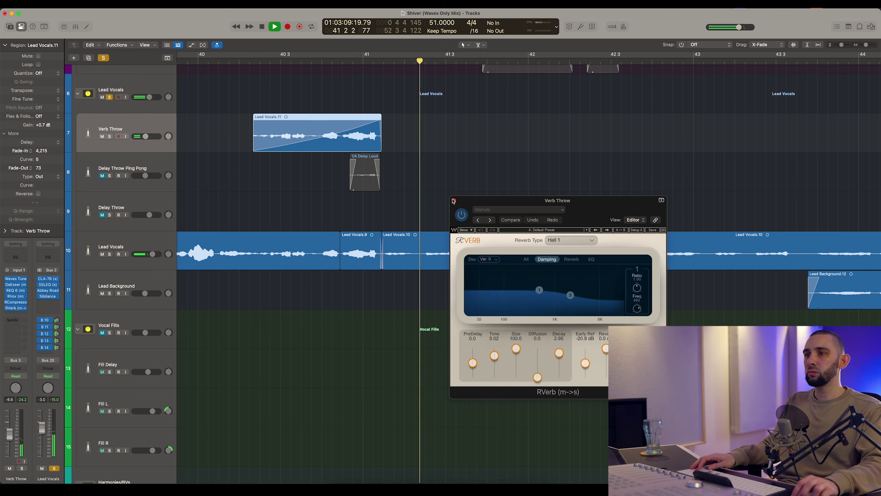
left_click(453, 201)
key("space")
left_click(433, 191)
Clear the Lead Vocals solo and play the full mix from bar 48 through the final Verb Throw region
key("super+Left")
key("super+Left")
key("super+Left")
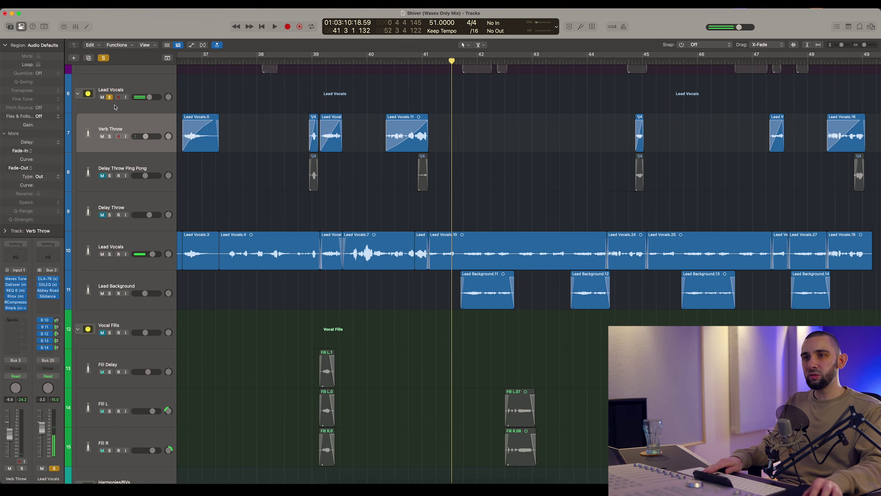
left_click(109, 97)
scroll(382, 208, "right", 10)
left_click(566, 61)
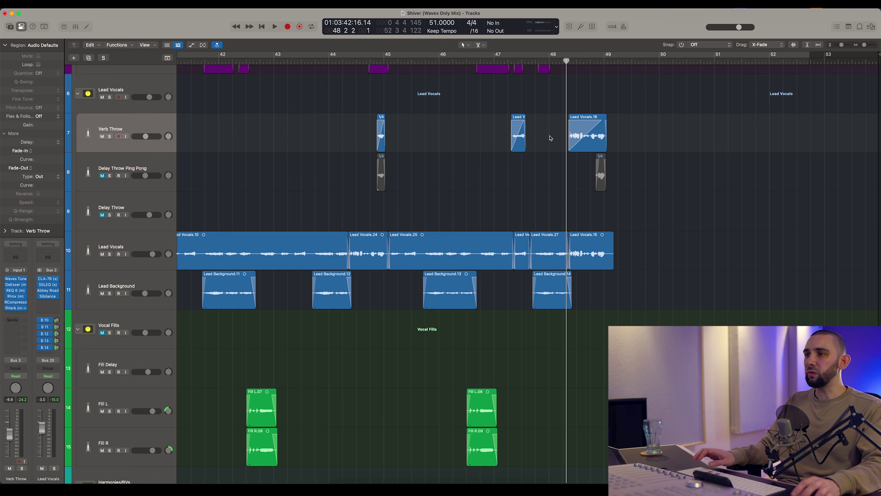
key("super+Right")
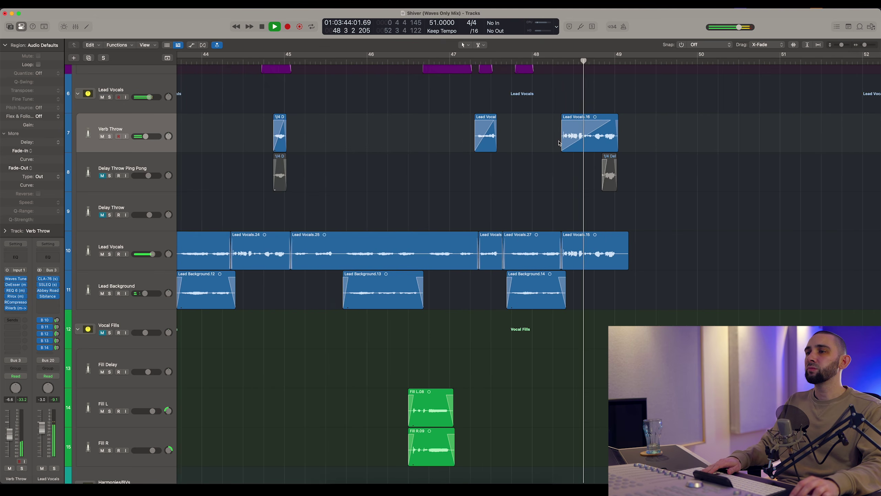
key("super+Left")
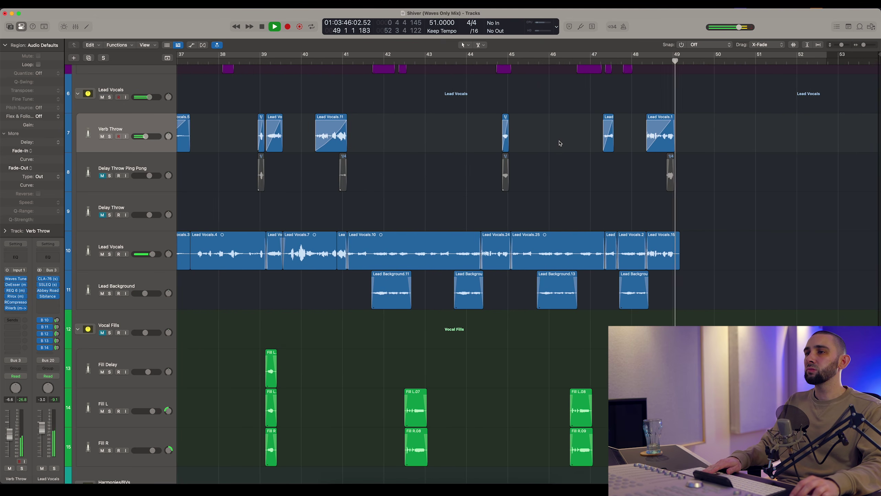
key("super+Left")
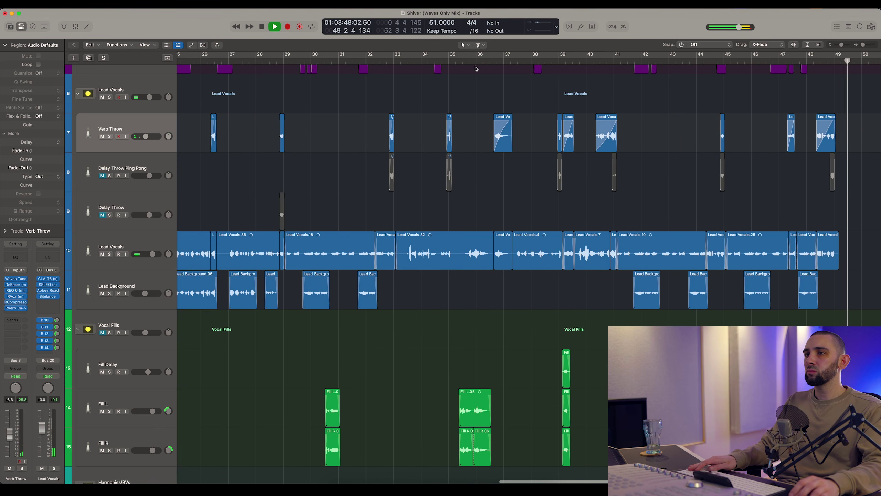
Play the full mix from bar 36 through the Verb Throw region near bar 37
left_click(488, 61)
scroll(464, 83, "left", 5)
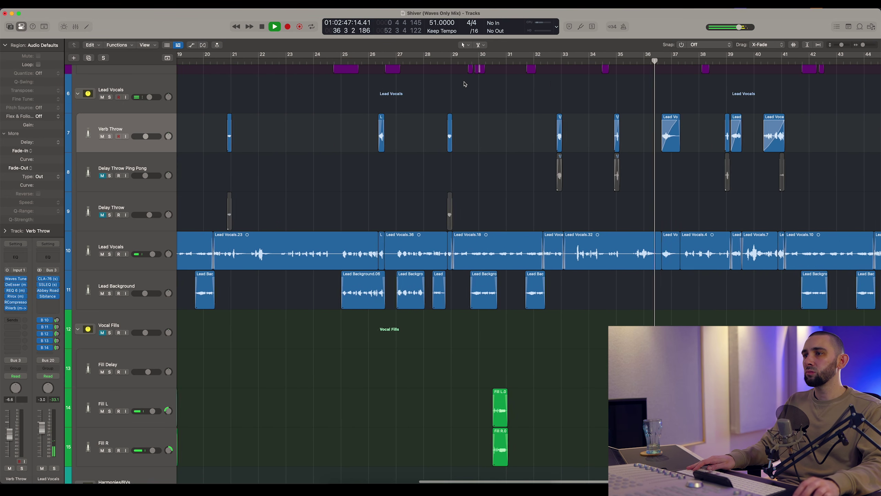
scroll(465, 84, "left", 1)
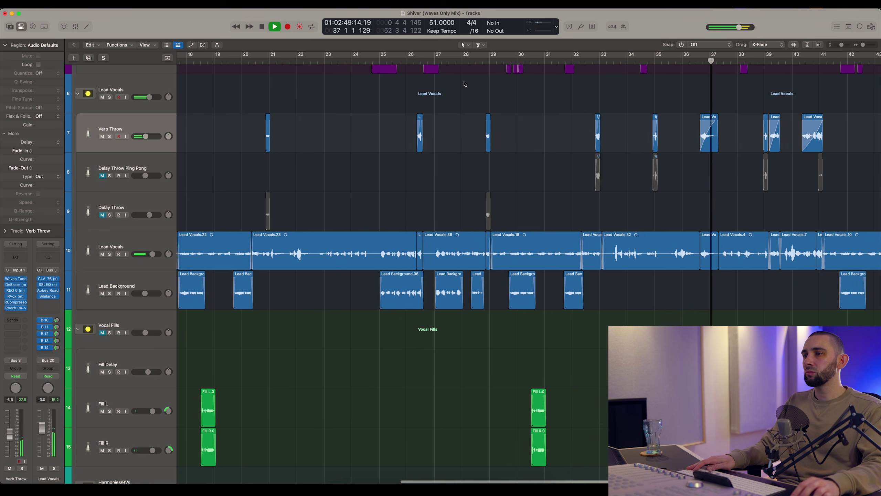
Solo the Lead Vocals stack and play from bar 14 through the first Verb Throw region
scroll(402, 75, "left", 6)
left_click(289, 61)
left_click(110, 97)
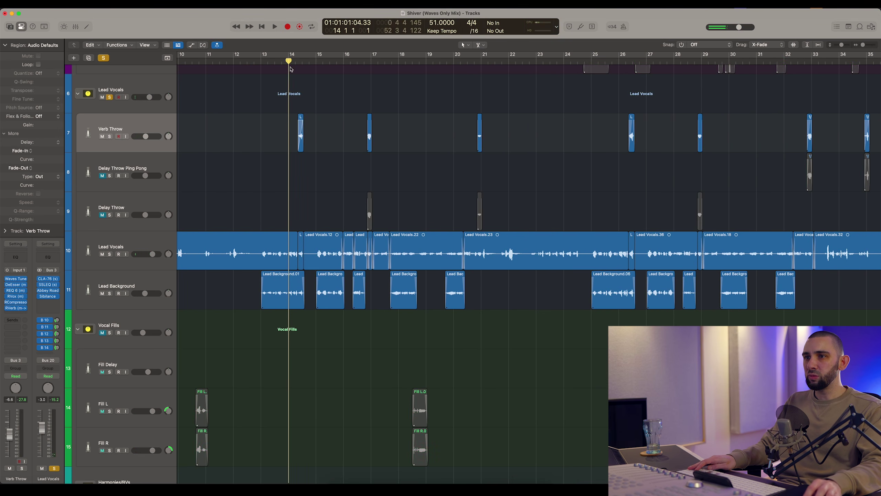
key("space")
key("super+Right")
key("super+Right")
key("super+Right")
key("super+Right")
key("super+Right")
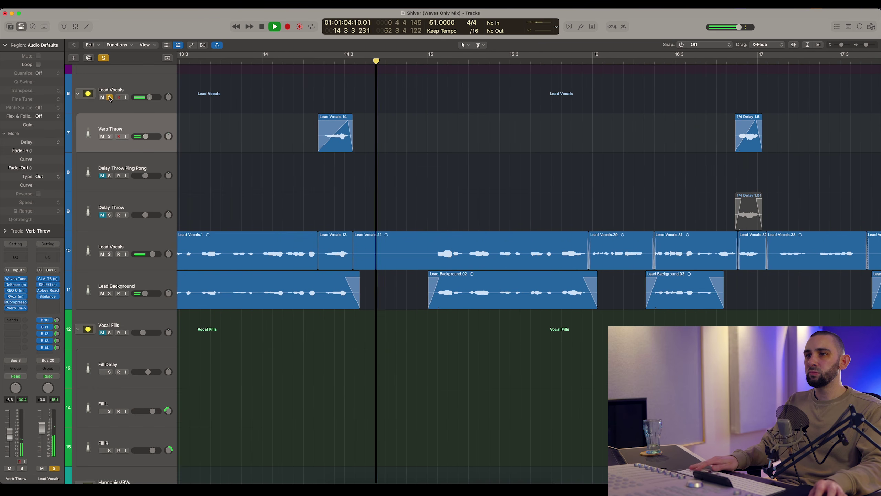
Clear the Lead Vocals solo and replay the first Verb Throw region from bar 14 in the full mix
left_click(109, 97)
key("space")
key("space")
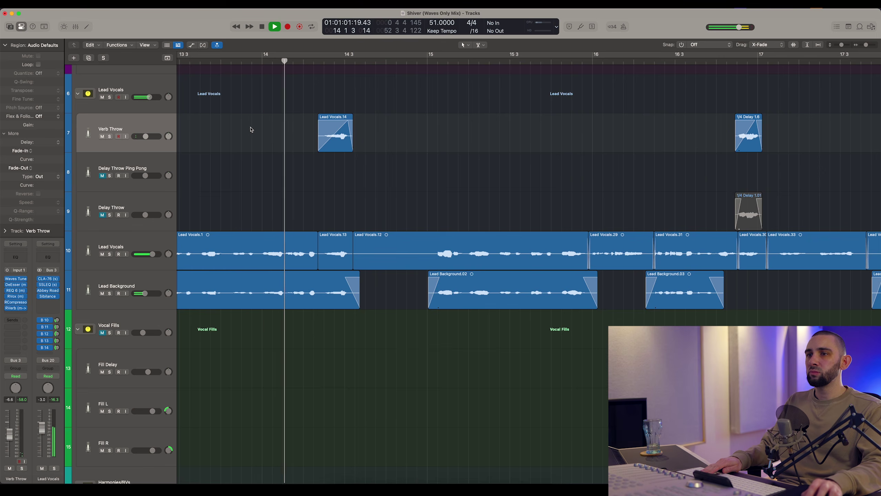
key("super+Left")
key("super+Left")
key("super+Left")
key("super+Left")
key("super+Left")
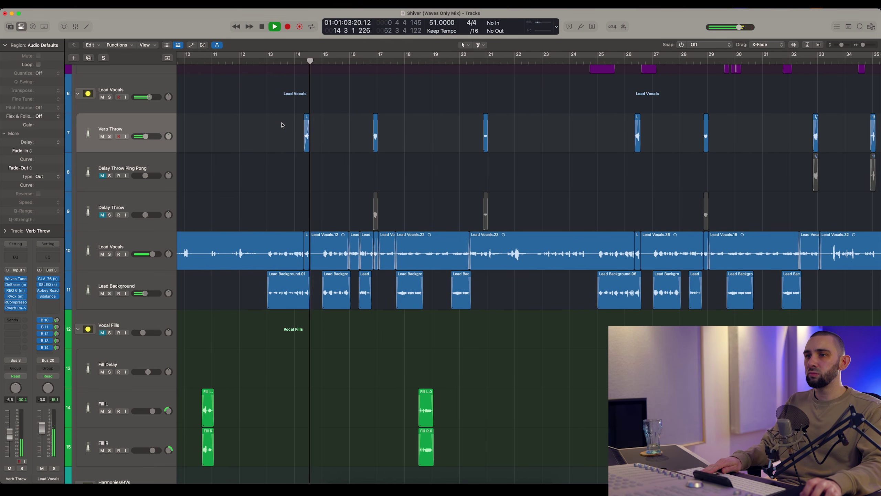
key("super+Left")
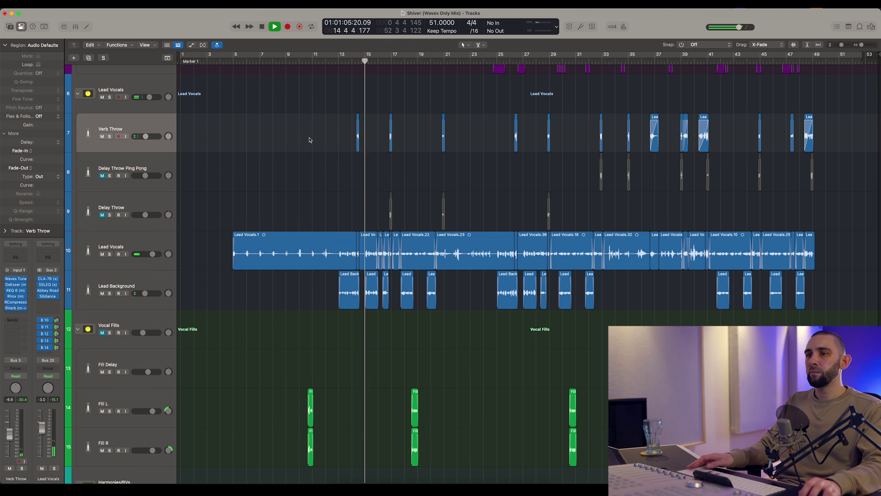
Stop playback and unmute the Delay Throw Ping Pong and Delay Throw tracks
key("space")
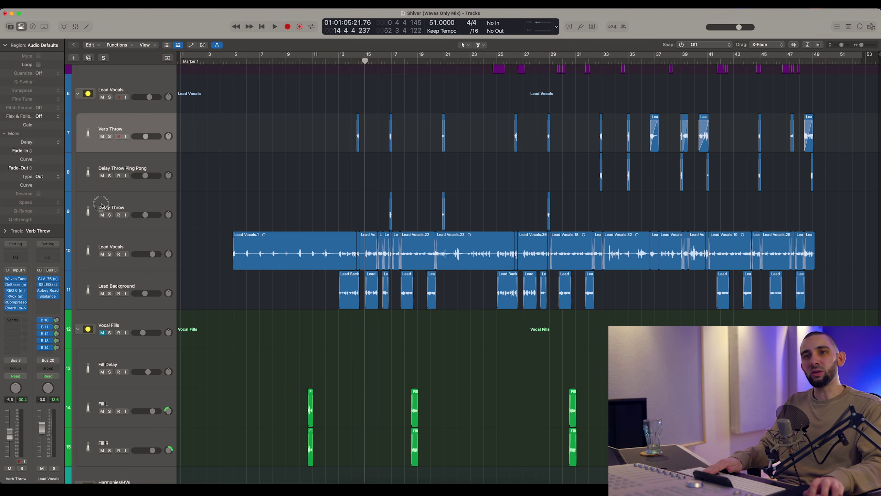
scroll(571, 135, "down", 5)
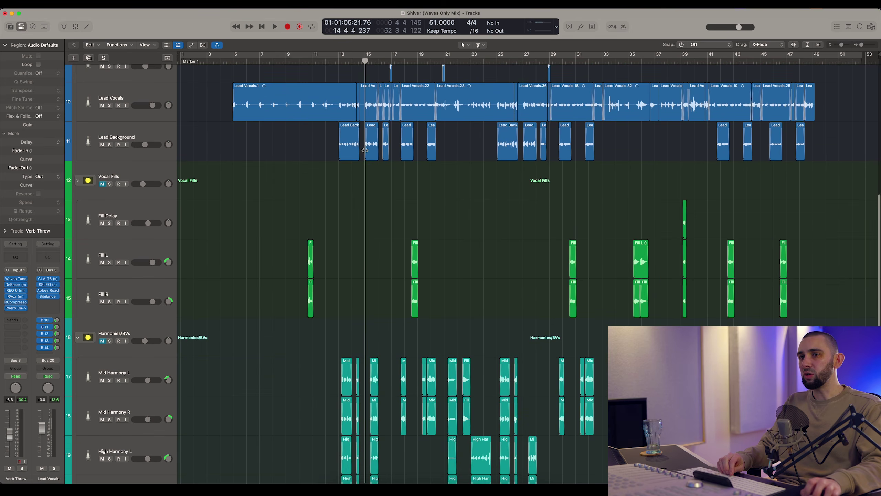
scroll(364, 149, "up", 10)
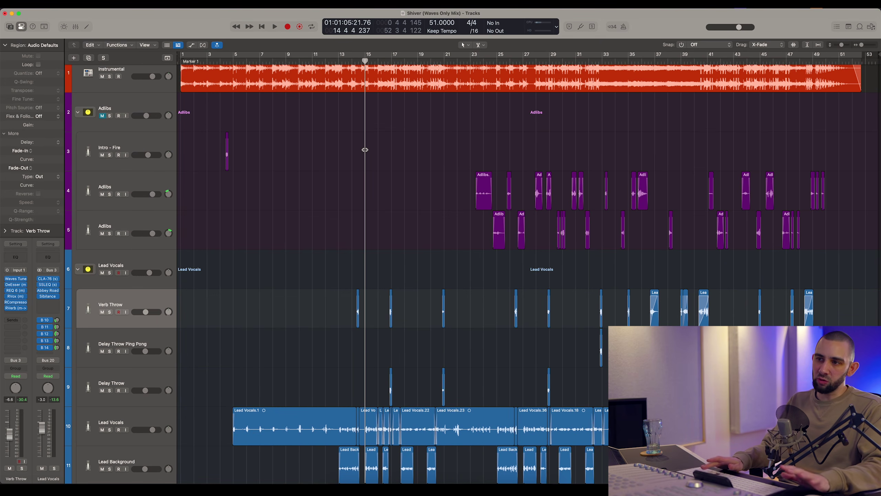
Unmute the Harmonies/BVs stack and select its Mid Harmony L track
scroll(362, 157, "down", 12)
scroll(213, 211, "down", 4)
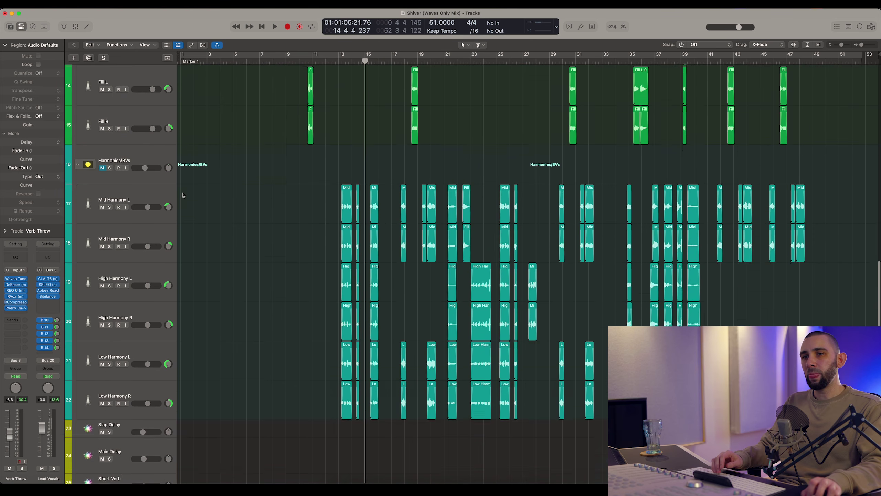
scroll(215, 225, "up", 3)
scroll(215, 238, "down", 2)
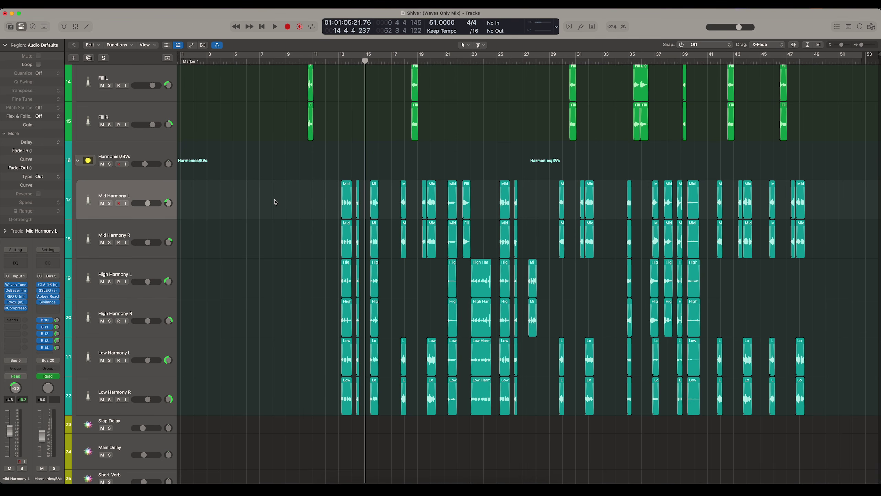
Step through the harmony tracks from Mid Harmony R to Low Harmony L to review the left and right pairs
key("Down")
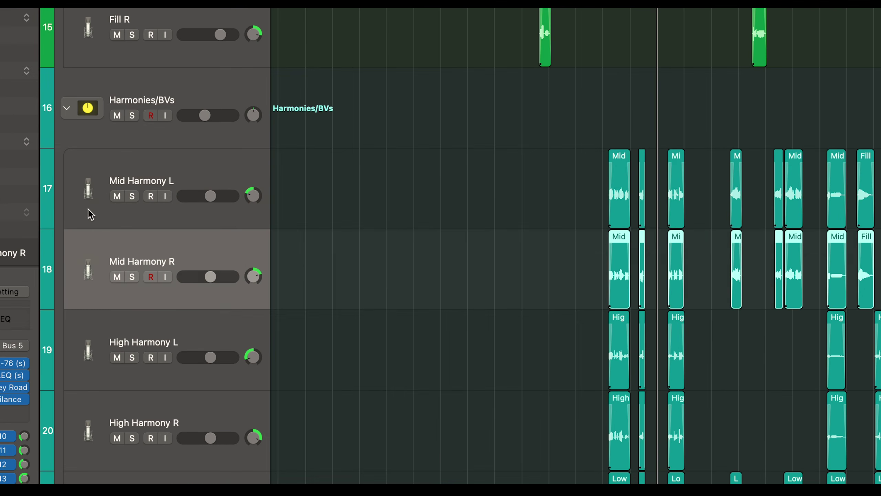
left_click(88, 210)
key("Down")
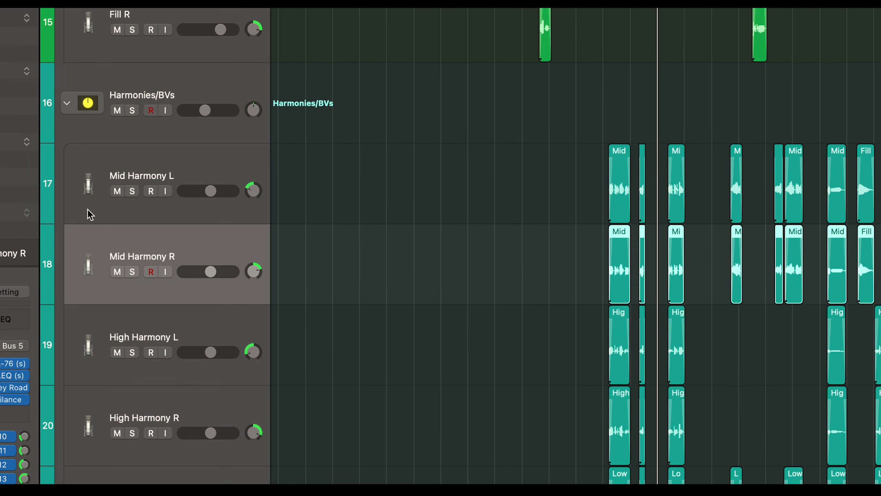
left_click(104, 209)
left_click(108, 232)
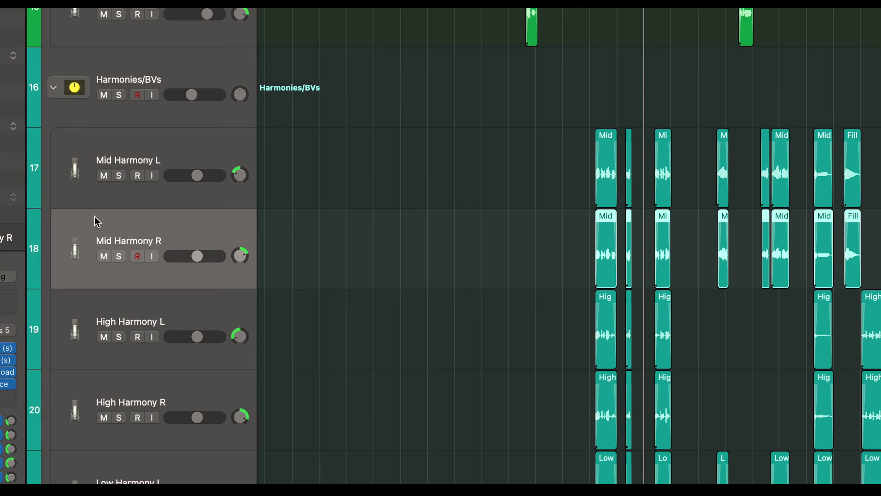
key("Up")
key("Down")
key("Down")
scroll(95, 210, "down", 5)
key("Down")
key("Down")
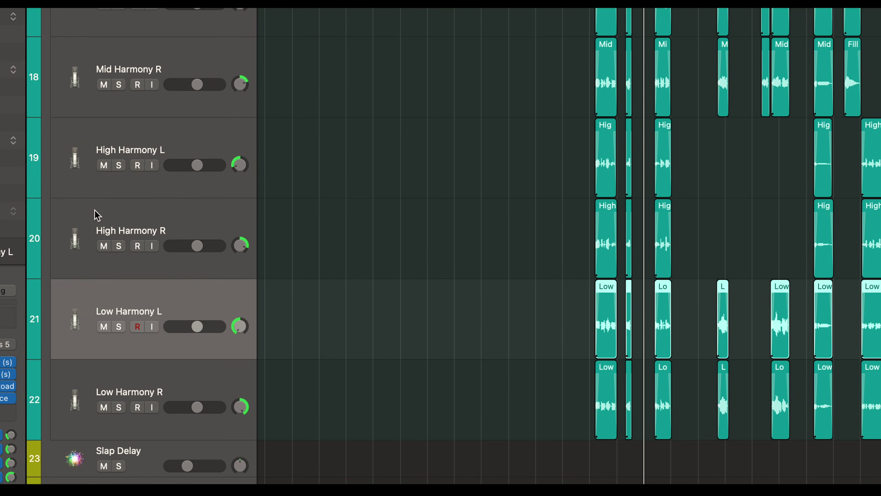
Return to Mid Harmony L and examine each harmony track's panning and inserts down to Low Harmony R
key("Up")
key("Up")
scroll(95, 210, "up", 4)
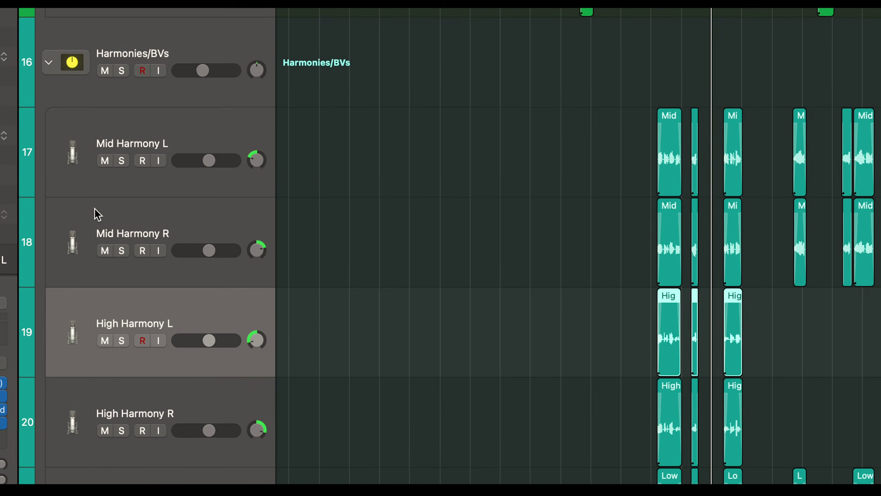
key("Up")
key("Up")
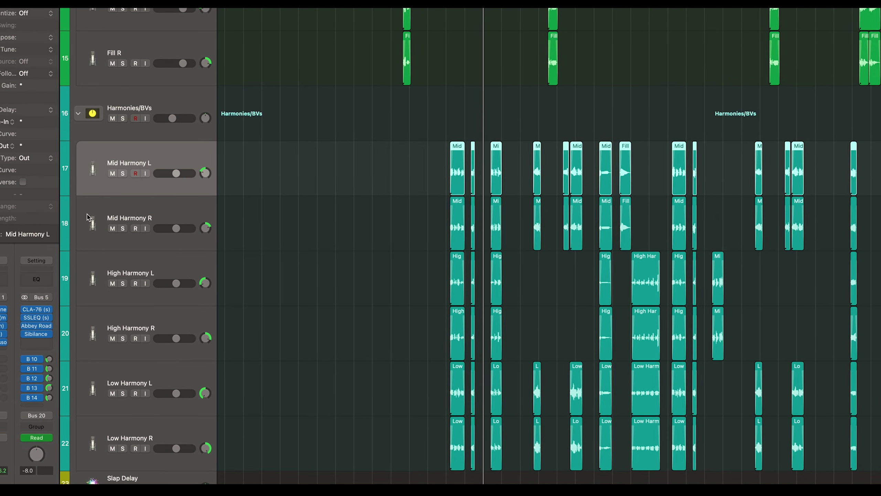
key("Down")
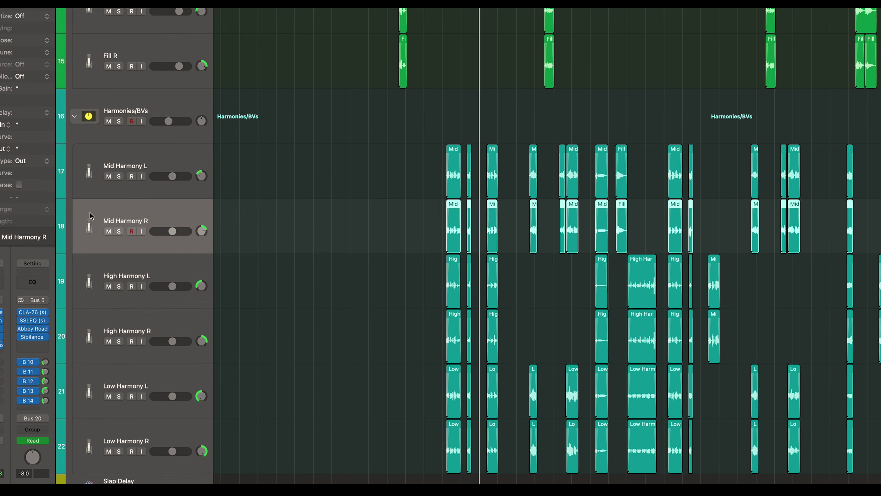
key("Down")
key("Down")
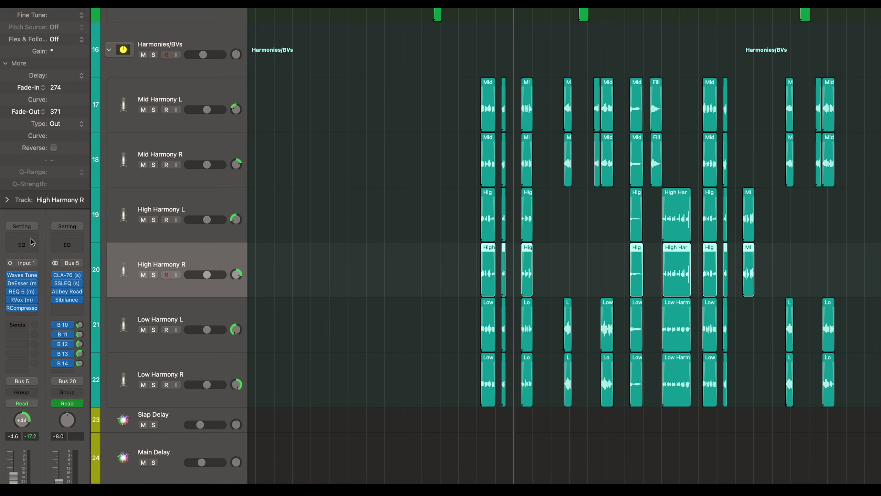
key("Down")
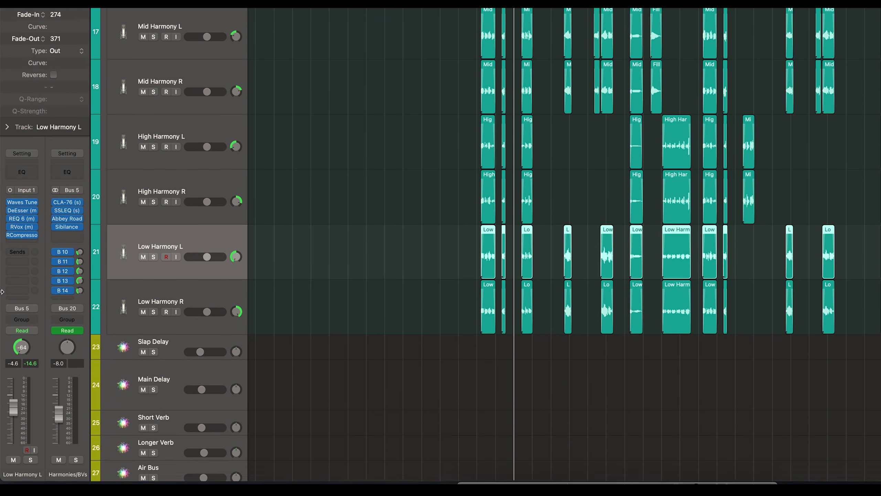
key("Down")
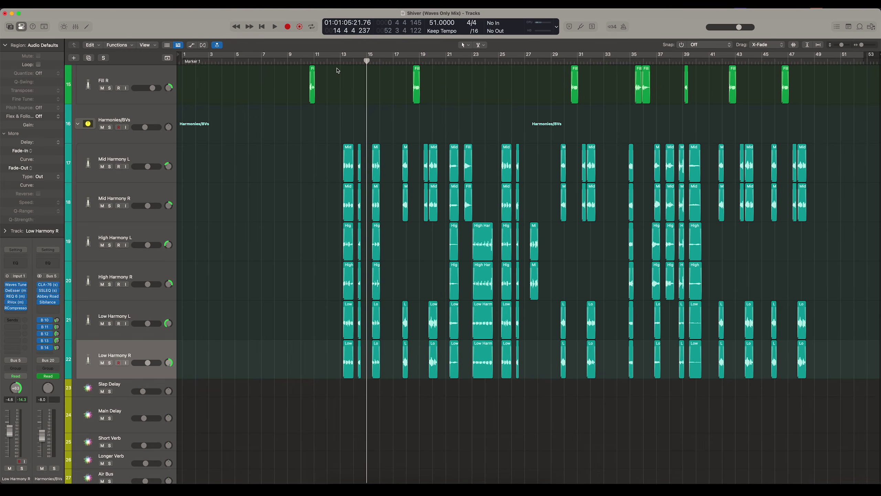
Place the playhead at bar 13, just before the first harmony regions
left_click(342, 57)
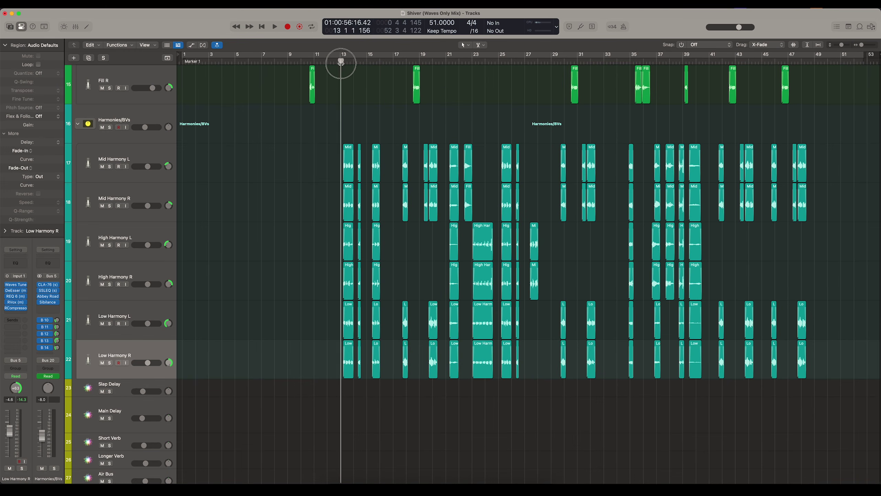
scroll(385, 103, "up", 2)
scroll(385, 104, "up", 8)
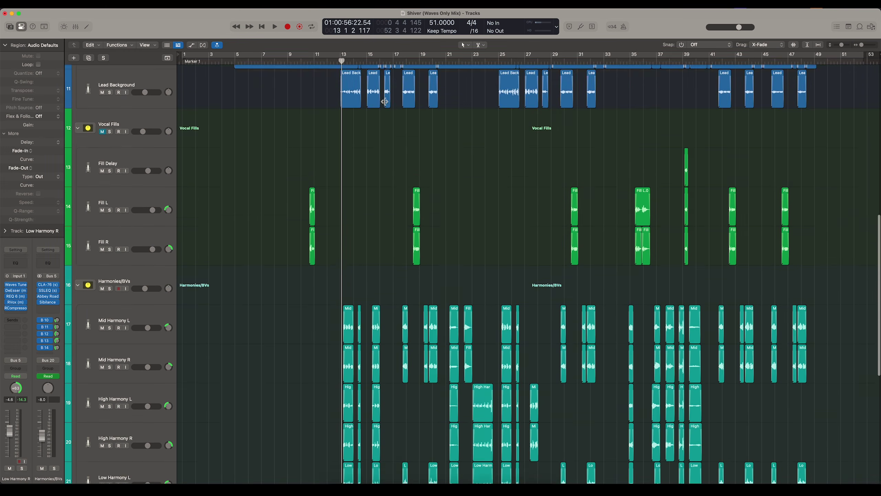
scroll(361, 109, "down", 12)
scroll(360, 108, "up", 3)
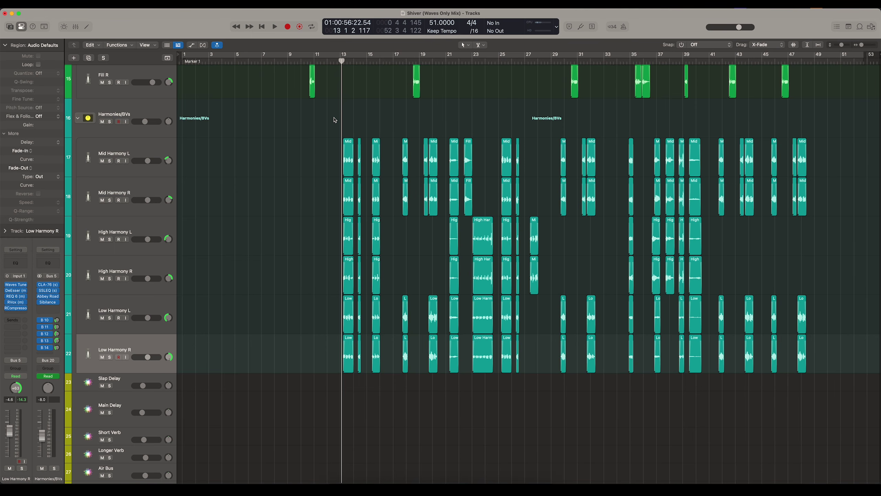
Compare the insert chains of the Mid, High and Low Harmony tracks, ending on Mid Harmony L
left_click(155, 155)
left_click(119, 301)
left_click(127, 149)
scroll(204, 151, "up", 1)
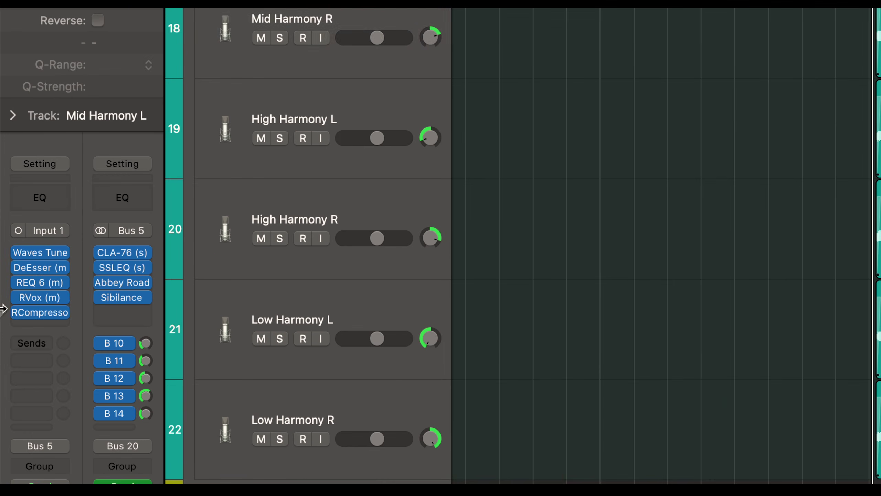
key("Down")
key("Down")
key("Down")
key("Down")
key("Down")
key("Up")
key("Up")
key("Up")
key("Up")
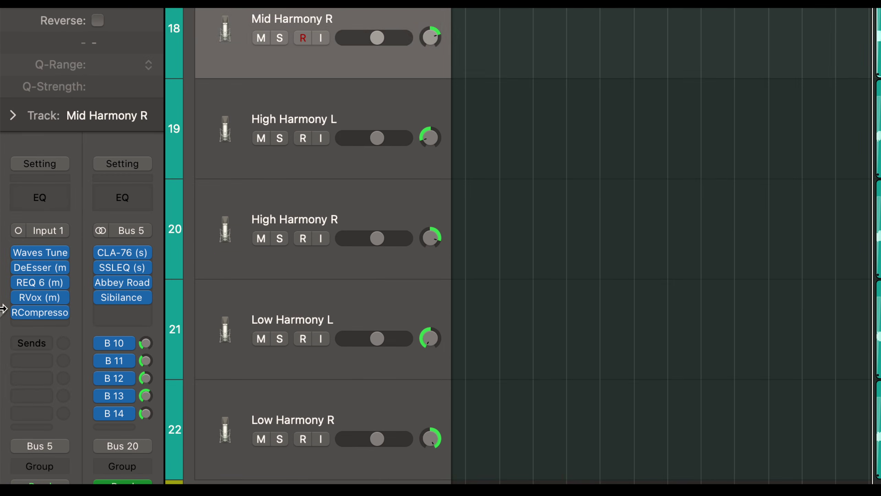
key("Up")
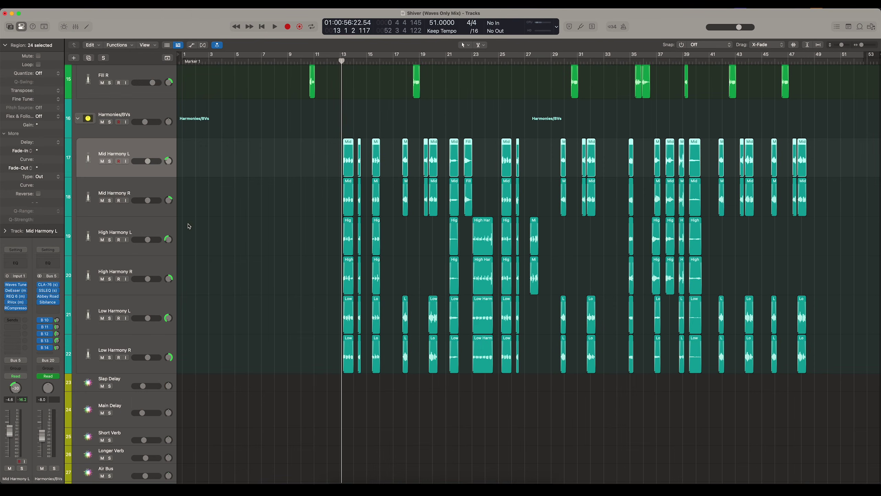
Select the Lead Vocals track, then Mid Harmony L, to compare their plug-in chains
scroll(188, 226, "up", 10)
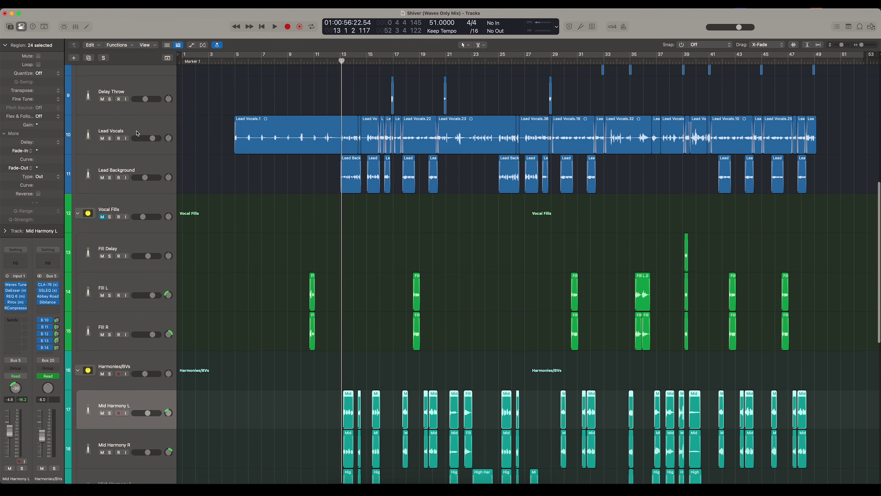
left_click(138, 133)
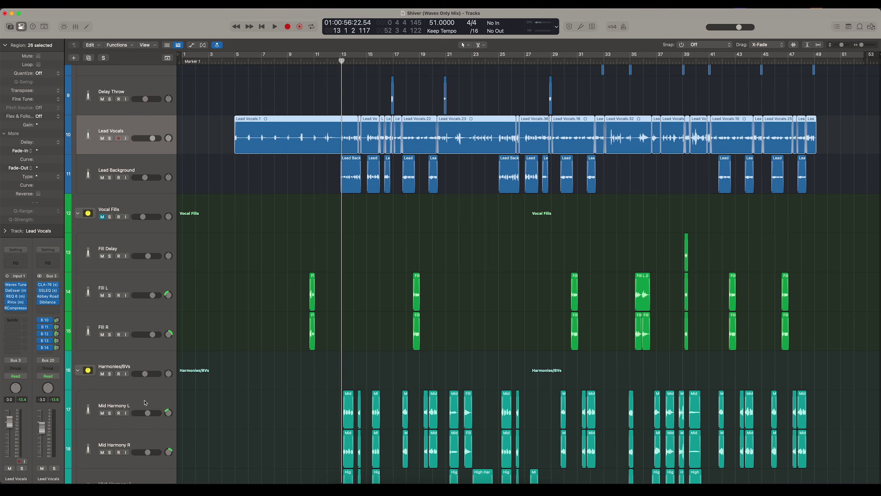
left_click(145, 403)
scroll(215, 354, "down", 6)
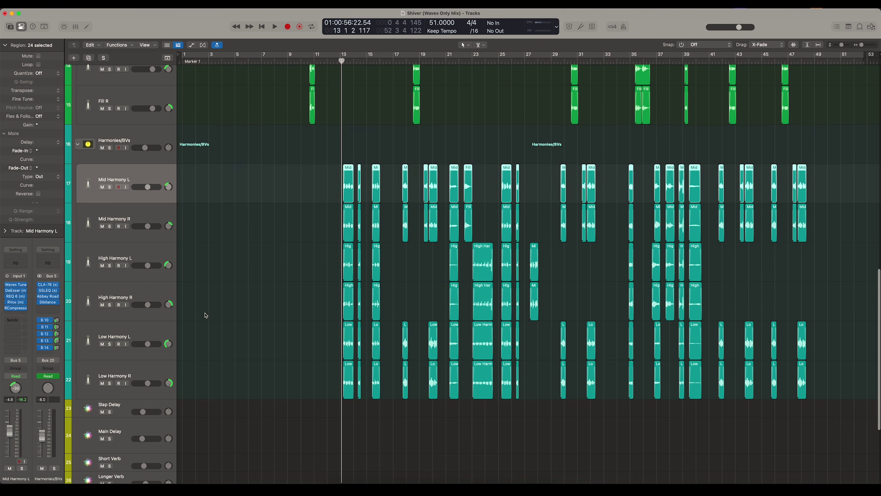
Open Waves Tune Real-Time on Mid Harmony L, review its tuning settings and close it
left_click(19, 287)
left_click_drag(318, 112, 342, 109)
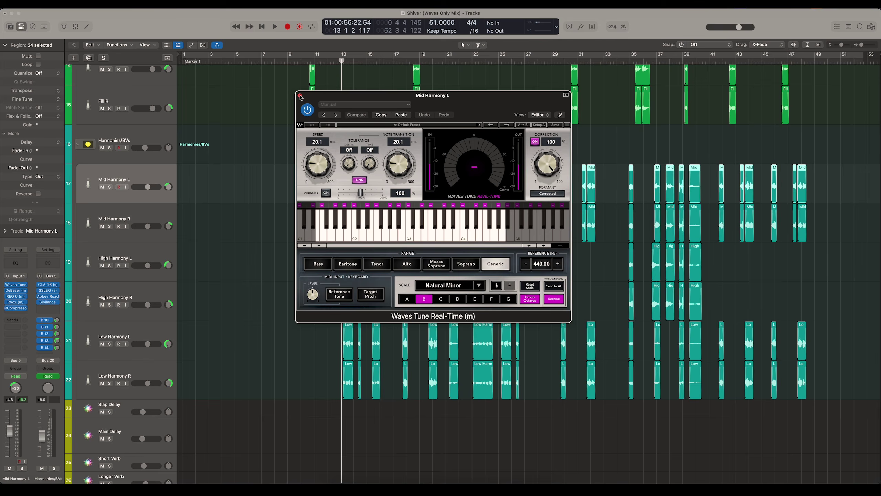
left_click(300, 95)
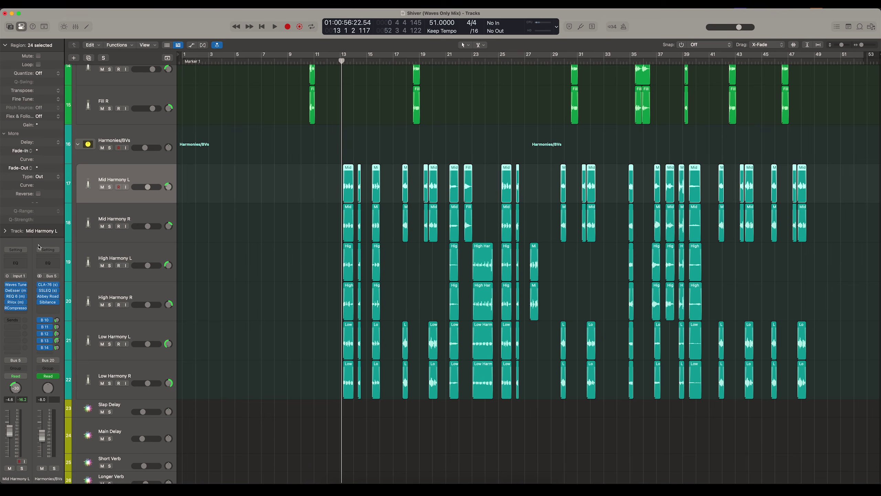
Review the REQ 6 equalizer curve on Mid Harmony L and close the plug-in
left_click(13, 291)
left_click(14, 296)
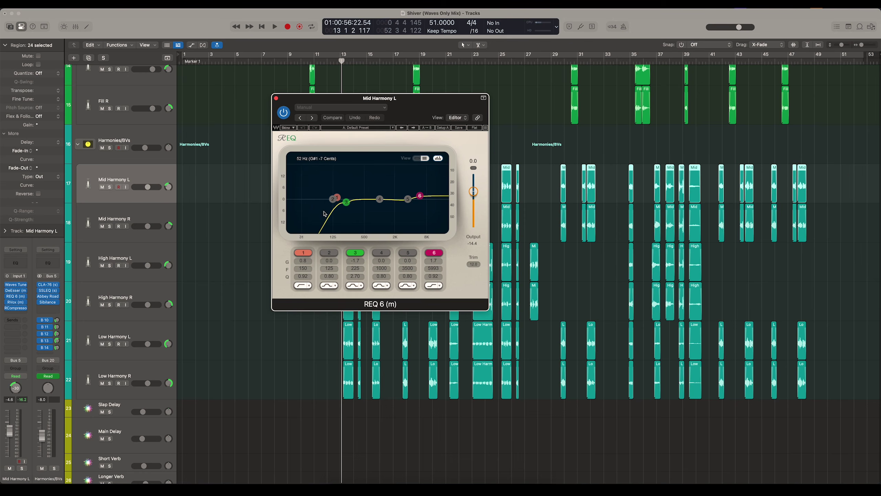
left_click(277, 99)
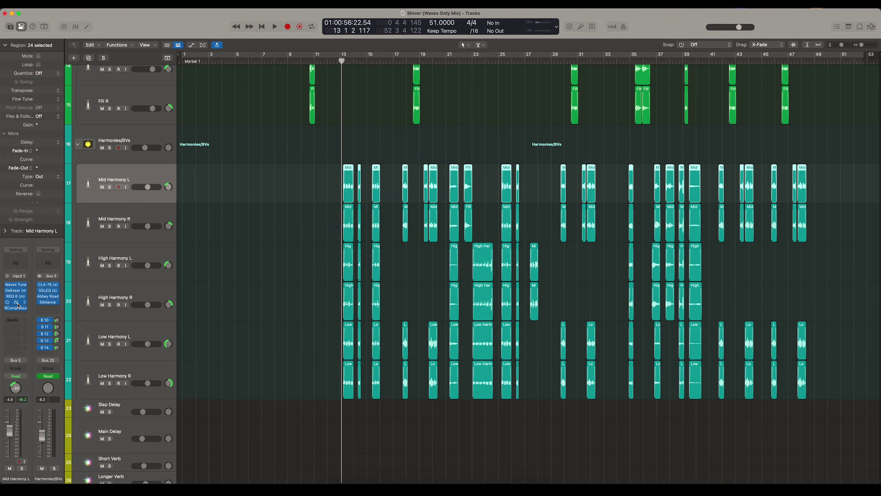
Review RVox on Mid Harmony L, then open RCompressor and leave its window open below the Mid Harmony L regions
left_click(18, 303)
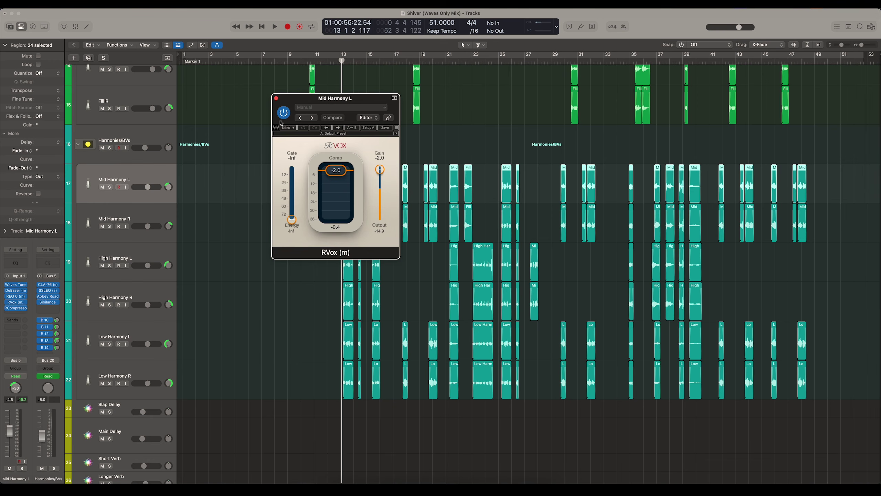
left_click(276, 98)
left_click(17, 308)
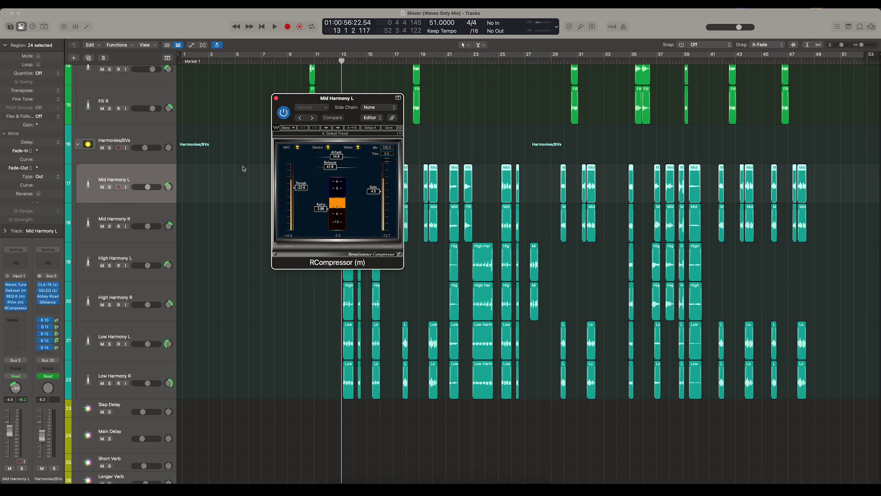
left_click_drag(283, 110, 280, 203)
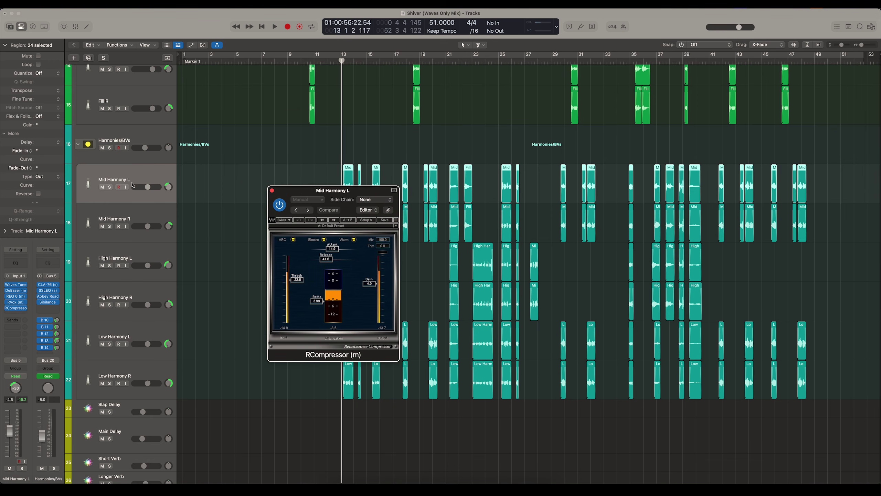
Solo Mid Harmony L and start playback from bar 13 with the RCompressor window moved clear of the plug-in list
left_click(112, 188)
scroll(257, 150, "down", 3)
left_click(343, 62)
scroll(262, 132, "down", 3)
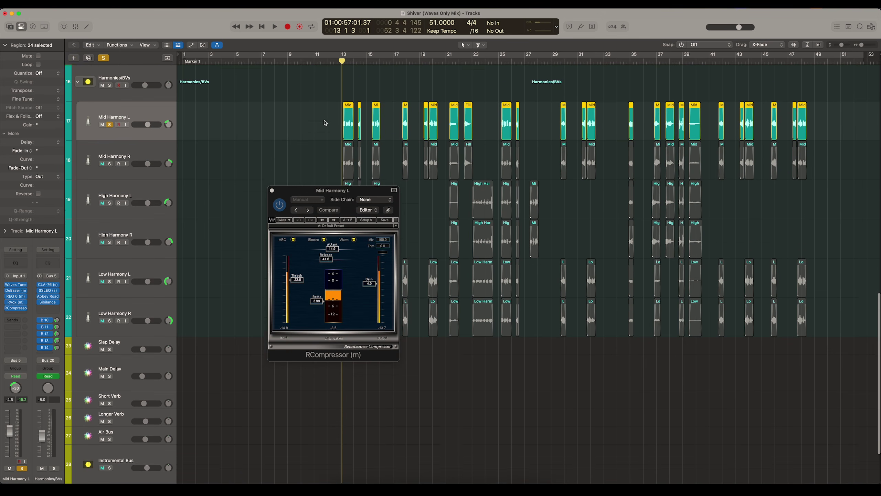
left_click_drag(296, 188, 408, 205)
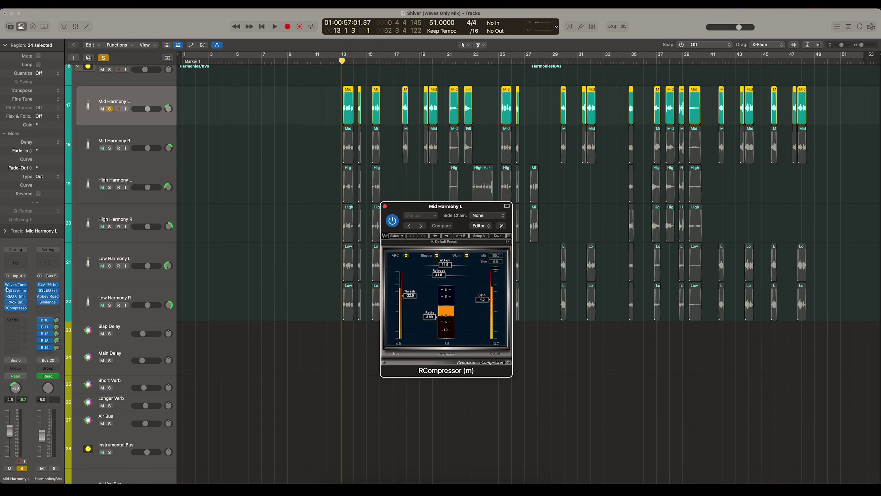
key("space")
Open RVox, REQ 6, DeEsser and Waves Tune Real-Time on Mid Harmony L during playback, arranging their windows alongside RCompressor
left_click(11, 302)
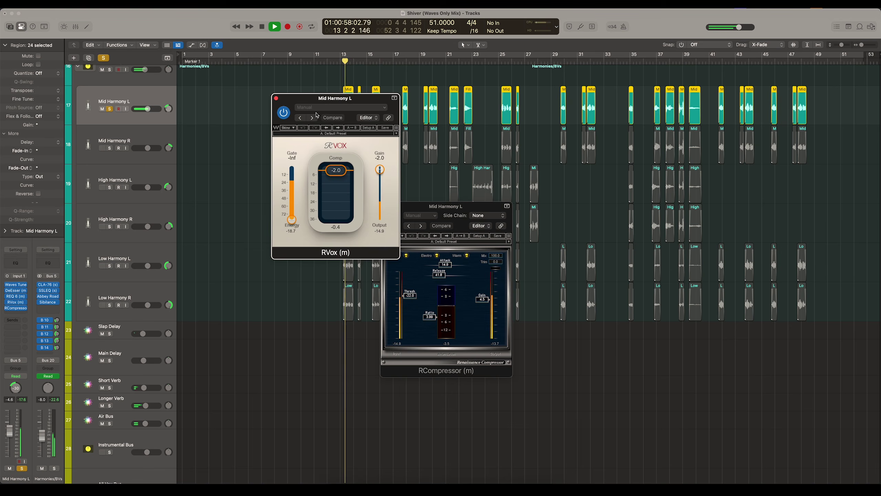
left_click_drag(301, 136, 282, 221)
left_click(16, 296)
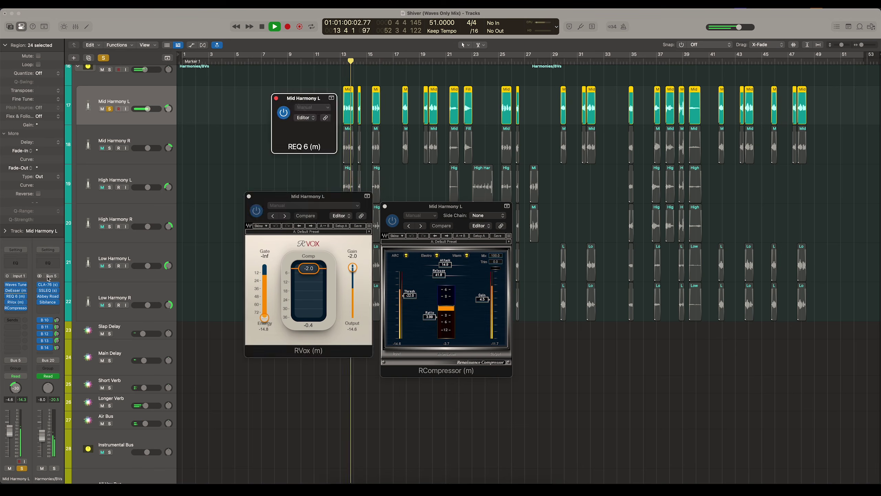
left_click(16, 290)
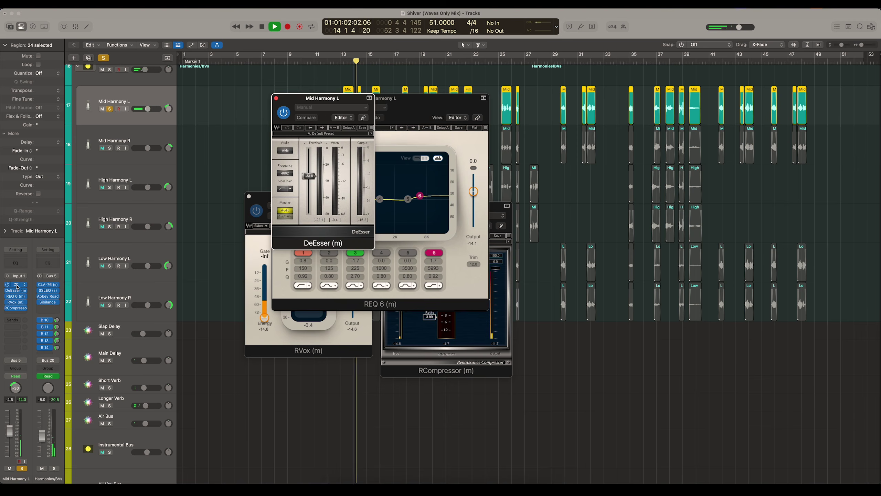
left_click(15, 284)
left_click_drag(321, 95, 213, 97)
left_click_drag(345, 104, 358, 76)
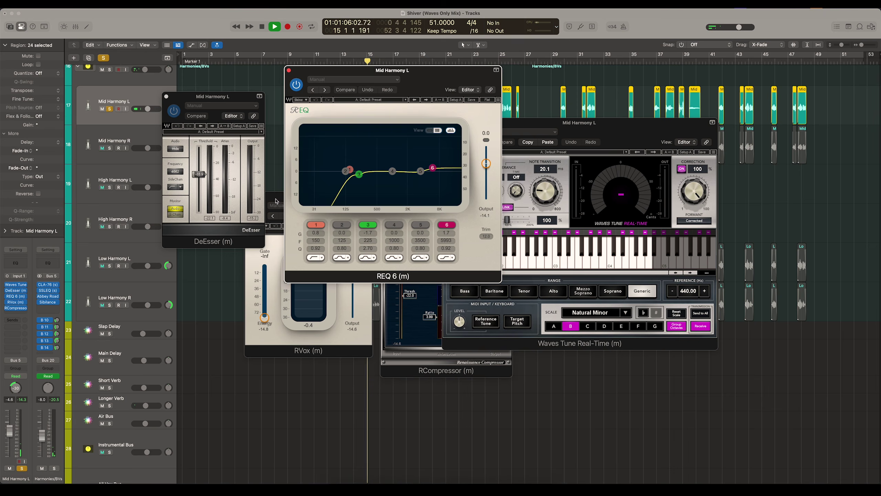
Spread out the RVox, RCompressor and REQ 6 windows of Mid Harmony L during playback, and stop playback
left_click_drag(263, 196, 202, 271)
left_click(411, 339)
left_click_drag(415, 213, 382, 249)
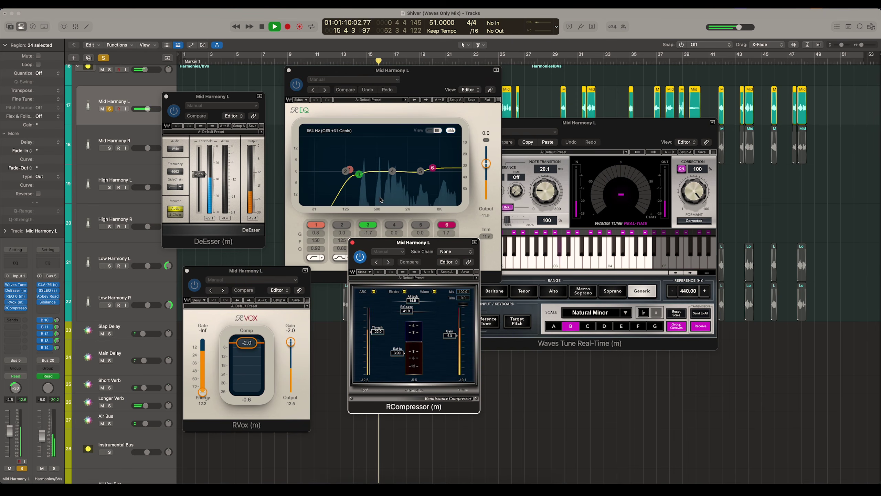
left_click_drag(394, 70, 381, 115)
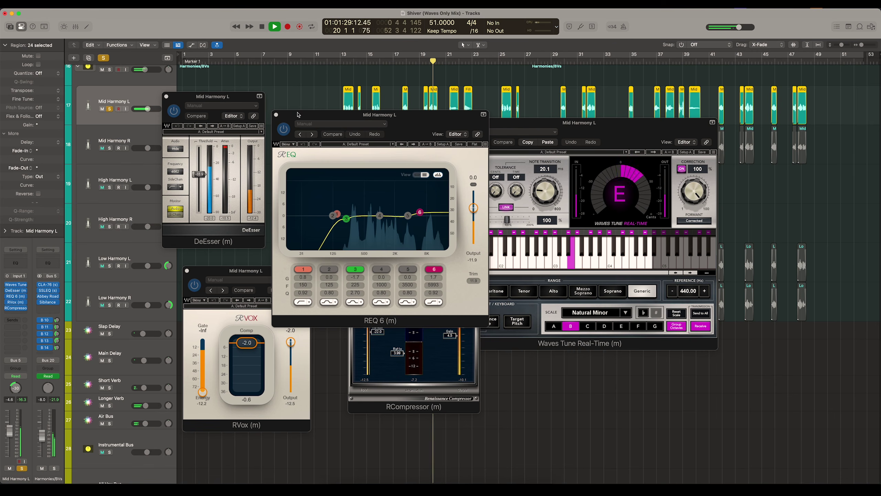
key("space")
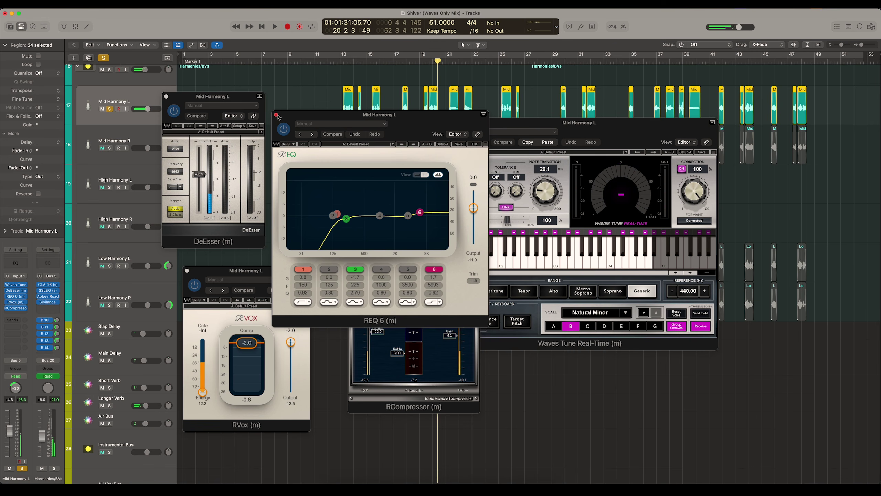
Close all five plug-in windows of the Mid Harmony L track
left_click(277, 115)
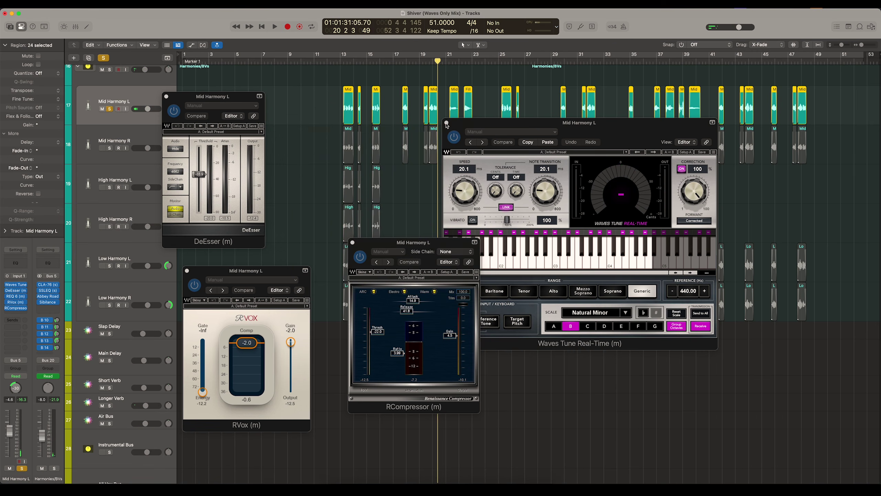
left_click(446, 123)
left_click(353, 242)
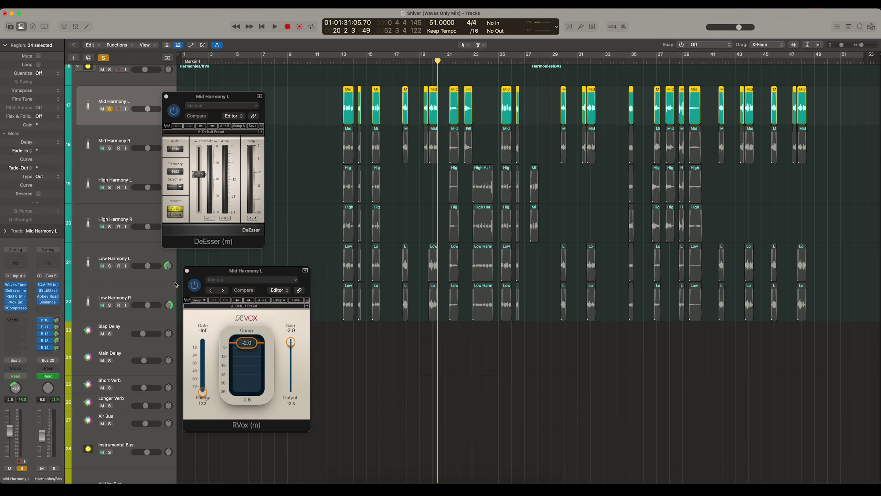
left_click(188, 271)
left_click(165, 95)
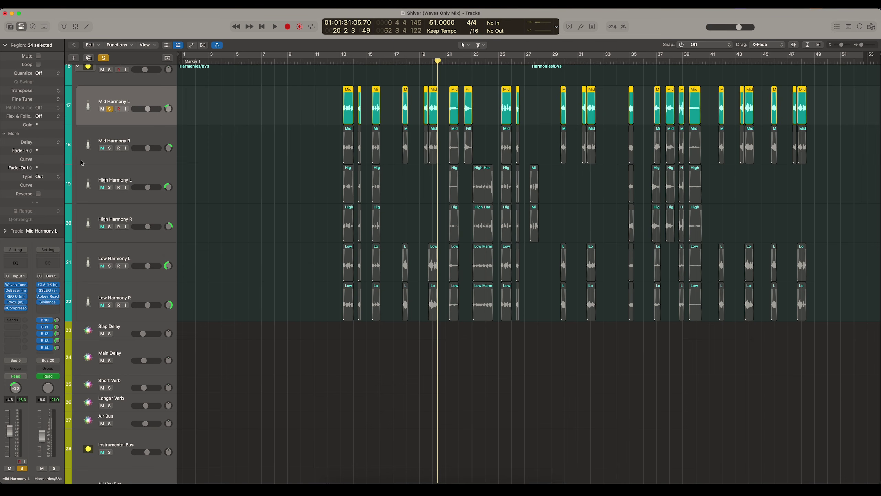
Solo the Mid Harmony R track along with Mid Harmony L and place the playhead at bar 19
left_click(109, 148)
scroll(404, 125, "up", 3)
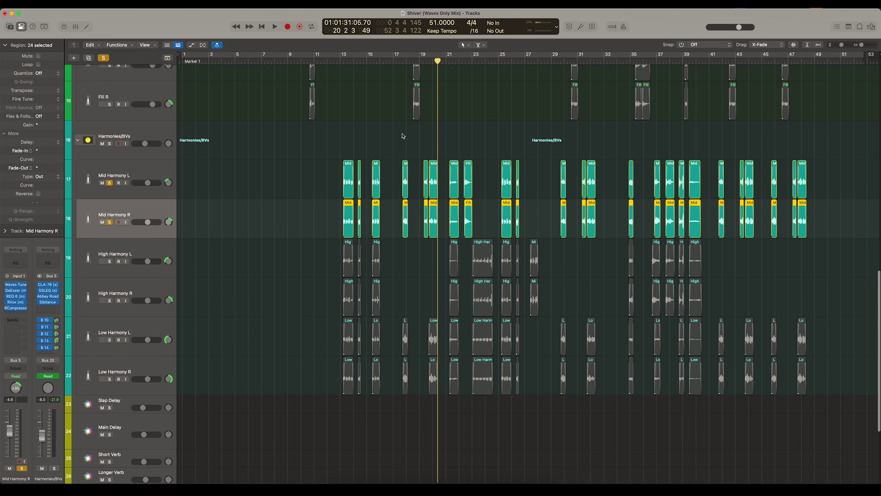
left_click(402, 133)
left_click_drag(424, 60, 421, 61)
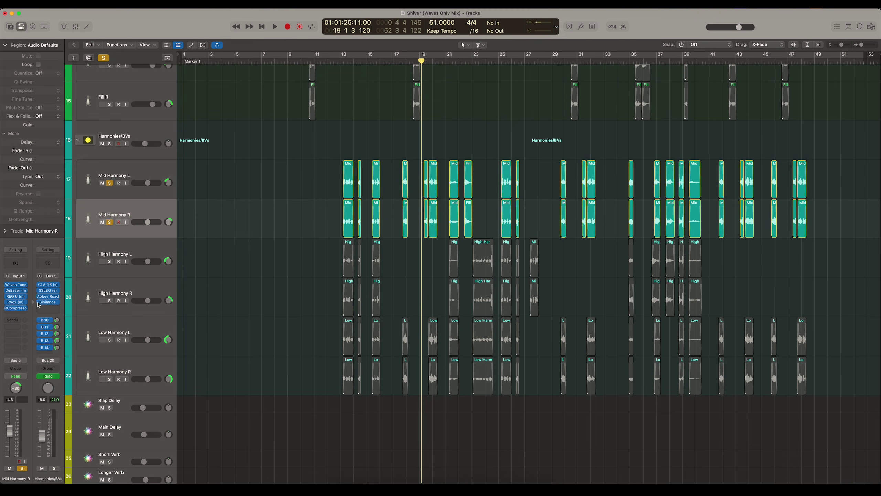
Open the CLA-76 compressor on the Harmonies/BVs bus and play the soloed harmonies through it
left_click(47, 285)
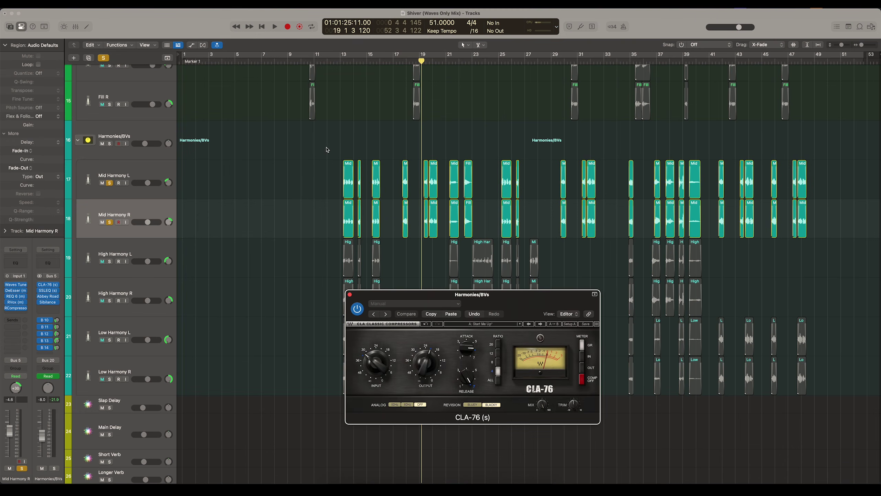
left_click_drag(405, 291, 259, 195)
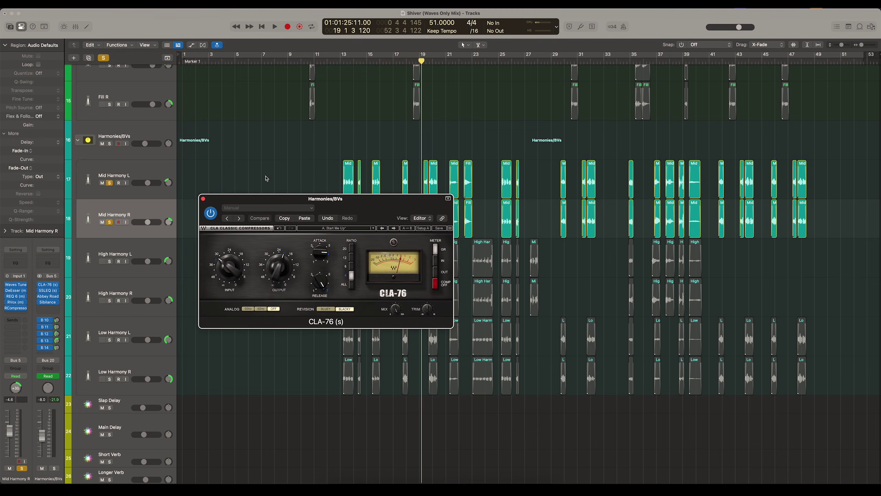
scroll(338, 72, "down", 3)
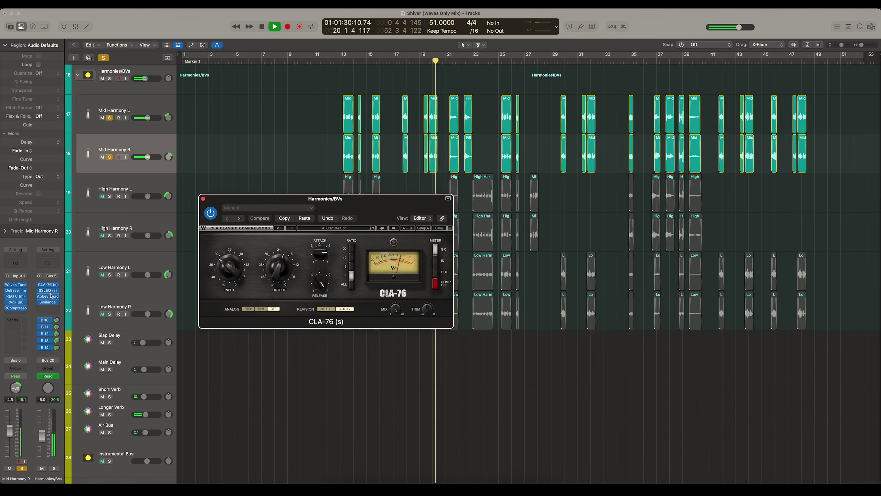
Open the SSLEQ on the Harmonies/BVs bus, stop playback and examine its LMF, HMF and HF band settings
left_click(50, 293)
key("space")
left_click_drag(367, 103, 404, 132)
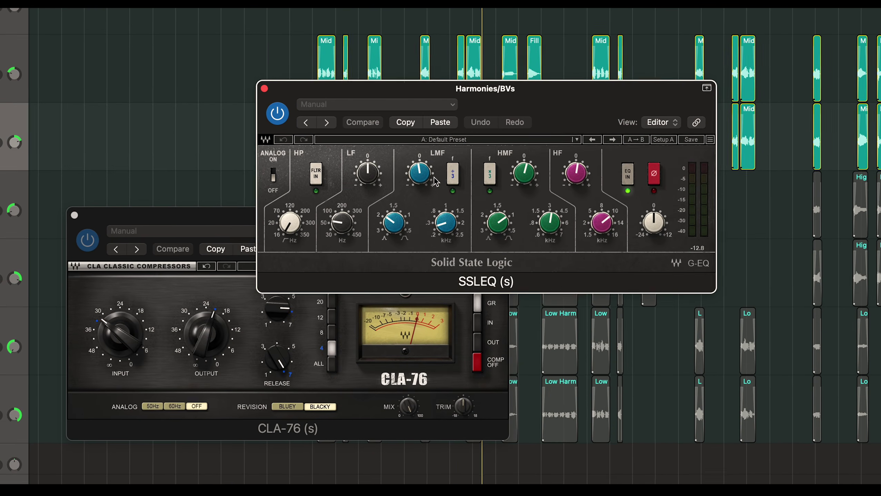
left_click_drag(406, 173, 406, 175)
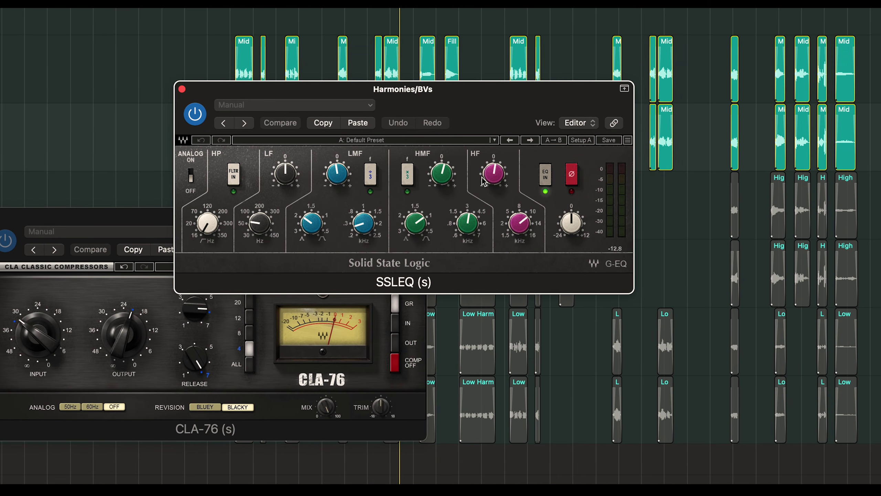
left_click(564, 179)
mouse_move(442, 179)
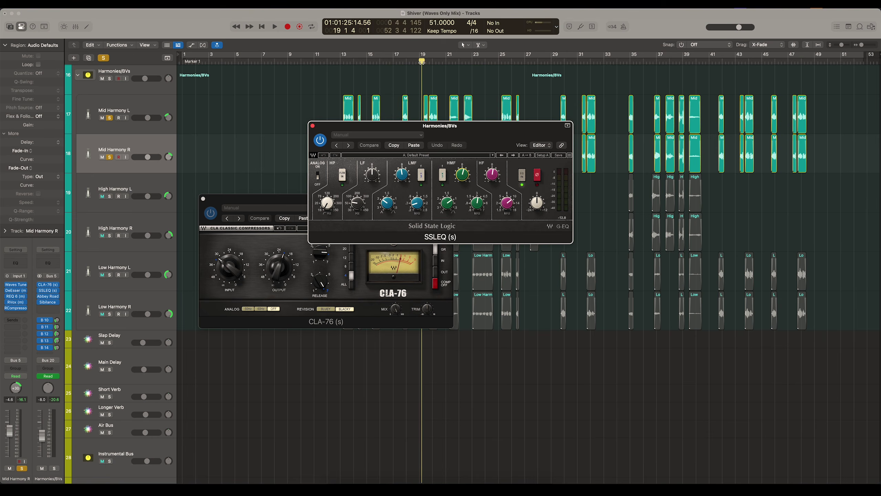
Close the CLA-76 and compare the SSLEQ bypassed and active while playing from bar 19
left_click(424, 63)
key("space")
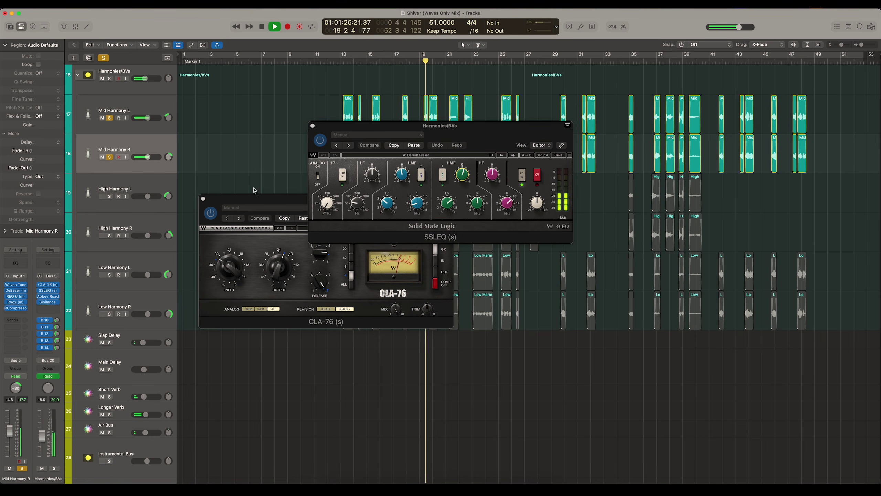
left_click(203, 199)
left_click(320, 142)
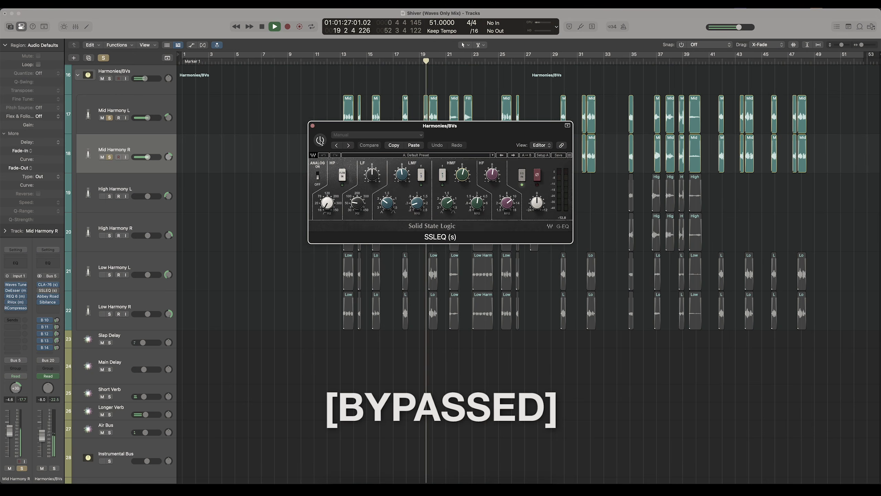
left_click(320, 140)
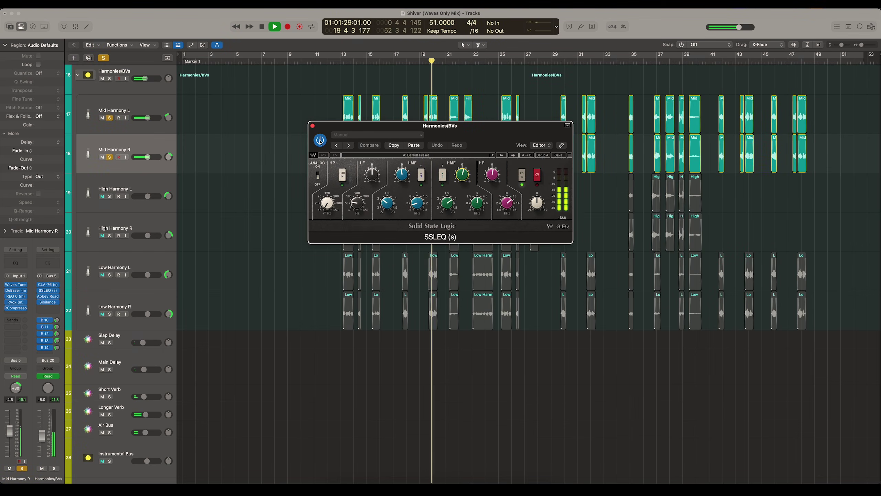
Open the Abbey Road Saturator on the Harmonies/BVs bus, start playback at bar 19 and close the SSLEQ
left_click(48, 296)
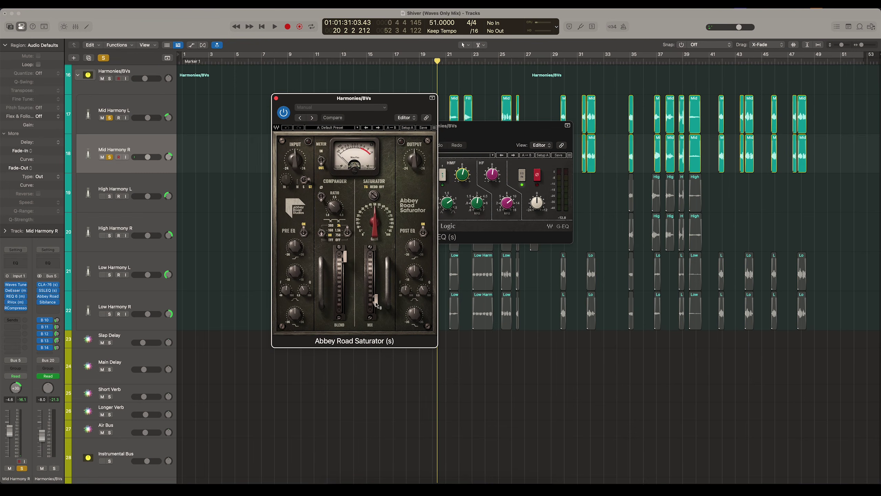
left_click(376, 303)
left_click_drag(373, 95, 466, 159)
scroll(440, 94, "down", 2)
left_click(421, 62)
key("space")
left_click(312, 126)
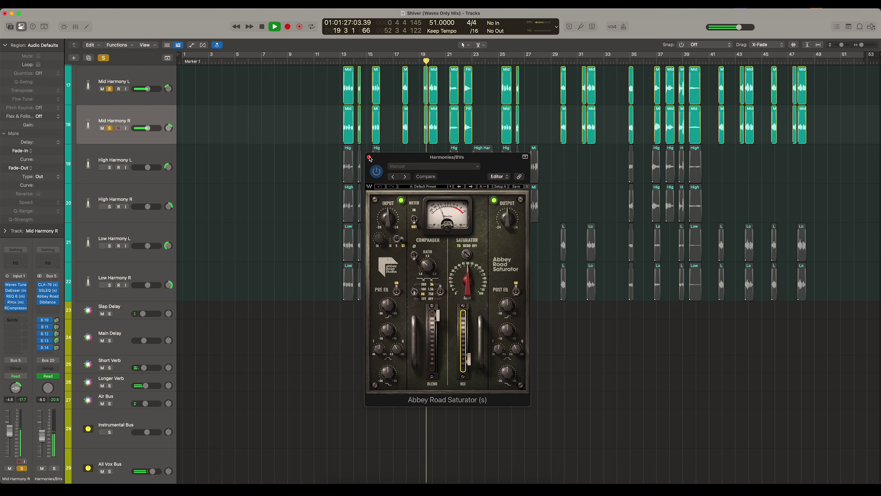
Compare the Abbey Road Saturator bypassed and active twice during playback, close it and stop playback
left_click(377, 171)
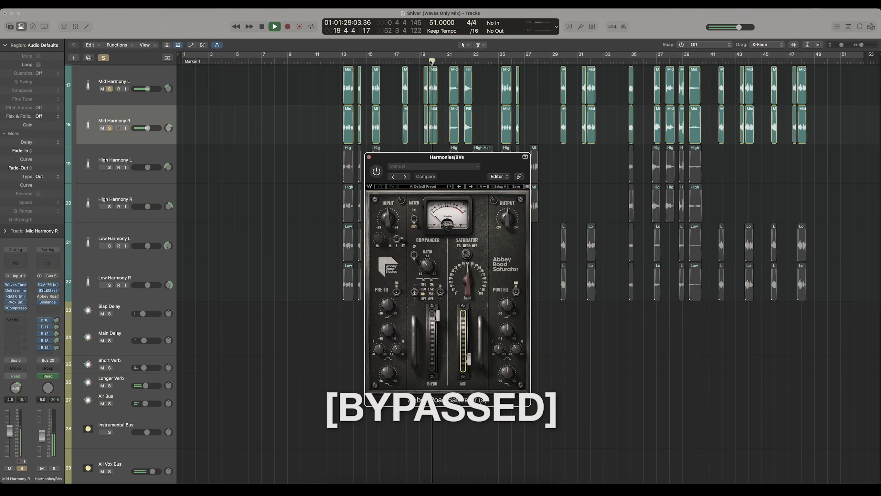
left_click(378, 172)
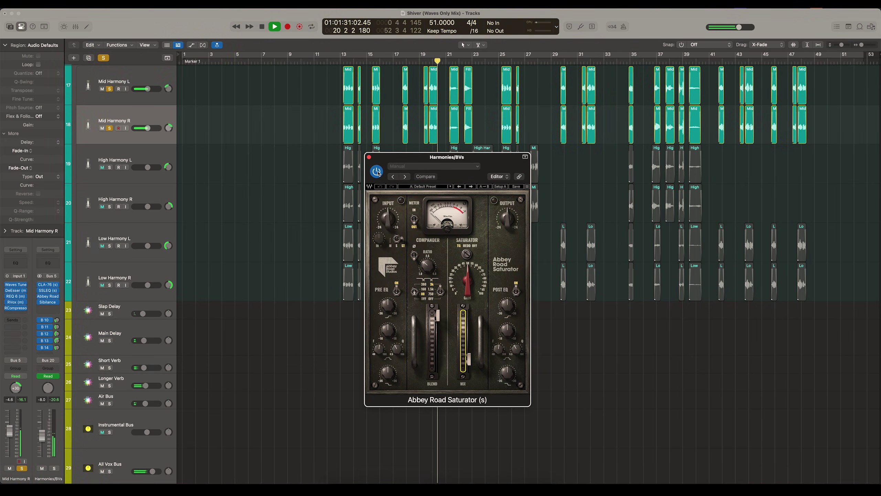
left_click(378, 172)
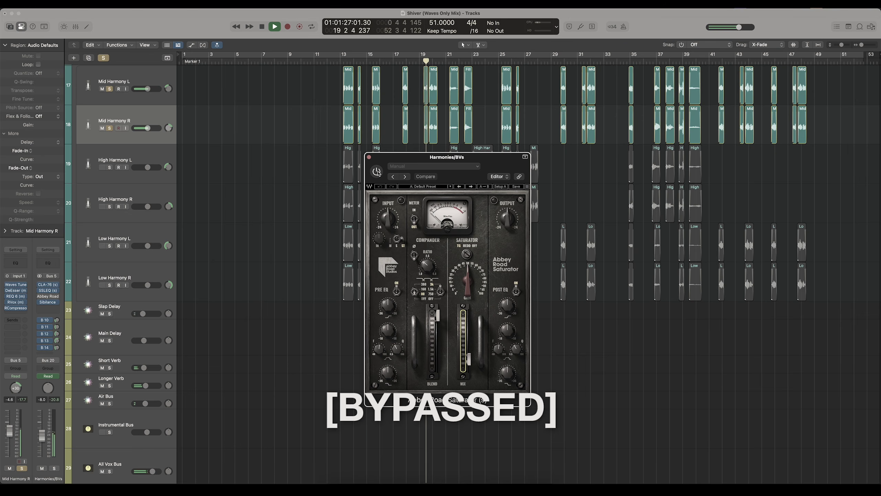
left_click(378, 171)
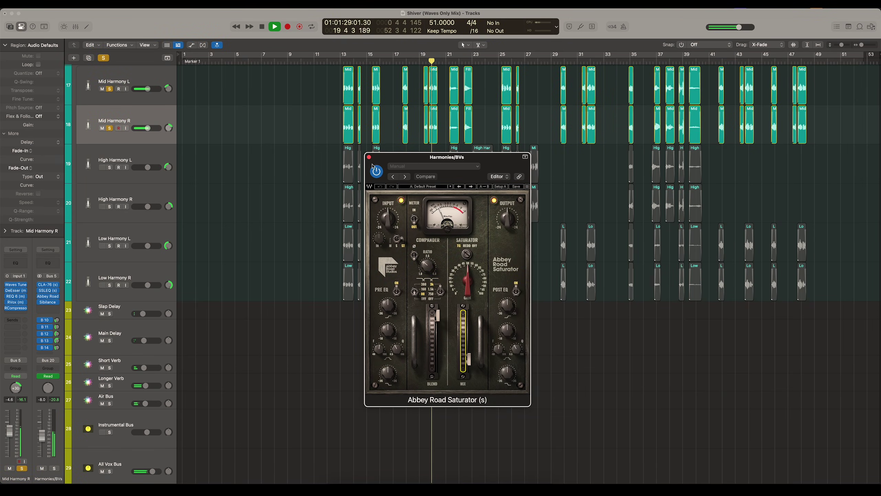
left_click(369, 158)
key("space")
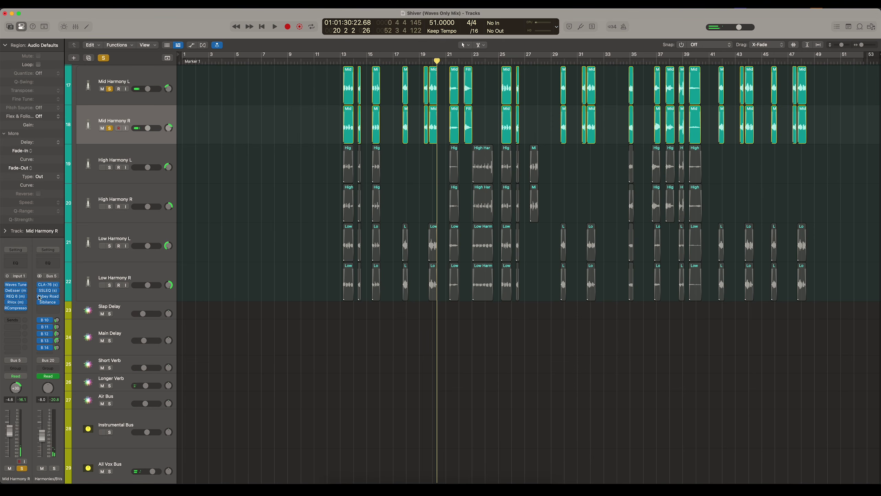
Open the Sibilance plug-in on the Harmonies/BVs bus, reposition its window and set the playhead at bar 25
left_click(47, 302)
left_click_drag(300, 103, 357, 146)
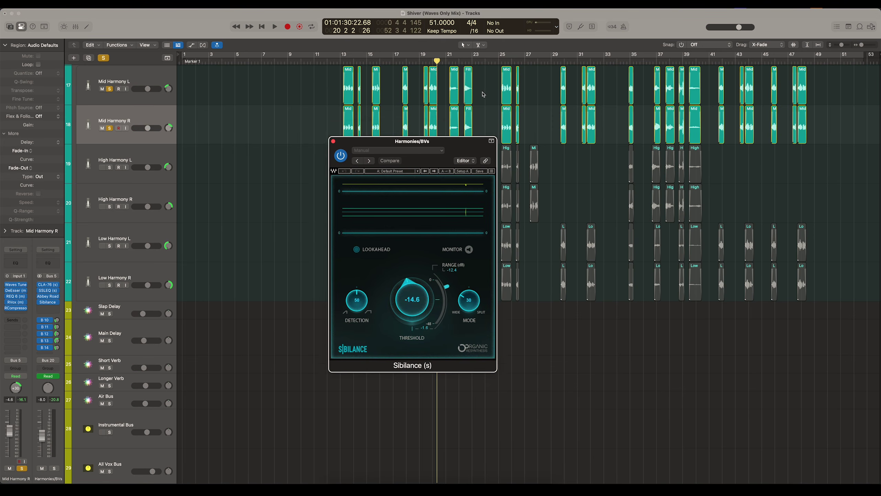
scroll(500, 70, "up", 2)
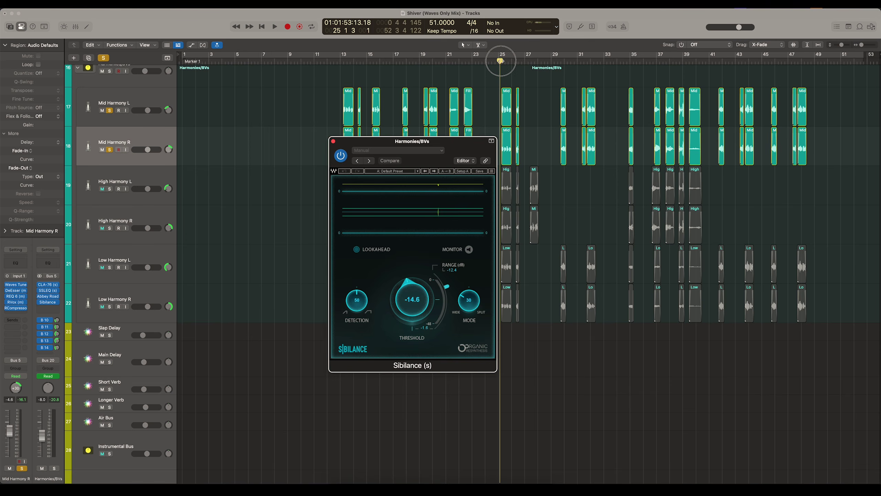
left_click(501, 61)
left_click_drag(400, 143, 375, 130)
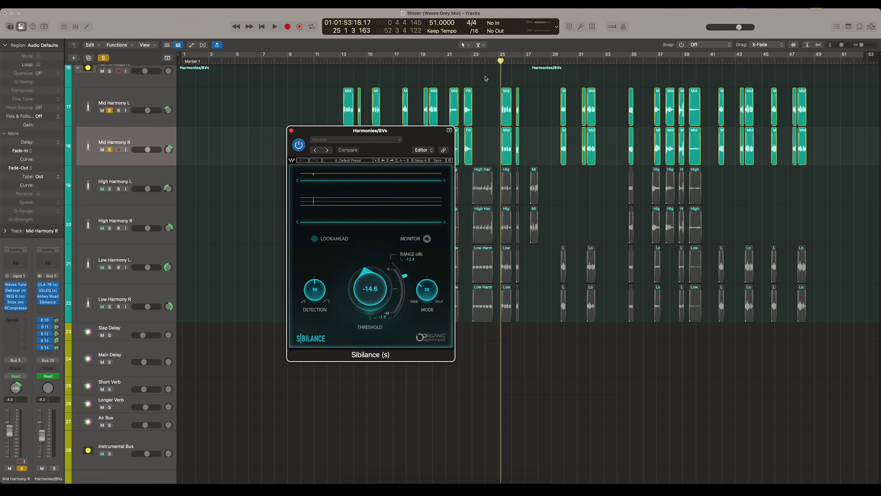
Play the harmonies through Sibilance from bar 25 and again from bar 19, and close the plug-in
left_click(498, 62)
key("space")
left_click_drag(364, 134, 362, 132)
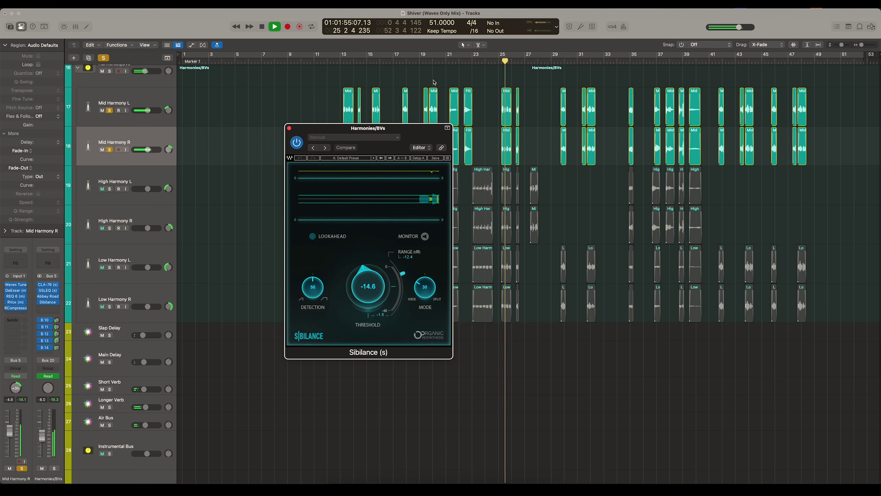
left_click(422, 61)
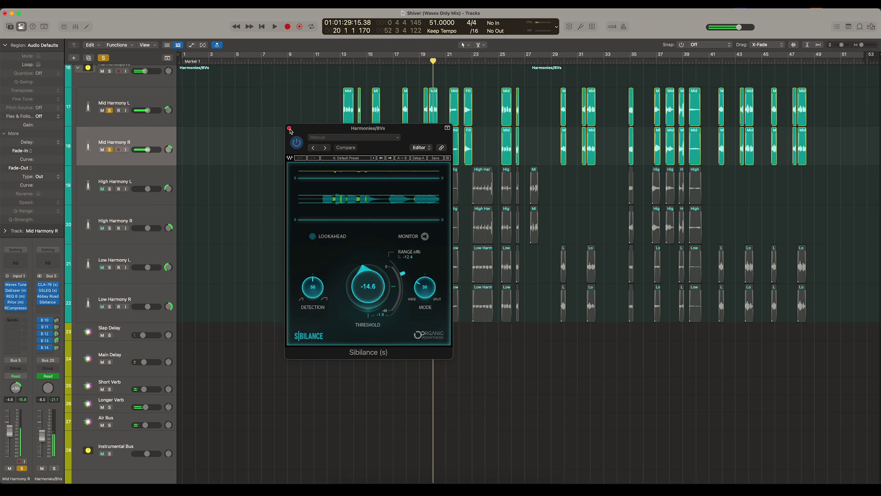
left_click(290, 128)
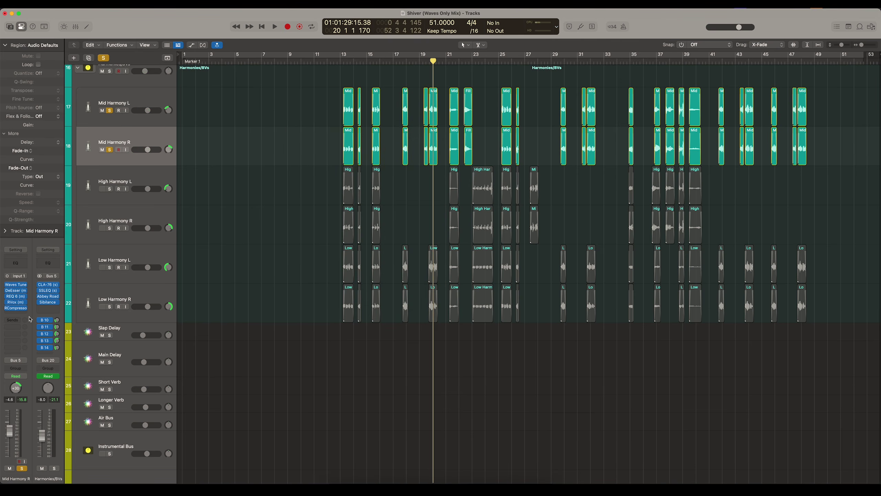
Solo only the Harmonies/BVs bus and play all the harmony tracks from bar 13
scroll(231, 194, "up", 3)
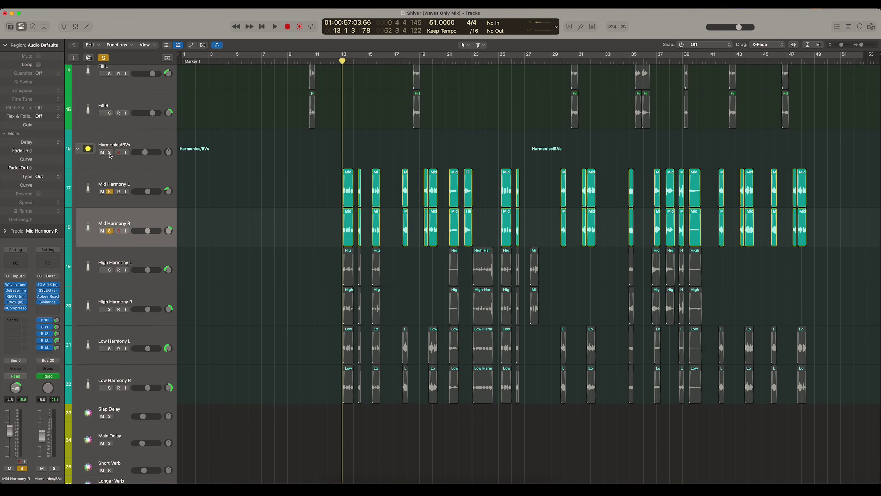
left_click(109, 153)
scroll(324, 197, "down", 1)
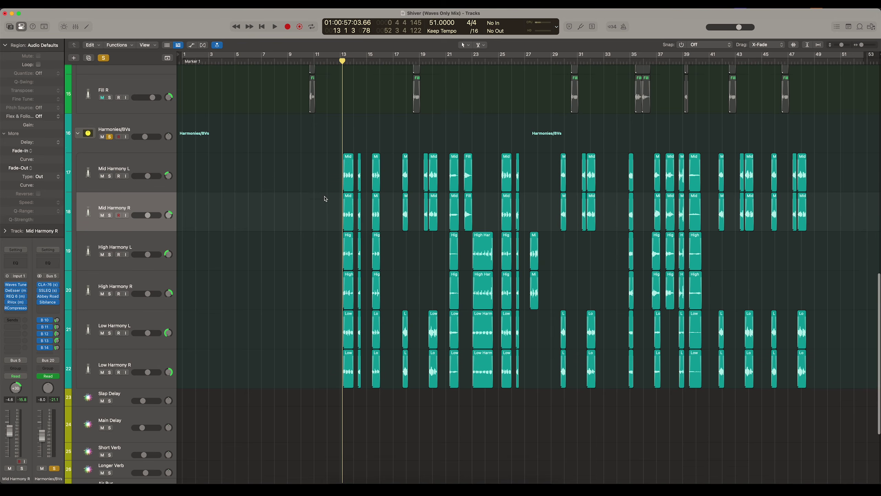
scroll(486, 134, "up", 3)
scroll(416, 93, "down", 1)
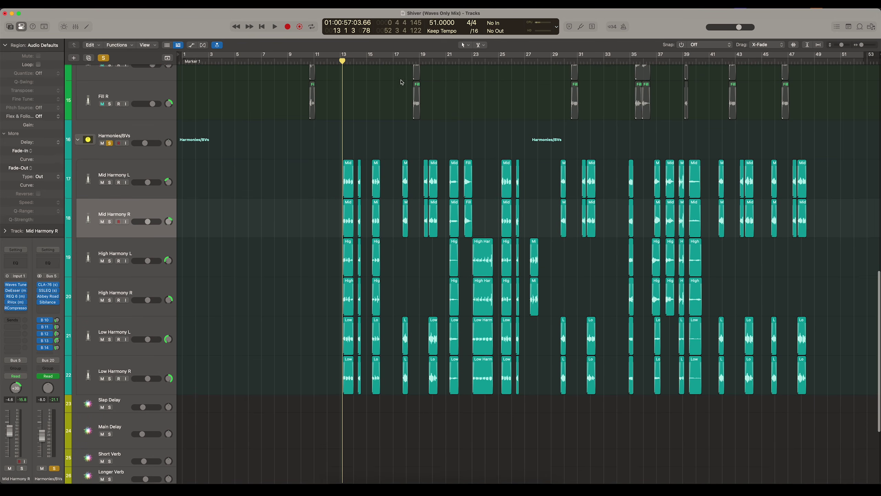
scroll(333, 73, "up", 5)
scroll(332, 80, "up", 2)
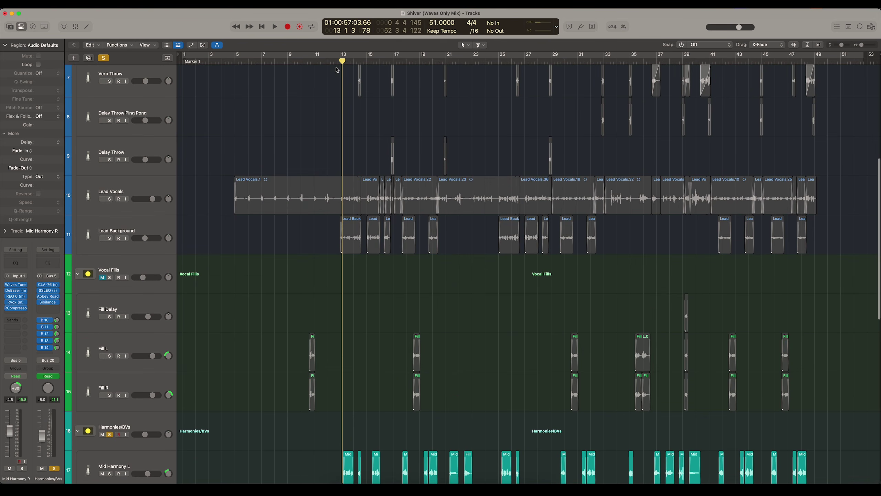
scroll(166, 269, "down", 7)
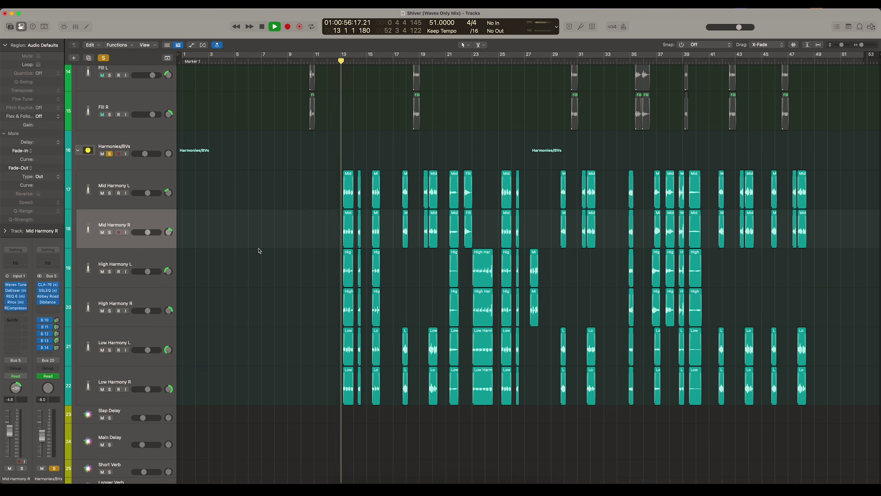
Select the Low Harmony L track and listen to the soloed harmonies from bar 13 and again from bar 19
key("Down")
key("Down")
key("Down")
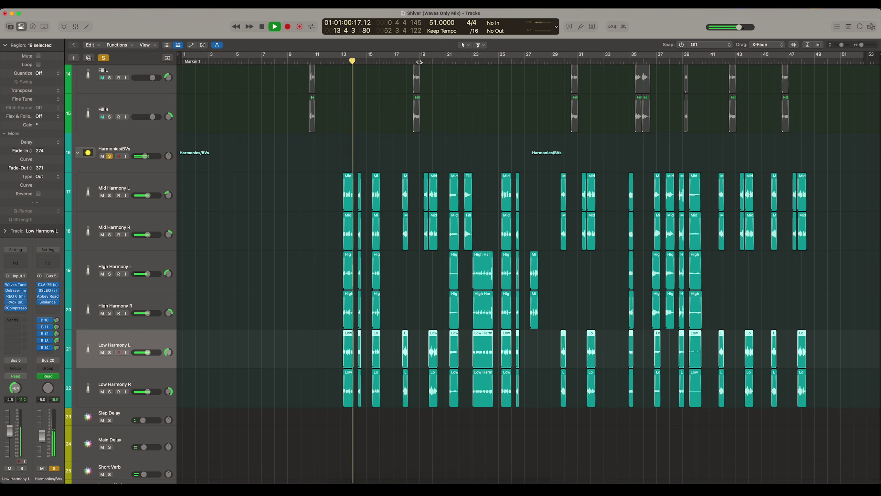
scroll(368, 86, "up", 5)
scroll(368, 88, "down", 4)
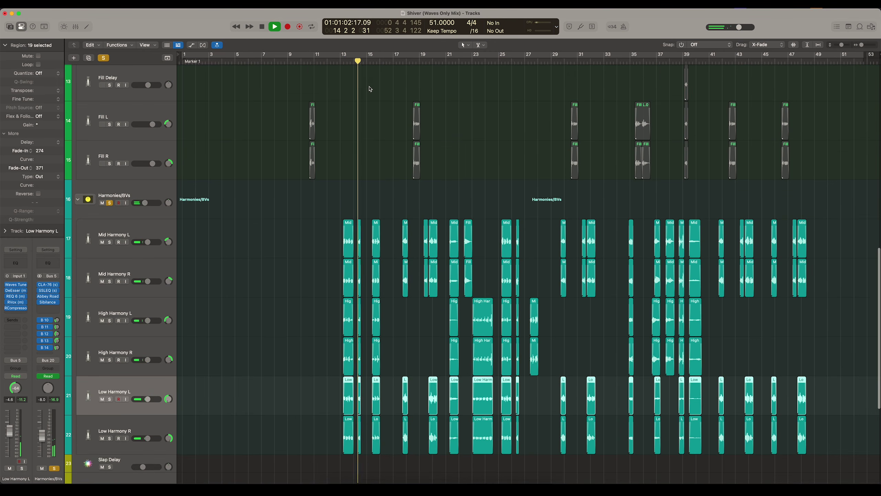
scroll(348, 91, "up", 5)
scroll(336, 94, "down", 2)
scroll(336, 94, "down", 3)
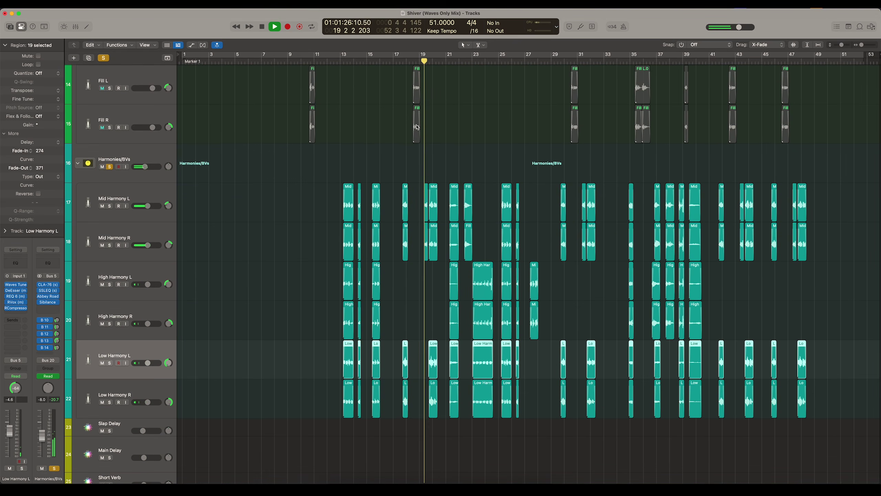
scroll(426, 148, "down", 1)
scroll(429, 144, "up", 5)
scroll(433, 139, "up", 2)
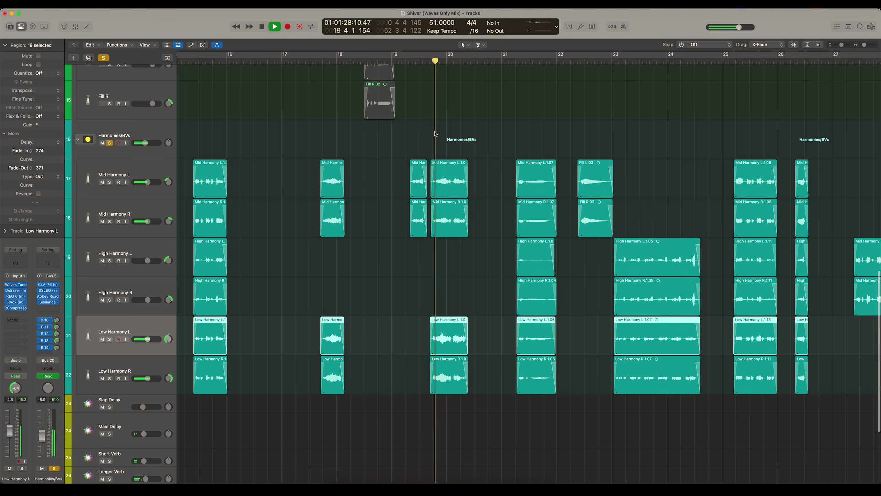
scroll(486, 91, "right", 1)
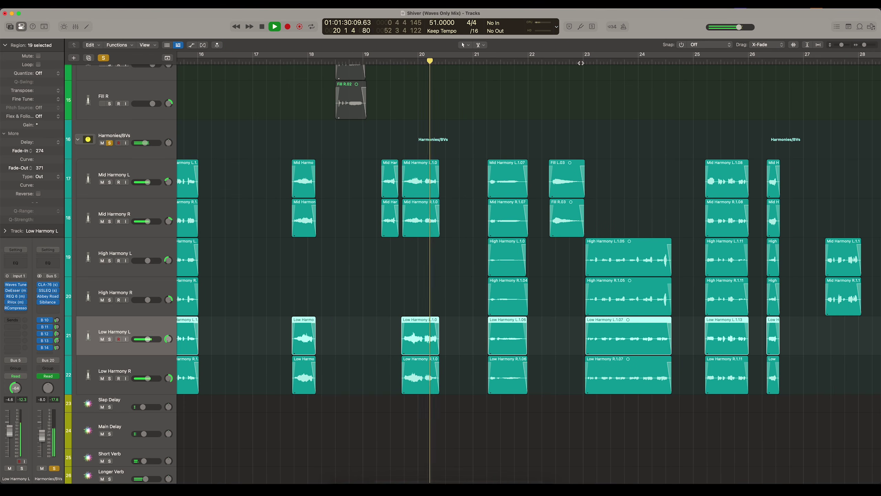
Play the soloed harmonies from bar 23 and again from bar 25
left_click(584, 63)
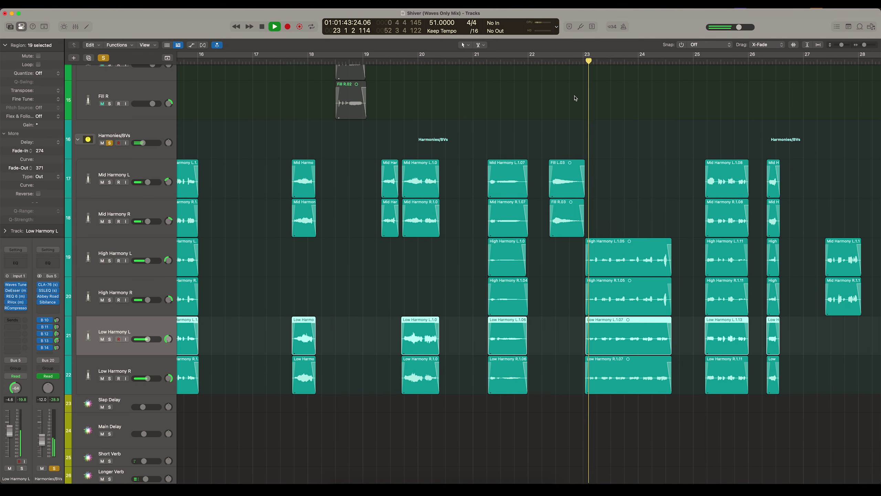
scroll(576, 98, "right", 5)
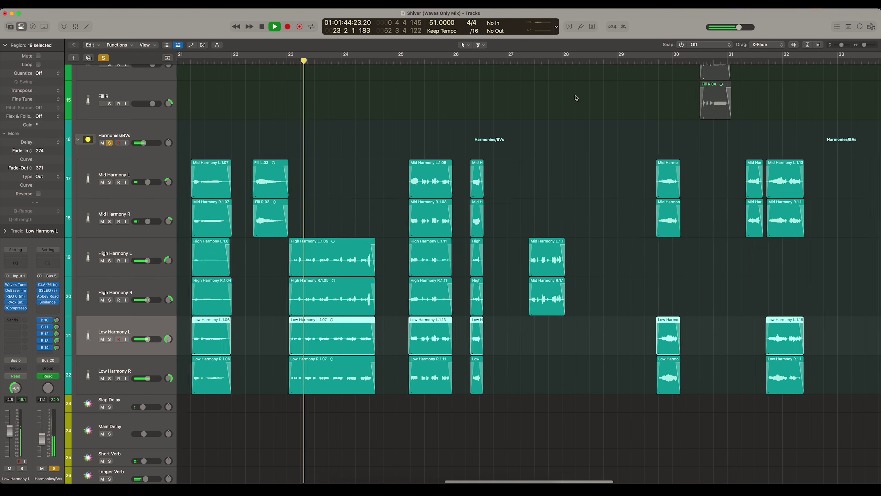
left_click(404, 62)
key("super+Left")
key("super+Left")
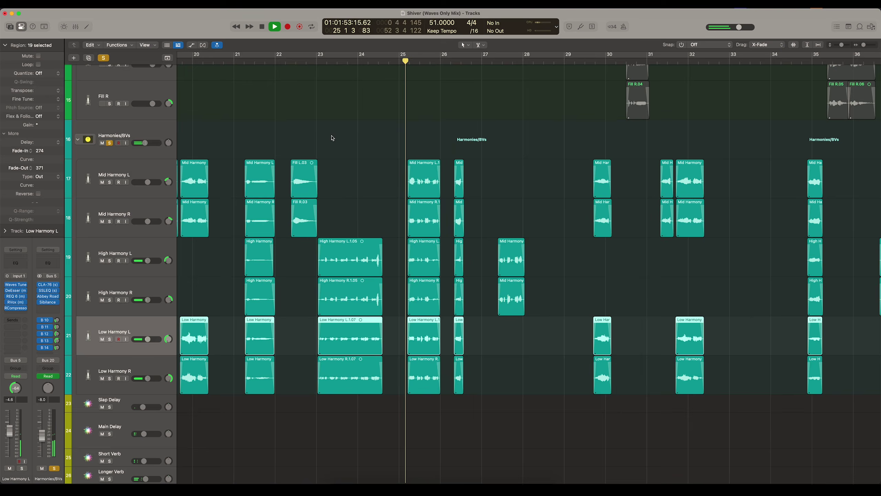
Stop playback, clear all solos and play the full mix from about bar 25
key("space")
scroll(445, 118, "up", 15)
left_click(104, 58)
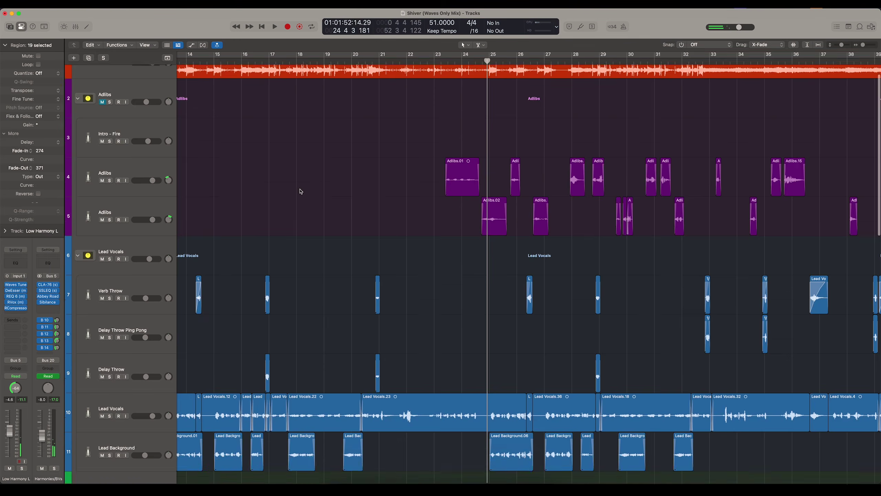
scroll(301, 189, "down", 15)
key("super+Left")
key("space")
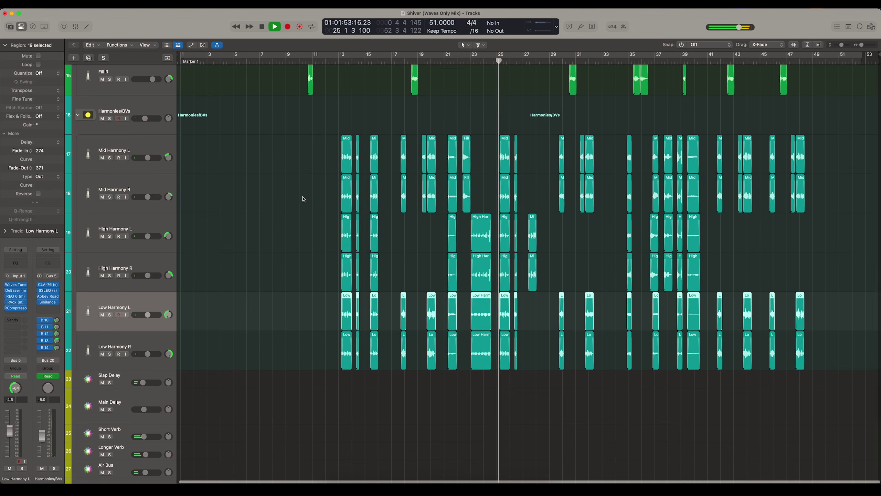
Follow the harmony tracks in the full mix through bars 25 to 27 and stop playback
scroll(301, 197, "up", 2)
key("super+Right")
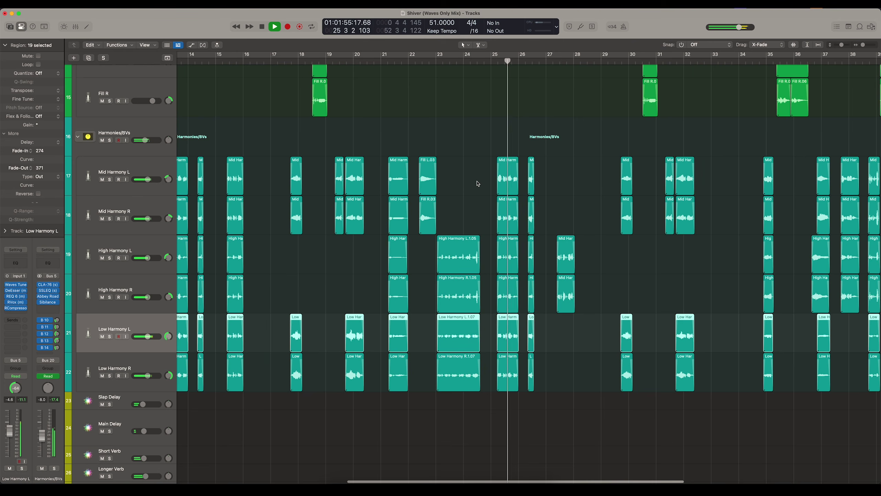
scroll(164, 312, "down", 6)
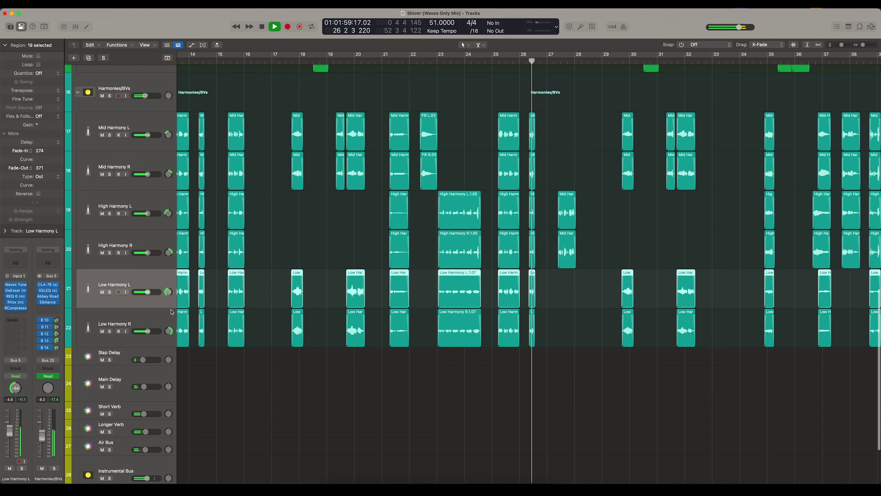
scroll(336, 278, "up", 3)
scroll(512, 181, "right", 5)
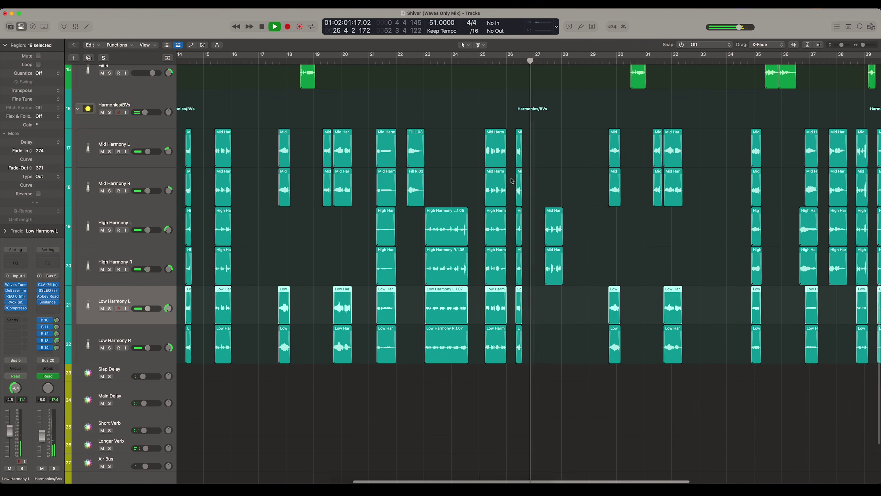
scroll(516, 179, "right", 2)
scroll(510, 179, "up", 8)
scroll(506, 178, "down", 7)
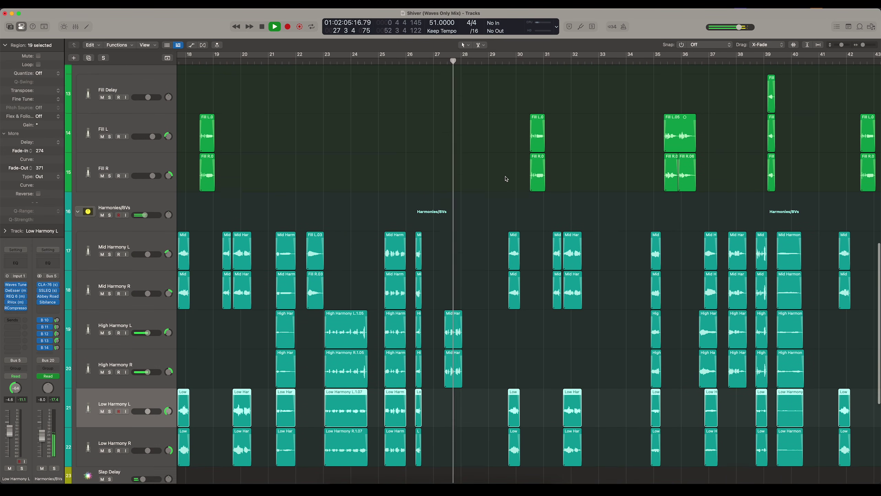
key("space")
Play the mix from bar 27 with the Harmonies/BVs bus muted, unmute the bus and stop playback
left_click(441, 62)
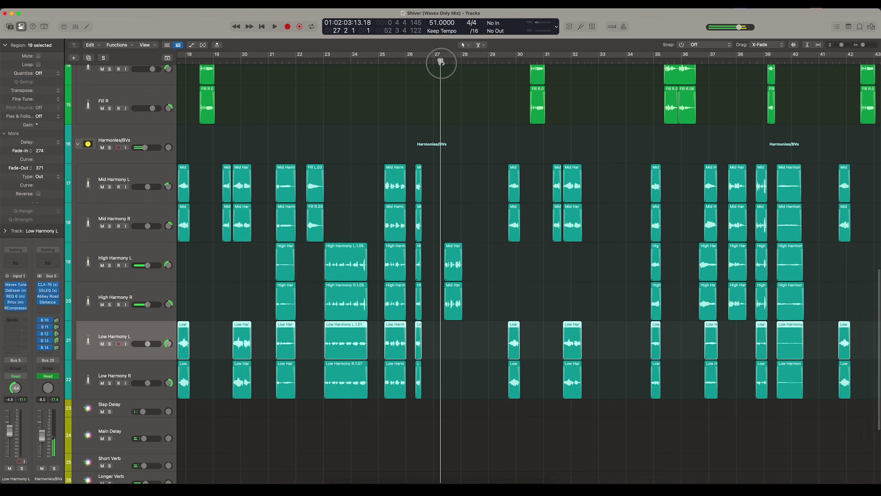
key("super+Right")
key("super+Right")
key("super+Right")
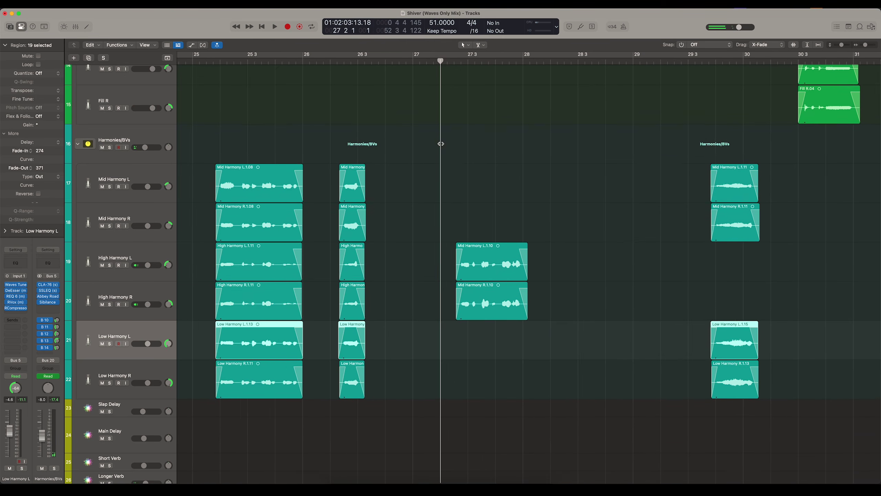
scroll(98, 185, "up", 3)
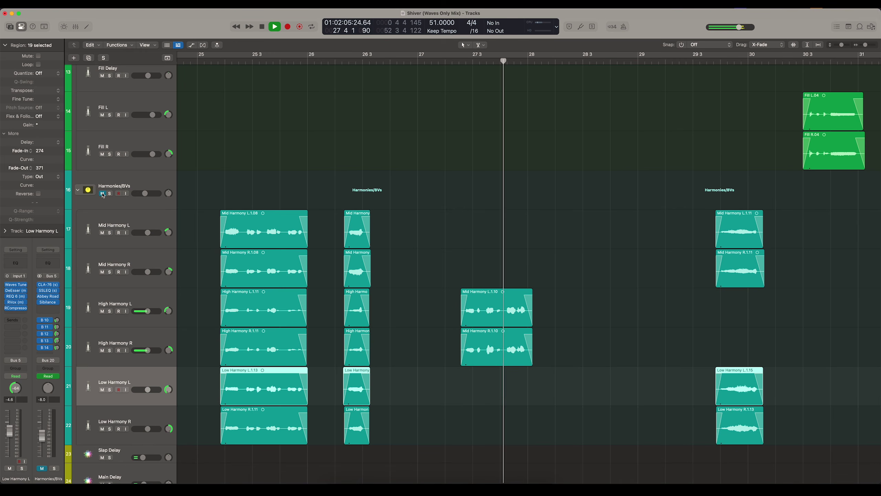
key("space")
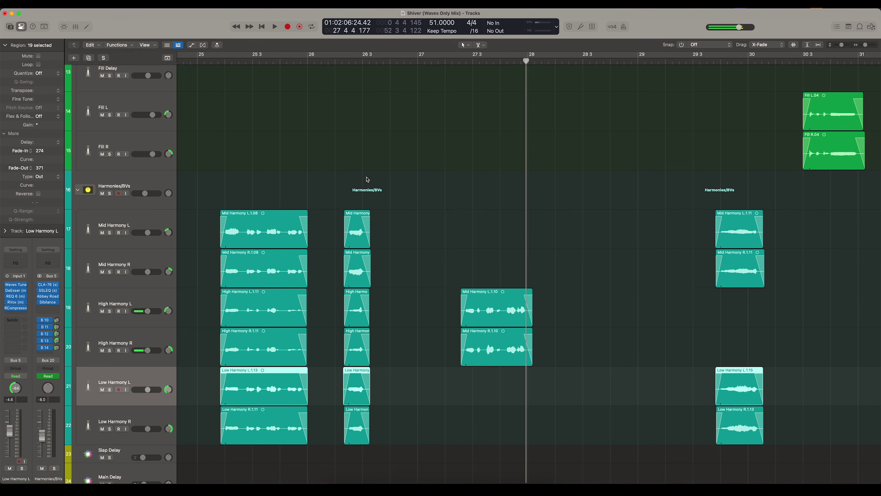
Replay the mix from bar 27 with the harmonies active, select the High Harmony L track and stop playback
key("space")
scroll(146, 278, "down", 1)
left_click(142, 281)
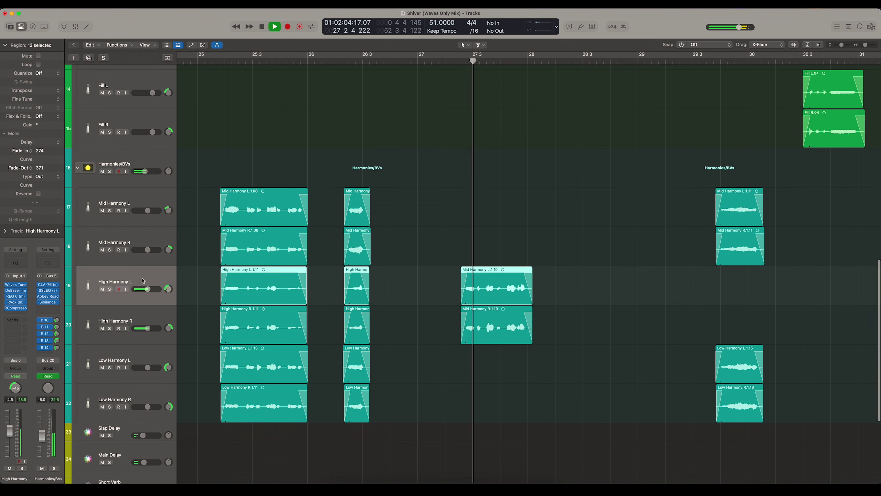
scroll(353, 213, "down", 5)
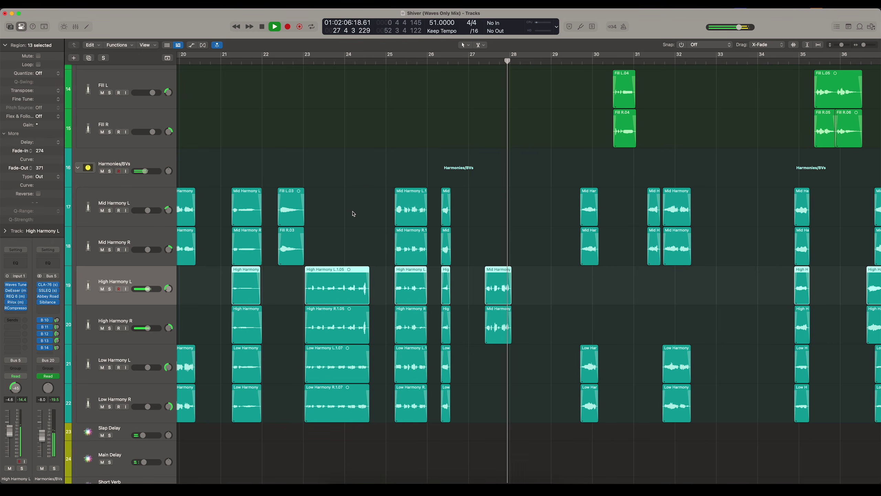
key("space")
scroll(355, 197, "down", 3)
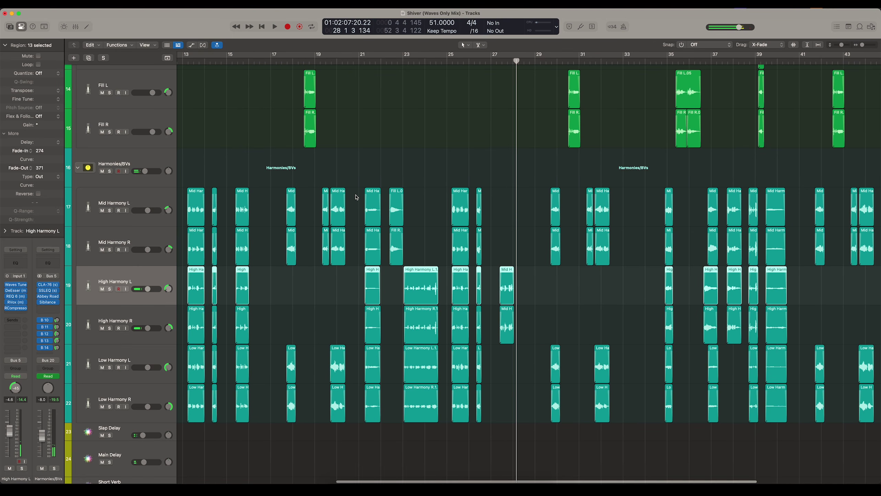
scroll(357, 197, "left", 2)
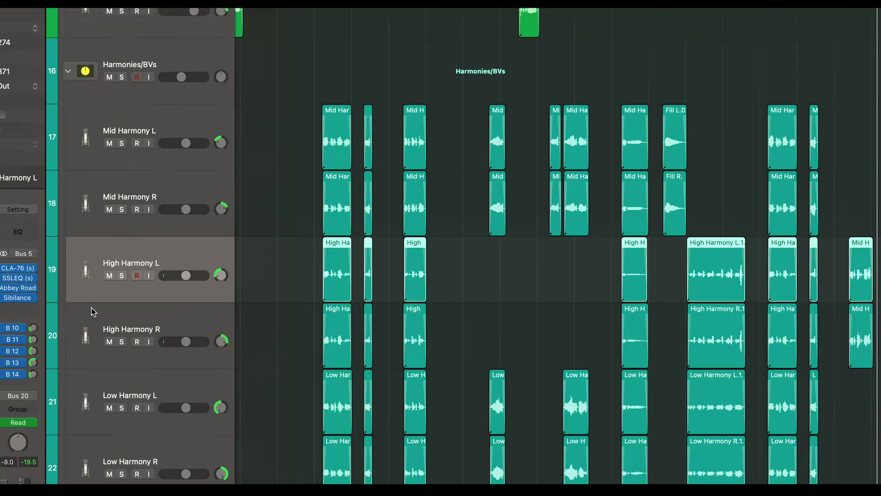
Step through the harmony tracks to Mid Harmony R and play the full mix from about bar 36
key("Down")
key("Down")
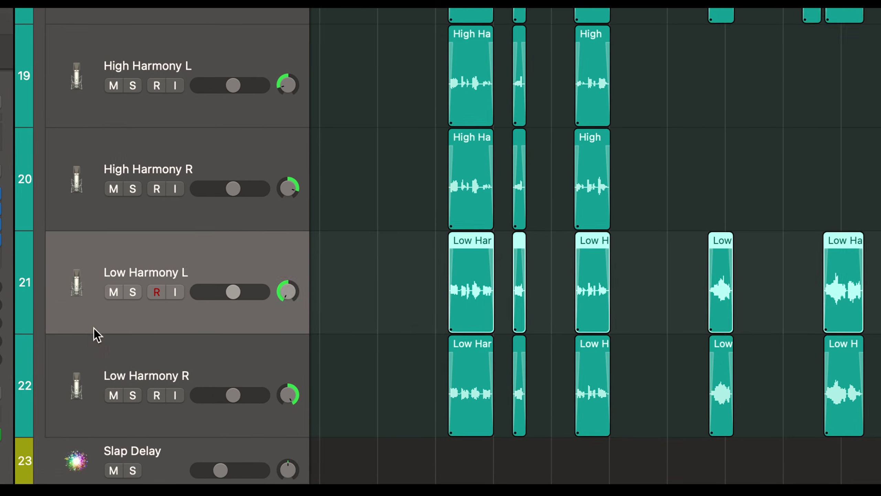
key("Up")
key("Up")
key("Up")
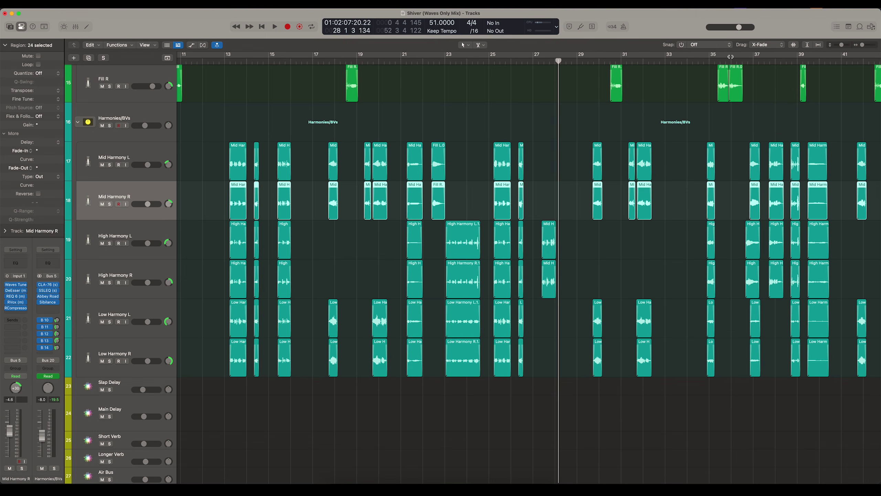
left_click(744, 60)
key("space")
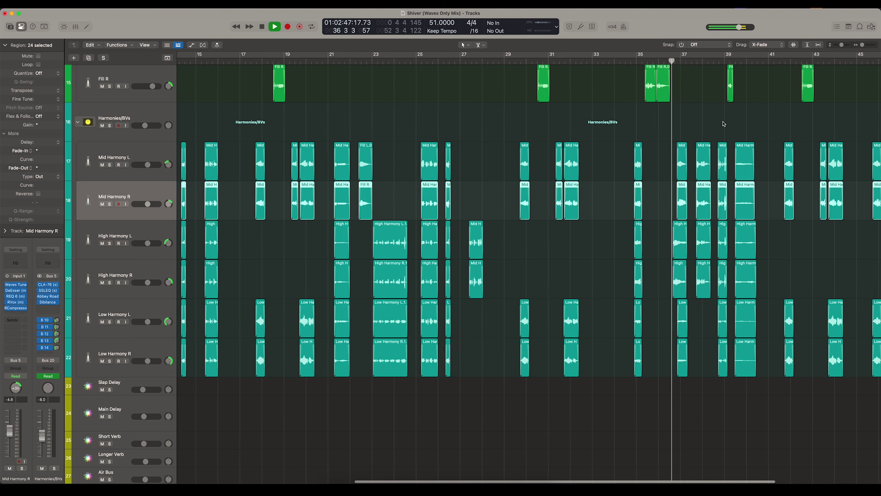
scroll(724, 124, "up", 10)
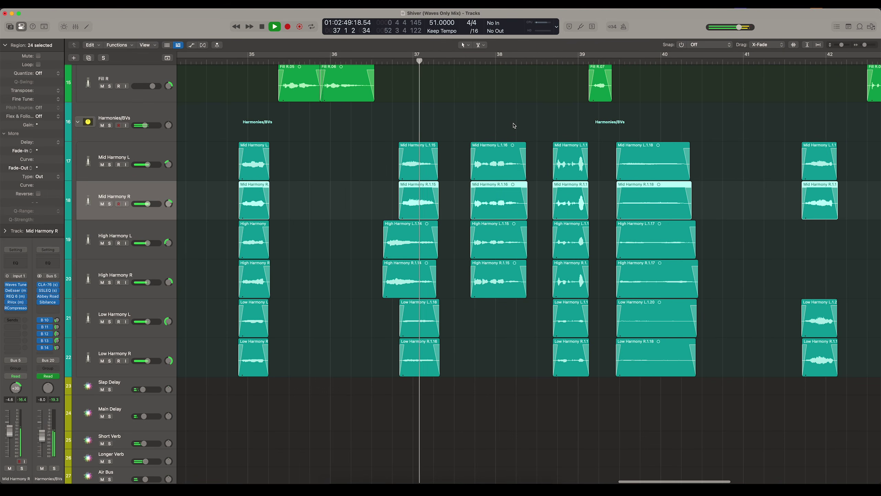
Inspect the CLA-76 on the Harmonies/BVs bus during playback, close it and stop playback
left_click(48, 284)
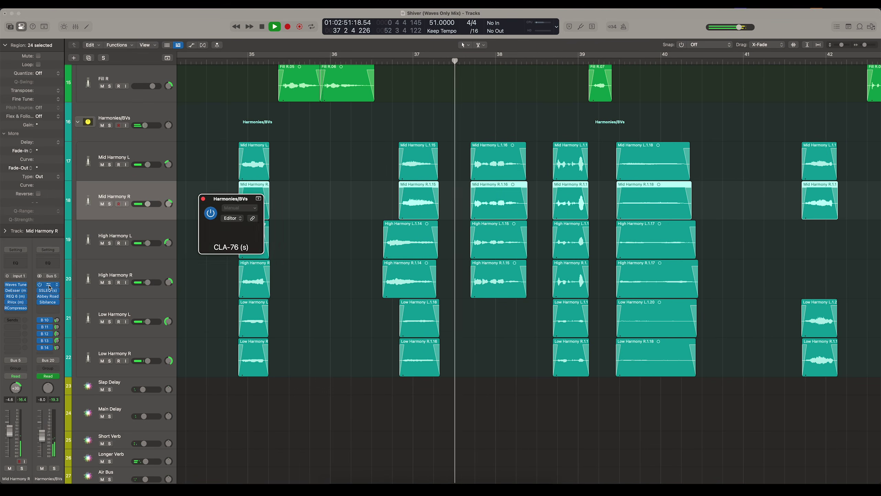
left_click_drag(247, 201, 202, 173)
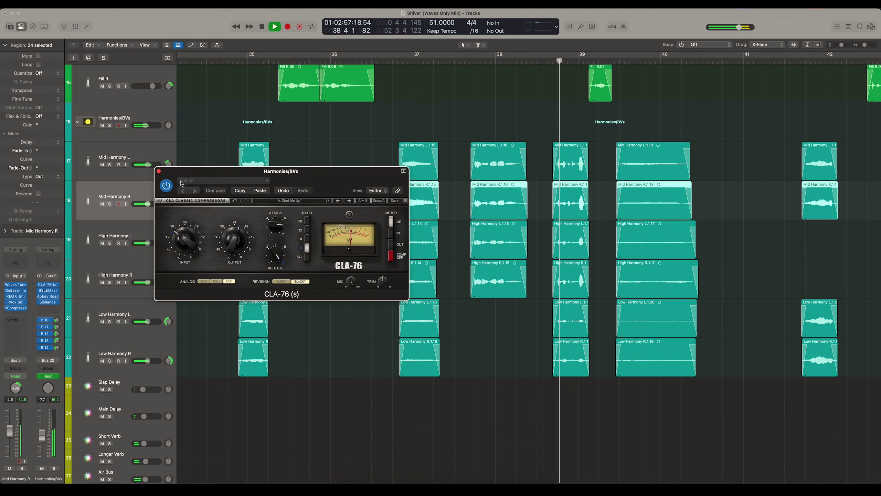
left_click(159, 171)
key("space")
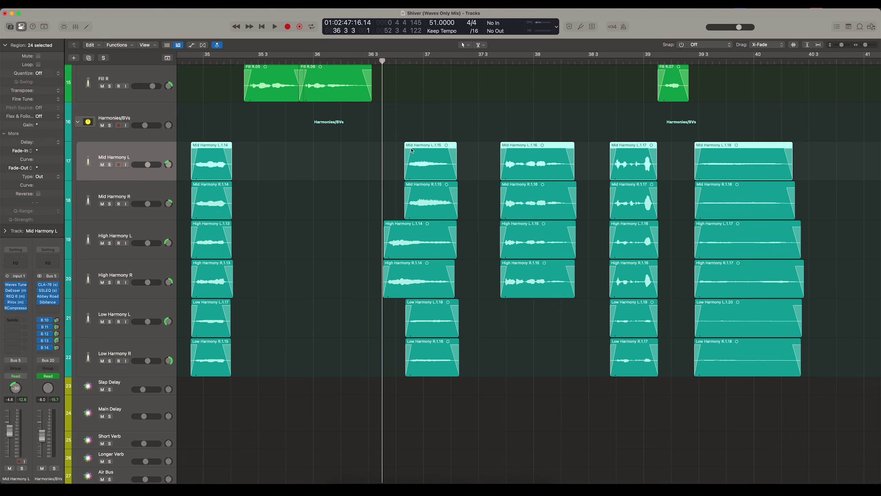
Clear the region selection in the song overview and select the Mid Harmony R track
key("super+Left")
key("super+Left")
key("super+Left")
key("super+Left")
key("super+Left")
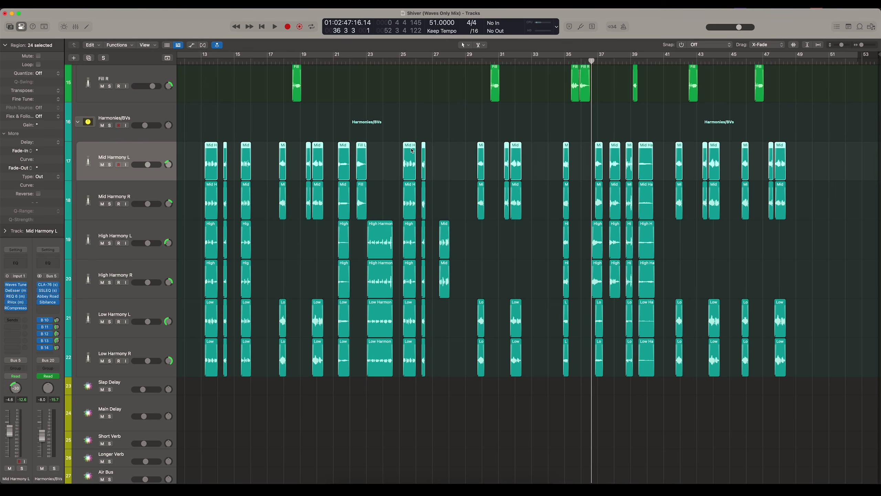
left_click(506, 233)
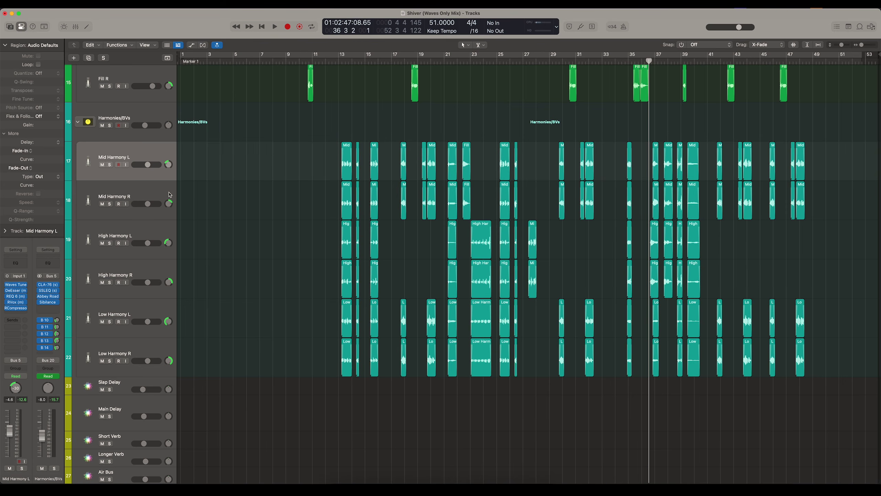
left_click(169, 195)
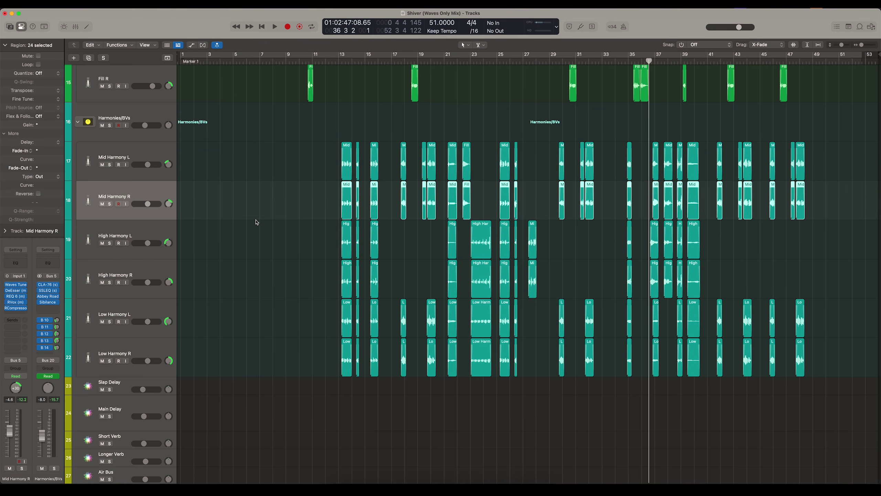
Show the track automation and move the playhead along the Harmonies/BVs volume ramp from bar 23 to bar 24
key("a")
scroll(464, 112, "up", 5)
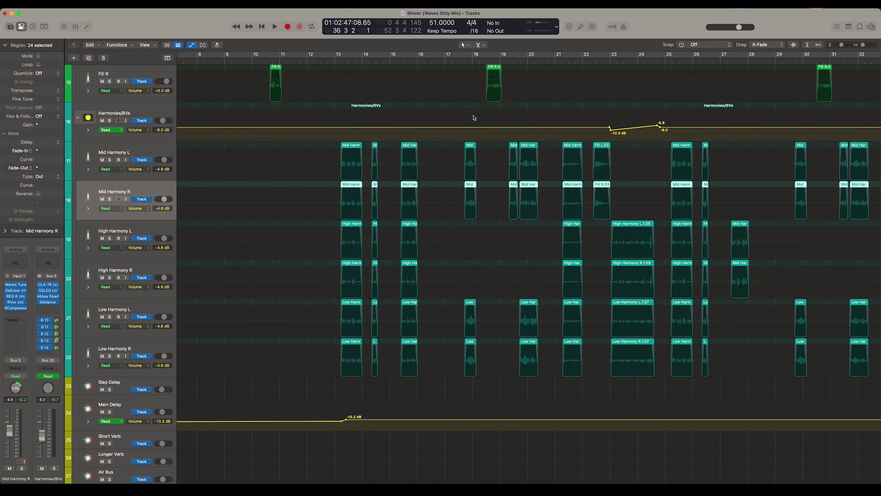
scroll(602, 125, "down", 3)
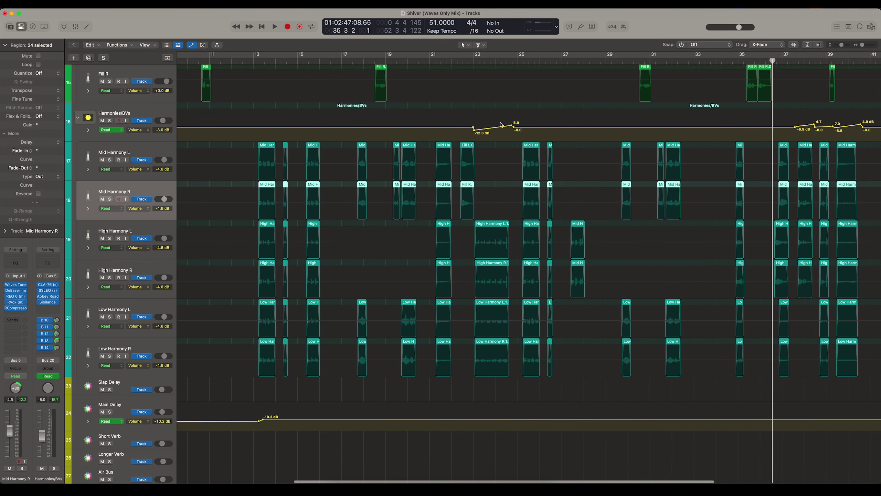
left_click_drag(474, 61, 505, 61)
scroll(524, 72, "right", 5)
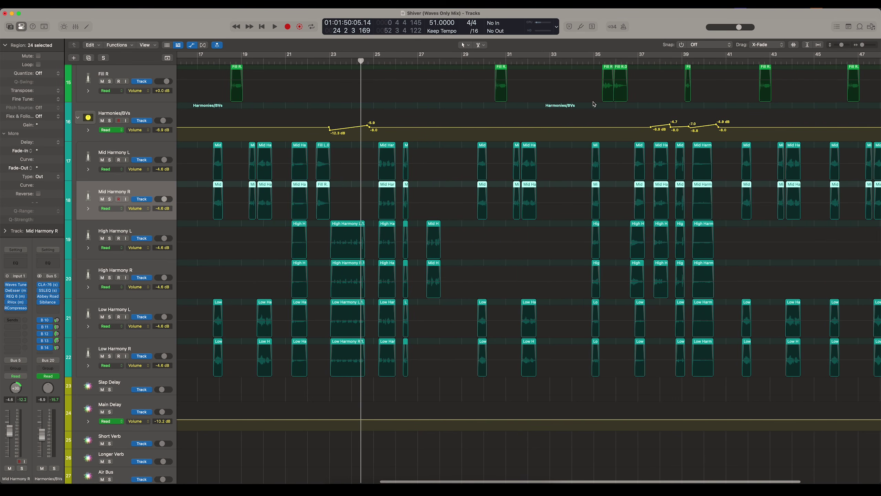
Move the playhead to bar 36 beside the second stretch of Harmonies/BVs volume automation, and hide the track automation
scroll(593, 104, "right", 5)
left_click(498, 61)
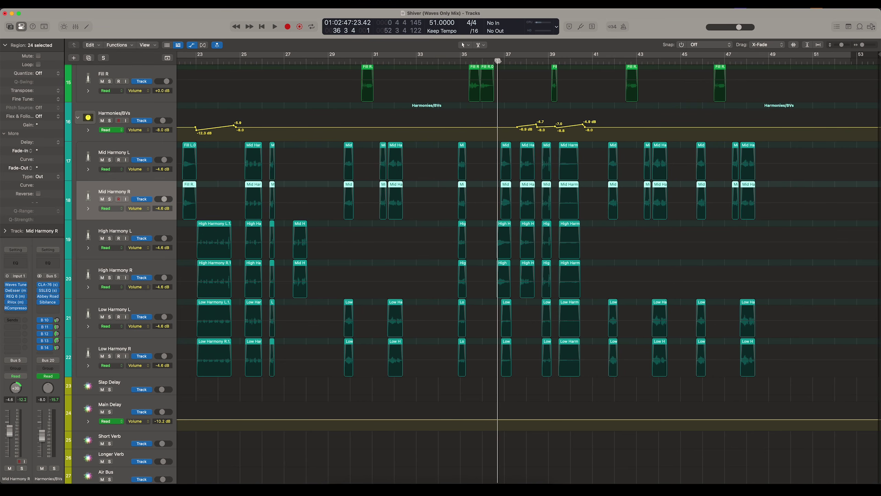
scroll(501, 73, "left", 10)
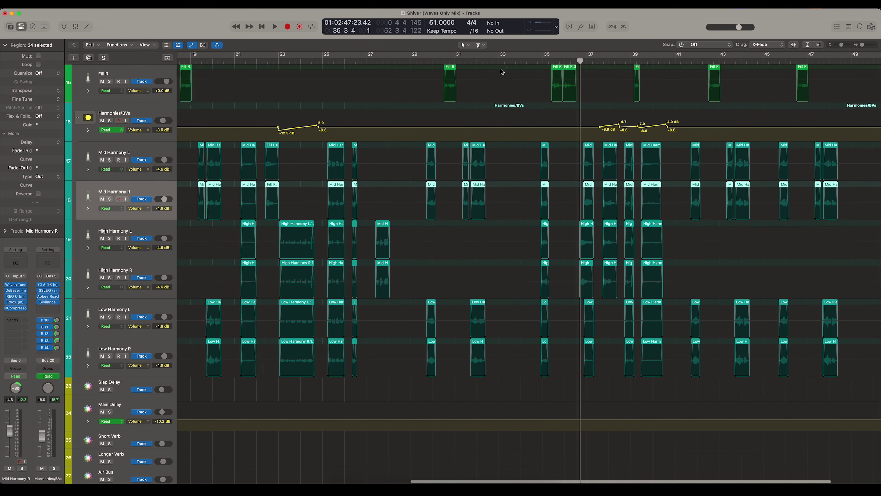
key("super+Left")
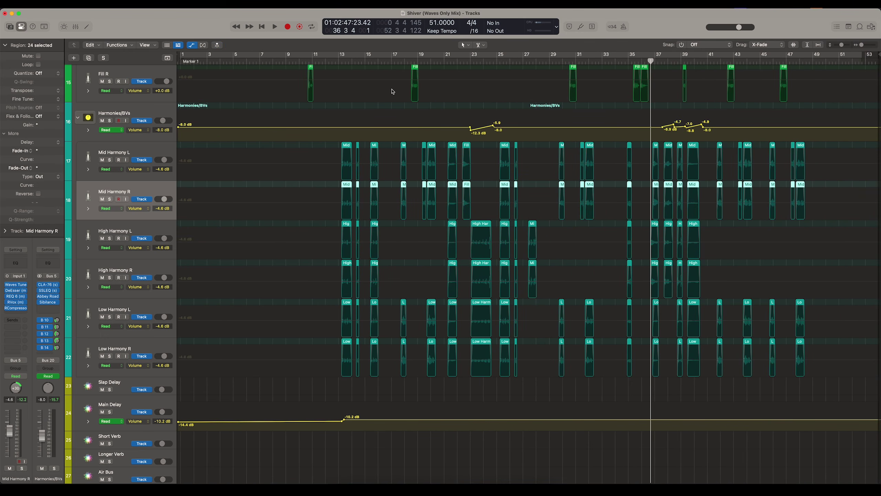
key("a")
Select Mid Harmony L to check the Harmonies/BVs bus sends, and step through the delay and reverb tracks to Air Bus
left_click(147, 171)
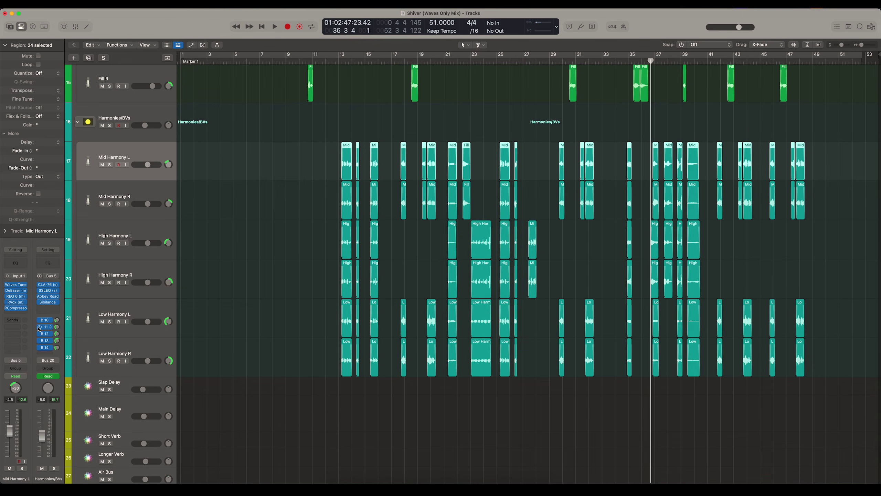
scroll(226, 355, "down", 5)
left_click(129, 273)
key("Down")
key("Down")
key("Down")
key("Down")
scroll(200, 257, "up", 3)
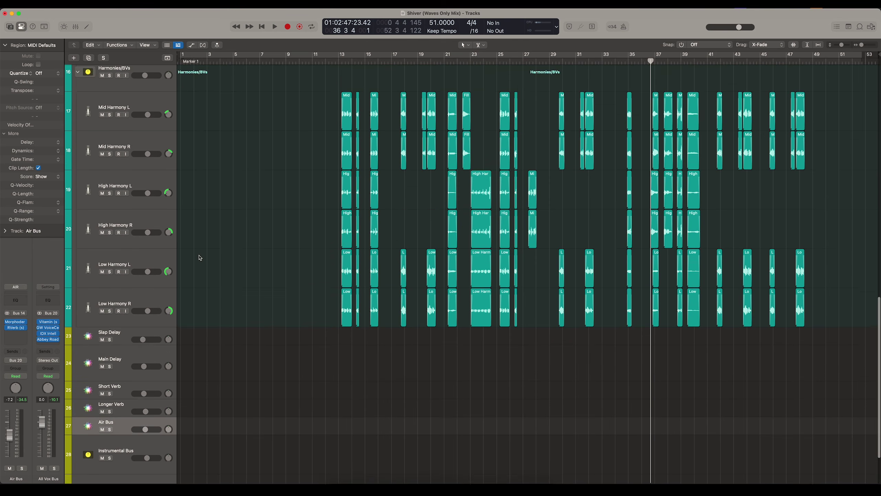
Compare the Bus 10 to Bus 14 send levels on the Harmonies/BVs bus with those on the Lead Vocals bus
scroll(200, 257, "up", 2)
left_click(128, 196)
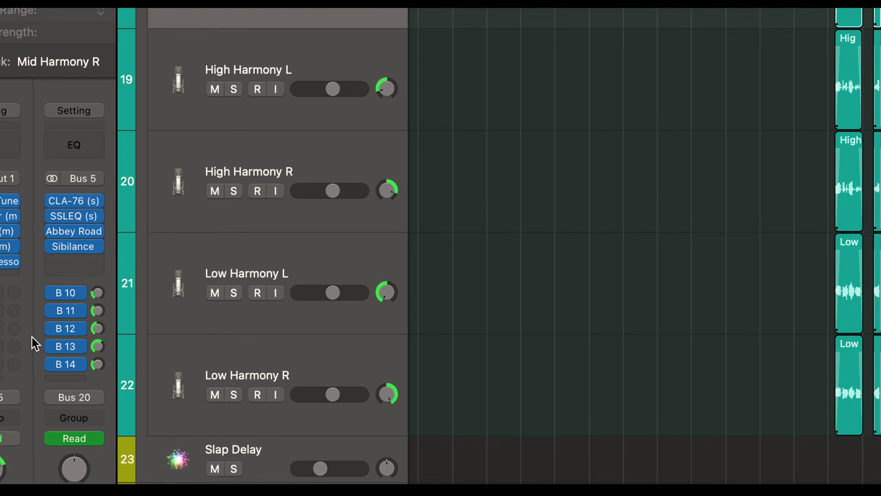
mouse_move(52, 341)
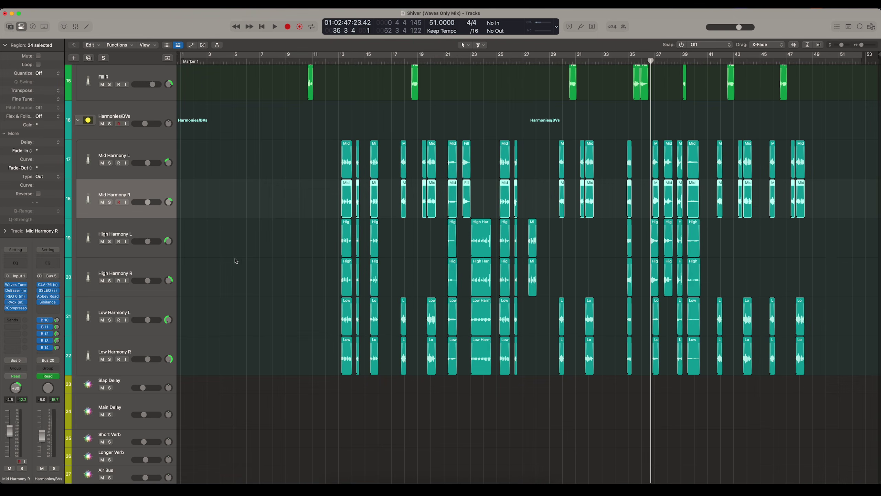
scroll(218, 211, "up", 5)
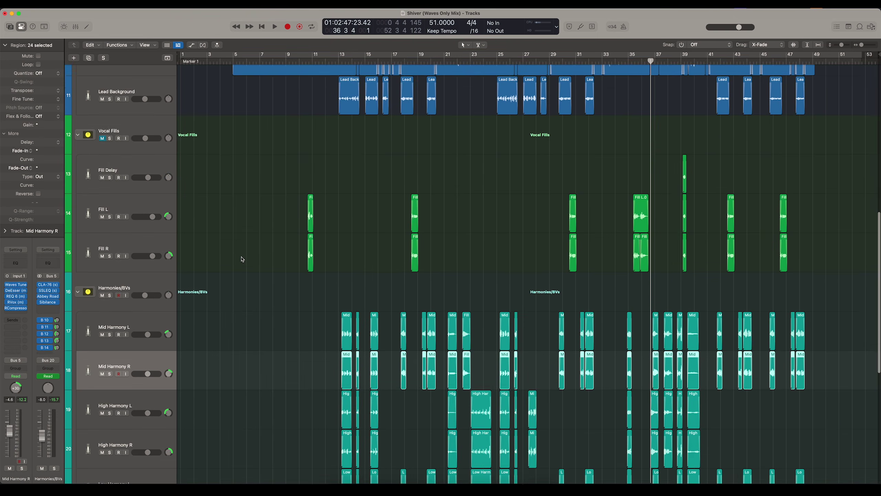
left_click(154, 142)
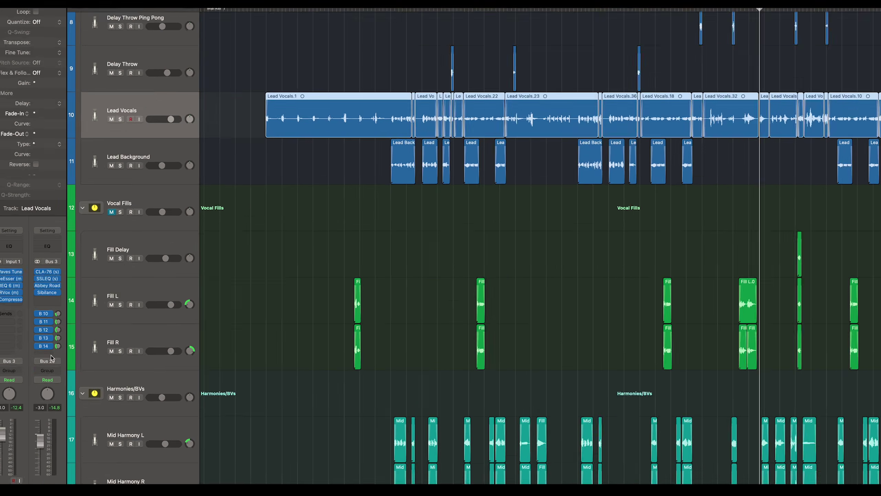
mouse_move(48, 345)
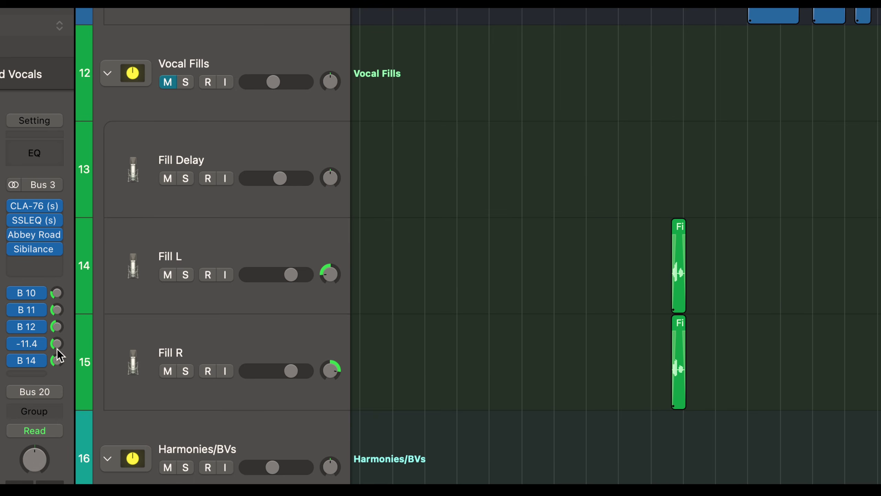
scroll(57, 350, "up", 2)
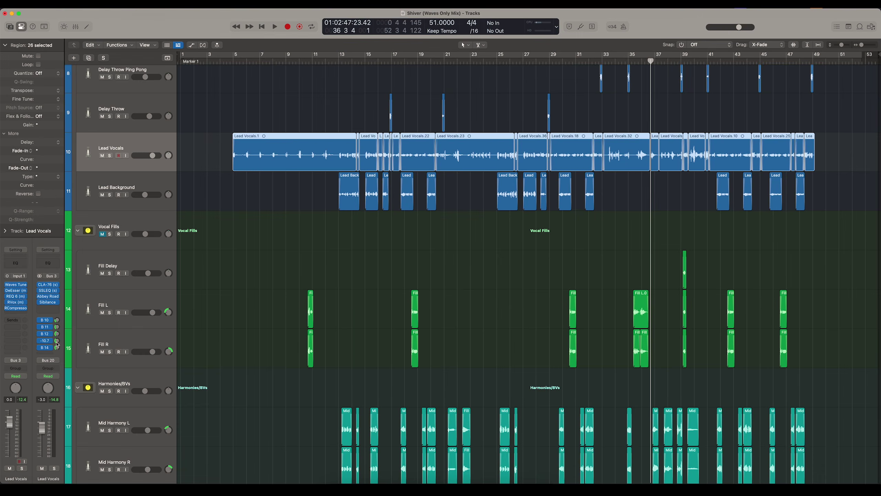
left_click(140, 415)
scroll(141, 415, "down", 5)
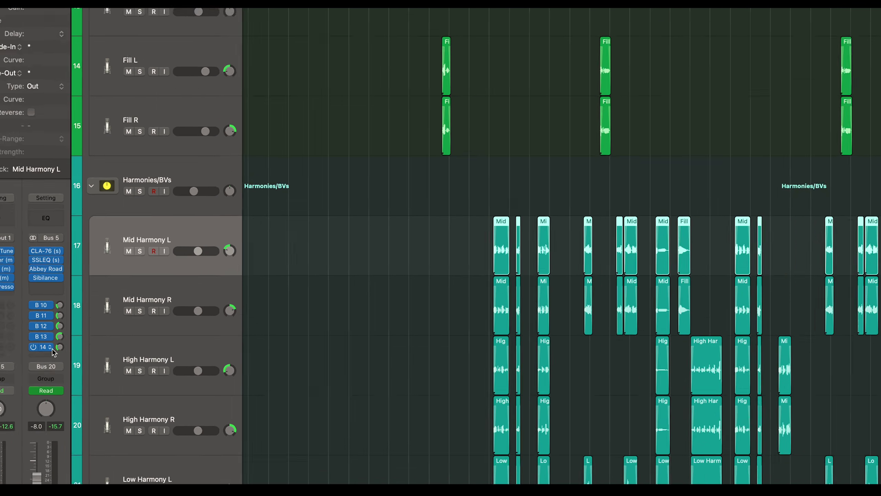
left_click_drag(56, 342, 56, 342)
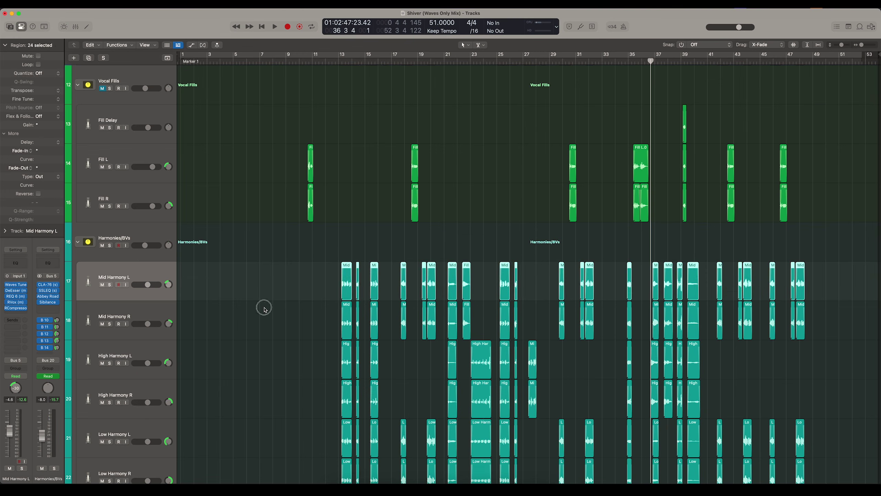
Clear the region selection, solo the Harmonies/BVs bus and play it from bar 29
left_click(264, 308)
scroll(266, 307, "down", 3)
left_click(340, 62)
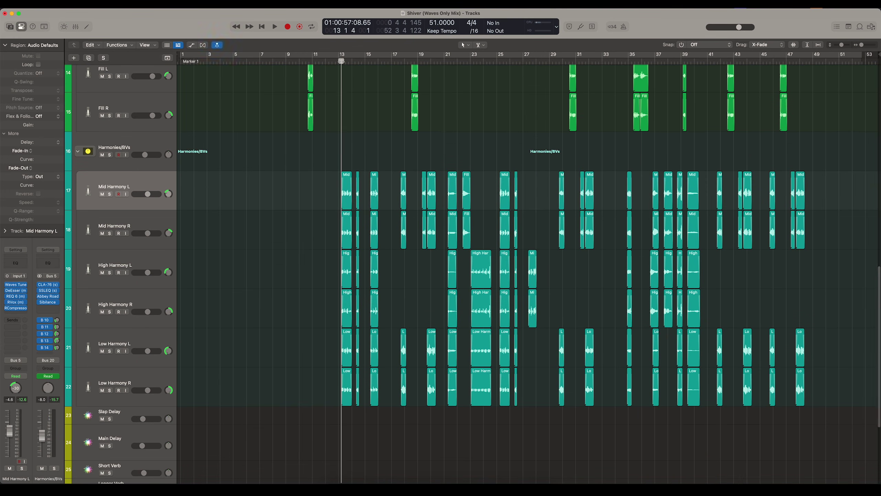
left_click(109, 155)
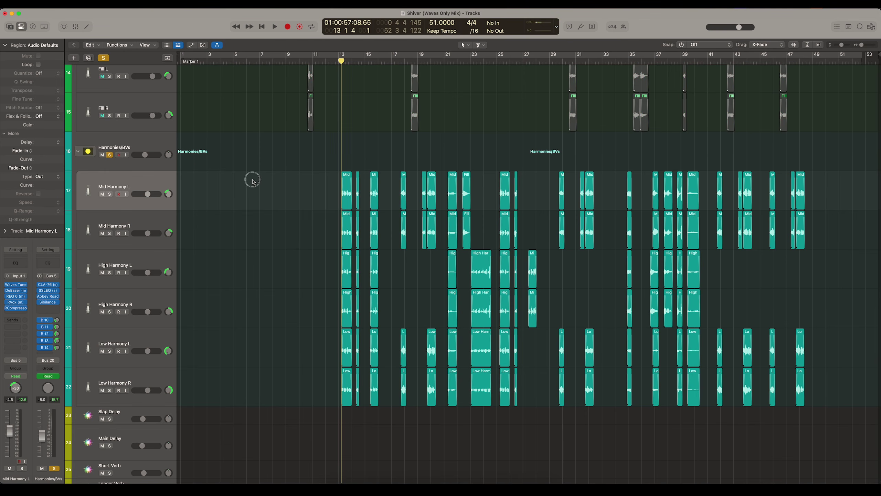
left_click_drag(469, 61, 558, 84)
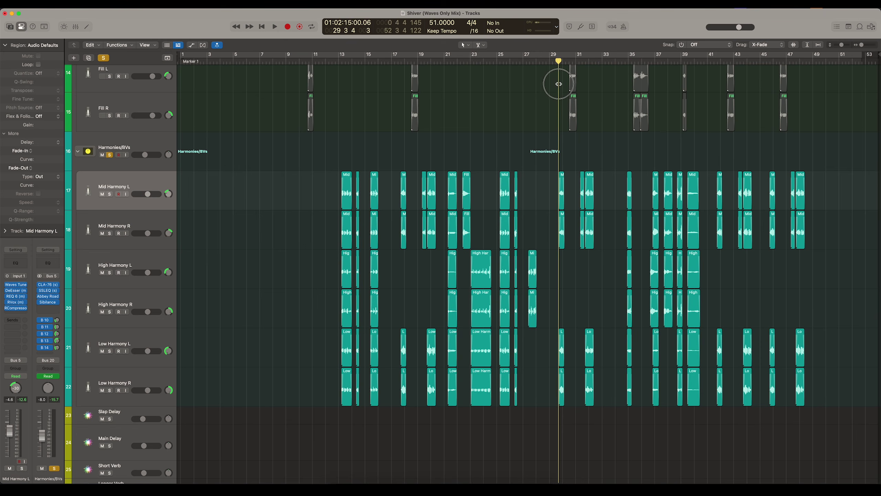
key("space")
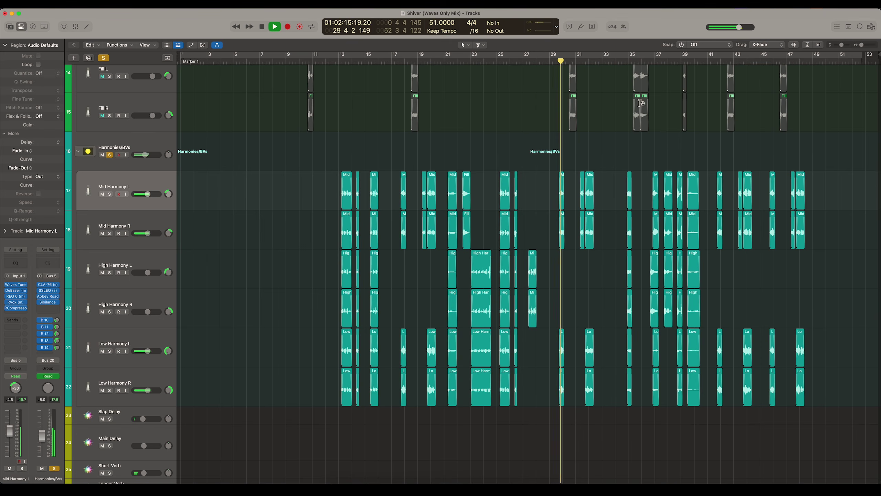
Jump the soloed harmony playback to bar 36 and follow the regions closely to about bar 38
left_click(651, 62)
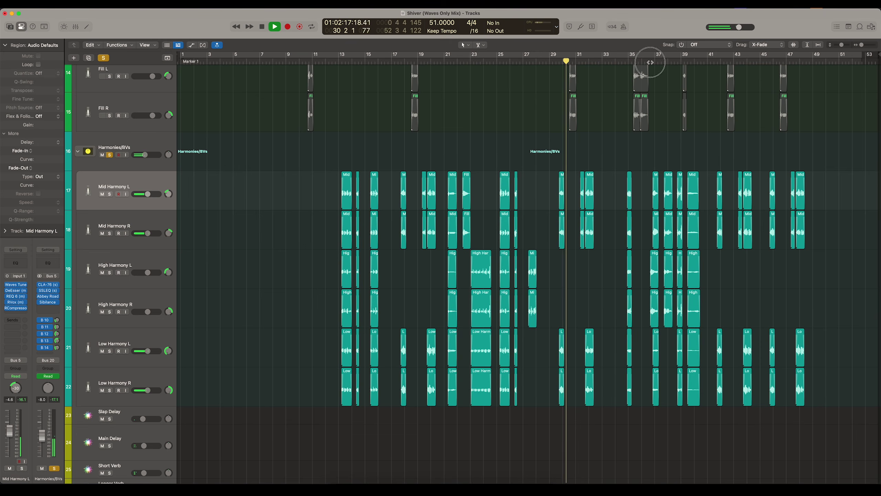
key("super+Right")
key("super+Right")
key("super+Right")
key("super+Right")
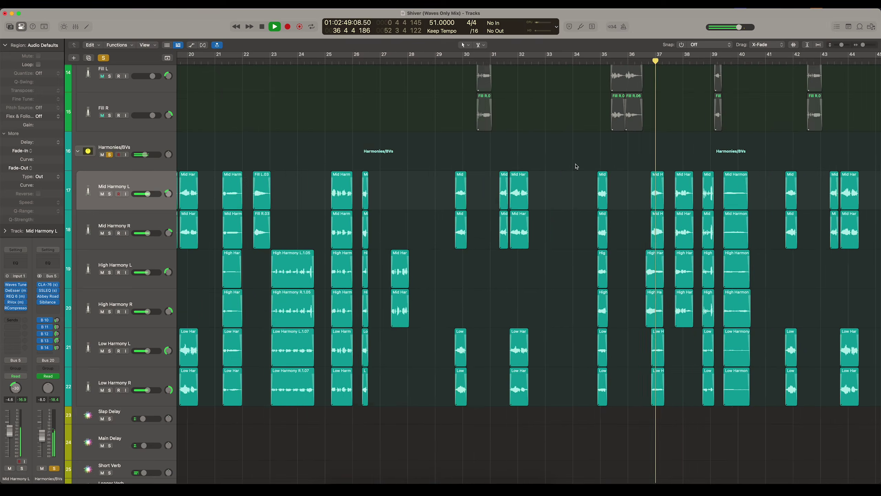
scroll(575, 166, "right", 5)
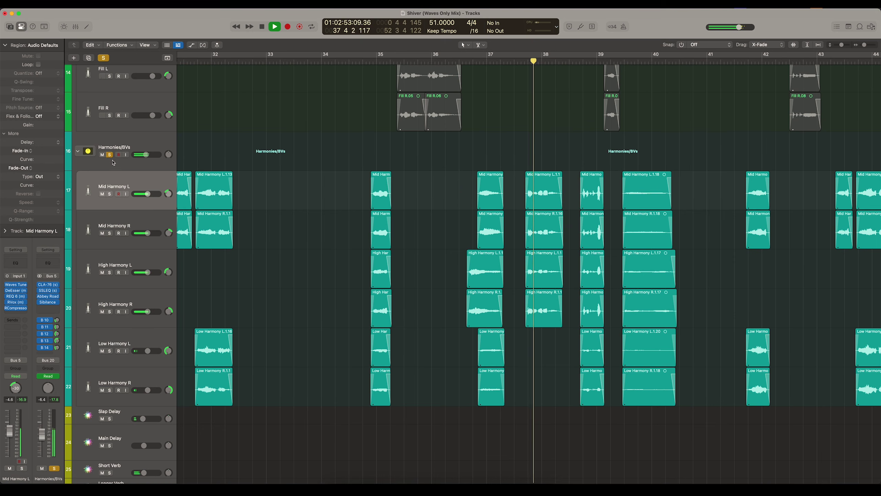
scroll(526, 80, "down", 3)
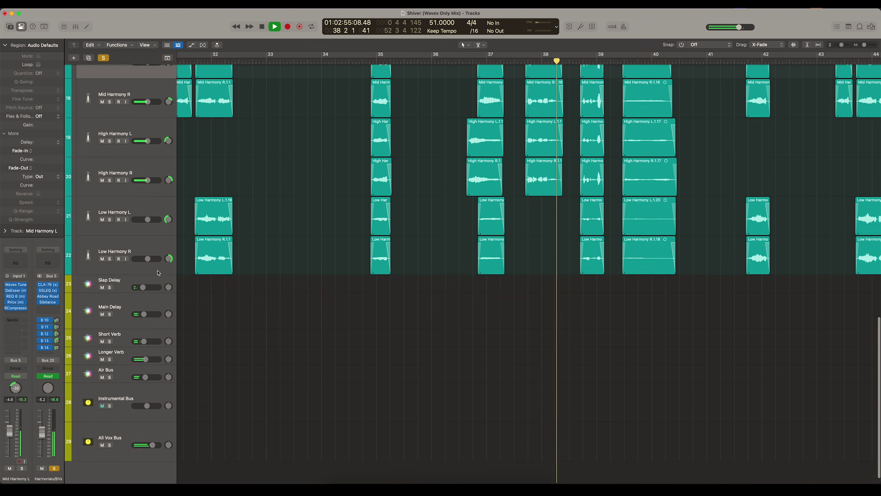
Stop playback, mute the Slap Delay, Main Delay, Short Verb, Longer Verb and Air Bus tracks, and play the dry harmonies from about bar 37
key("space")
left_click_drag(102, 438, 103, 350)
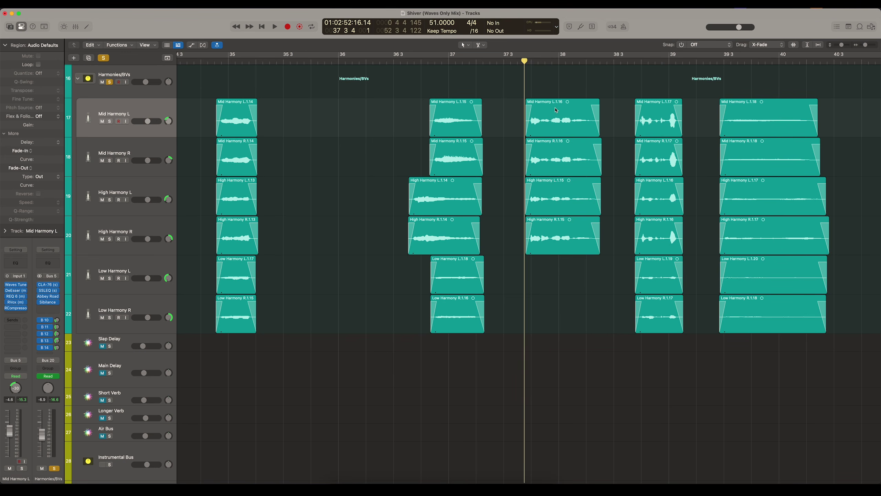
key("space")
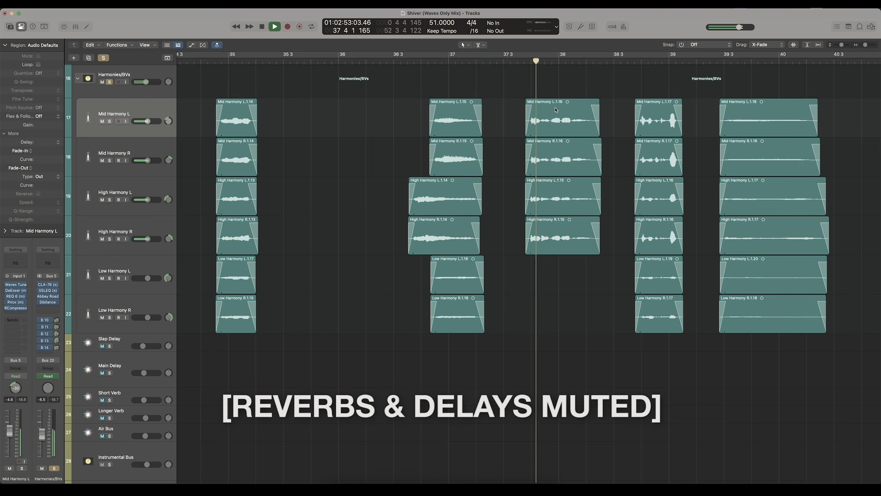
key("super+Left")
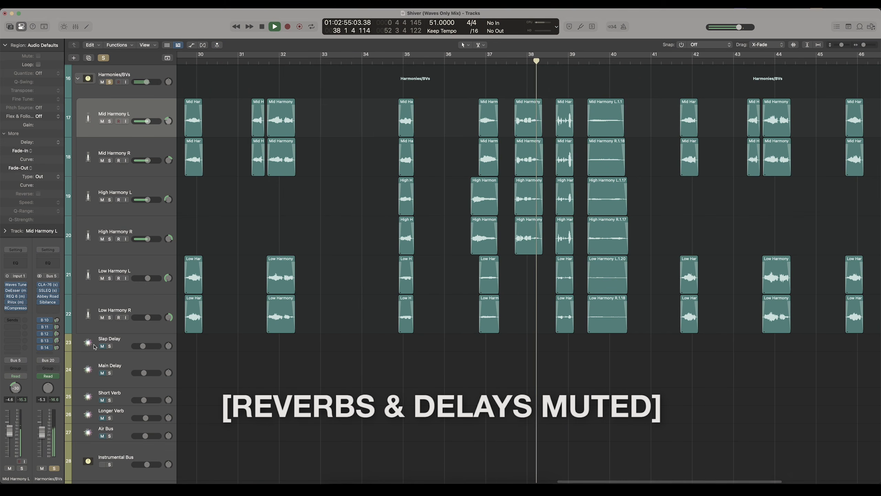
Unmute all the delay and reverb tracks and replay the soloed harmonies with their effects
left_click(102, 418)
left_click_drag(103, 419, 102, 465)
key("space")
key("space")
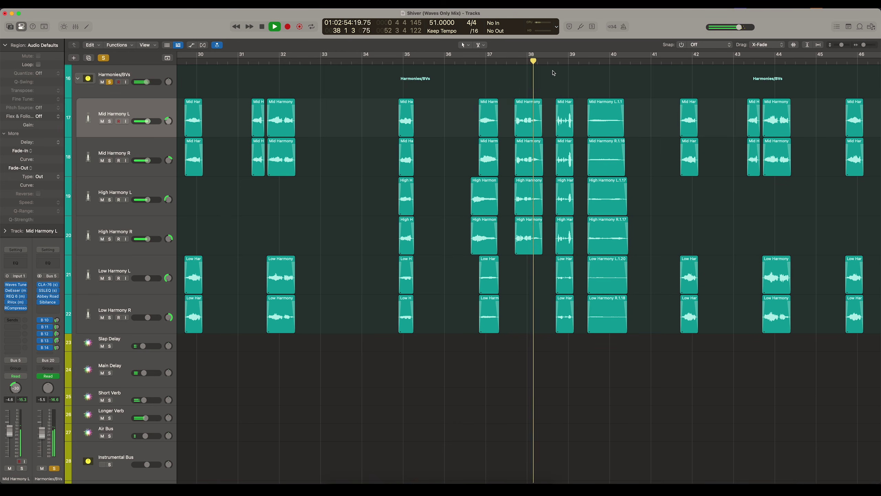
Listen to the vocals with the harmonies unsoloed from about bar 39, checking the Harmonies/BVs volume automation around bar 40
scroll(327, 141, "down", 6)
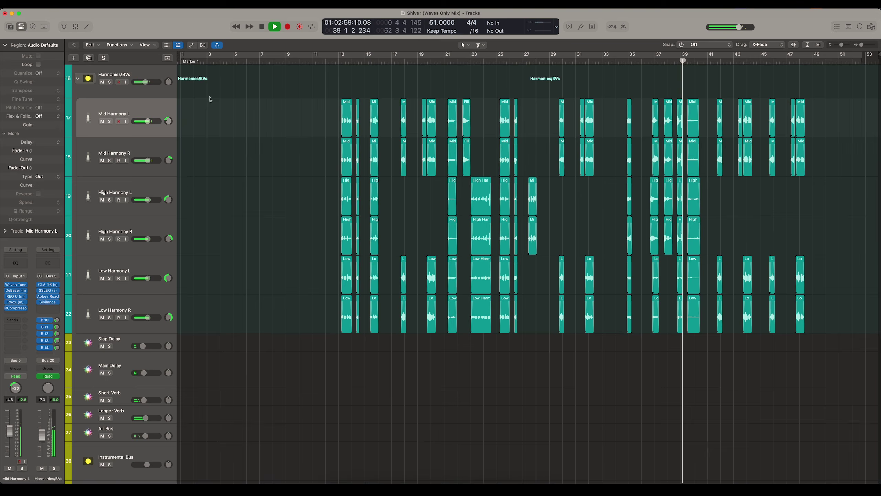
scroll(360, 130, "up", 5)
scroll(676, 150, "up", 2)
scroll(676, 150, "up", 4)
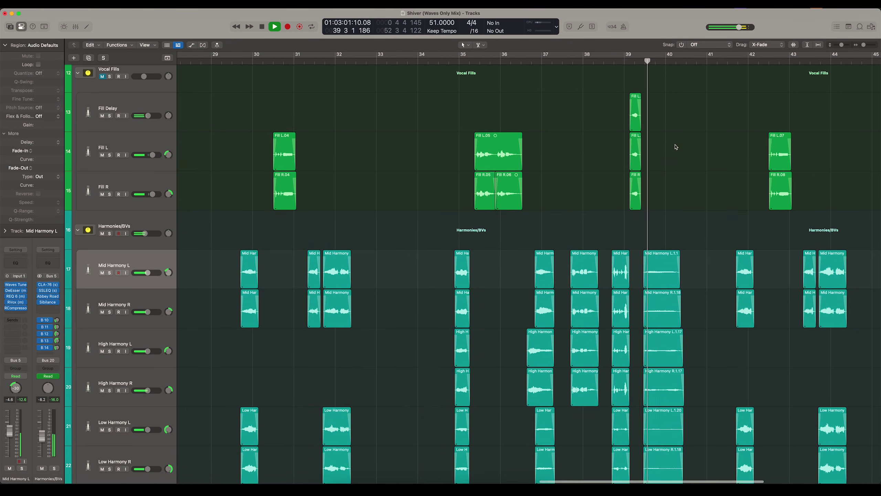
scroll(676, 148, "down", 2)
scroll(676, 146, "up", 3)
scroll(676, 147, "down", 2)
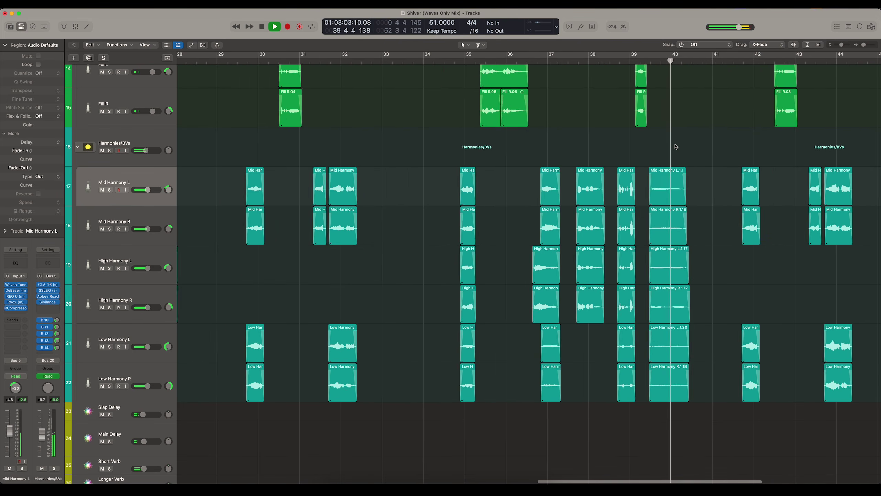
scroll(676, 147, "down", 2)
key("a")
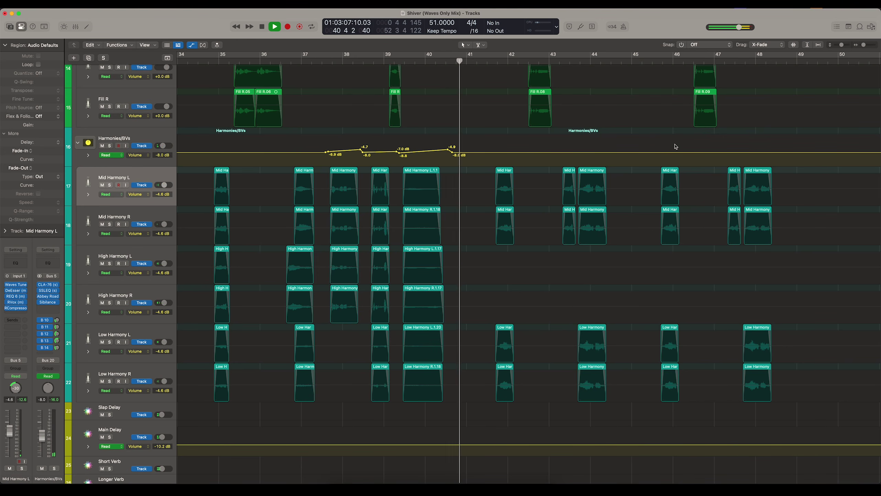
key("a")
scroll(675, 147, "down", 4)
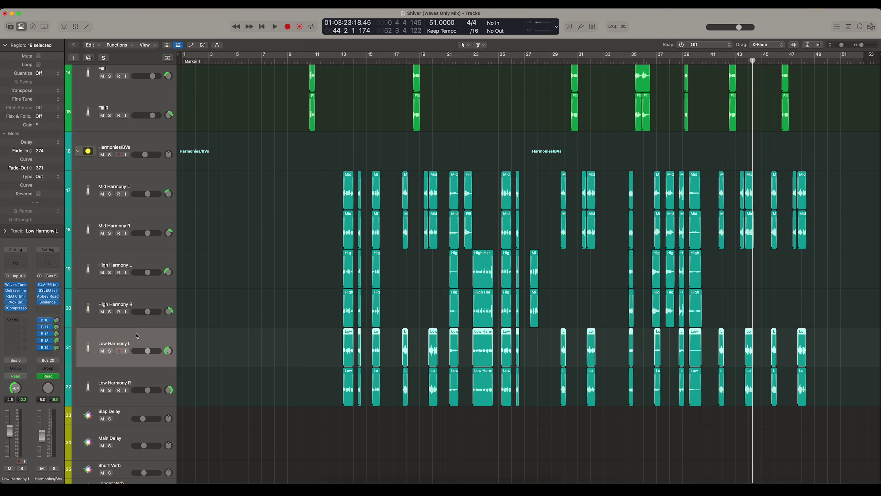
Step up through the harmony tracks from the low pair to Mid Harmony L
key("Down")
key("Up")
key("Up")
key("Up")
key("Up")
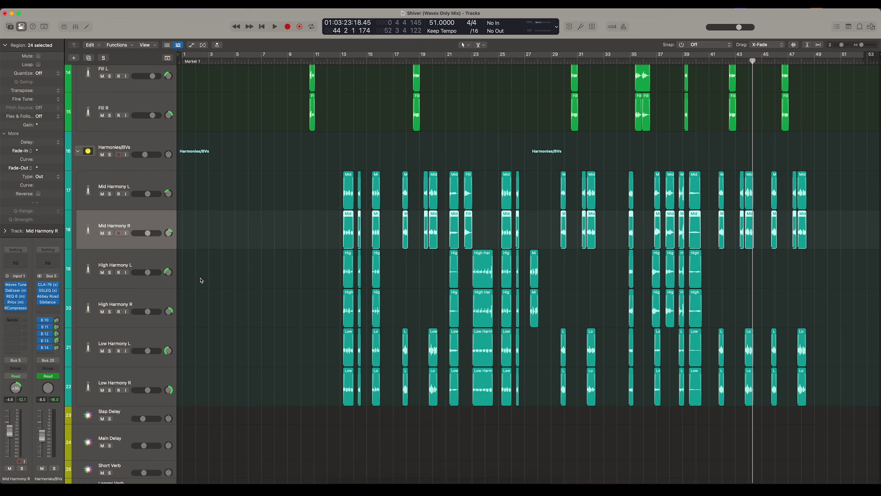
key("Up")
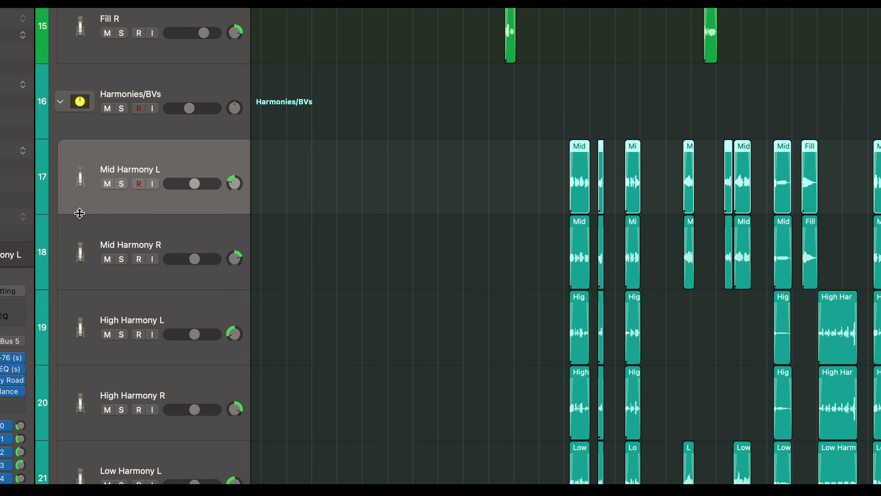
Step back down the harmony tracks to Low Harmony L and move the playhead to bar 47
key("Down")
key("Down")
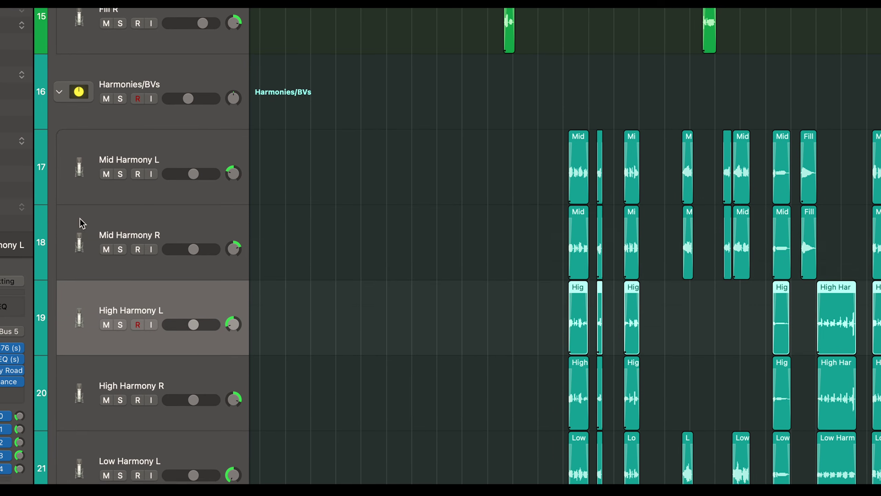
key("Down")
key("Down")
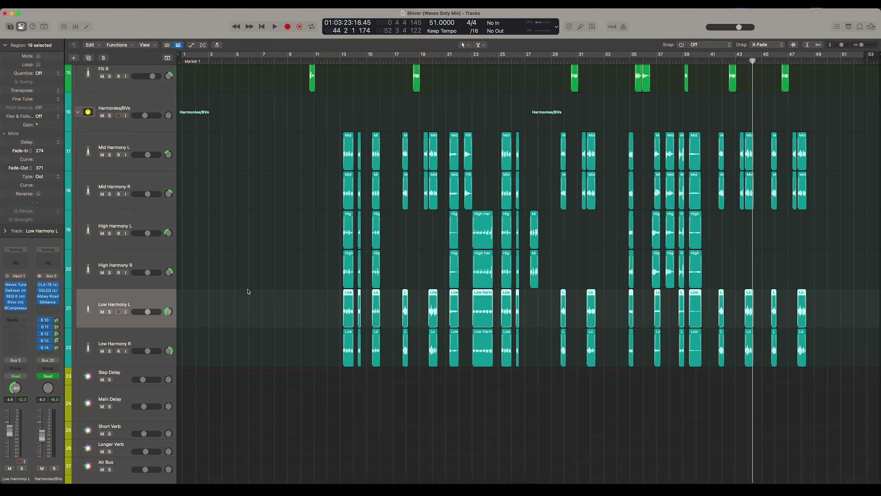
left_click(791, 61)
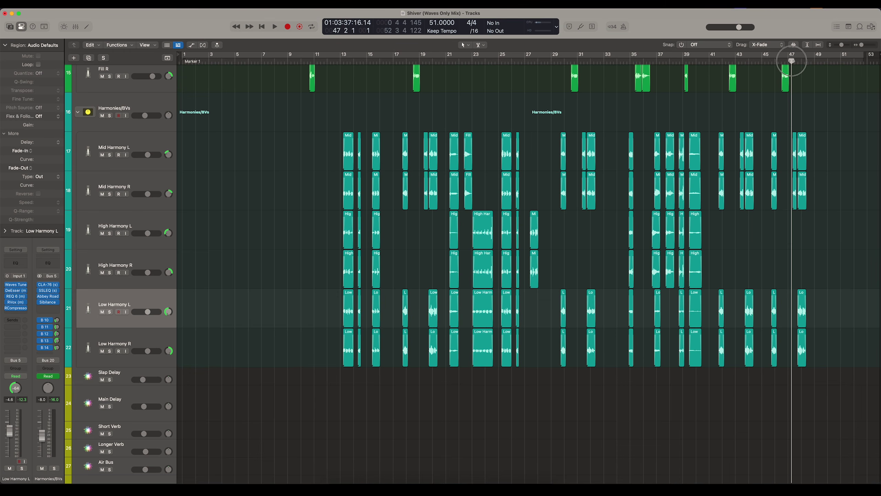
Select the Mid Harmony R track and play the song's ending from bar 47
left_click(135, 189)
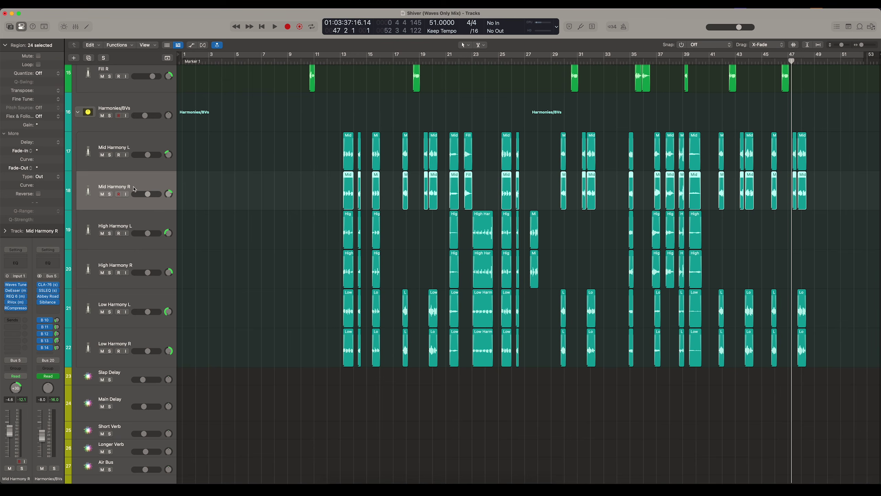
left_click(239, 251)
key("space")
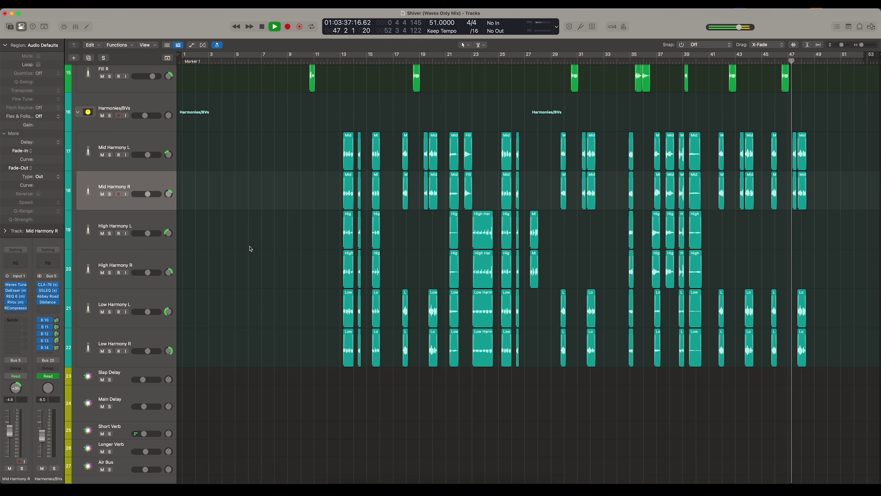
scroll(250, 249, "up", 3)
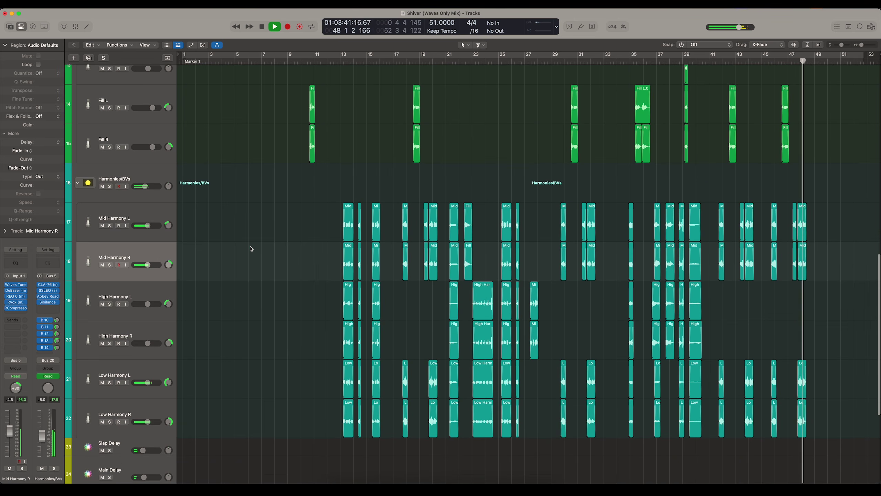
scroll(251, 248, "up", 3)
key("space")
Glance at the track volume automation, unmute the Vocal Fills bus, and select the Fill L track with the playhead at bar 10
key("a")
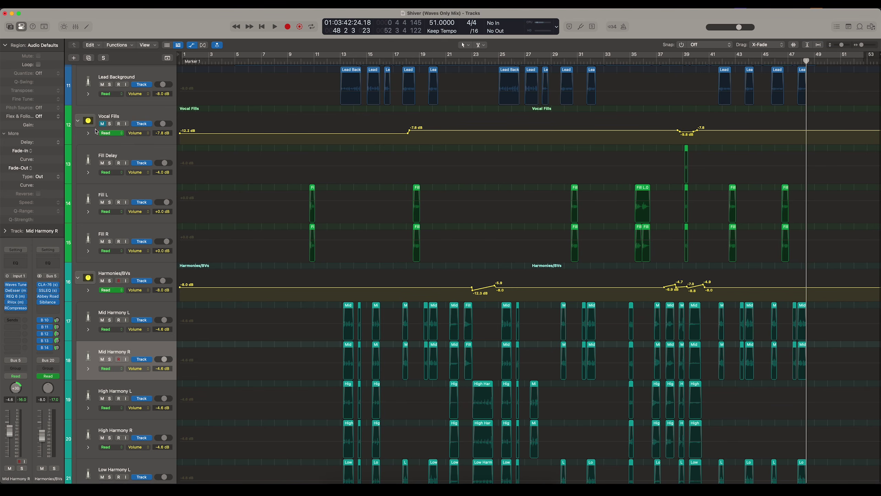
key("a")
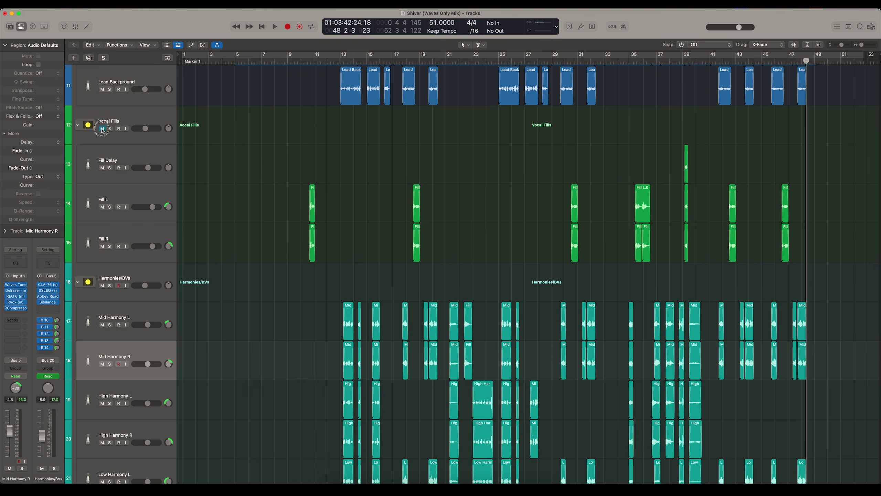
left_click(296, 152)
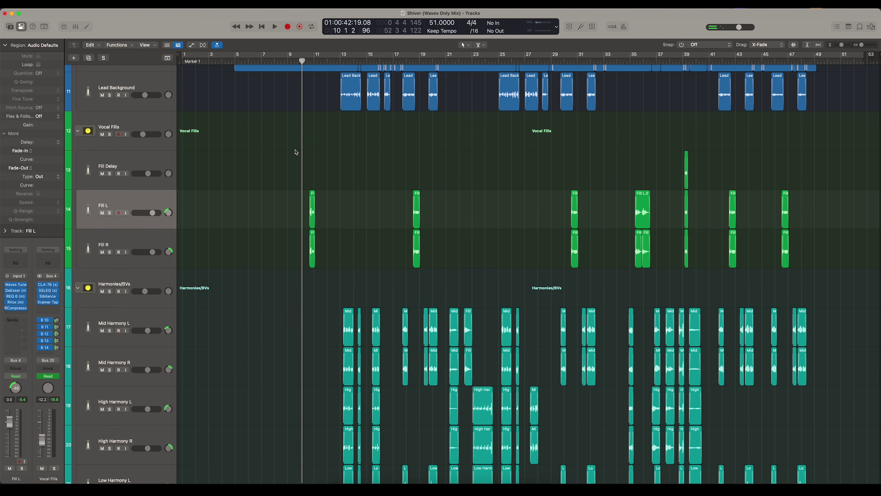
left_click(147, 156)
left_click(139, 209)
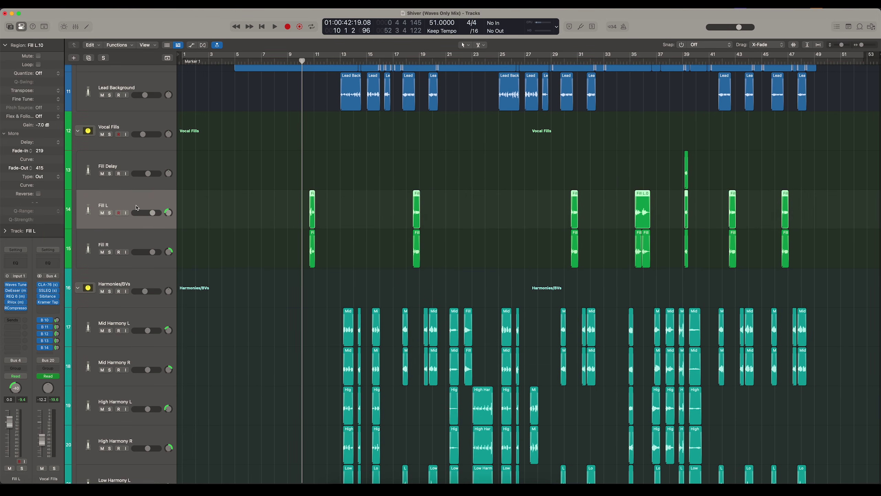
Play the vocal fills from about bar 10 and from about bar 18 in the full vocal mix
left_click(215, 232)
scroll(251, 191, "up", 3)
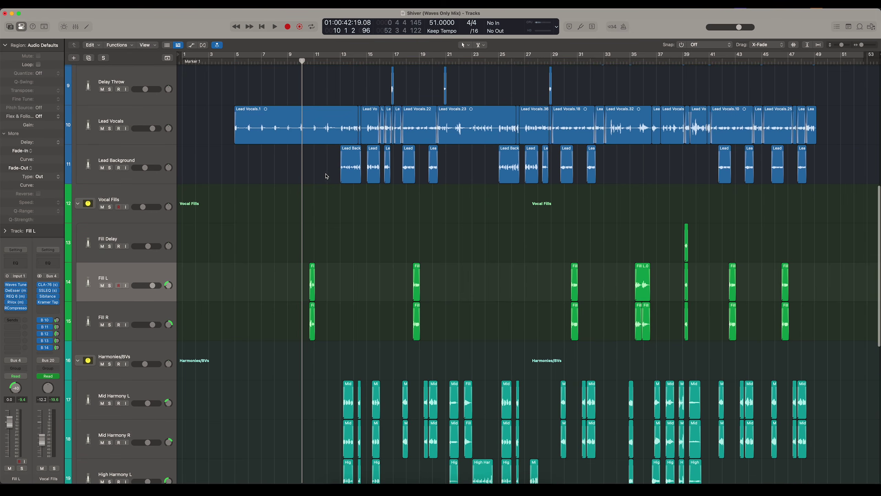
scroll(299, 129, "up", 5)
left_click_drag(311, 62, 318, 61)
key("space")
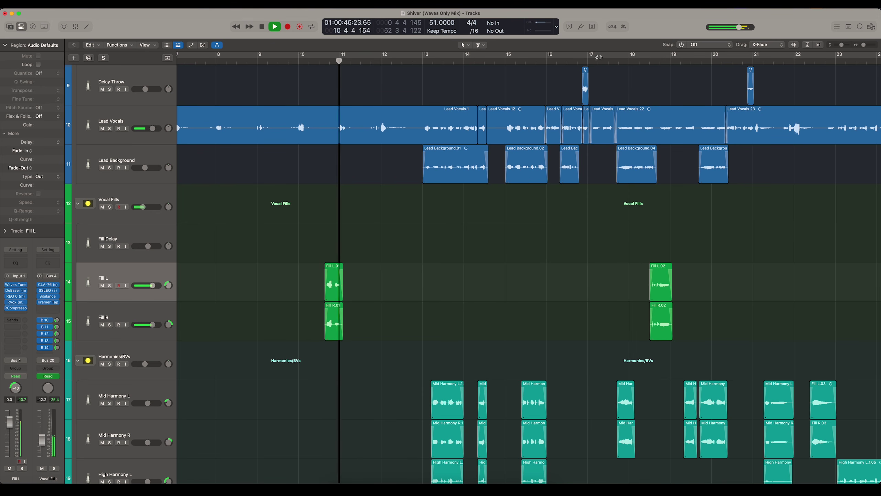
left_click(631, 61)
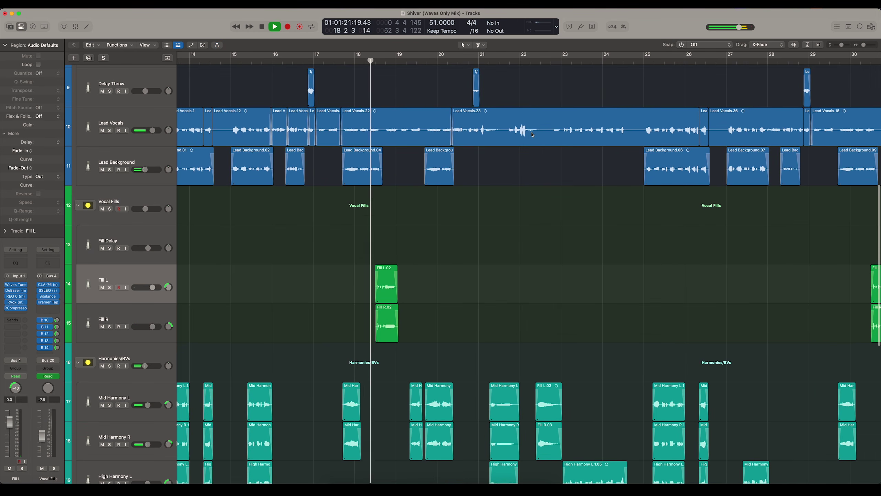
left_click_drag(404, 277, 373, 311)
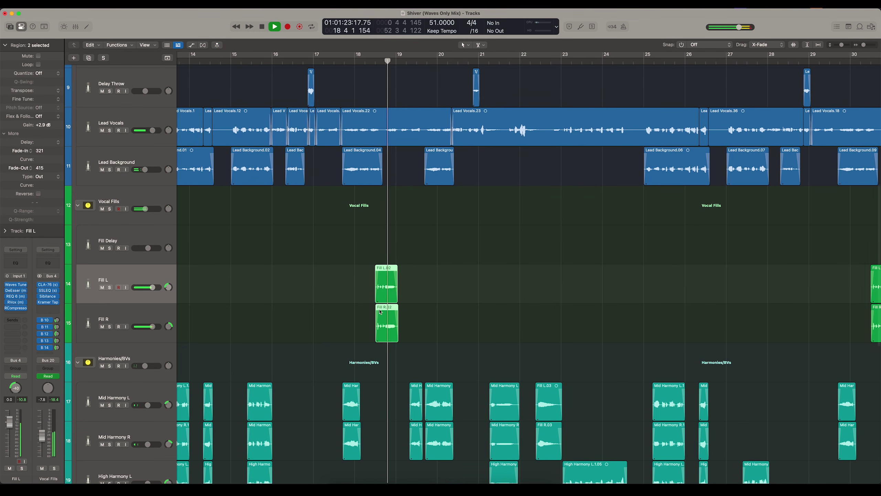
scroll(455, 213, "right", 10)
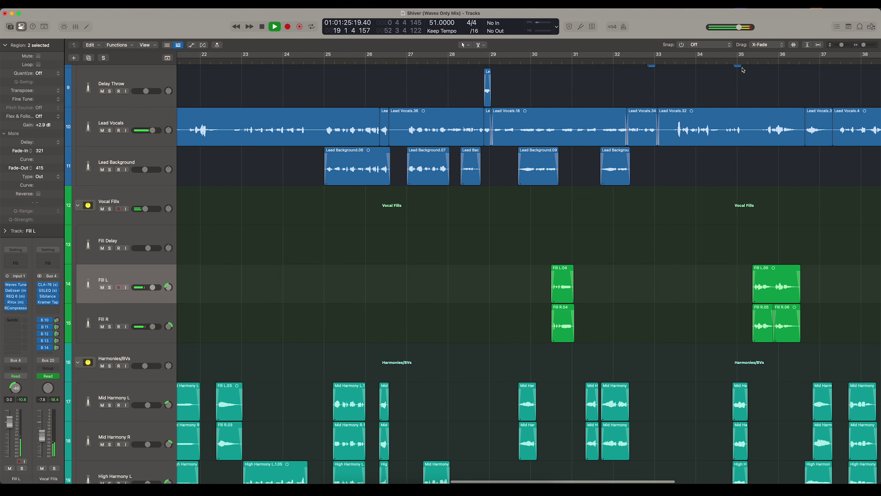
Listen to the vocal fills from about bar 35 and stop playback
left_click(738, 62)
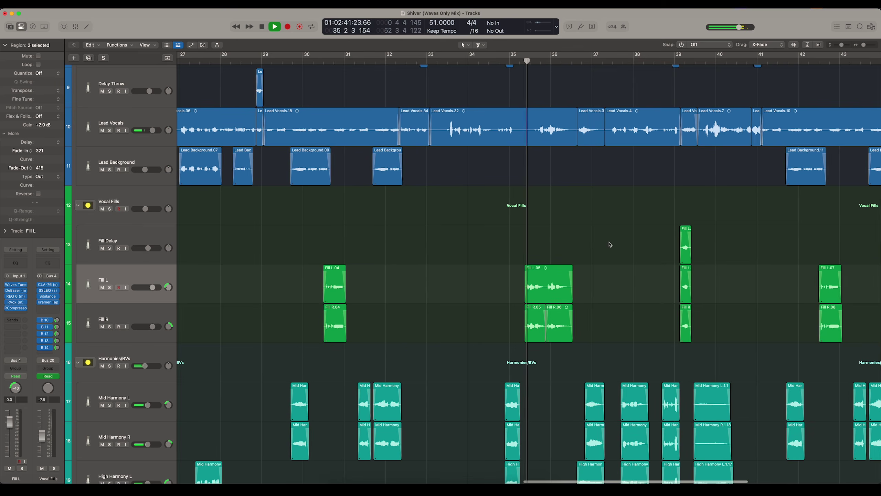
scroll(608, 246, "down", 1)
key("super+Right")
key("super+Right")
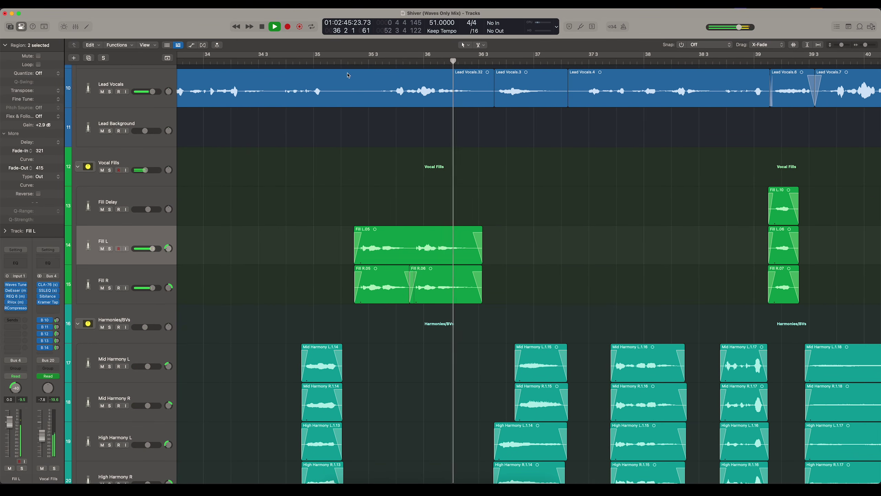
key("space")
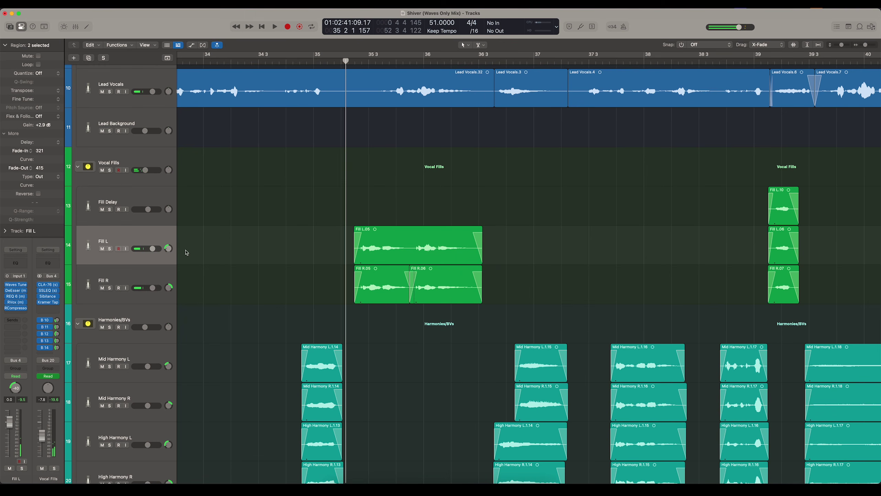
Review the Waves Tune Real-Time settings on the Fill L track and close the plug-in
left_click(134, 271)
left_click(135, 246)
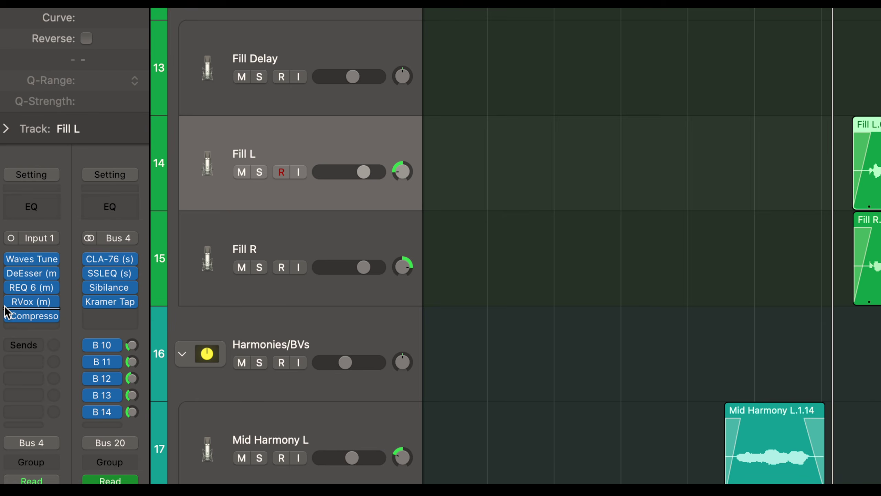
mouse_move(7, 313)
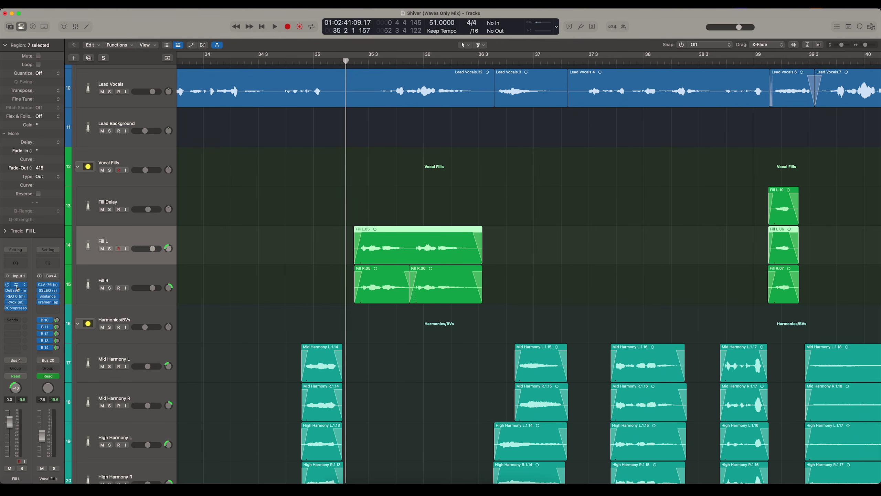
left_click(15, 284)
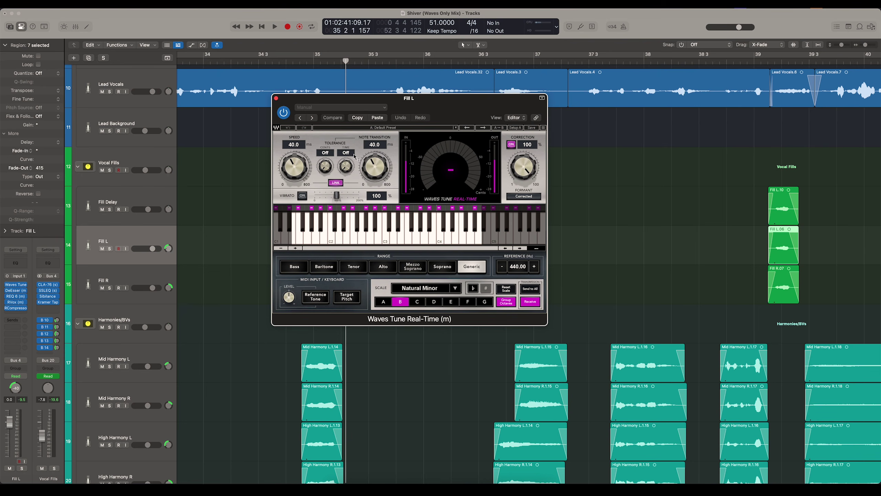
left_click(276, 98)
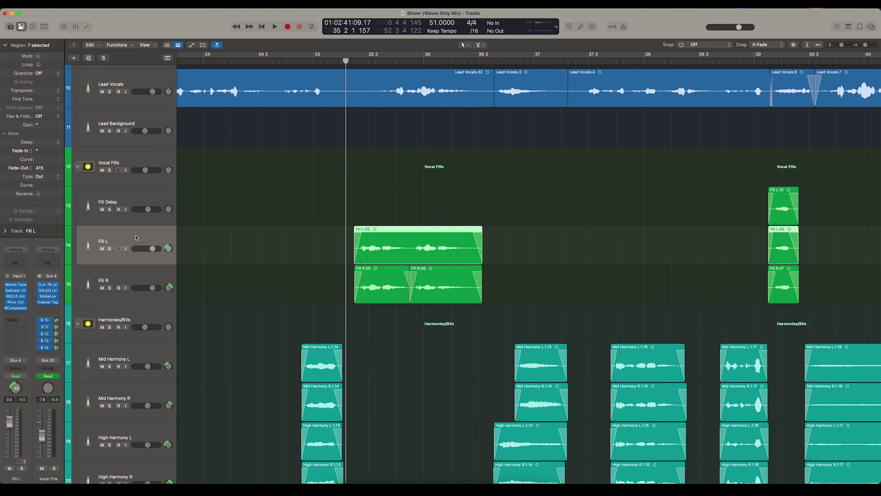
Inspect the CLA-76 compressor and the SSLEQ high-frequency setting on the Vocal Fills bus
left_click(47, 286)
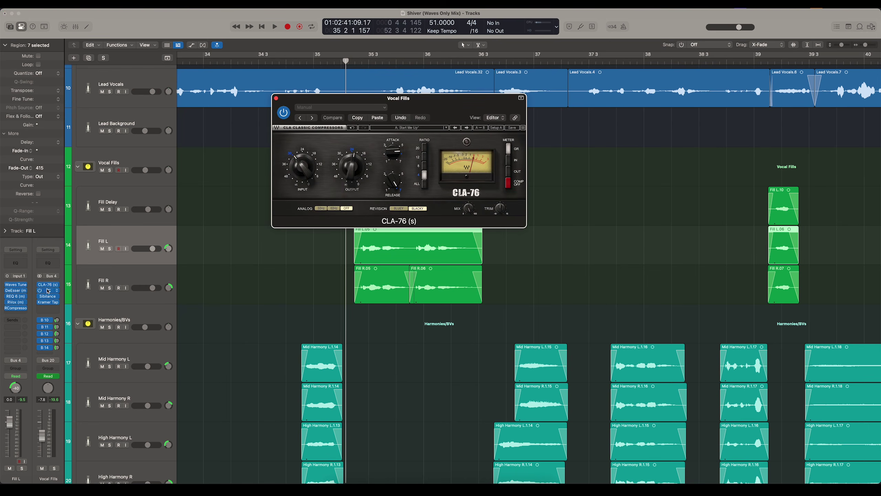
left_click(49, 291)
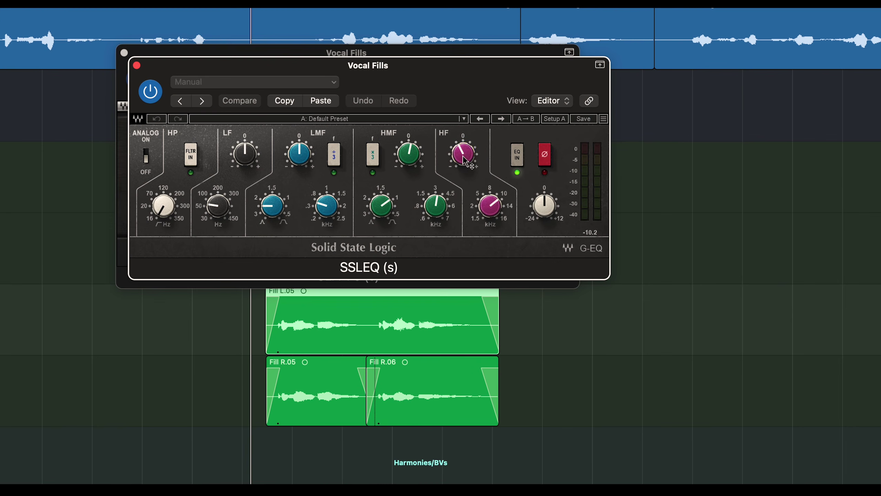
mouse_move(464, 156)
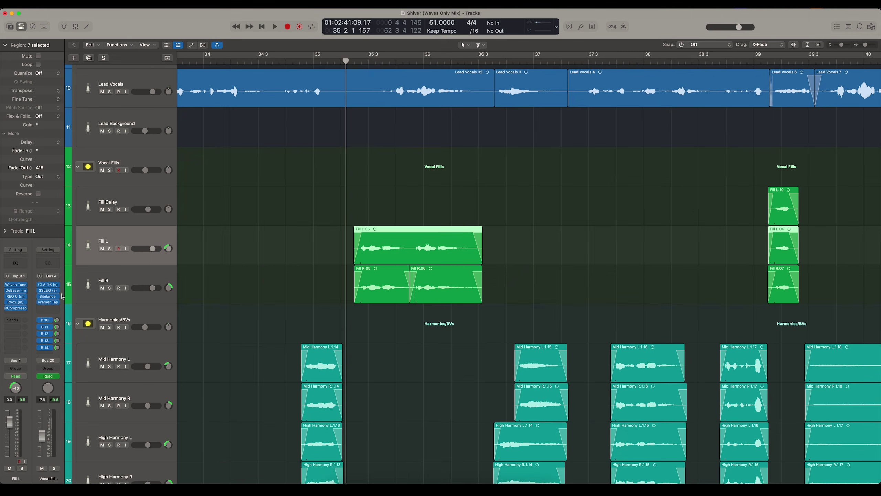
Open Kramer Tape on the Vocal Fills bus and move its window clear of the fill regions
left_click(49, 304)
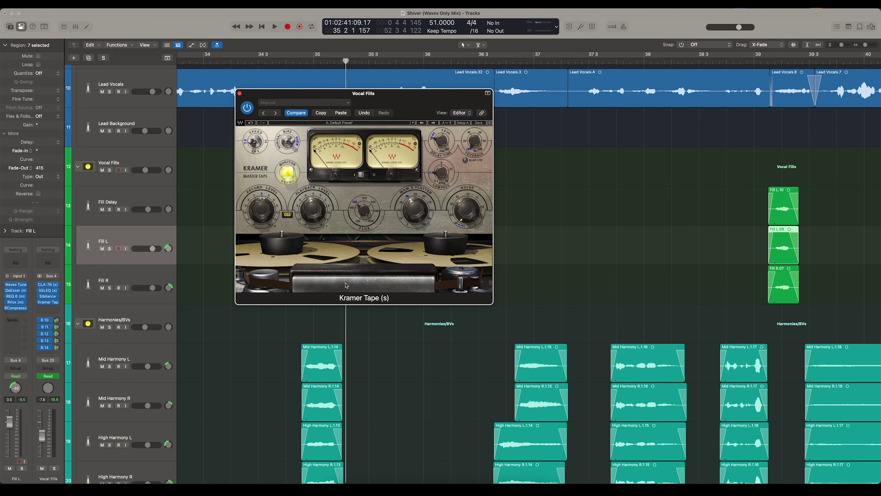
left_click(645, 152)
key("super+Left")
key("super+Left")
key("super+Left")
left_click_drag(424, 96, 530, 143)
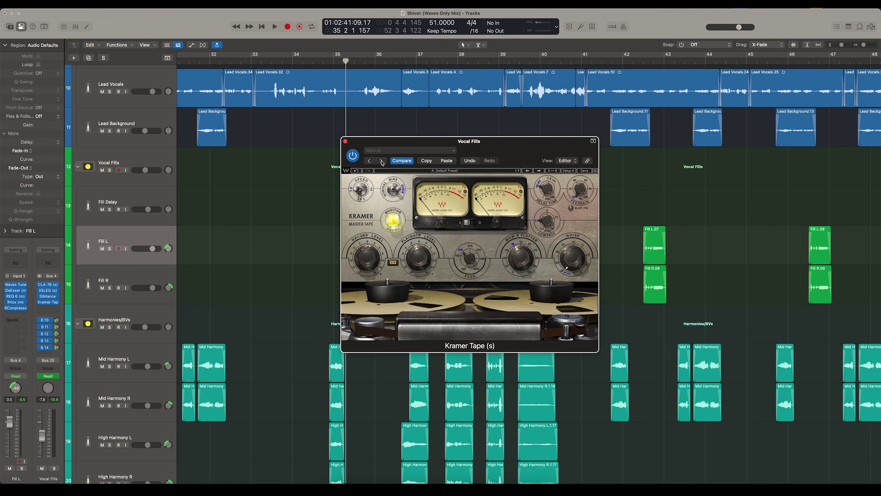
left_click_drag(380, 148, 399, 195)
Solo the Vocal Fills bus
scroll(396, 130, "down", 5)
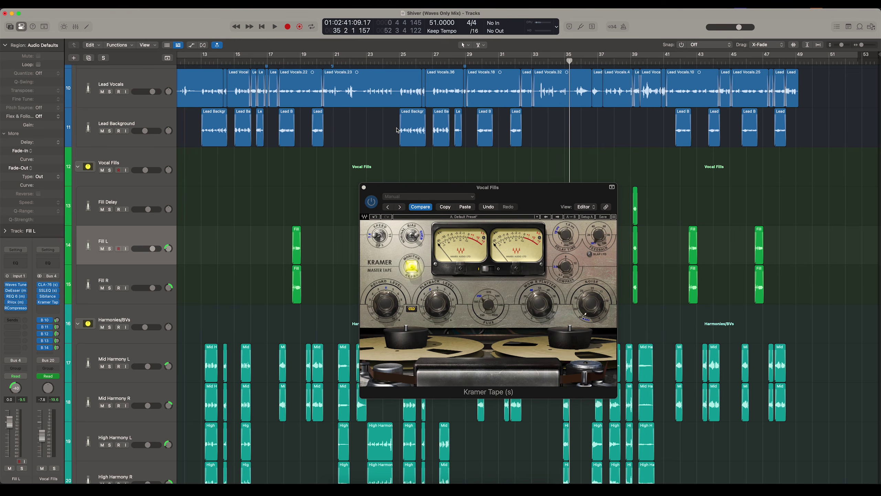
scroll(397, 130, "down", 3)
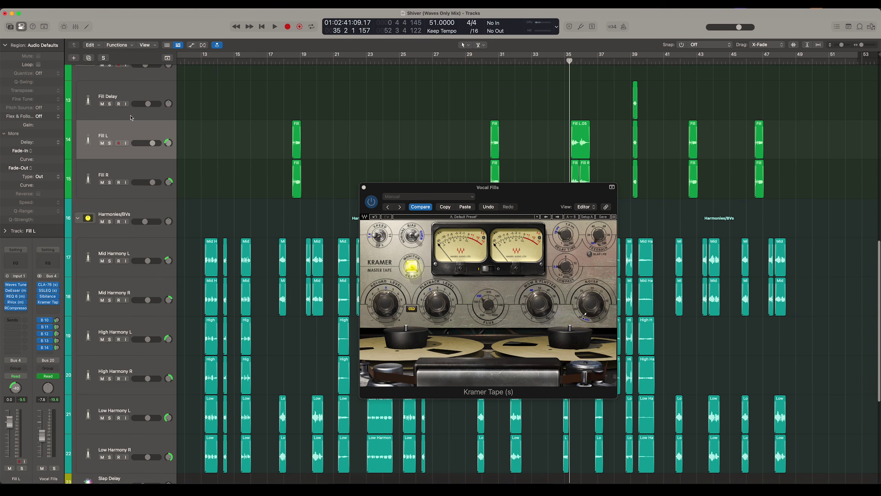
scroll(131, 118, "up", 2)
left_click(110, 115)
scroll(517, 98, "down", 2)
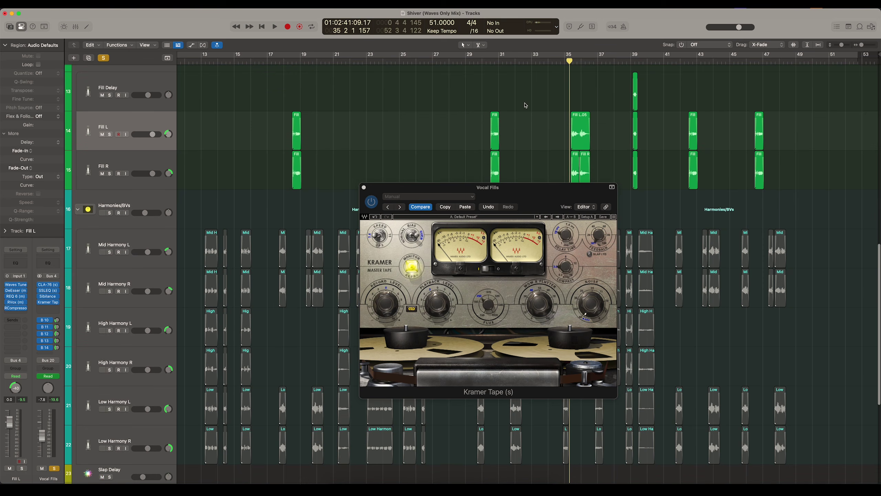
Play the soloed vocal fills from about bar 35 with Kramer Tape engaged, keeping its window below the fill regions
key("super+Right")
key("super+Right")
key("super+Right")
key("super+Right")
left_click_drag(497, 187, 452, 183)
key("super+Right")
scroll(575, 98, "right", 3)
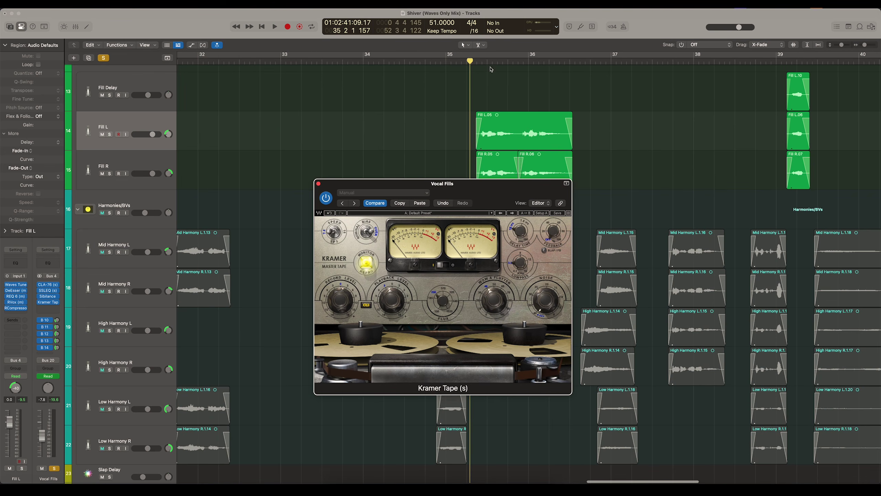
key("space")
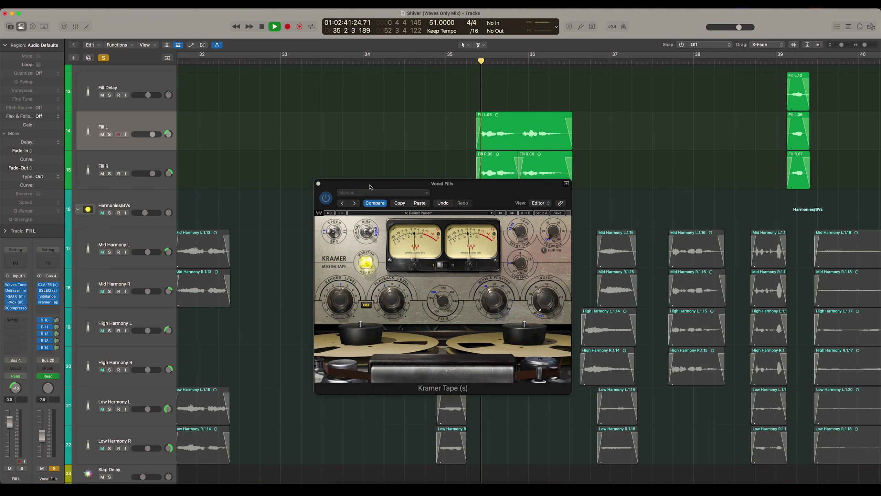
left_click_drag(426, 183, 371, 205)
scroll(371, 164, "down", 2)
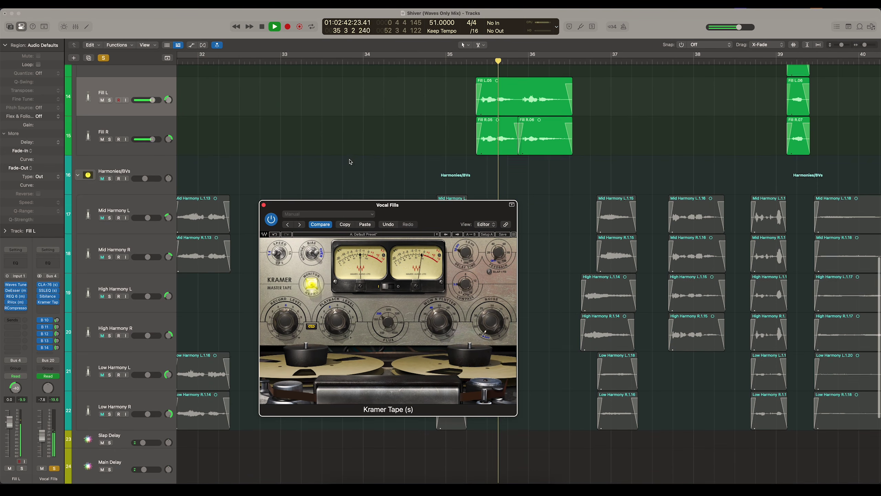
Compare the soloed fills with Kramer Tape bypassed and engaged through bar 43, leaving it enabled and stopping playback
left_click(272, 219)
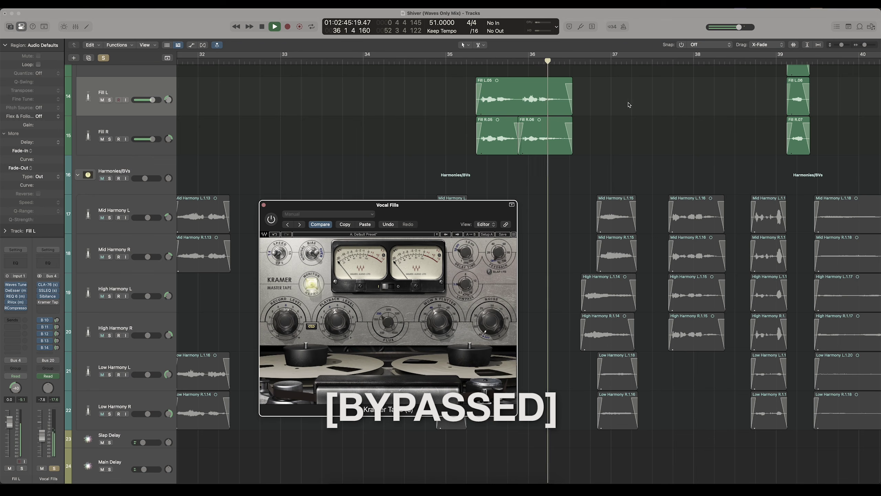
scroll(661, 99, "up", 3)
scroll(662, 96, "right", 3)
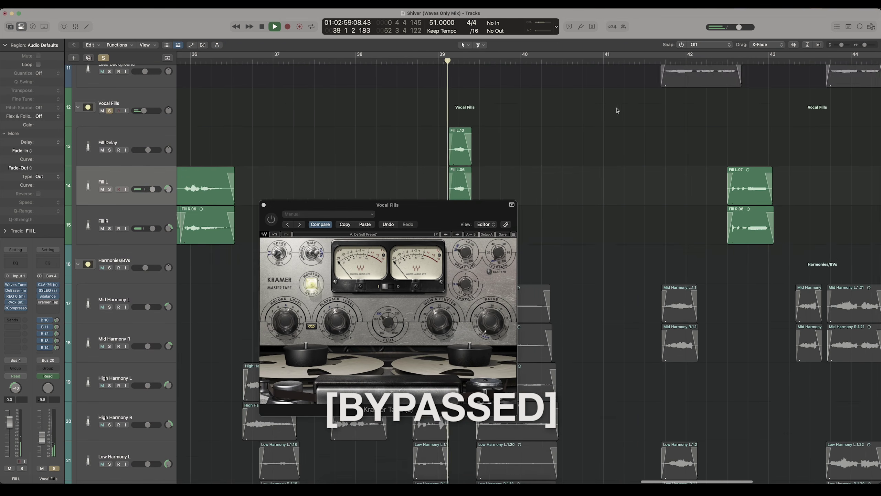
scroll(590, 139, "down", 3)
left_click(273, 220)
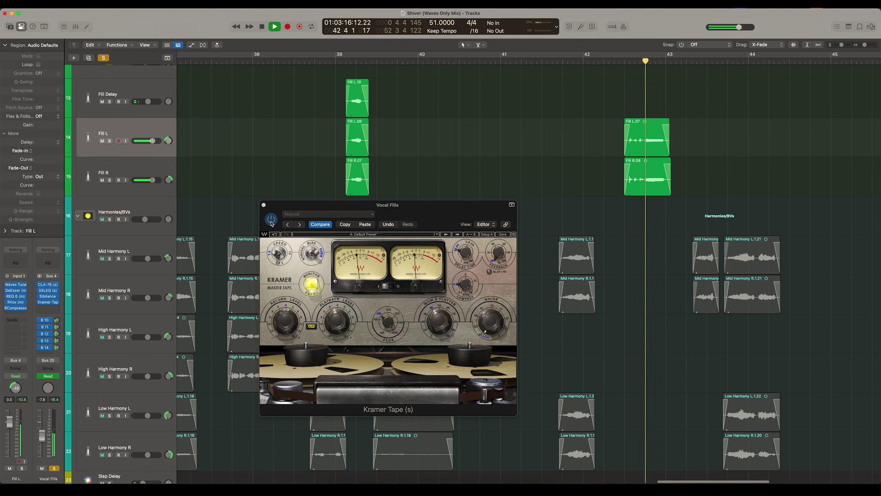
left_click(272, 223)
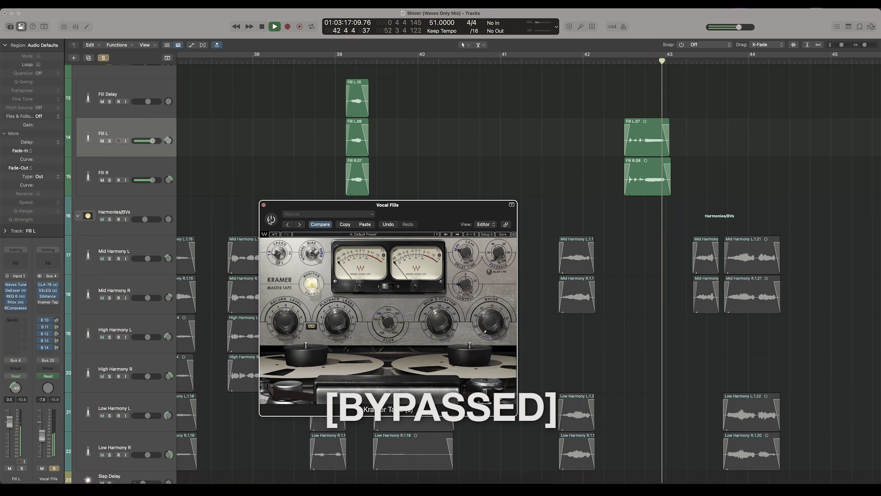
left_click(271, 220)
key("space")
left_click_drag(358, 206, 370, 155)
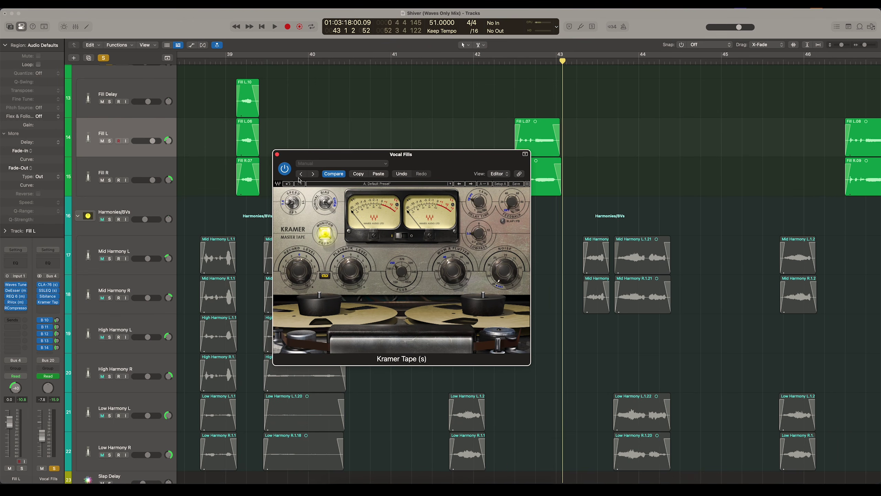
Close the Kramer Tape window on the Vocal Fills bus
left_click_drag(315, 156, 335, 167)
left_click(363, 129)
key("super+Left")
key("super+Left")
key("super+Left")
key("super+Left")
key("super+Left")
key("super+Left")
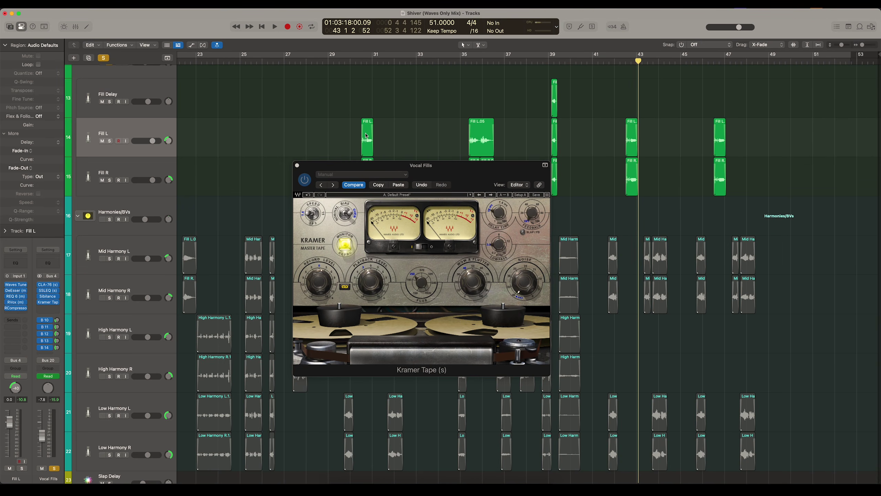
scroll(347, 139, "down", 10)
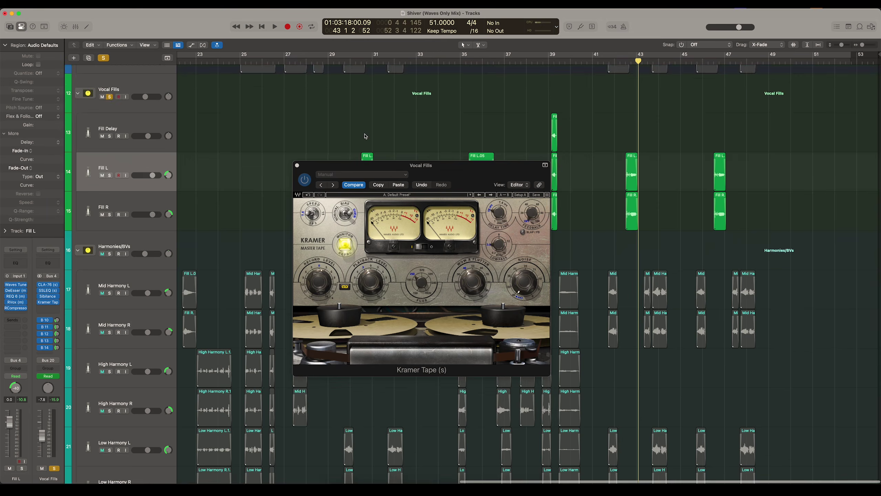
scroll(326, 143, "up", 8)
left_click_drag(324, 168, 310, 159)
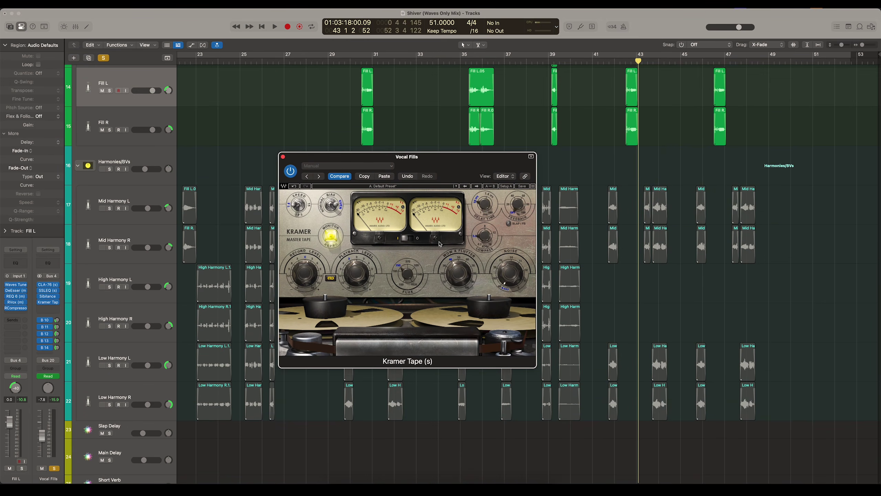
left_click(282, 157)
Place the playhead at about bar 10 and unsolo the Vocal Fills bus
key("super+Left")
key("super+Left")
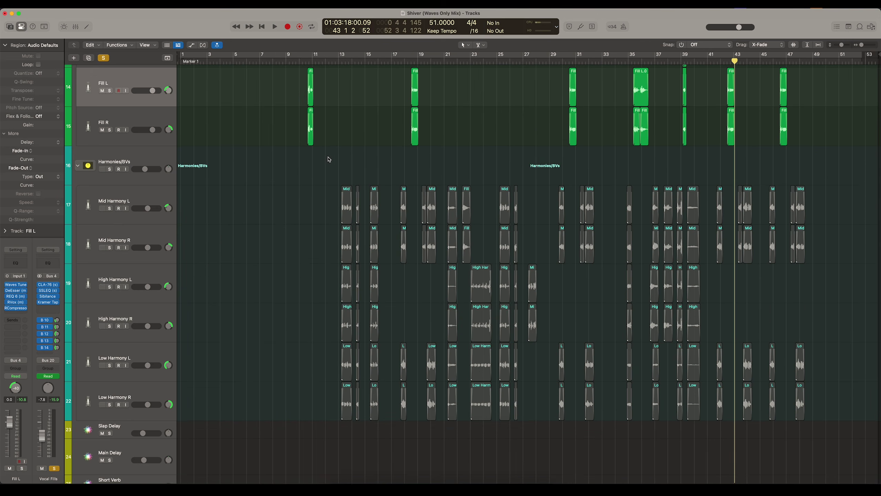
scroll(347, 158, "up", 1)
left_click(301, 59)
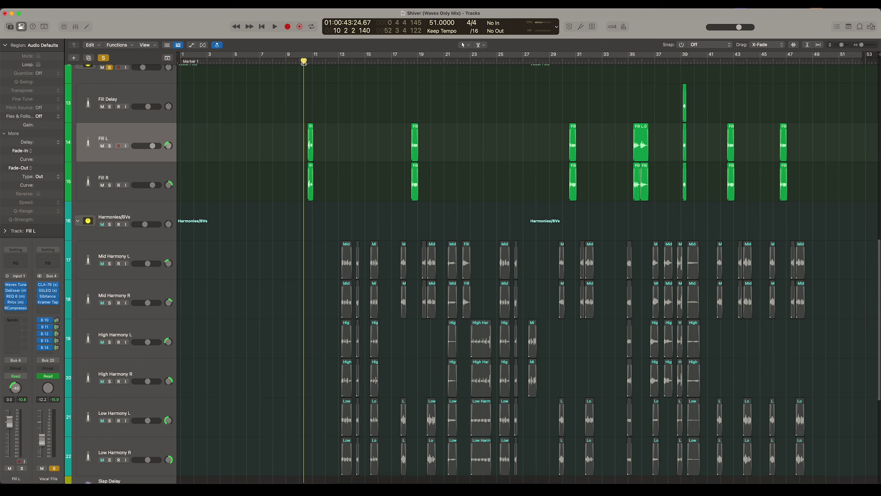
scroll(103, 125, "up", 3)
left_click(110, 173)
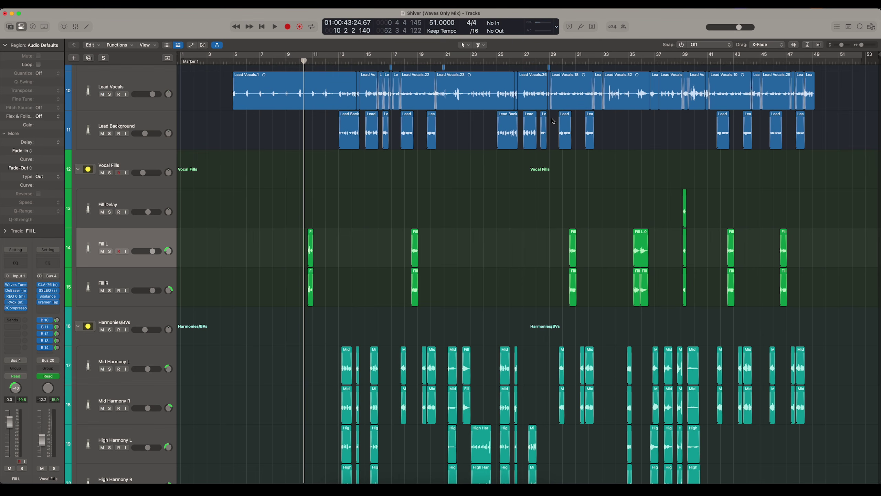
Play the full mix from about bar 29 and follow the vocal fills against the lead vocals through bar 39
left_click_drag(560, 61, 560, 61)
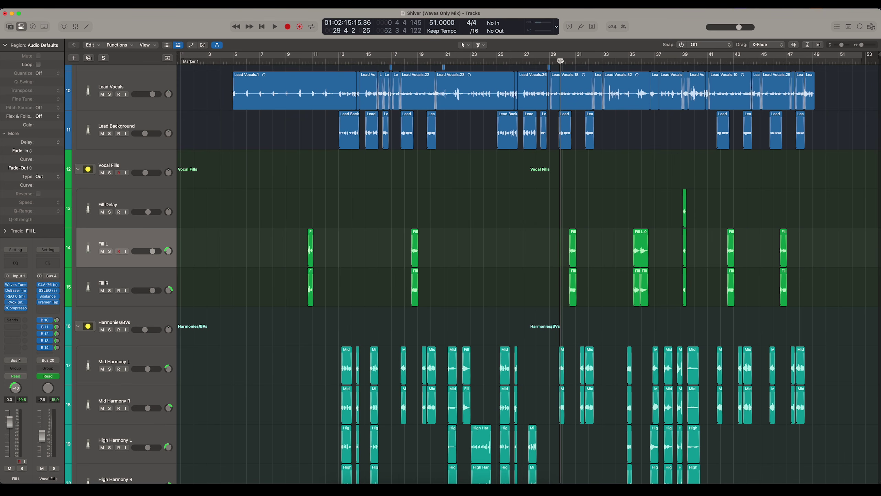
left_click_drag(561, 61, 564, 61)
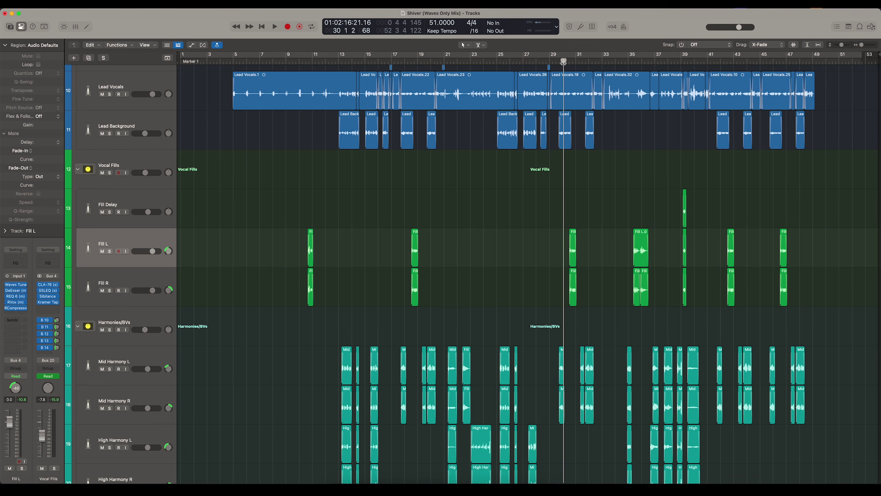
scroll(527, 89, "up", 3)
left_click(550, 62)
key("space")
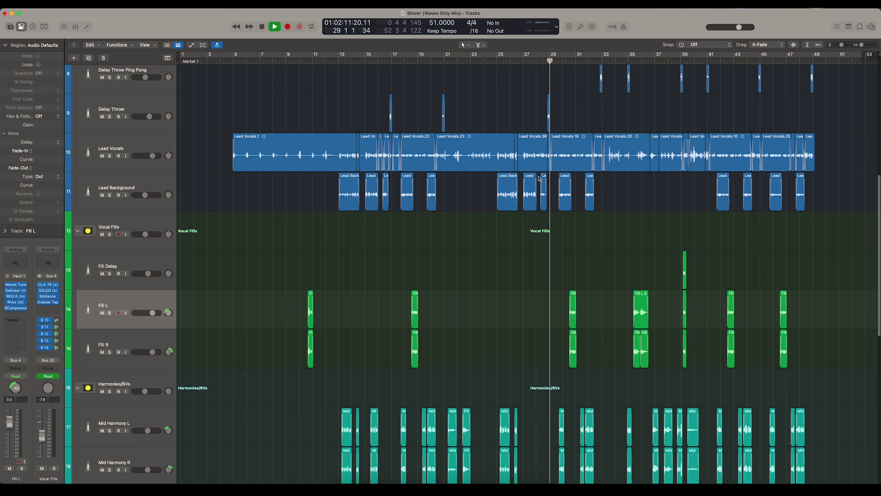
scroll(552, 223, "up", 5)
scroll(552, 223, "right", 5)
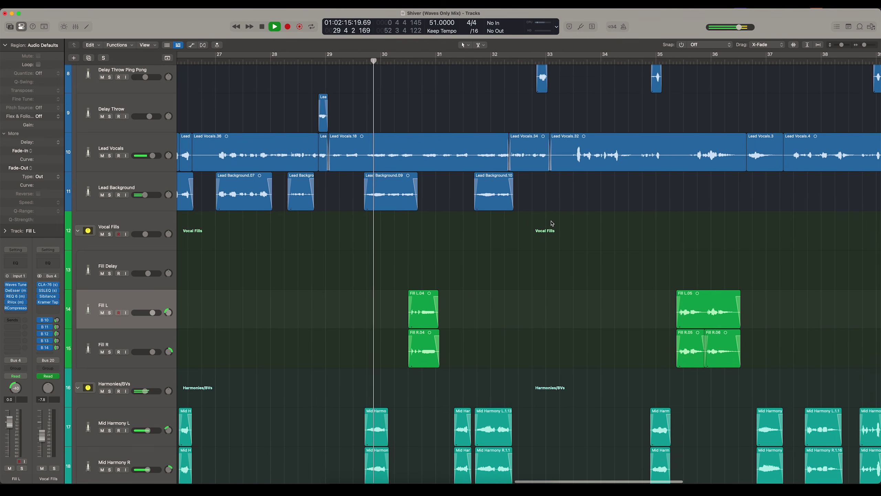
scroll(553, 223, "down", 1)
scroll(552, 223, "right", 2)
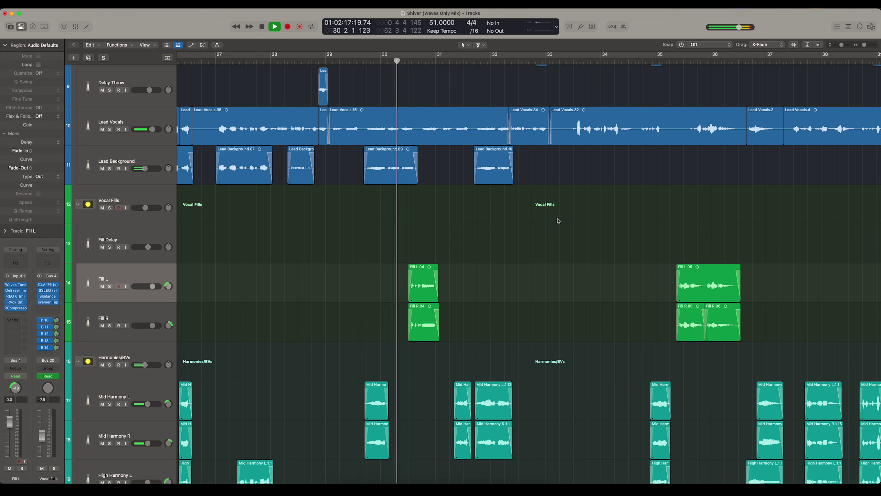
scroll(569, 190, "right", 3)
scroll(569, 189, "right", 4)
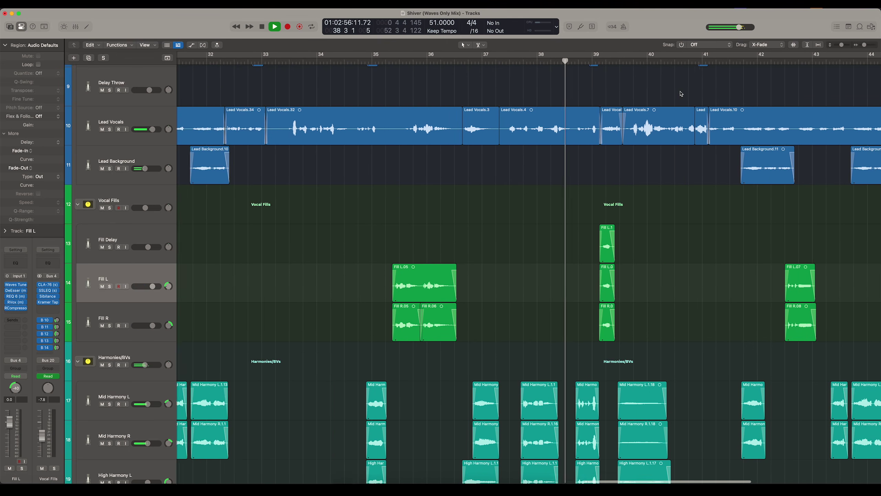
scroll(530, 186, "right", 2)
scroll(531, 186, "right", 4)
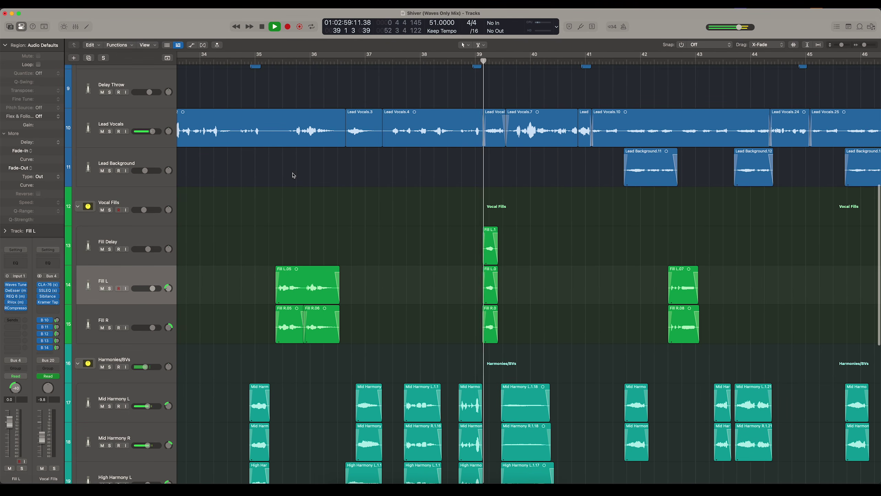
Replay the full mix from about bar 35 to hear the longer vocal fill in context
left_click(257, 63)
scroll(263, 140, "left", 4)
scroll(262, 140, "left", 6)
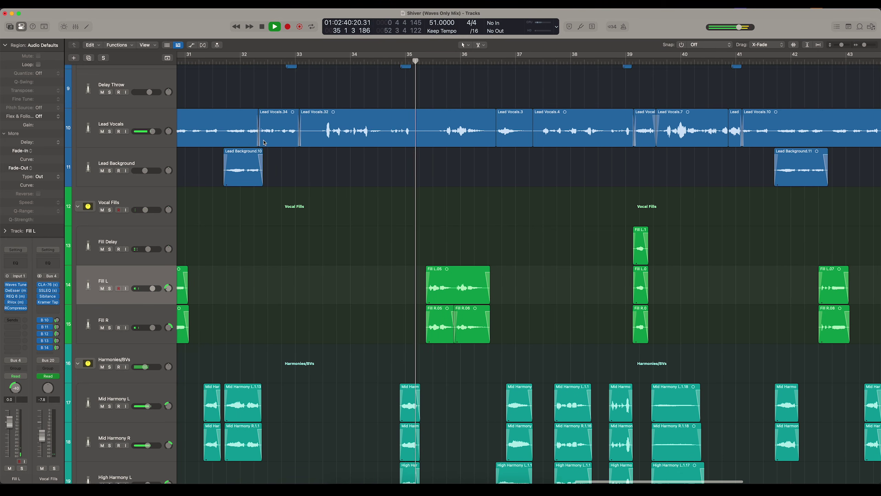
scroll(276, 144, "left", 3)
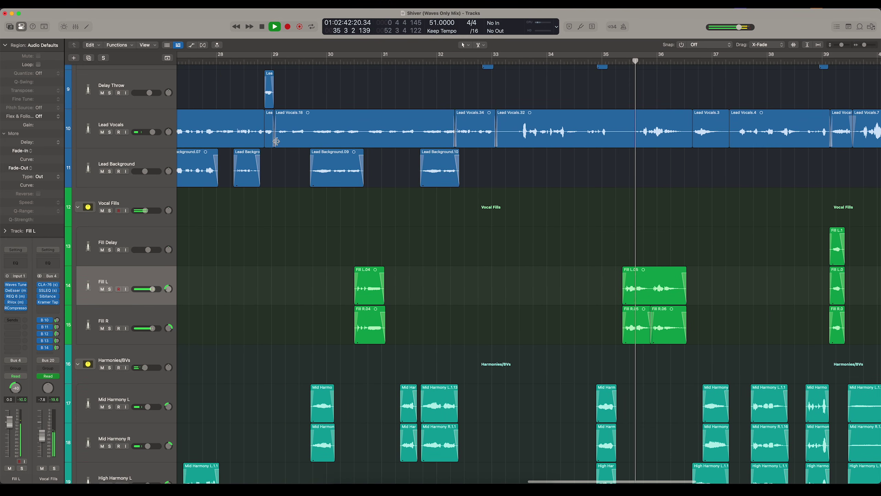
scroll(312, 153, "down", 5)
scroll(331, 173, "down", 5)
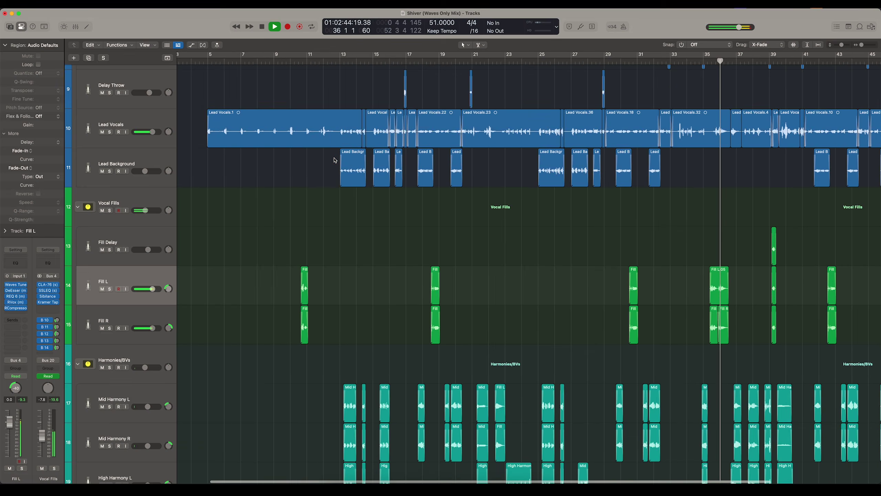
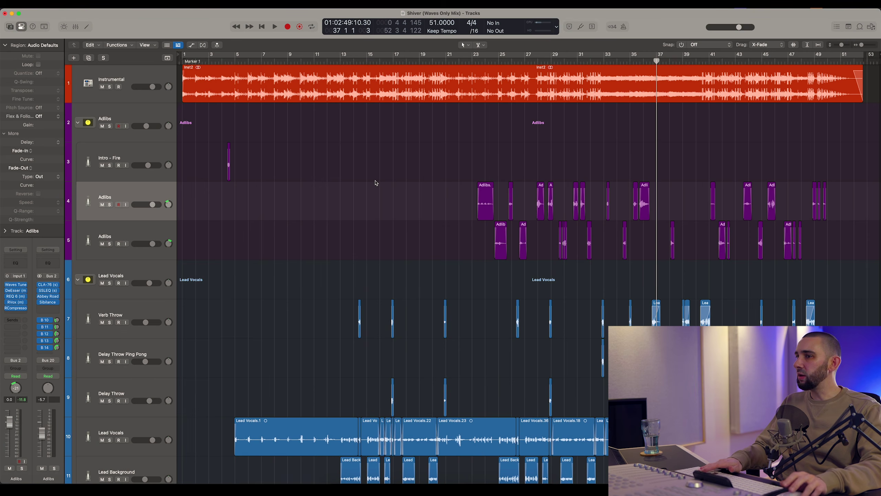
Compare the channel settings of the two Adlibs tracks, finishing on the upper one
left_click(158, 197)
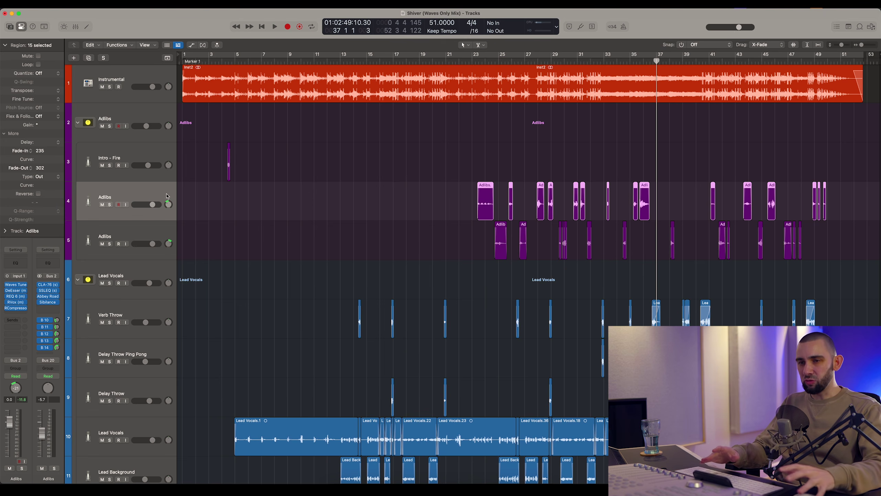
scroll(166, 196, "right", 1)
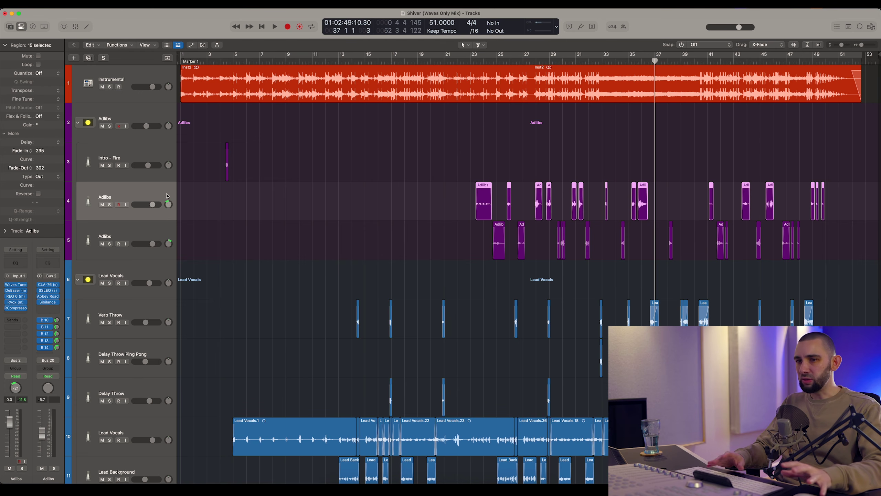
left_click(143, 236)
left_click(142, 201)
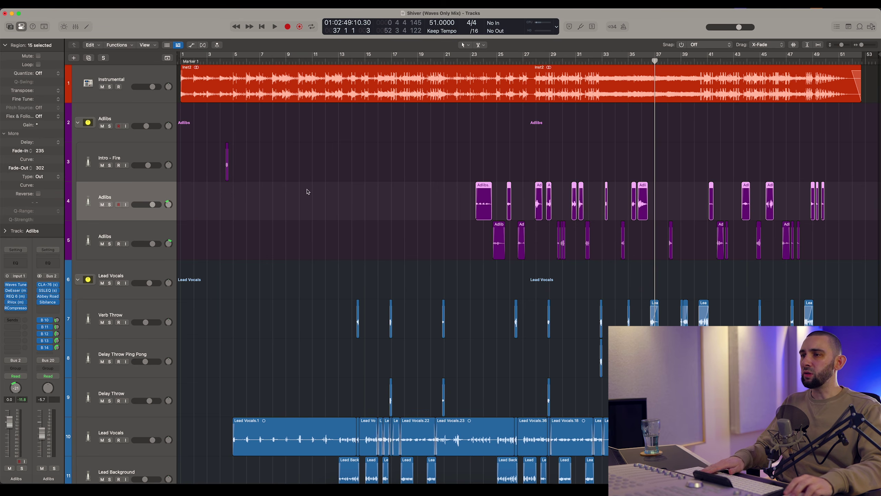
Place the playhead at about bar 23 and solo the Adlibs bus
scroll(479, 92, "up", 5)
left_click(468, 62)
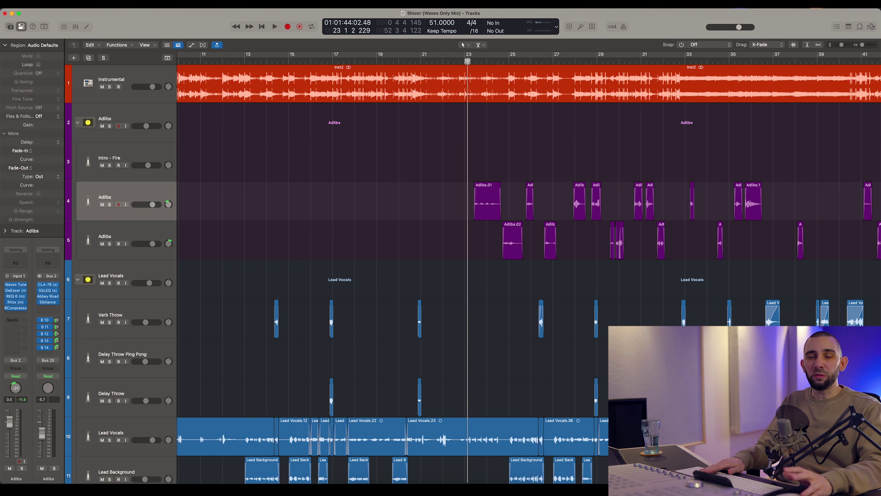
scroll(345, 149, "down", 4)
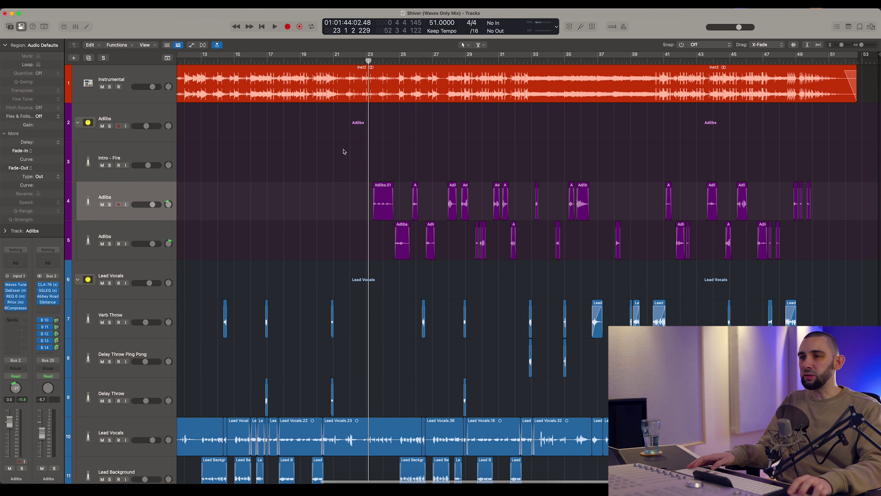
left_click(128, 205)
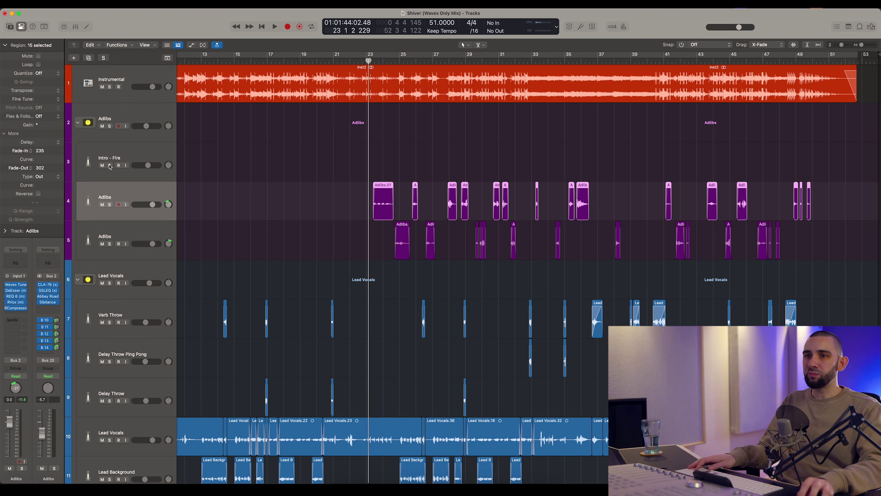
left_click(109, 126)
left_click(278, 179)
scroll(354, 144, "down", 3)
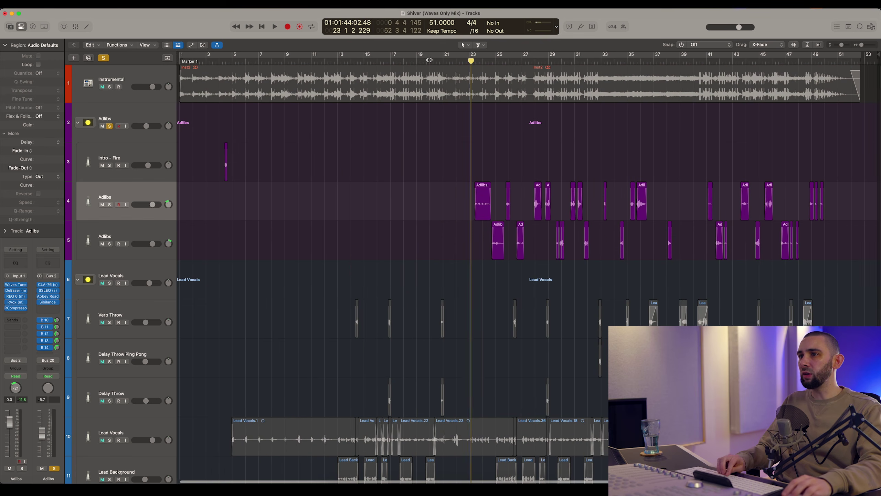
Play the soloed ad-libs from about bar 23 with the lower Adlibs track selected
left_click(475, 63)
left_click(147, 253)
left_click(365, 256)
scroll(368, 242, "down", 2)
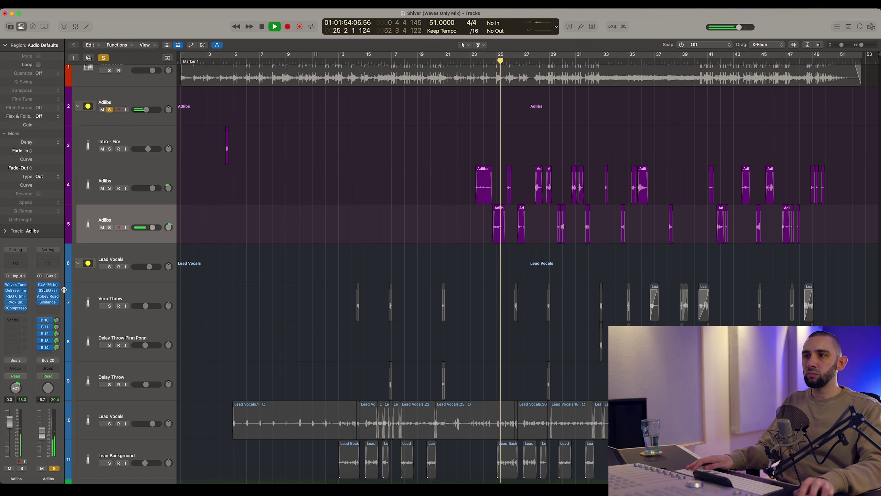
Follow the ad-libs in full-mix playback around bars 27 to 29
scroll(324, 203, "up", 5)
scroll(465, 146, "right", 3)
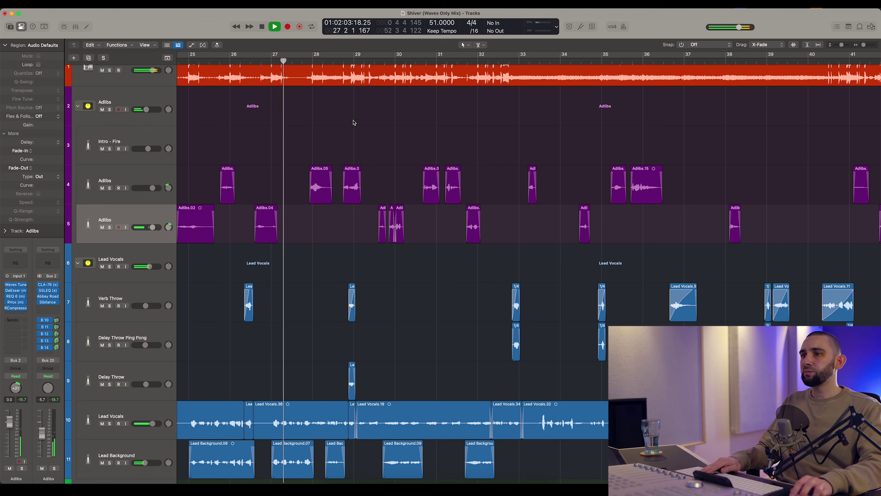
scroll(354, 122, "left", 4)
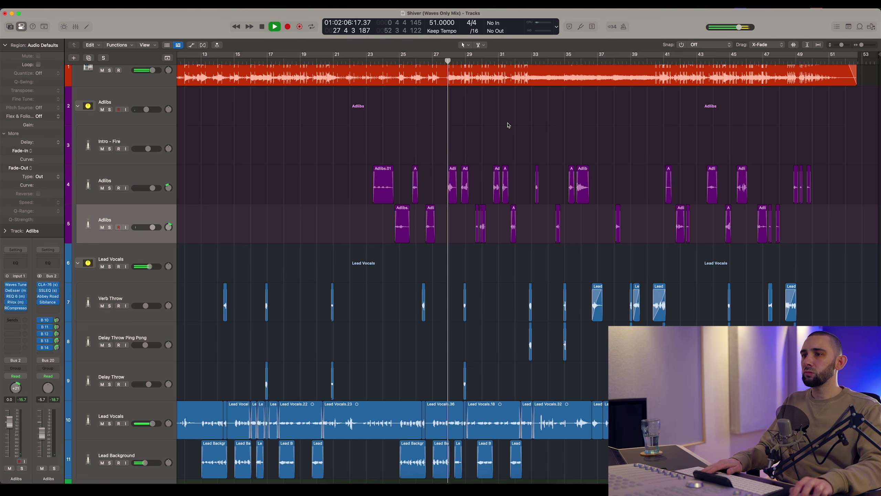
scroll(510, 124, "up", 6)
scroll(509, 124, "right", 3)
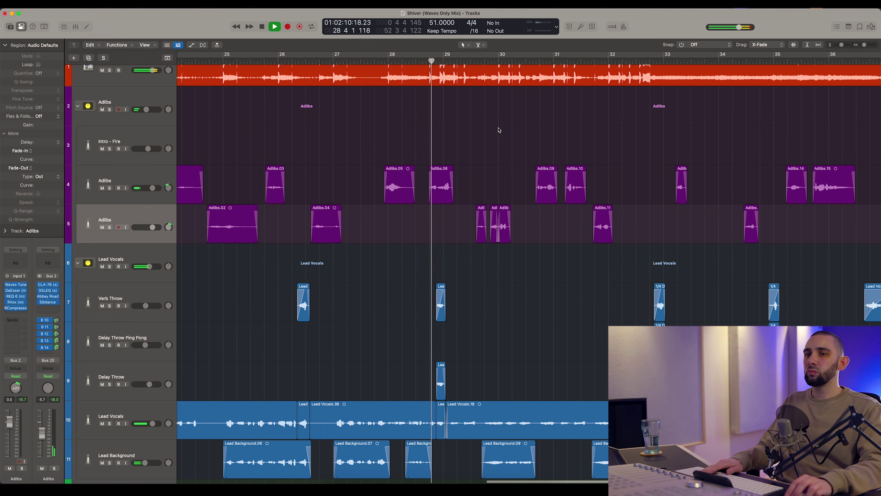
Select the upper Adlibs track and continue the full-mix playback from about bar 43
left_click(161, 176)
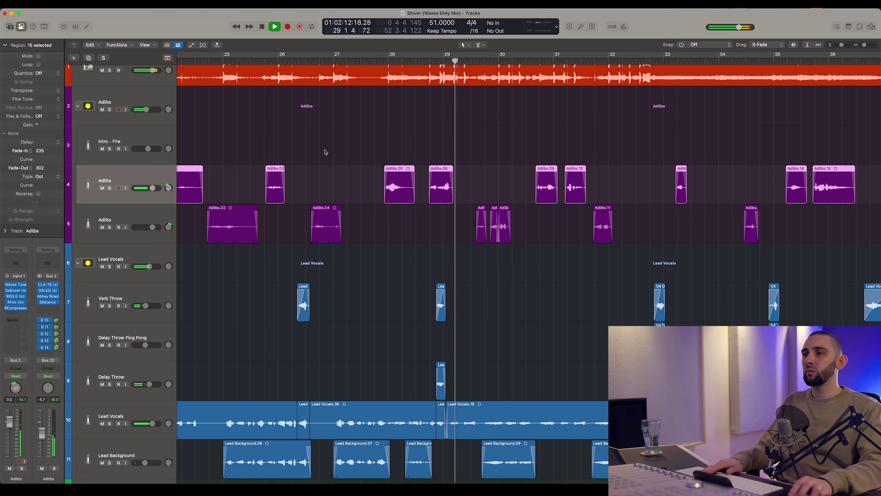
scroll(510, 136, "down", 4)
scroll(512, 134, "right", 1)
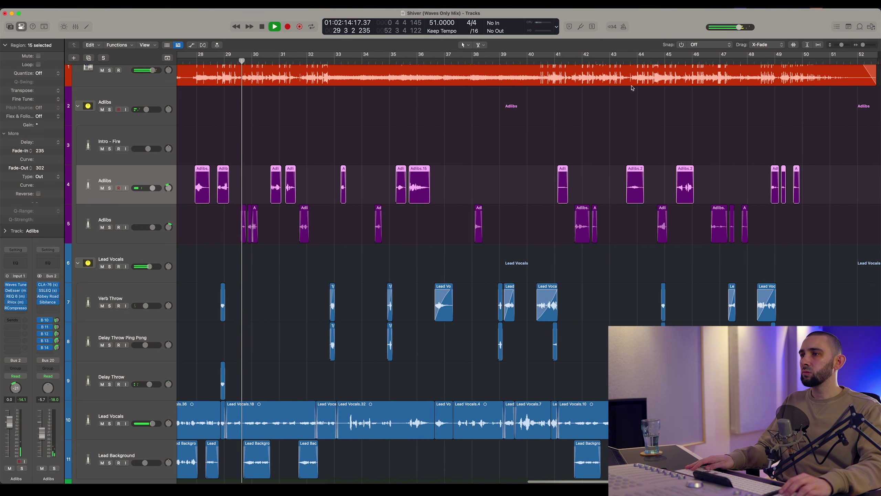
left_click(627, 60)
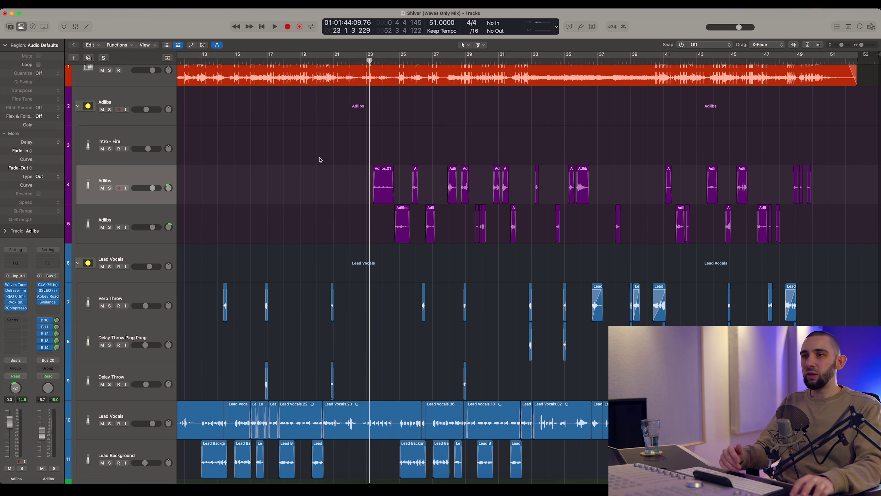
Look over the lead, fill and harmony tracks, and select the upper Adlibs track with its regions enlarged around bar 23
scroll(320, 160, "down", 5)
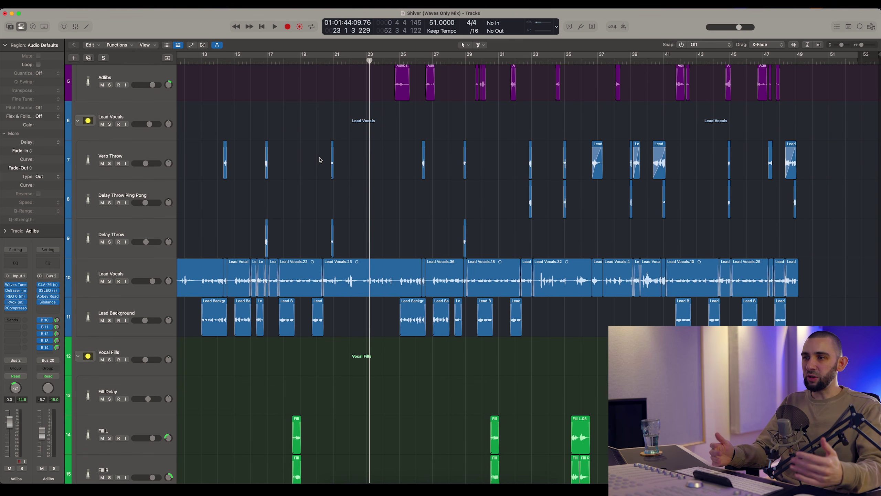
scroll(320, 160, "down", 10)
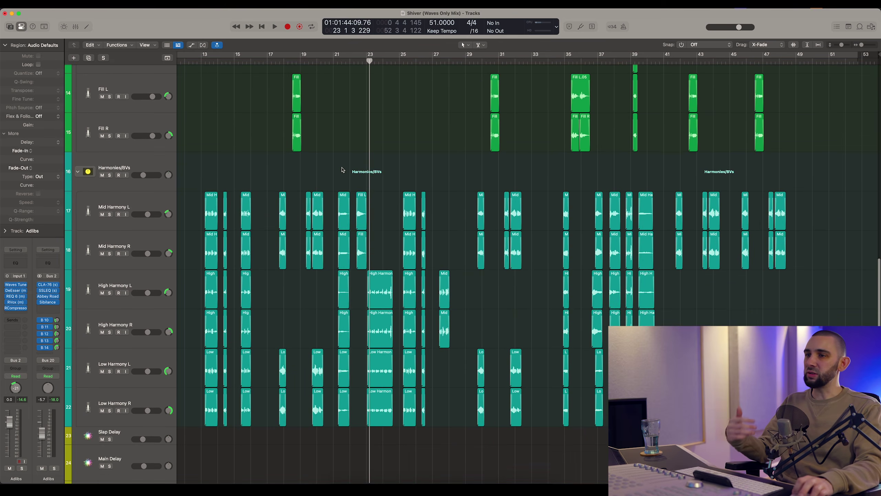
scroll(342, 170, "up", 15)
key("super+Right")
key("super+Right")
key("super+Right")
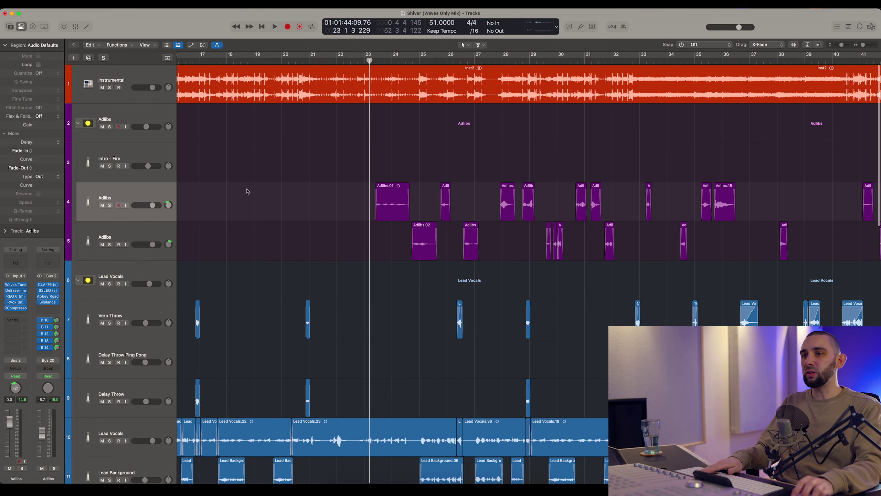
left_click(111, 200)
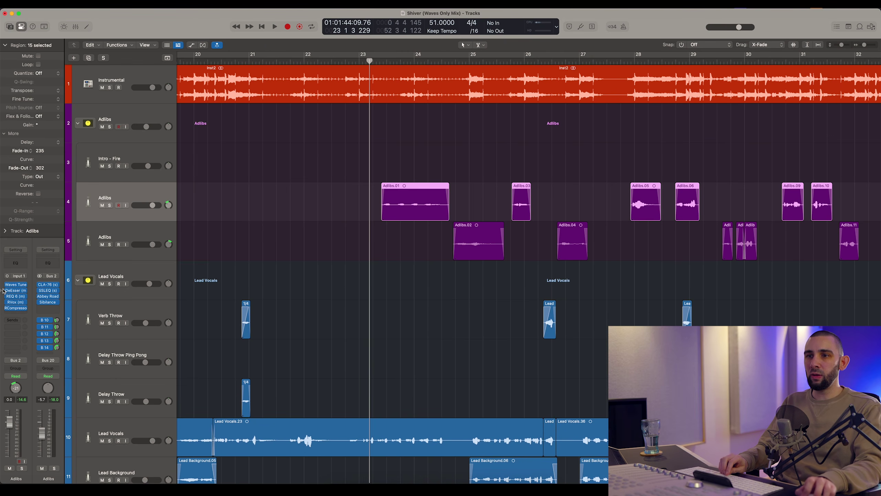
Select the upper and lower Adlibs tracks in turn to look over their regions from bar 23 onward
key("Down")
left_click(281, 206)
key("super+Left")
key("super+Left")
key("super+Left")
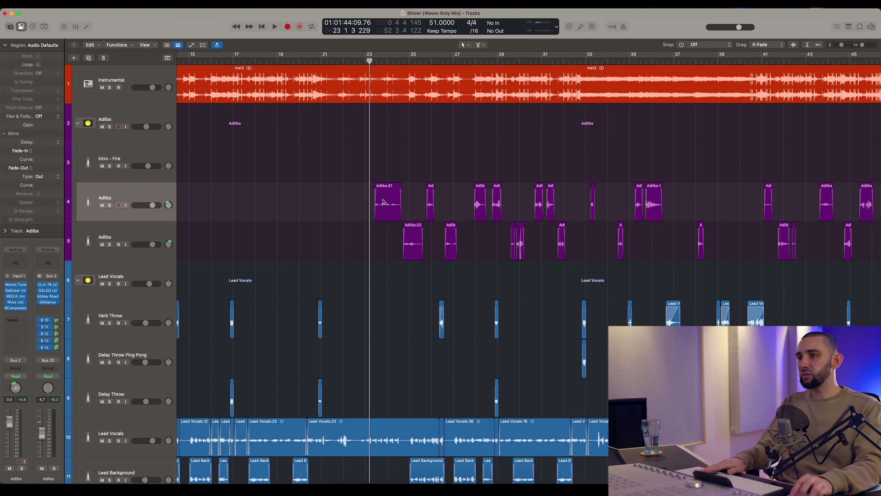
left_click(119, 219)
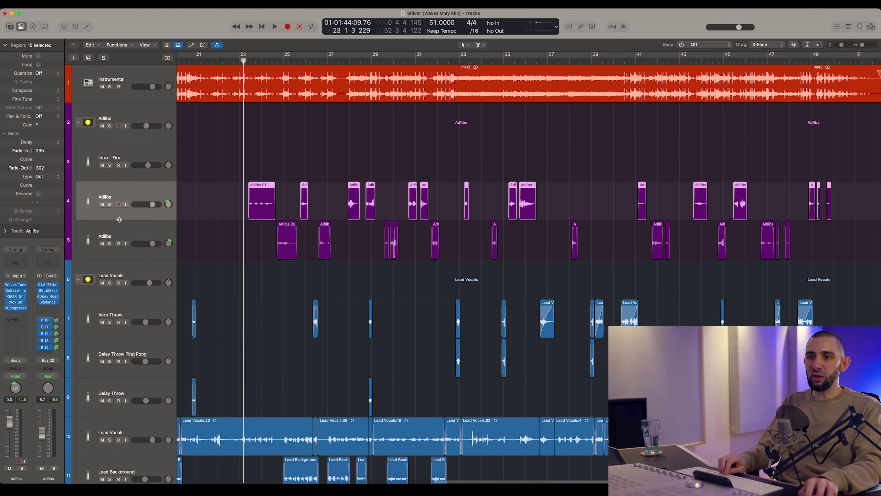
left_click(125, 228)
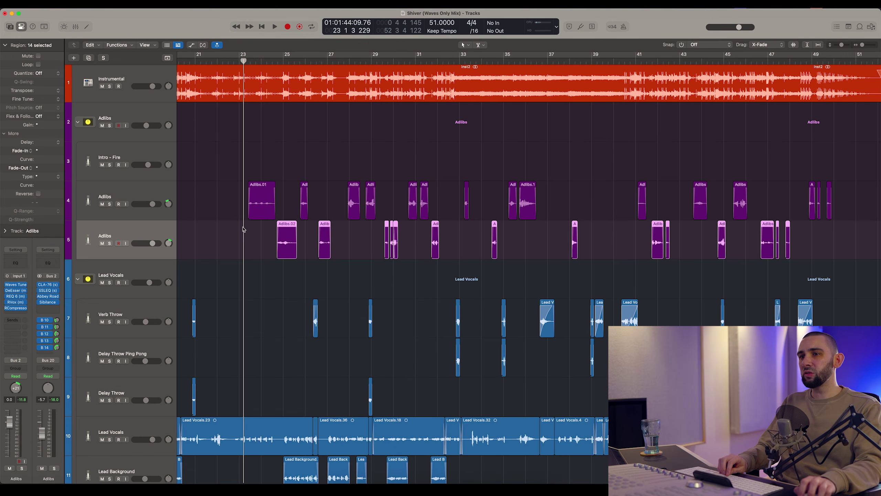
left_click(228, 233)
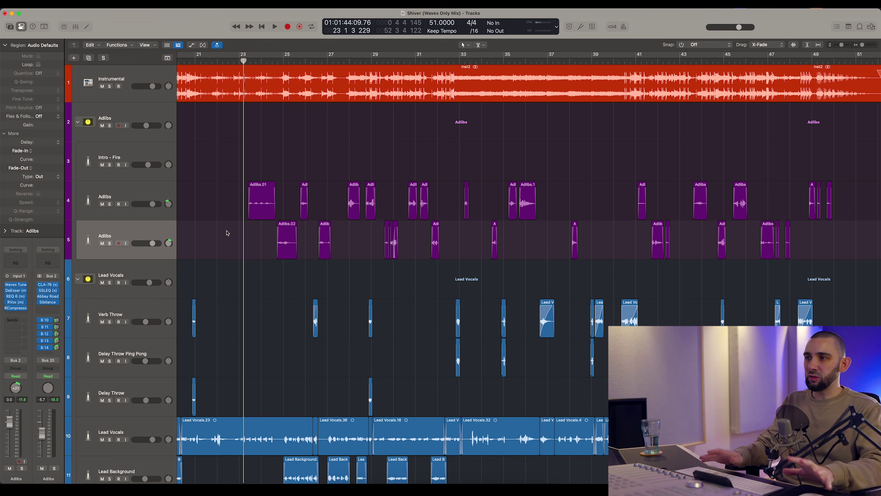
Switch between the two Adlibs tracks and examine how their regions alternate through the rest of the song
key("z")
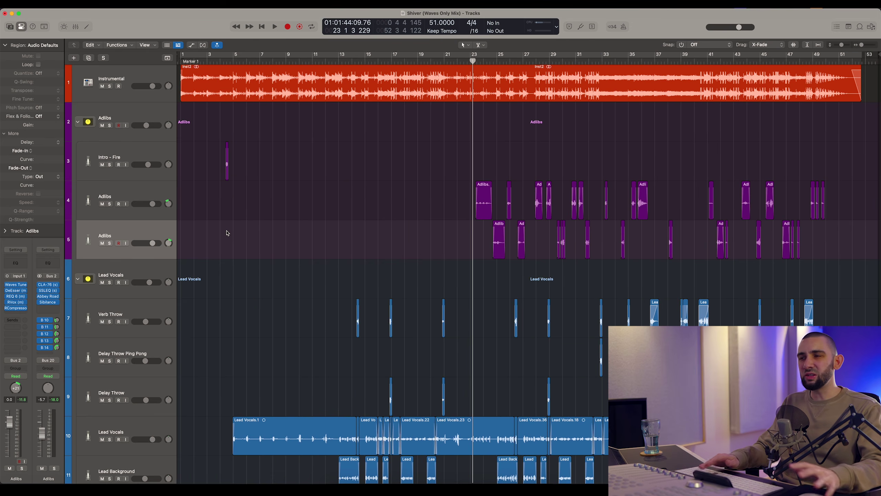
key("z")
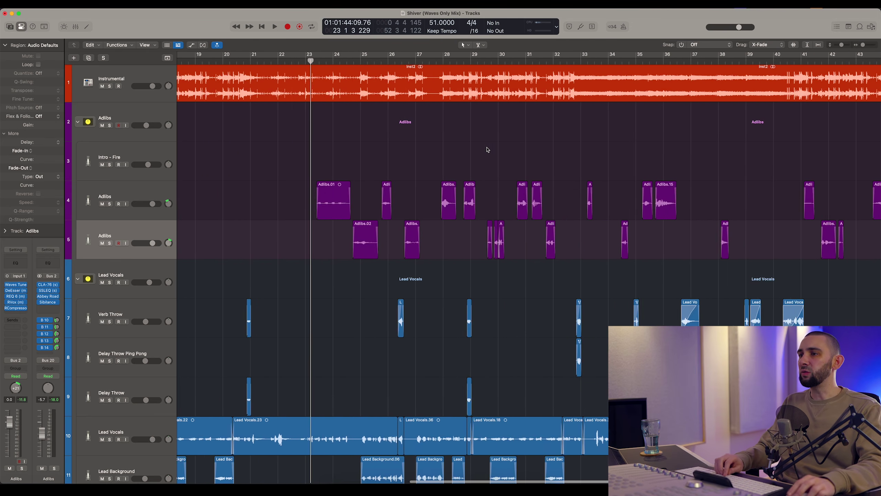
key("Up")
key("Down")
key("Up")
key("Down")
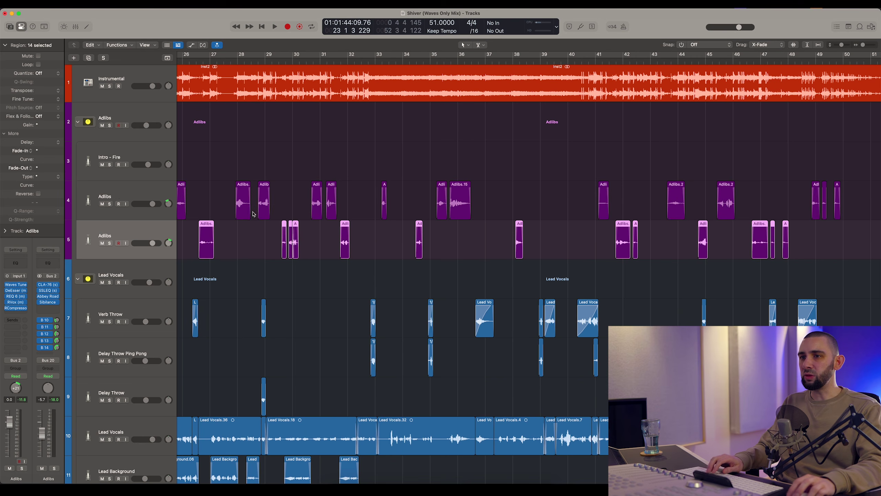
scroll(253, 214, "left", 5)
key("super+Left")
left_click(215, 225)
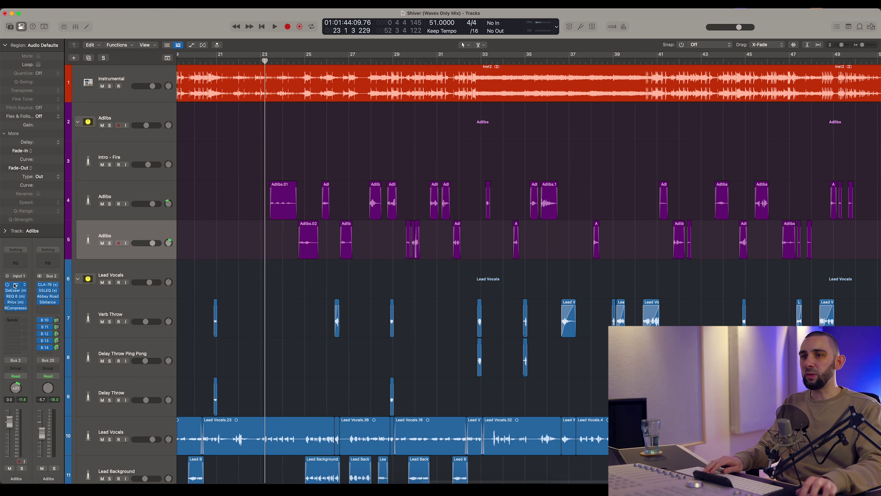
Select the upper Adlibs track, view its Waves Tune Real-Time settings and close the plug-in
key("Up")
left_click(14, 285)
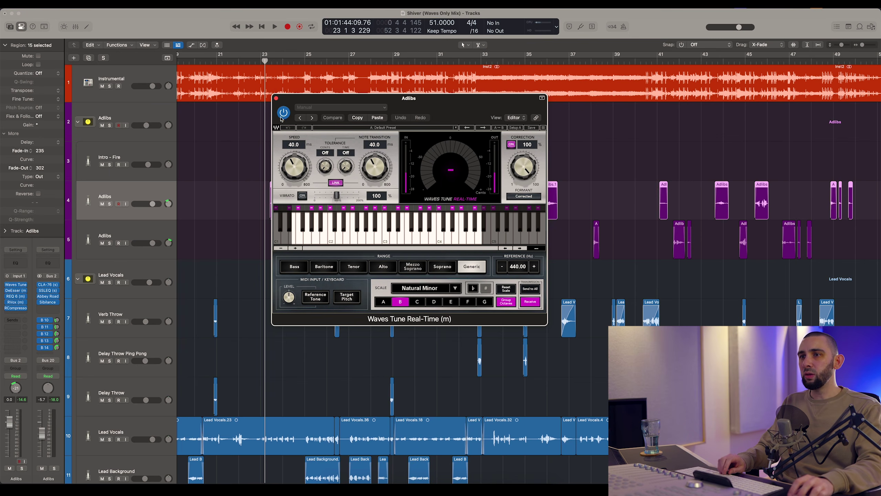
left_click(276, 98)
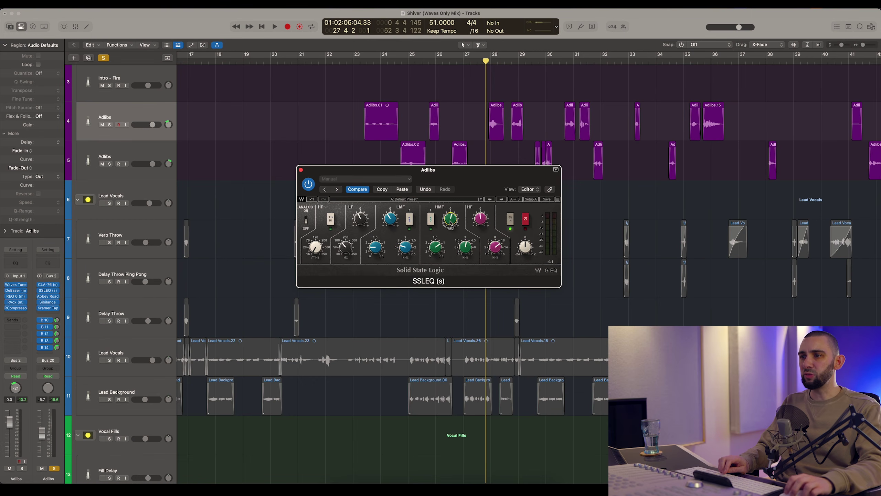
Close the Adlibs bus SSLEQ and look over the ad-lib, lead vocal and fill tracks
scroll(504, 111, "down", 3)
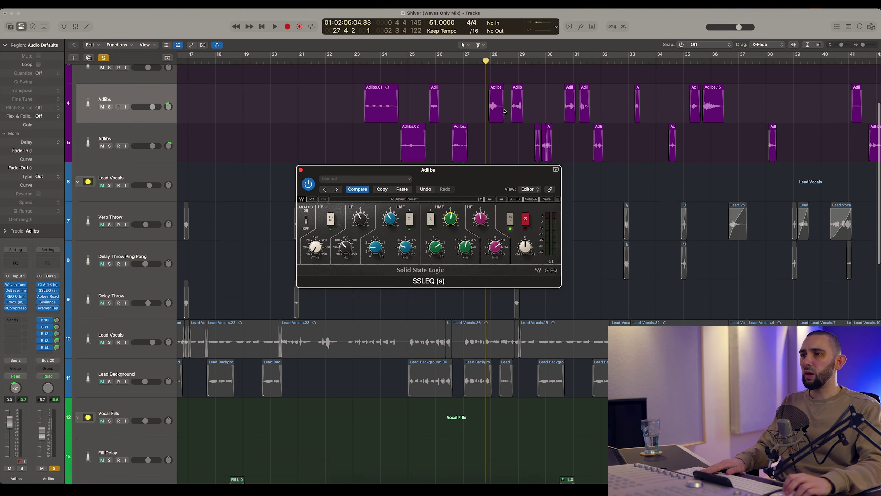
left_click(493, 128)
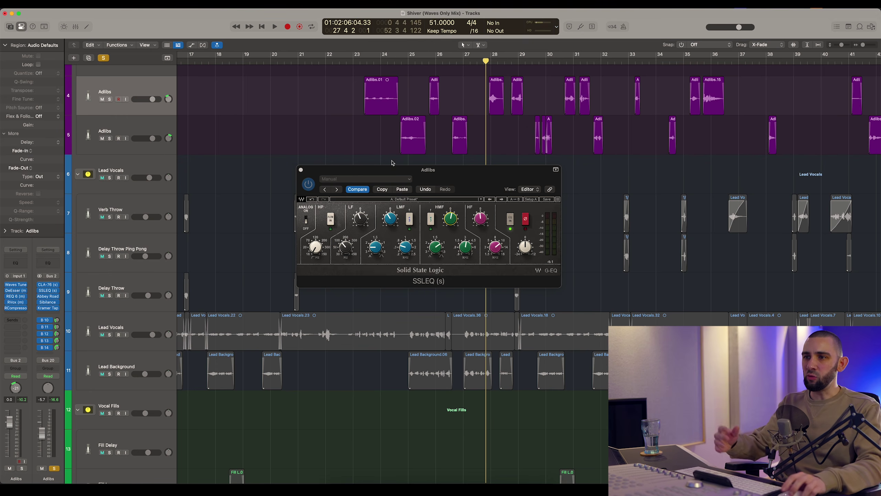
left_click(301, 170)
scroll(453, 173, "right", 5)
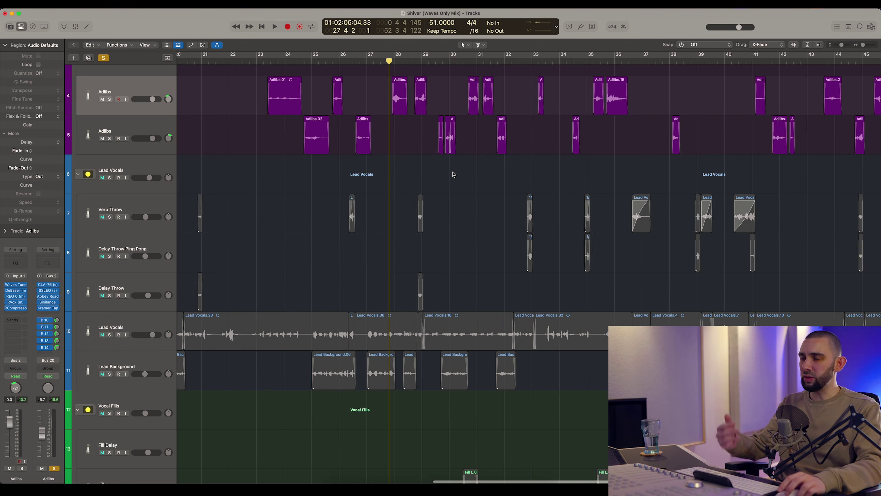
scroll(453, 173, "down", 10)
scroll(380, 271, "up", 10)
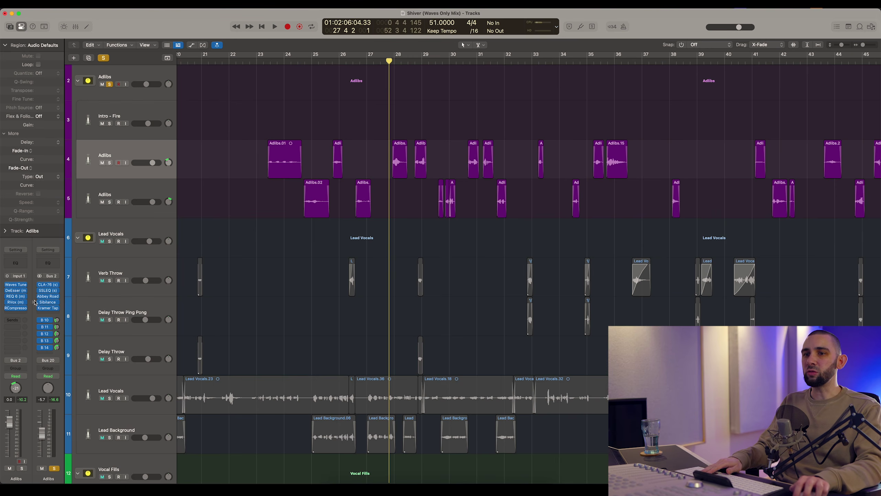
Reopen the Adlibs bus SSLEQ and play the soloed ad-libs from about bar 27, comparing the EQ bypassed and enabled
left_click(48, 291)
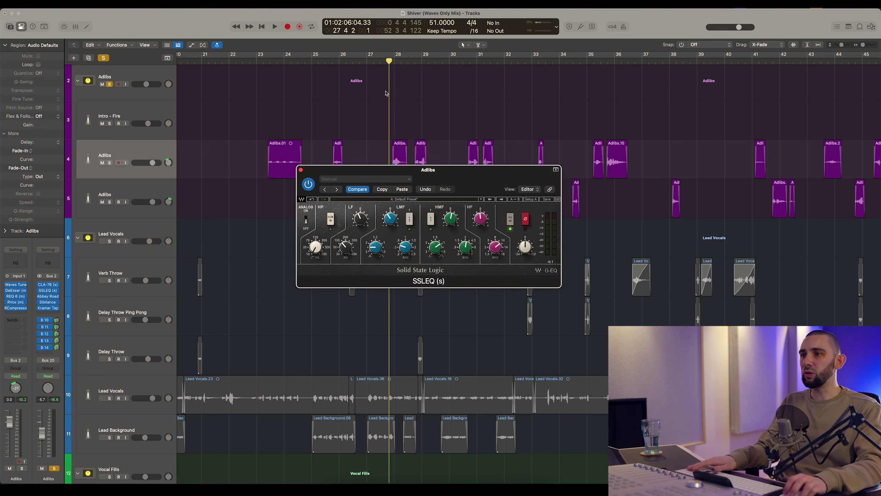
scroll(386, 92, "up", 3)
key("space")
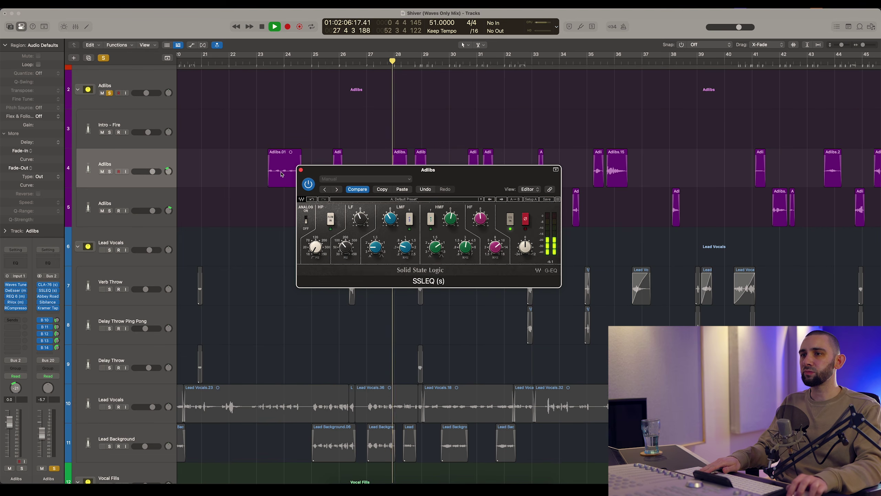
scroll(282, 174, "down", 3)
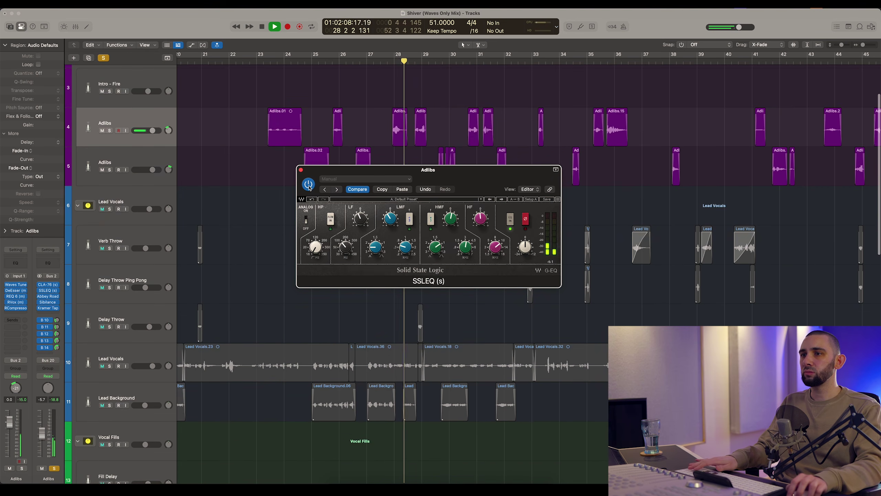
left_click(309, 186)
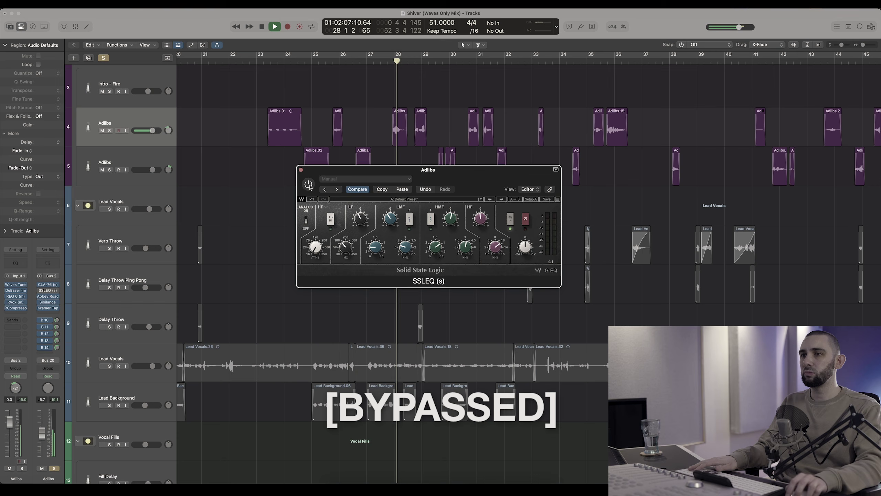
left_click(308, 185)
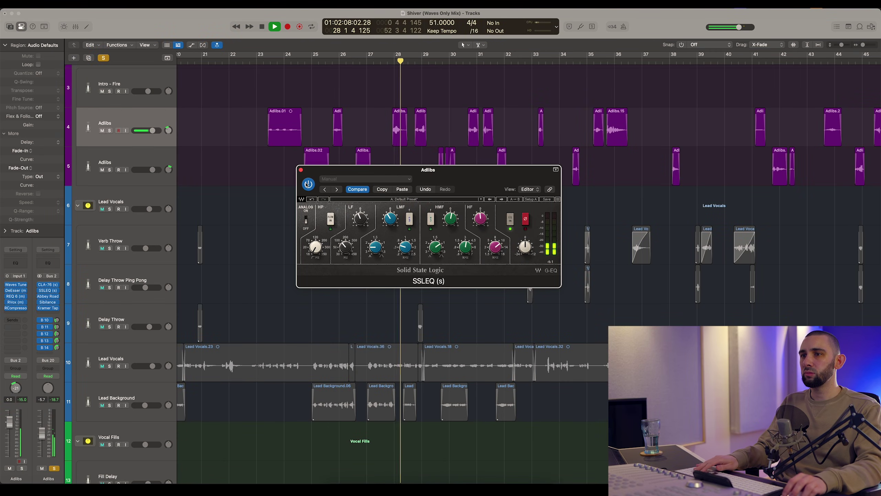
Turn off the solo and follow the ad-libs in full-mix playback around bar 28 with the regions enlarged
left_click(103, 58)
scroll(399, 148, "down", 2)
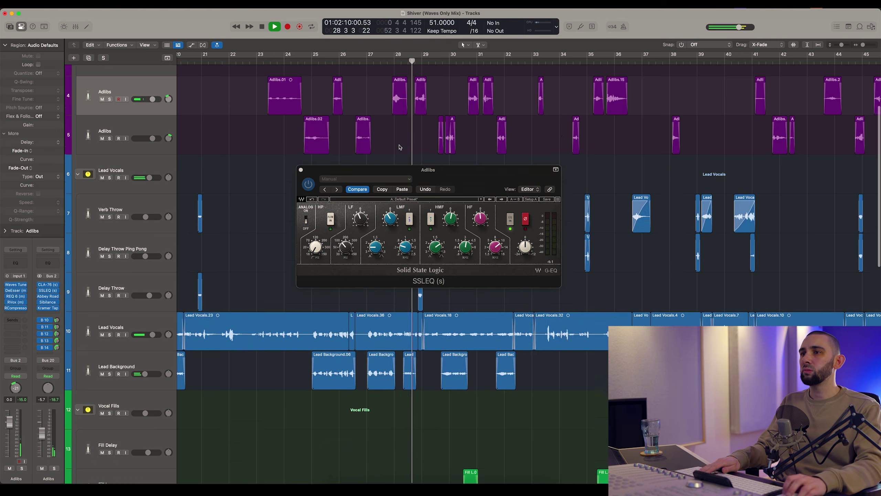
key("super+Right")
key("super+Right")
key("super+Right")
key("super+Right")
key("super+Right")
scroll(409, 84, "up", 2)
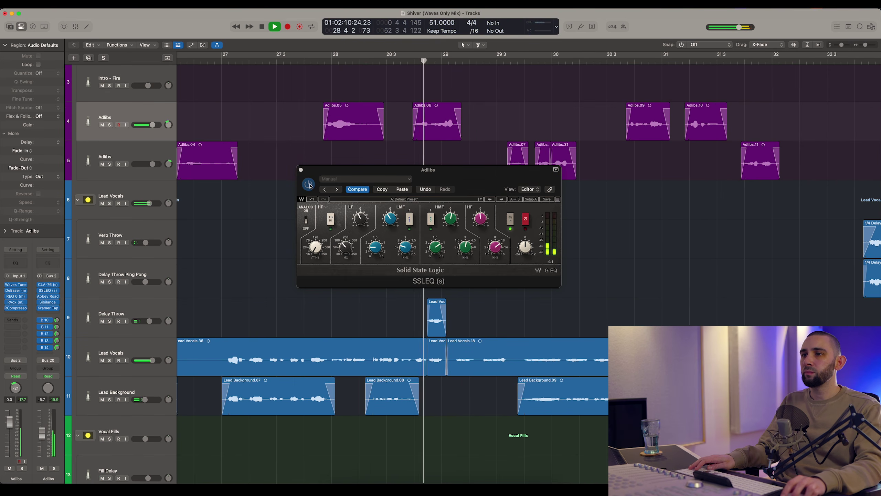
Compare the SSLEQ bypassed and enabled in the full mix around bar 29, close it and stop playback
left_click(309, 184)
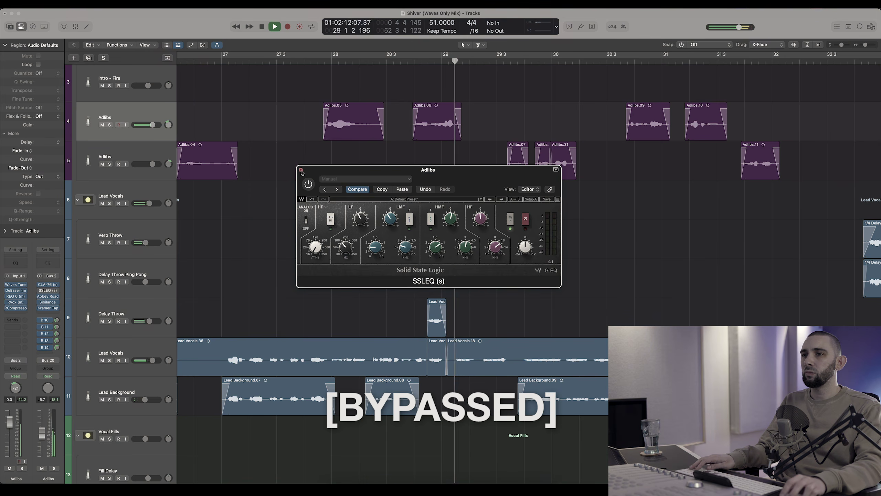
left_click(309, 184)
key("cmd+w")
key("cmd+Left")
key("space")
Open the Abbey Road Saturator on the Adlibs bus and examine its settings
left_click(47, 296)
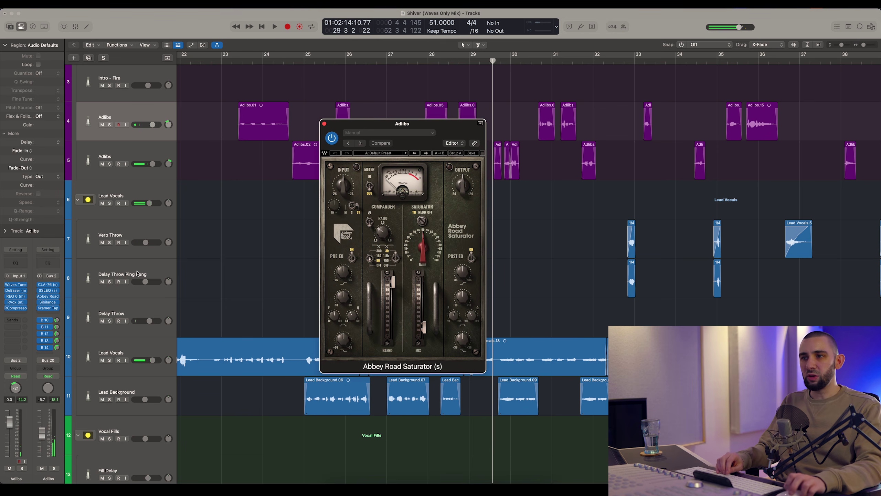
left_click_drag(354, 124, 370, 142)
scroll(236, 209, "down", 2)
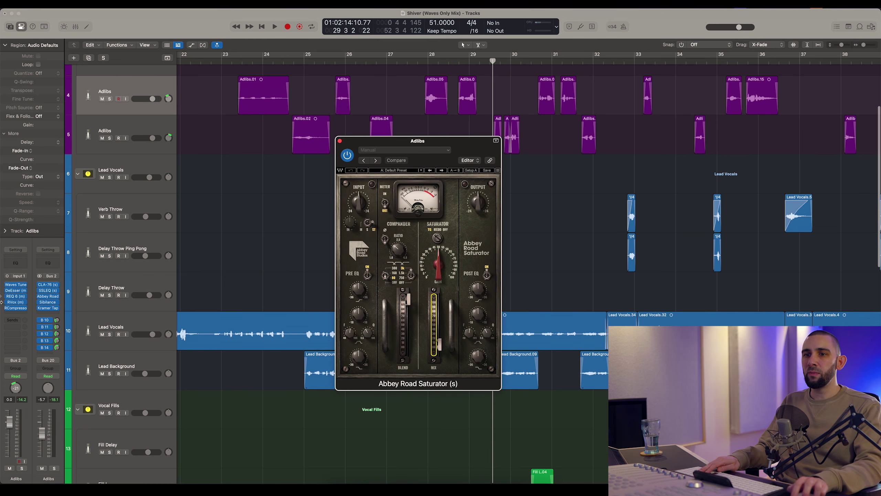
Open Kramer Tape on the Adlibs bus, close the Saturator, and examine the tape's flux and record level settings
left_click(47, 308)
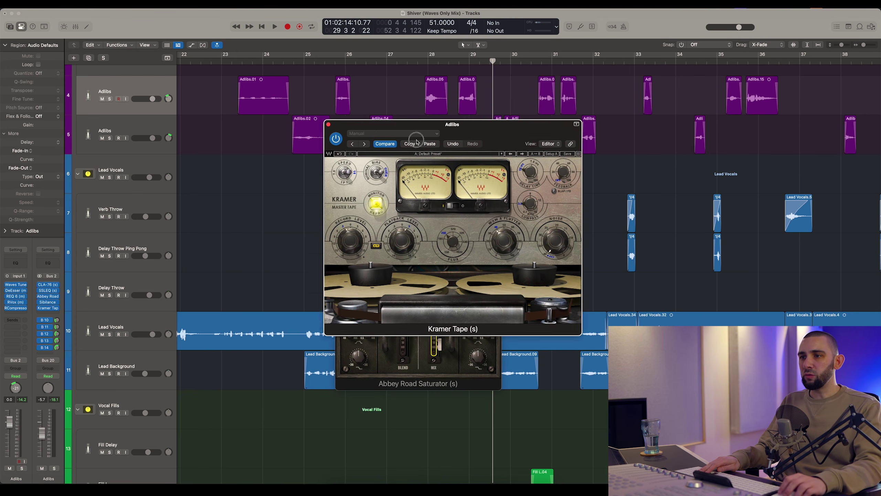
left_click(340, 141)
left_click(340, 141)
left_click_drag(451, 143, 414, 127)
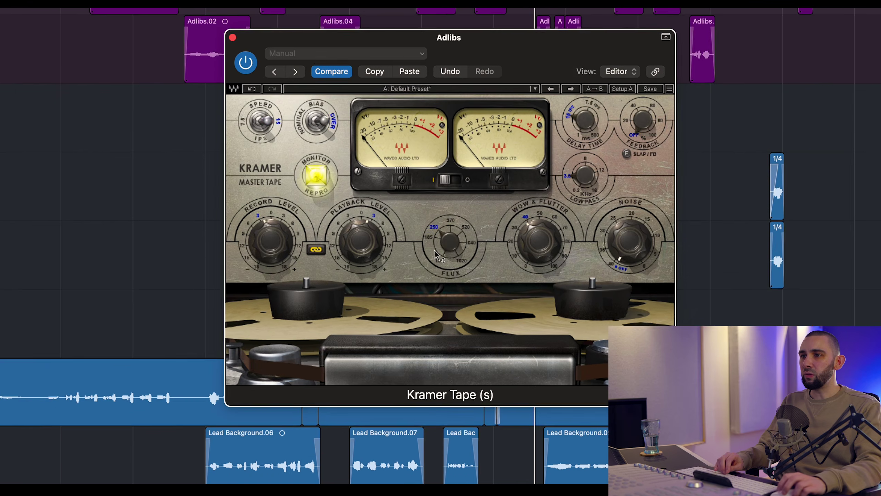
mouse_move(447, 243)
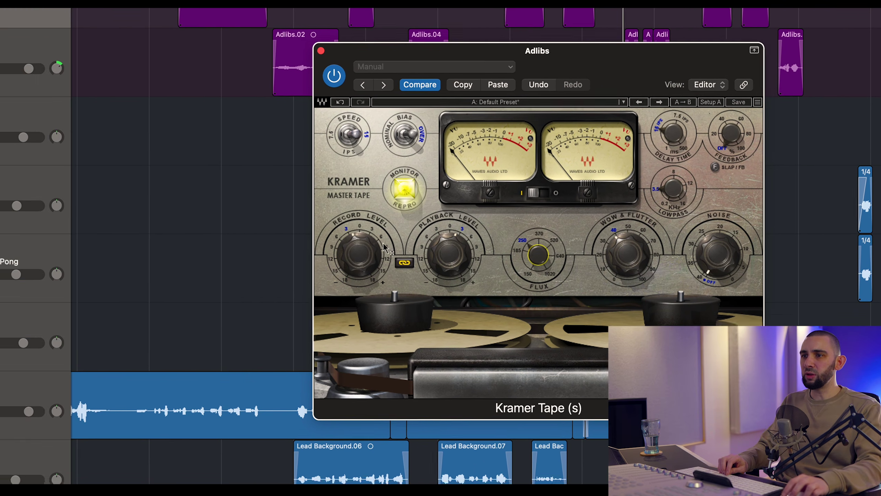
mouse_move(368, 245)
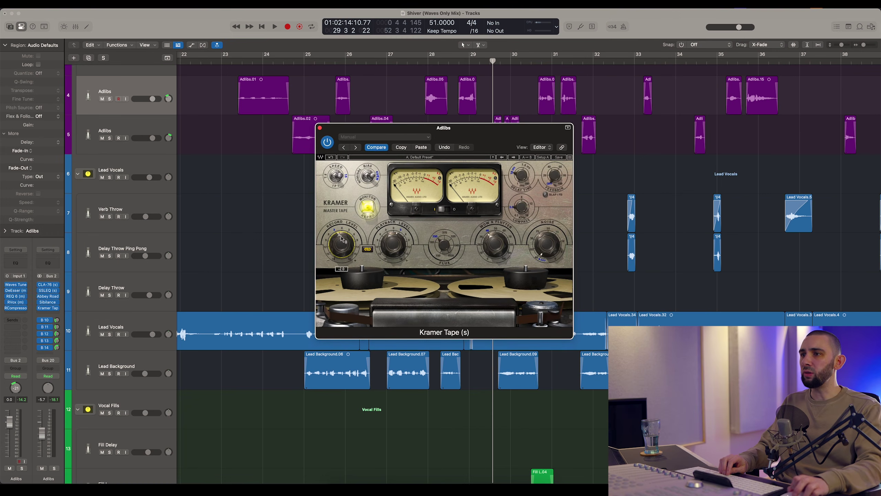
left_click_drag(397, 128, 394, 142)
left_click(432, 120)
key("cmd+Left")
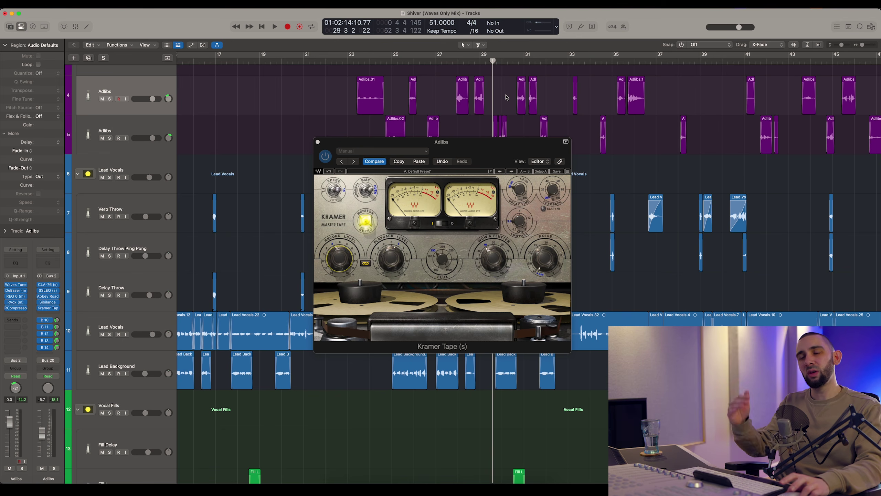
left_click_drag(488, 142, 485, 160)
Play the soloed ad-libs around bars 35 and 45, comparing Kramer Tape bypassed and enabled
left_click(516, 62)
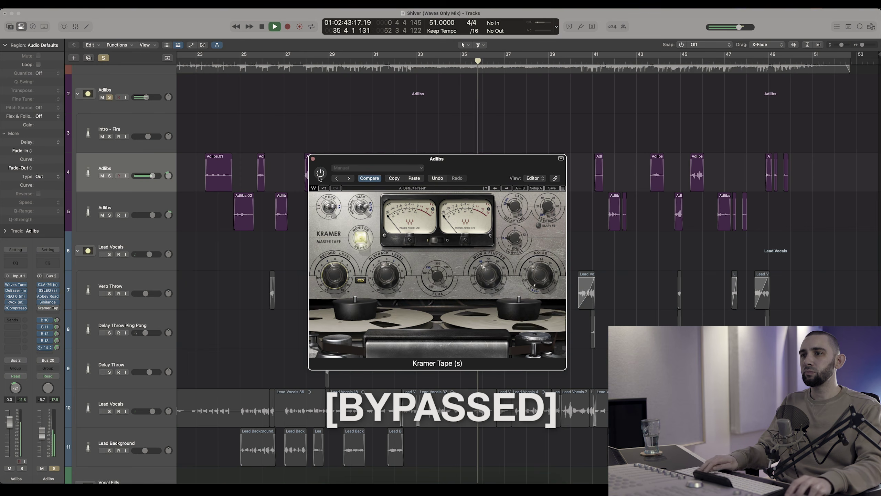
scroll(456, 87, "down", 4)
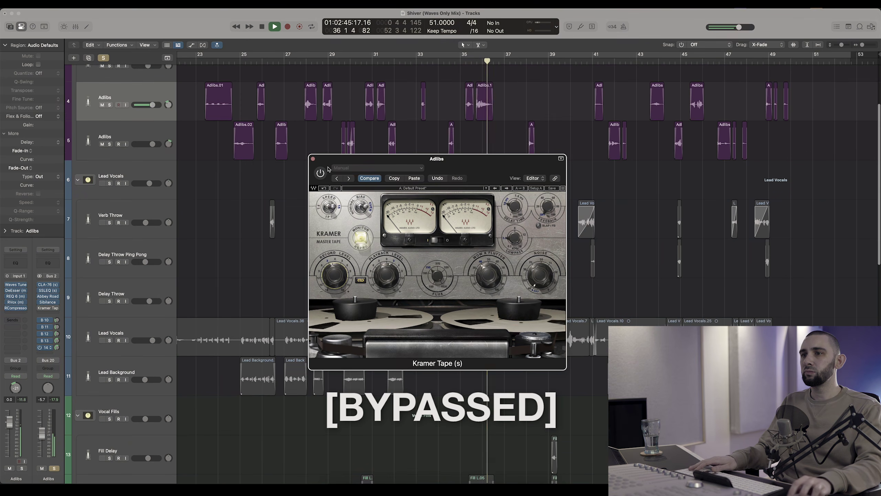
left_click(320, 174)
left_click(476, 62)
left_click(321, 173)
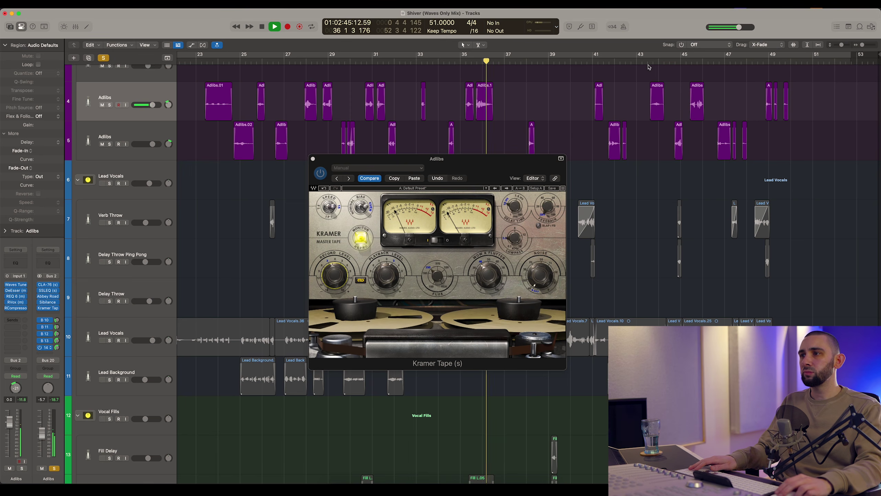
left_click(689, 61)
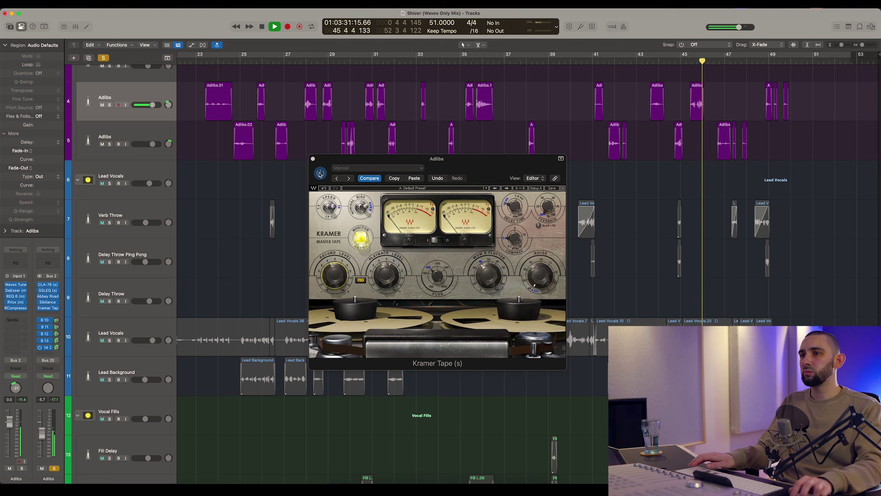
left_click(319, 173)
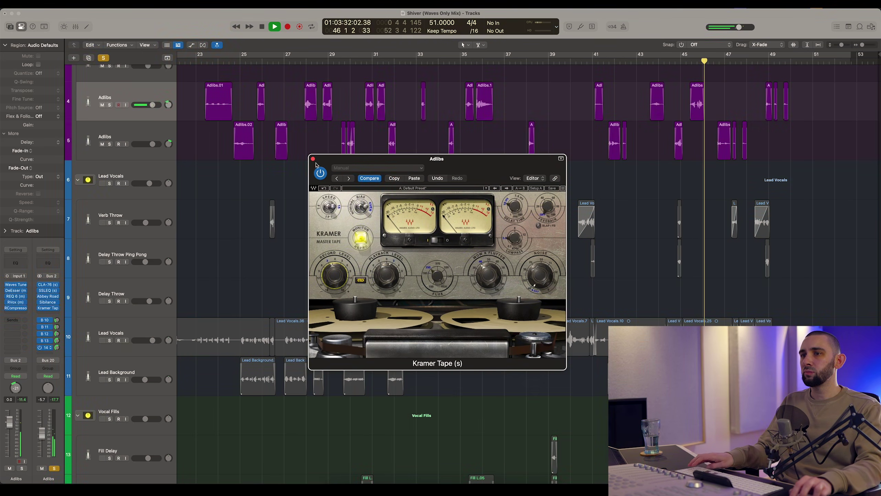
Stop playback, close Kramer Tape and show the full length of the song
key("space")
left_click(313, 159)
key("super+Left")
key("super+Left")
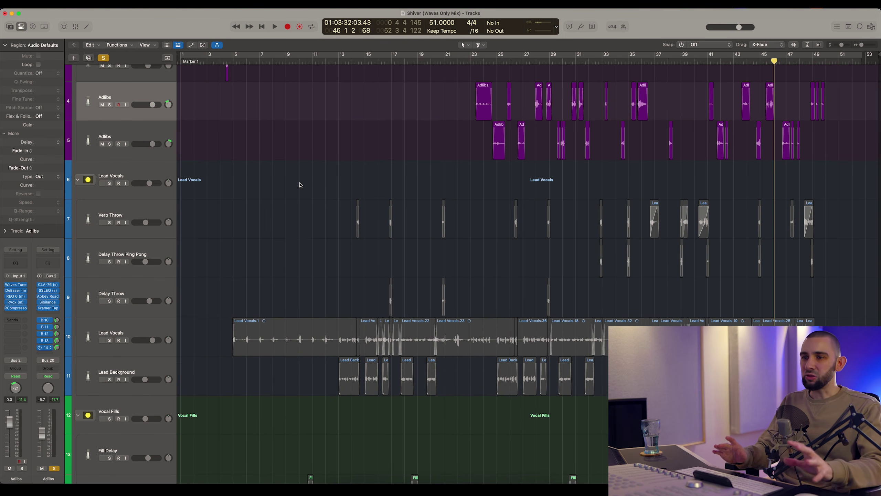
Select the lower Adlibs track and play the soloed ad-libs around bars 46 and 47
left_click(147, 125)
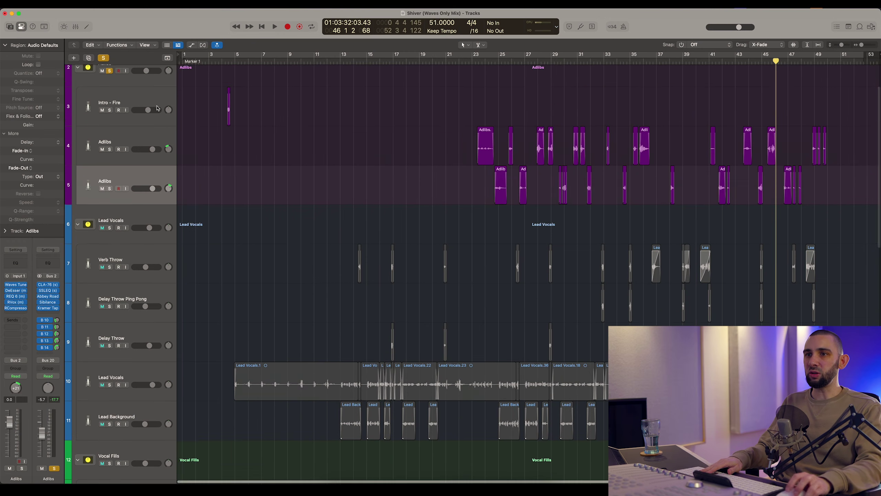
key("super+Right")
scroll(430, 76, "up", 3)
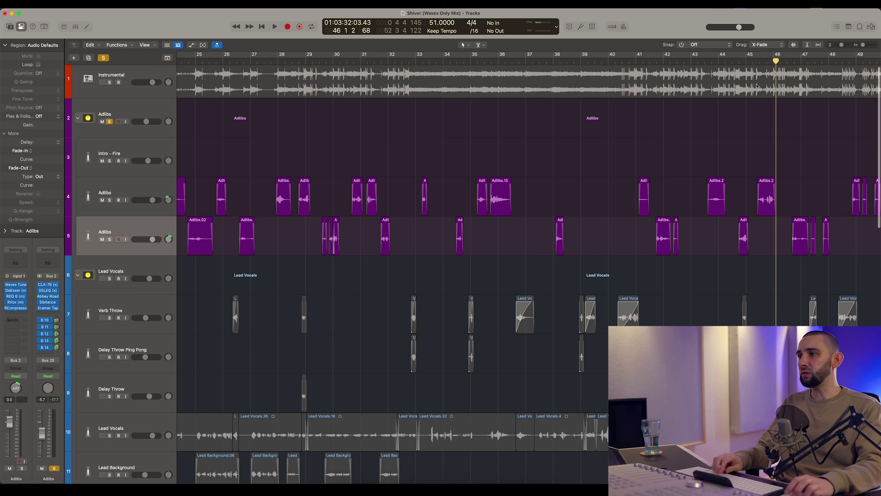
scroll(751, 129, "right", 10)
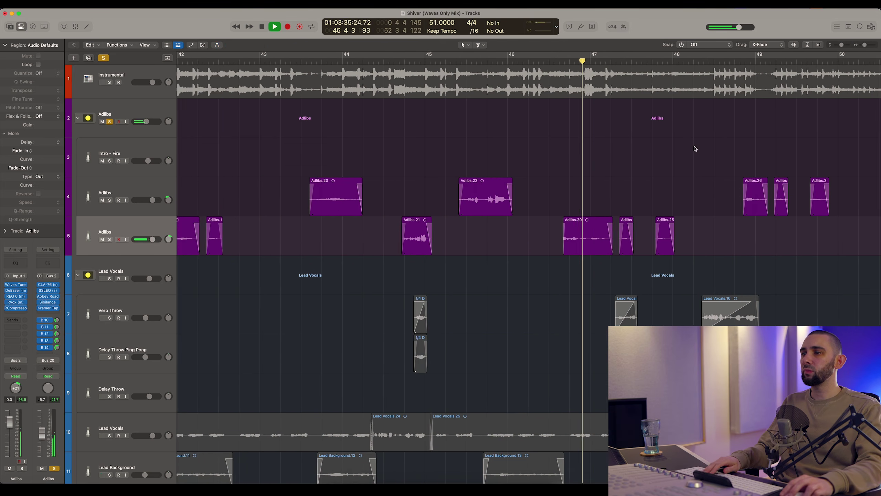
scroll(621, 159, "right", 3)
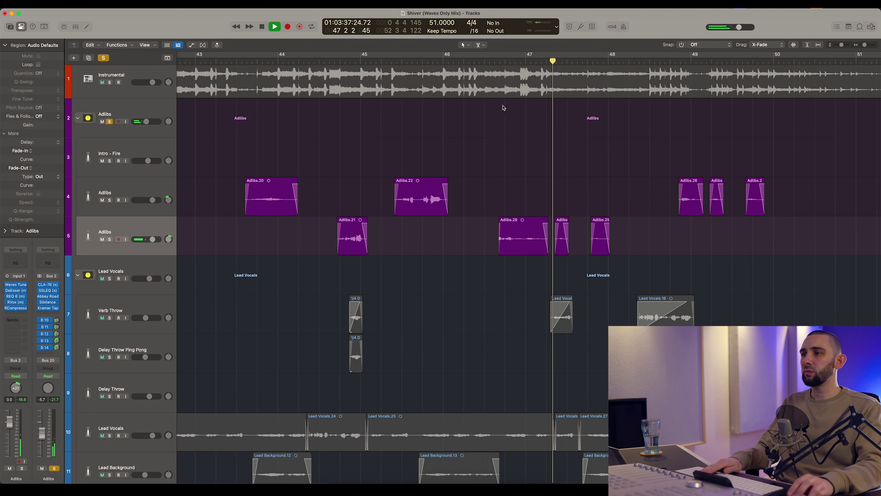
Replay the soloed ad-libs from around bar 46, comparing the Adlibs bus with its Bus 14 send off and on
key("space")
left_click(138, 225)
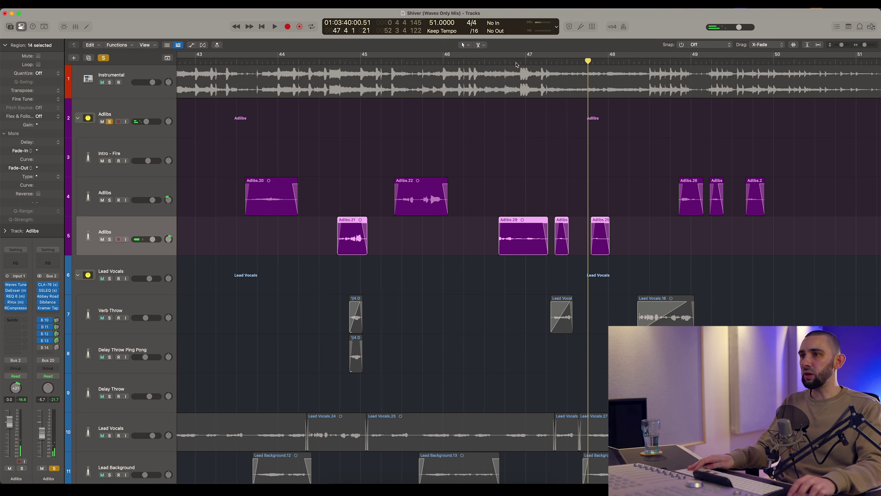
left_click(496, 61)
key("space")
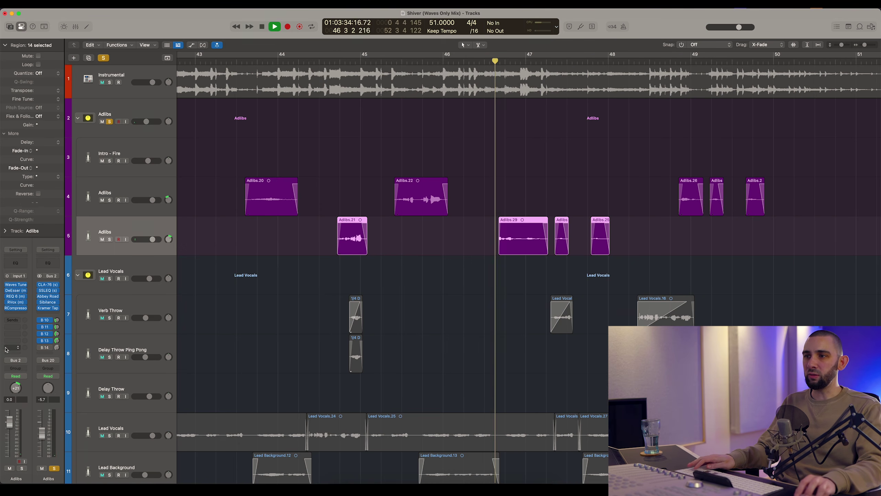
left_click(40, 347)
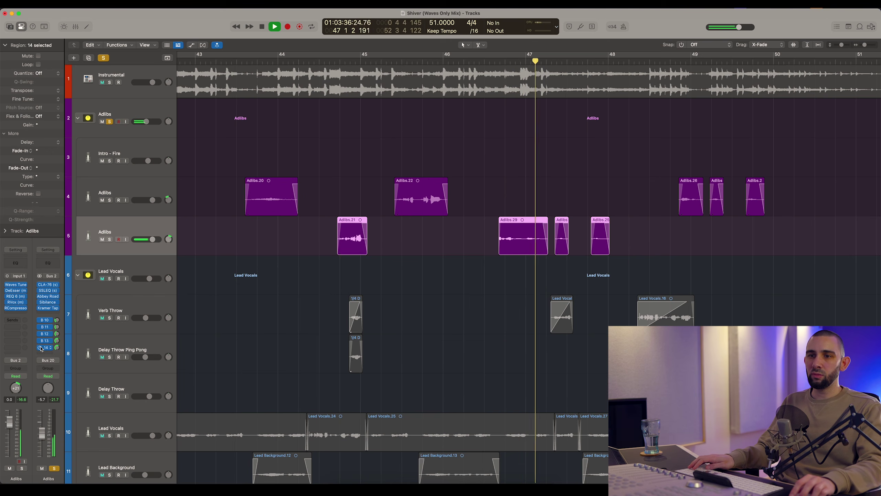
key("space")
Show the full length of the song and unsolo the Adlibs bus
left_click(213, 274)
key("z")
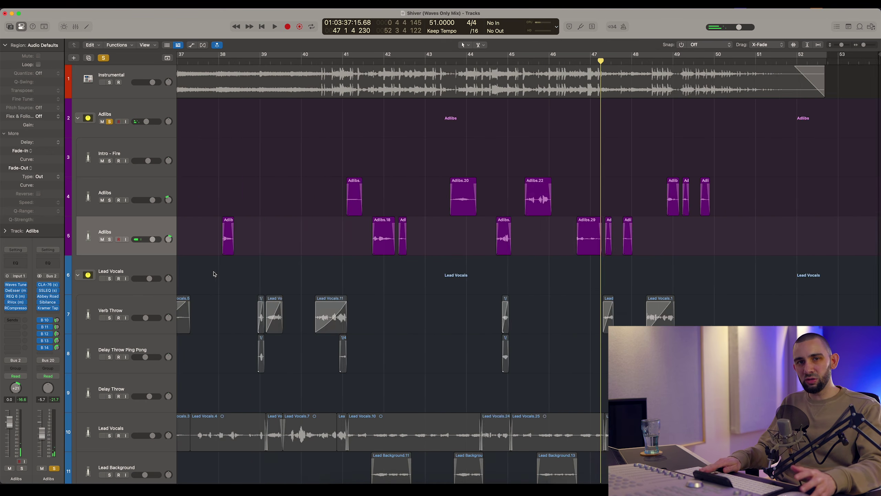
left_click(111, 122)
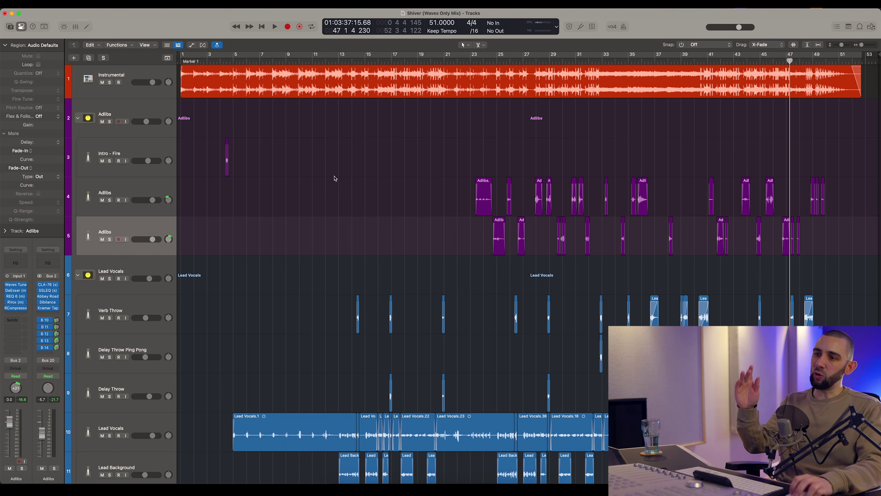
Look over the vocal fill and harmony tracks and place the playhead around bar 40
scroll(335, 177, "down", 5)
scroll(334, 177, "down", 8)
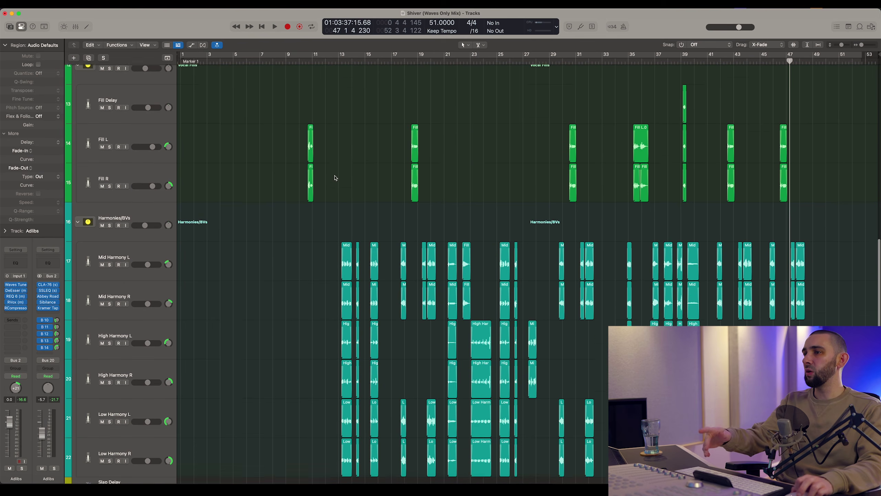
scroll(662, 88, "up", 10)
scroll(663, 88, "up", 3)
left_click(696, 59)
scroll(690, 125, "down", 15)
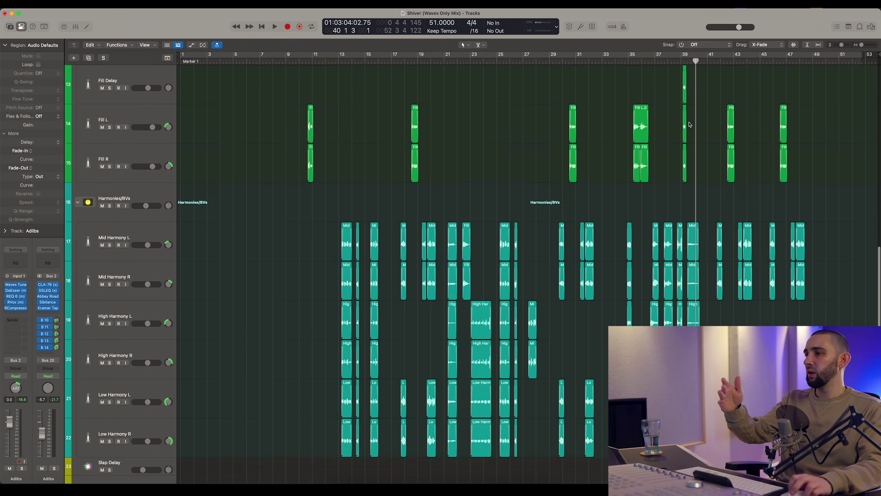
scroll(689, 121, "up", 15)
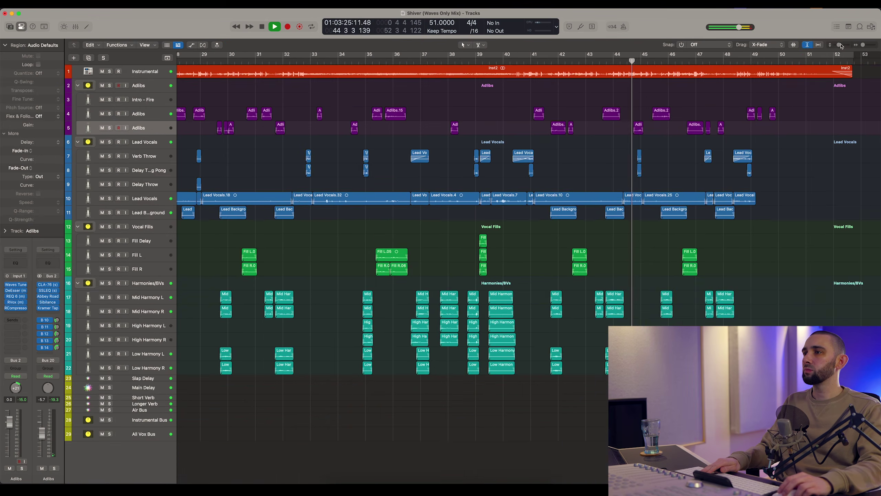
Adjust the track height to fit the vocal tracks in view while playing the full mix around bar 45
left_click_drag(838, 45, 840, 44)
scroll(787, 81, "up", 3)
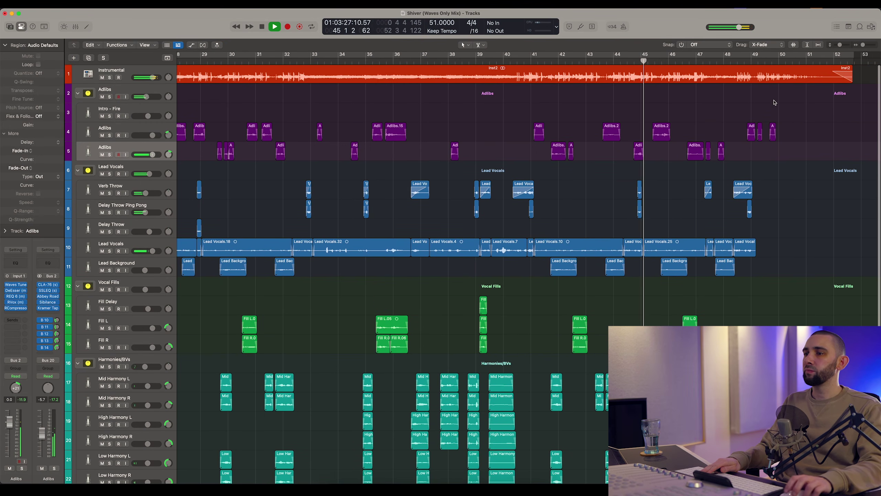
scroll(762, 97, "down", 1)
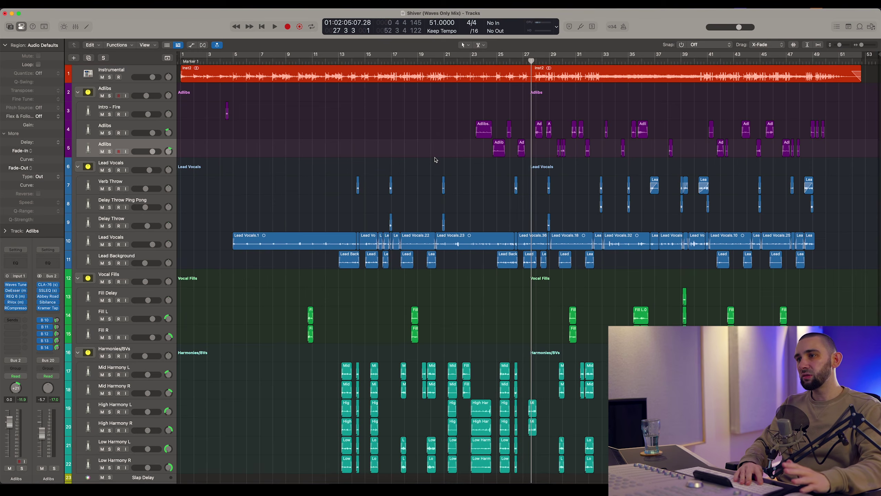
Open the mixer and the SSLComp on the Stereo Out channel, and cue playback around bar 27
key("x")
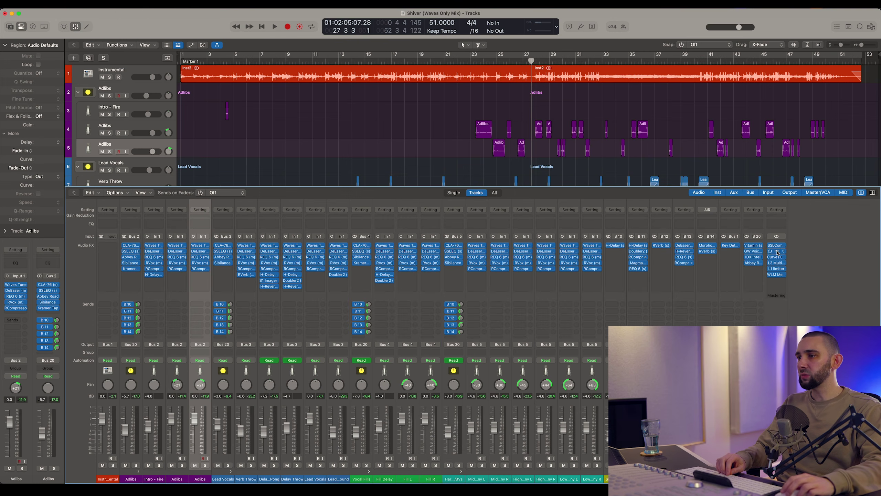
left_click(777, 245)
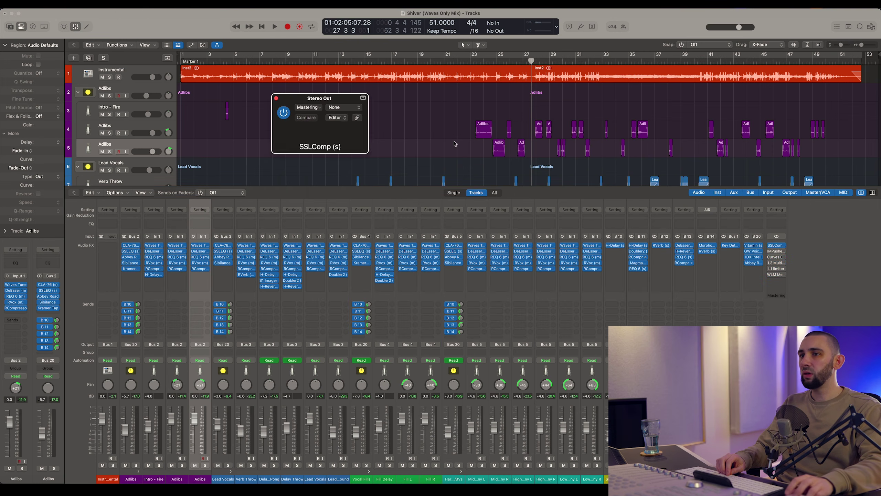
left_click_drag(342, 97, 387, 84)
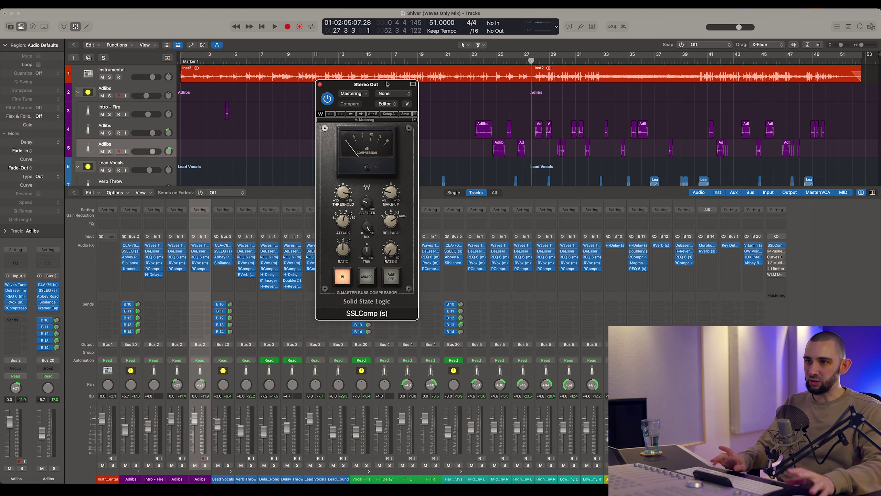
scroll(466, 95, "down", 5)
scroll(493, 94, "up", 5)
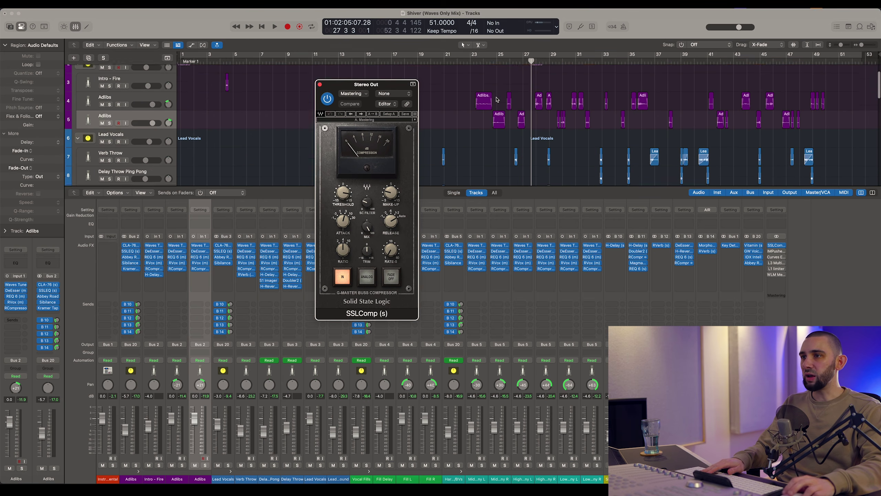
left_click(531, 61)
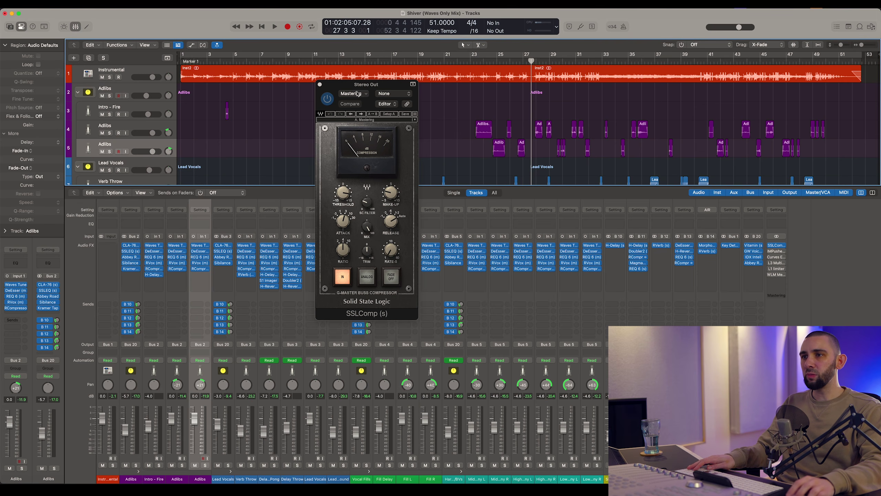
left_click_drag(364, 88, 411, 103)
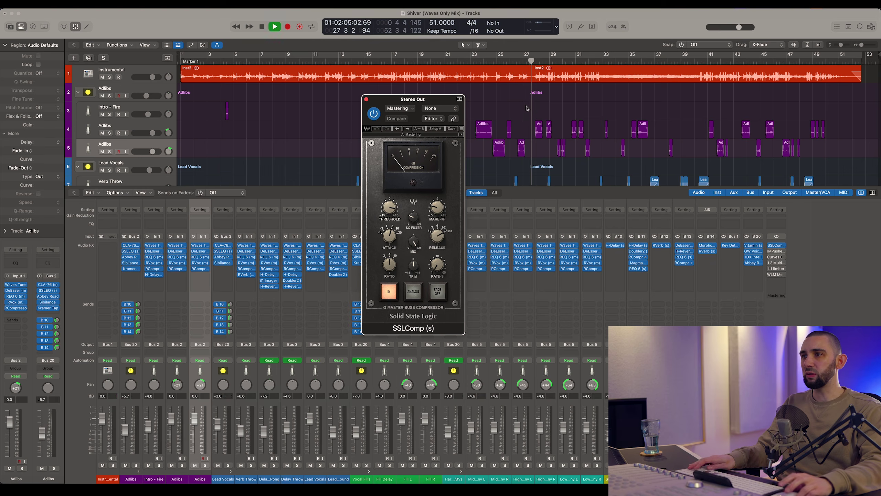
Play the full mix from around bar 27, comparing SSLComp bypassed and enabled, and close the compressor
left_click(389, 291)
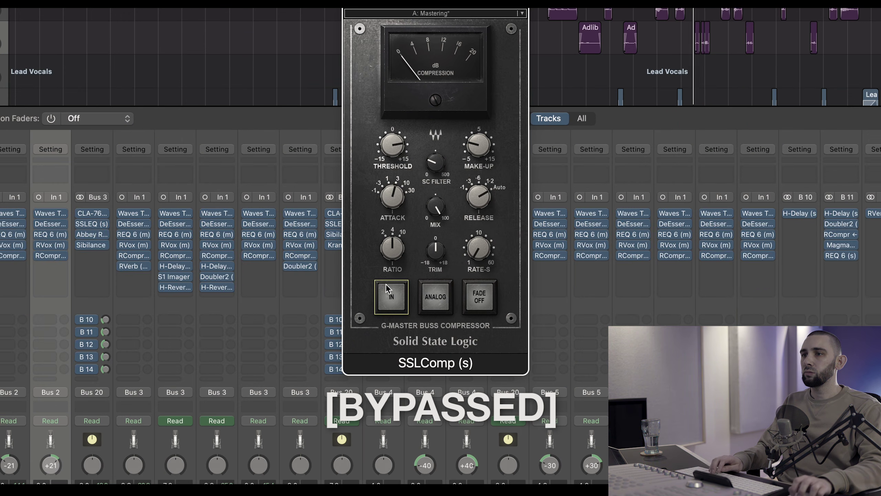
left_click(387, 289)
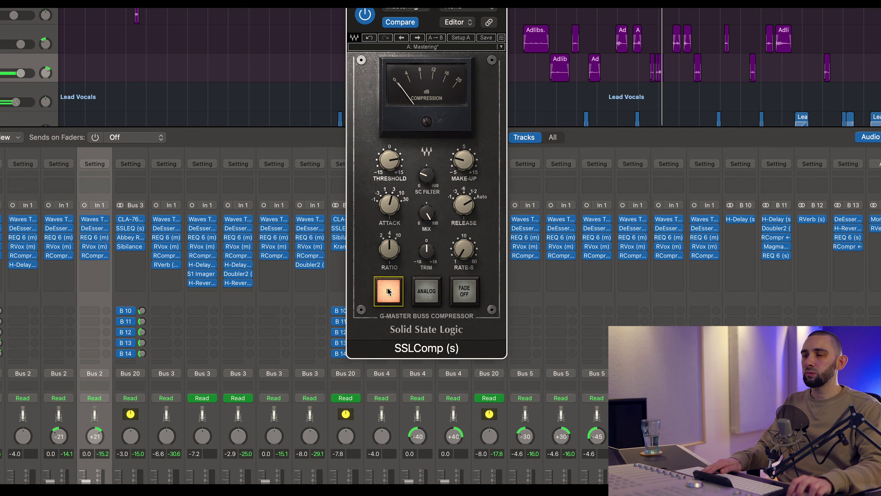
left_click(388, 291)
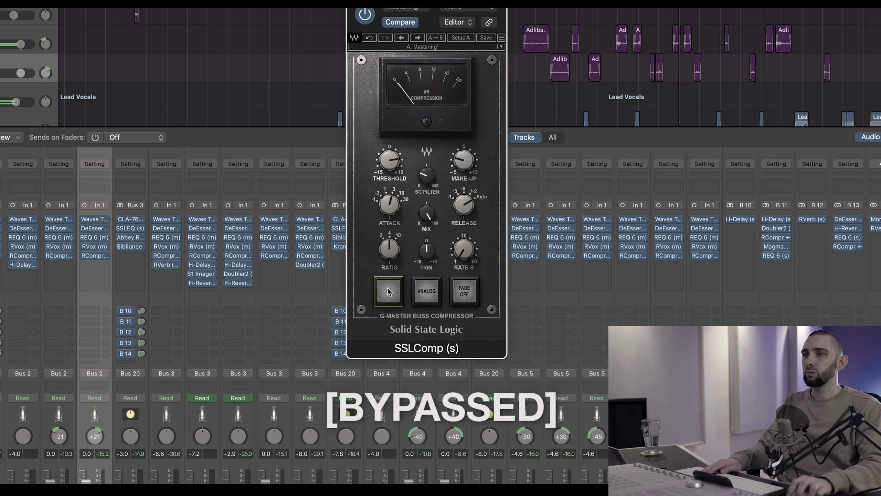
left_click(388, 291)
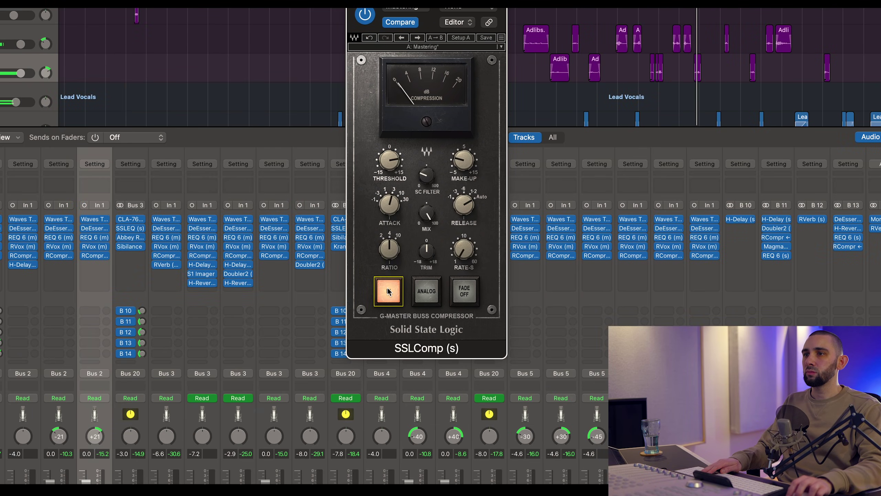
left_click(389, 291)
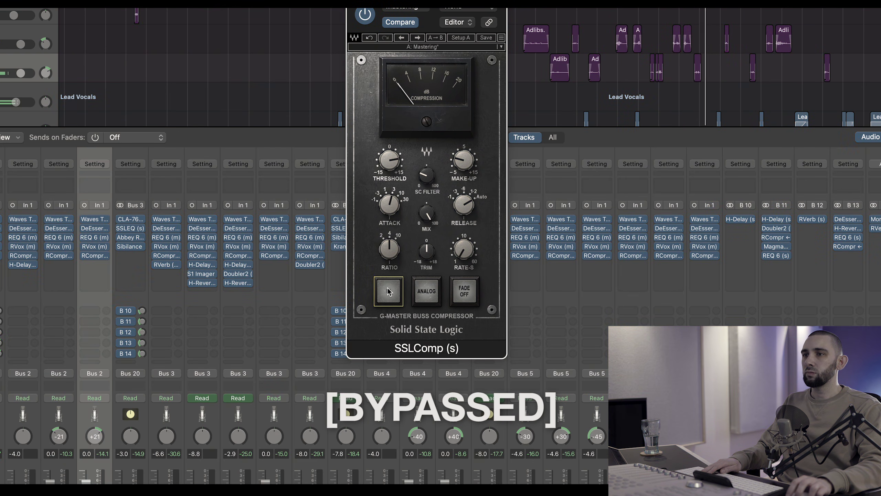
left_click(389, 291)
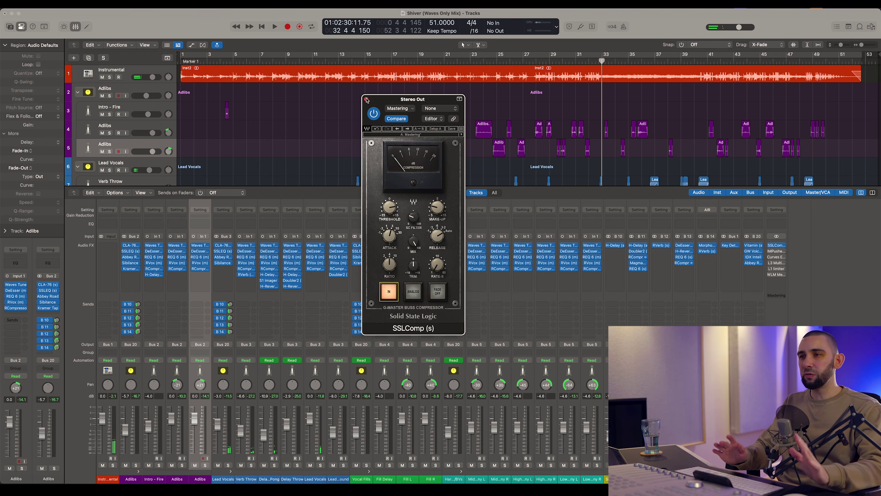
left_click(367, 100)
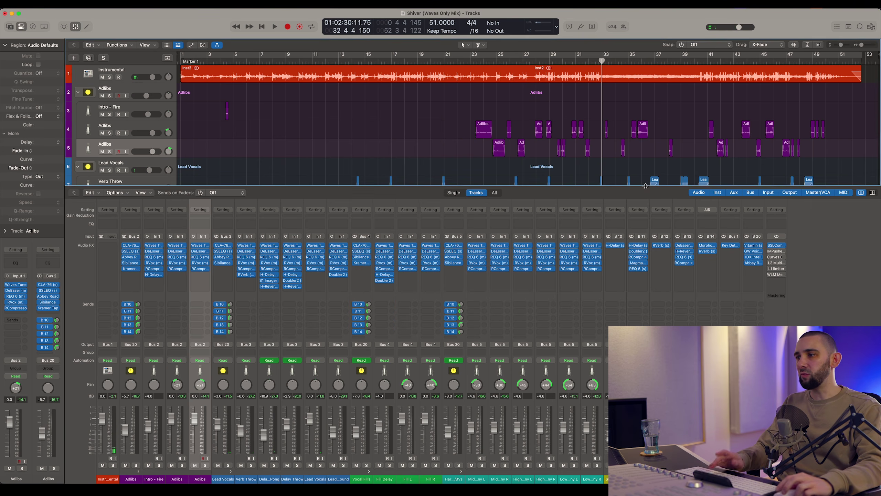
Open IMPusher on the Stereo Out channel and cue playback around bar 27
left_click(776, 251)
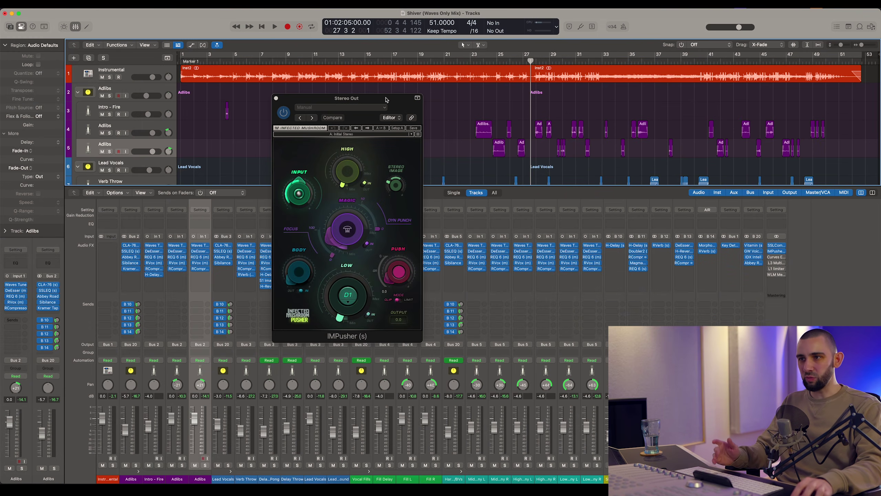
left_click_drag(387, 100, 415, 98)
key("super+Right")
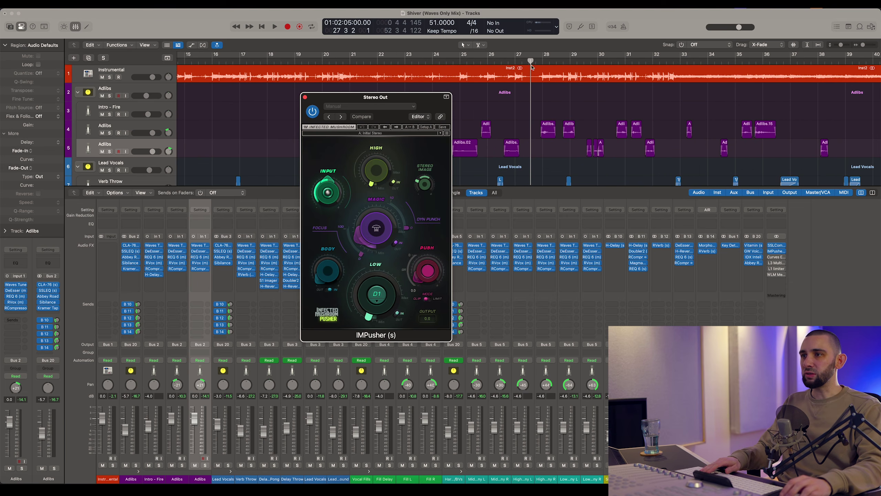
left_click(530, 62)
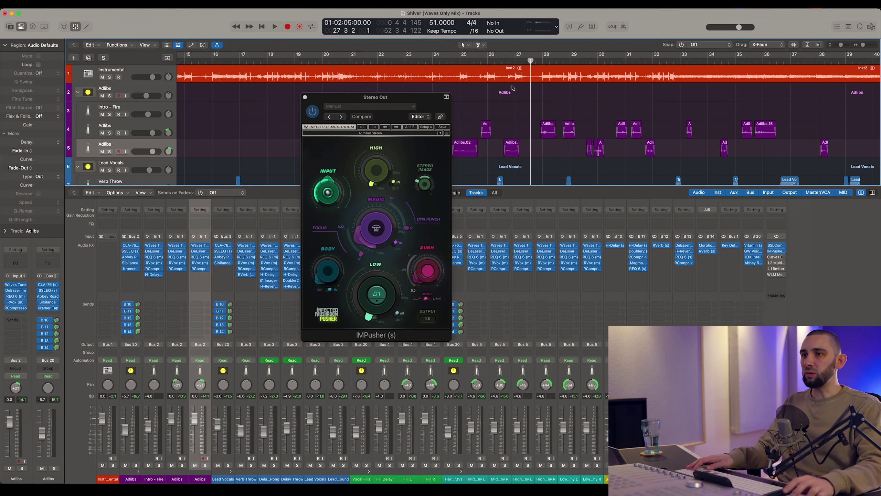
left_click_drag(363, 107, 381, 107)
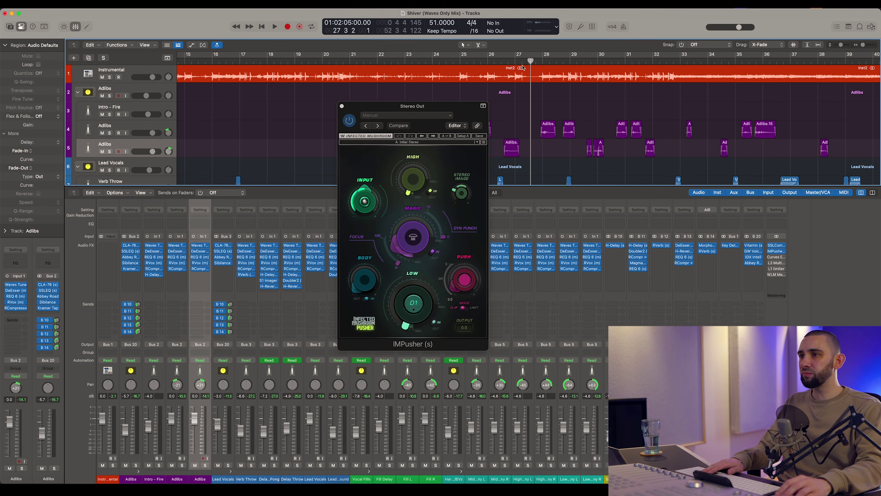
Enlarge the timeline around bar 27 and examine IMPusher's Magic control
scroll(535, 80, "up", 3)
scroll(551, 115, "down", 2)
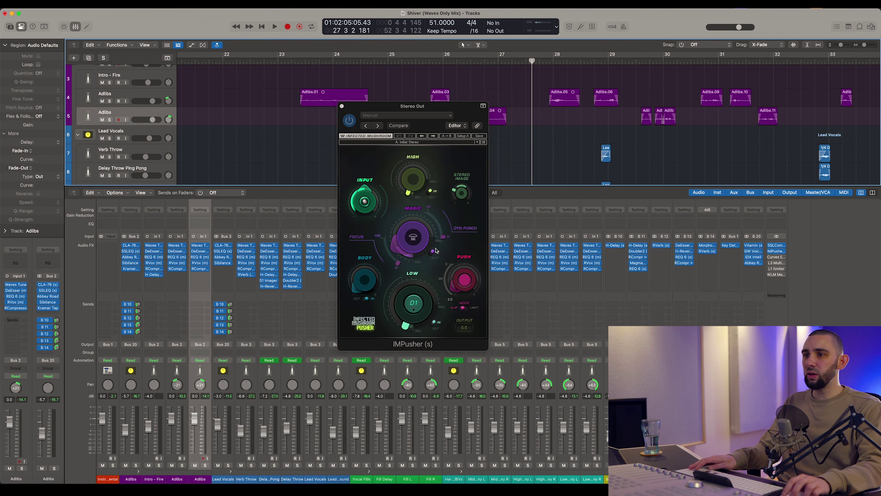
left_click(401, 248)
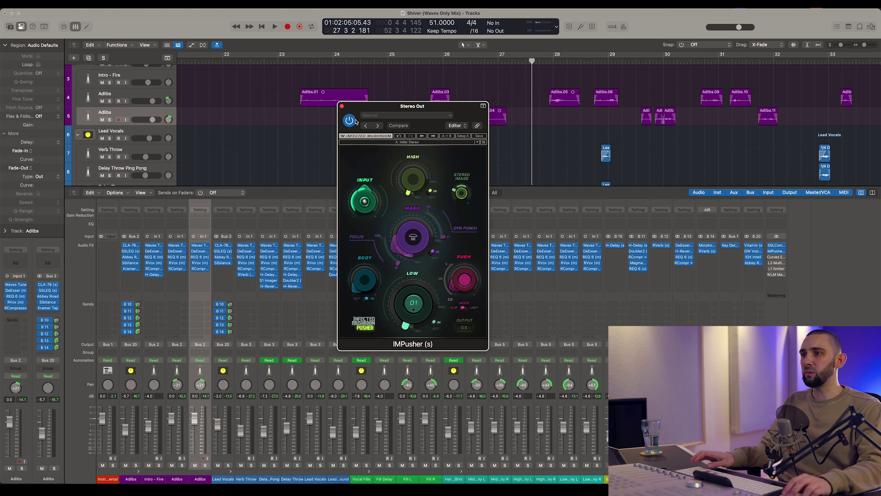
Play the full mix from around bar 27, comparing IMPusher bypassed and enabled, and close the plug-in
key("space")
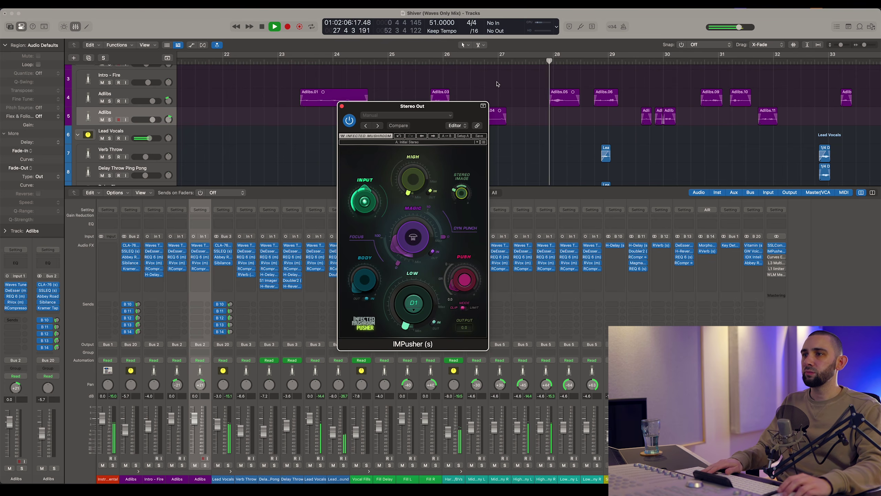
left_click(350, 120)
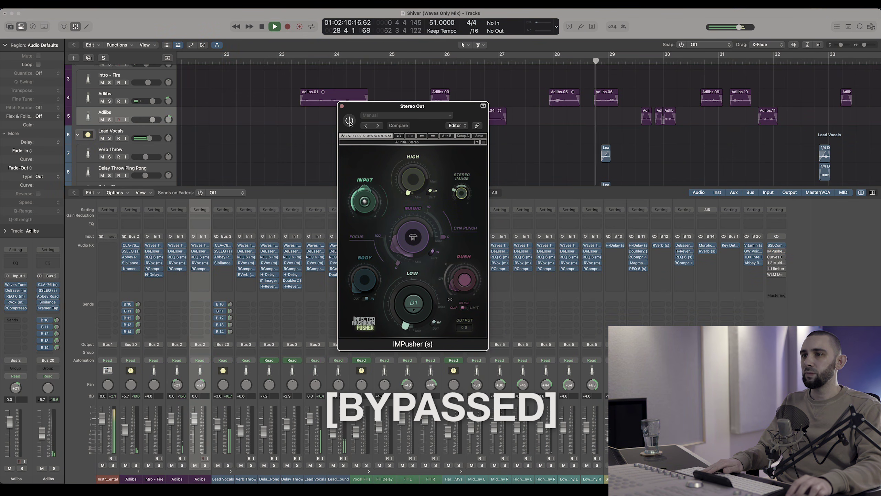
left_click(350, 121)
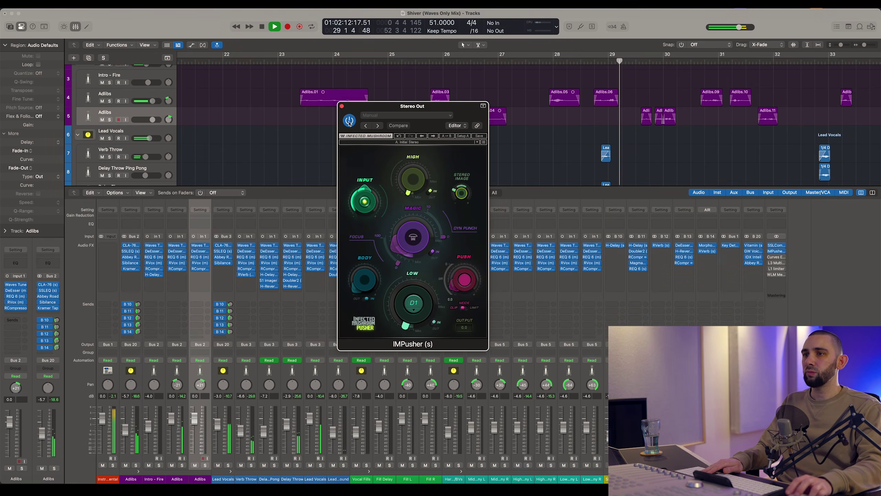
left_click(349, 121)
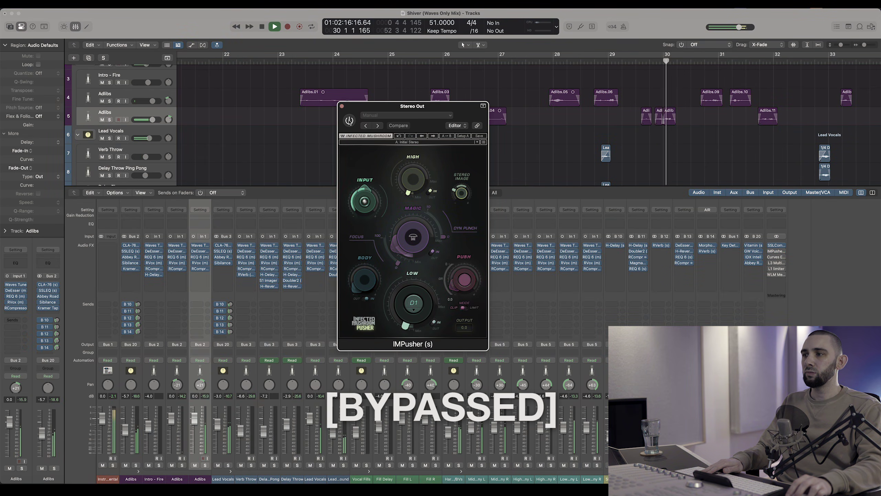
left_click(349, 120)
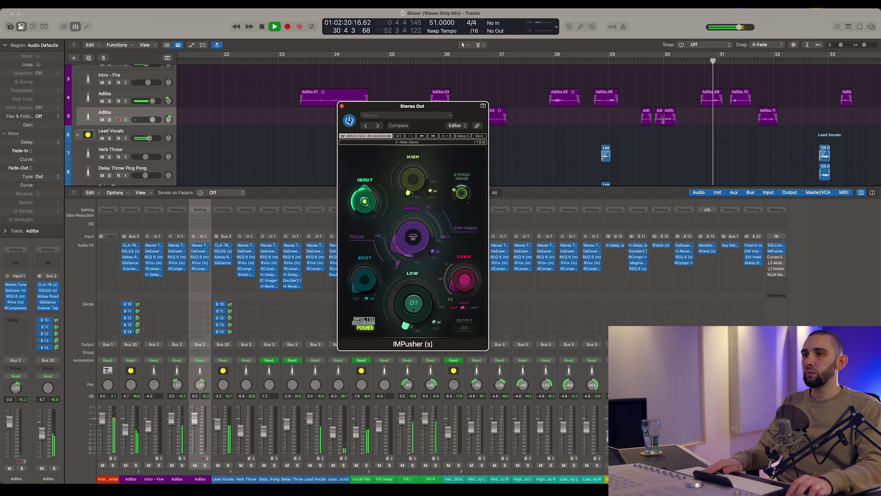
left_click(349, 120)
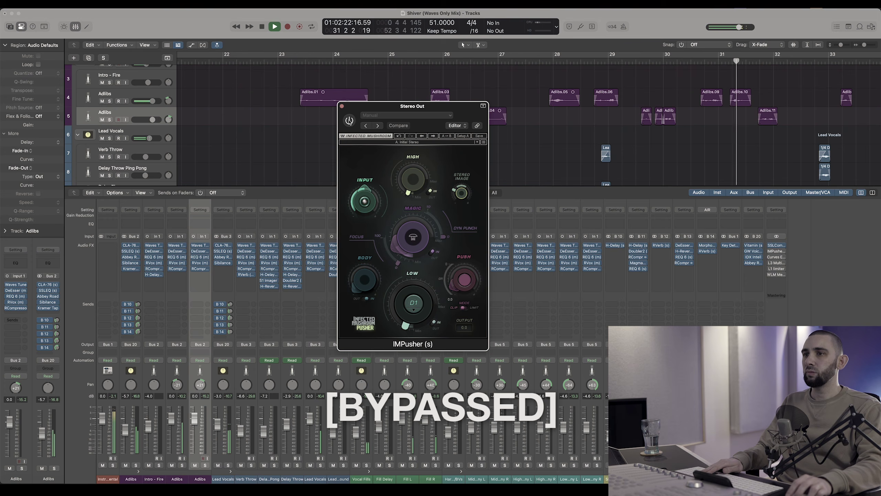
left_click(349, 120)
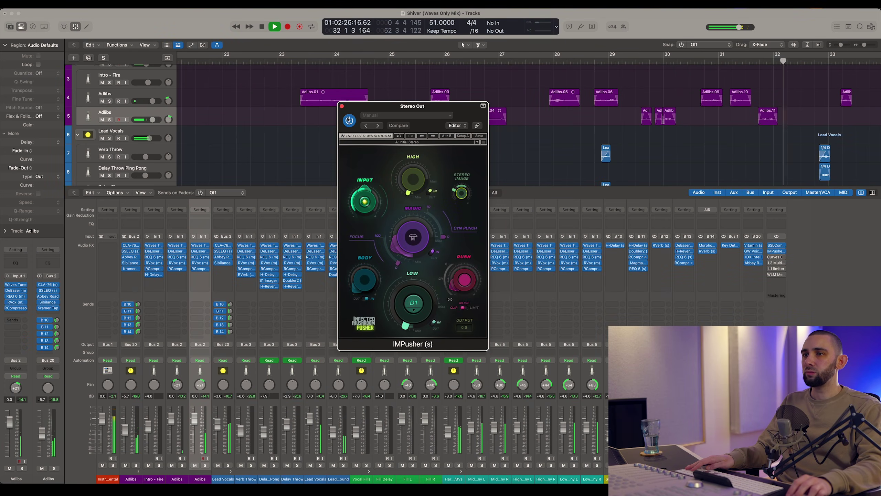
left_click(349, 119)
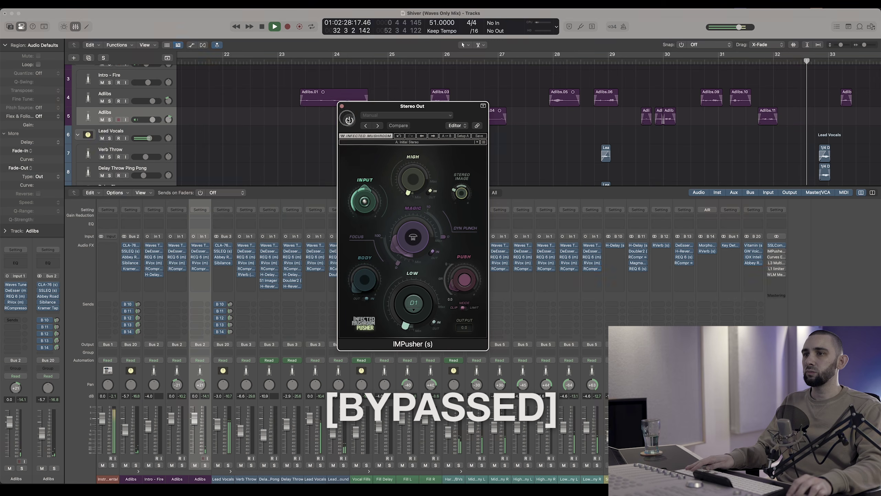
left_click(349, 120)
key("space")
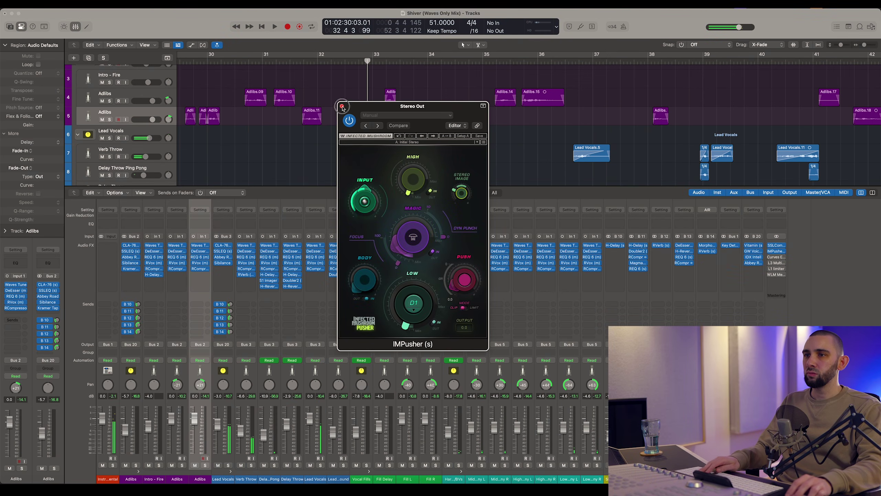
left_click(342, 107)
Cue playback around bar 27 and open Curves Equator on the Stereo Out channel
scroll(346, 105, "down", 3)
scroll(345, 87, "up", 3)
left_click(341, 58)
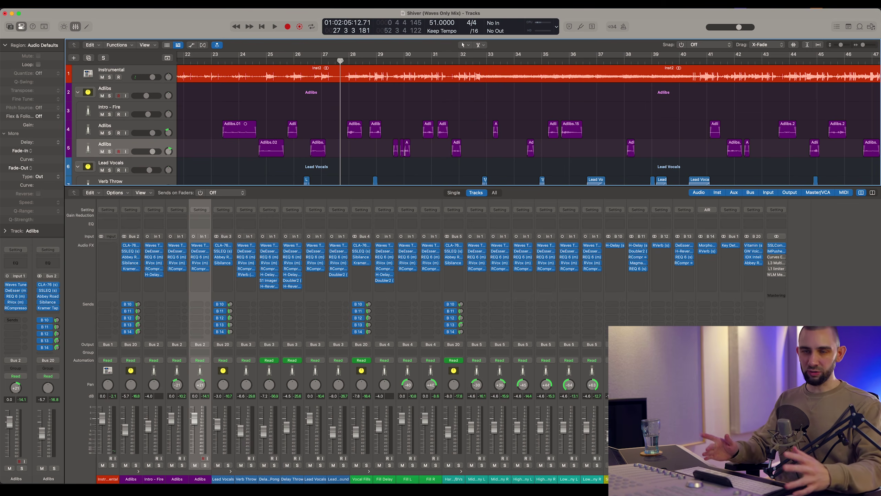
left_click(776, 258)
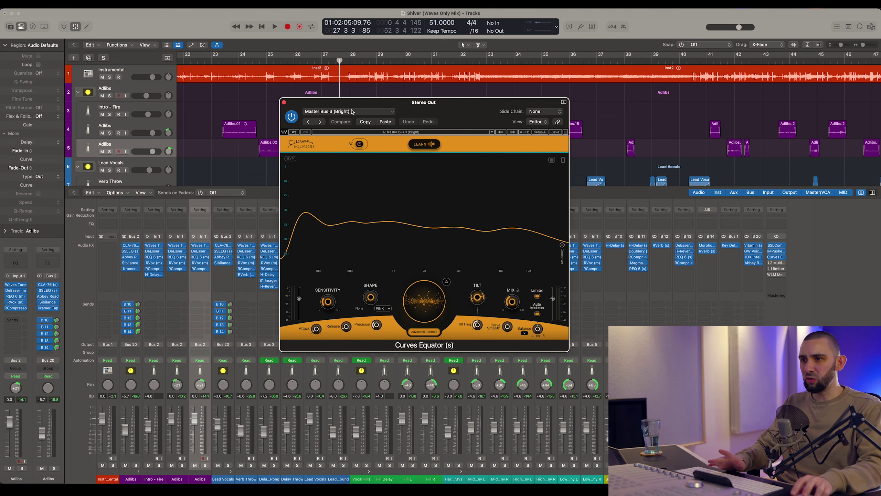
Review the Factory Presets of Curves Equator around Master Bus 3 (Bright) and leave the list without choosing another preset
left_click(396, 135)
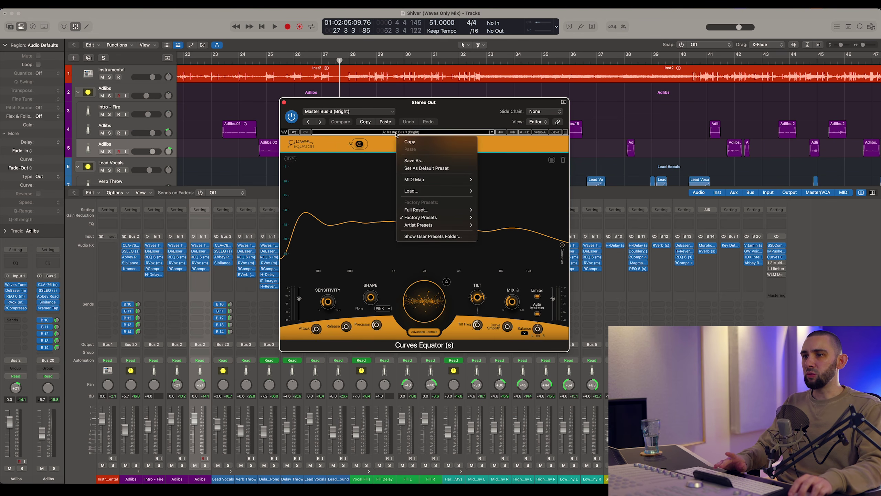
mouse_move(427, 218)
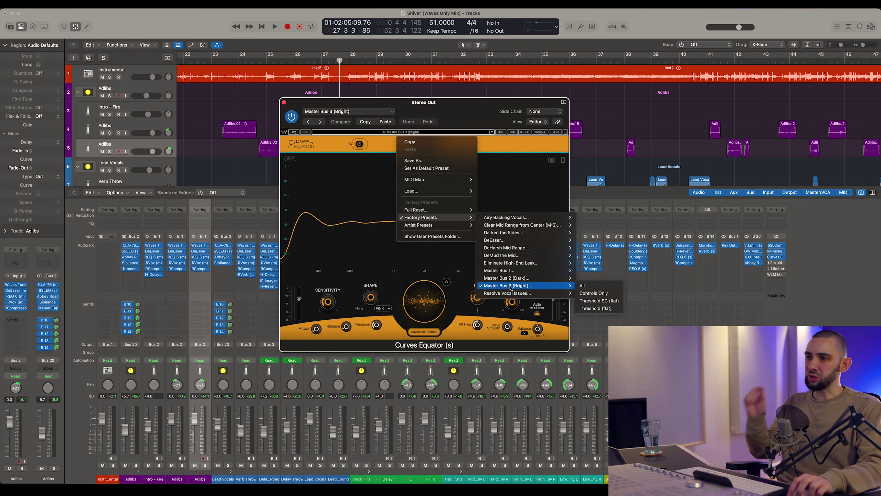
left_click(491, 210)
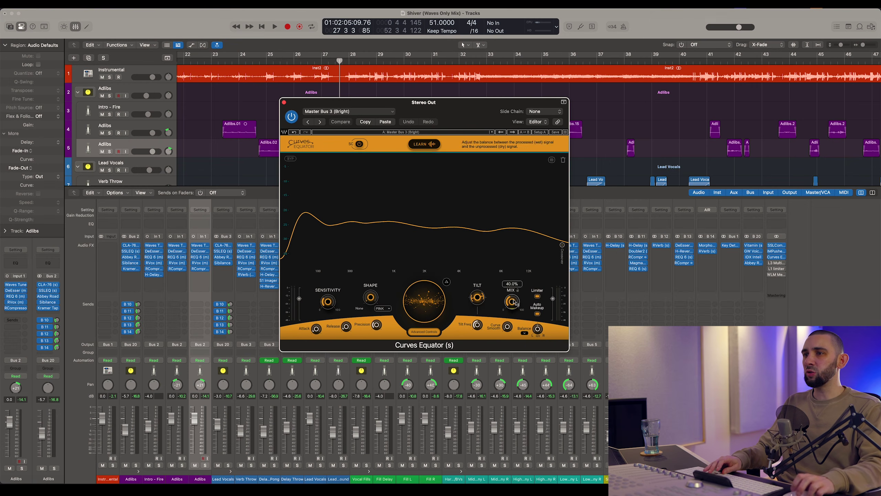
Move the Curves Equator window clear of the timeline ruler and cue playback around bar 27
left_click_drag(379, 102, 397, 133)
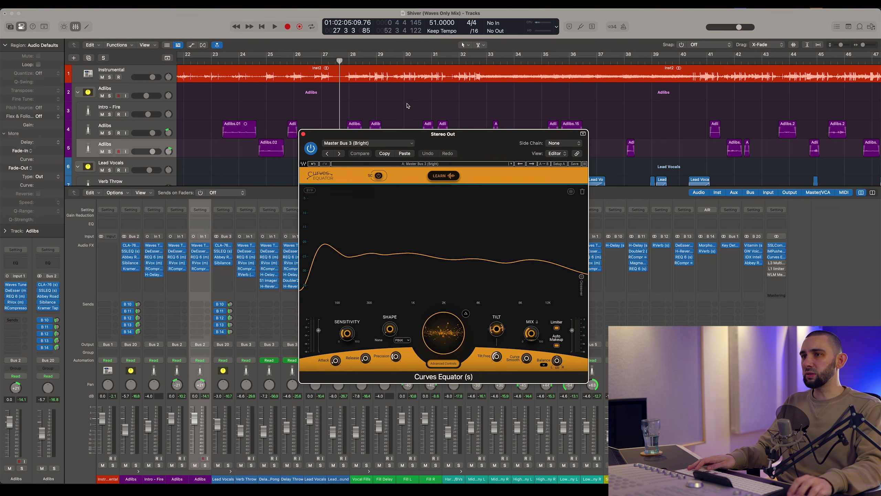
scroll(394, 100, "down", 3)
scroll(389, 104, "up", 3)
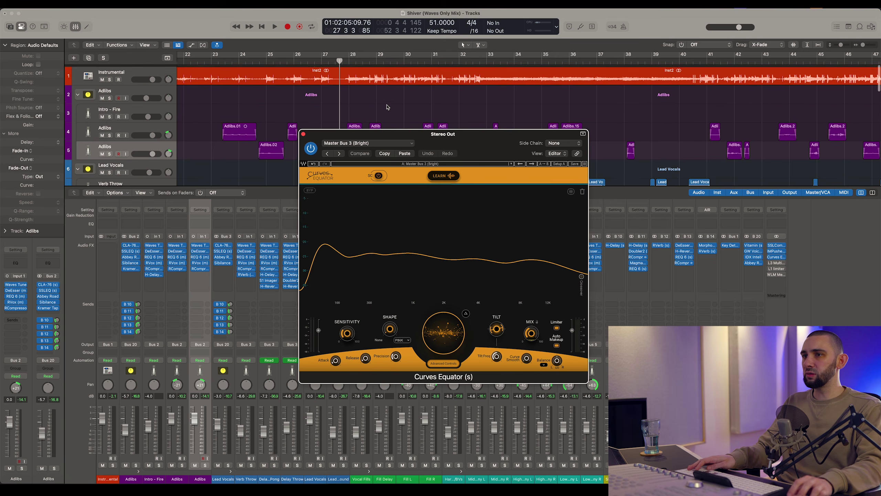
left_click(341, 63)
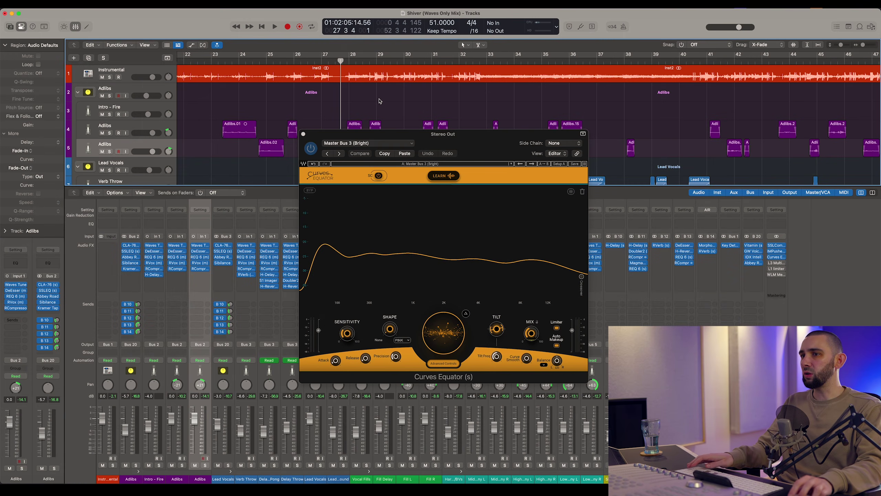
Play the full mix from around bar 27, comparing Curves Equator bypassed and enabled, and hide the mixer to show all tracks
key("space")
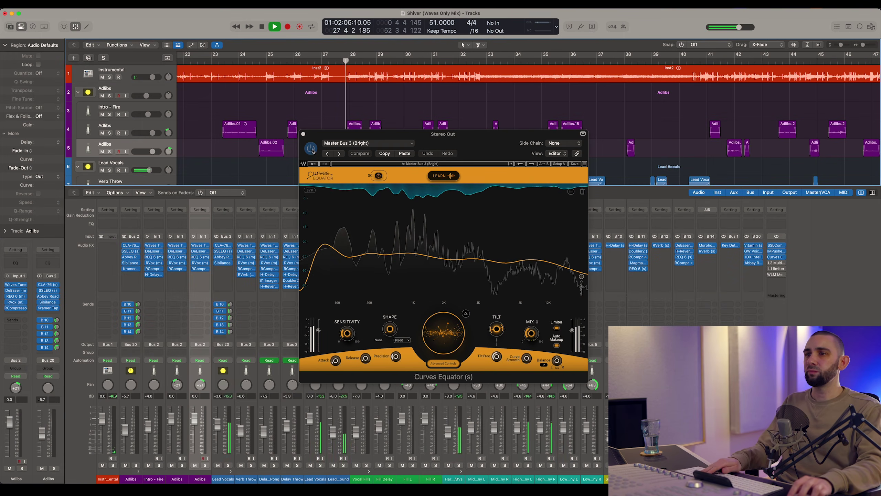
left_click(311, 148)
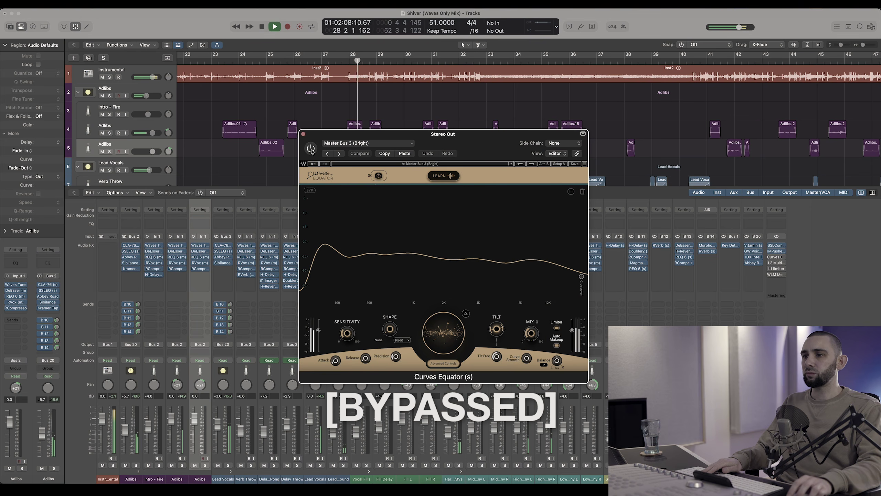
left_click(311, 149)
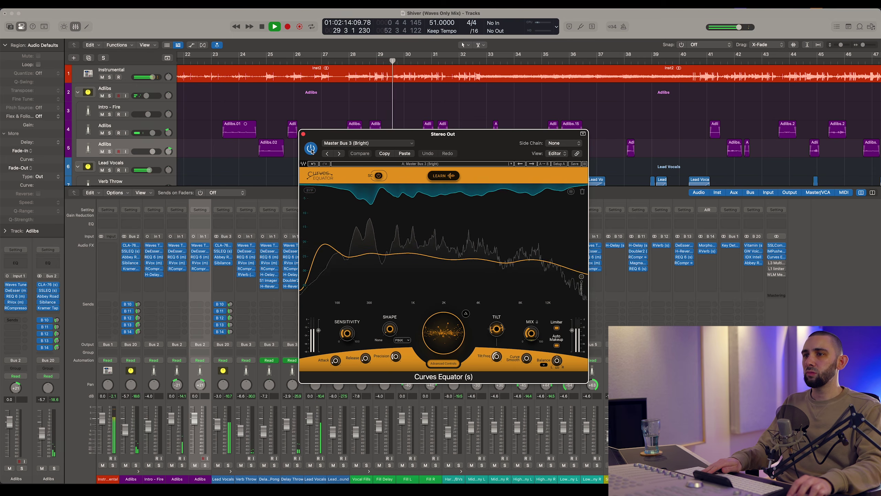
left_click(311, 149)
key("x")
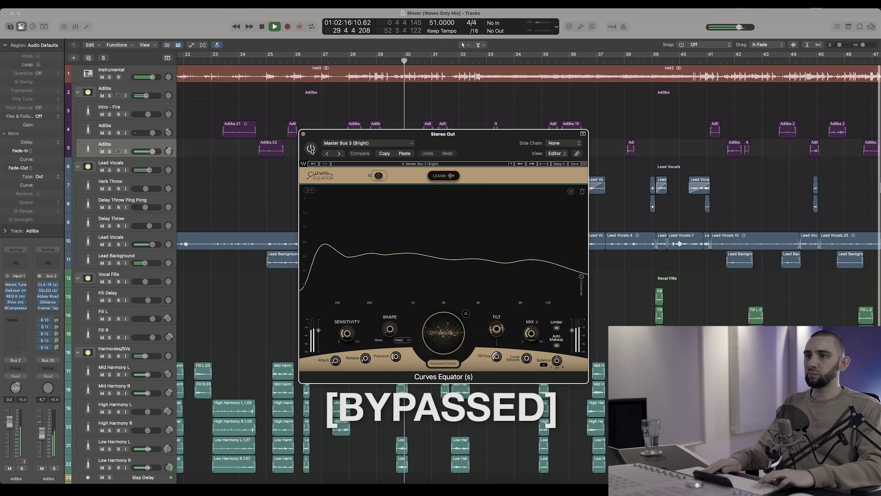
left_click(311, 149)
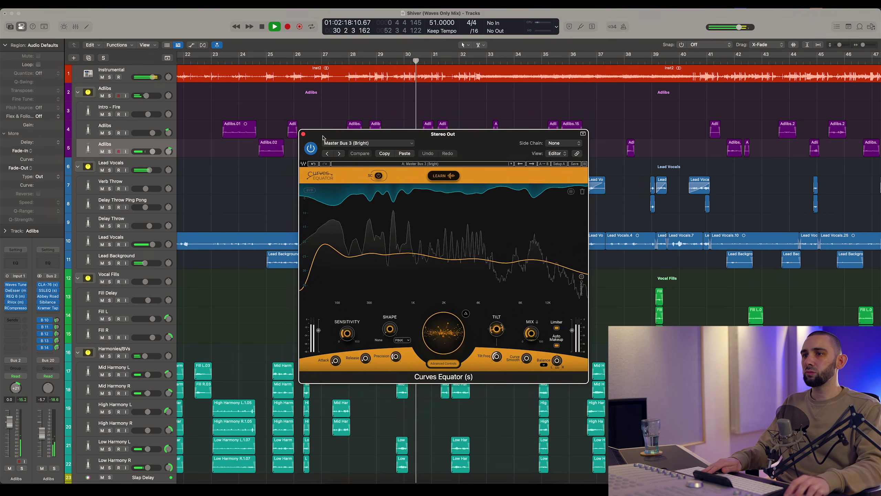
Continue the Curves Equator bypass comparison through about bar 34, then stop playback, bring back the mixer and close the plug-in
left_click_drag(314, 155, 304, 132)
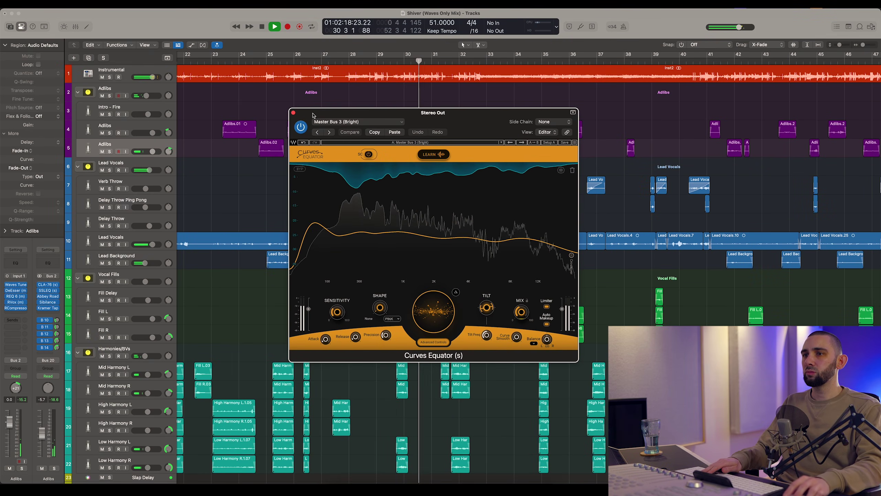
left_click(303, 131)
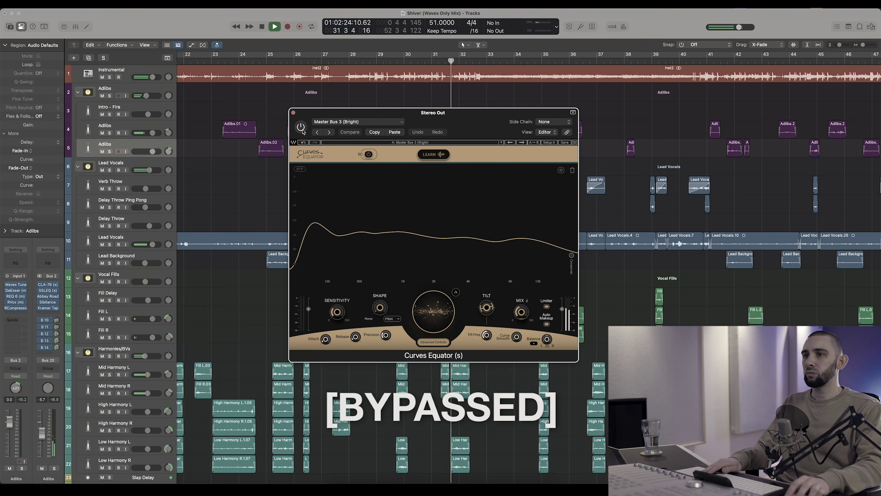
left_click(302, 131)
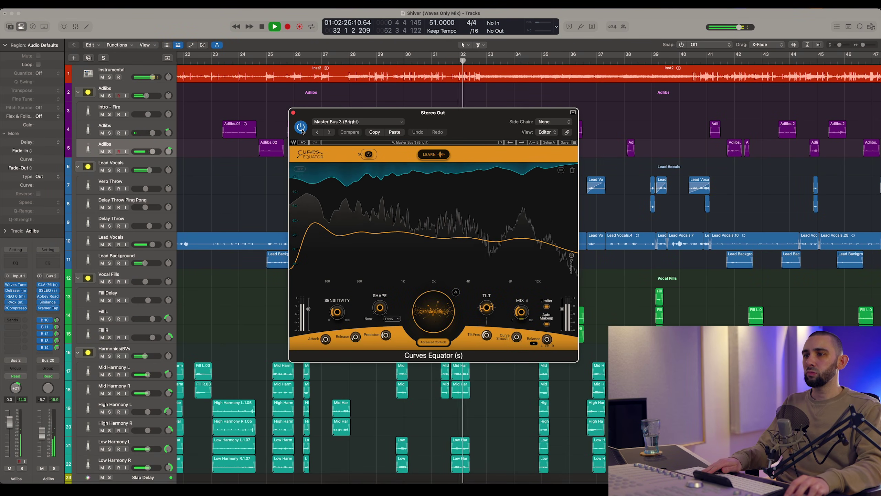
left_click(302, 129)
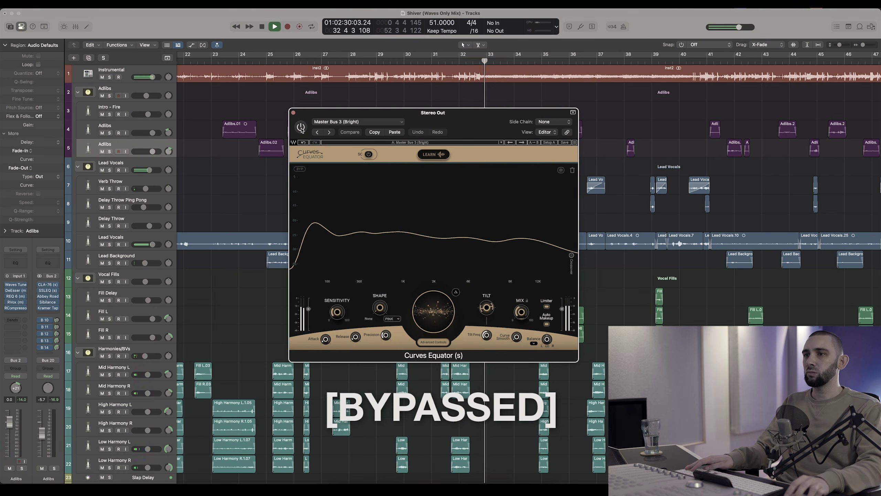
left_click(302, 130)
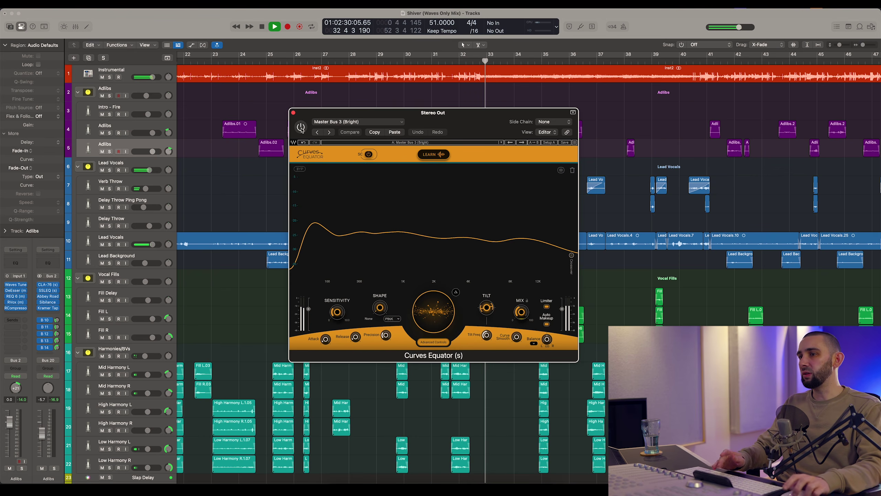
key("space")
key("x")
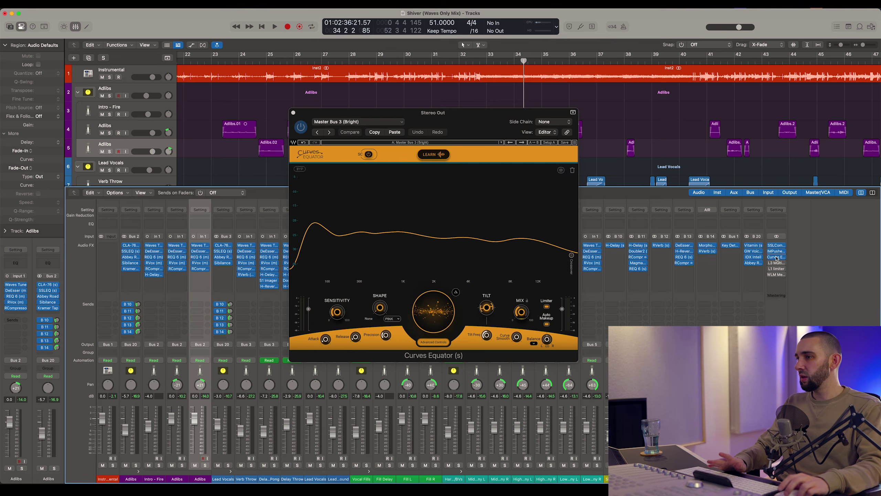
left_click(294, 113)
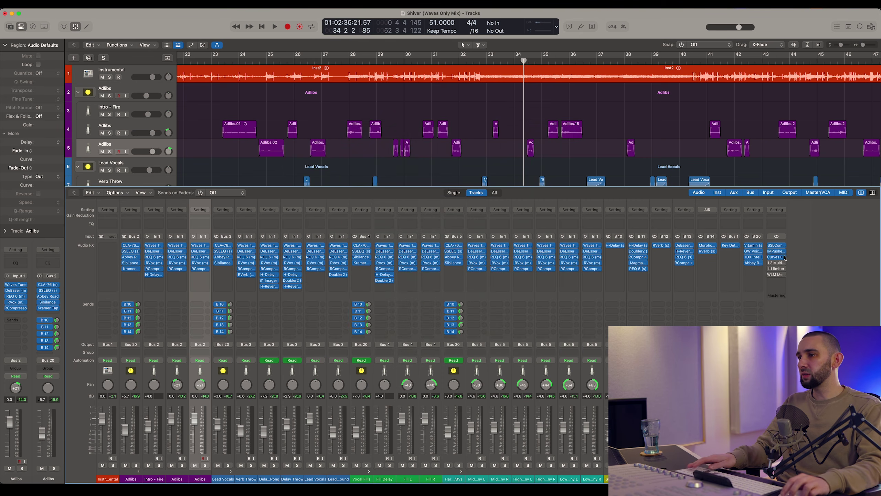
Open L3 MultiMaximizer on the Stereo Out channel and cue playback around bar 27
left_click(776, 263)
left_click_drag(312, 95, 346, 135)
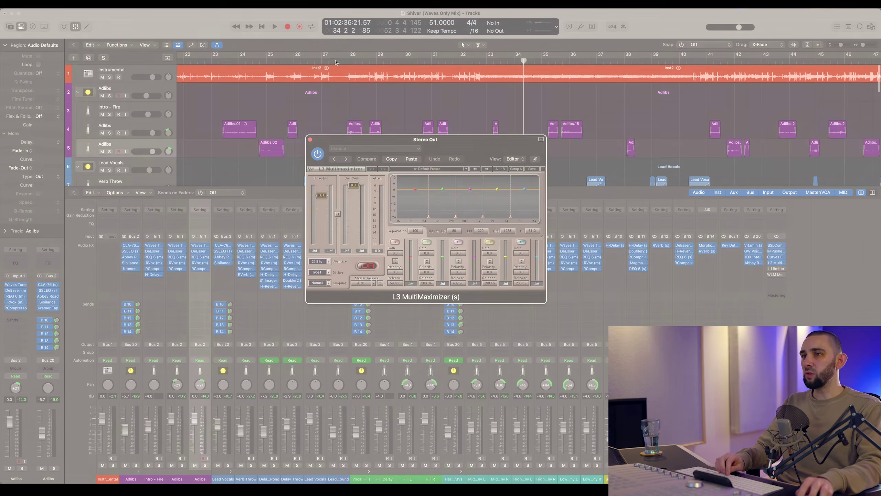
left_click(336, 61)
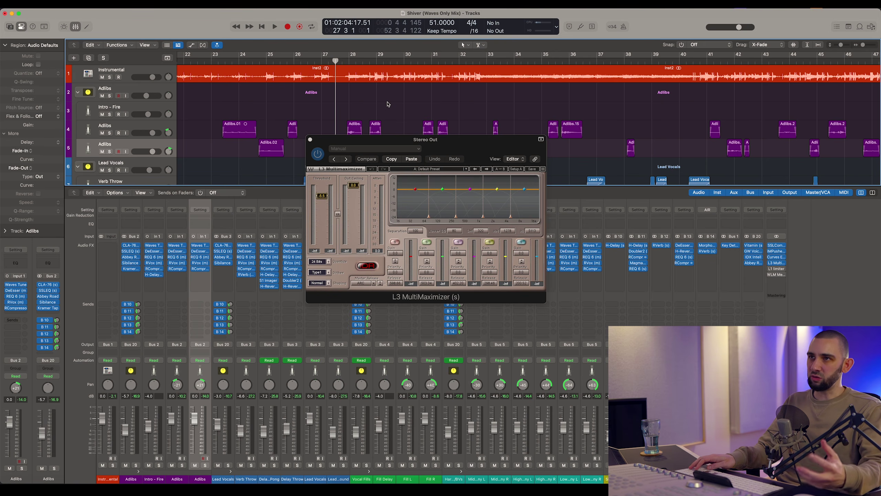
Play the full mix from around bar 27, comparing L3 MultiMaximizer bypassed and enabled, and hide the mixer to show all tracks
key("space")
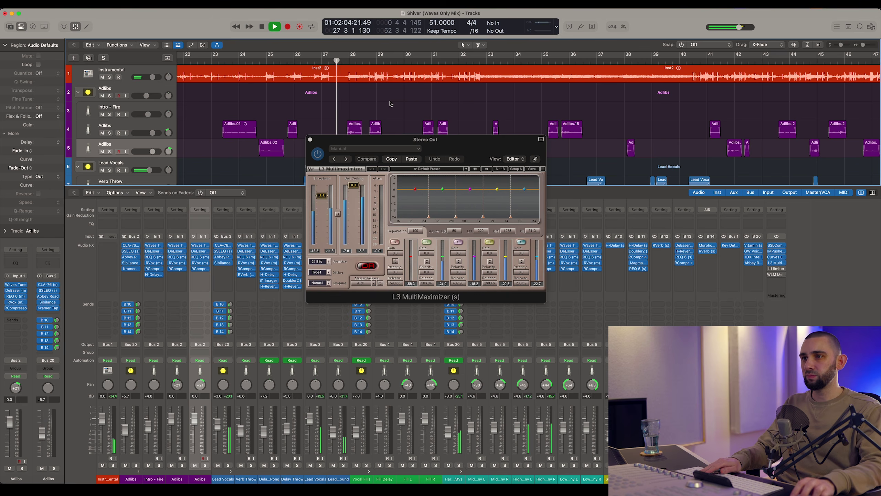
left_click(317, 153)
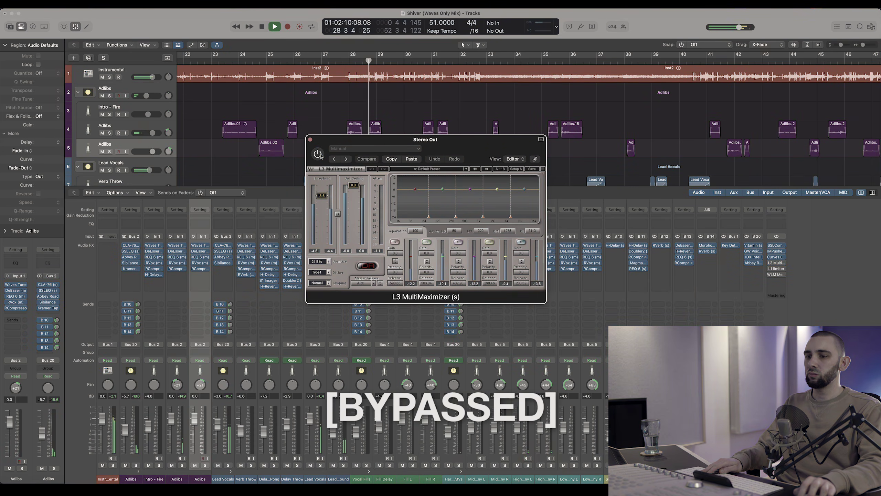
key("x")
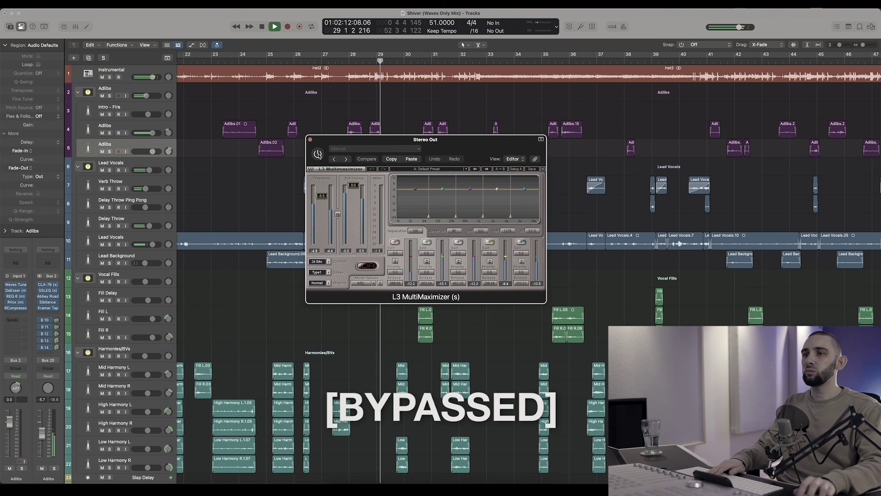
left_click(318, 154)
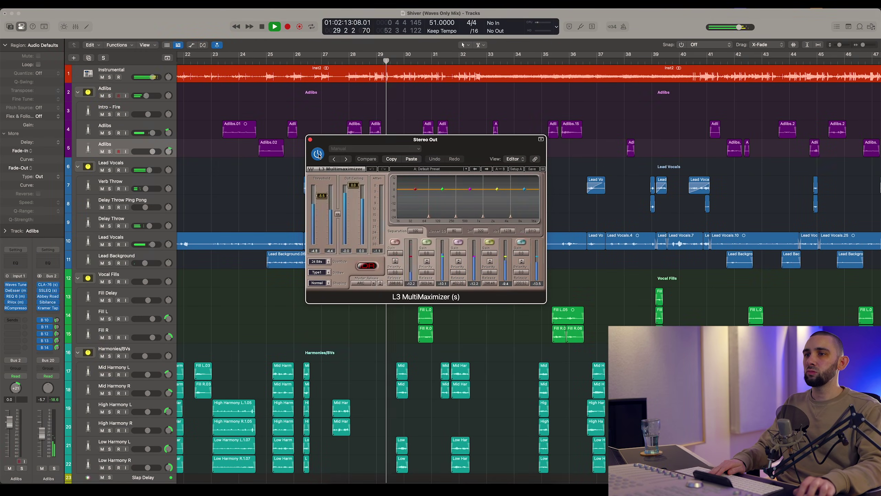
left_click(318, 154)
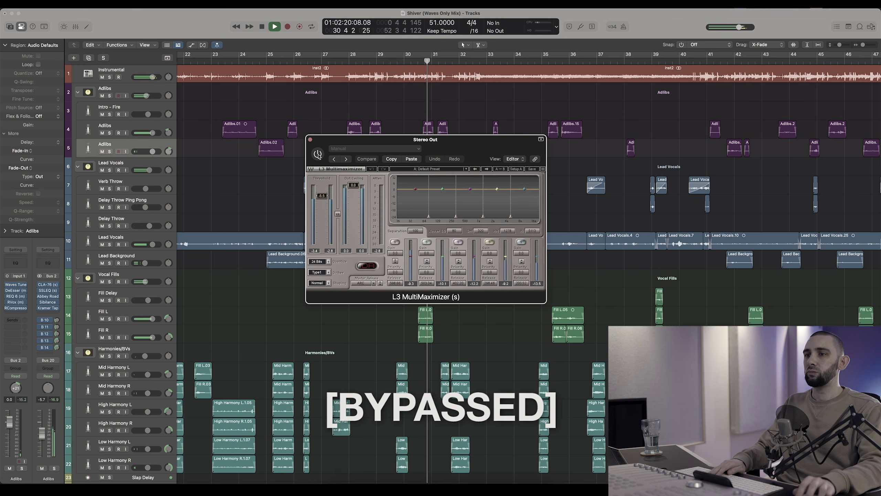
left_click(317, 155)
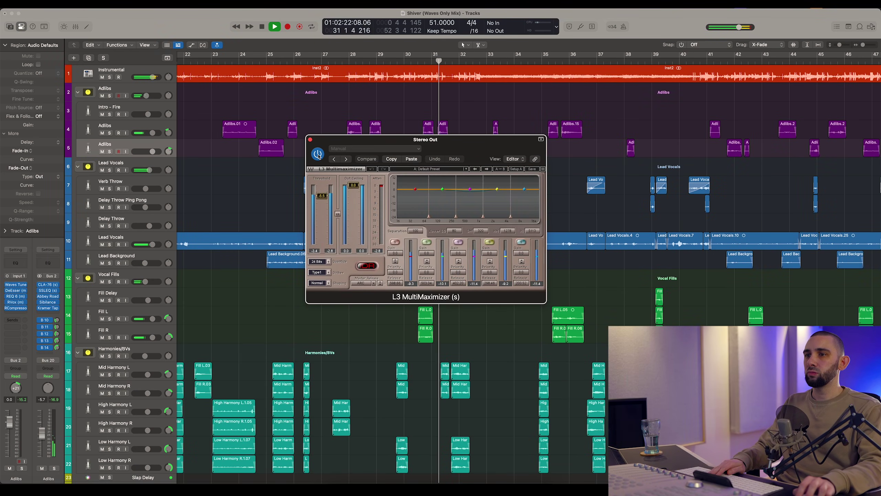
Bring back the mixer, stop playback around bar 32 and close L3 MultiMaximizer
key("x")
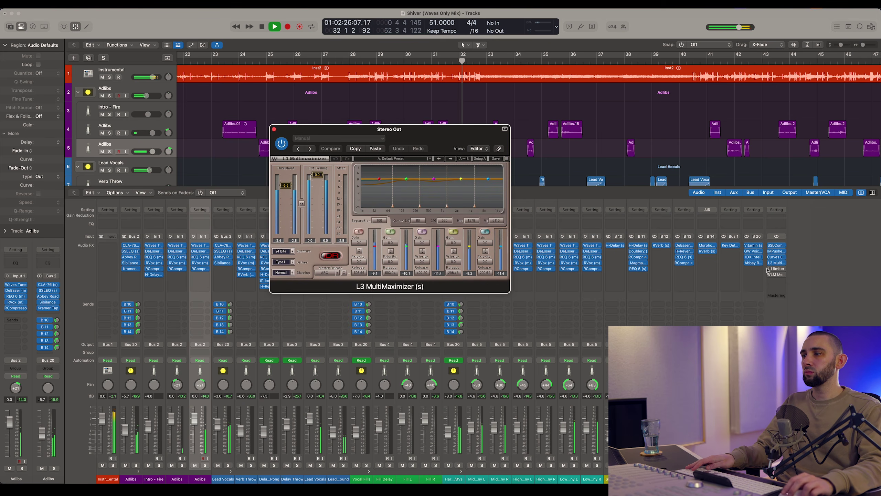
key("space")
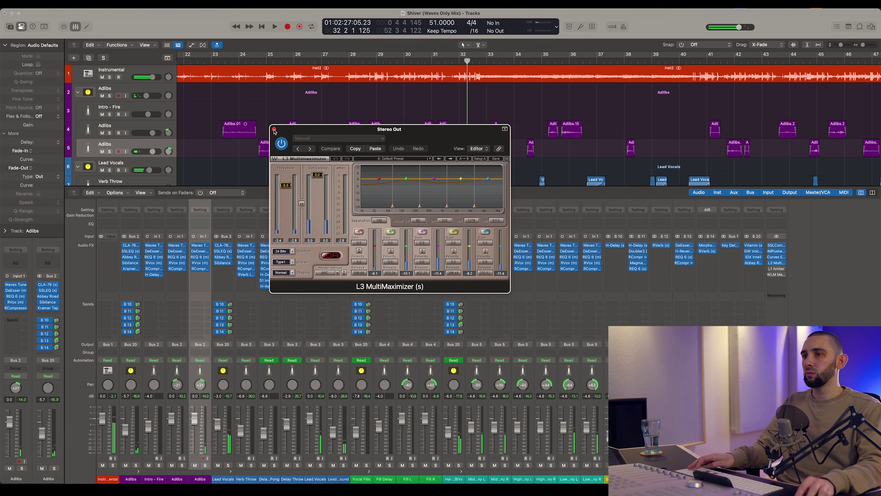
left_click(274, 130)
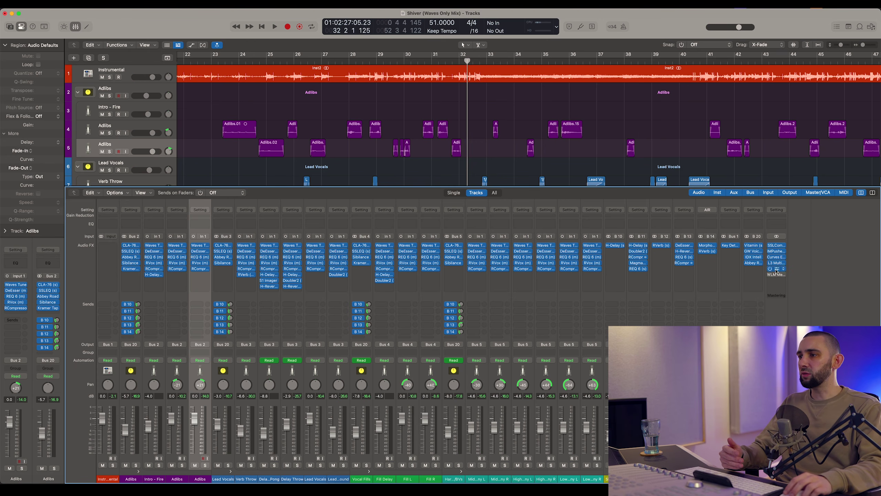
Open L1 limiter and the enabled WLM Meter on the Stereo Out channel, hide the mixer and place the two windows side by side
left_click(777, 268)
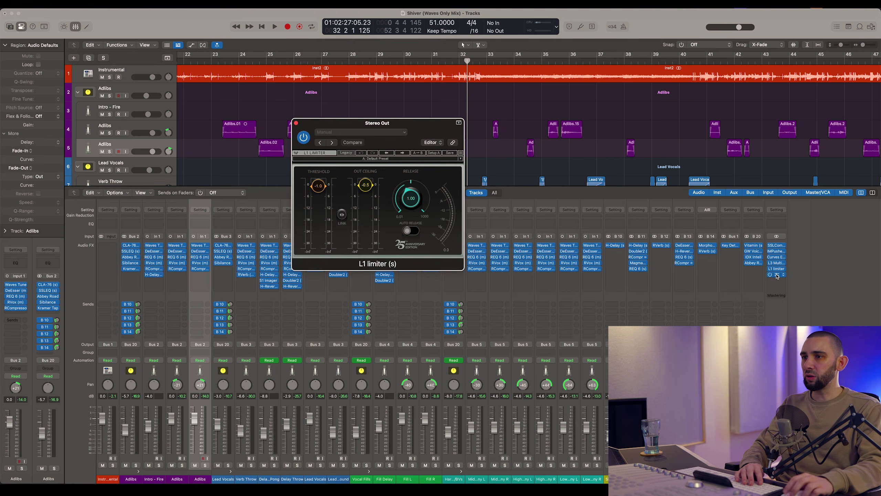
left_click(771, 275)
key("x")
left_click_drag(526, 116, 518, 116)
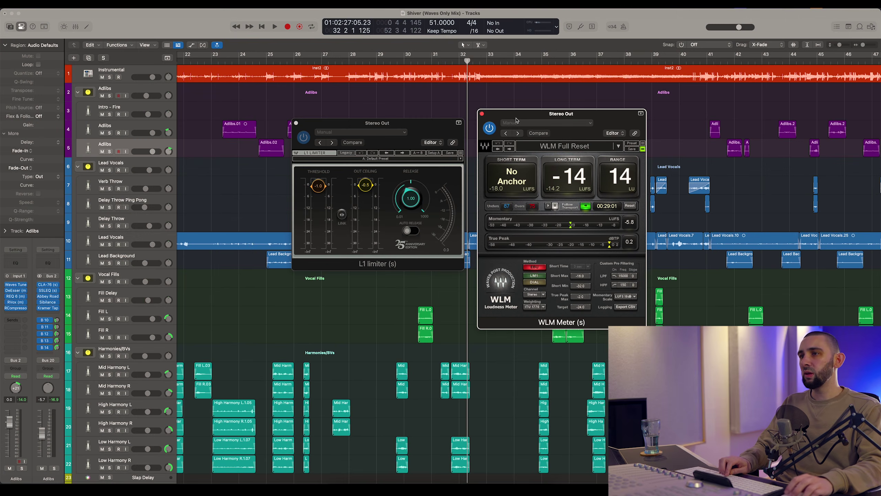
left_click_drag(517, 120, 512, 116)
scroll(450, 92, "down", 2)
scroll(450, 92, "up", 2)
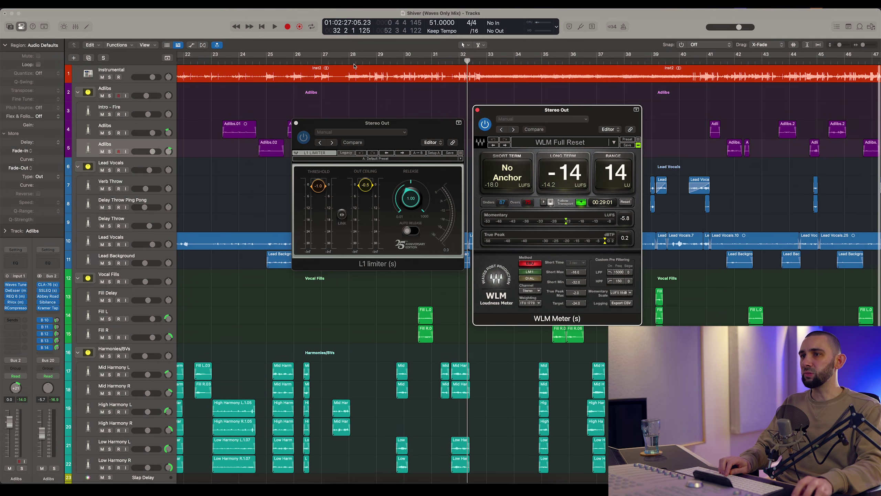
Cue playback around bar 27 and reposition the WLM Meter and L1 limiter windows with a gap between them
left_click(336, 62)
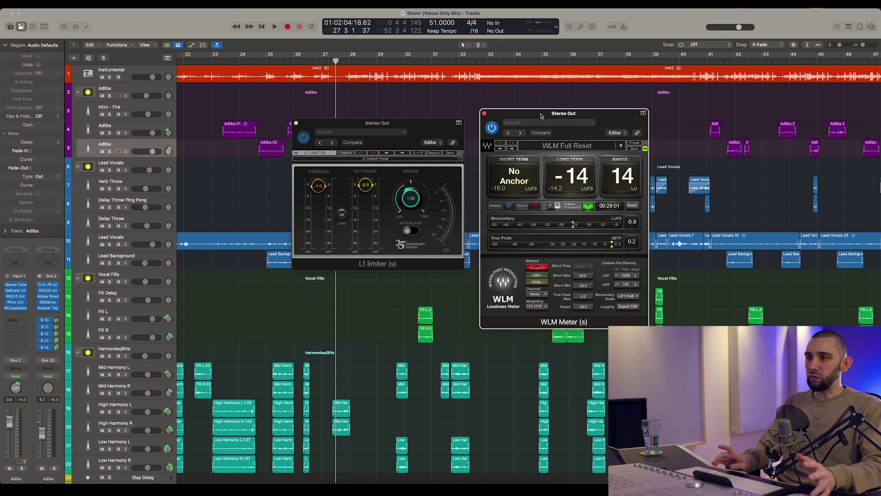
left_click_drag(542, 116, 540, 114)
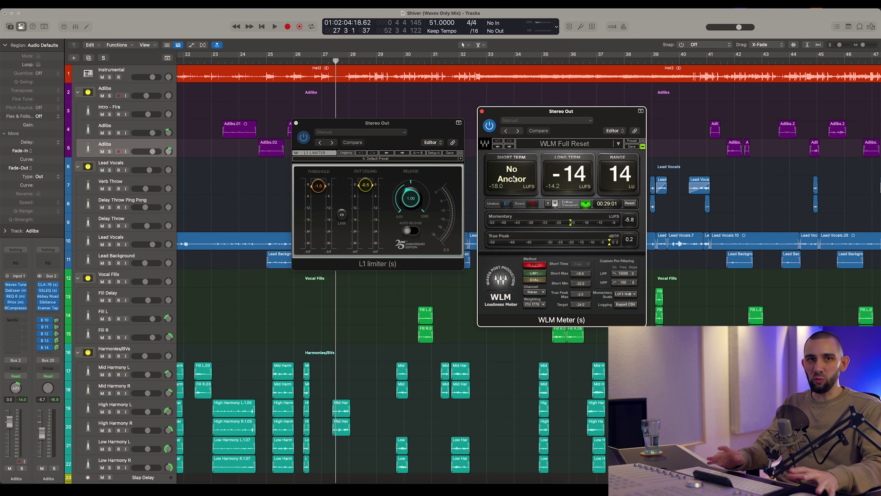
left_click_drag(511, 116, 508, 116)
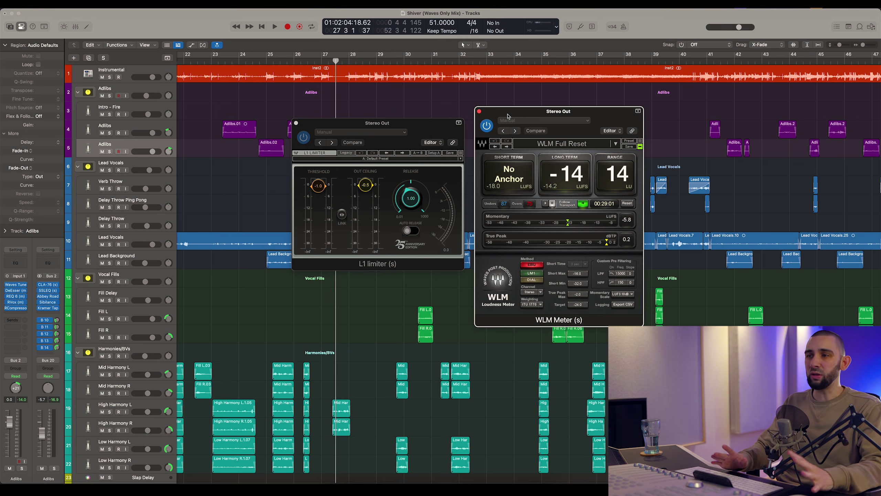
left_click_drag(311, 145, 304, 146)
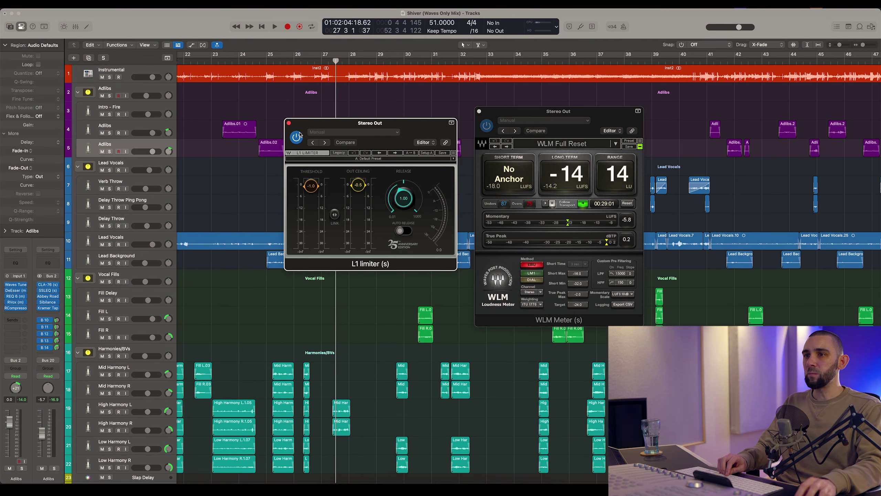
left_click_drag(322, 127, 322, 130)
Play the full mix from around bar 27 with WLM Meter running, comparing L1 limiter bypassed and enabled
key("space")
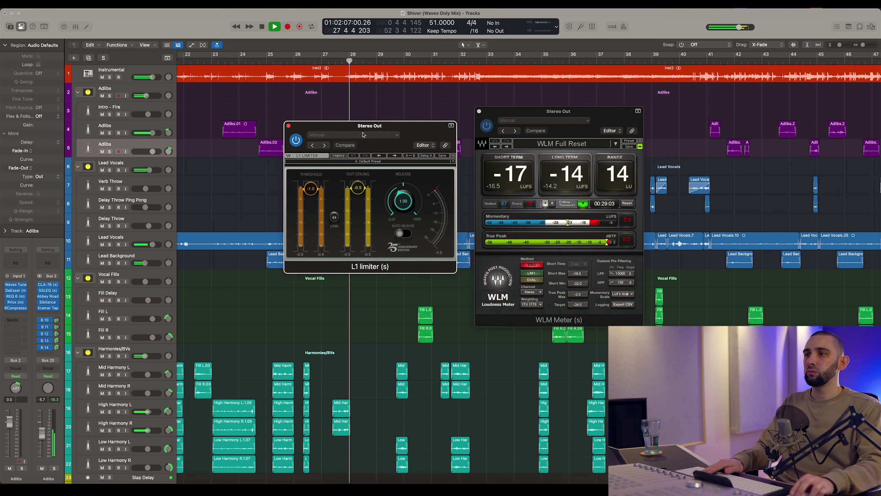
left_click(296, 140)
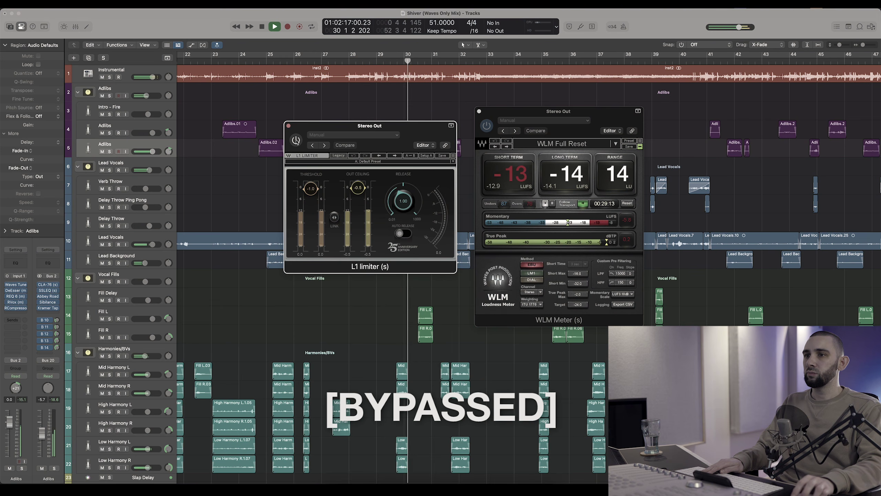
left_click(296, 140)
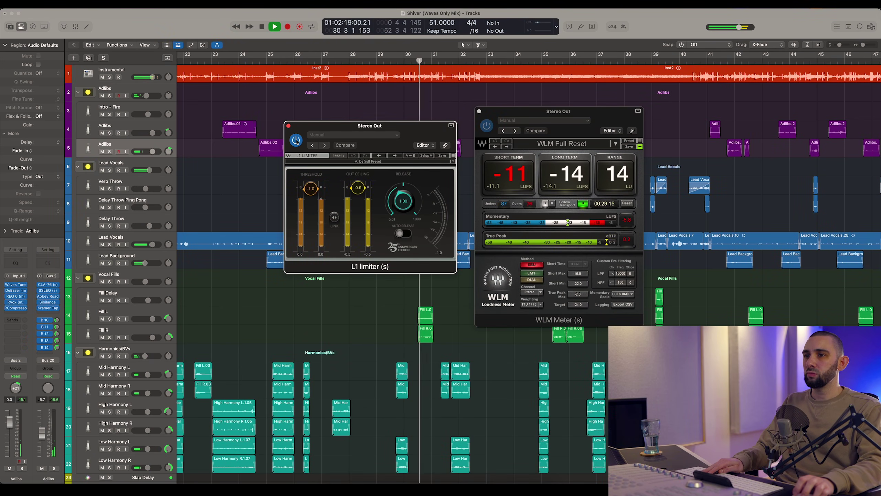
Lower the L1 limiter threshold to -1.4 during playback, check it against bypass, and stop playback around bar 33
left_click_drag(309, 187, 309, 194)
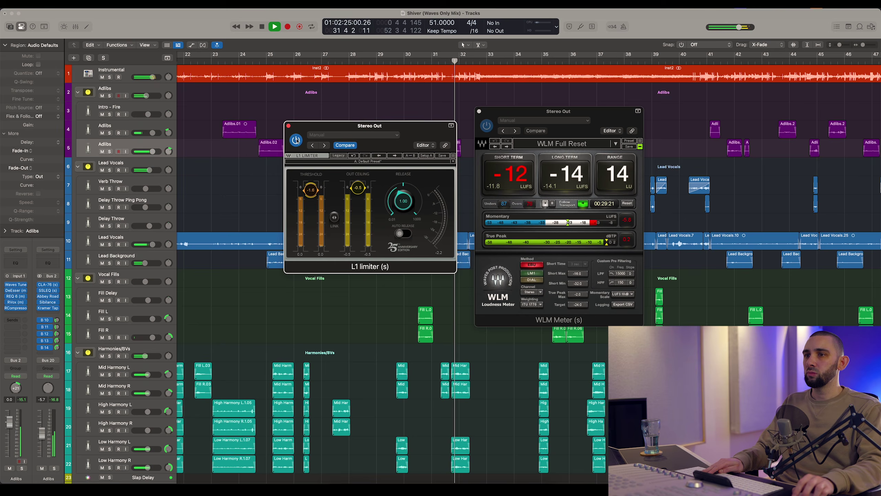
left_click(296, 139)
left_click(297, 143)
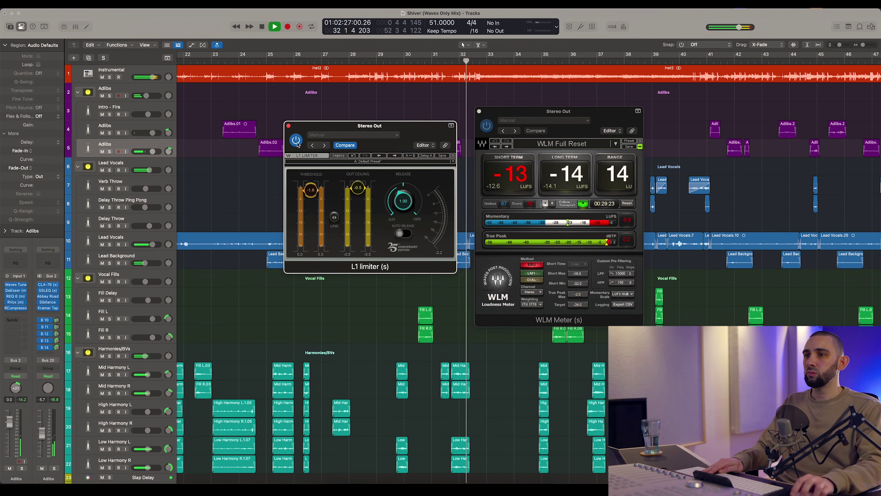
left_click_drag(314, 195, 313, 191)
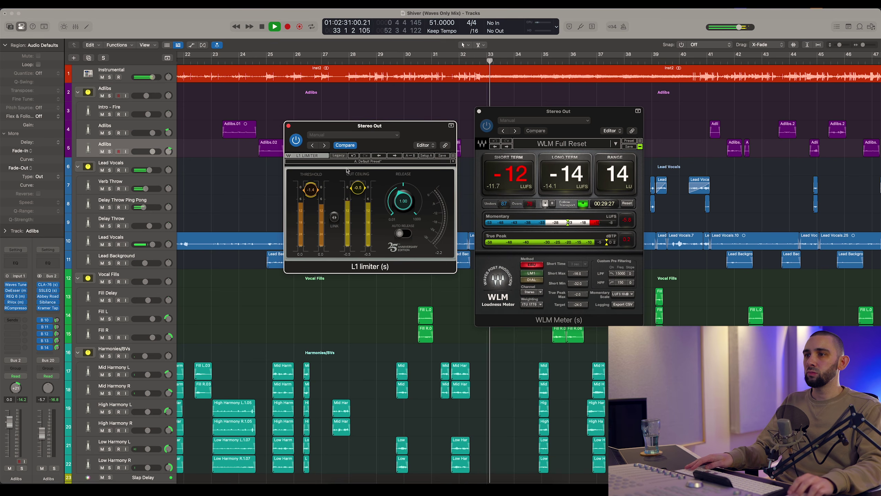
key("space")
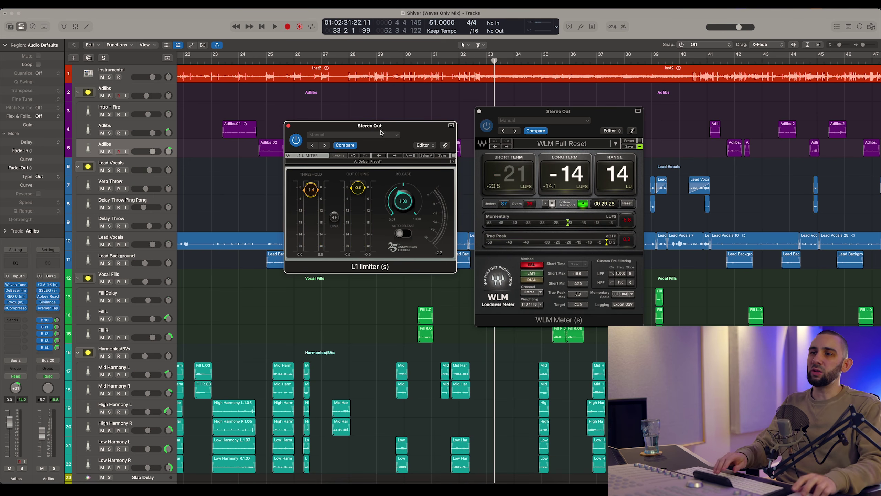
Shift the L1 limiter and WLM Meter windows slightly, then close both plug-ins
left_click_drag(381, 131, 377, 127)
left_click_drag(509, 114, 501, 114)
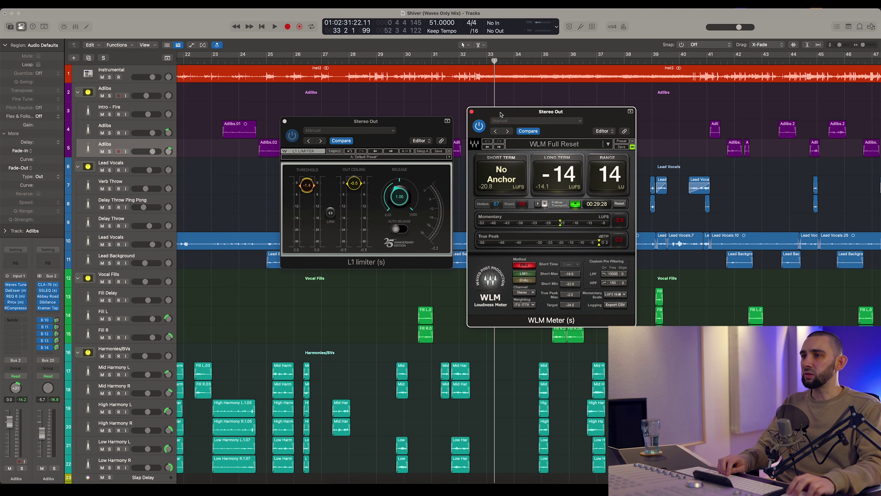
left_click(472, 112)
left_click(284, 122)
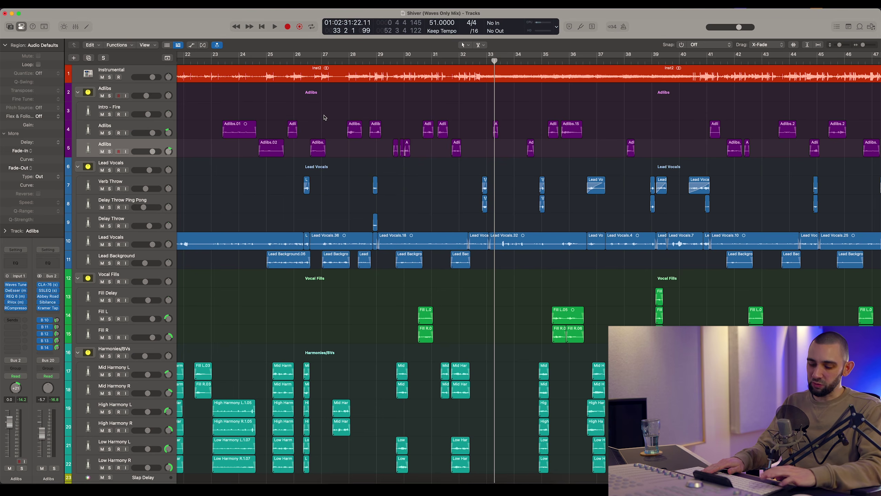
Cue playback around bar 40 in the full-song arrangement and bring back the mixer
key("x")
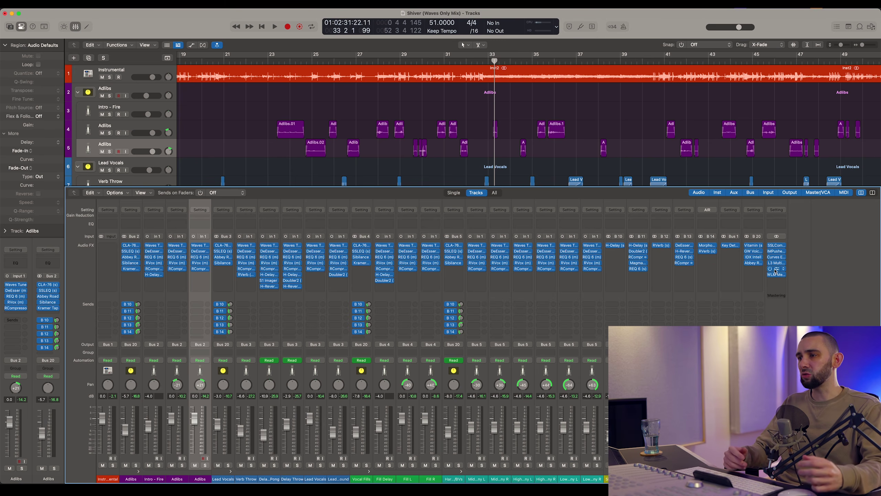
key("x")
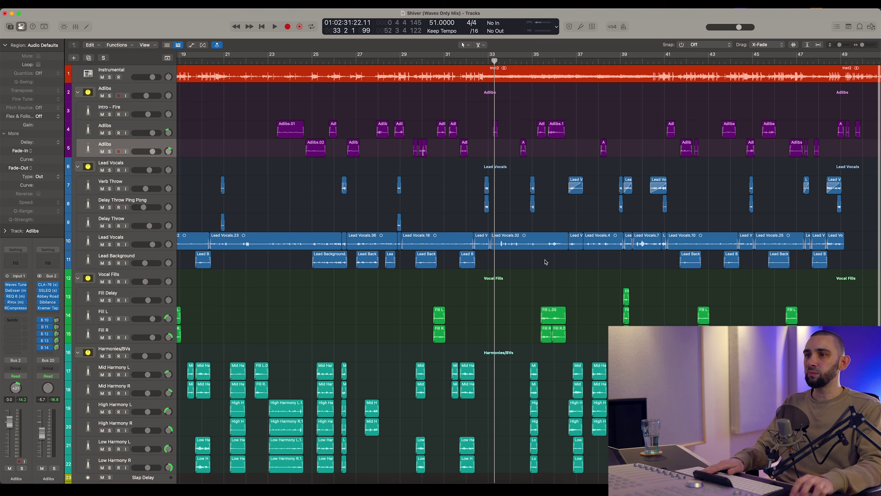
key("z")
left_click(701, 61)
left_click_drag(701, 62, 708, 84)
key("x")
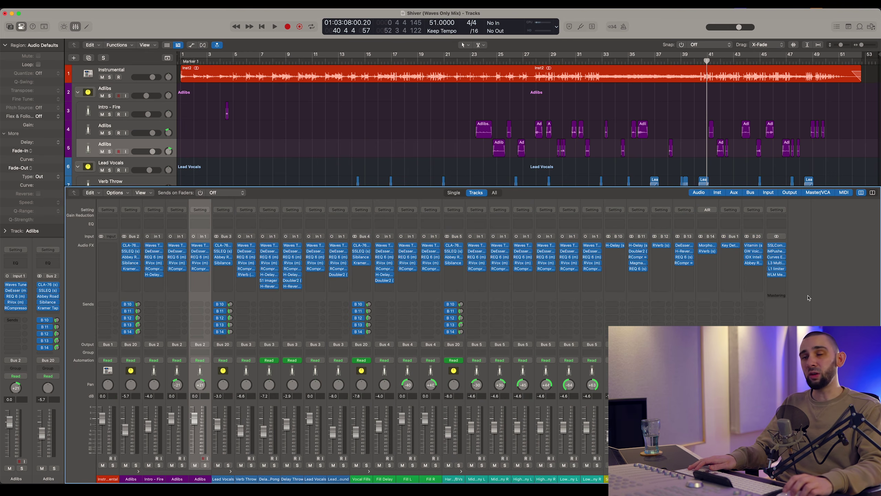
Play the full mix from around bar 40, bypassing all Stereo Out plug-ins together and enabling them again
key("space")
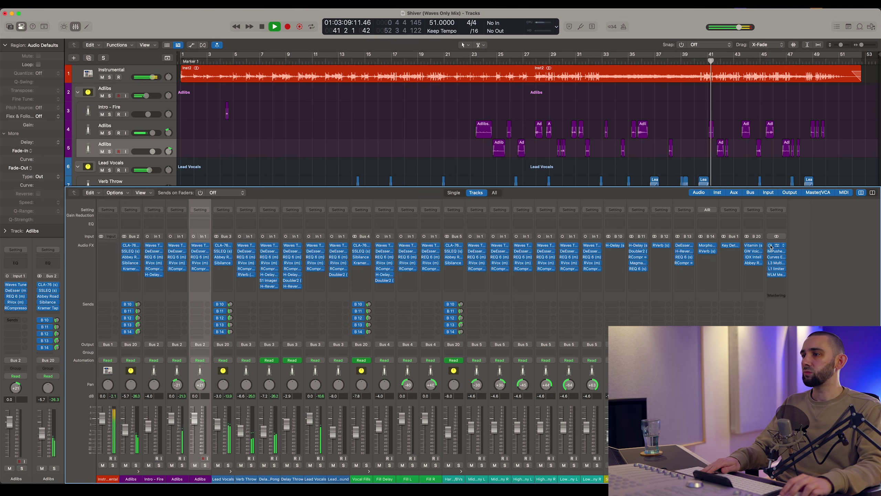
left_click_drag(770, 246, 770, 275)
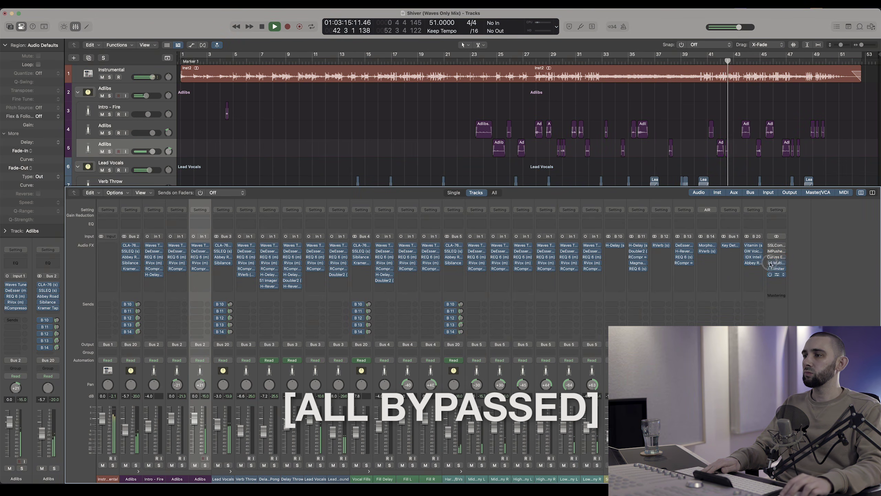
left_click_drag(770, 273, 771, 247)
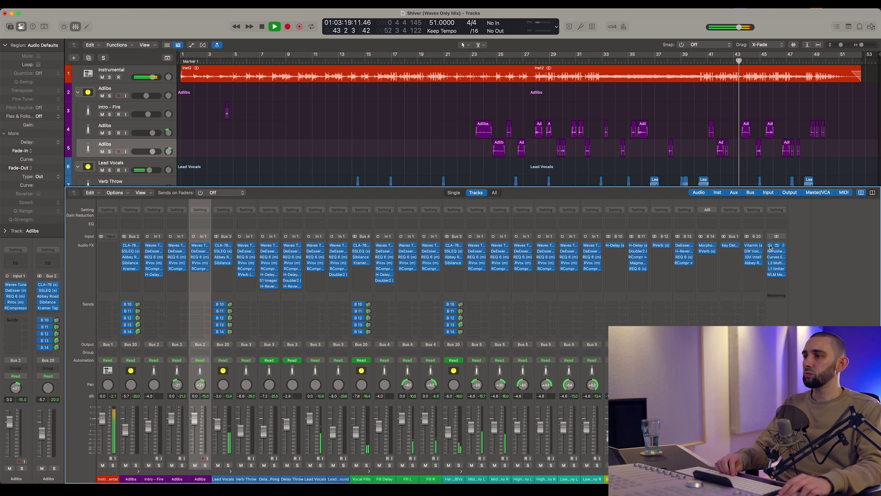
Repeat the whole Stereo Out chain bypass comparison through about bar 48, leave every plug-in enabled and hide the mixer
left_click_drag(771, 247, 771, 274)
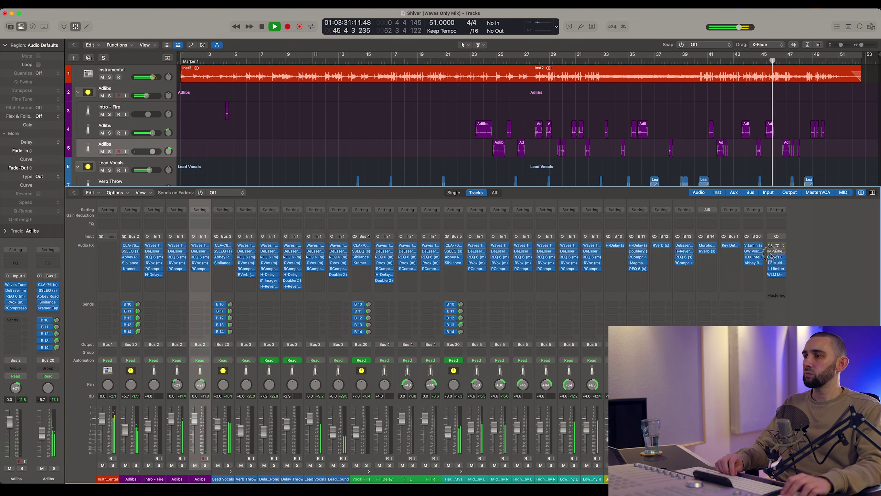
left_click(770, 276)
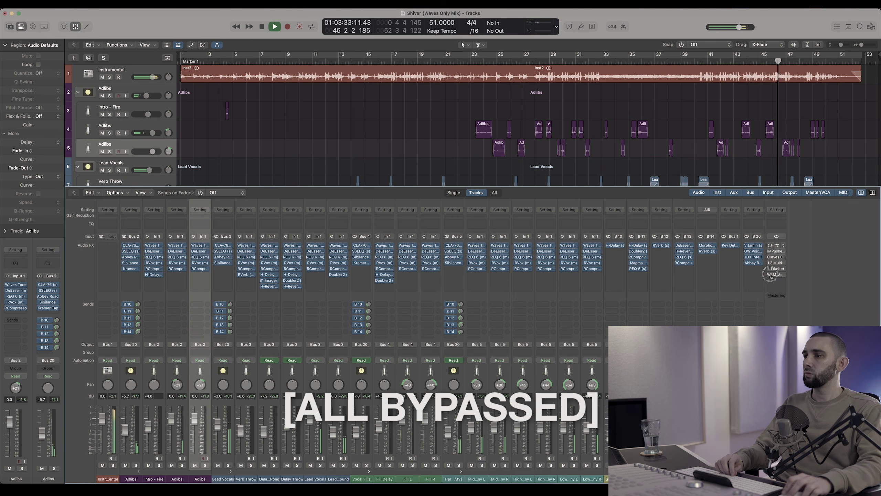
left_click(772, 281)
left_click(772, 281)
left_click_drag(771, 263, 771, 247)
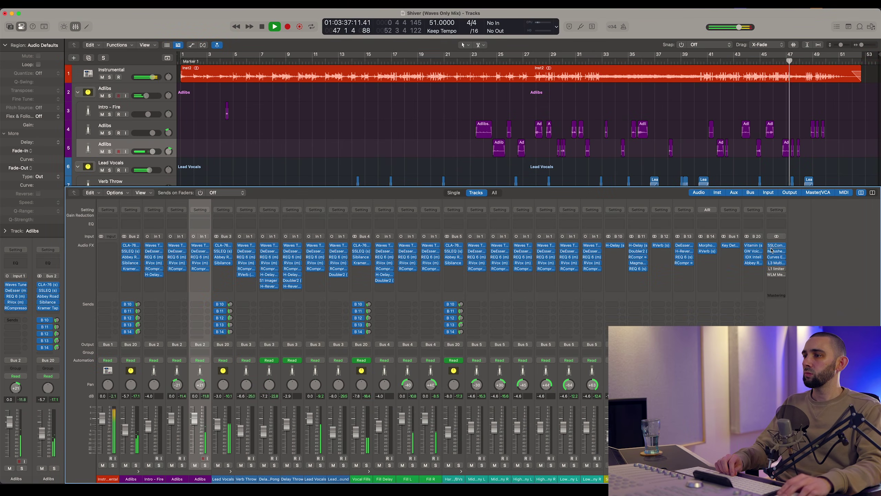
mouse_move(769, 245)
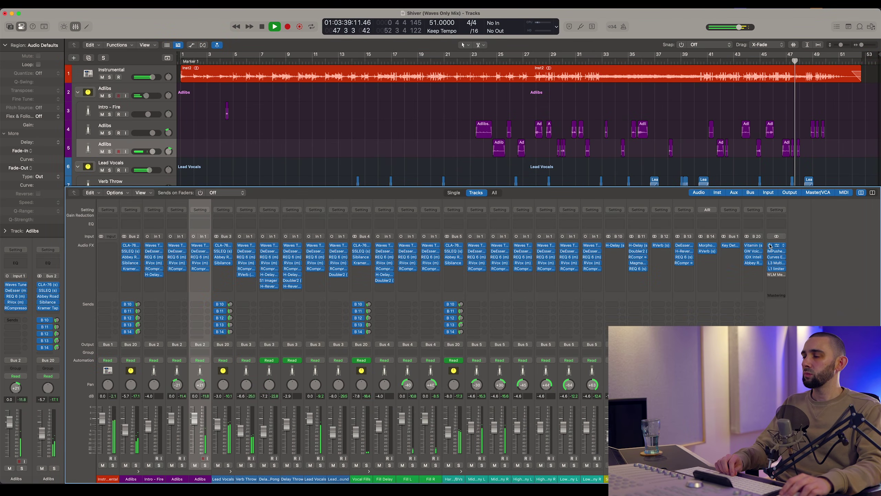
mouse_move(770, 246)
left_mouse_down()
mouse_move(768, 272)
mouse_move(769, 247)
left_mouse_up()
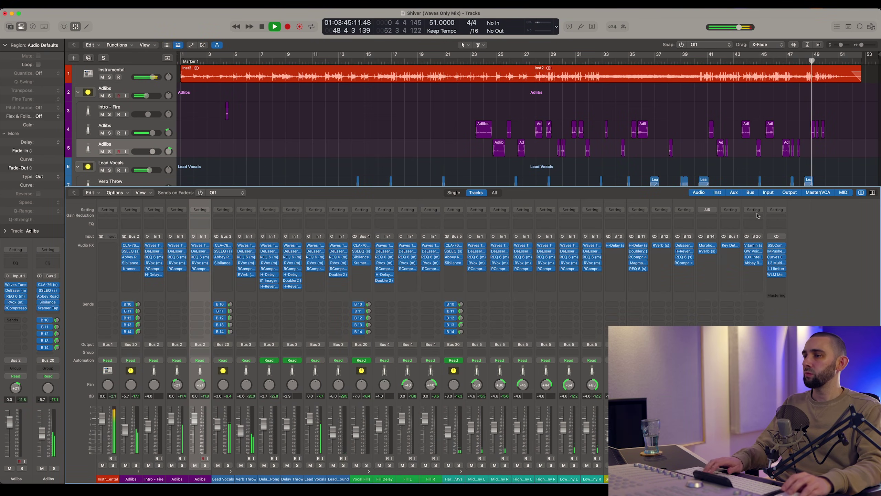
key("x")
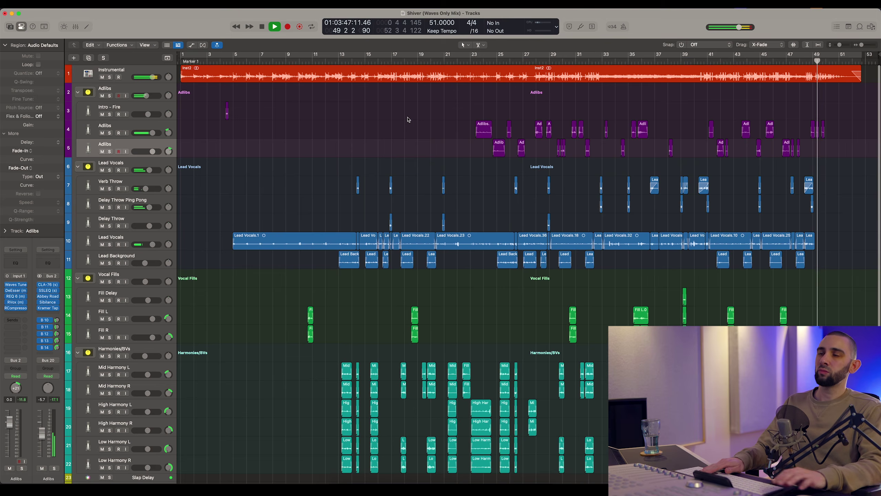